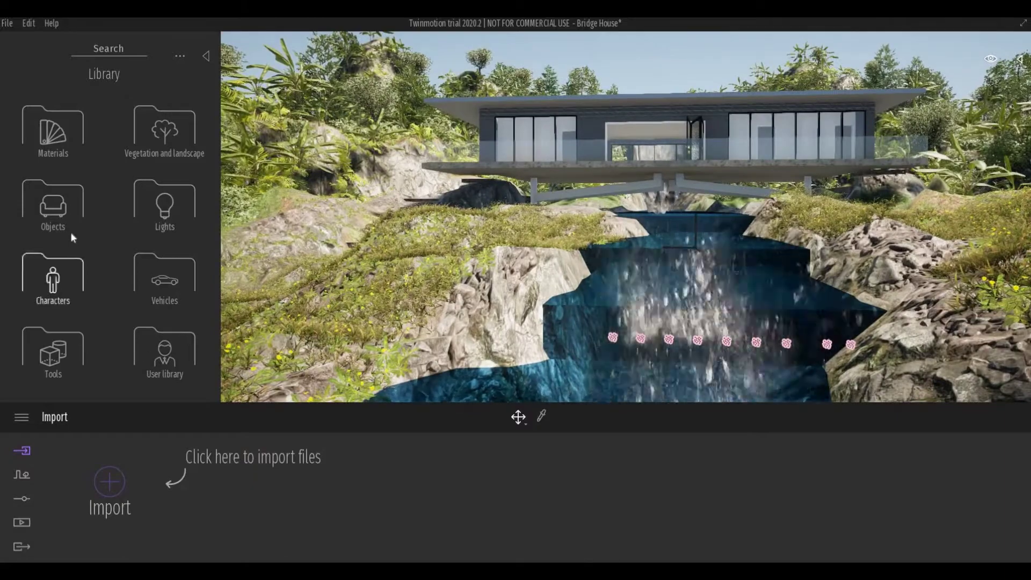
- Show the Scene outliner and select the 'water fall 1' group holding the Waterfall effects
click(22, 474)
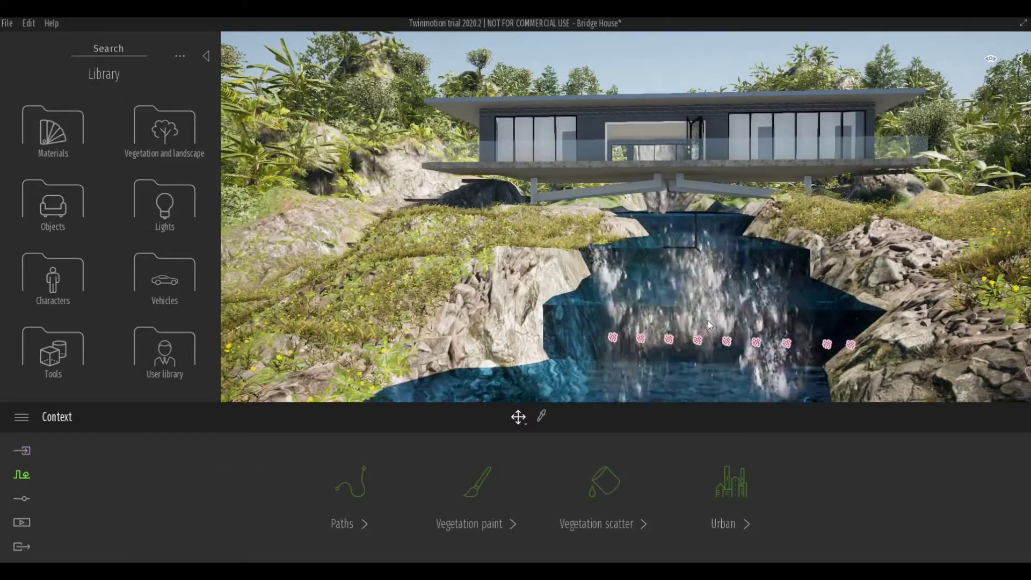
scroll(708, 320, up, 3)
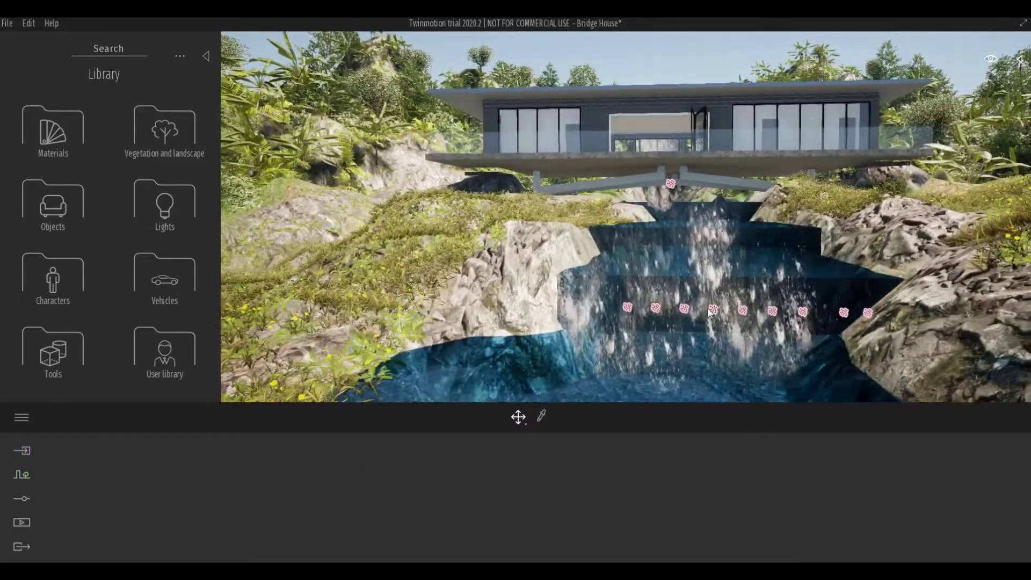
click(1020, 58)
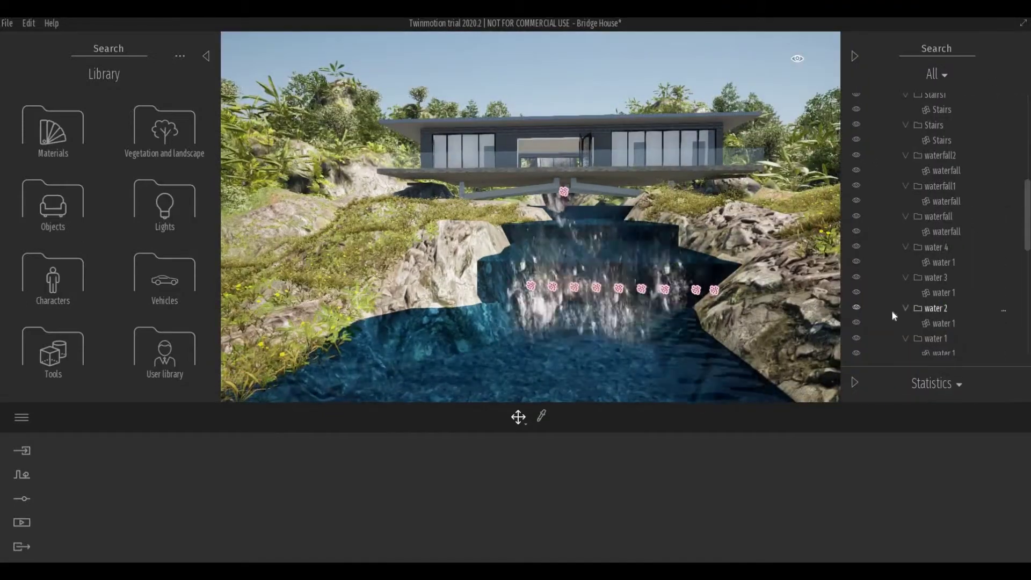
click(531, 290)
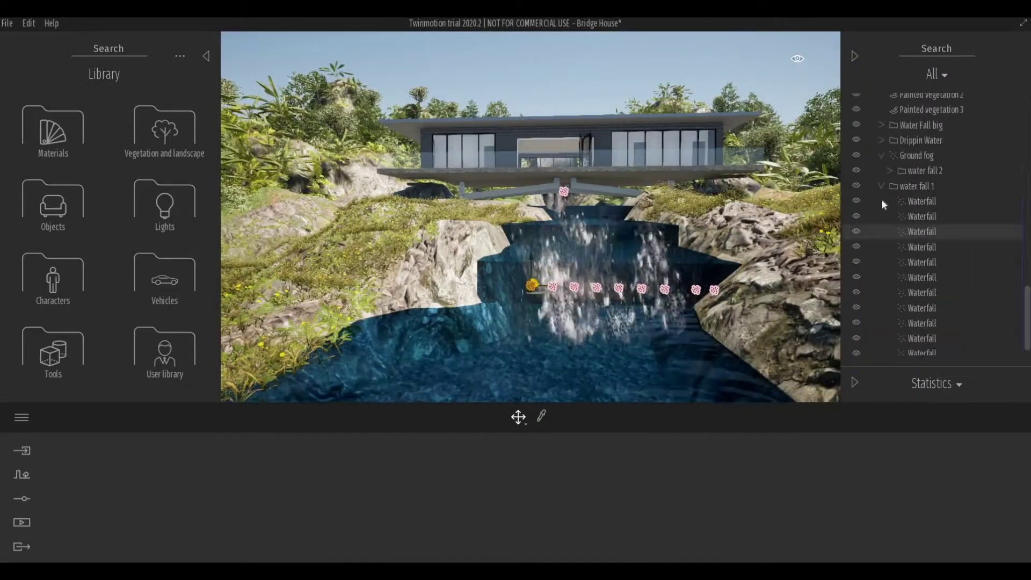
click(901, 188)
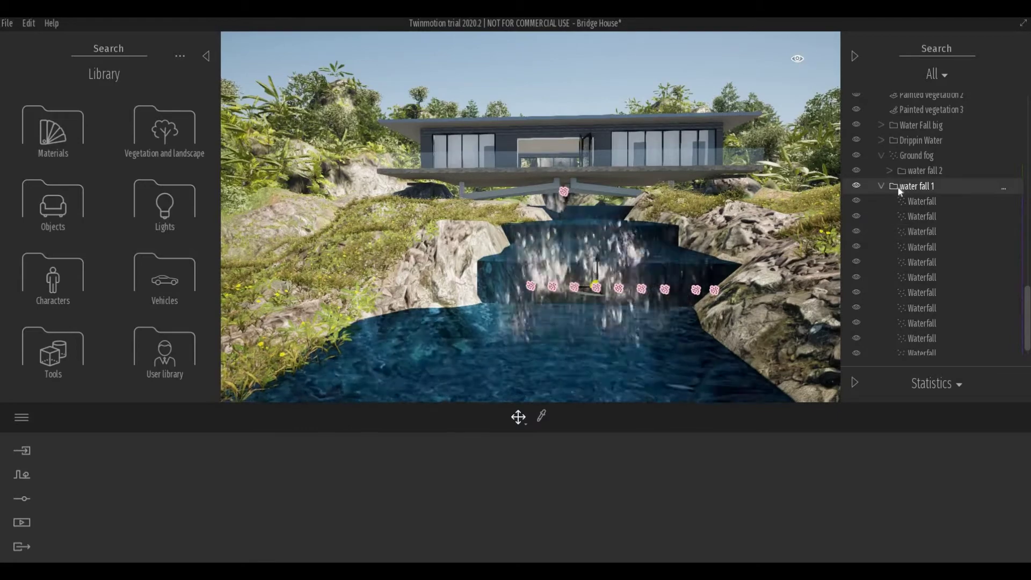
- Replace the water fall 1 Waterfall items with Water jet 01 from Library > Objects > Particles
right_click(893, 188)
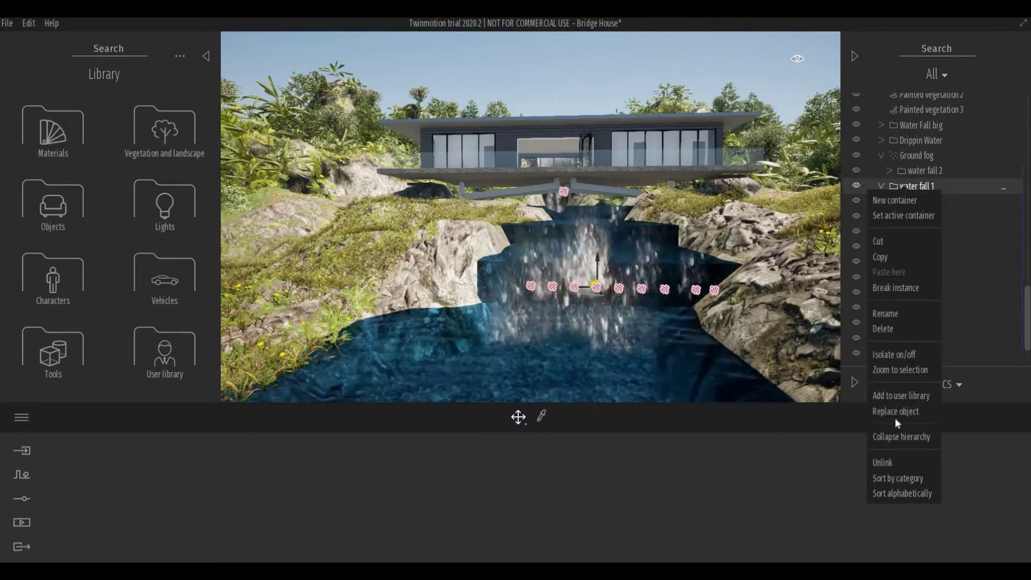
click(885, 419)
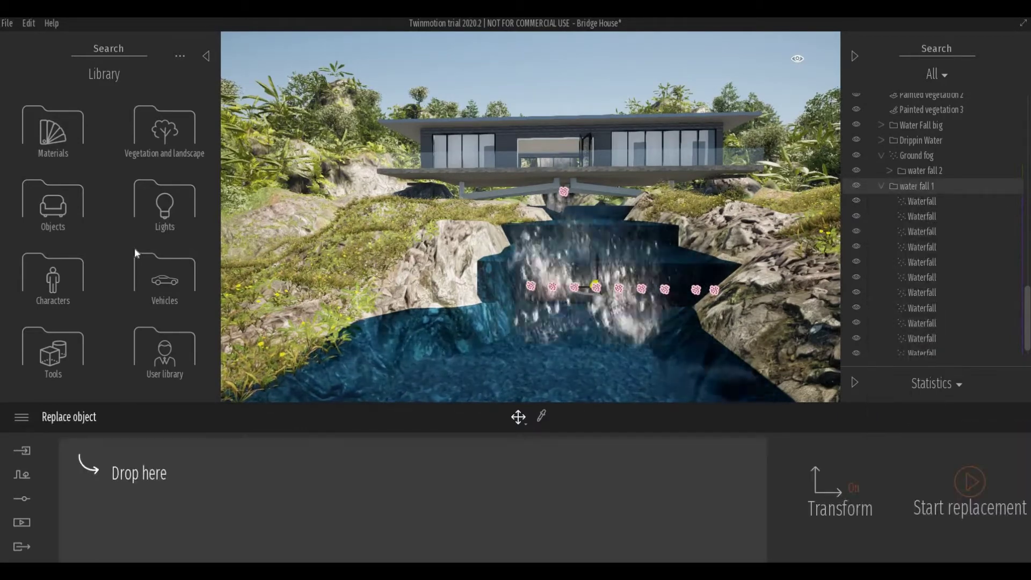
click(70, 228)
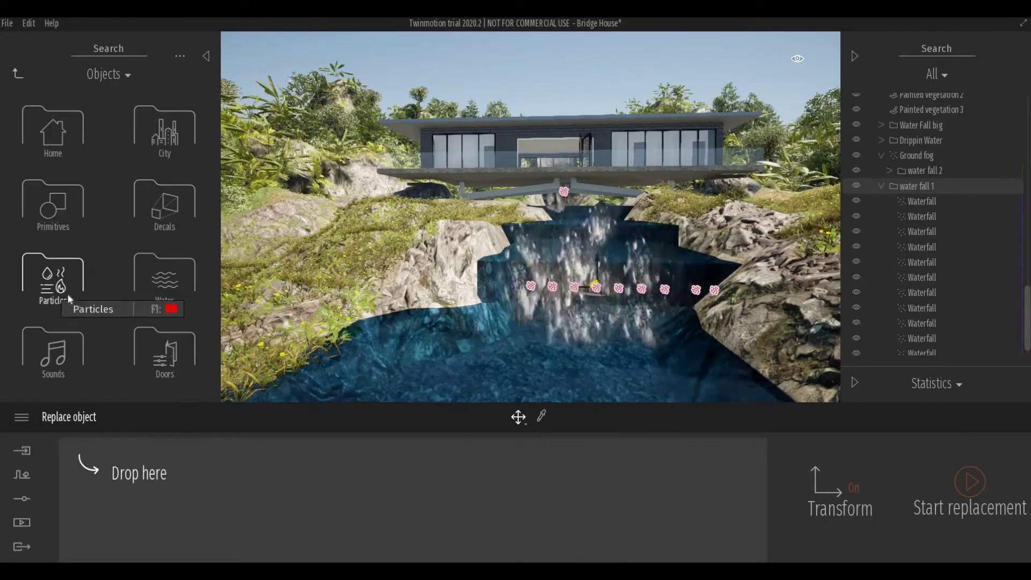
click(67, 293)
scroll(92, 301, down, 3)
scroll(92, 306, down, 2)
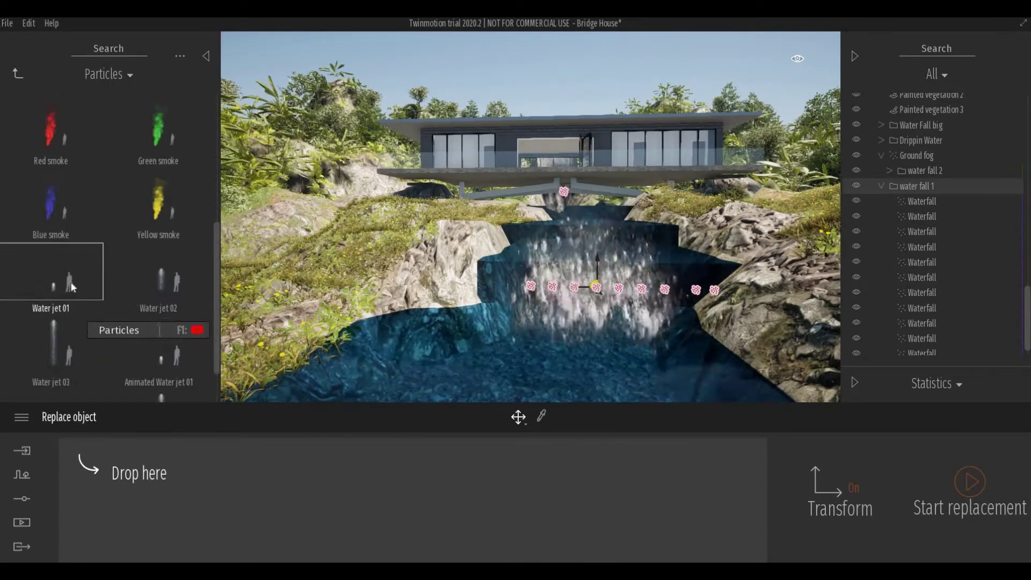
drag(70, 290, 156, 496)
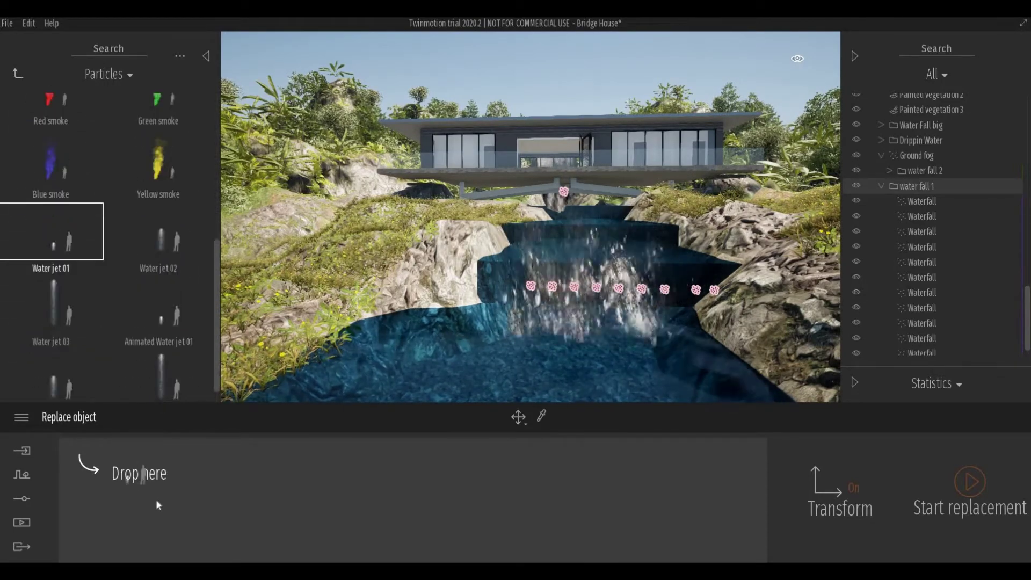
click(971, 484)
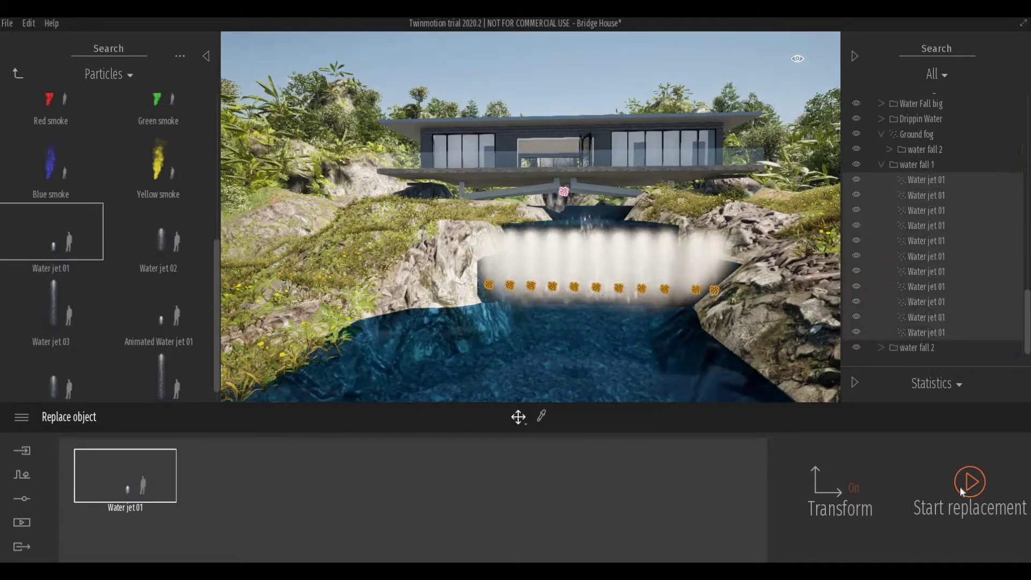
drag(585, 380, 570, 289)
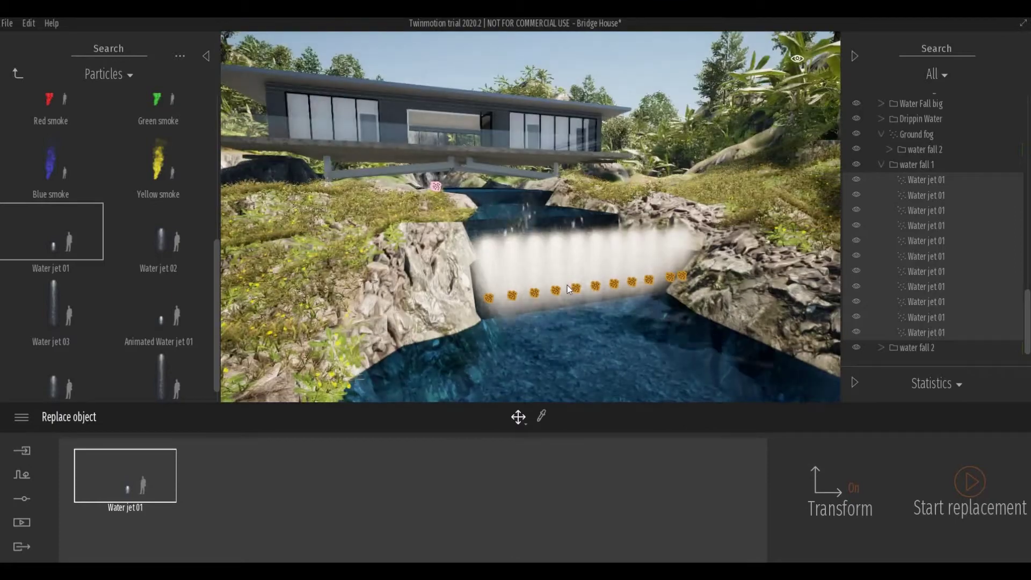
scroll(540, 253, up, 5)
scroll(541, 253, down, 3)
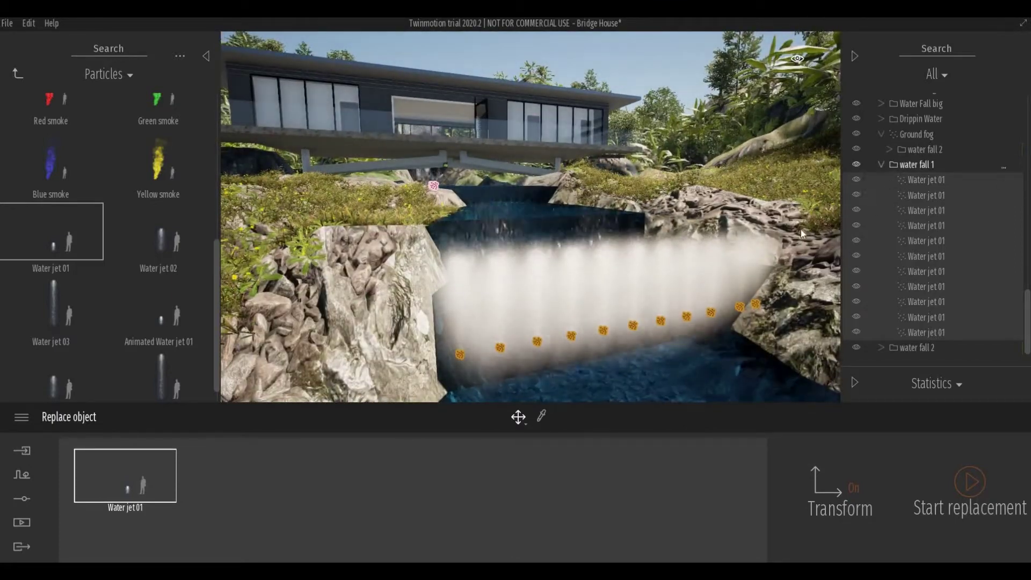
- Lower one Water jet 01 emitter, then view up the stream toward the house
click(633, 325)
mouse_move(631, 316)
mouse_down()
mouse_move(624, 343)
mouse_move(590, 322)
mouse_move(598, 275)
mouse_up()
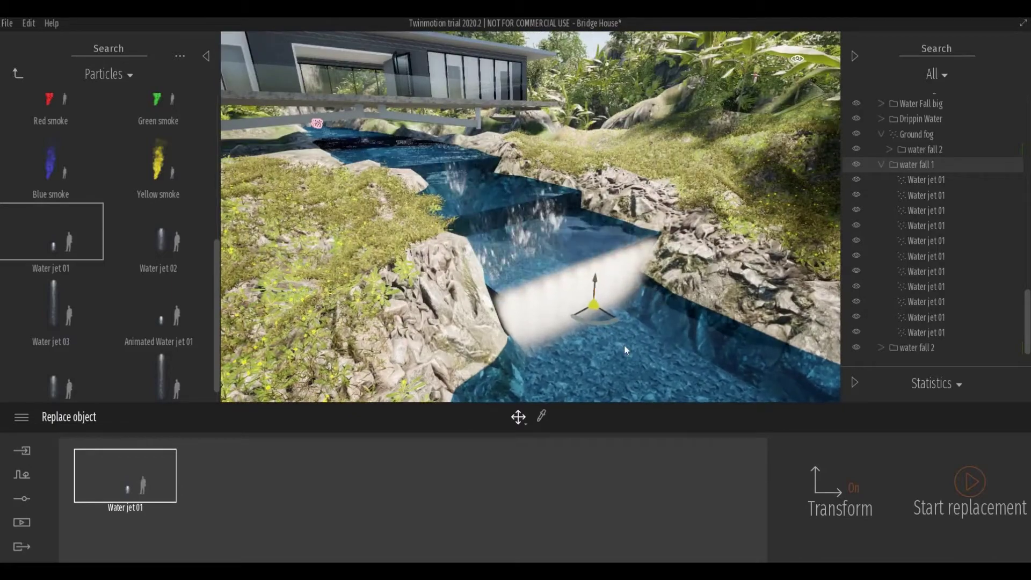
drag(625, 349, 578, 339)
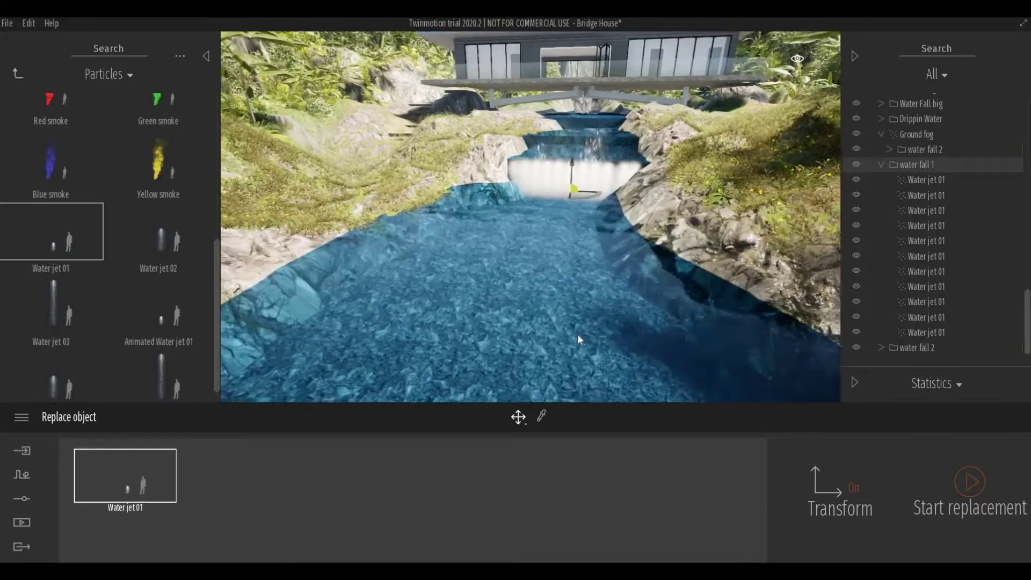
scroll(549, 252, up, 5)
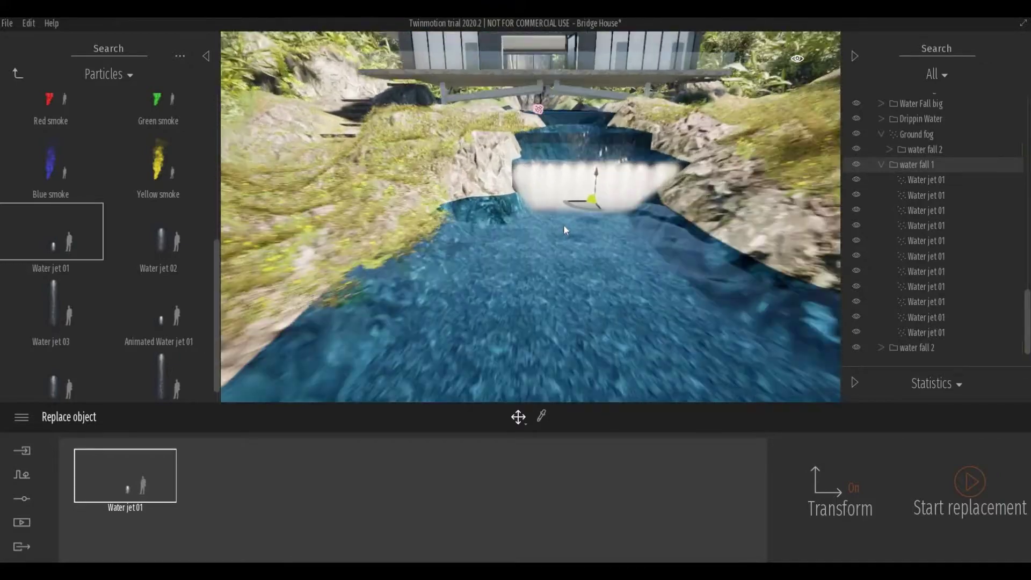
drag(563, 224, 676, 235)
- Slide the first water jet slightly sideways and focus on the second jet
click(910, 179)
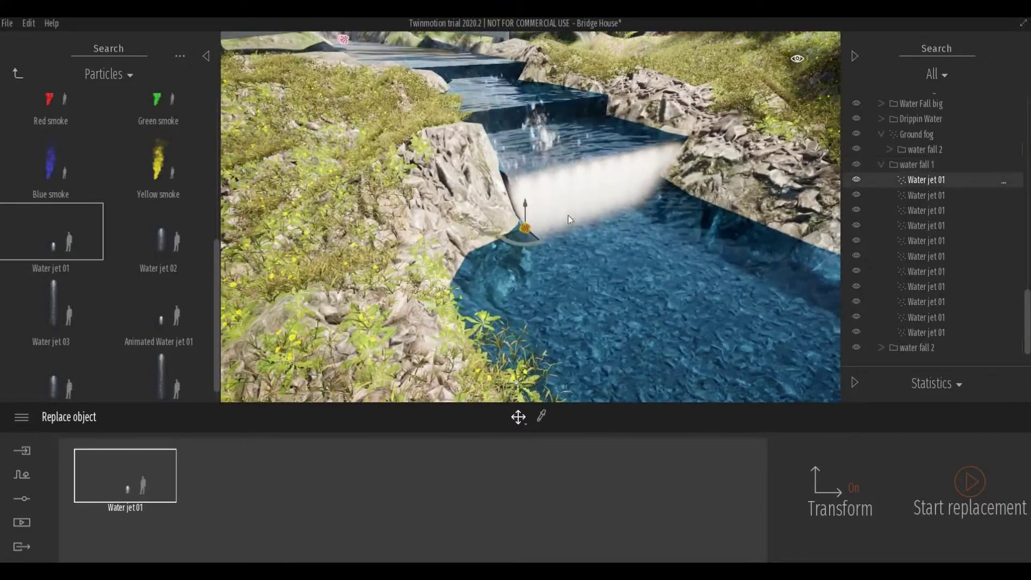
drag(511, 232, 520, 236)
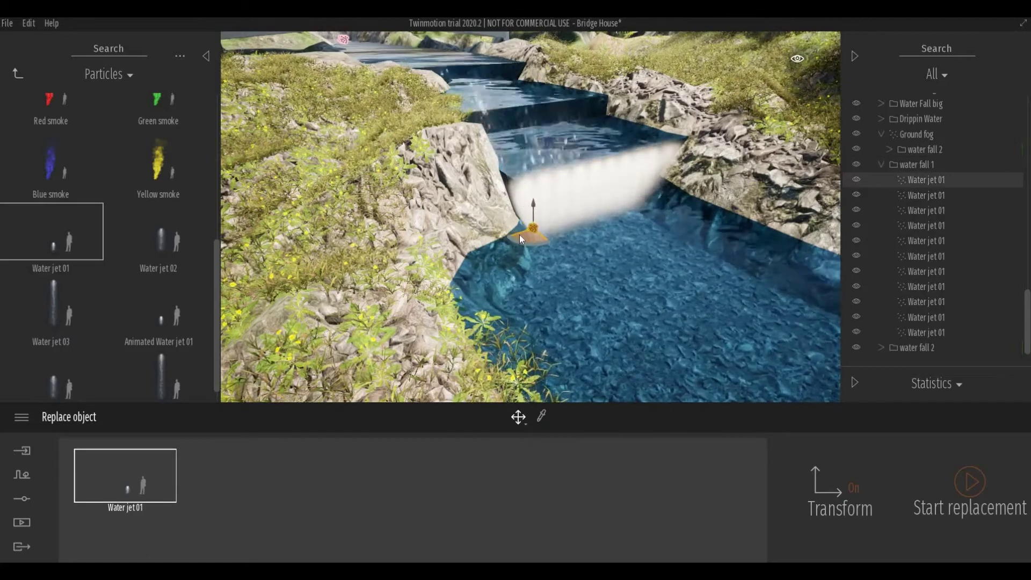
double_click(872, 198)
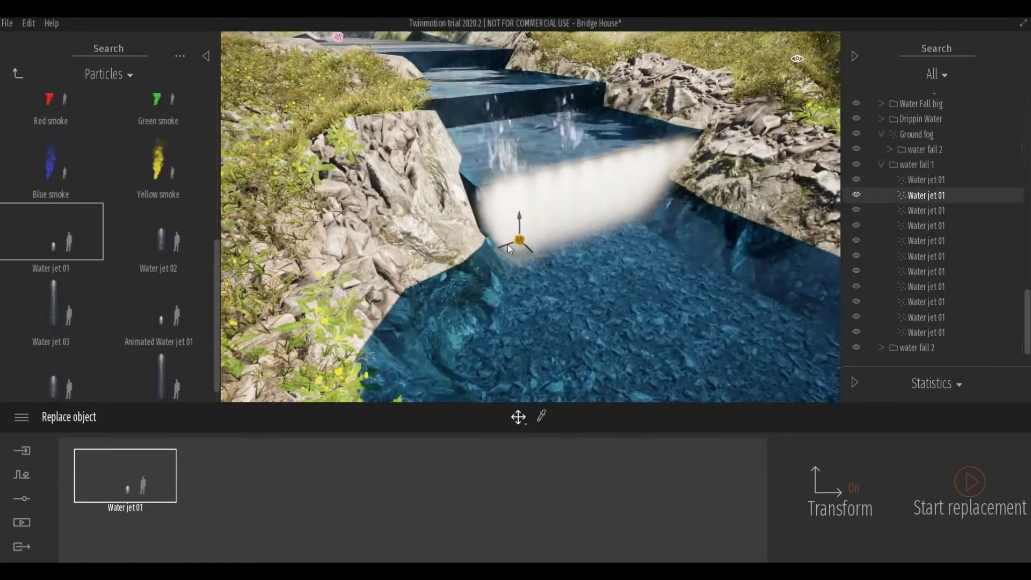
scroll(520, 247, up, 3)
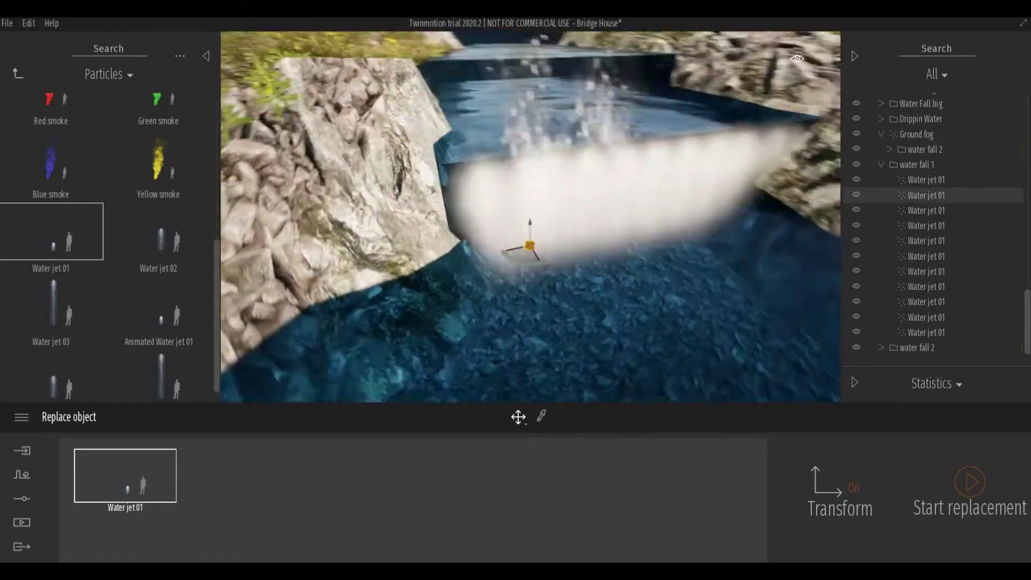
right_drag(520, 248, 530, 218)
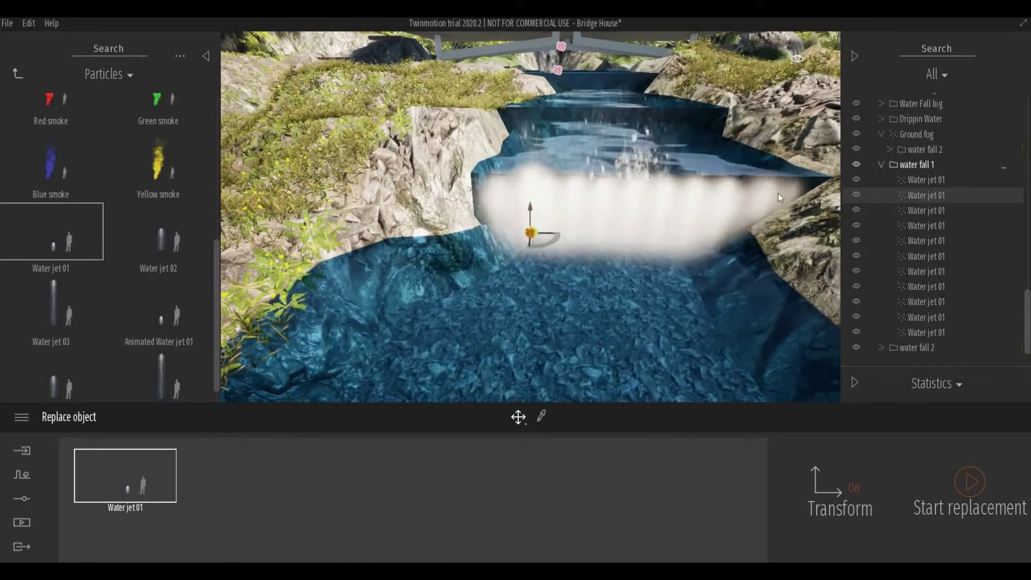
click(636, 254)
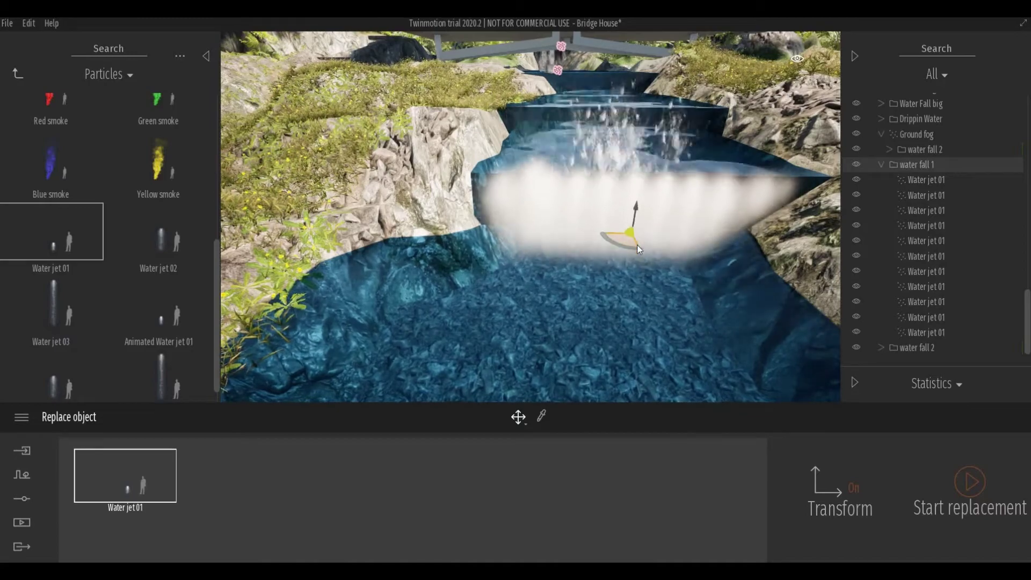
mouse_move(640, 263)
right_down()
mouse_move(602, 252)
mouse_move(656, 260)
right_up()
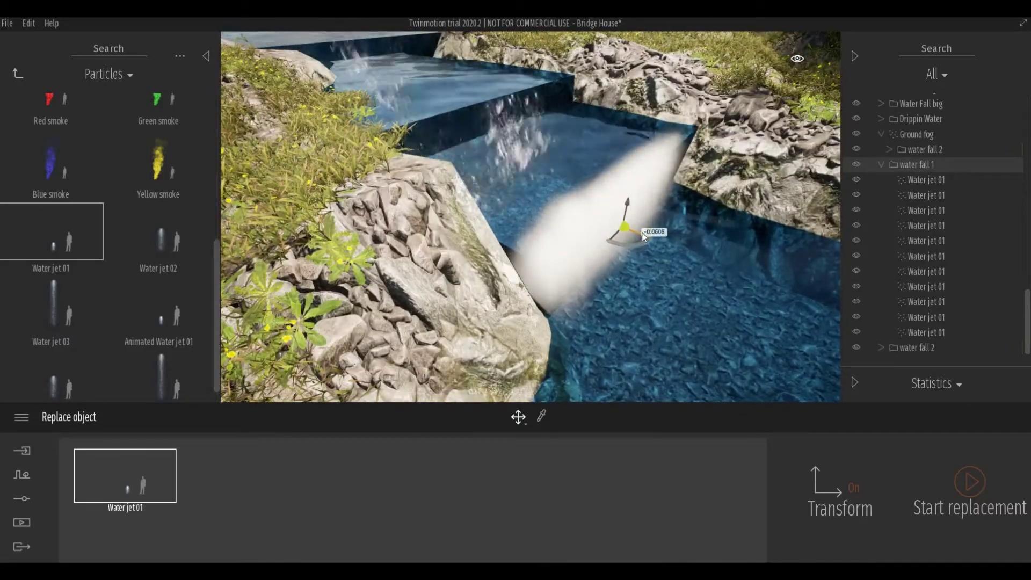
- Deselect the water jets and click the landscape to leave replacement mode
key(Escape)
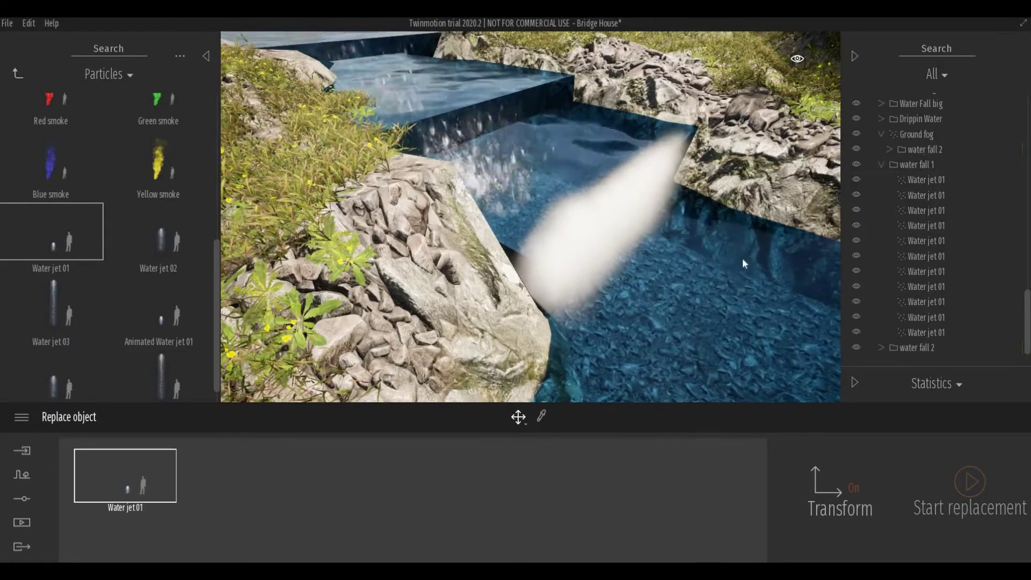
click(742, 264)
mouse_move(712, 237)
right_down()
mouse_move(652, 264)
mouse_move(572, 188)
right_up()
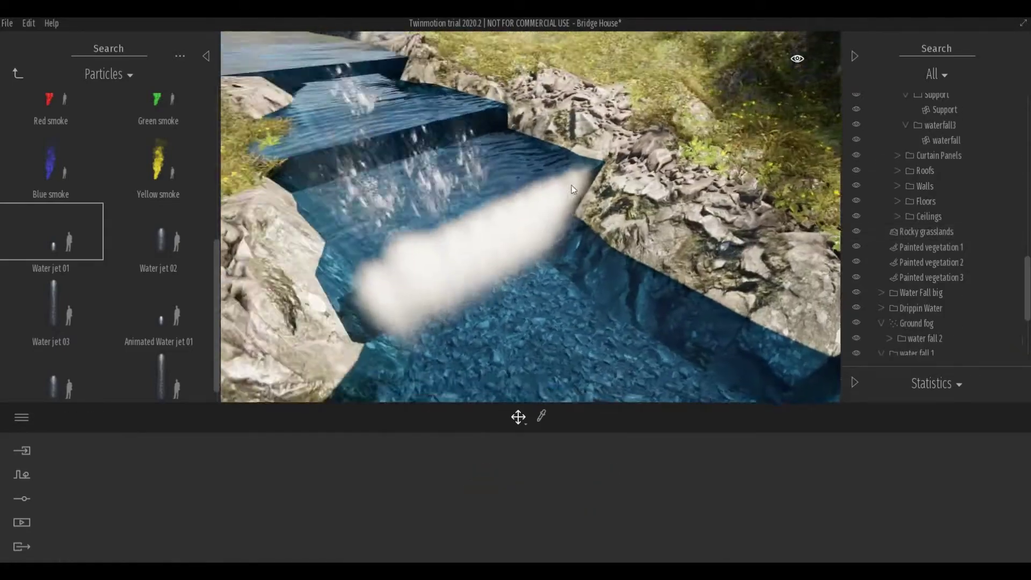
- Zoom out until the bridge house shows above the waterfall
scroll(572, 185, up, 3)
scroll(459, 172, up, 2)
scroll(420, 162, up, 3)
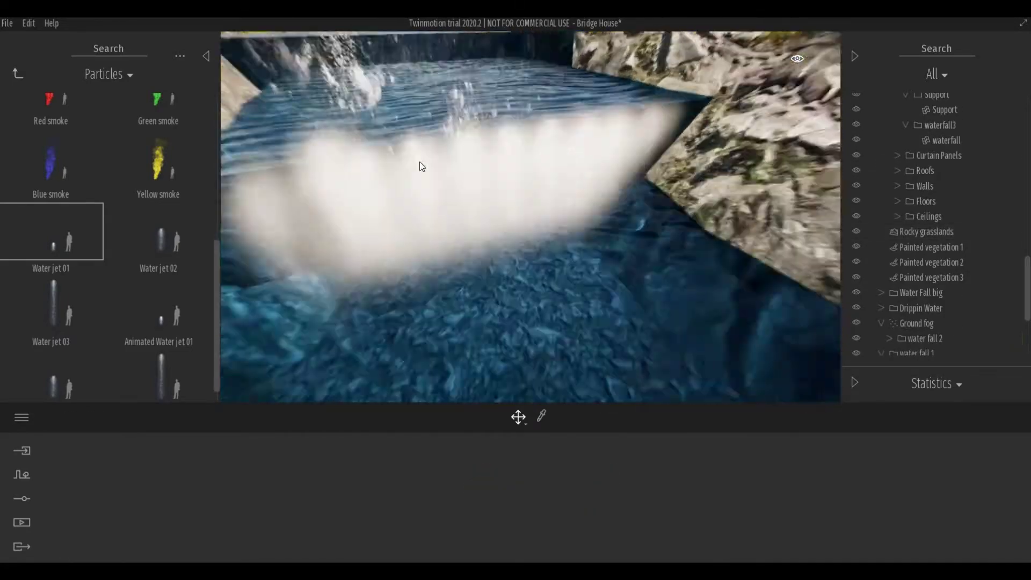
scroll(995, 199, up, 5)
mouse_move(995, 215)
mouse_down()
mouse_move(959, 217)
mouse_move(1010, 209)
mouse_up()
scroll(1010, 209, down, 3)
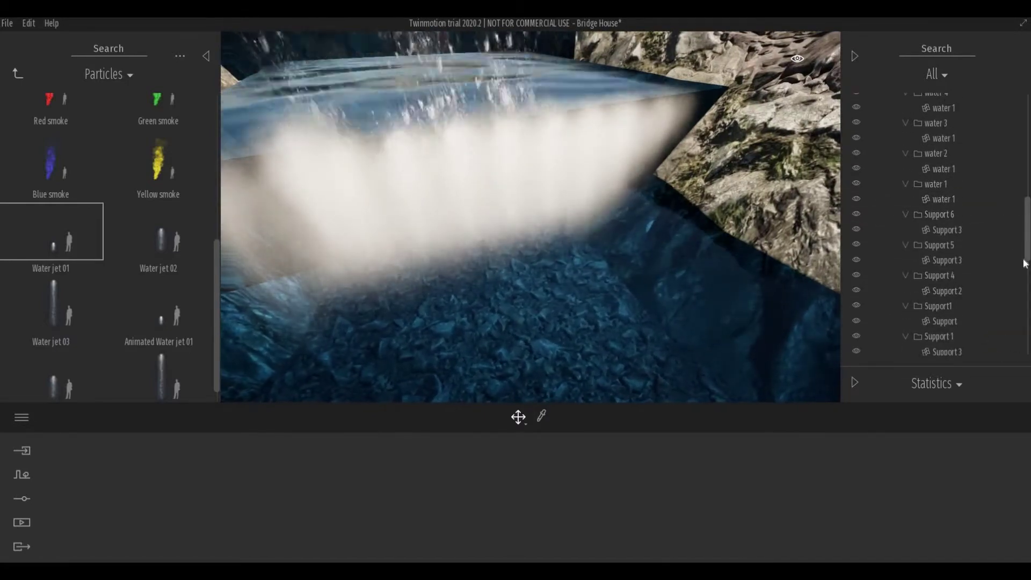
scroll(1025, 263, down, 5)
- Slightly rotate one Water jet 01 emitter at the lower cascade
click(926, 209)
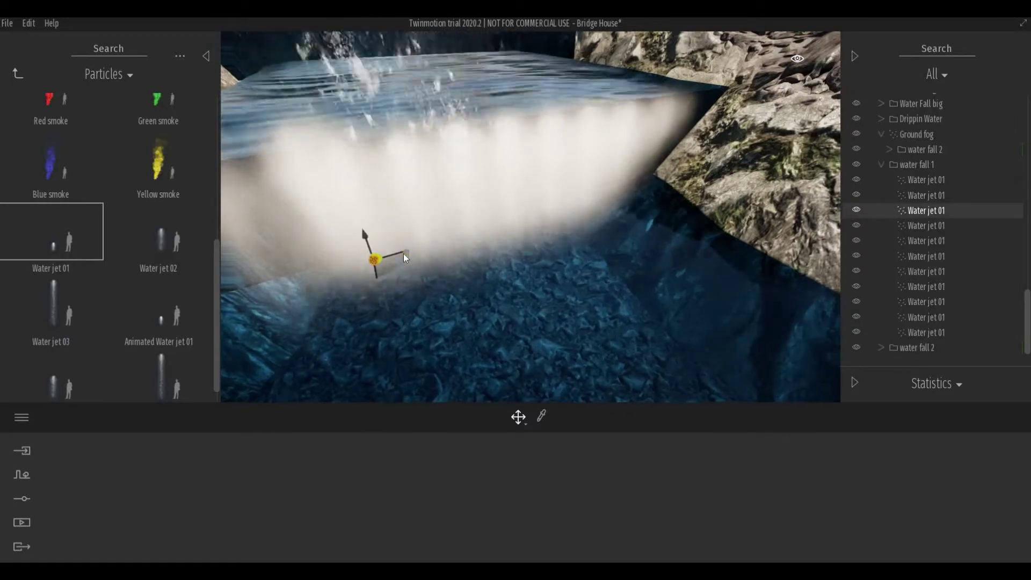
drag(404, 253, 390, 252)
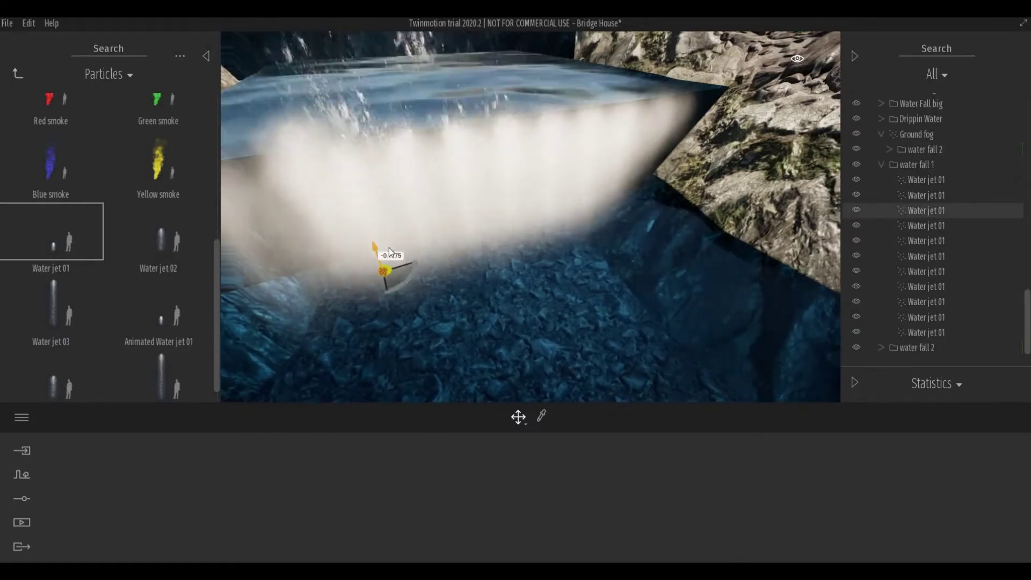
scroll(412, 237, down, 5)
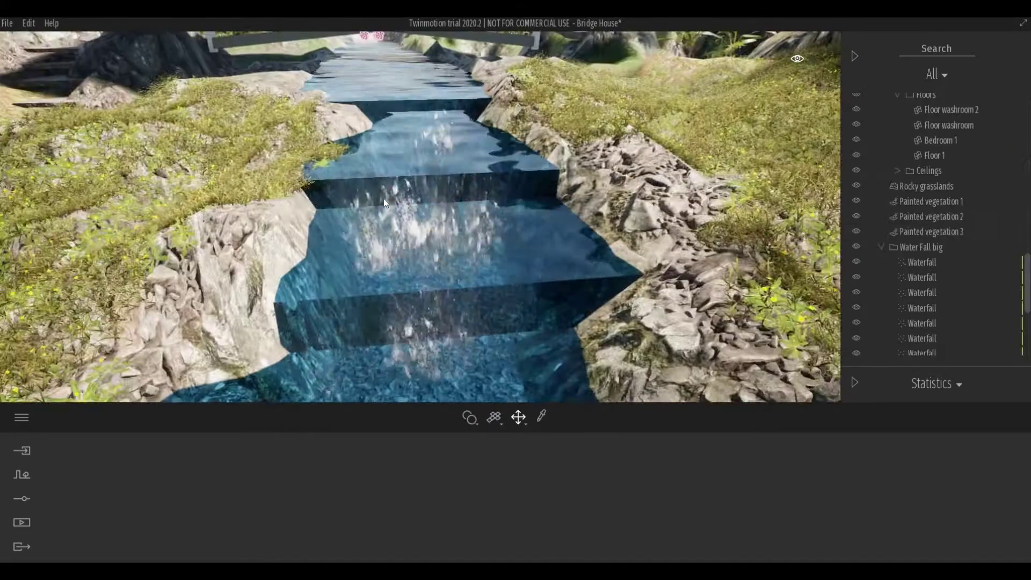
scroll(384, 202, down, 5)
scroll(401, 195, up, 4)
scroll(401, 196, down, 3)
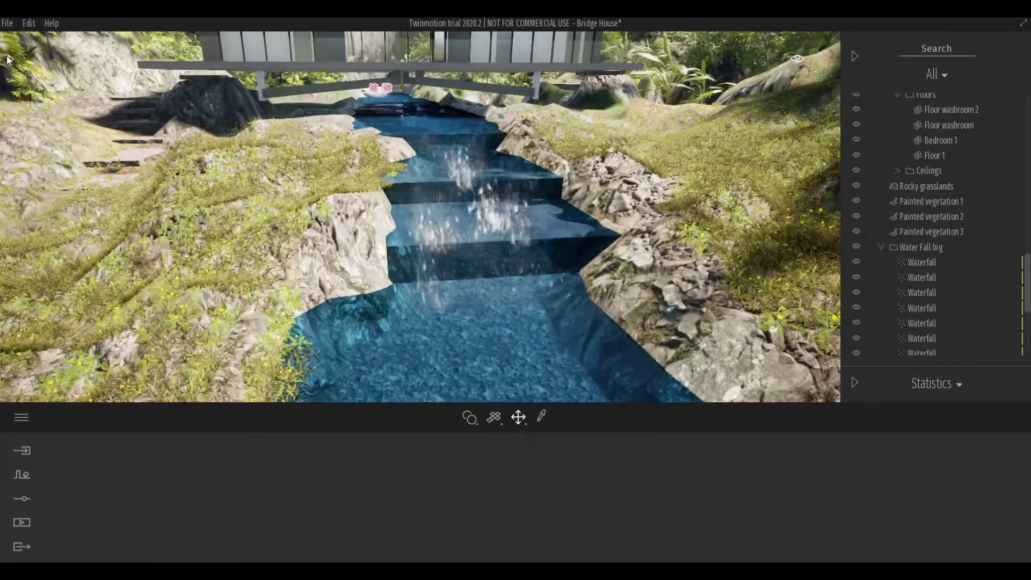
- From Vegetation and landscape > Rocks, place Rock 1 on the waterfall, sunk into the water
click(8, 59)
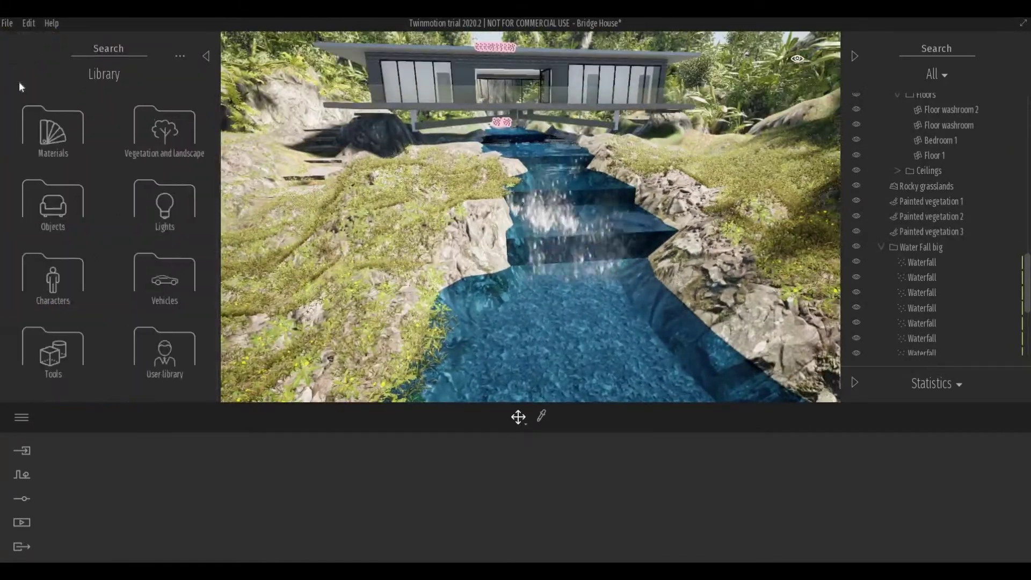
click(62, 157)
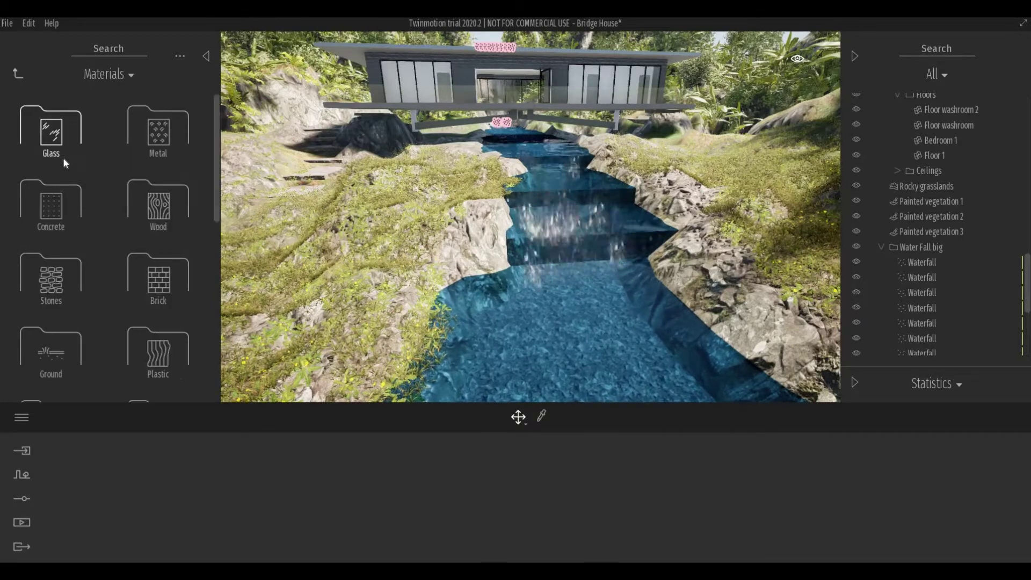
click(17, 72)
click(161, 131)
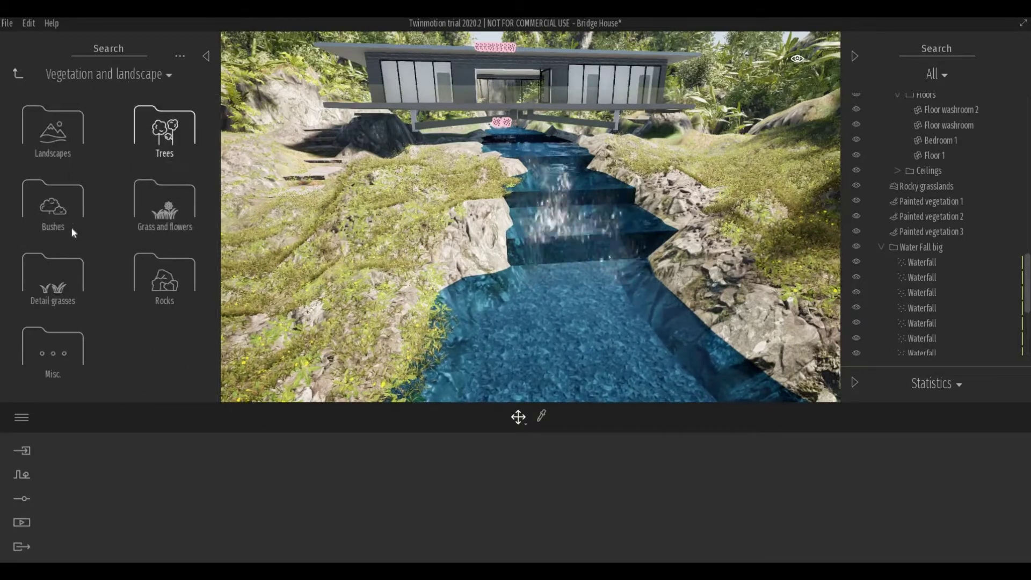
click(164, 279)
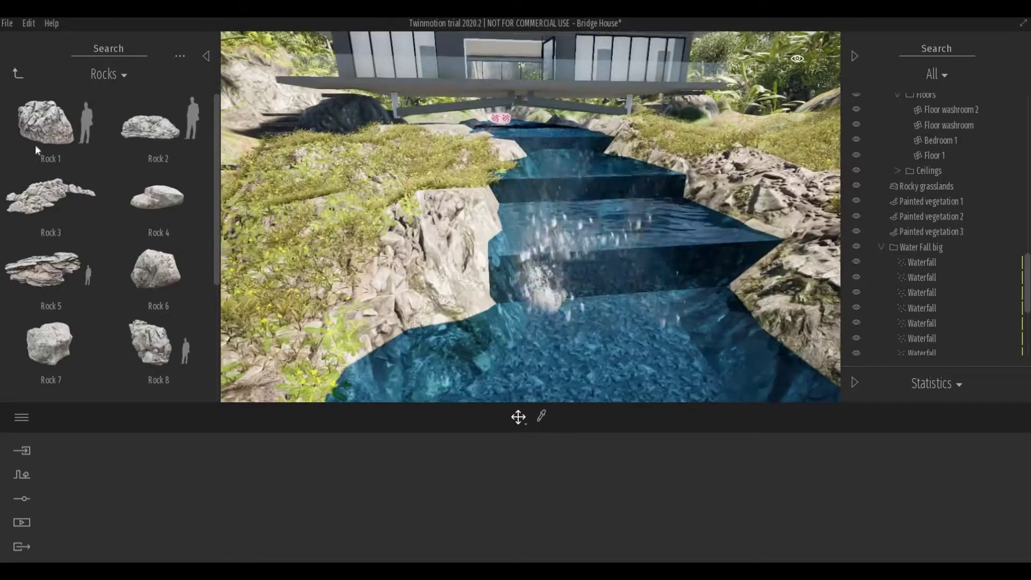
drag(35, 144, 604, 218)
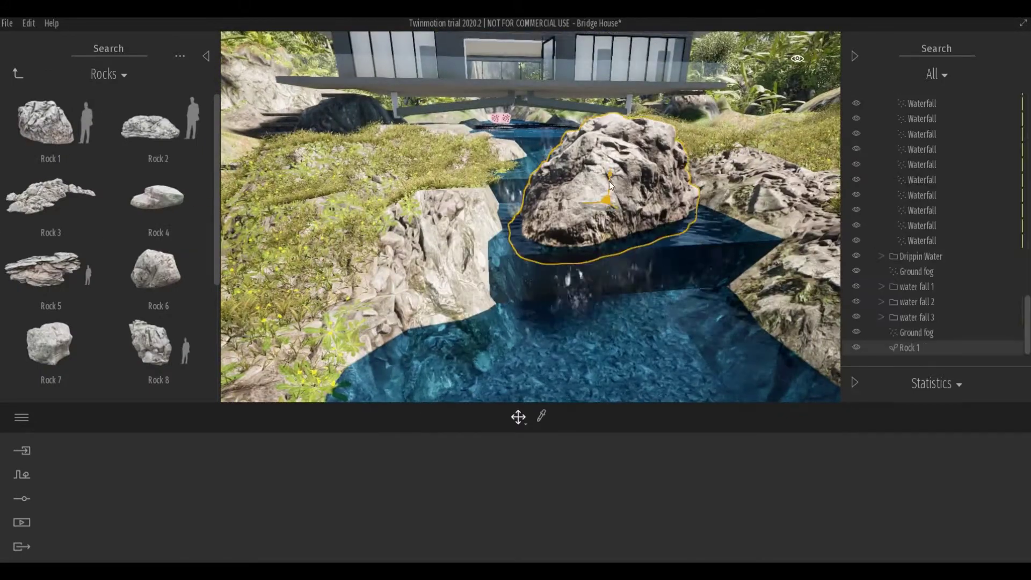
drag(609, 182, 613, 243)
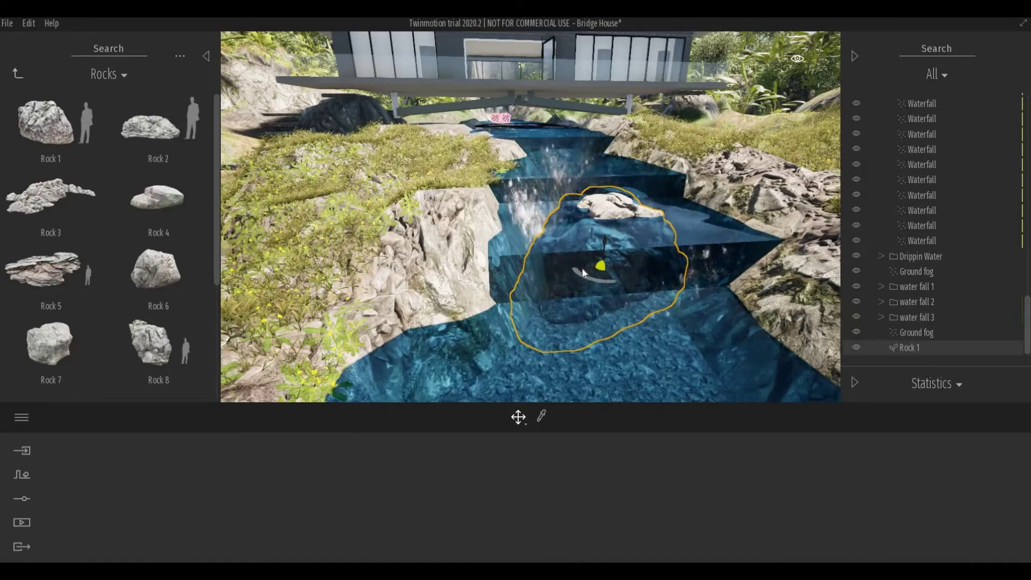
drag(584, 273, 607, 270)
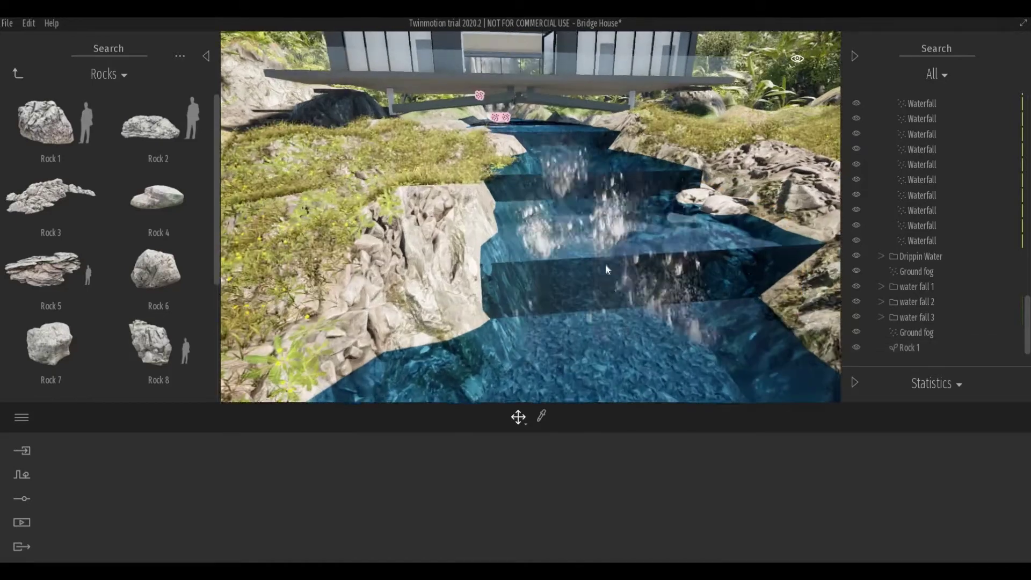
- Add Rock 3 to the waterfall, rotated to lie across the stream
mouse_move(59, 204)
mouse_down()
mouse_move(530, 248)
mouse_move(546, 321)
mouse_up()
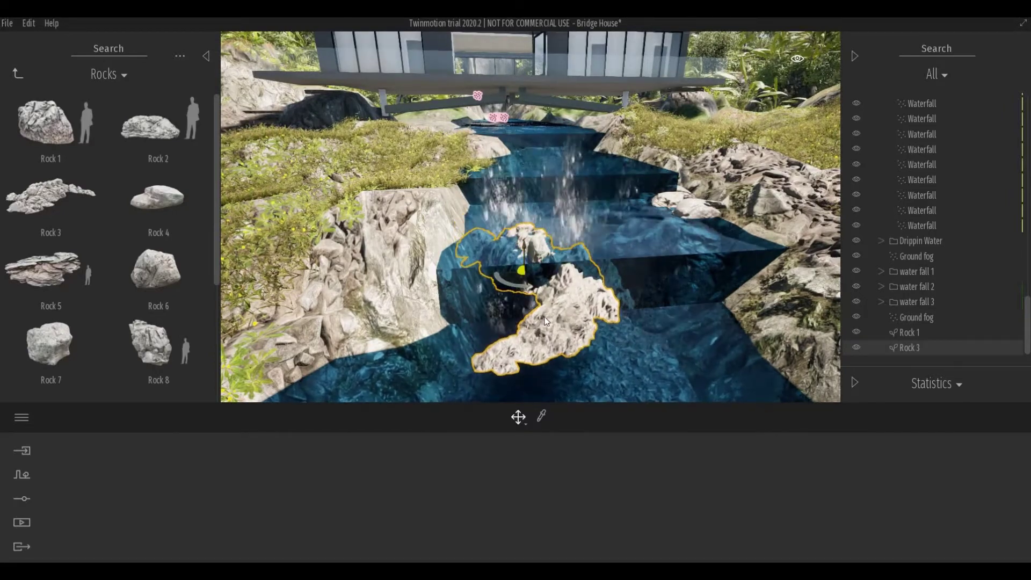
scroll(532, 301, up, 2)
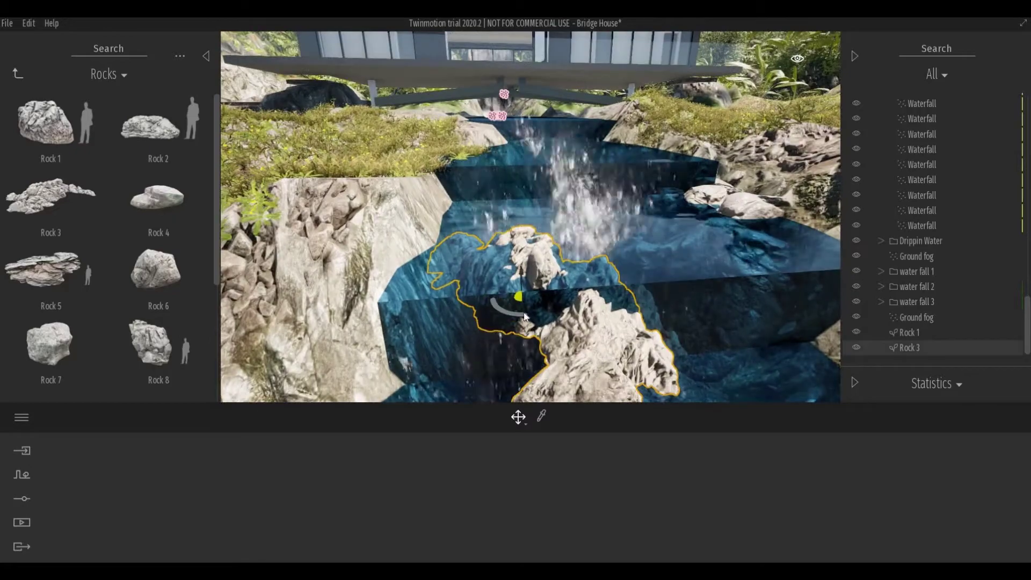
drag(525, 316, 522, 279)
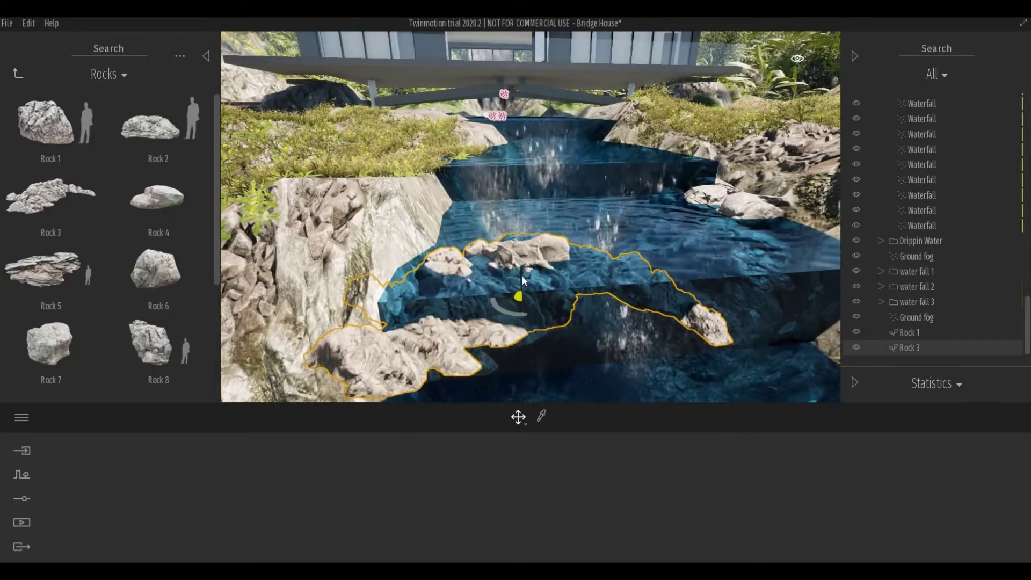
scroll(521, 278, down, 3)
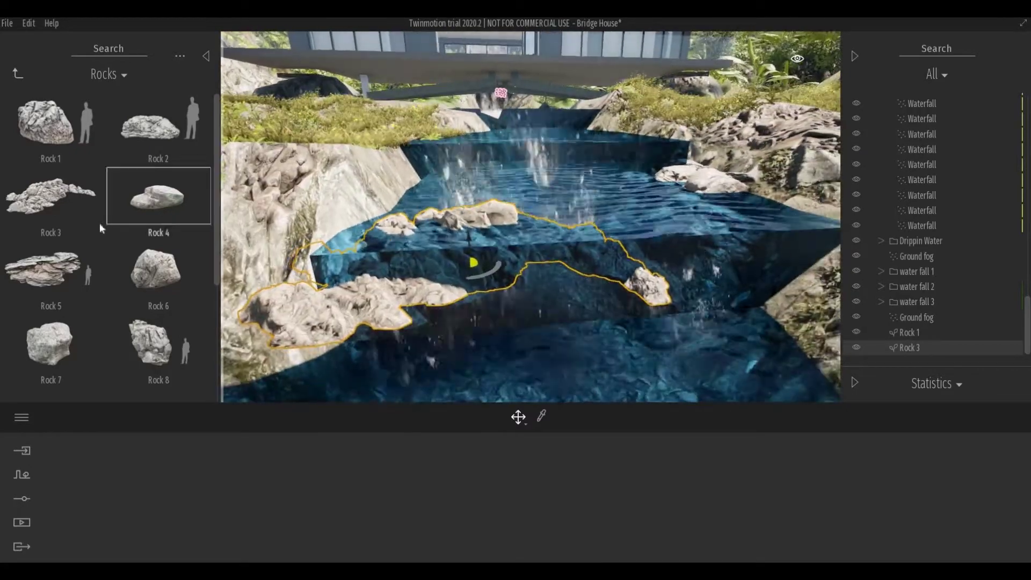
- Drop Rock 5 into the stream, sink it and turn it about its vertical axis
drag(553, 244, 535, 132)
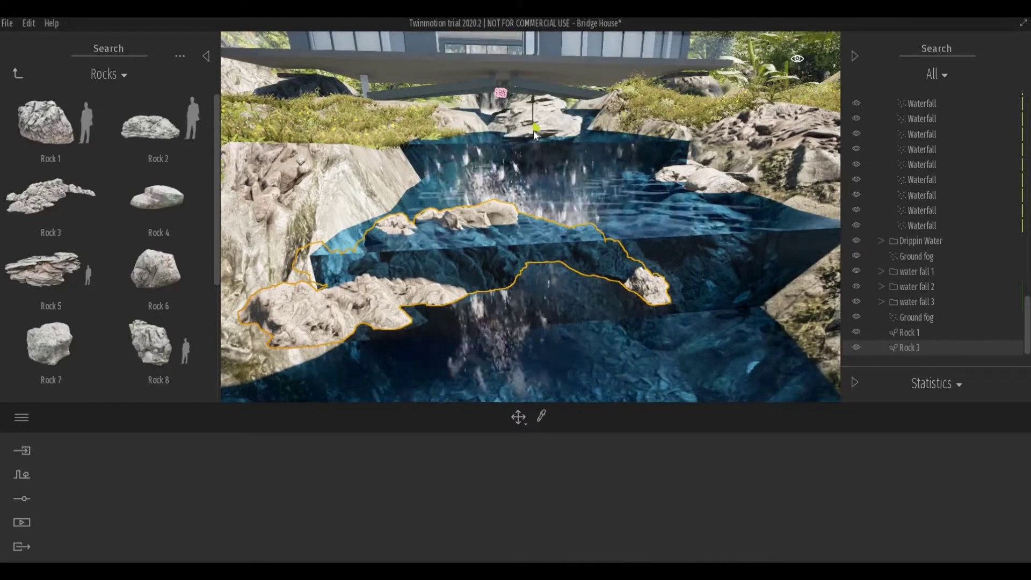
right_drag(534, 131, 530, 117)
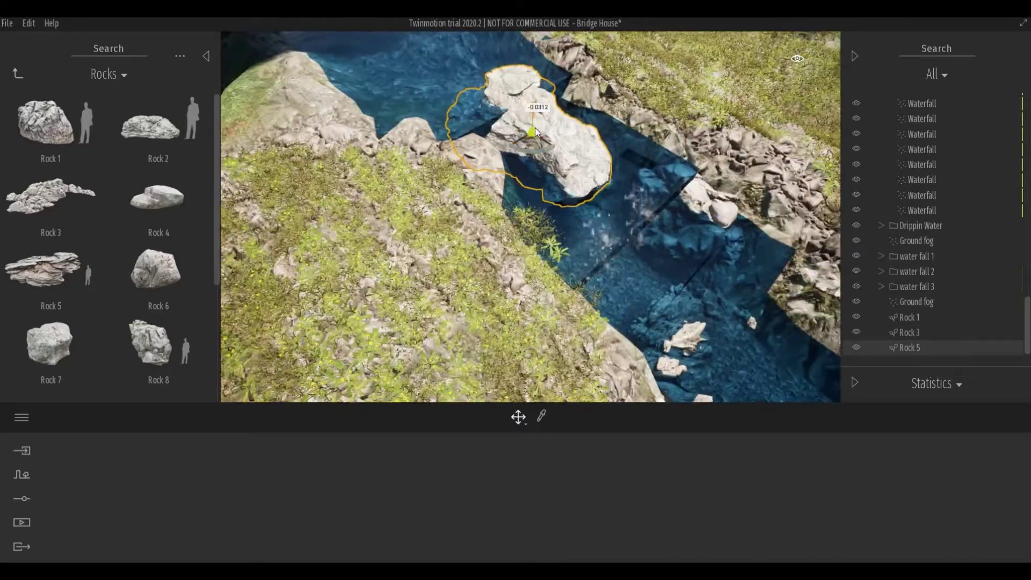
drag(535, 128, 542, 145)
right_drag(531, 153, 530, 156)
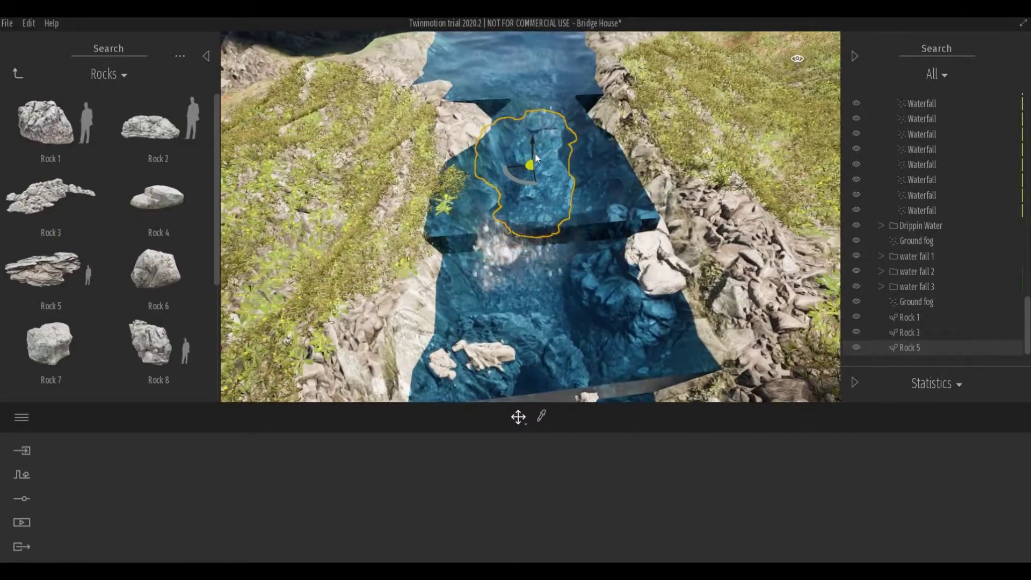
mouse_move(517, 177)
mouse_down()
mouse_move(601, 166)
mouse_move(430, 192)
mouse_up()
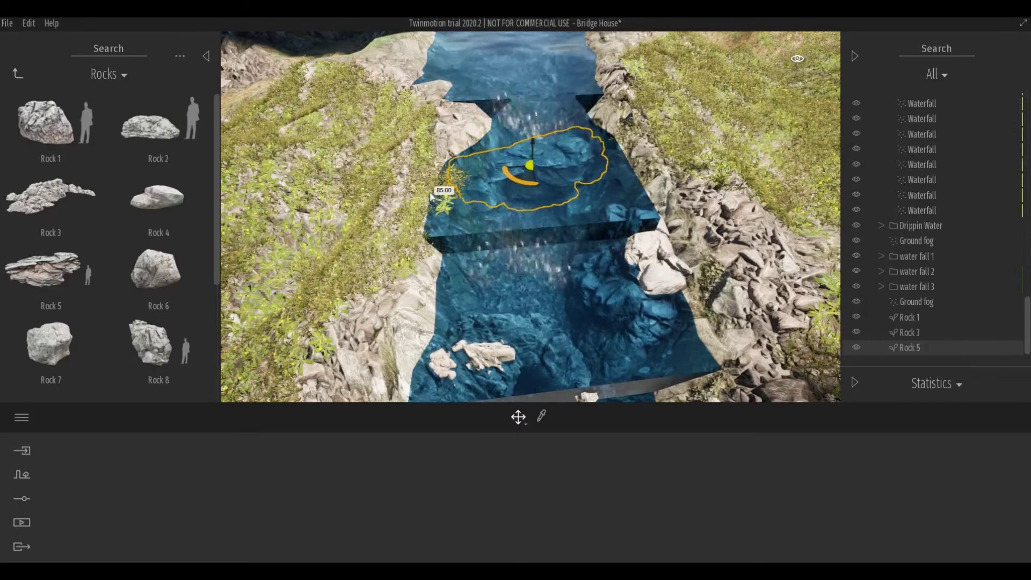
drag(533, 123, 524, 155)
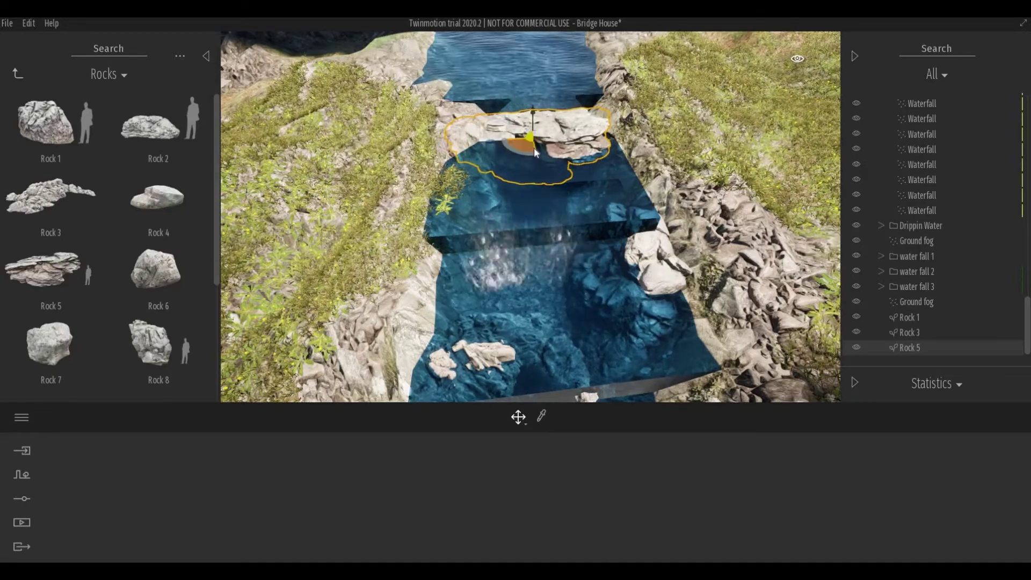
drag(536, 150, 529, 125)
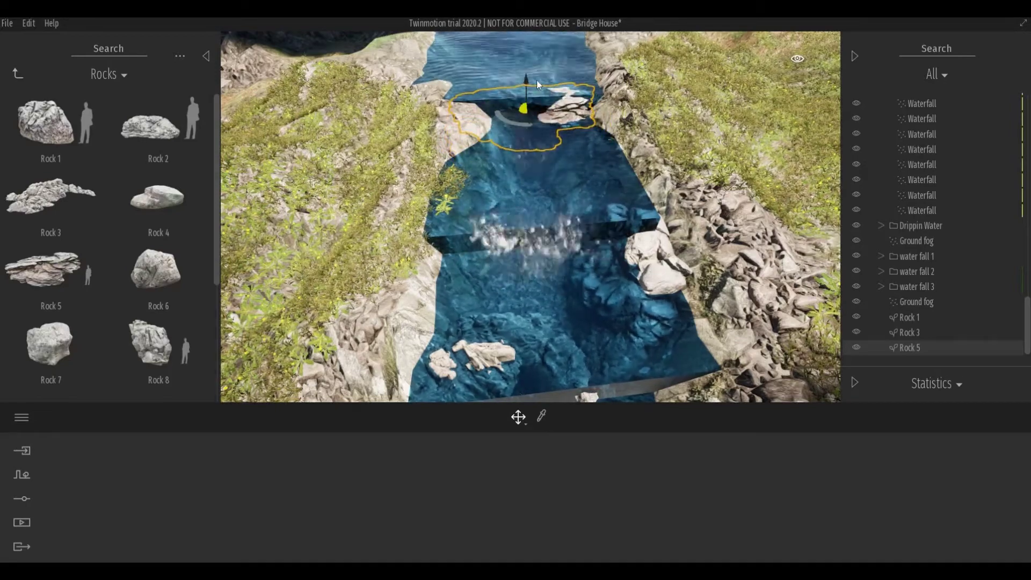
- Fine-tune Rock 5's height so it sits partly in the water
scroll(540, 77, up, 3)
scroll(540, 77, up, 3)
scroll(532, 79, up, 2)
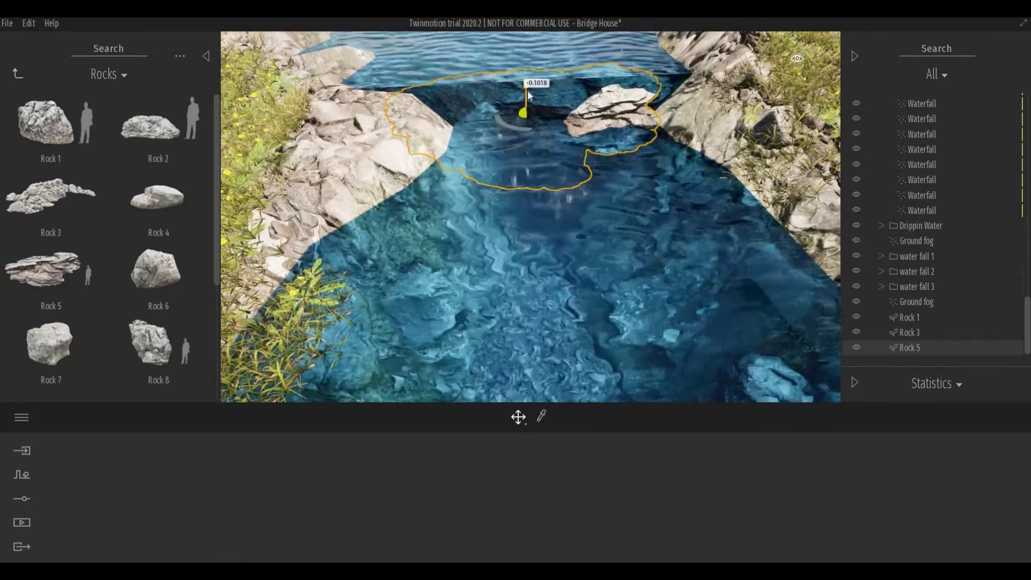
scroll(525, 79, up, 3)
mouse_move(527, 83)
mouse_down()
mouse_move(535, 71)
mouse_move(561, 123)
mouse_move(531, 130)
mouse_move(553, 148)
mouse_up()
scroll(553, 148, up, 5)
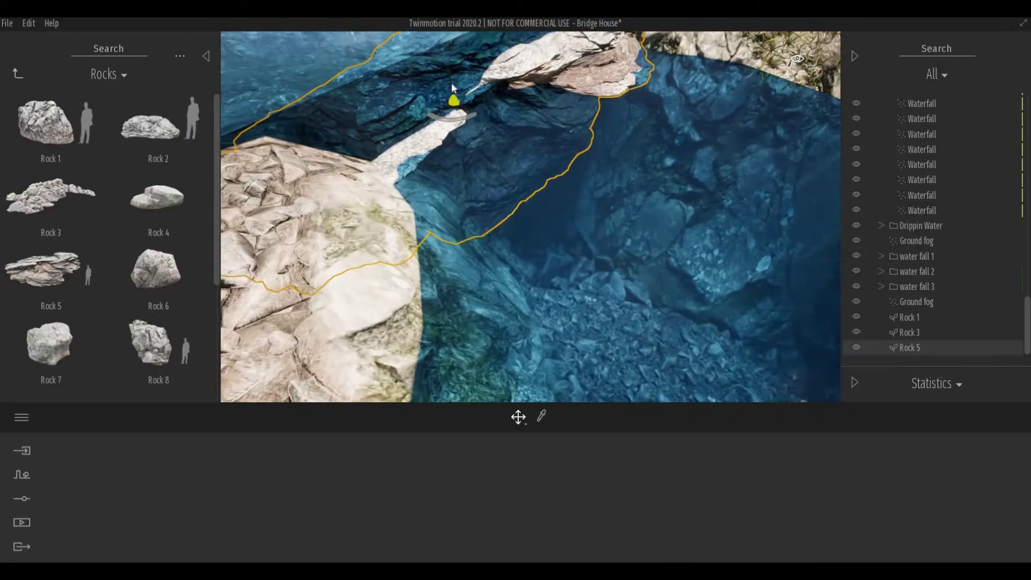
scroll(475, 102, down, 4)
mouse_move(486, 111)
right_down()
mouse_move(501, 113)
mouse_move(514, 163)
mouse_move(546, 199)
right_up()
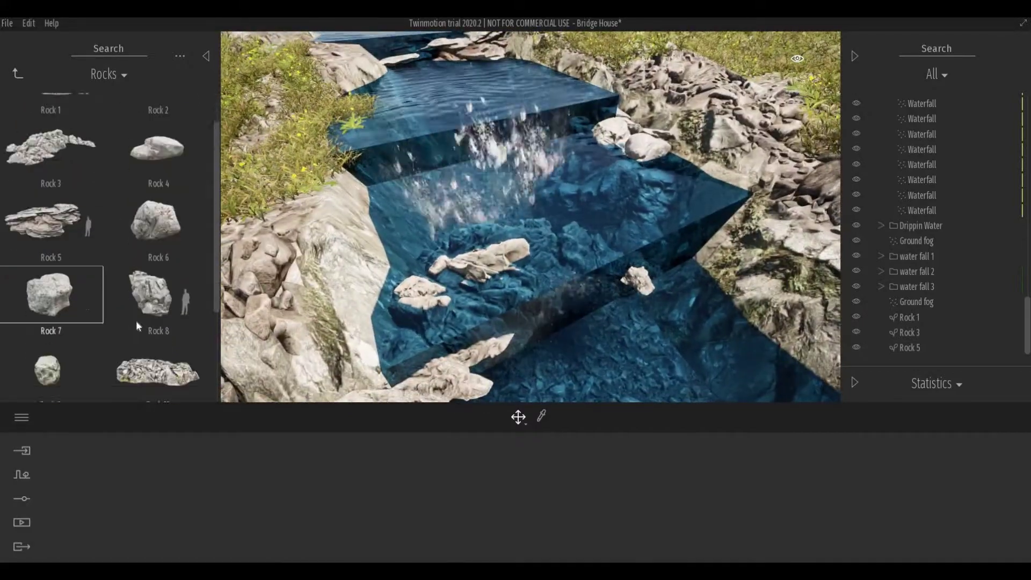
- Place Rock 10 on an upper step of the cascade, lowered onto the step
scroll(136, 320, down, 2)
mouse_move(43, 161)
mouse_down()
mouse_move(411, 118)
mouse_move(409, 131)
mouse_up()
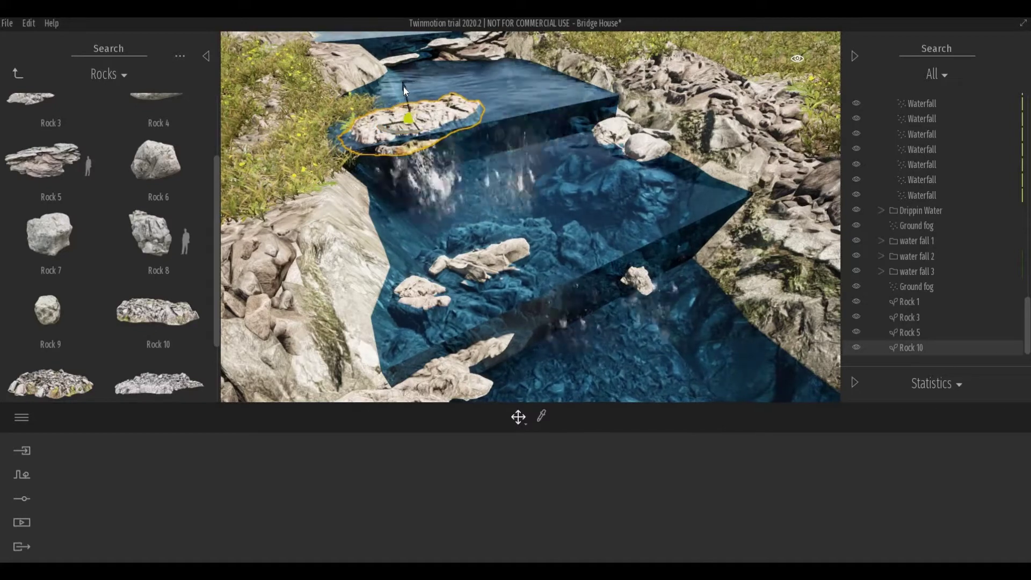
drag(404, 86, 428, 189)
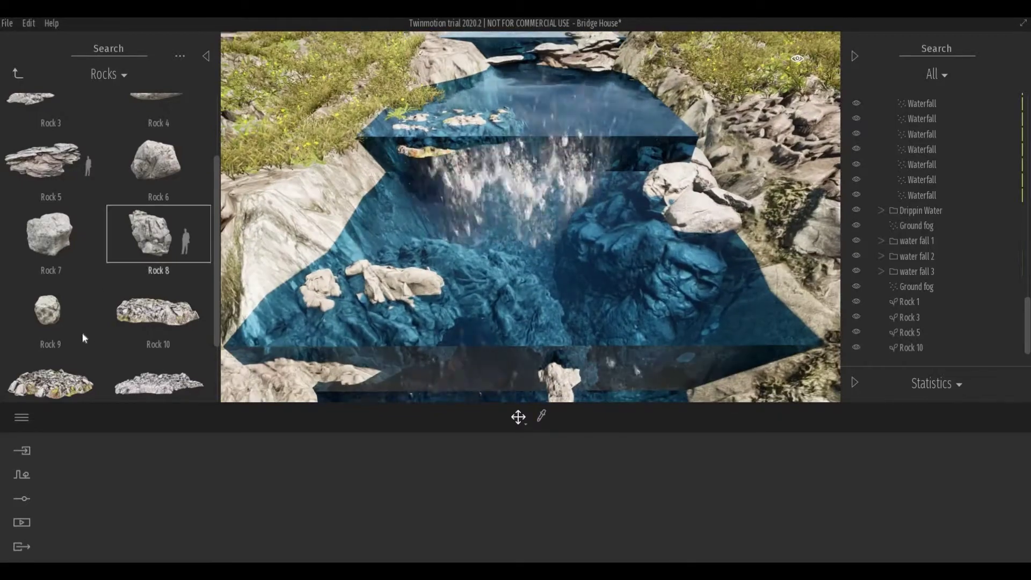
- Add a Rock 13 boulder on the rocky stream bed below the falls
scroll(82, 333, down, 1)
scroll(82, 333, down, 2)
mouse_move(50, 356)
mouse_down()
mouse_move(611, 107)
mouse_move(592, 170)
mouse_up()
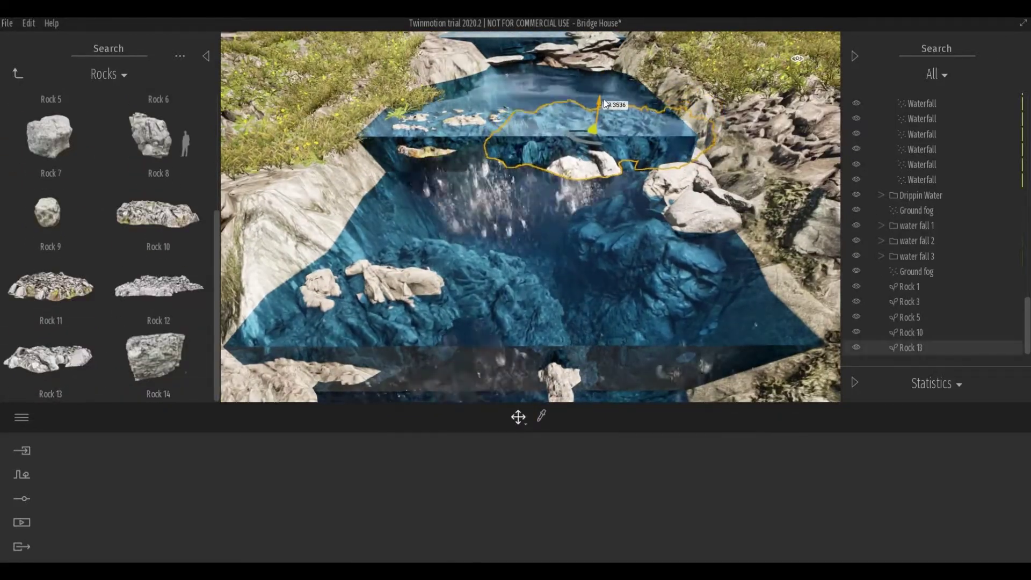
drag(553, 198, 130, 262)
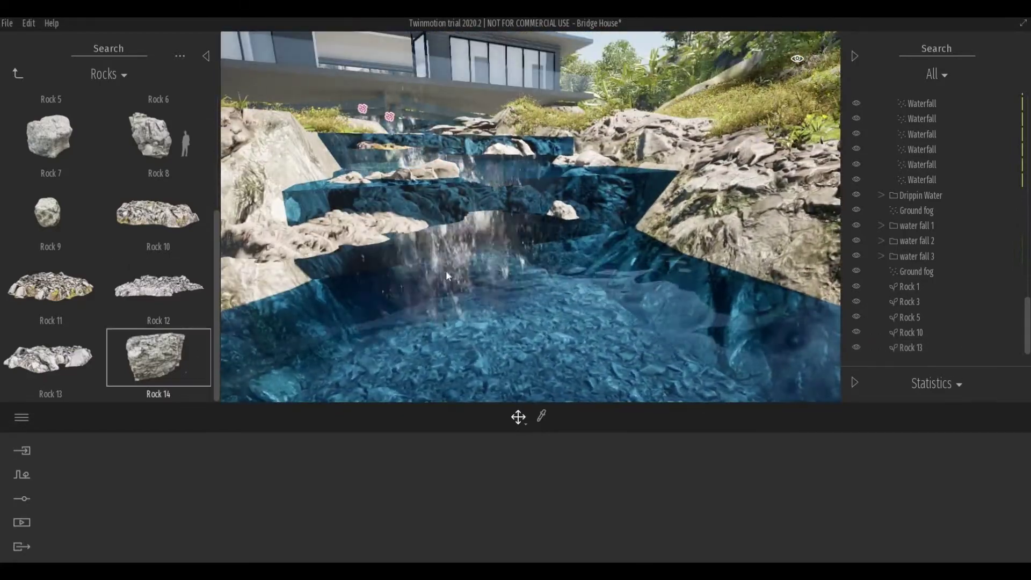
scroll(446, 269, up, 5)
scroll(446, 269, up, 3)
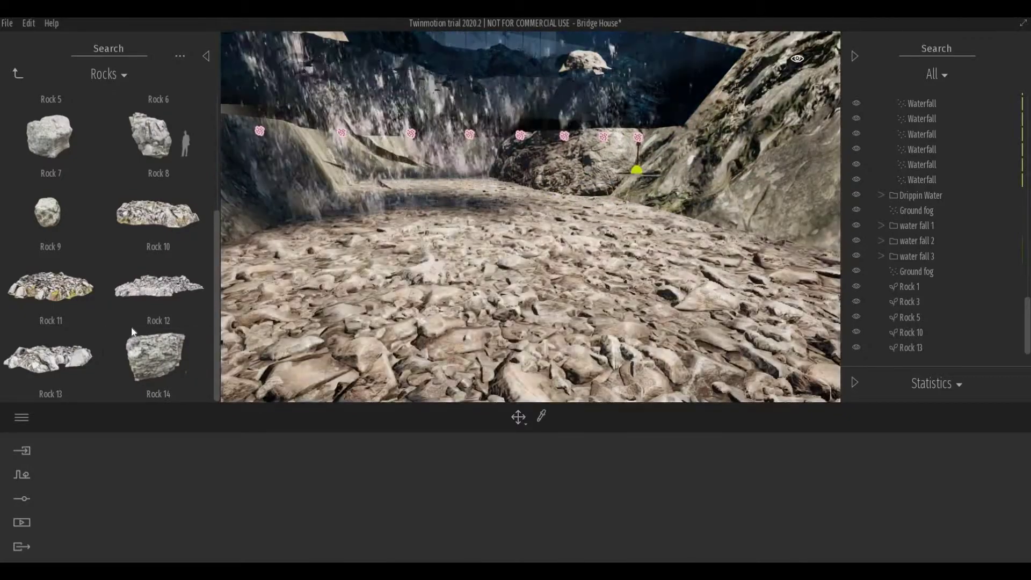
drag(48, 355, 531, 190)
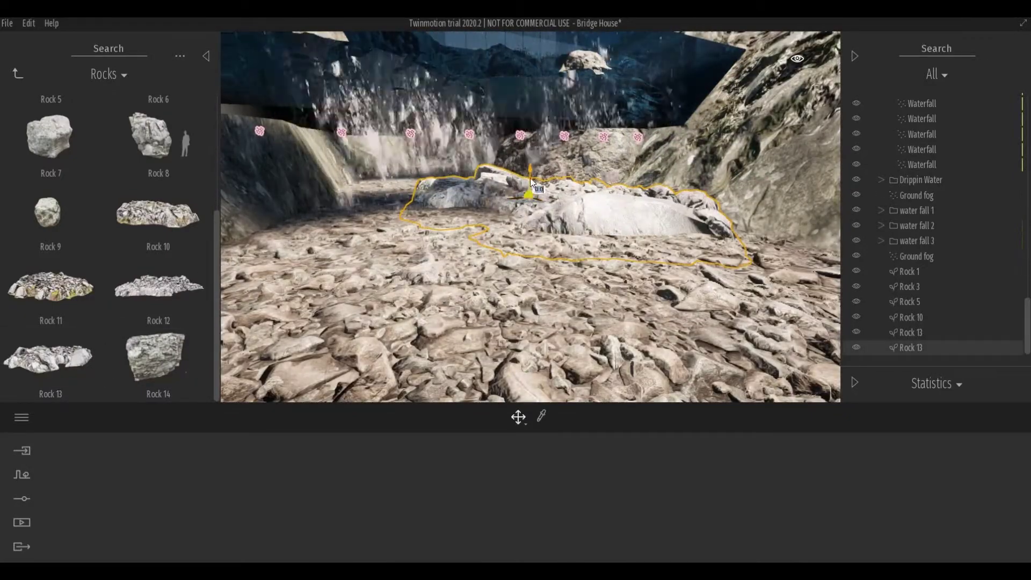
- Rotate and stretch the placed Rock 13, then deselect it
key(space)
key(space)
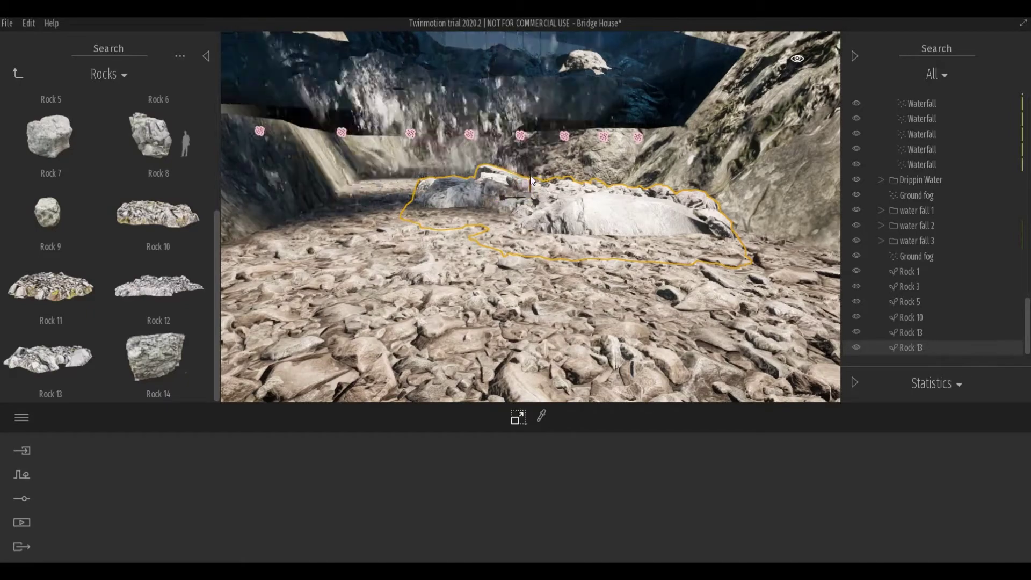
drag(530, 170, 607, 29)
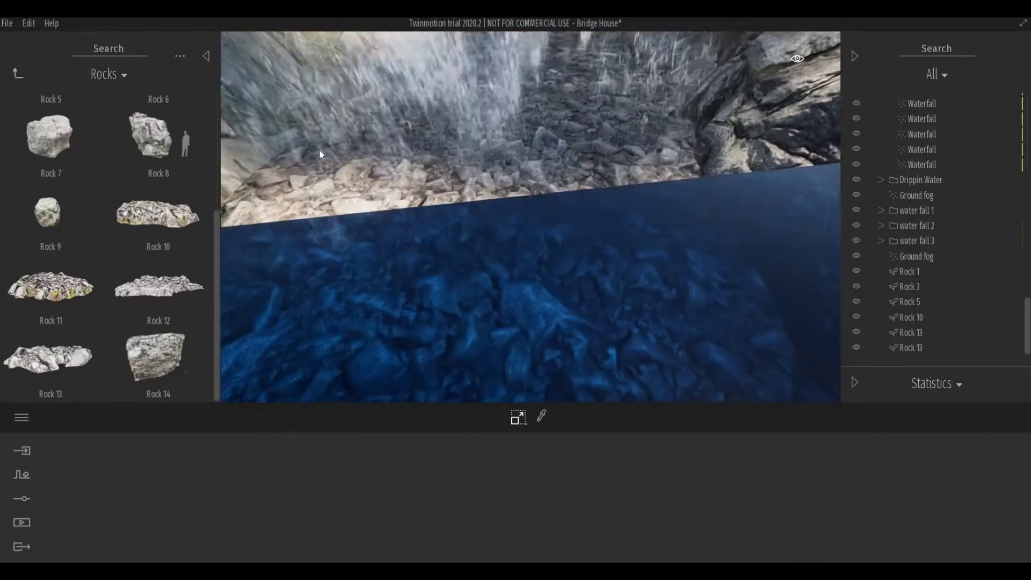
drag(96, 163, 434, 143)
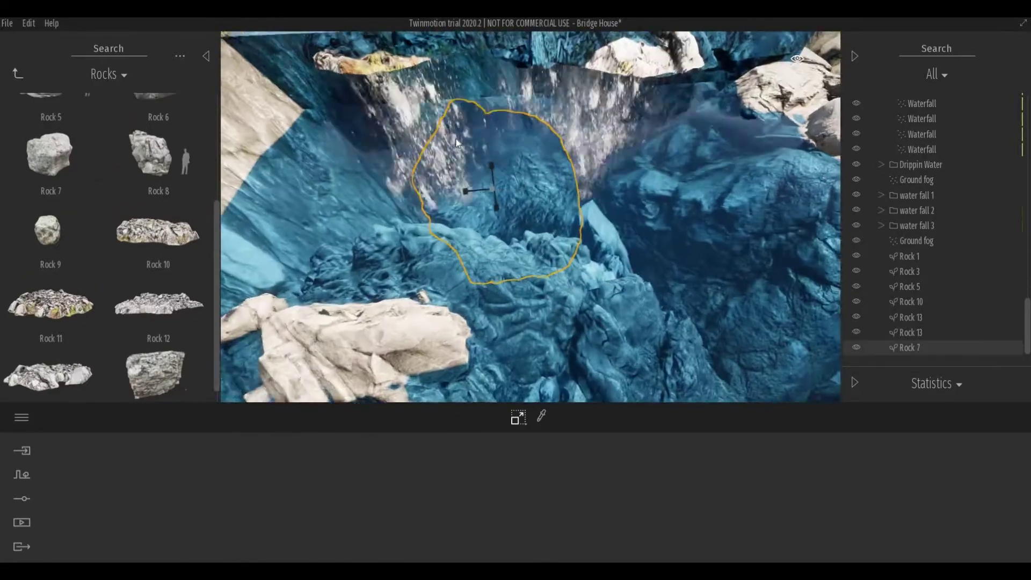
mouse_move(520, 92)
mouse_down()
mouse_move(423, 191)
mouse_move(436, 204)
mouse_up()
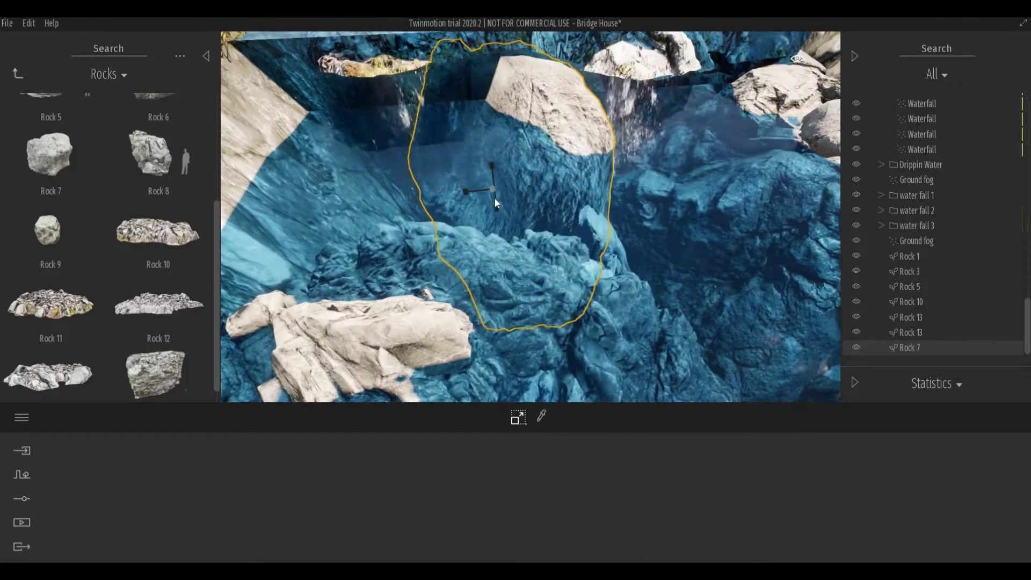
click(474, 192)
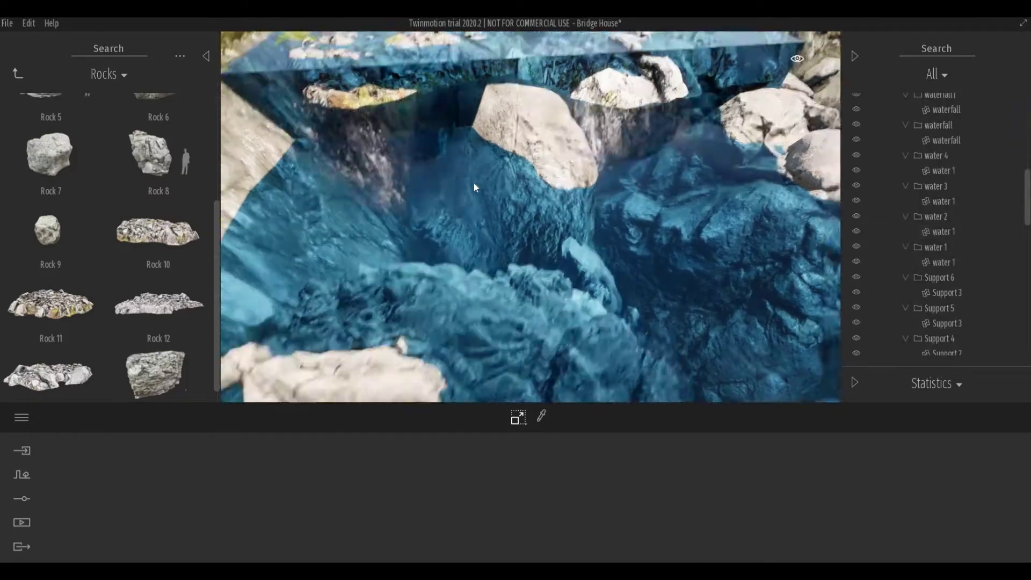
scroll(473, 185, down, 5)
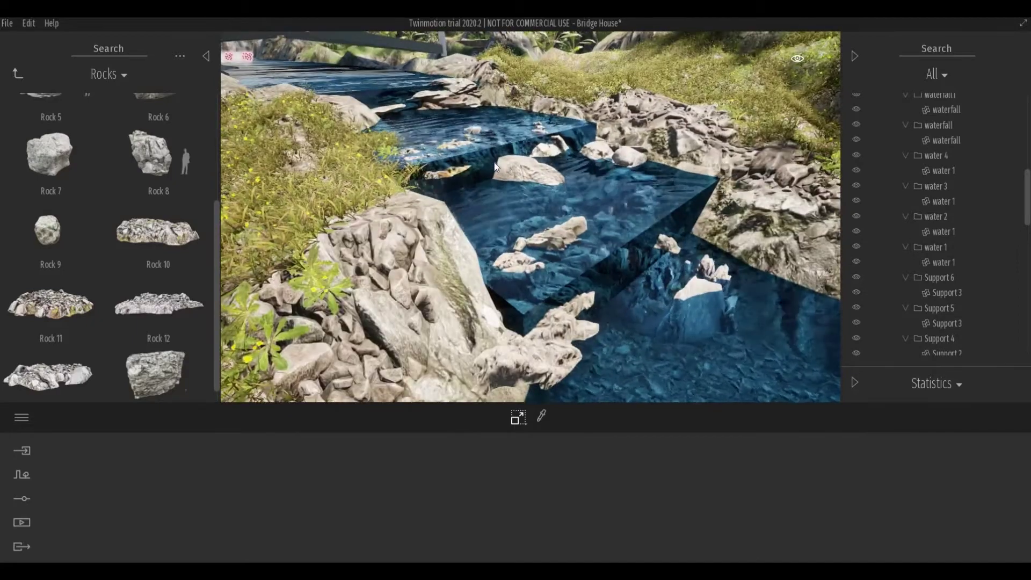
drag(495, 162, 564, 215)
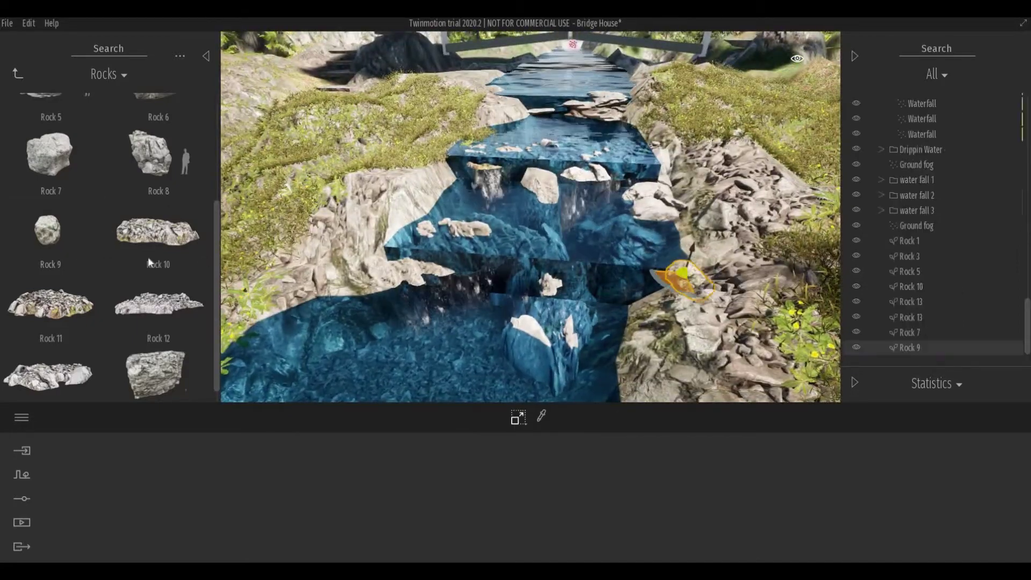
- Scatter Rock 9 boulders in and beside the stream plus a Rock 11 slab in the river
mouse_move(47, 230)
mouse_down()
mouse_move(688, 252)
mouse_move(659, 269)
mouse_up()
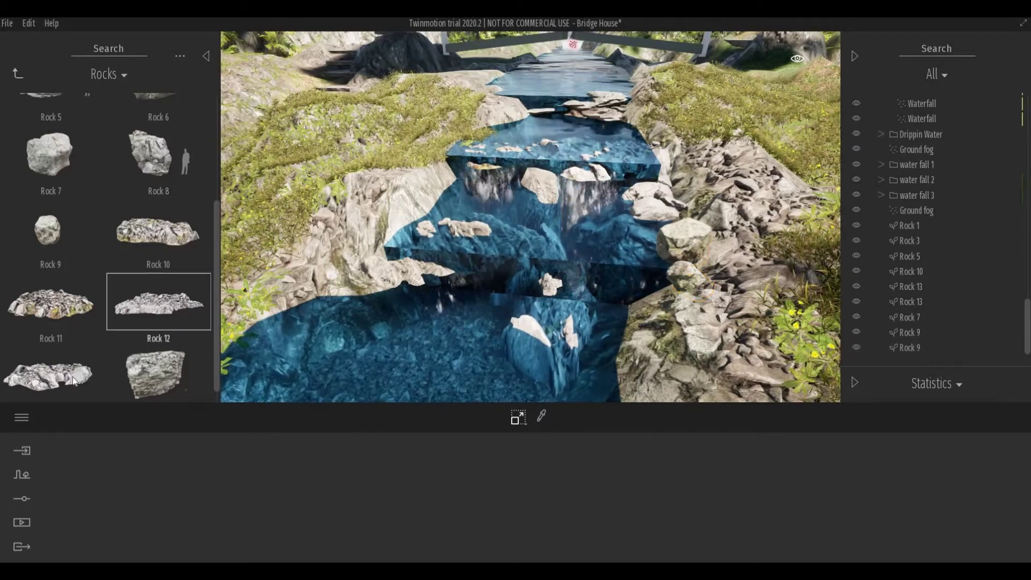
mouse_move(48, 230)
mouse_down()
mouse_move(389, 252)
mouse_move(391, 278)
mouse_up()
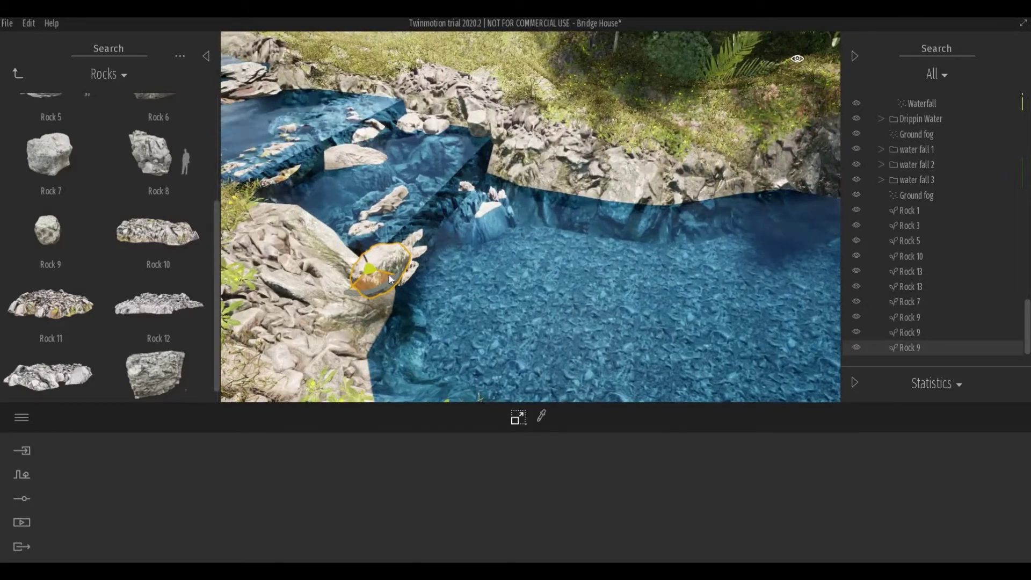
mouse_move(375, 304)
mouse_down()
mouse_move(408, 279)
mouse_move(414, 225)
mouse_move(402, 230)
mouse_up()
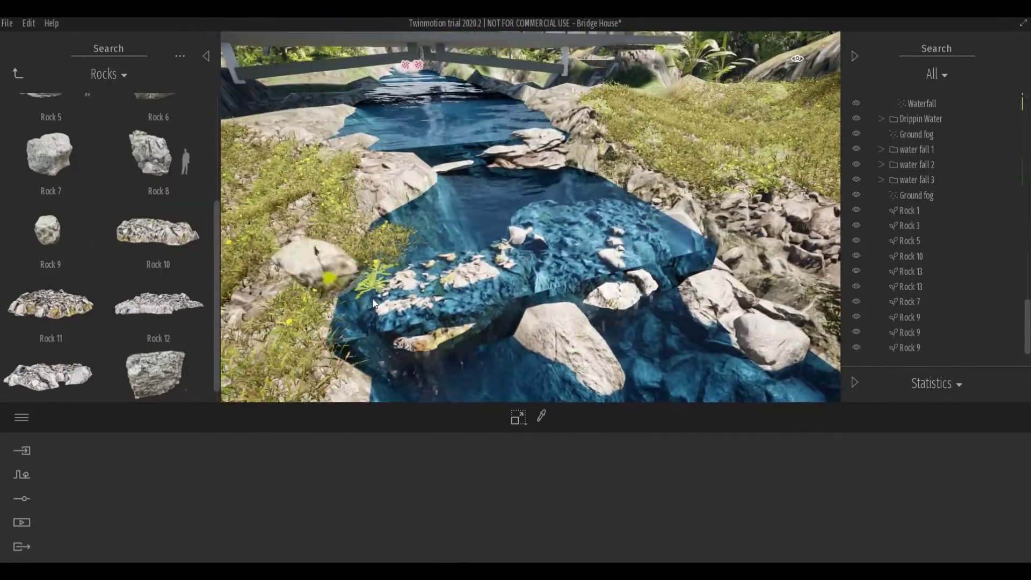
drag(217, 260, 366, 292)
drag(391, 211, 397, 163)
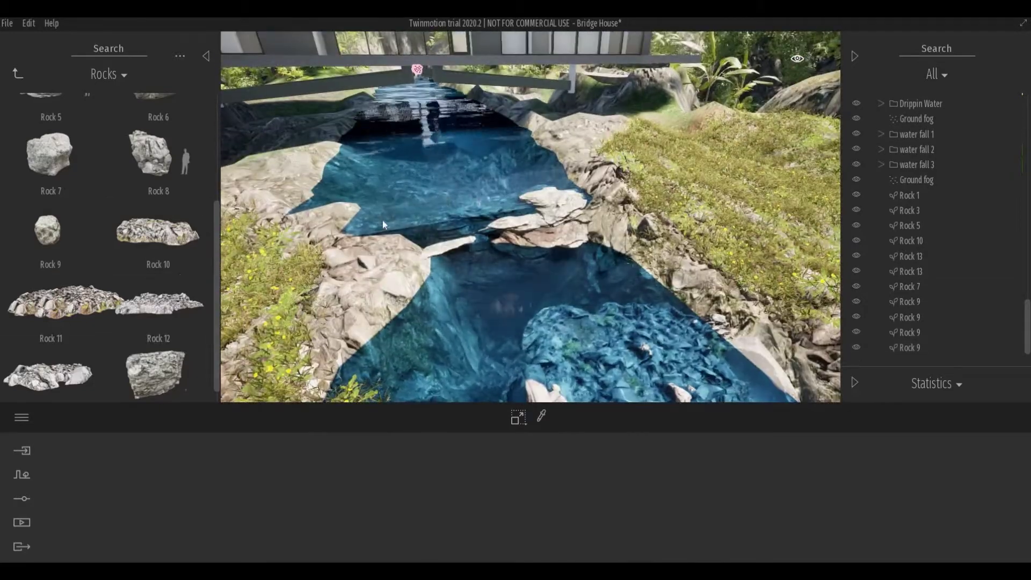
drag(52, 302, 366, 190)
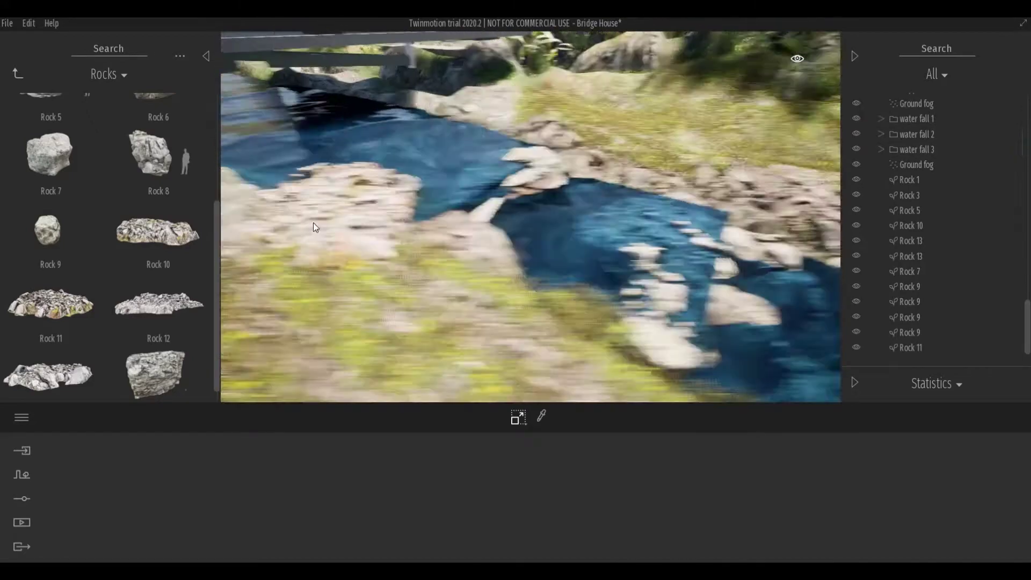
drag(314, 223, 365, 244)
- Place a Rock 12 slab on the right bank and a Rock 13 mid-stream
drag(844, 224, 770, 268)
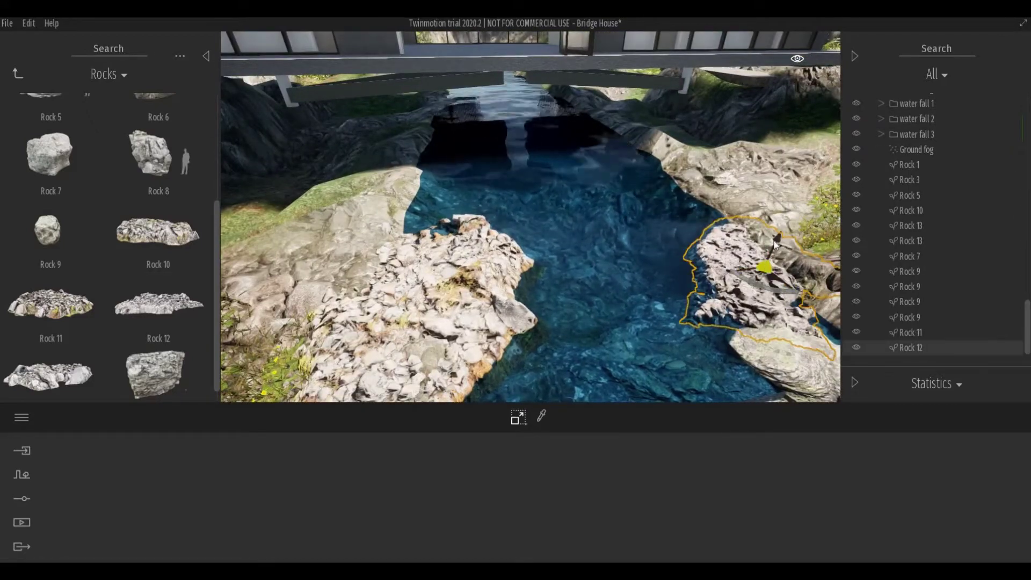
scroll(691, 278, down, 5)
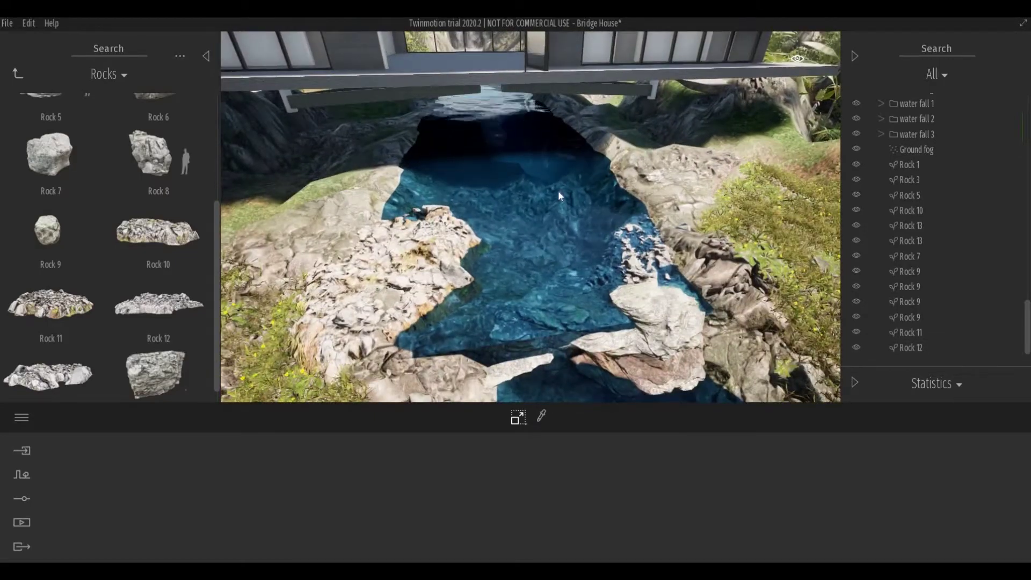
mouse_move(557, 182)
mouse_down()
mouse_move(386, 242)
mouse_move(495, 298)
mouse_up()
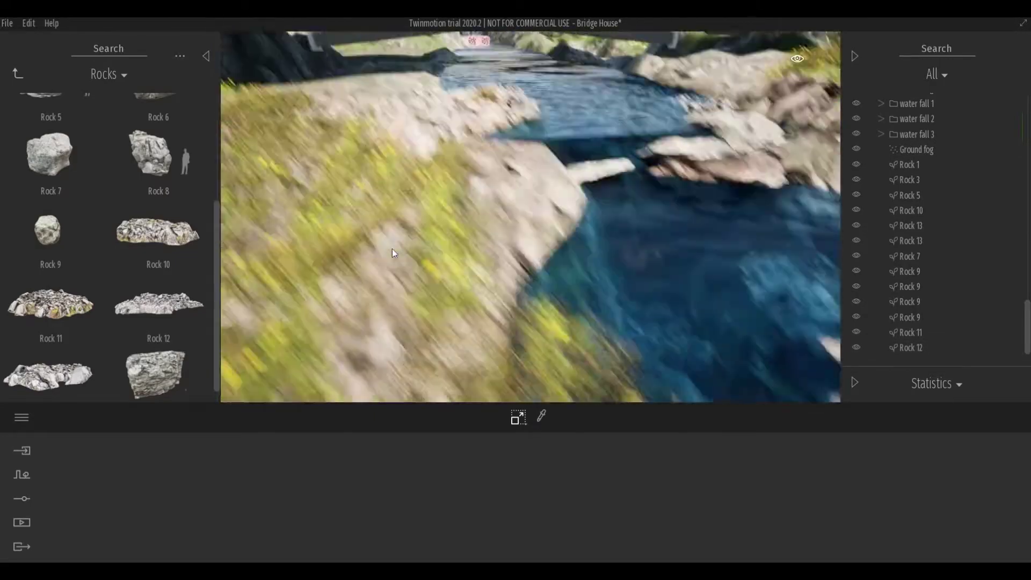
scroll(494, 298, down, 5)
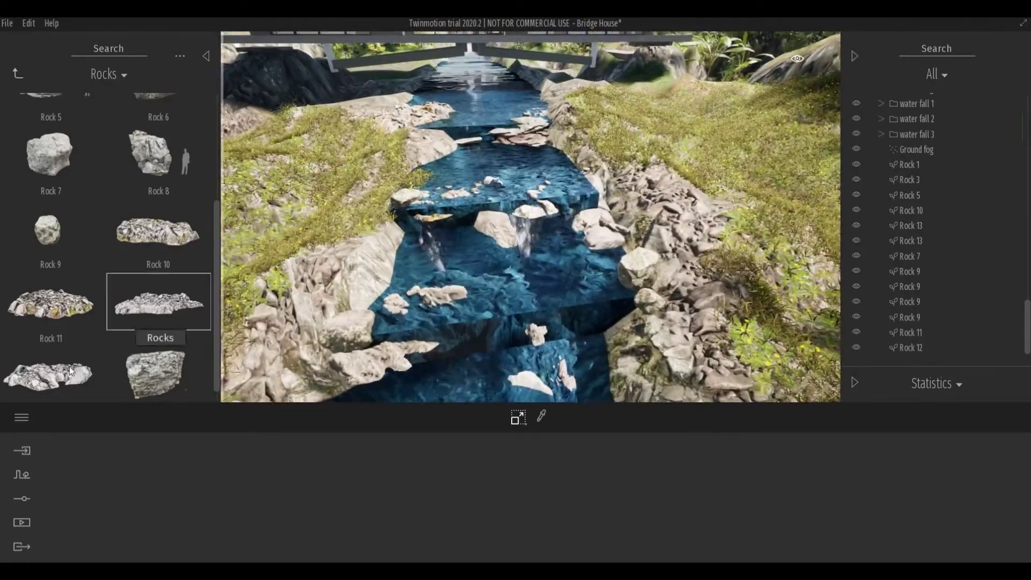
drag(69, 366, 600, 265)
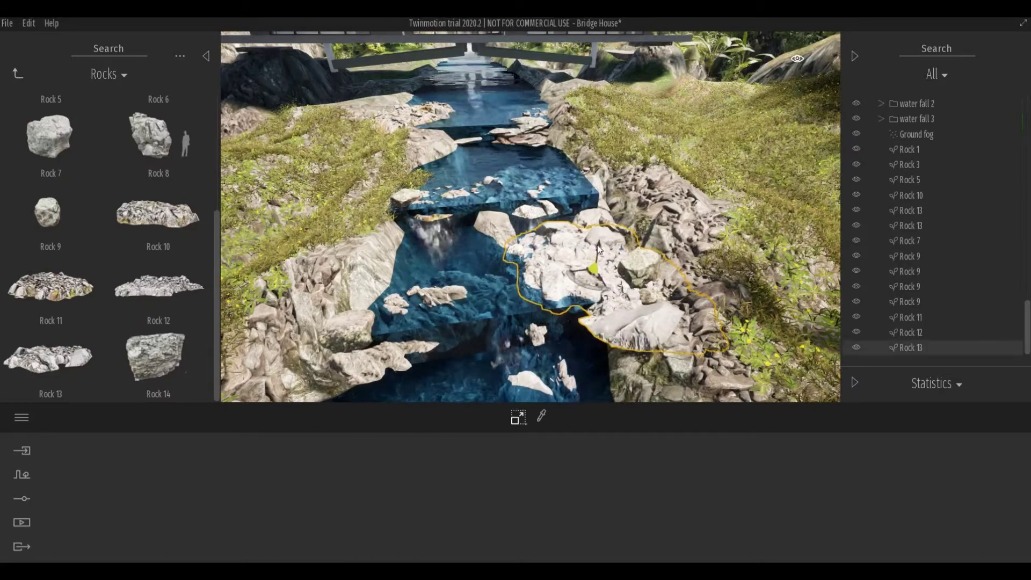
- Place Rock 9 and Rock 7 beside the pool, then return to Vegetation and landscape categories
drag(569, 313, 172, 349)
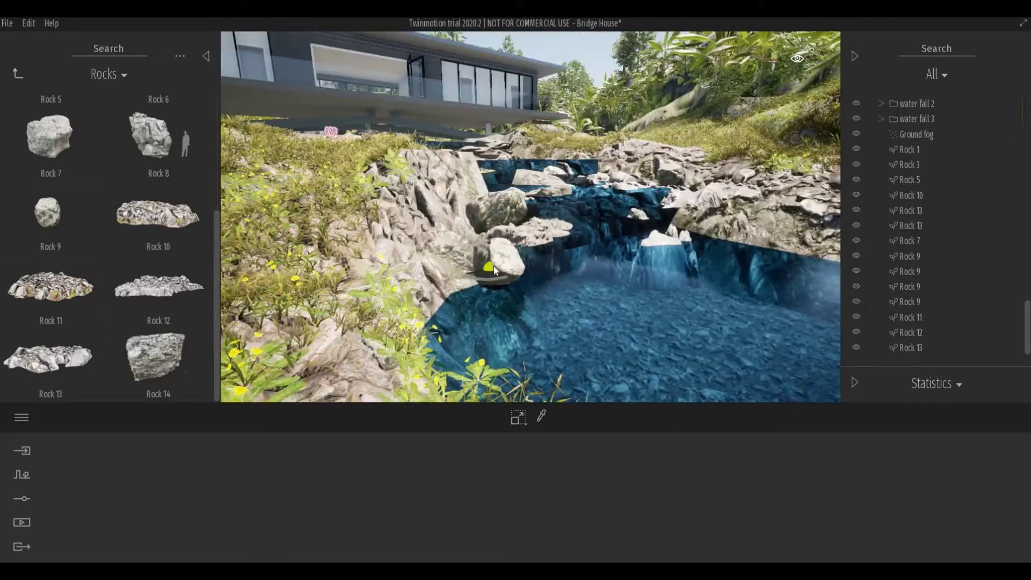
mouse_move(444, 285)
mouse_down()
mouse_move(479, 272)
mouse_move(323, 301)
mouse_up()
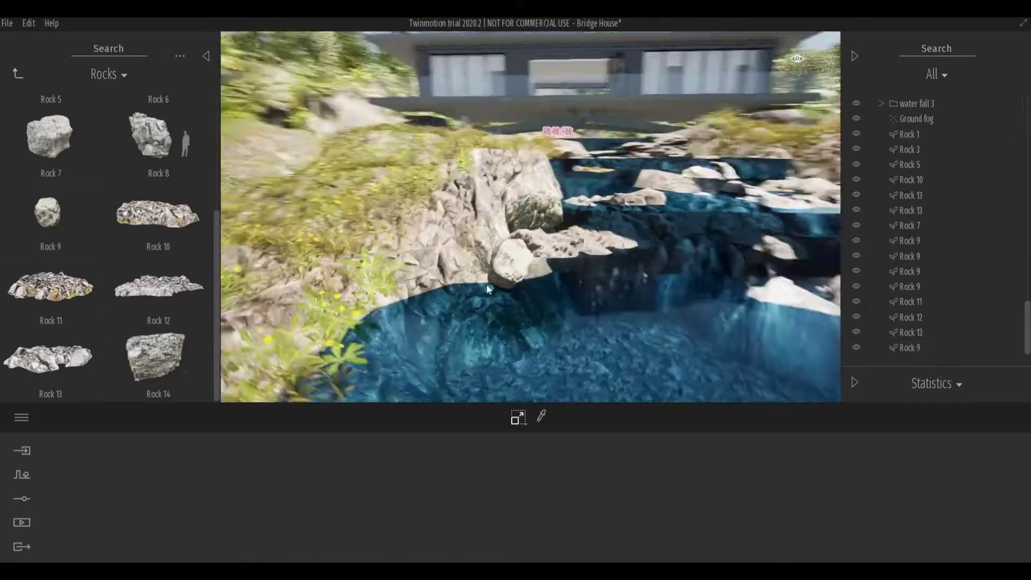
mouse_move(155, 358)
mouse_down()
mouse_move(394, 202)
mouse_move(133, 320)
mouse_up()
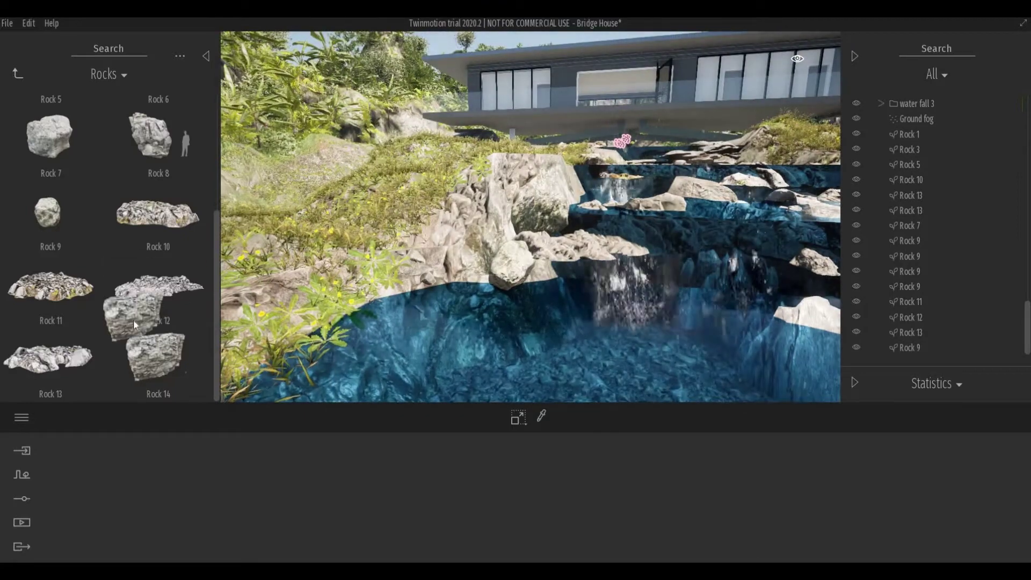
scroll(96, 306, up, 2)
mouse_move(48, 234)
mouse_down()
mouse_move(501, 229)
mouse_move(454, 221)
mouse_move(504, 214)
mouse_up()
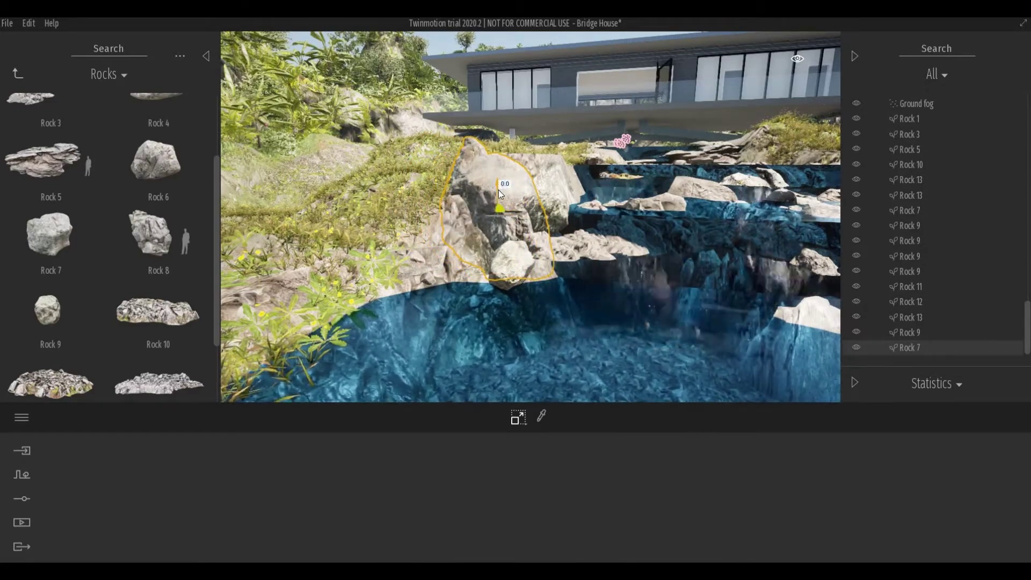
right_drag(514, 301, 510, 251)
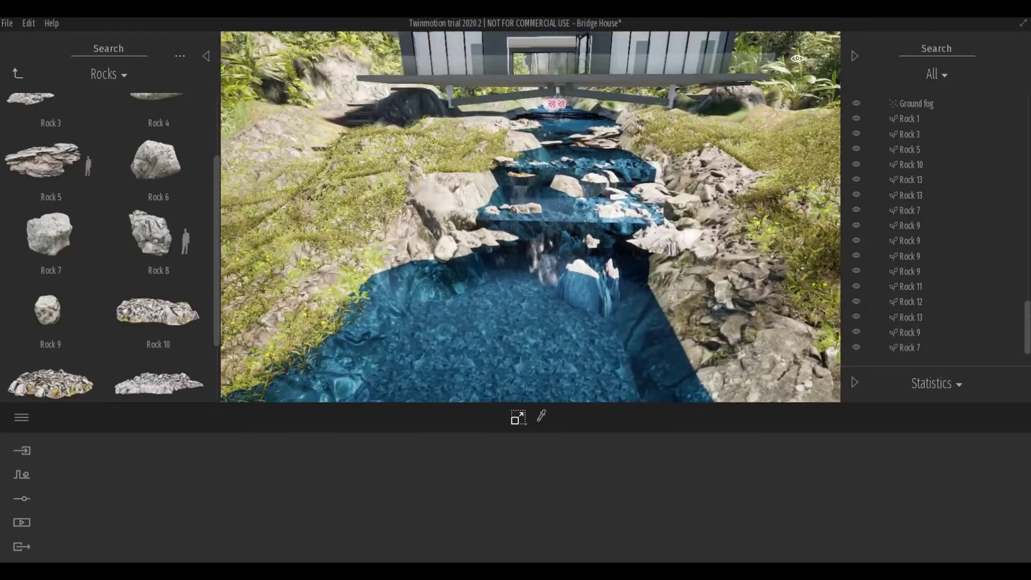
click(17, 73)
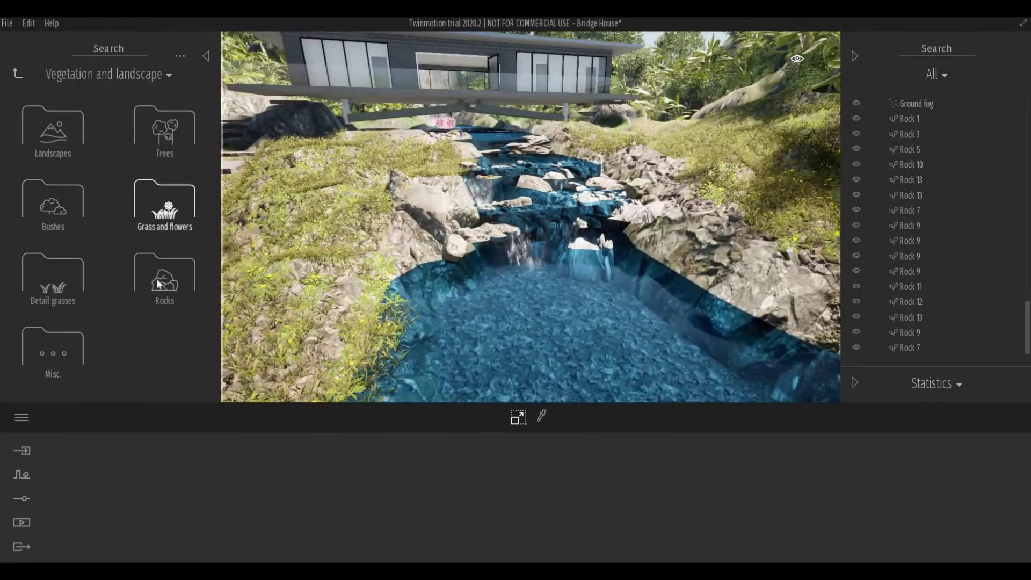
- Reopen Rocks and place two Rock 6 stones along the pool's edge
click(161, 275)
drag(161, 266, 449, 262)
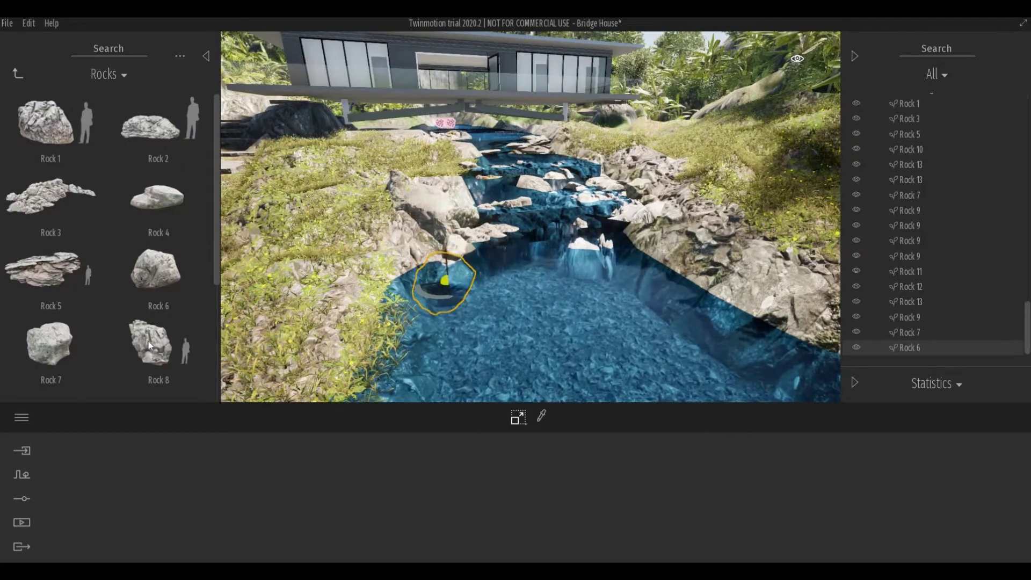
drag(159, 347, 145, 264)
scroll(145, 263, down, 3)
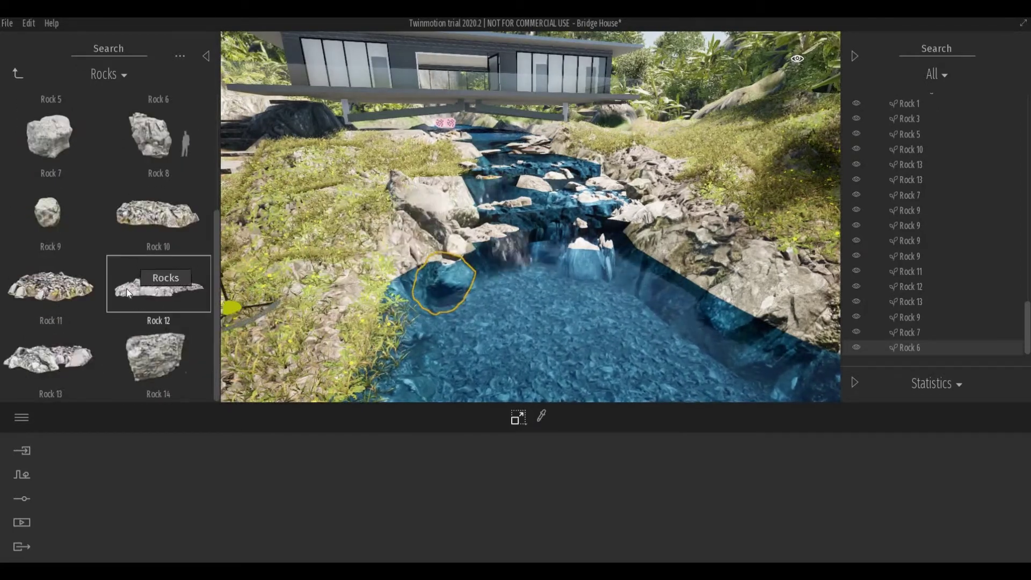
scroll(124, 297, up, 3)
mouse_move(166, 224)
mouse_down()
mouse_move(495, 270)
mouse_move(479, 219)
mouse_up()
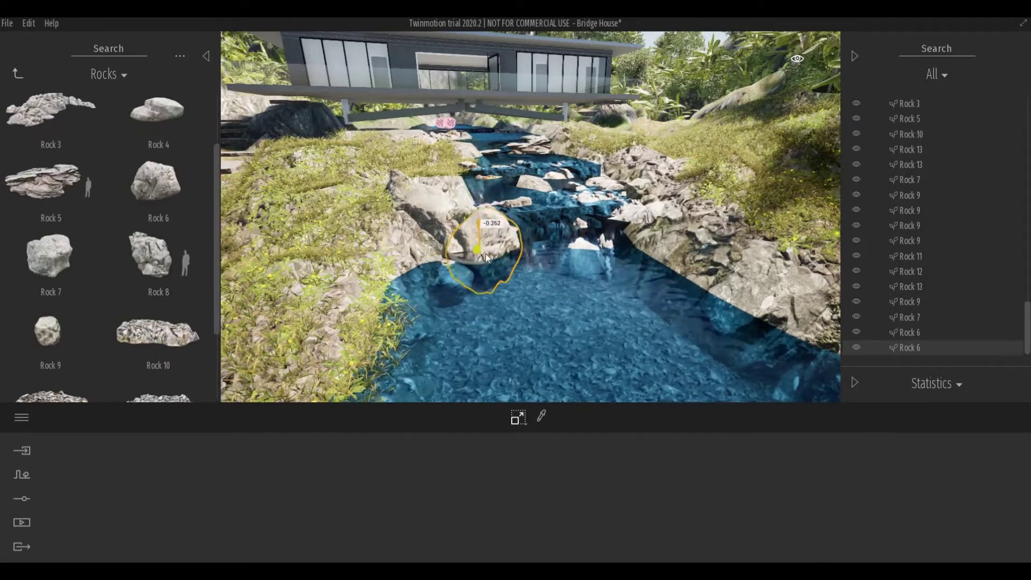
mouse_move(526, 321)
right_down()
mouse_move(584, 333)
mouse_move(630, 300)
mouse_move(623, 209)
mouse_move(626, 301)
right_up()
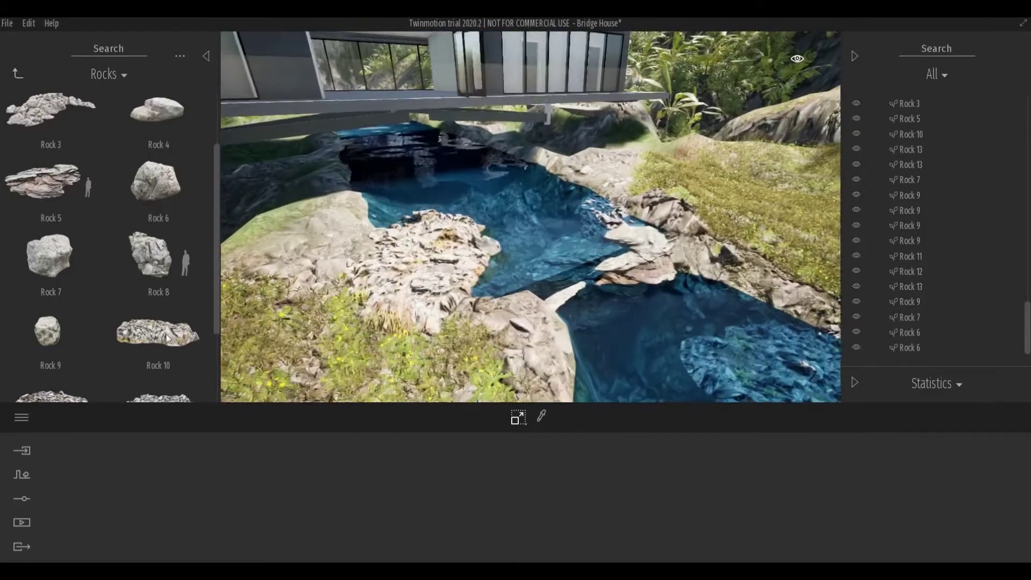
- Add Rock 10 on the outcrop, Rock 7 at the water's edge, and two Rock 9 stones
drag(167, 338, 501, 279)
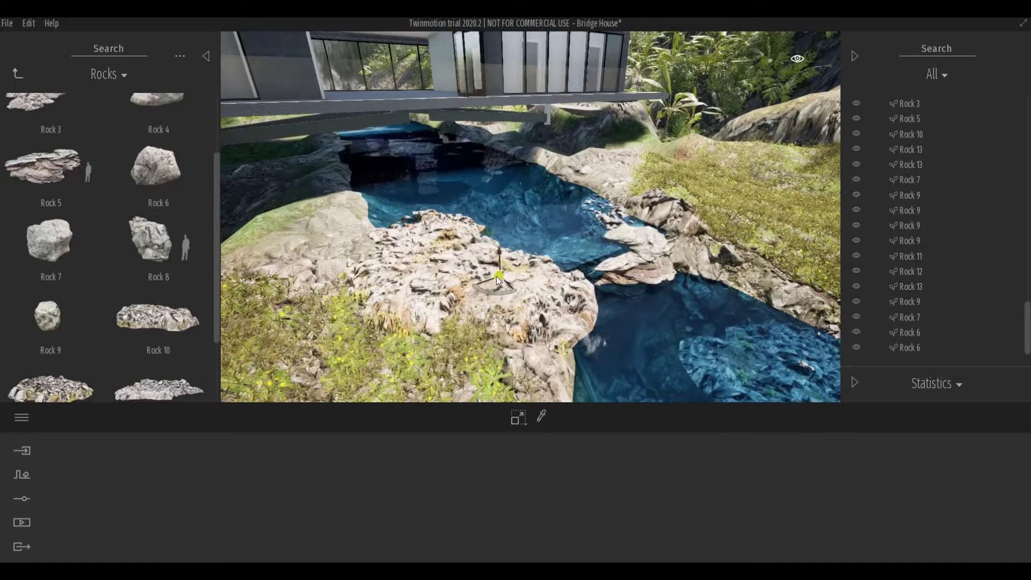
mouse_move(488, 315)
right_down()
mouse_move(508, 358)
mouse_move(515, 351)
right_up()
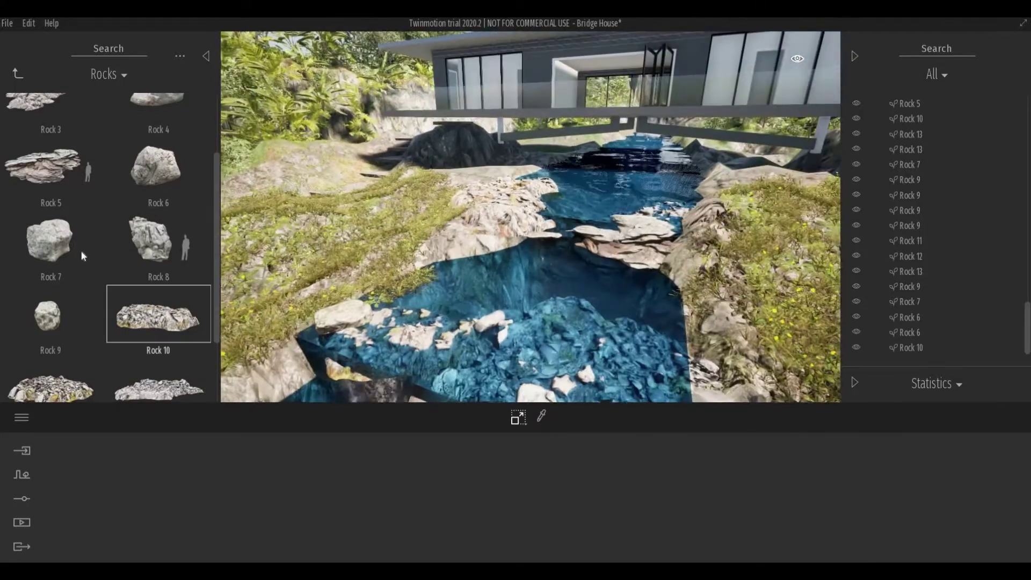
mouse_move(54, 242)
mouse_down()
mouse_move(501, 265)
mouse_move(455, 242)
mouse_move(449, 283)
mouse_up()
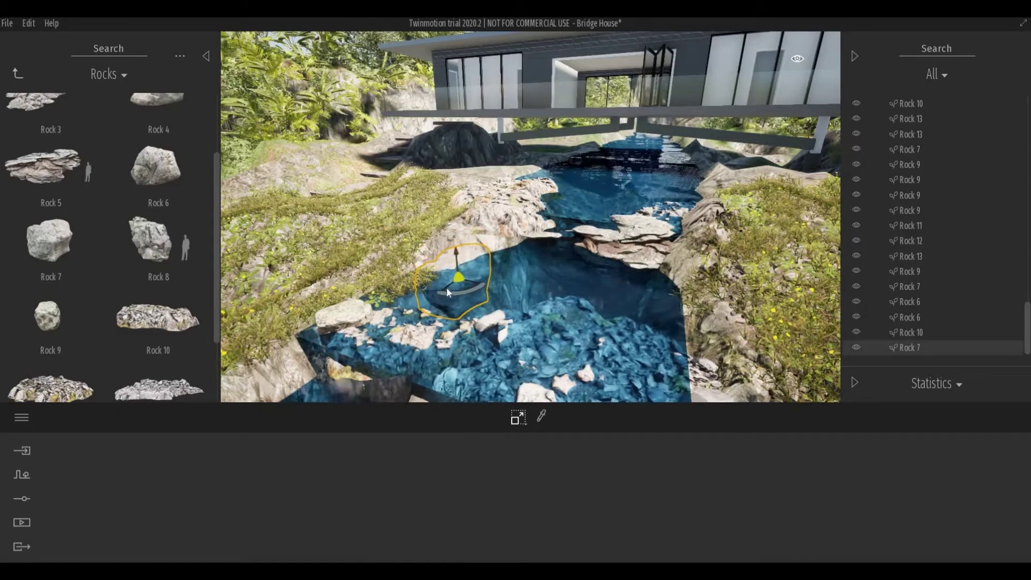
click(479, 298)
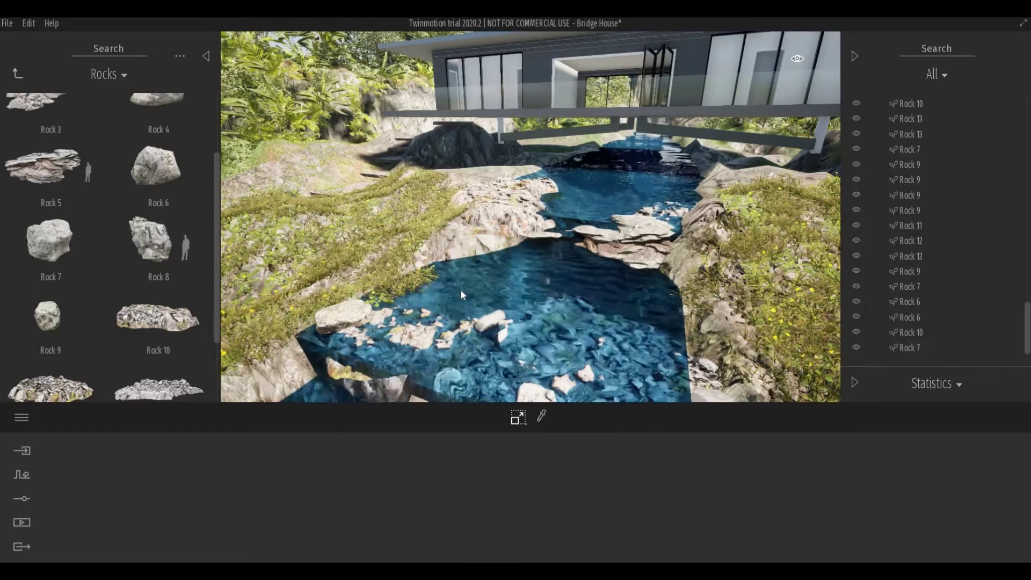
scroll(459, 289, down, 5)
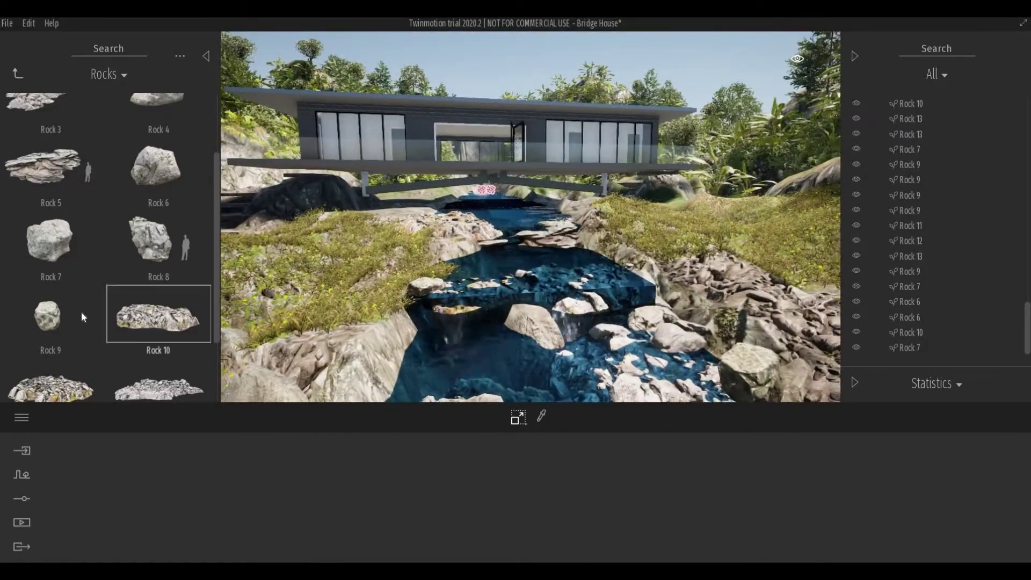
drag(48, 316, 414, 317)
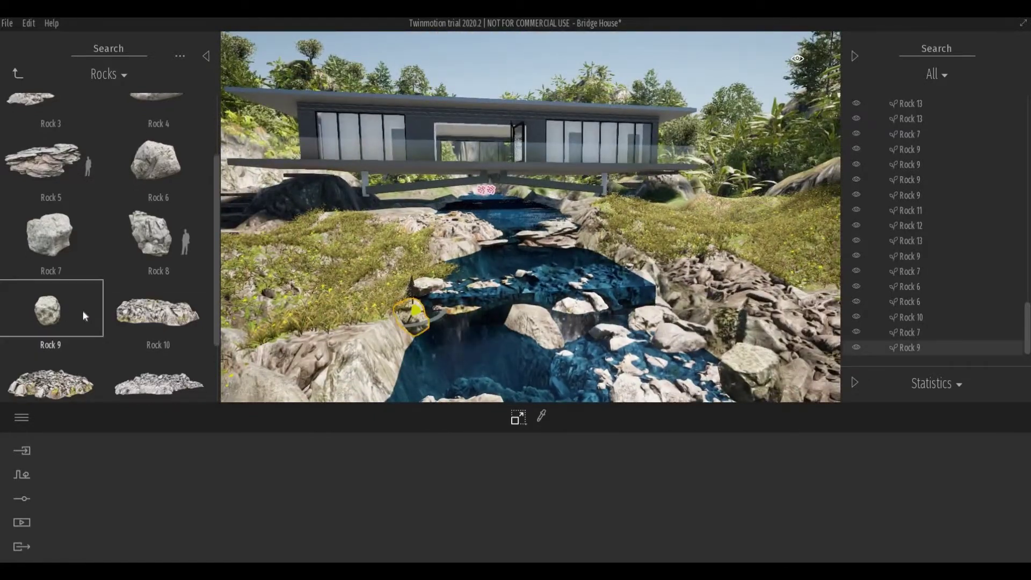
drag(82, 311, 410, 298)
scroll(413, 296, down, 5)
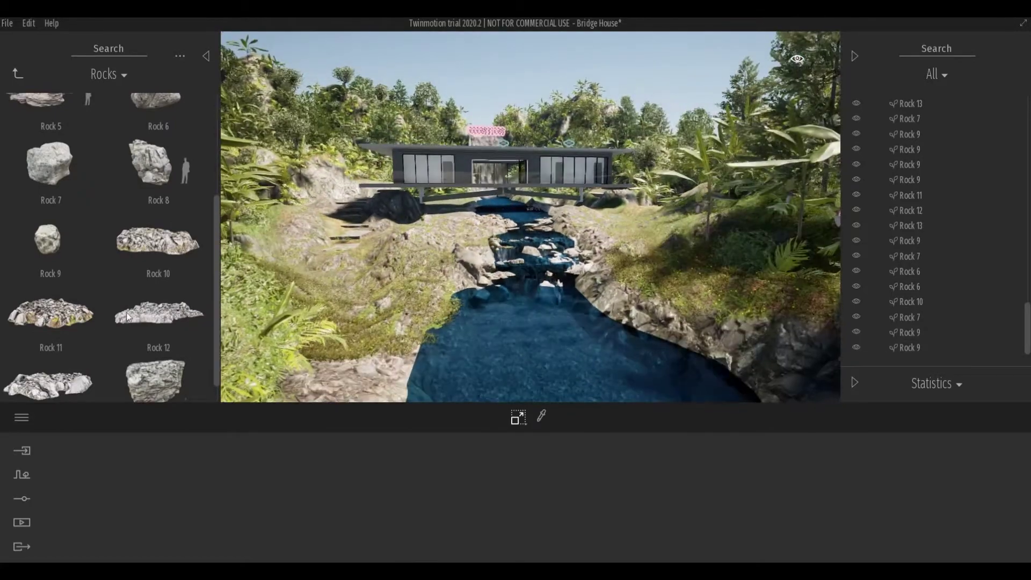
- Place a Rock 11 down in the water, then a Rock 12 and a Rock 9 in the river
drag(50, 312, 448, 350)
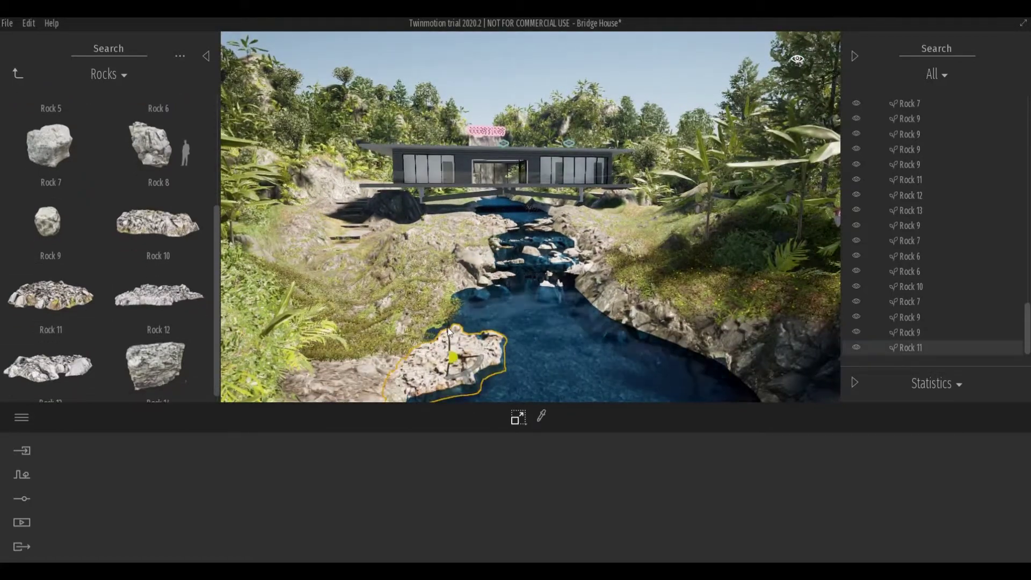
drag(450, 333, 461, 355)
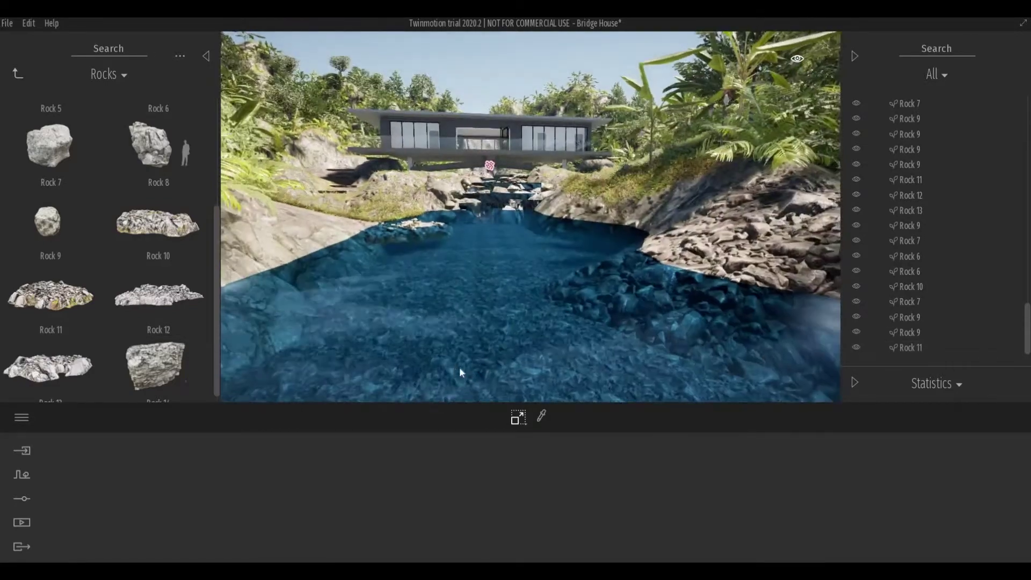
drag(188, 320, 630, 299)
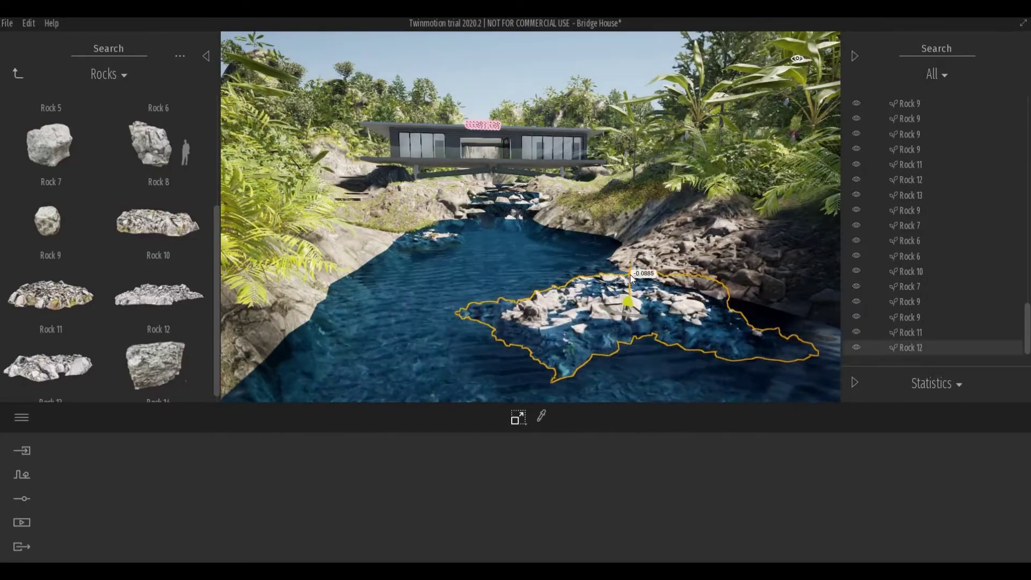
click(565, 330)
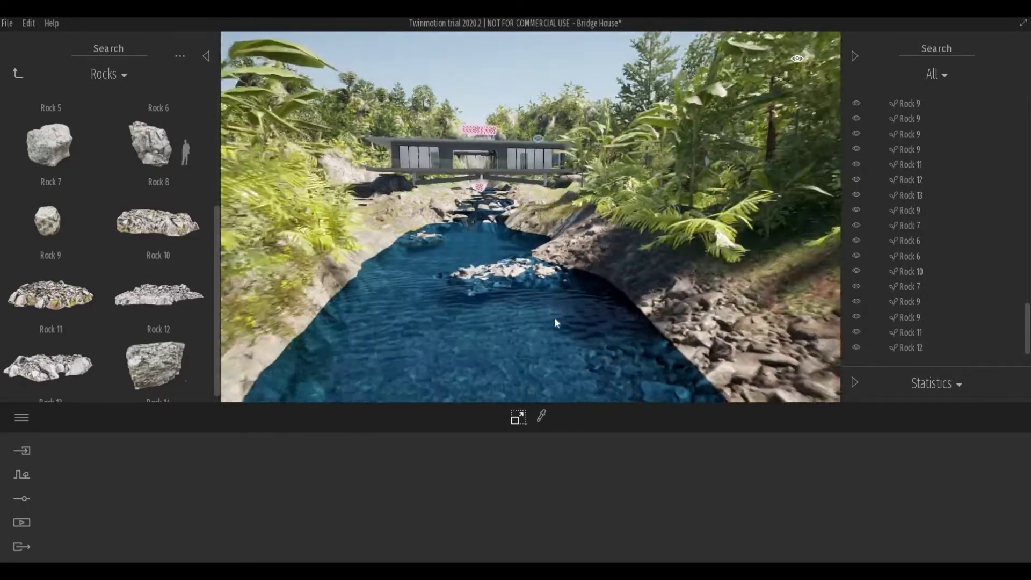
drag(173, 360, 583, 321)
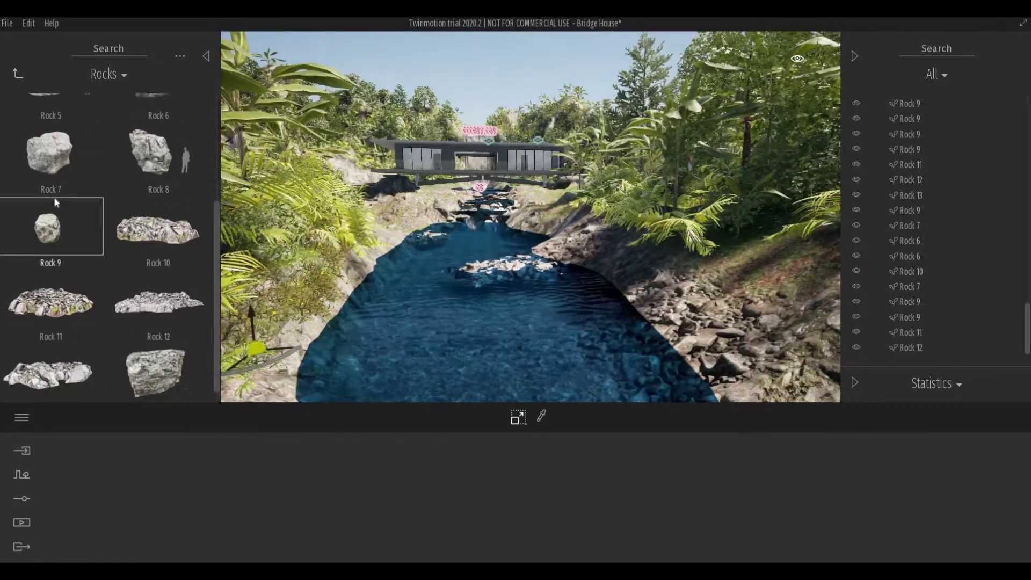
drag(48, 220, 608, 294)
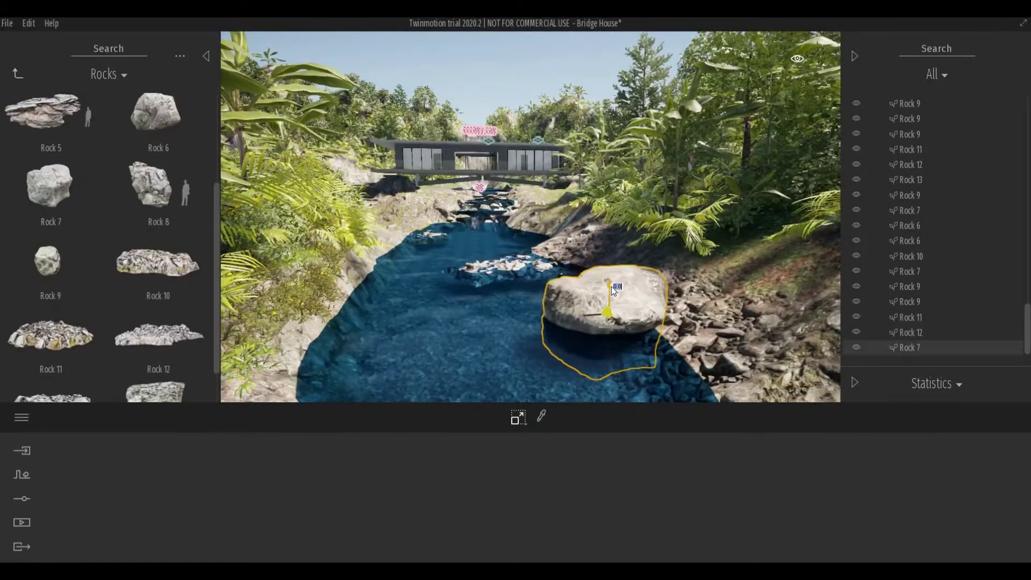
click(554, 323)
- Delete the two stray small rocks beside the boulder
scroll(550, 328, down, 3)
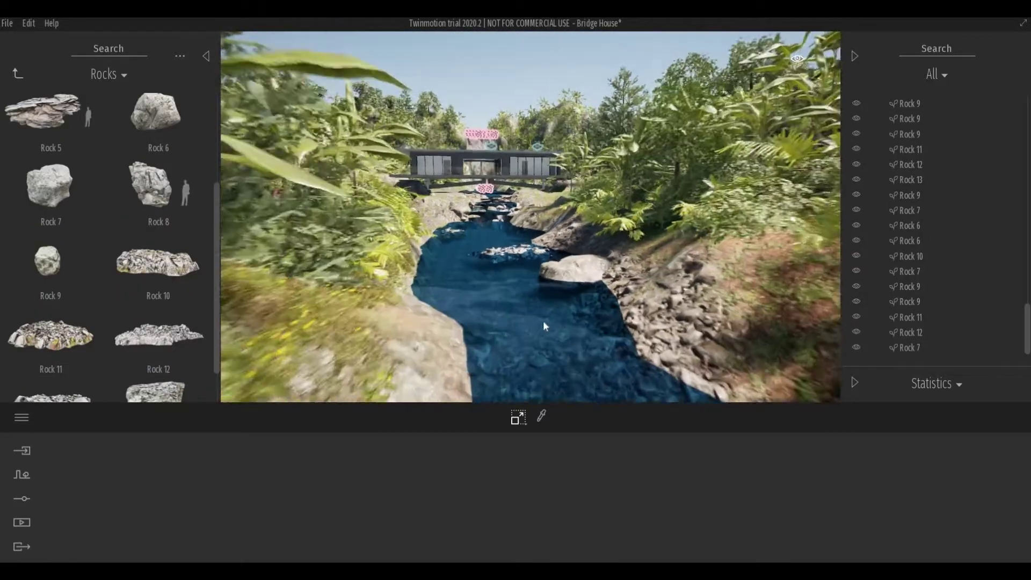
scroll(543, 321, up, 3)
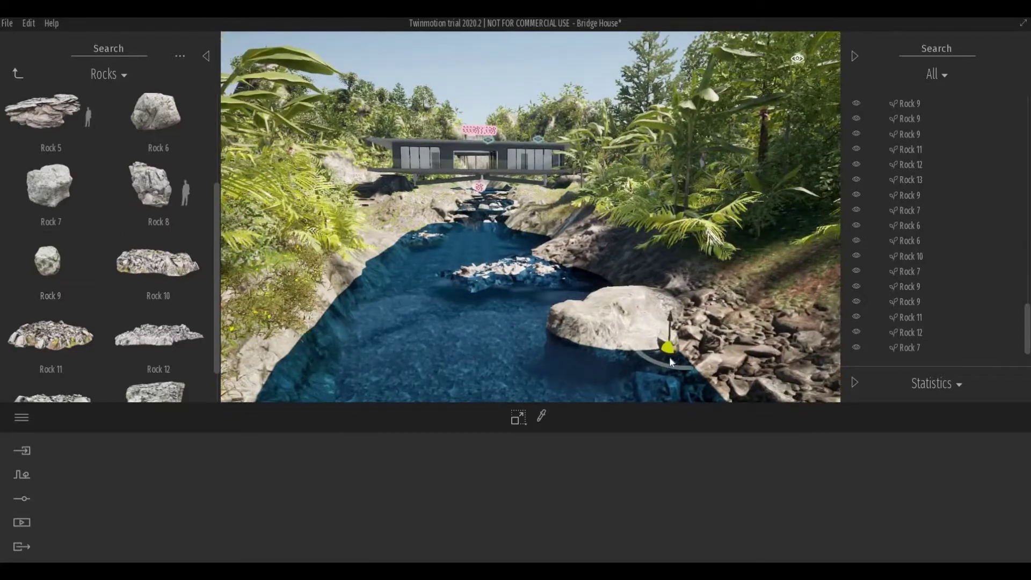
click(668, 351)
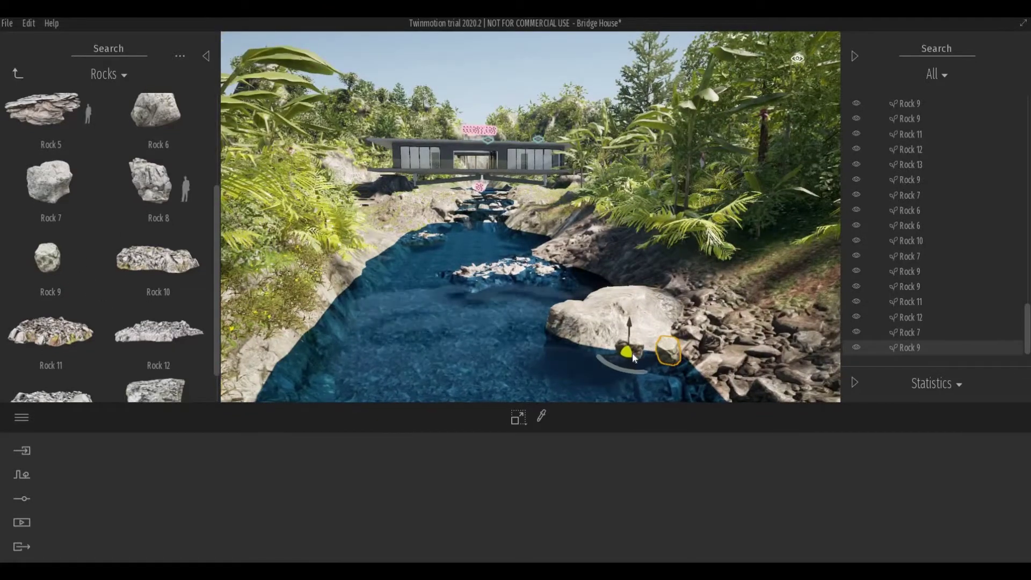
scroll(631, 379, up, 5)
scroll(653, 347, down, 5)
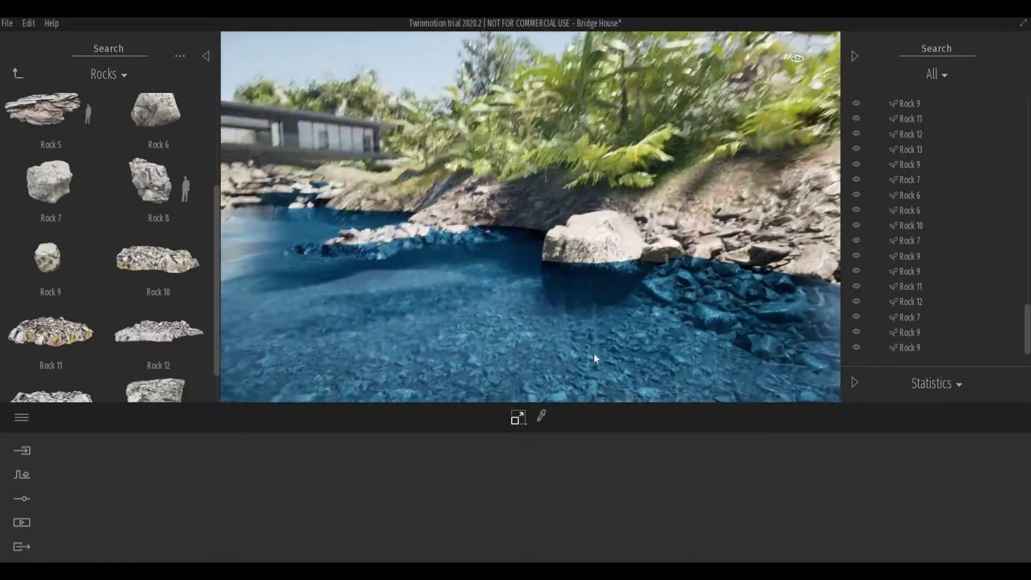
drag(594, 353, 548, 356)
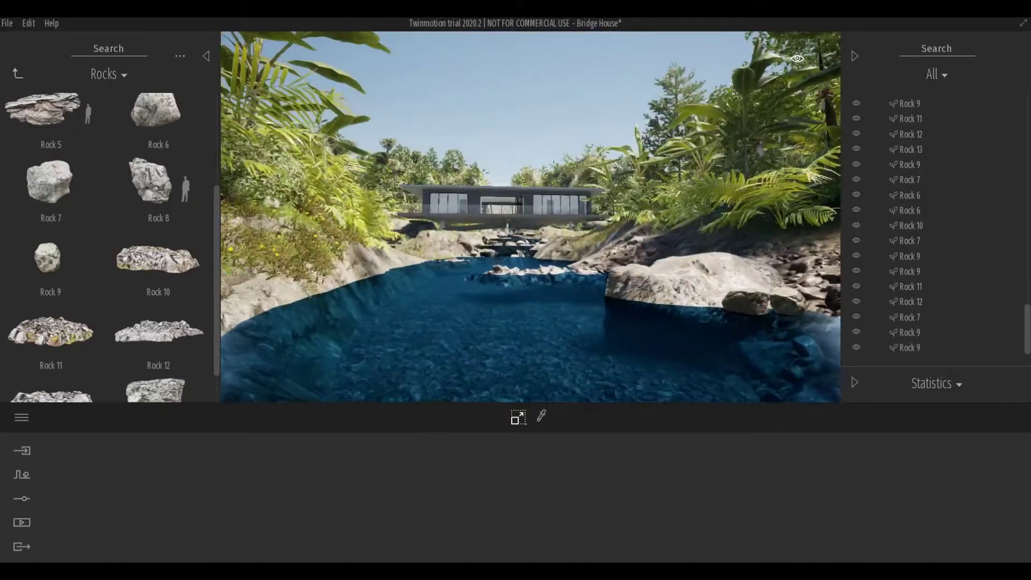
scroll(566, 319, up, 5)
click(533, 311)
key(Delete)
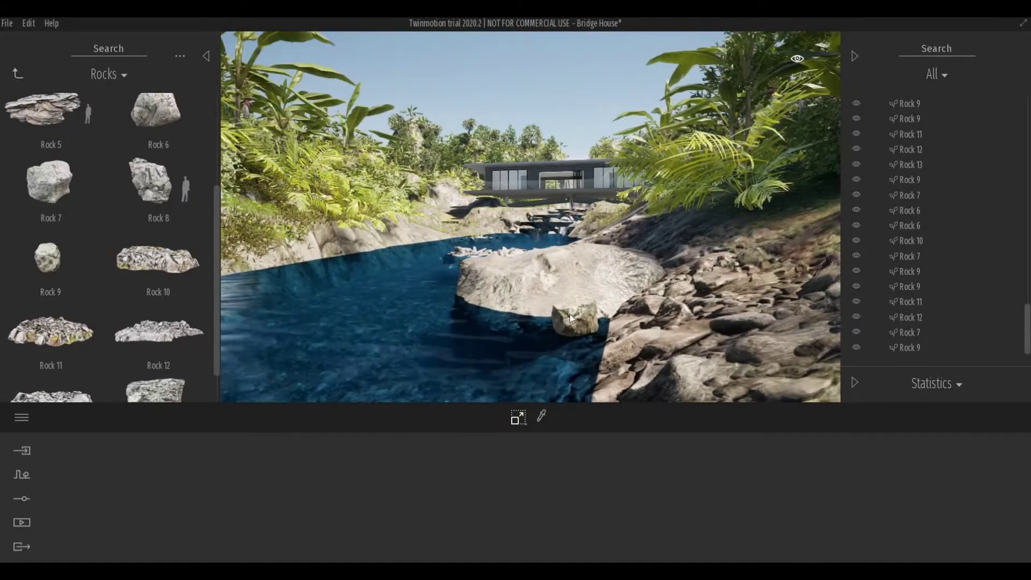
click(569, 316)
key(Delete)
- Add a Rock 10 toward the river centre
scroll(469, 325, up, 3)
scroll(471, 318, down, 2)
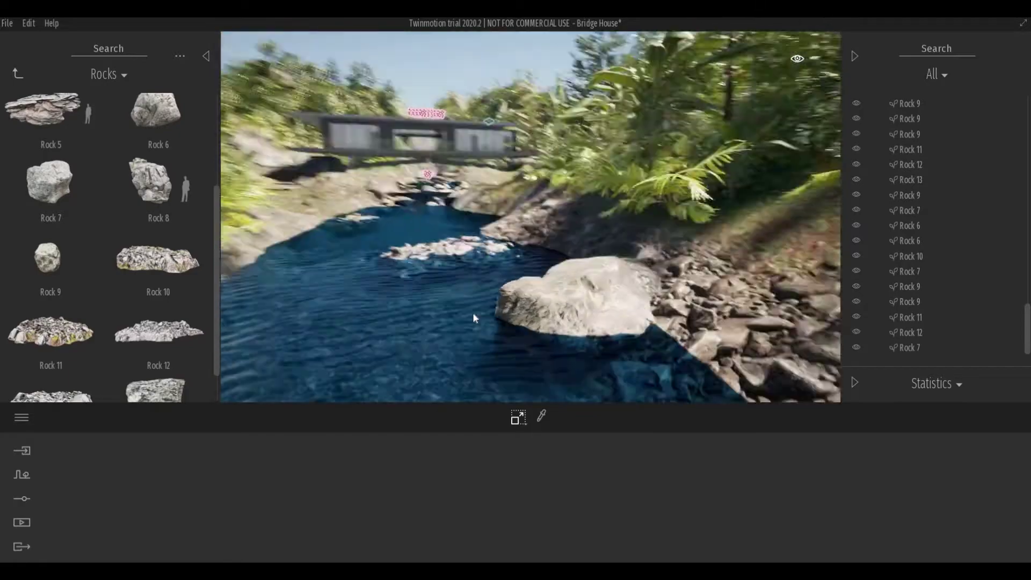
scroll(491, 342, up, 4)
scroll(483, 336, down, 3)
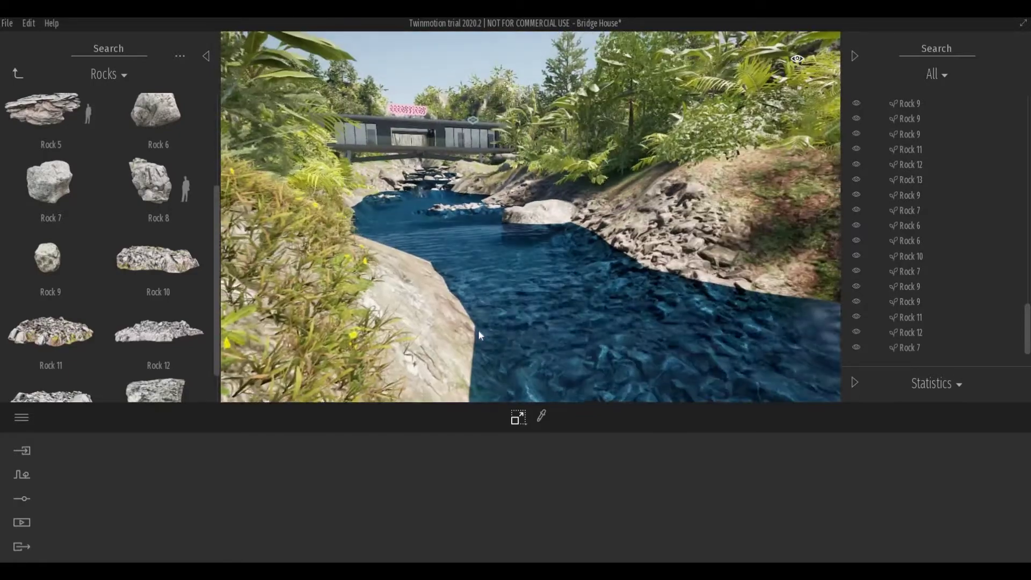
mouse_move(479, 332)
mouse_down()
mouse_move(401, 251)
mouse_move(356, 263)
mouse_up()
scroll(403, 257, up, 3)
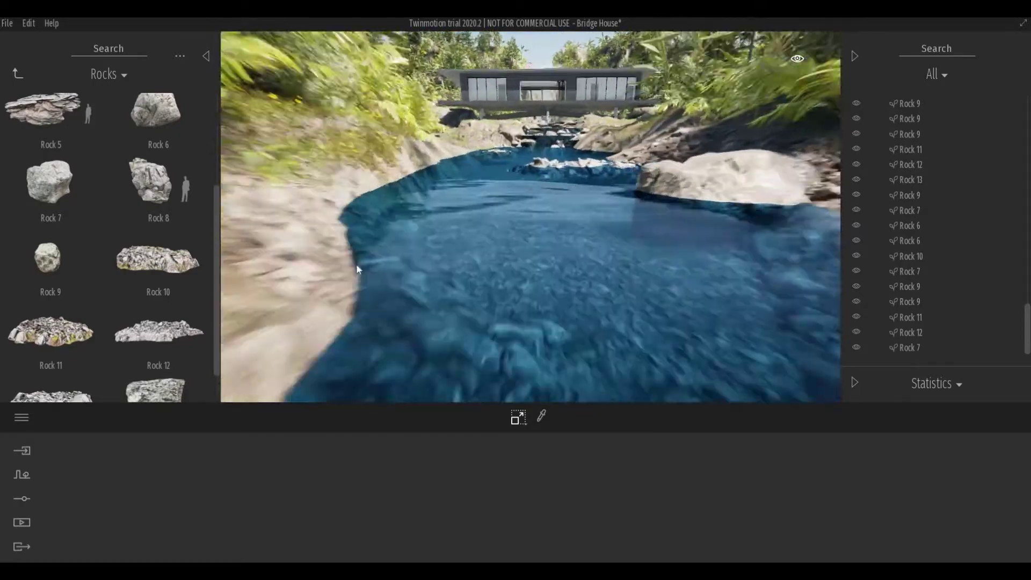
scroll(469, 165, up, 3)
scroll(568, 208, down, 3)
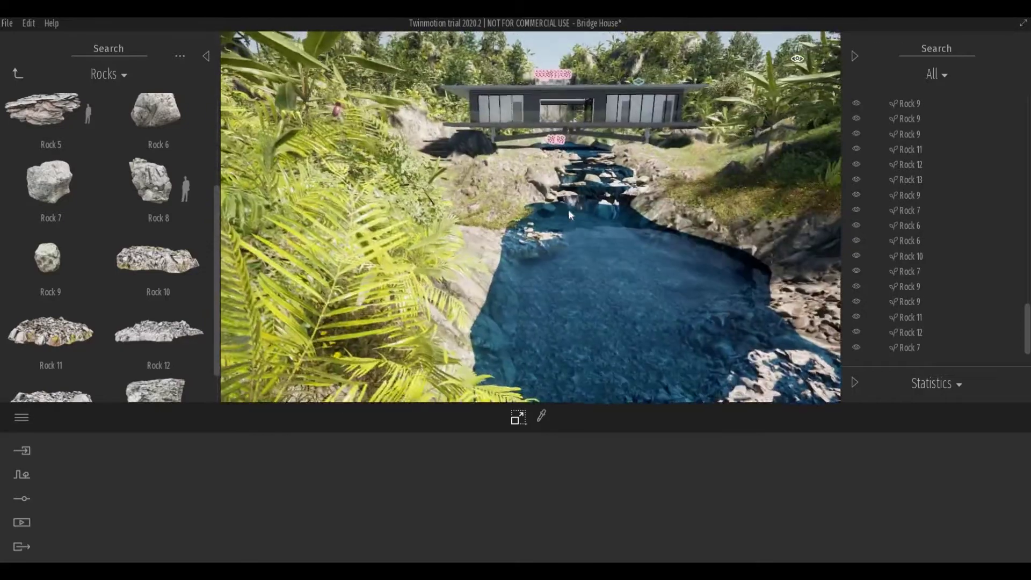
drag(594, 218, 662, 213)
drag(152, 270, 596, 215)
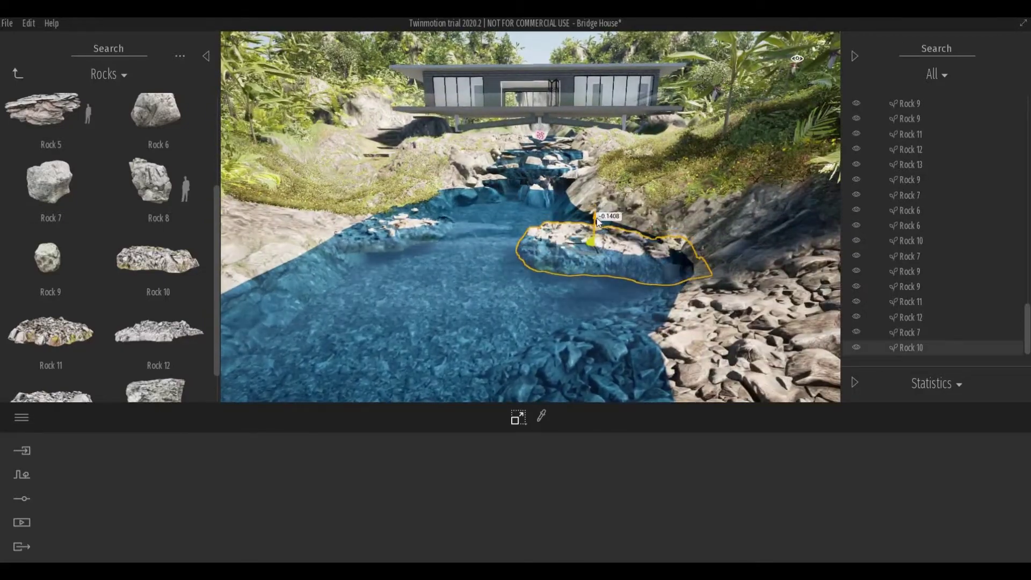
drag(558, 262, 537, 290)
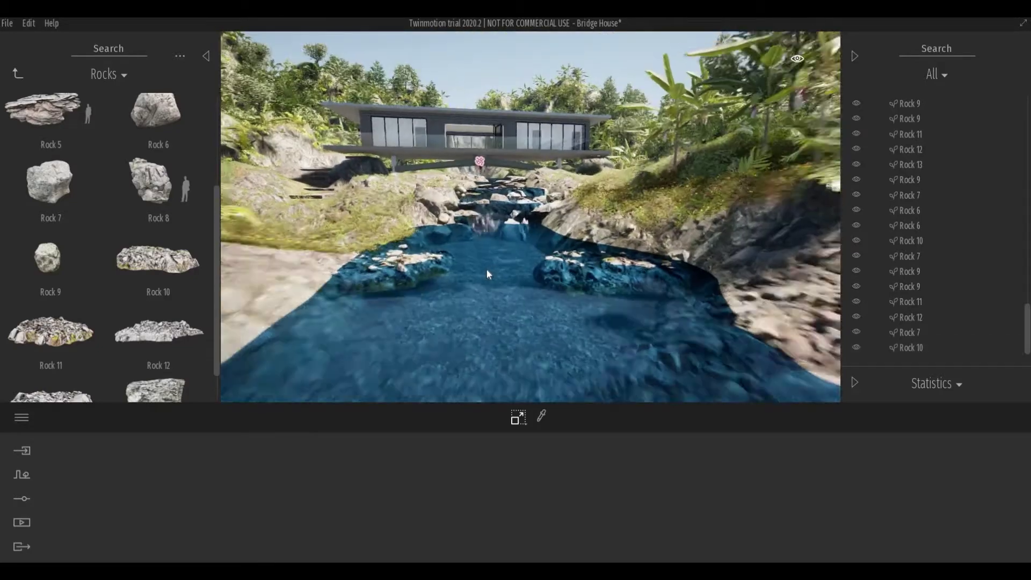
scroll(485, 274, down, 5)
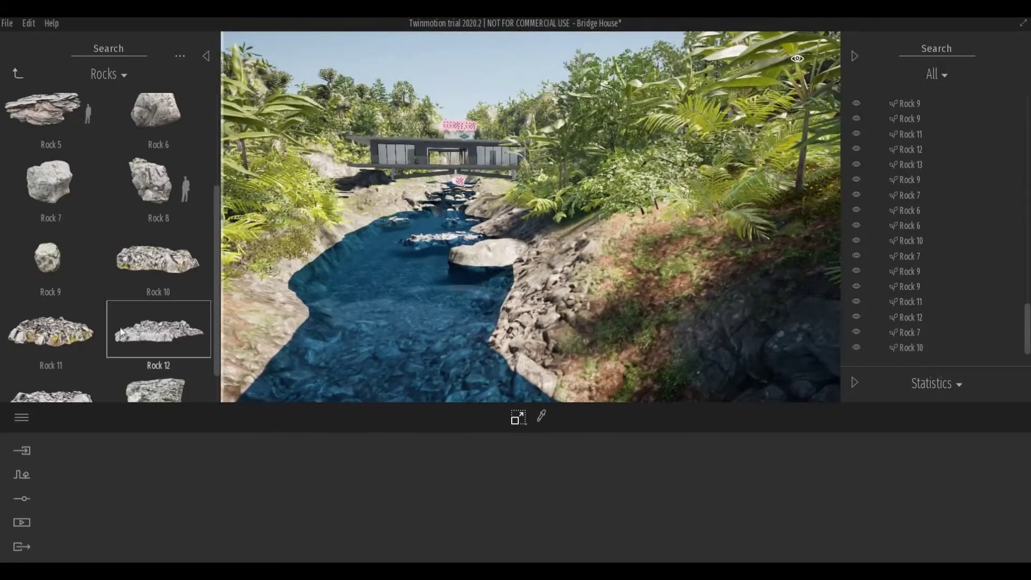
- Add a Rock 11 in the river's lower-left and a large Rock 7 on the left bank
mouse_move(51, 330)
mouse_down()
mouse_move(339, 336)
mouse_move(336, 326)
mouse_up()
scroll(392, 330, down, 5)
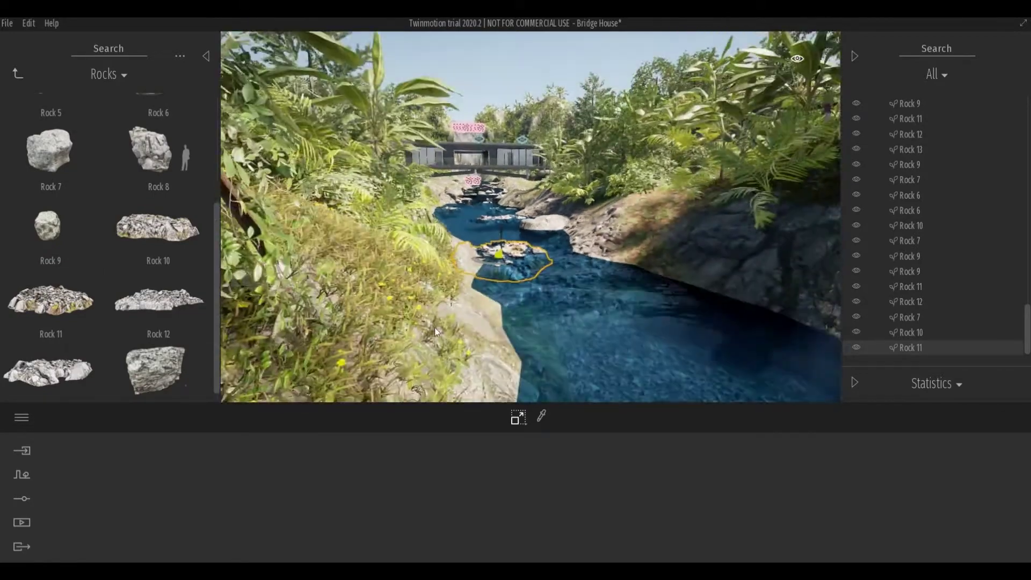
middle_drag(434, 330, 464, 316)
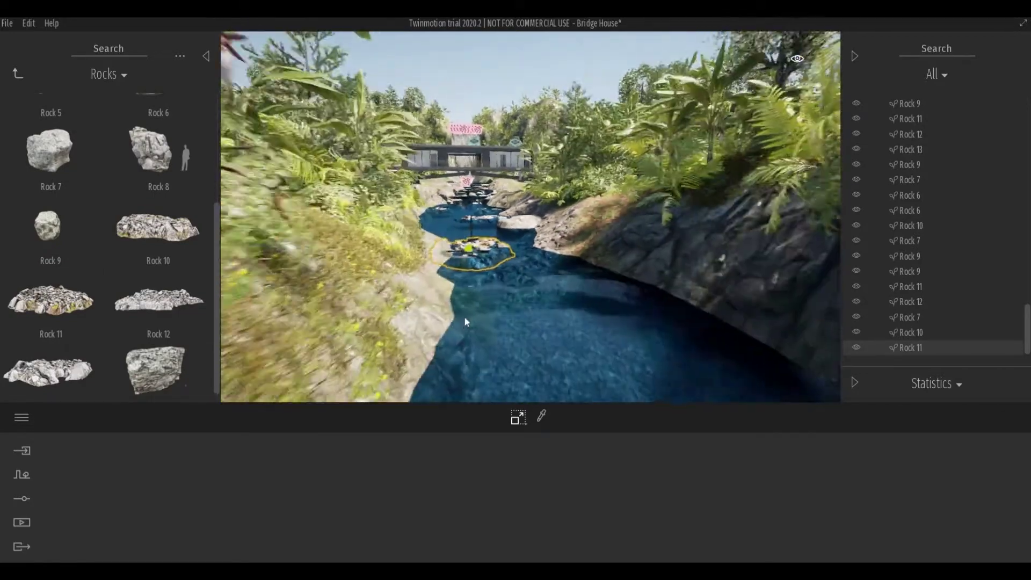
scroll(62, 165, up, 1)
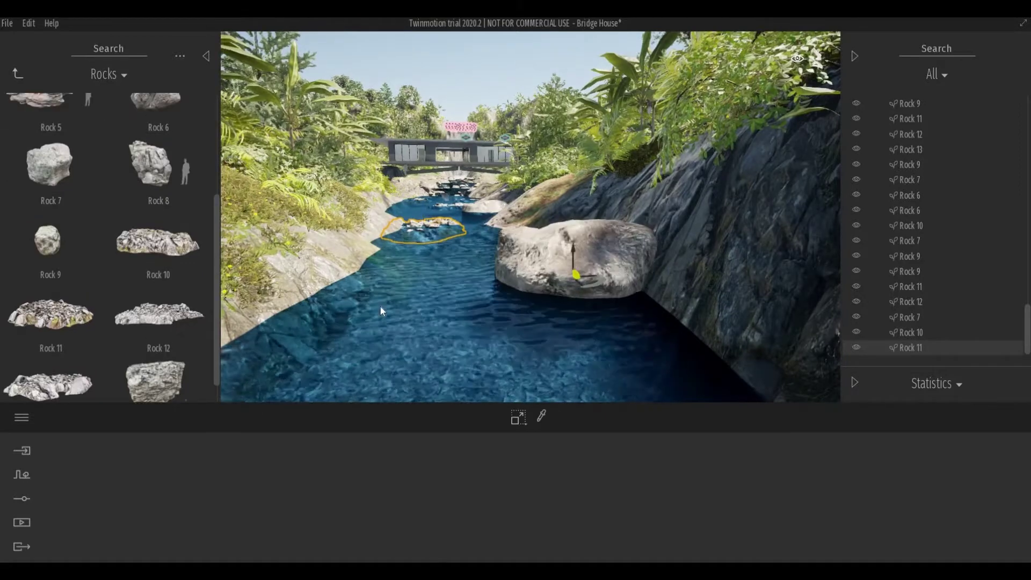
mouse_move(573, 280)
mouse_down()
mouse_move(367, 278)
mouse_move(369, 312)
mouse_up()
mouse_move(175, 324)
mouse_down()
mouse_move(551, 259)
mouse_move(575, 268)
mouse_up()
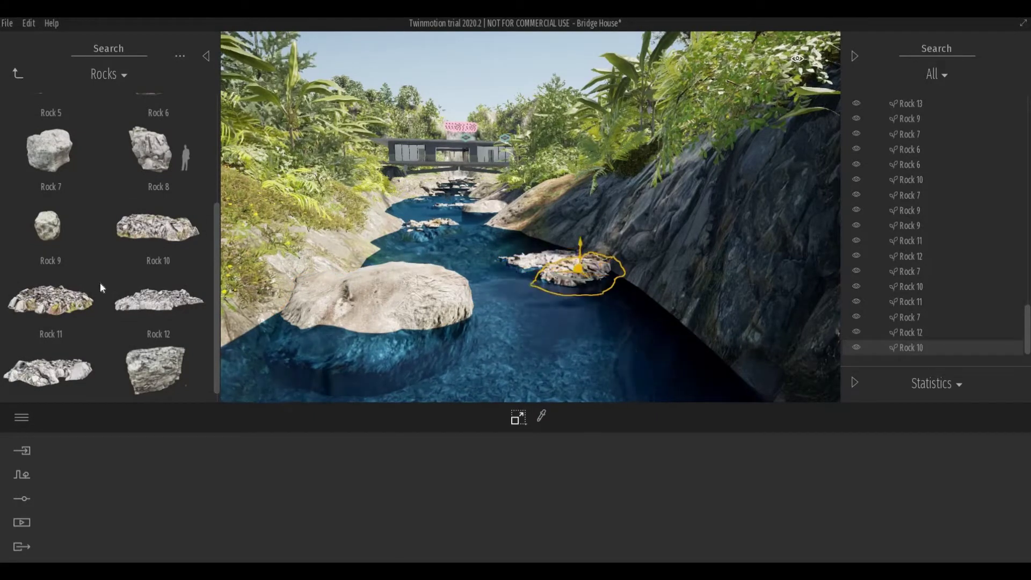
- Add a Rock 11 mid-river, a Rock 5 and two Rock 9 stones upstream
drag(80, 299, 565, 240)
scroll(565, 240, up, 5)
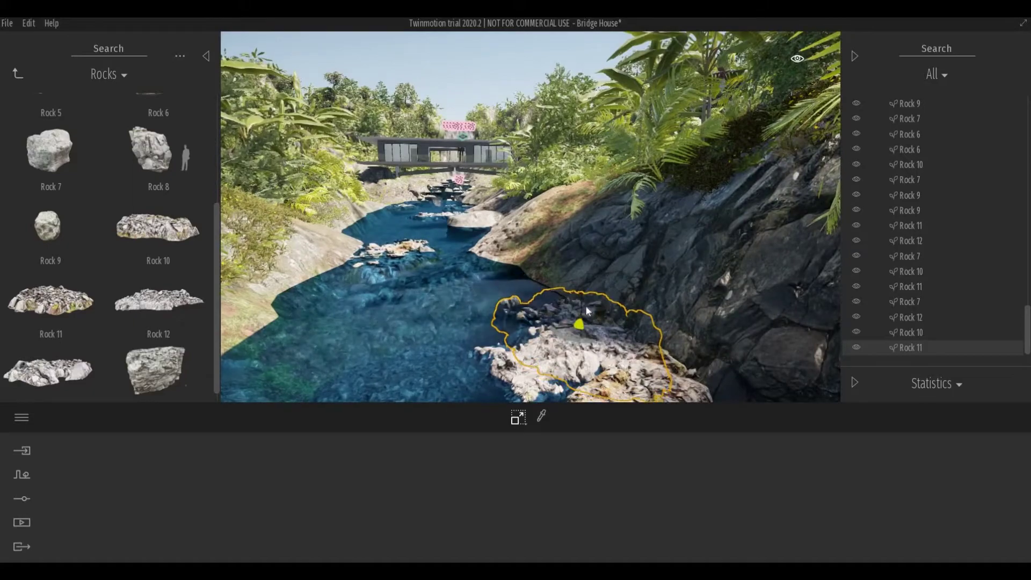
drag(588, 302, 510, 339)
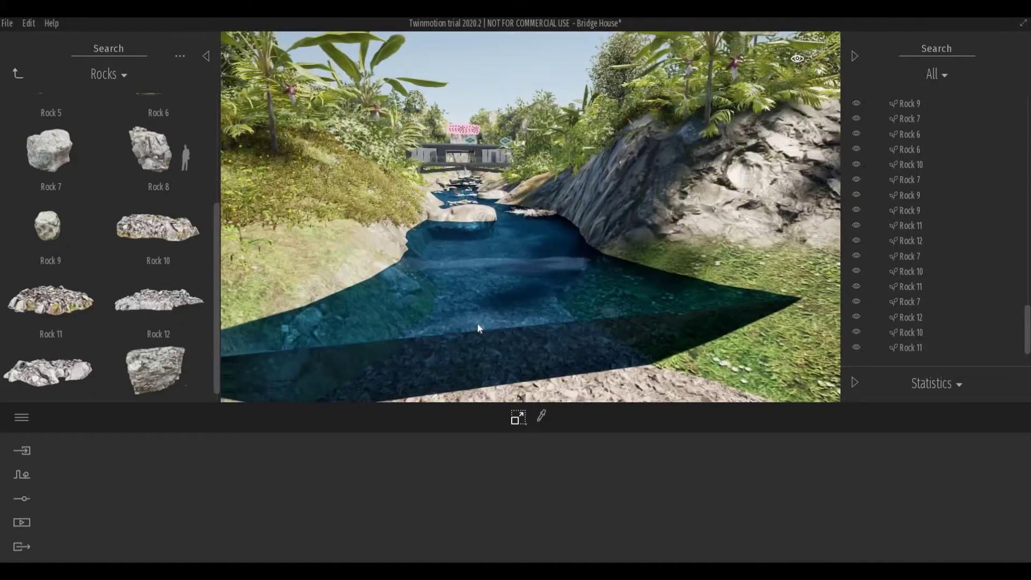
scroll(57, 166, up, 1)
mouse_move(56, 165)
mouse_down()
mouse_move(414, 279)
mouse_move(412, 263)
mouse_up()
scroll(414, 267, up, 3)
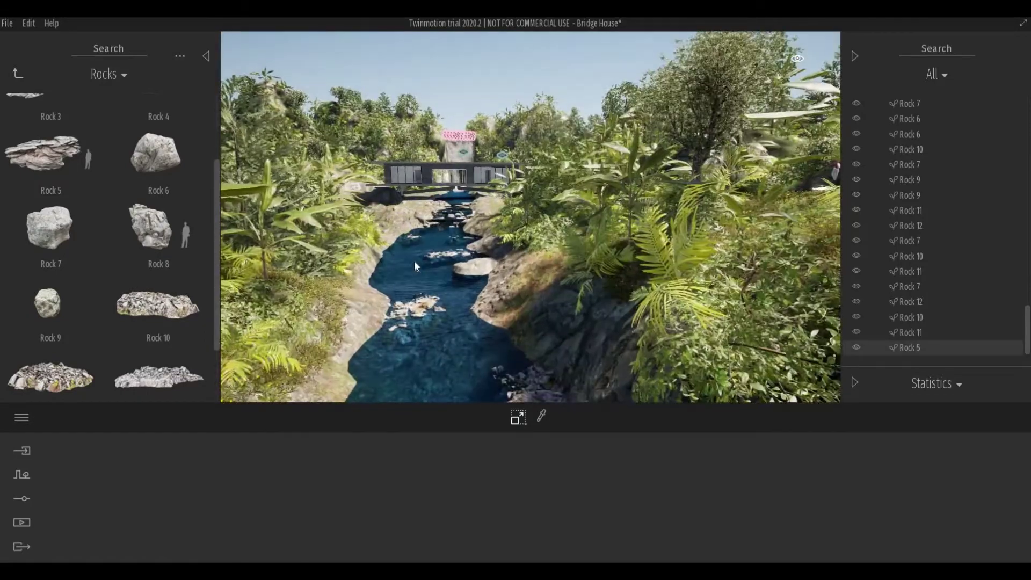
drag(47, 303, 327, 320)
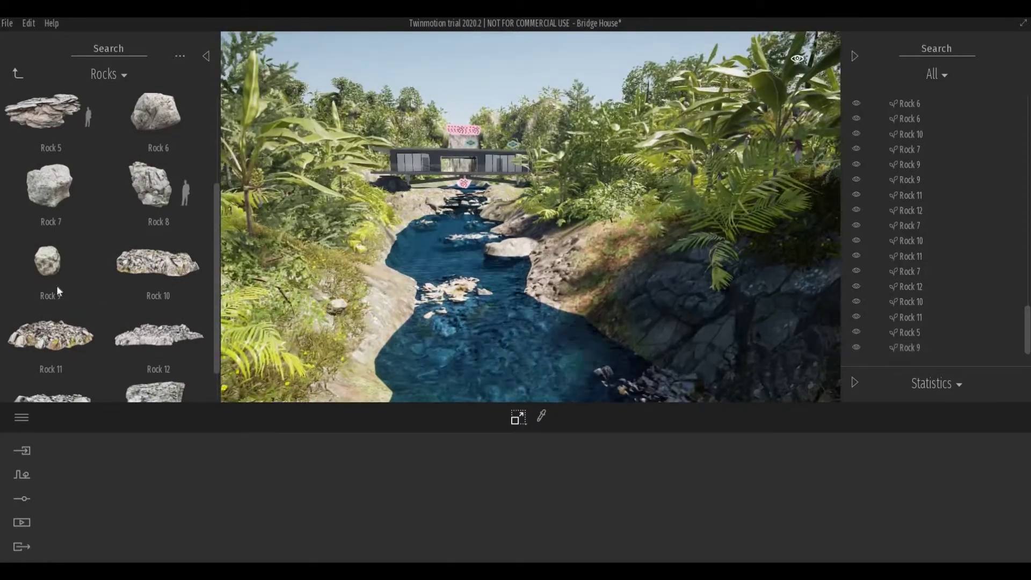
drag(48, 261, 323, 325)
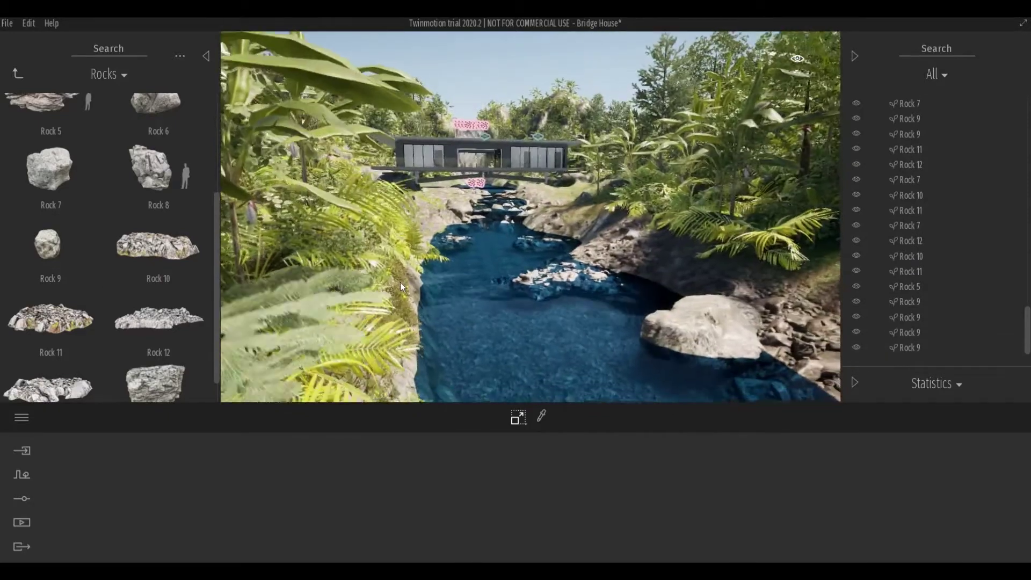
click(402, 283)
- Place a Rock 9 beside the stream and a Rock 10 on the right bank
drag(88, 269, 320, 272)
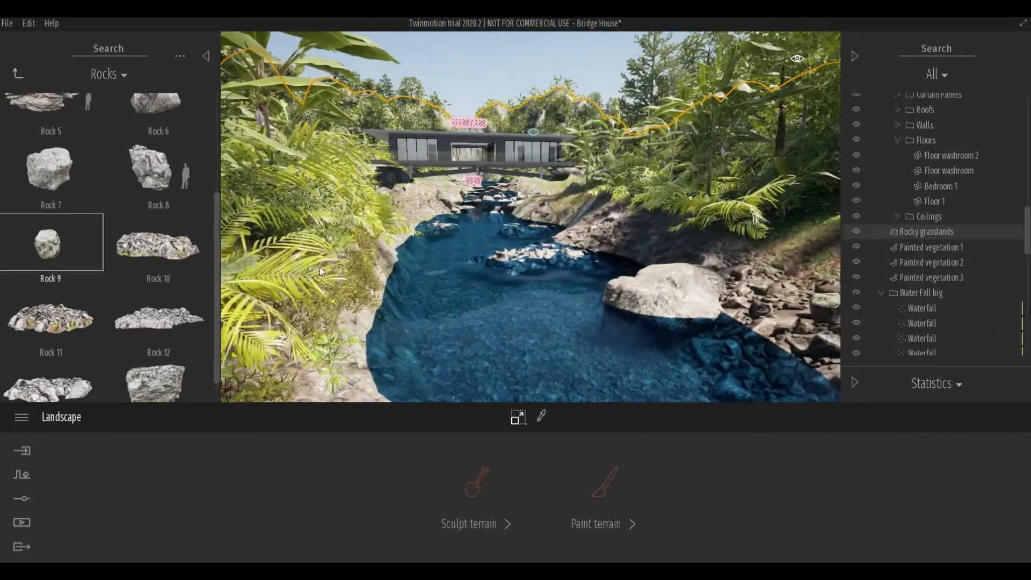
drag(344, 318, 346, 314)
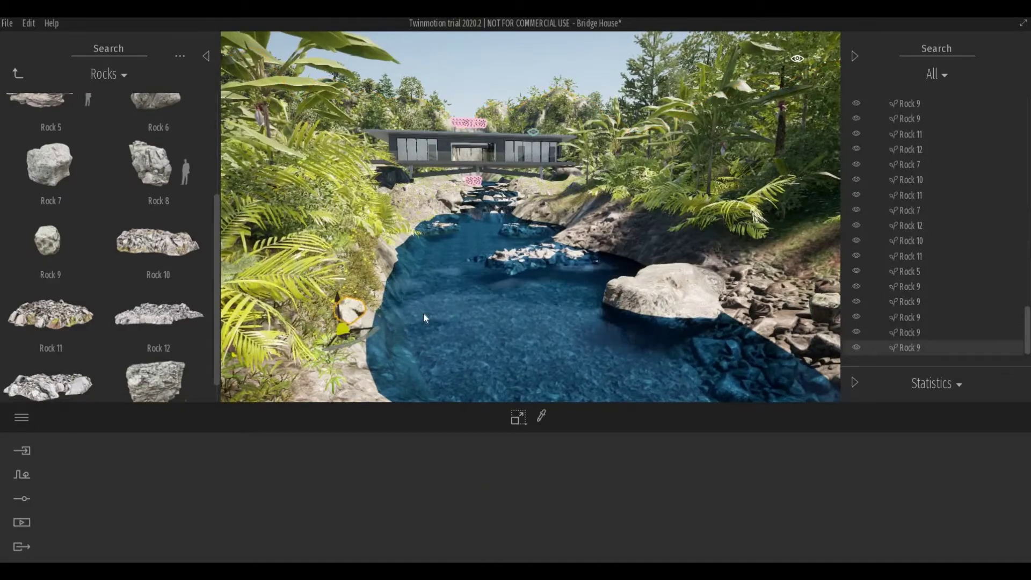
mouse_move(423, 318)
mouse_down()
mouse_move(423, 274)
mouse_move(522, 356)
mouse_up()
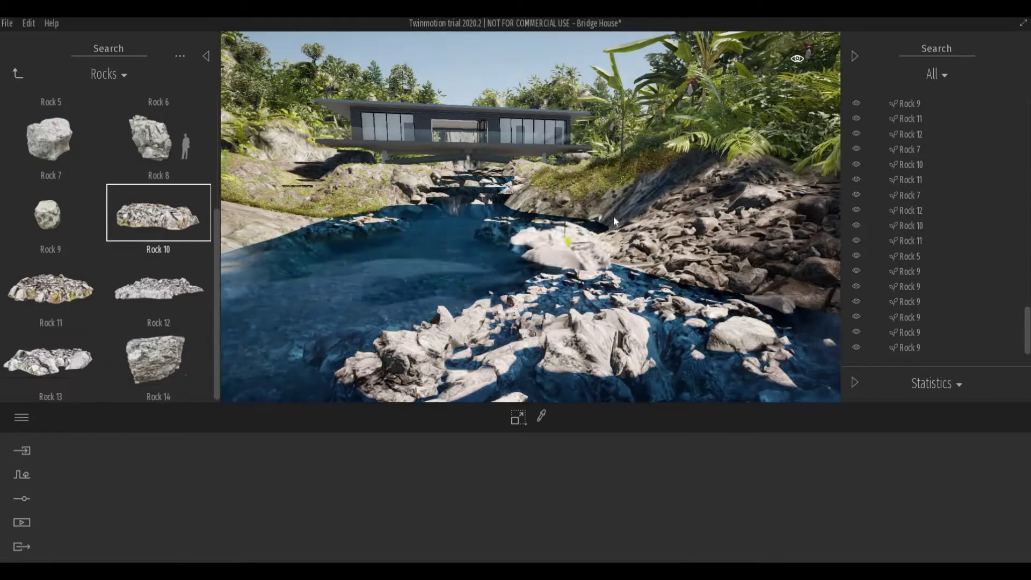
mouse_move(155, 287)
mouse_down()
mouse_move(614, 237)
mouse_move(551, 217)
mouse_move(550, 229)
mouse_up()
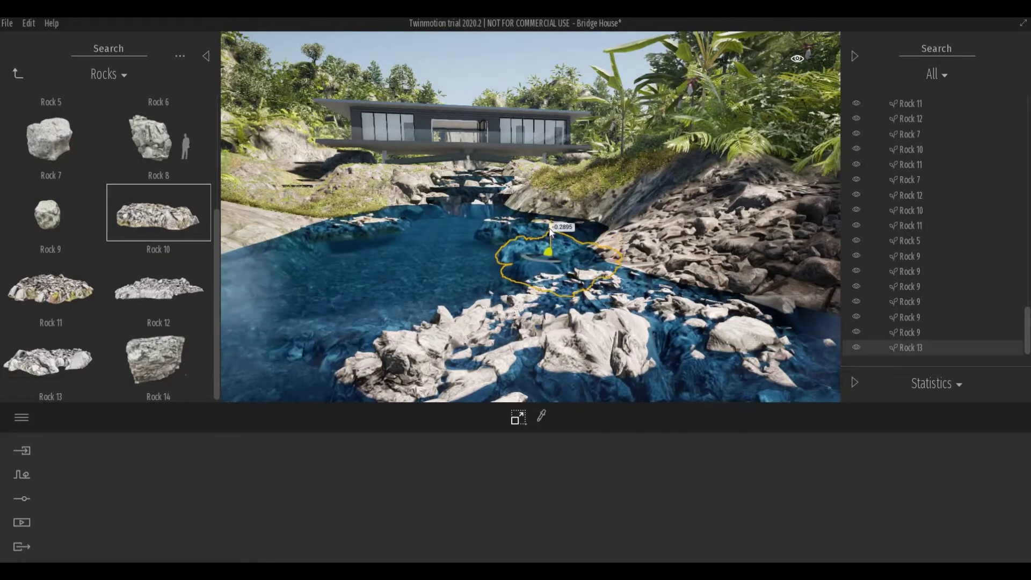
scroll(566, 242, up, 5)
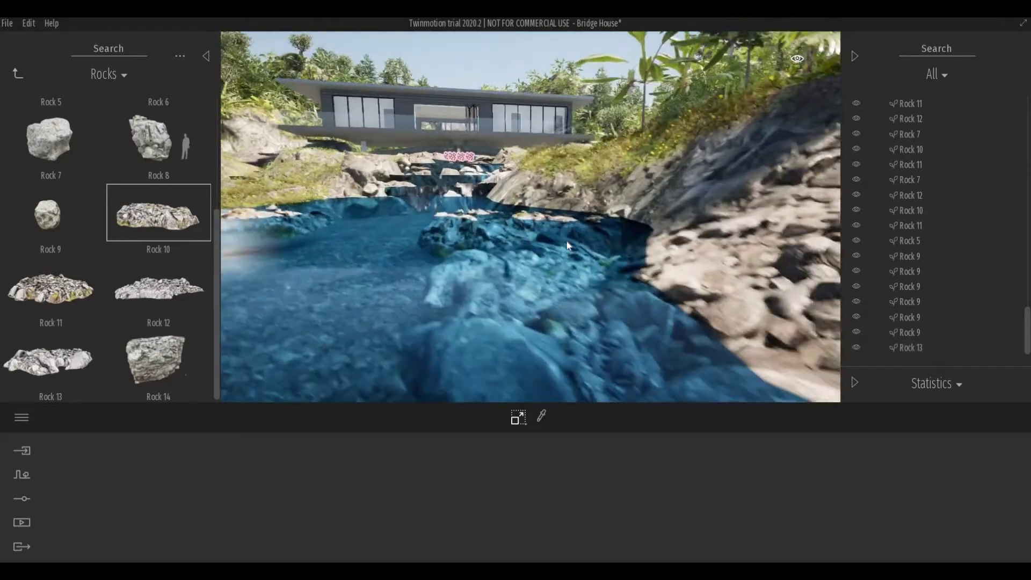
scroll(553, 243, down, 5)
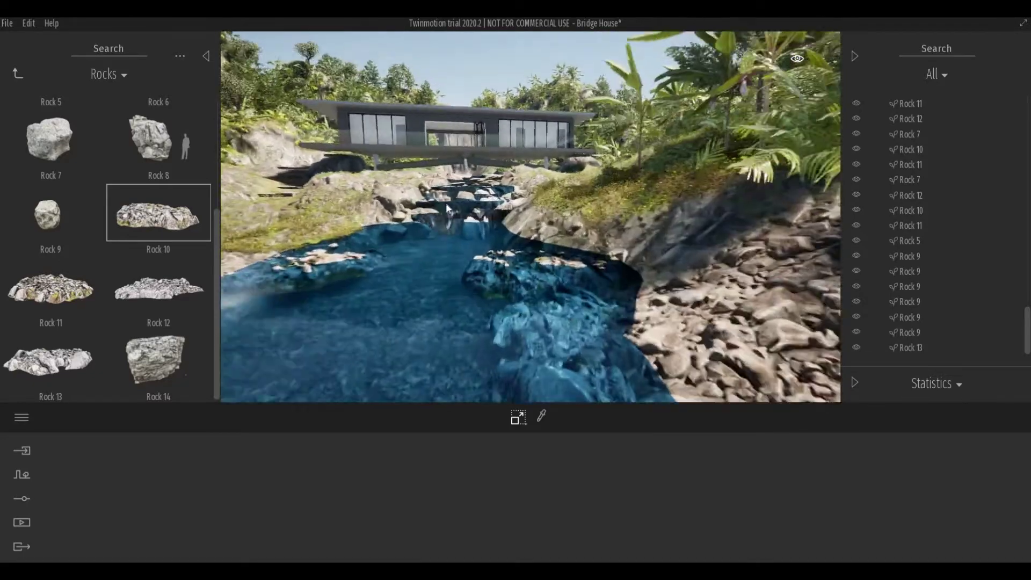
scroll(469, 252, up, 3)
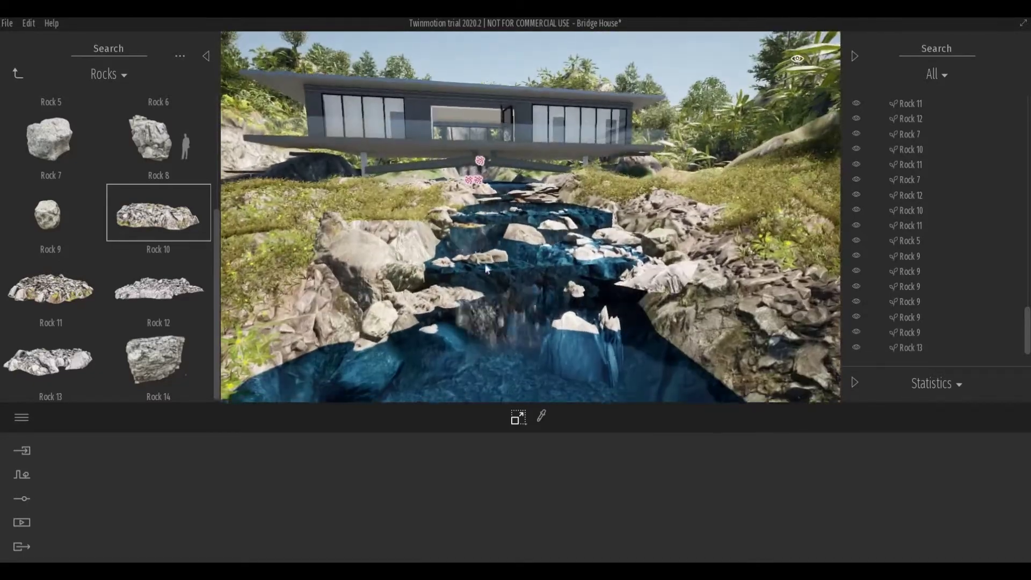
- Create a new container named ROCKS from the Rock 1 item
drag(1027, 297, 1024, 278)
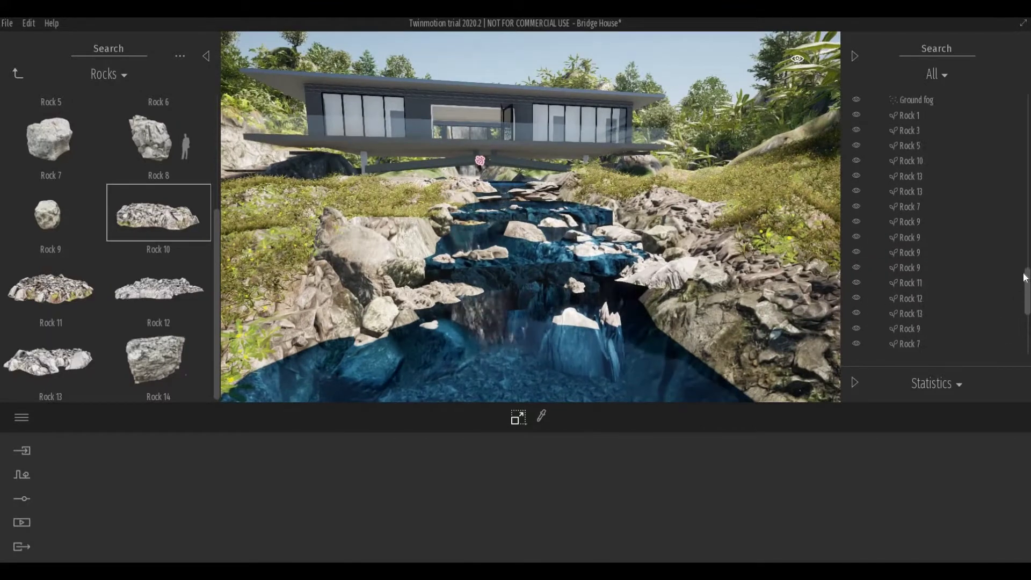
right_click(946, 204)
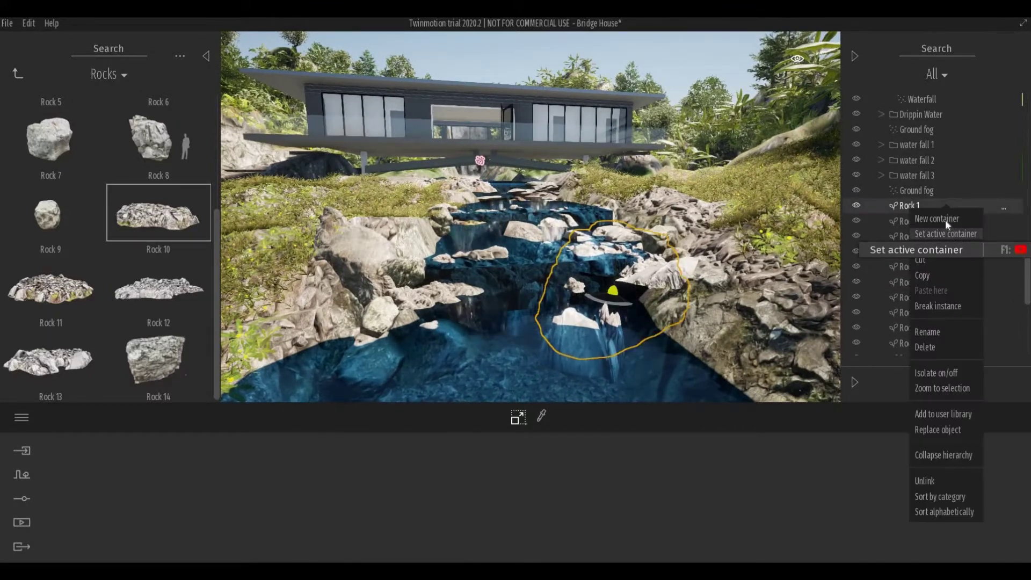
click(946, 219)
text(ROCKS)
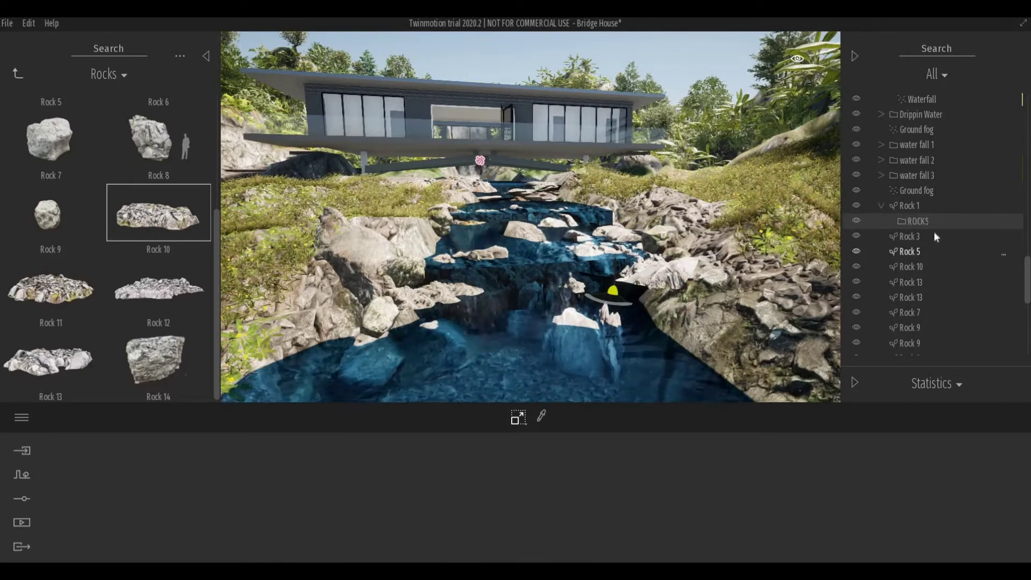
click(1024, 157)
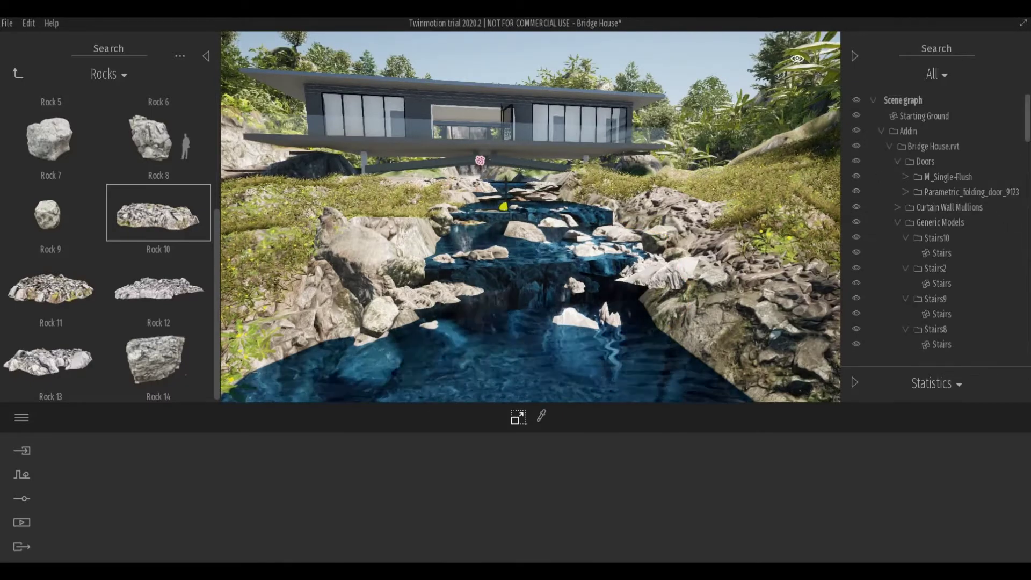
- Select the full range of rock items and move them into ROCKS
scroll(937, 225, down, 10)
click(936, 231)
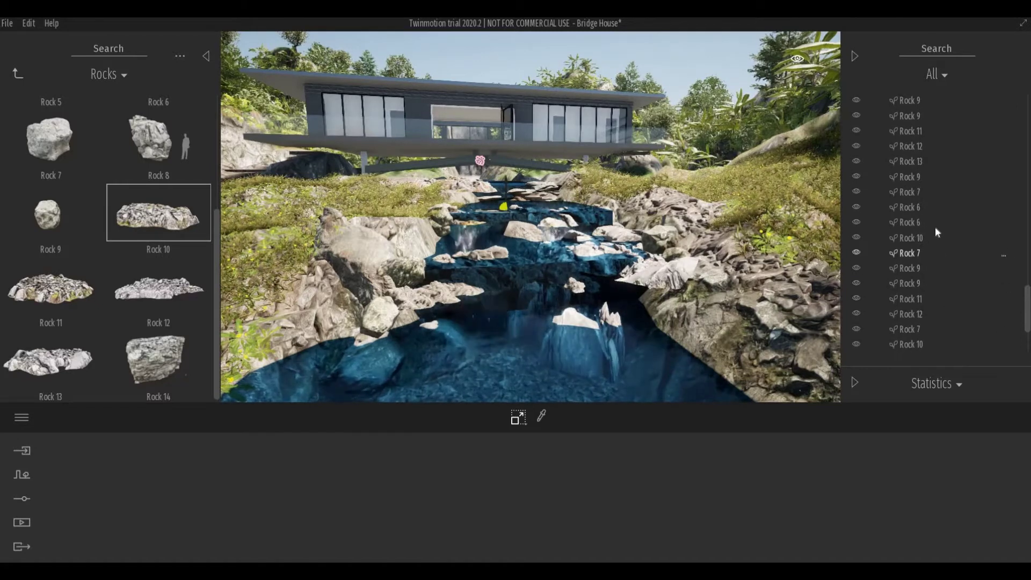
scroll(908, 269, down, 4)
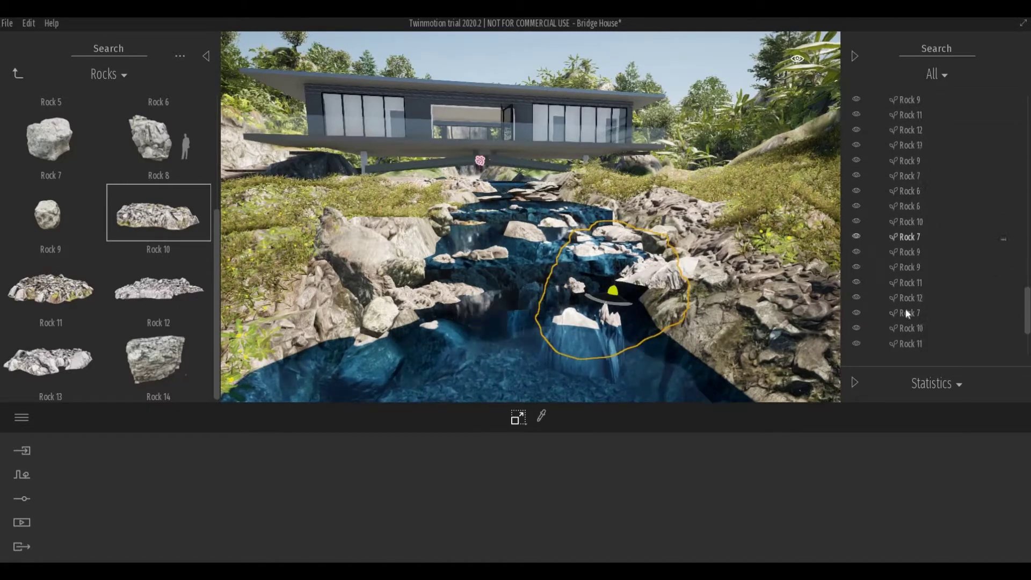
shift+click(913, 348)
scroll(914, 258, up, 5)
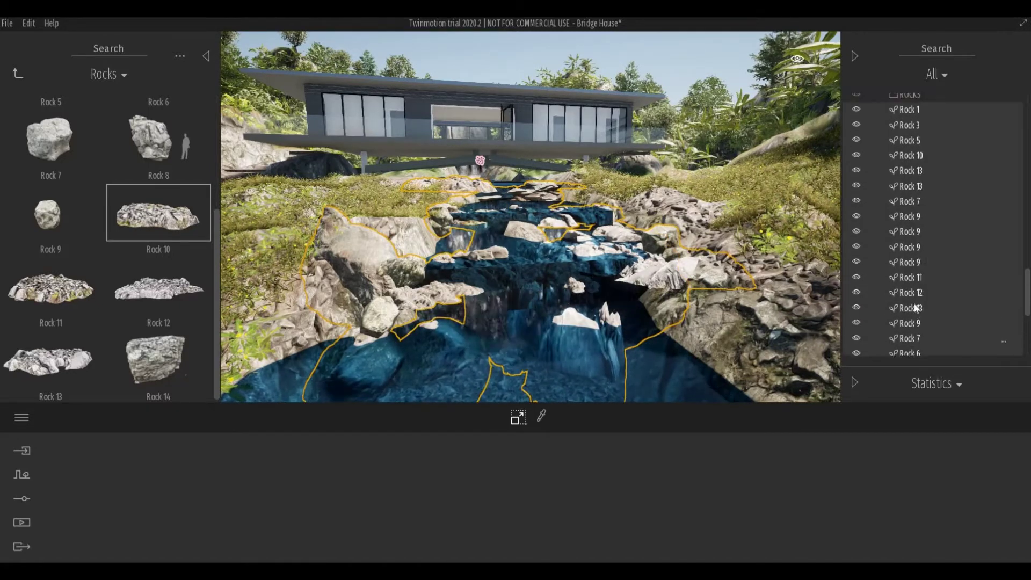
drag(911, 213, 917, 201)
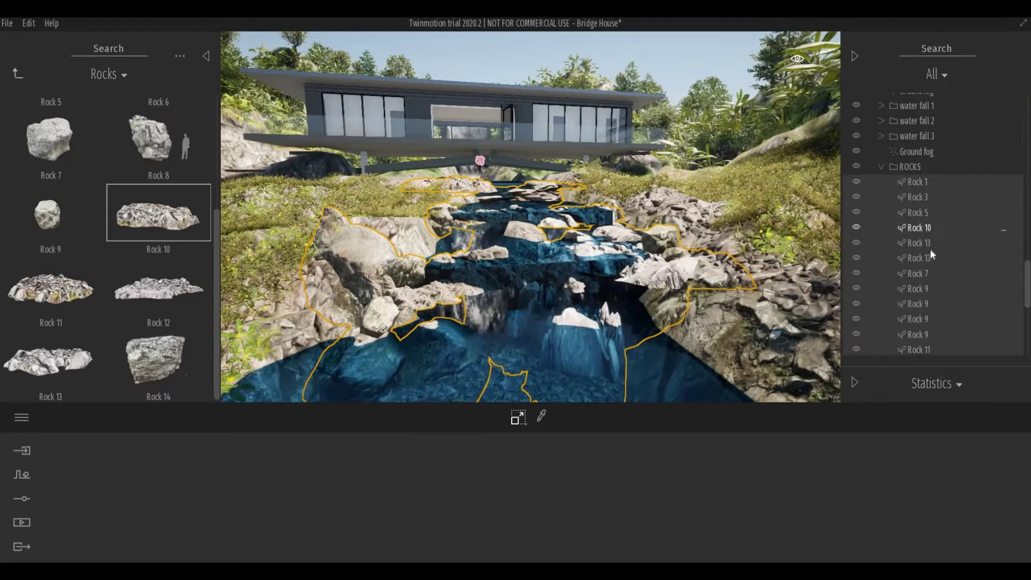
- Collapse the ROCKS and Water Fall big folders
scroll(913, 215, down, 3)
click(886, 114)
click(881, 118)
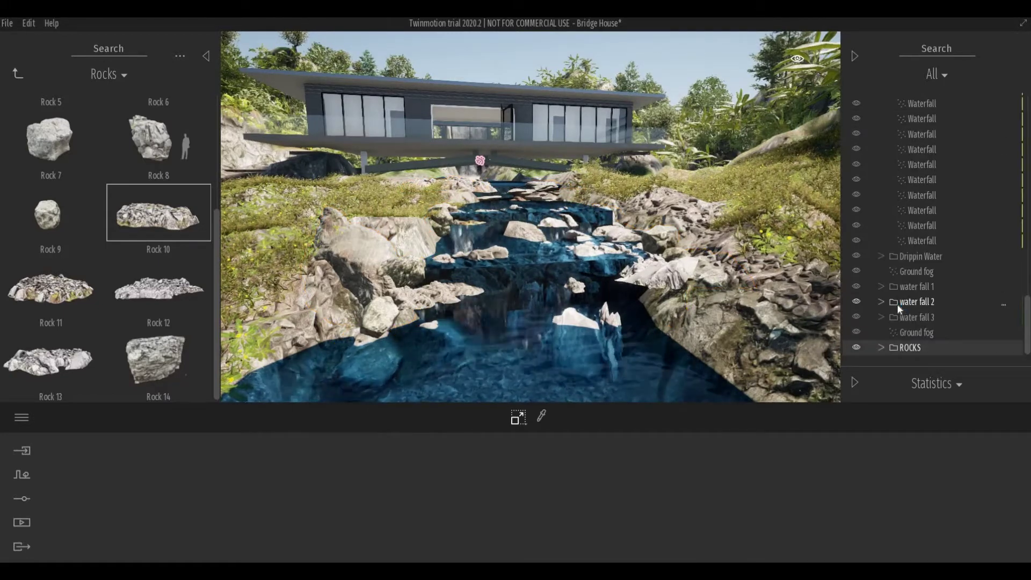
scroll(908, 258, up, 2)
click(880, 252)
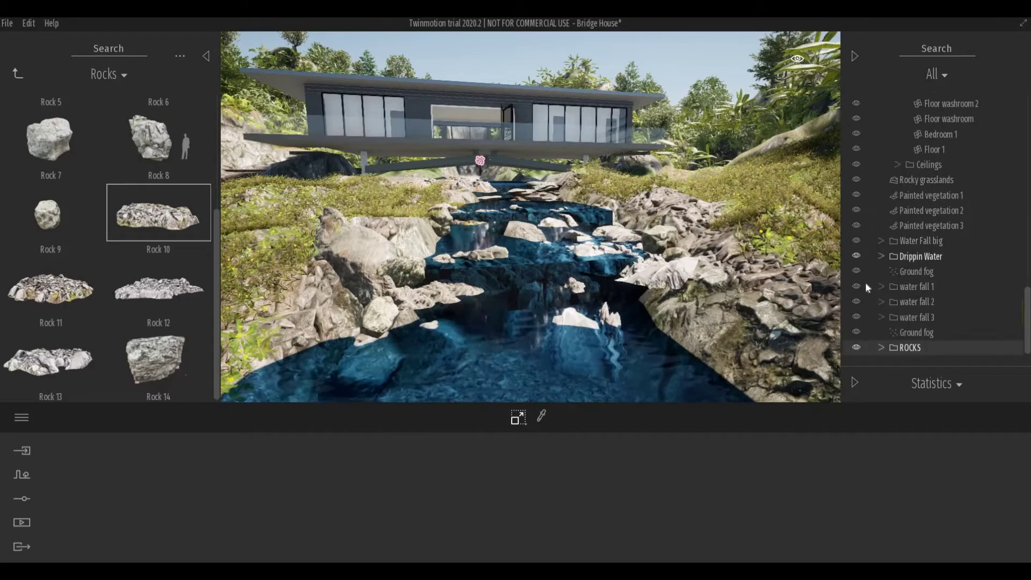
click(879, 258)
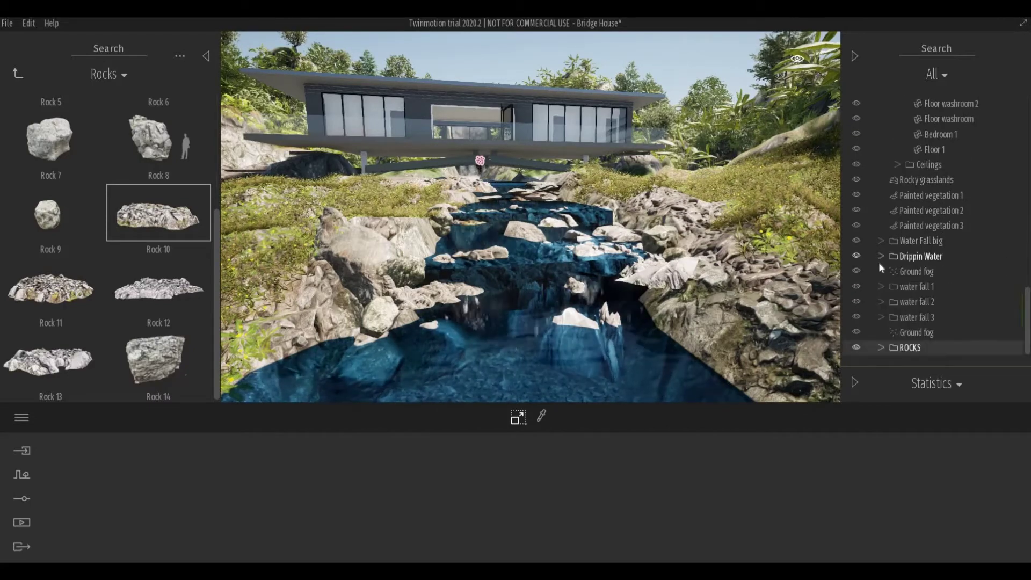
- Pick the bifold door jamb material and set its colour to near-black 1A1A1A
scroll(596, 259, down, 3)
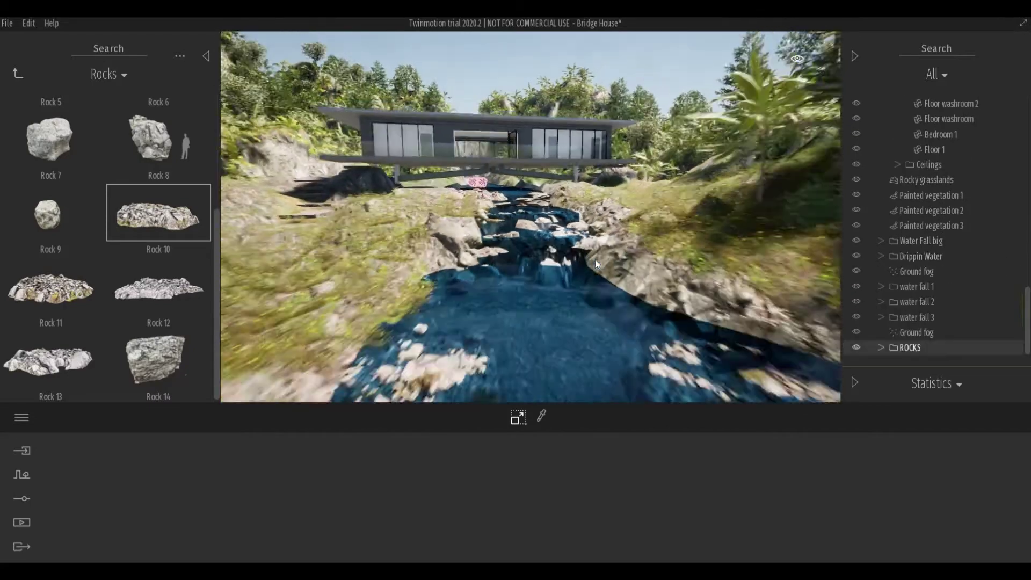
scroll(591, 257, down, 5)
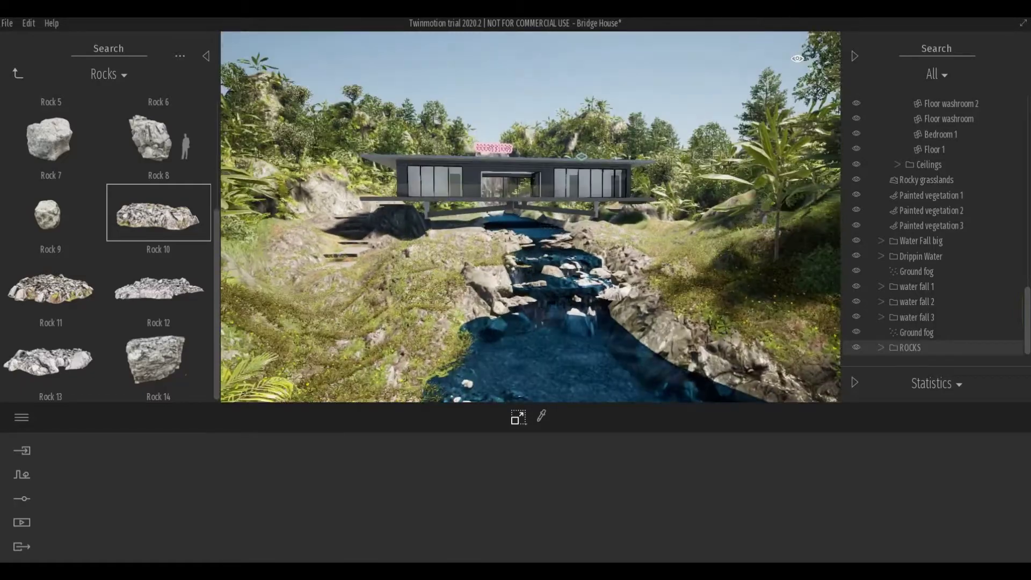
scroll(506, 240, up, 3)
scroll(445, 185, up, 3)
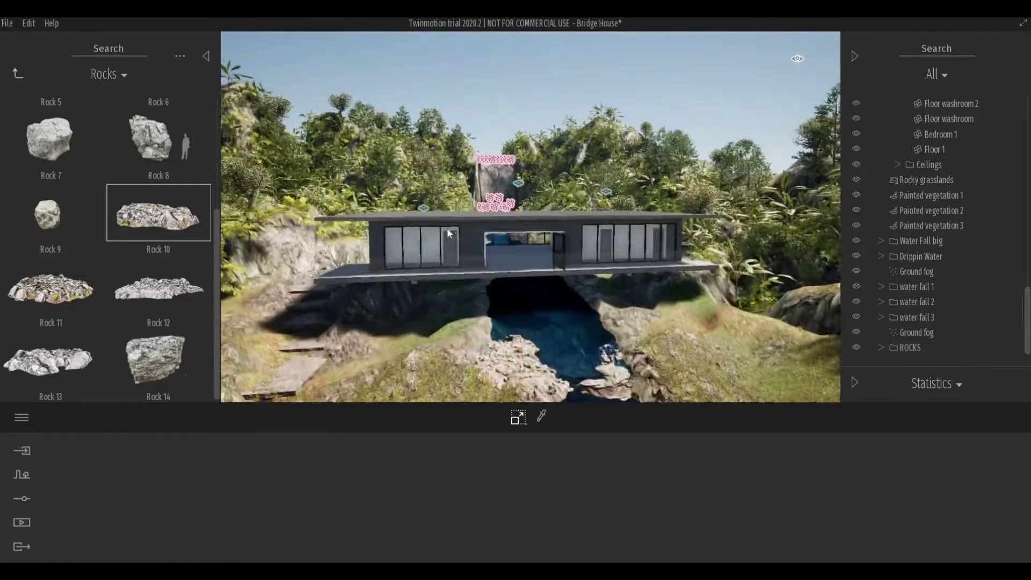
scroll(455, 237, up, 3)
scroll(466, 244, up, 3)
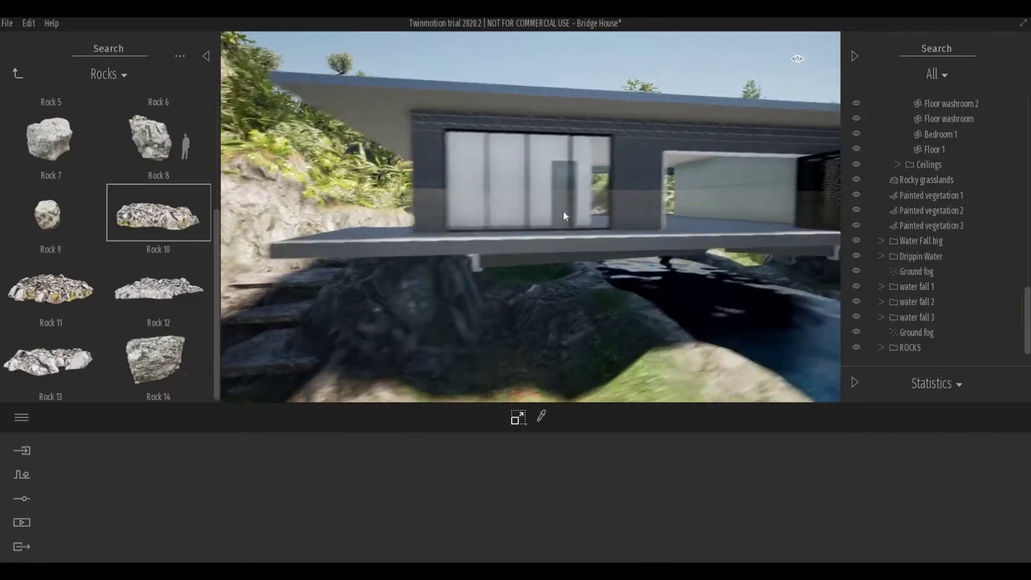
scroll(569, 209, up, 3)
scroll(575, 247, up, 3)
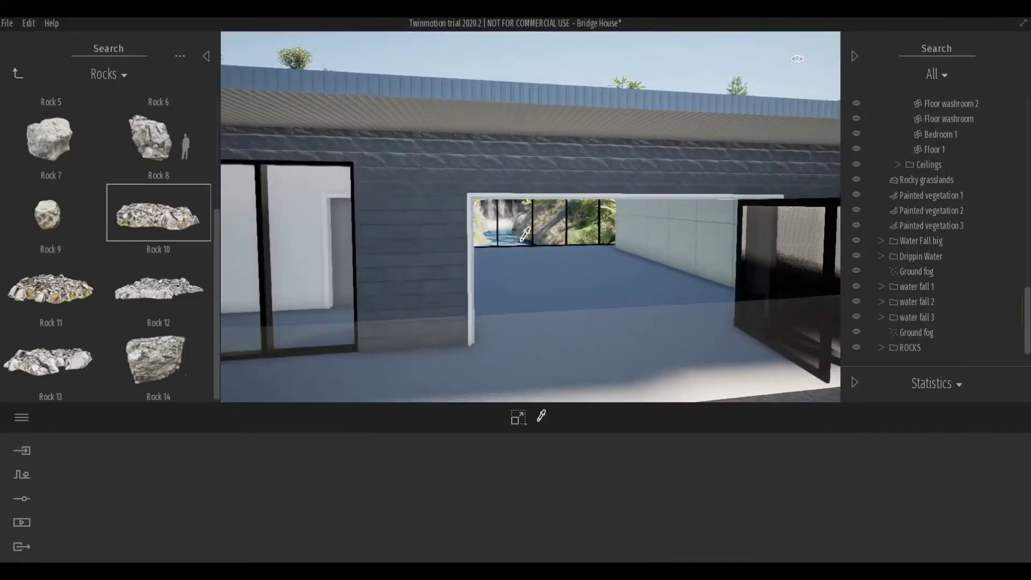
click(473, 236)
click(410, 491)
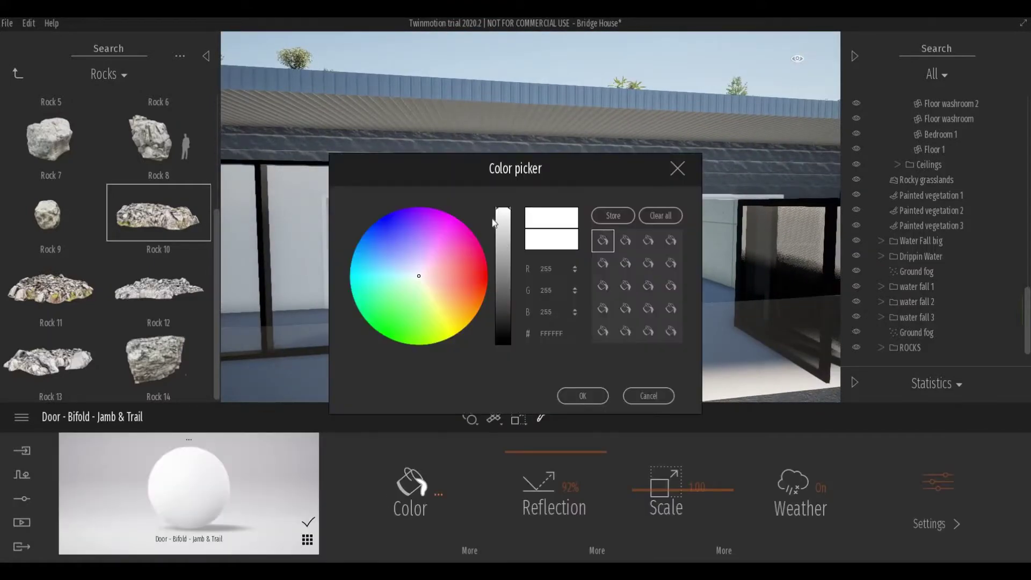
click(503, 328)
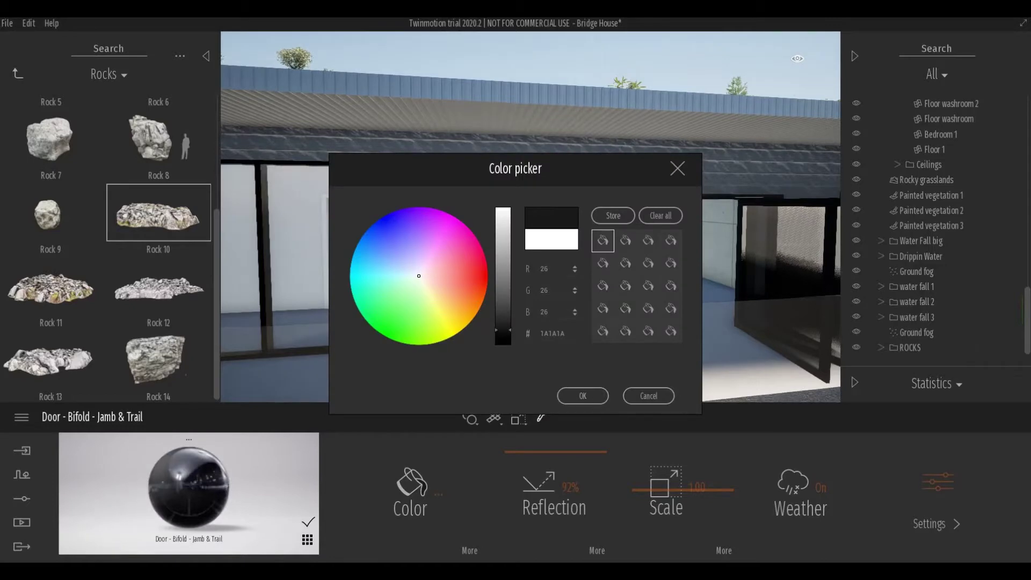
click(583, 395)
scroll(378, 186, up, 3)
scroll(281, 173, up, 3)
mouse_move(282, 172)
right_down()
mouse_move(427, 192)
mouse_move(337, 170)
right_up()
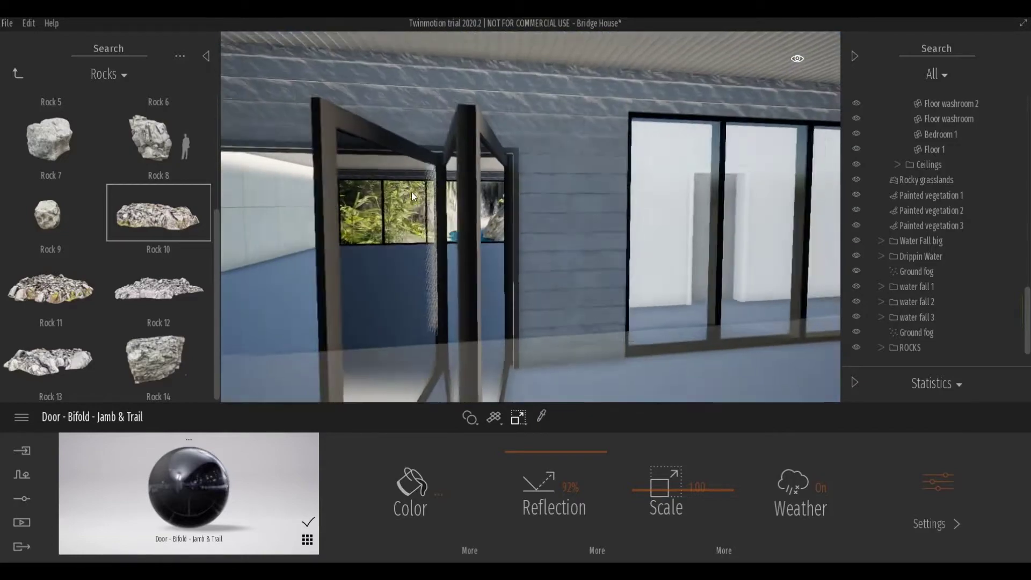
- Open the Location time and date settings, then return to the main settings
scroll(337, 171, up, 3)
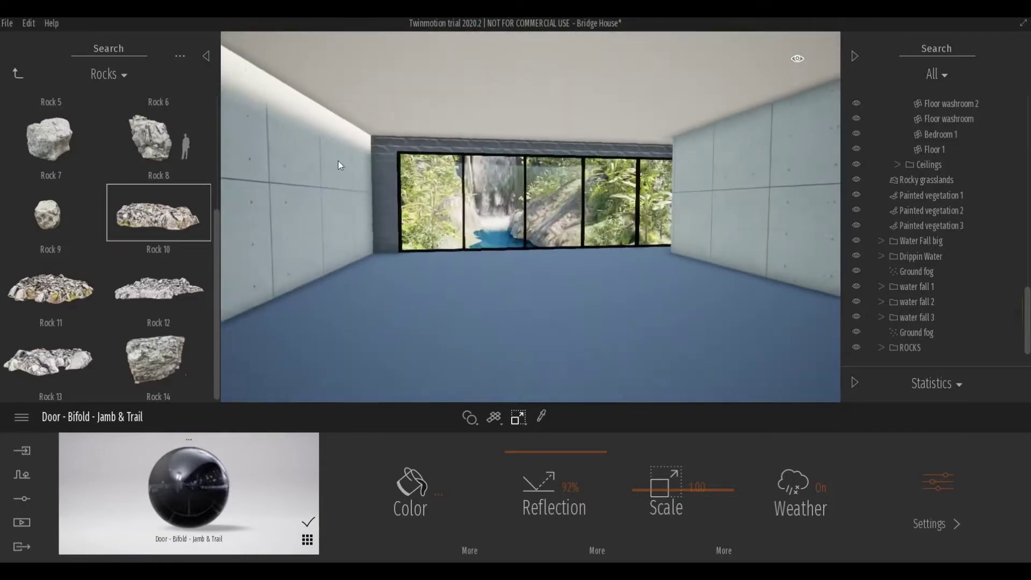
right_drag(493, 185, 534, 207)
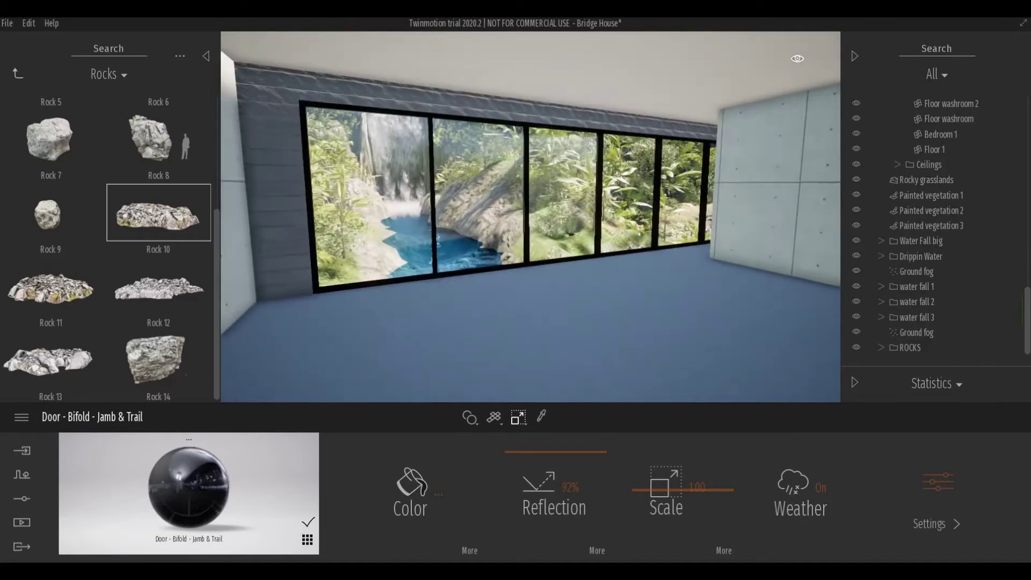
scroll(534, 205, up, 3)
scroll(517, 194, up, 2)
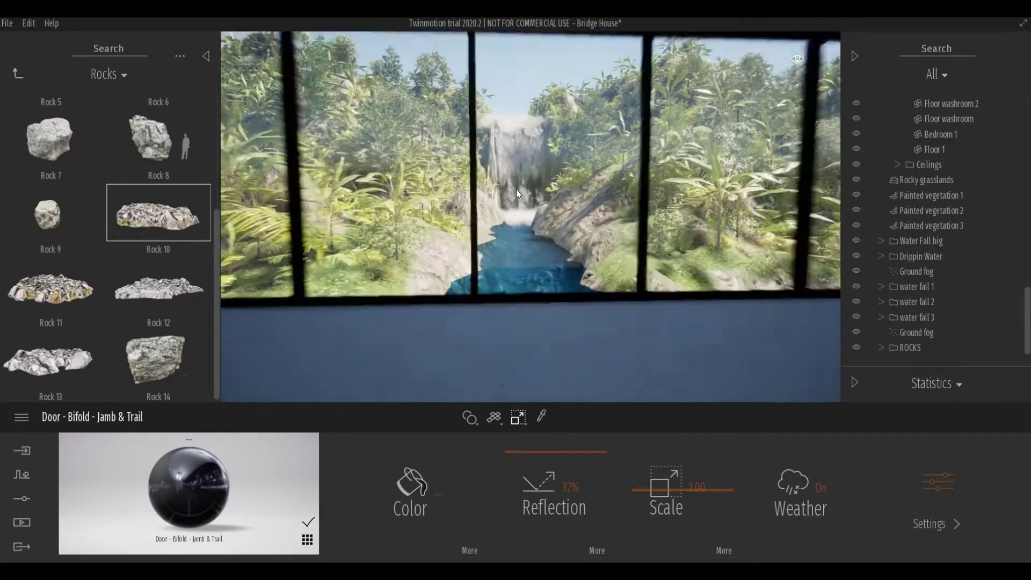
scroll(516, 189, down, 3)
key(Escape)
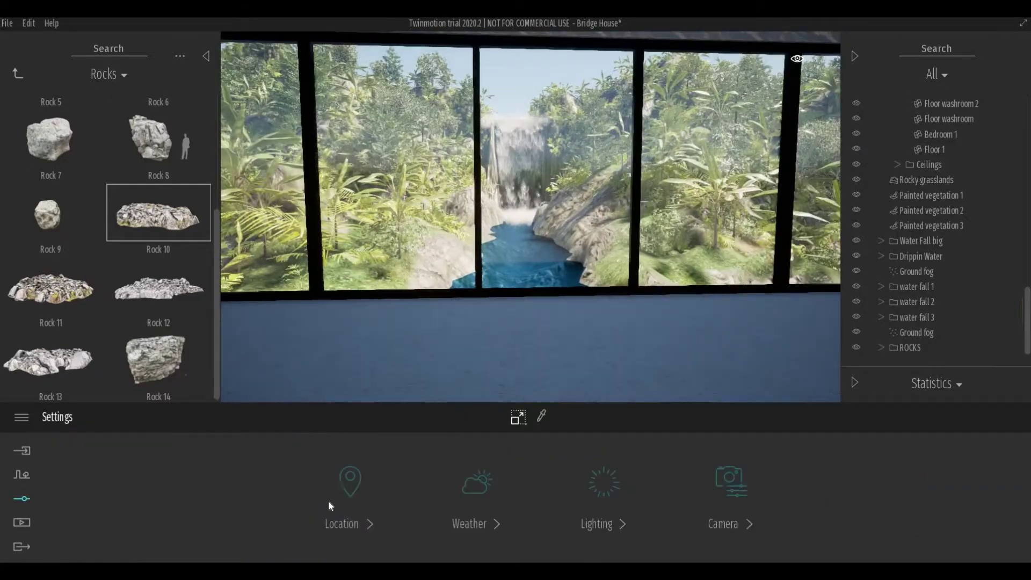
click(367, 503)
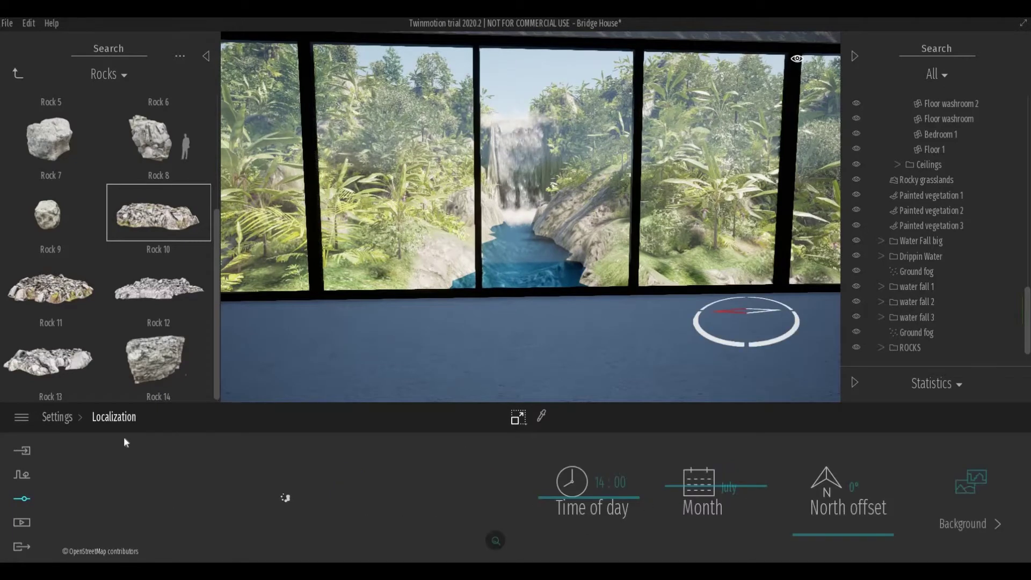
click(68, 418)
- Save the Bridge House project and show the Weather settings
click(5, 23)
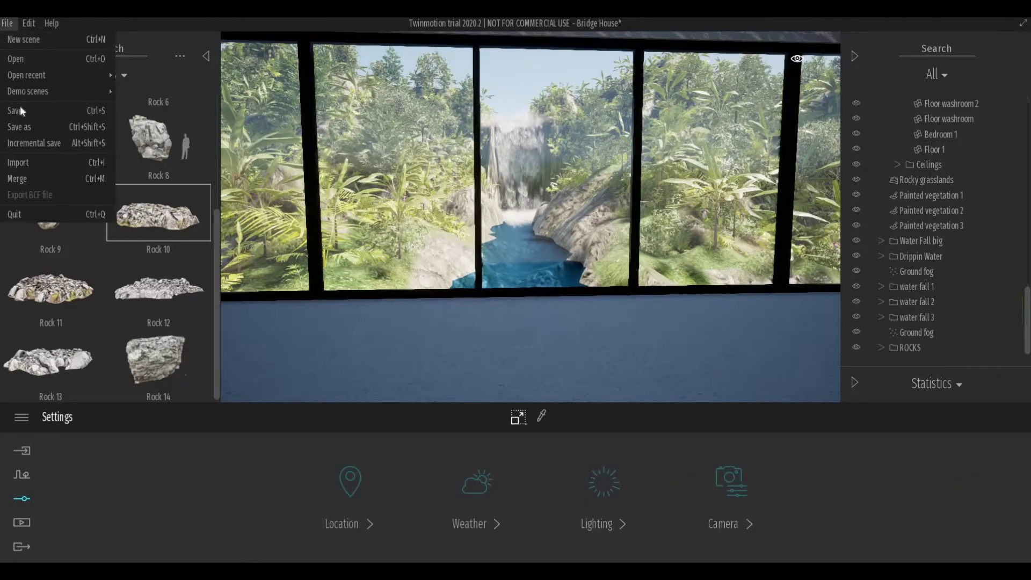
click(19, 111)
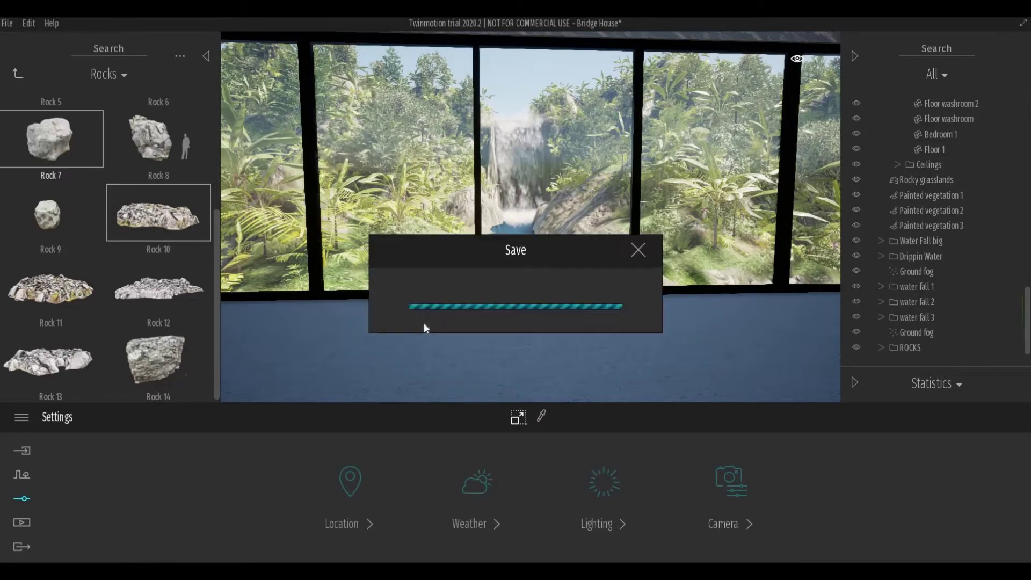
click(484, 481)
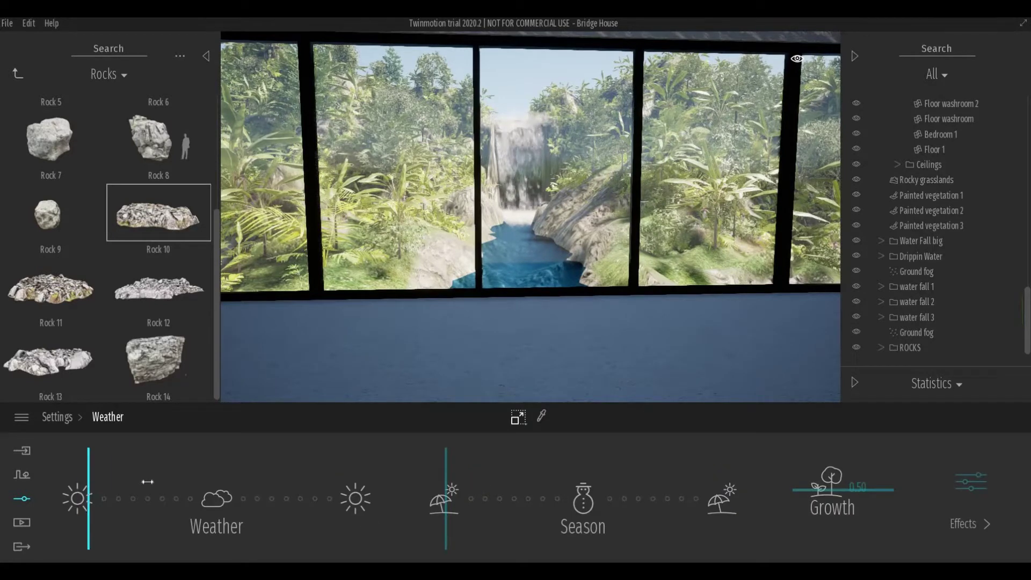
- Set the weather back near clear sun and shift the season to autumn foliage
drag(147, 482, 160, 482)
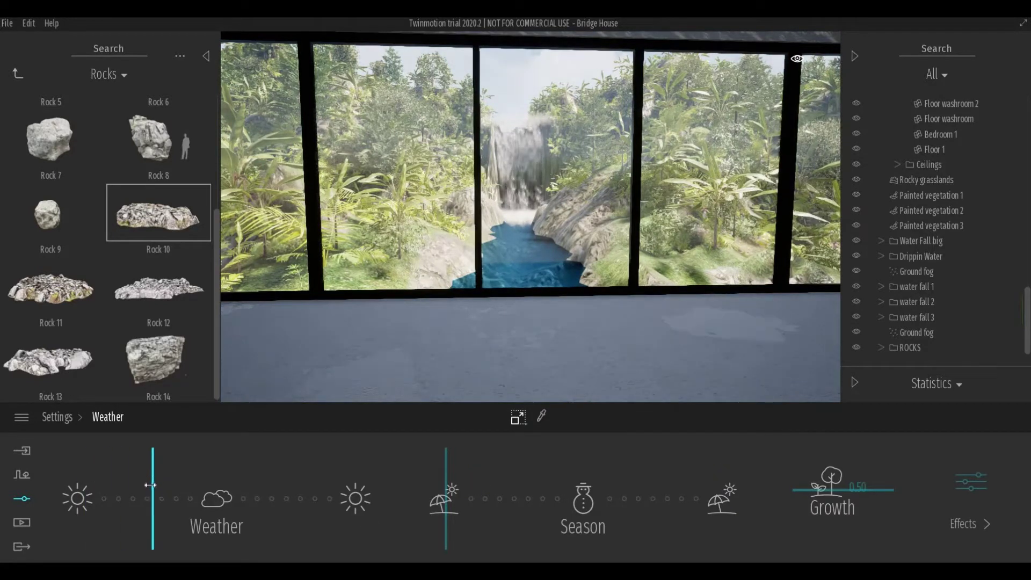
click(254, 464)
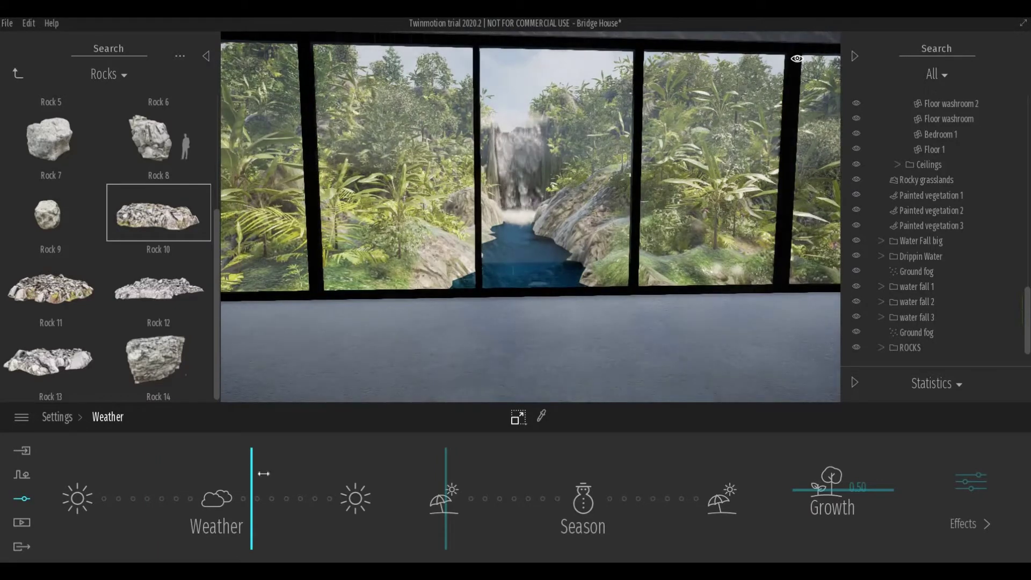
drag(262, 482, 147, 500)
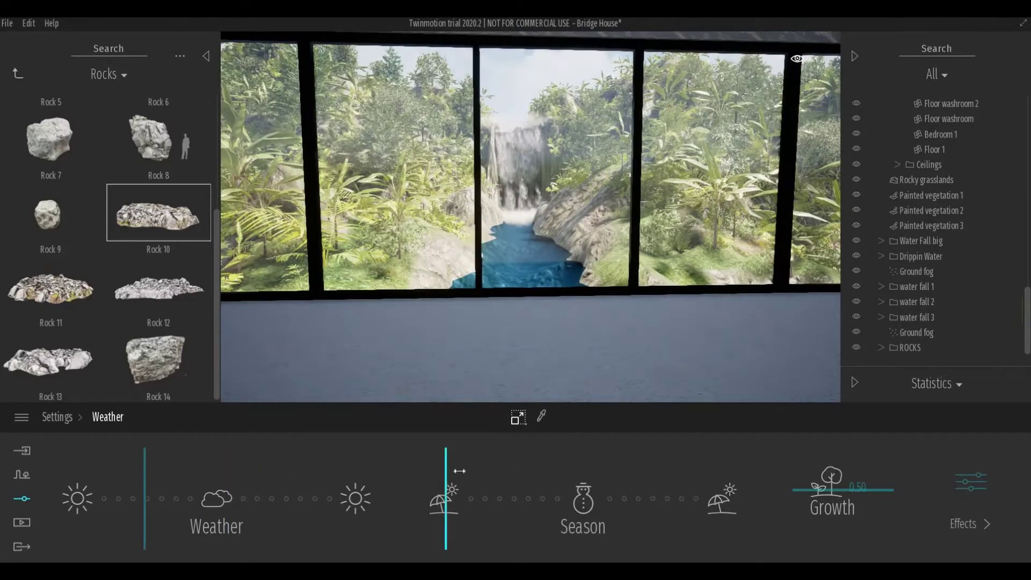
drag(514, 473, 732, 508)
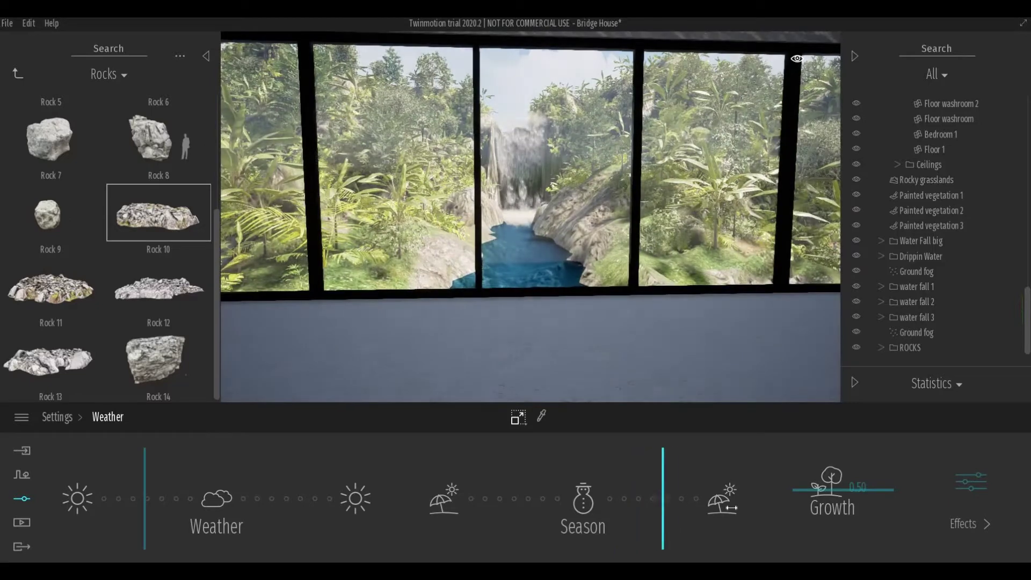
drag(522, 508, 501, 510)
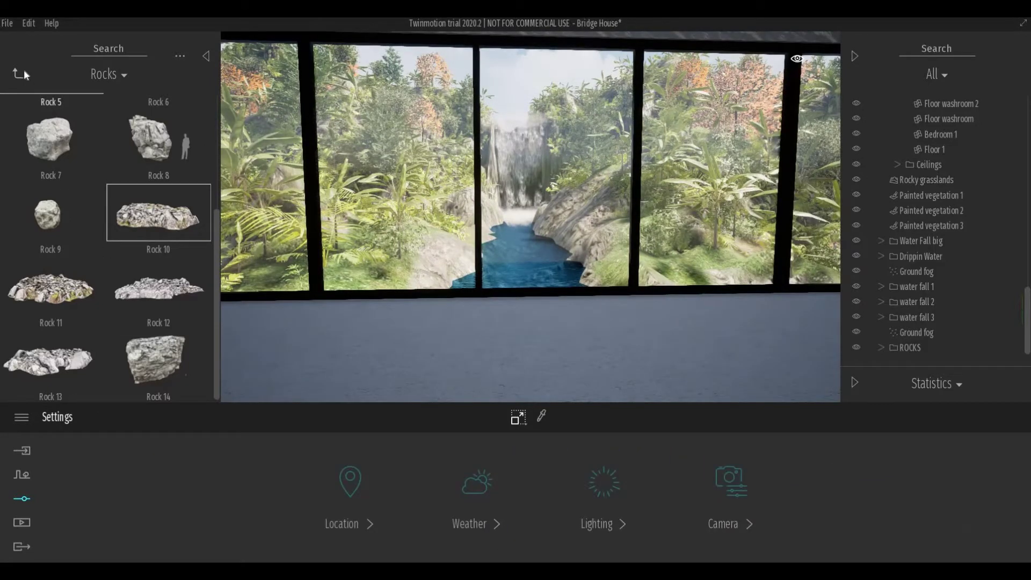
- Save the project and move the view outside toward the river
click(8, 24)
click(14, 113)
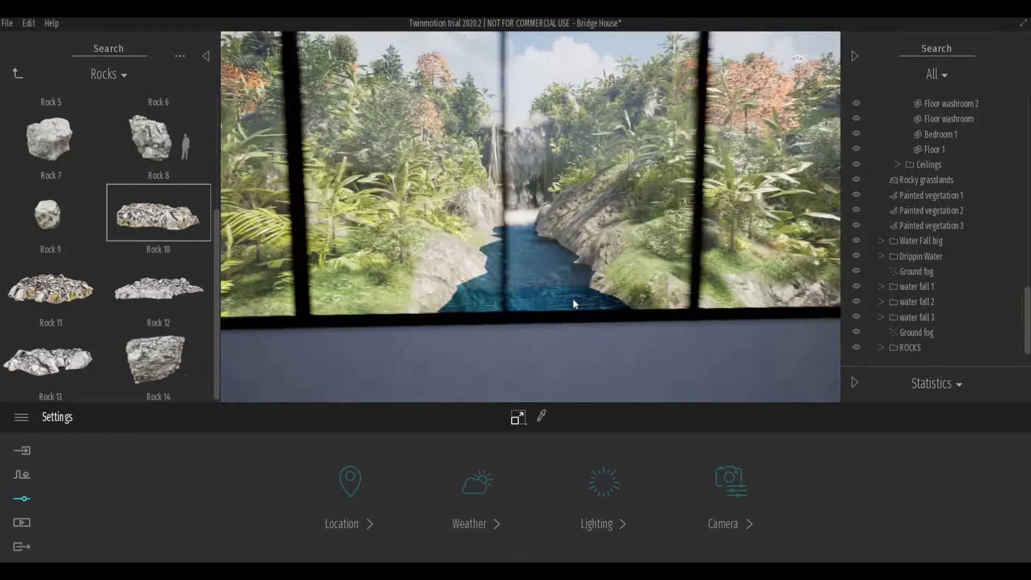
scroll(573, 298, down, 3)
scroll(571, 298, up, 2)
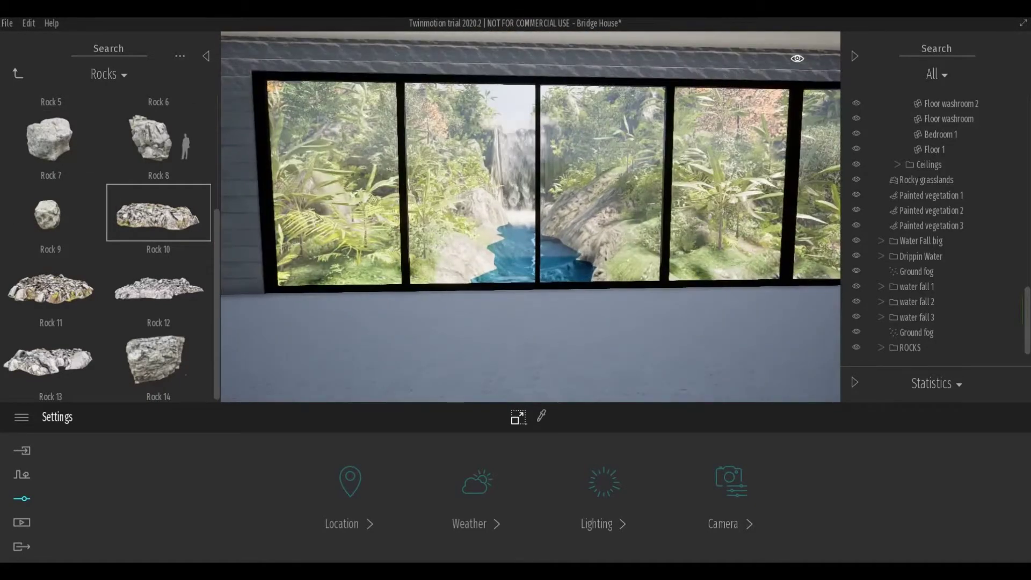
scroll(568, 327, down, 2)
right_drag(603, 337, 353, 239)
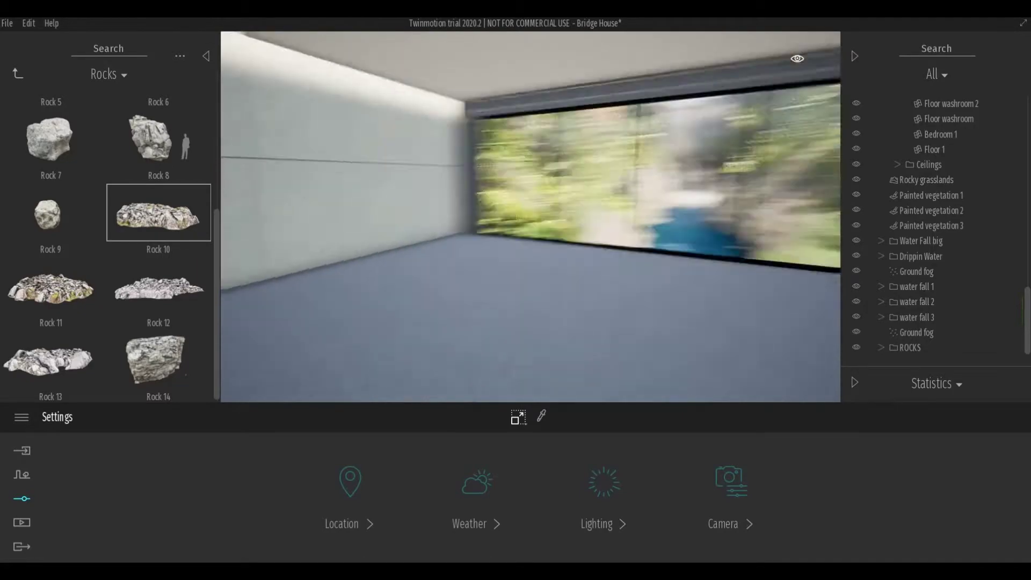
drag(354, 239, 355, 204)
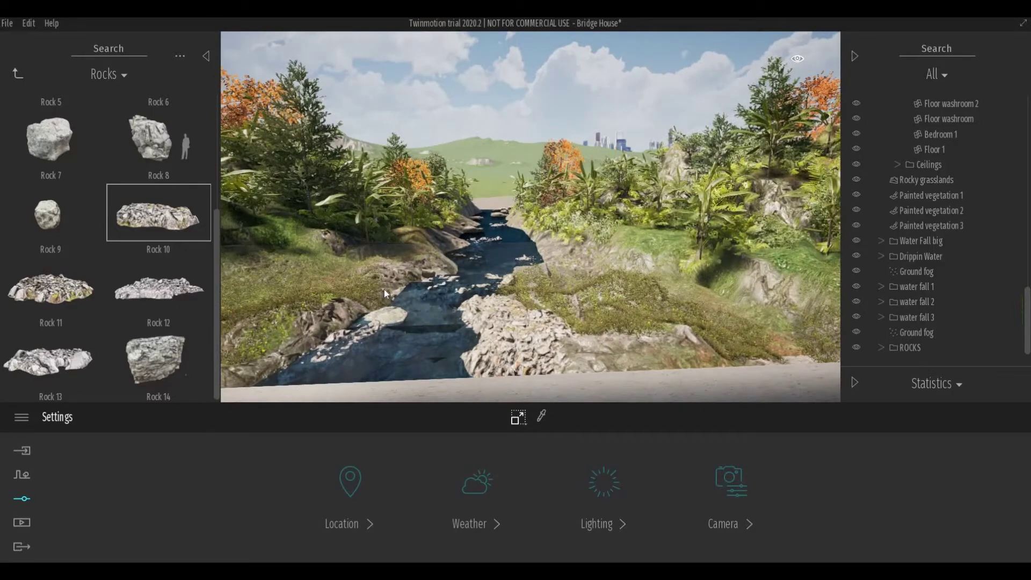
- Show the Location background picture choices, currently City skyline
scroll(399, 280, down, 2)
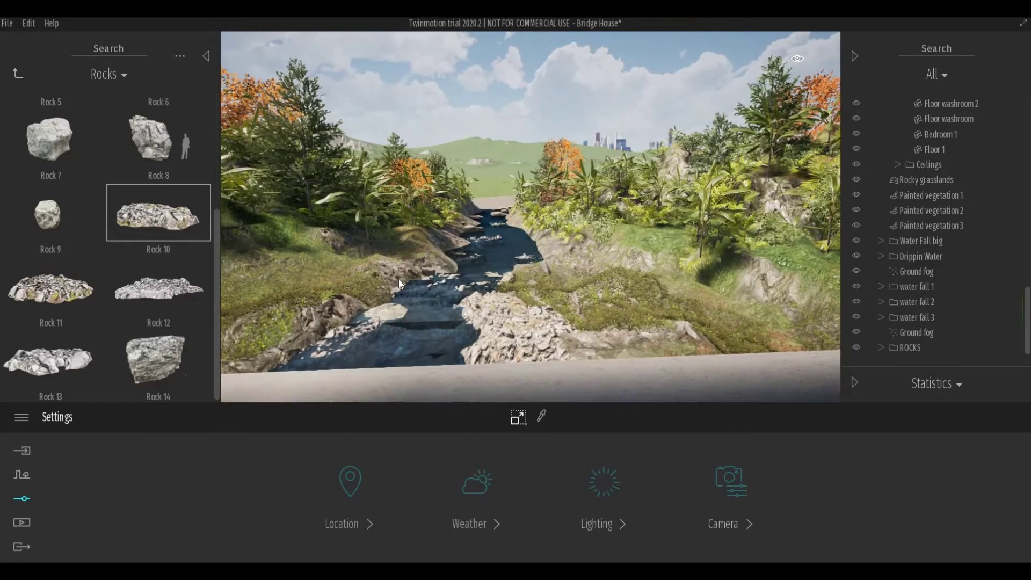
click(724, 523)
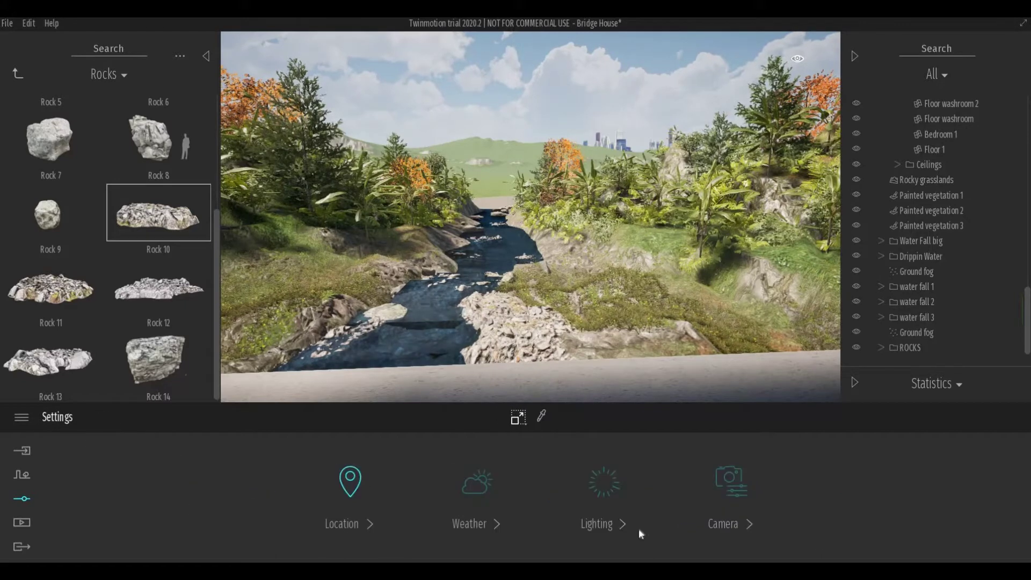
click(454, 507)
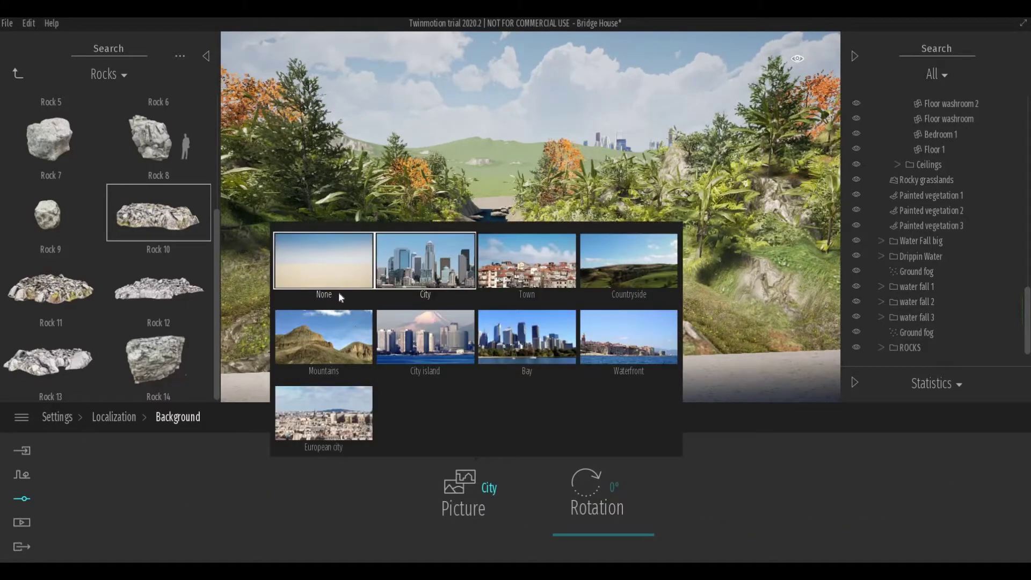
- Set the background picture to None instead of the city skyline
click(714, 483)
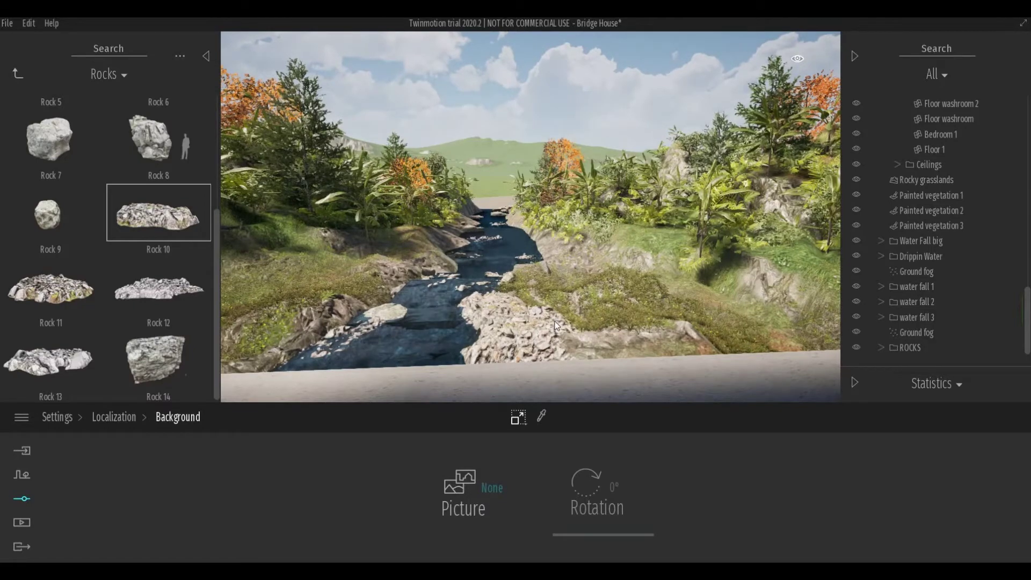
scroll(532, 328, down, 3)
scroll(520, 310, up, 3)
scroll(591, 285, up, 2)
scroll(660, 260, down, 1)
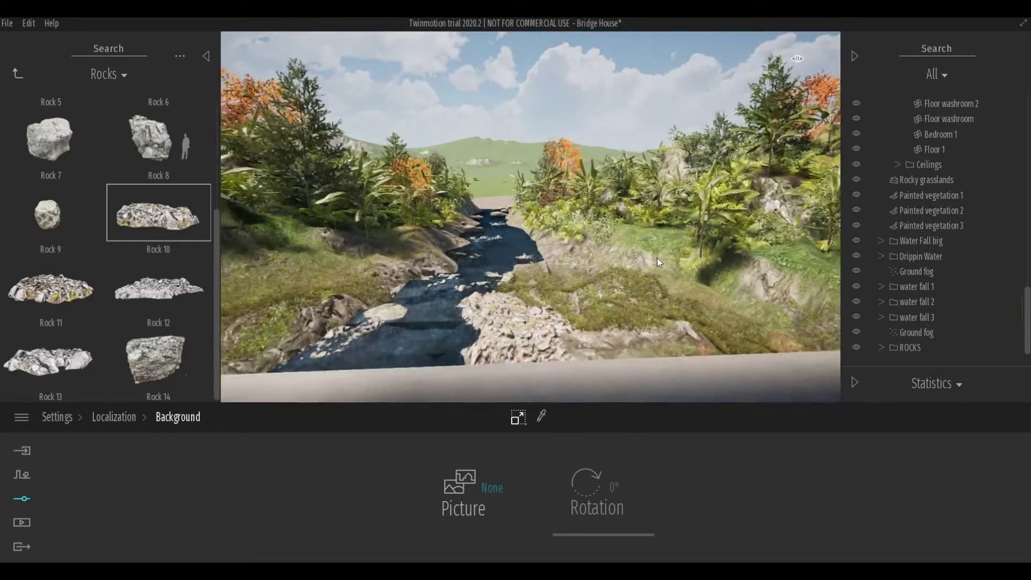
scroll(660, 262, down, 3)
scroll(537, 272, down, 3)
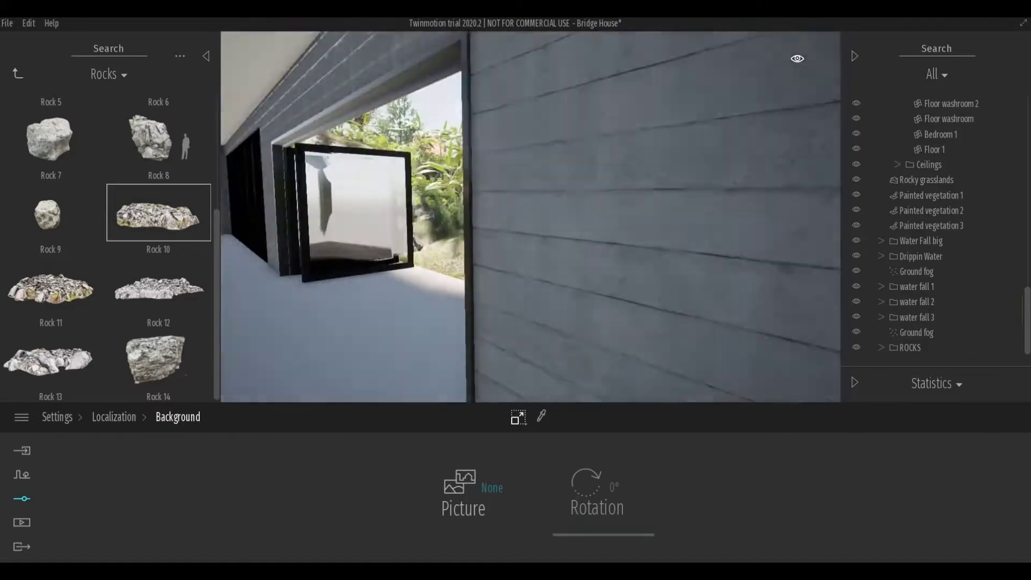
scroll(269, 249, down, 3)
scroll(329, 249, up, 2)
- Hide the Ceilings layer so the slatted wood ceiling shows inside
scroll(312, 244, up, 3)
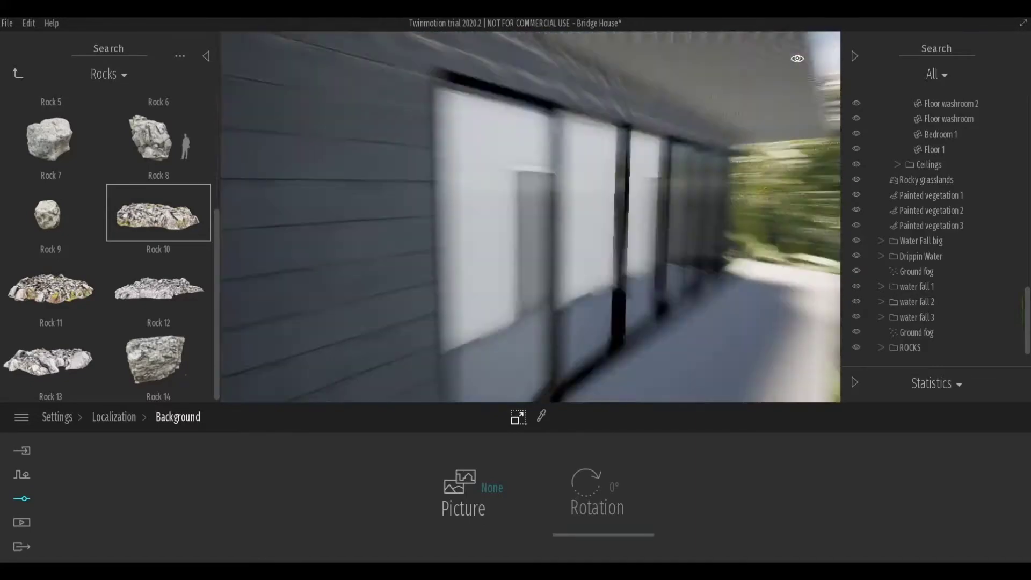
scroll(297, 242, up, 2)
scroll(297, 242, down, 3)
scroll(412, 246, up, 3)
scroll(424, 250, up, 2)
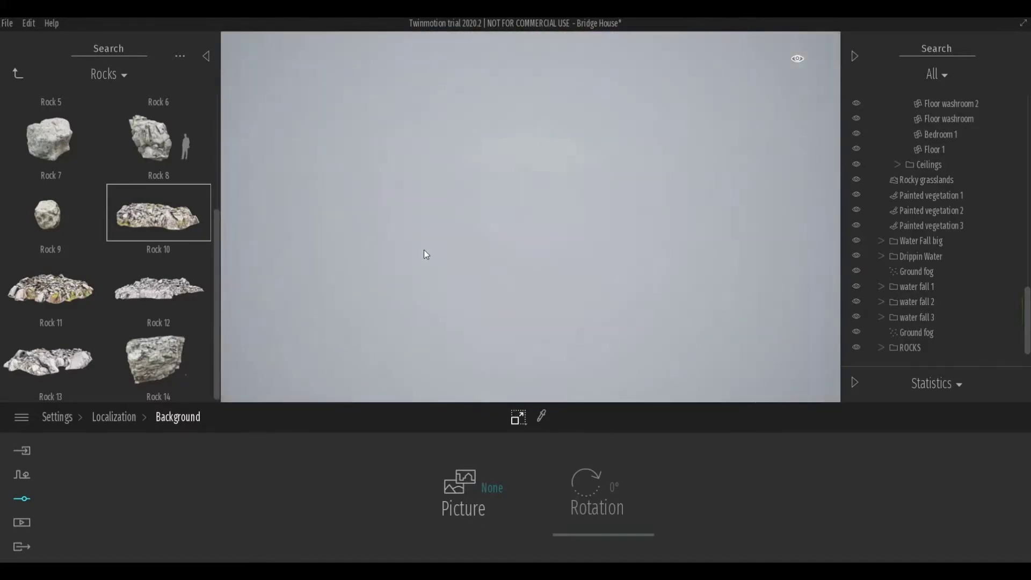
scroll(424, 250, down, 3)
scroll(426, 271, down, 2)
click(398, 140)
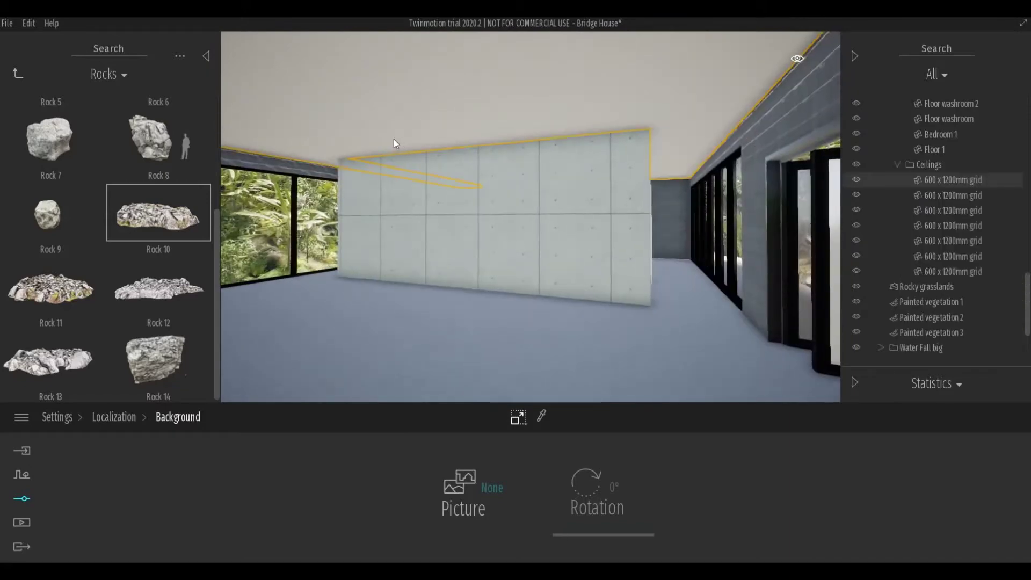
click(856, 165)
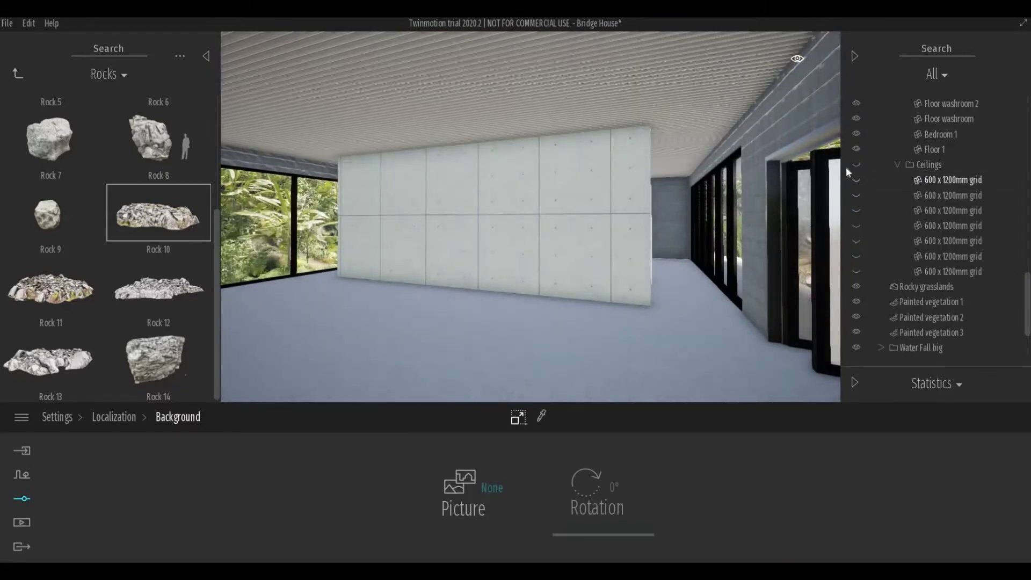
- Unhide the Ceilings layer and turn the view toward the glass wall
click(856, 165)
scroll(676, 295, up, 3)
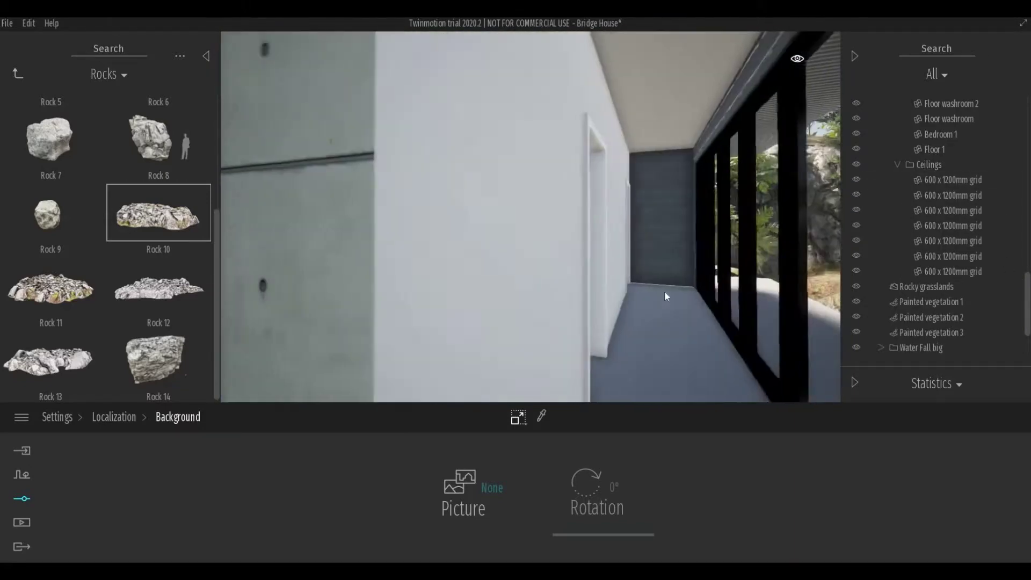
drag(665, 291, 395, 282)
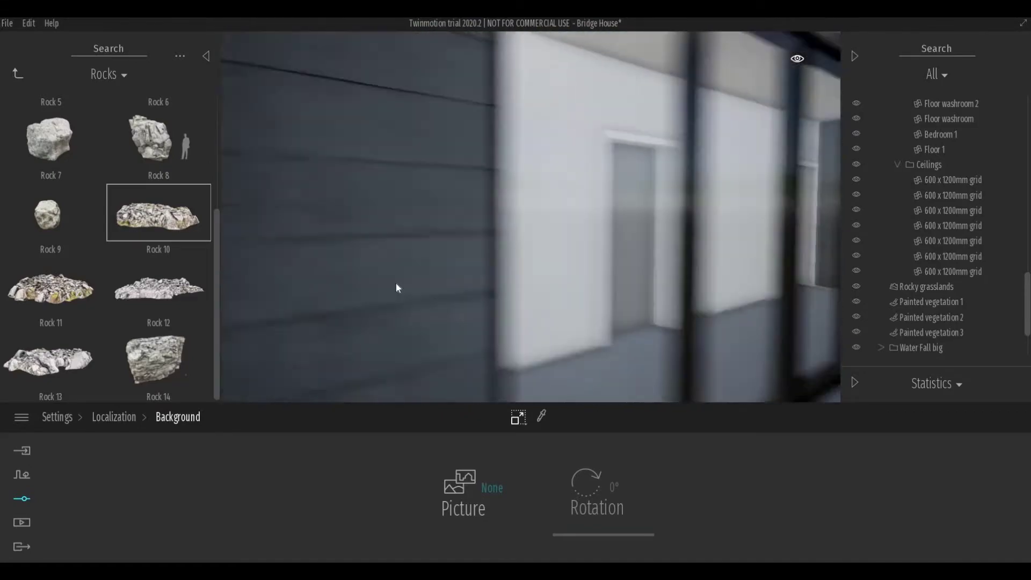
scroll(403, 285, down, 5)
scroll(404, 295, up, 3)
scroll(398, 304, up, 2)
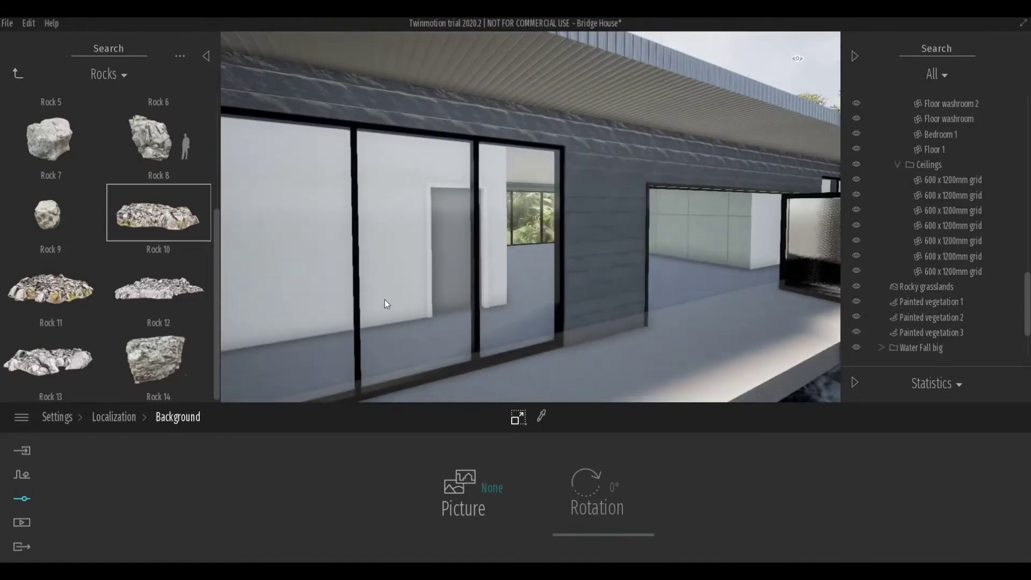
scroll(384, 300, down, 5)
- Orbit and zoom to see the house from its corner above the rock steps
drag(353, 312, 496, 245)
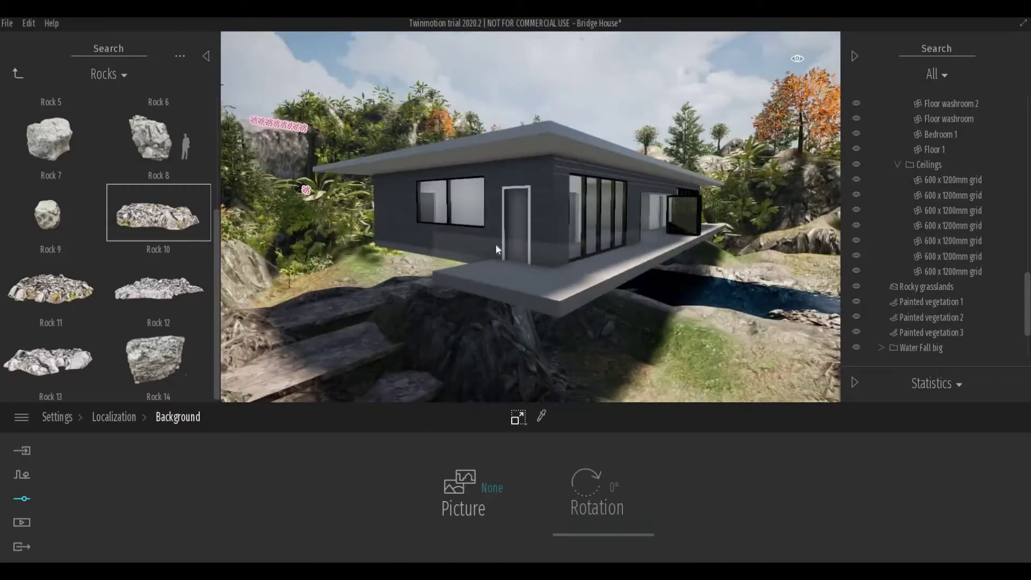
scroll(489, 264, up, 2)
scroll(415, 308, up, 3)
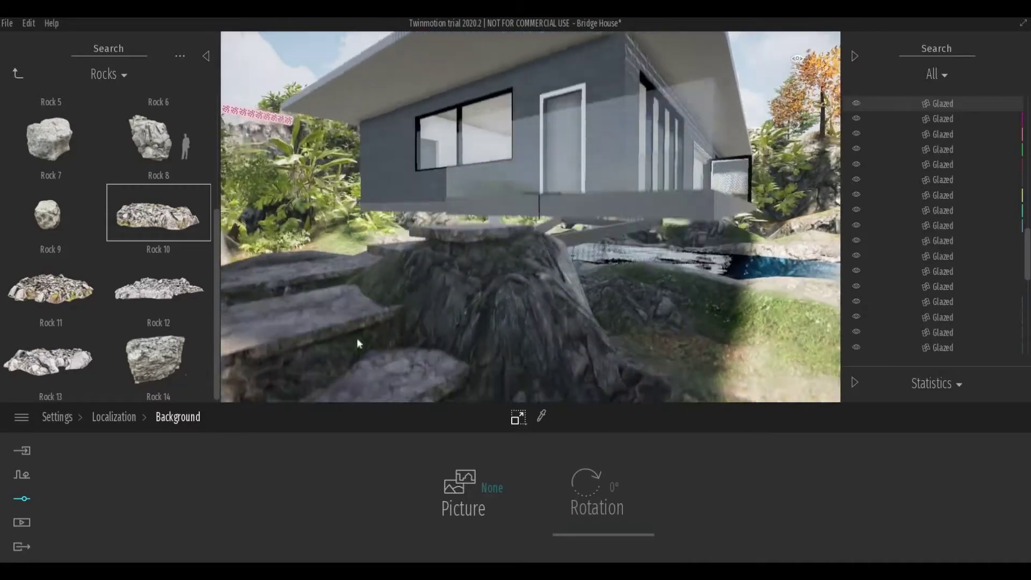
scroll(359, 344, up, 2)
scroll(365, 347, up, 3)
scroll(376, 350, down, 3)
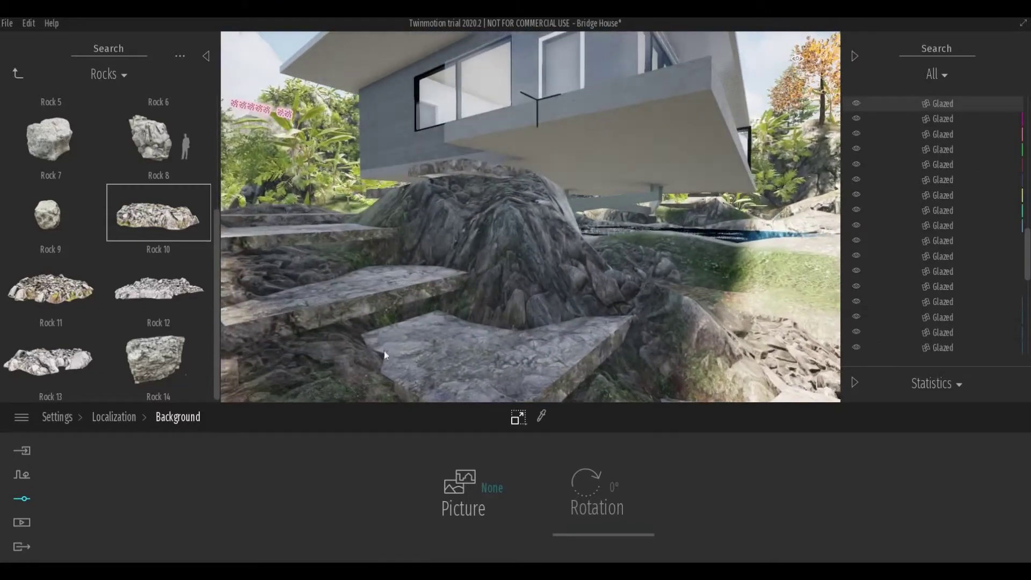
scroll(384, 350, down, 2)
scroll(483, 373, down, 3)
scroll(493, 376, down, 3)
scroll(462, 362, down, 2)
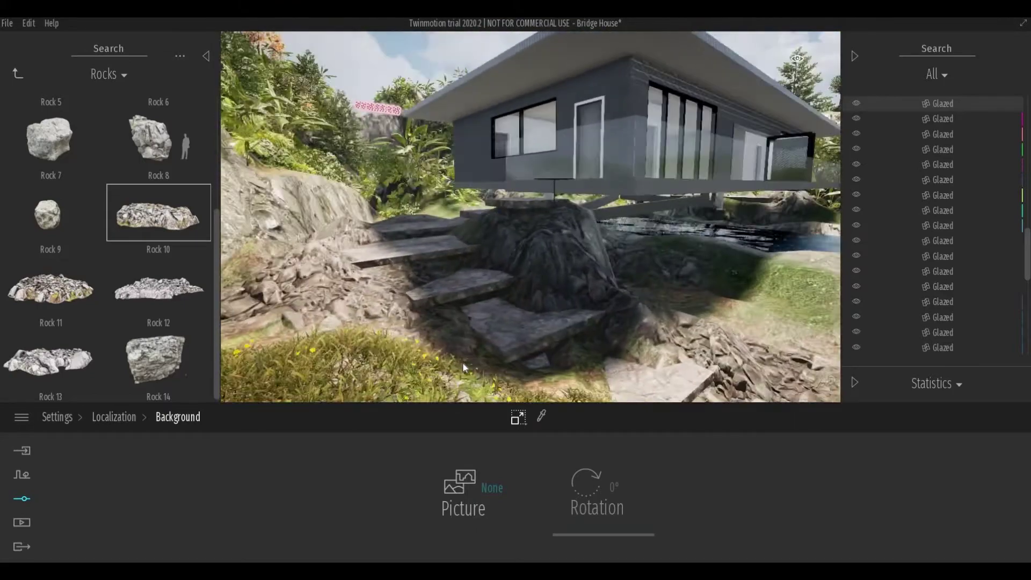
- Place Rock 7 and Rock 6 from the Rocks library by the stone steps
drag(375, 337, 411, 342)
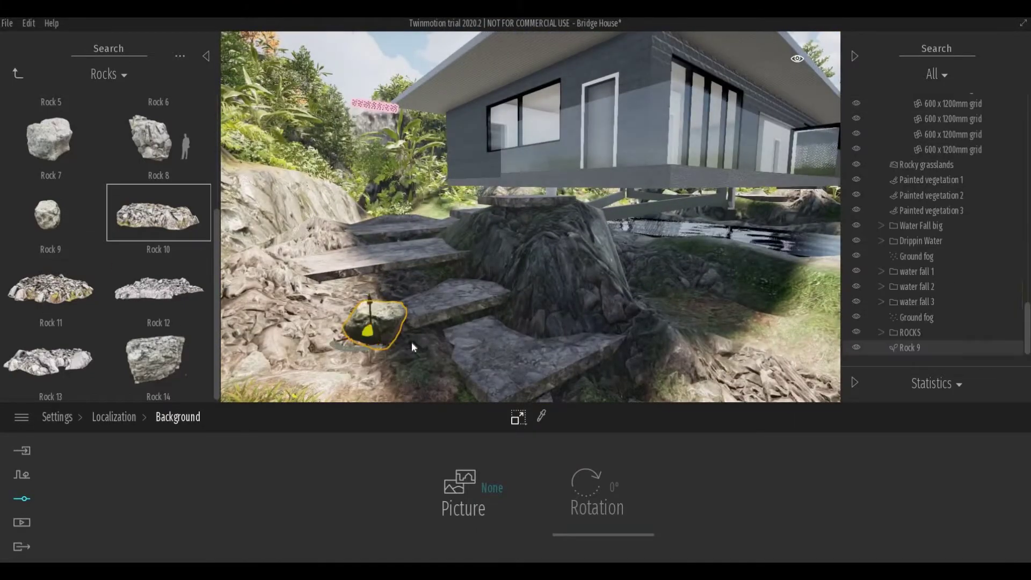
scroll(56, 161, up, 1)
mouse_move(56, 161)
mouse_down()
mouse_move(392, 305)
mouse_move(395, 320)
mouse_up()
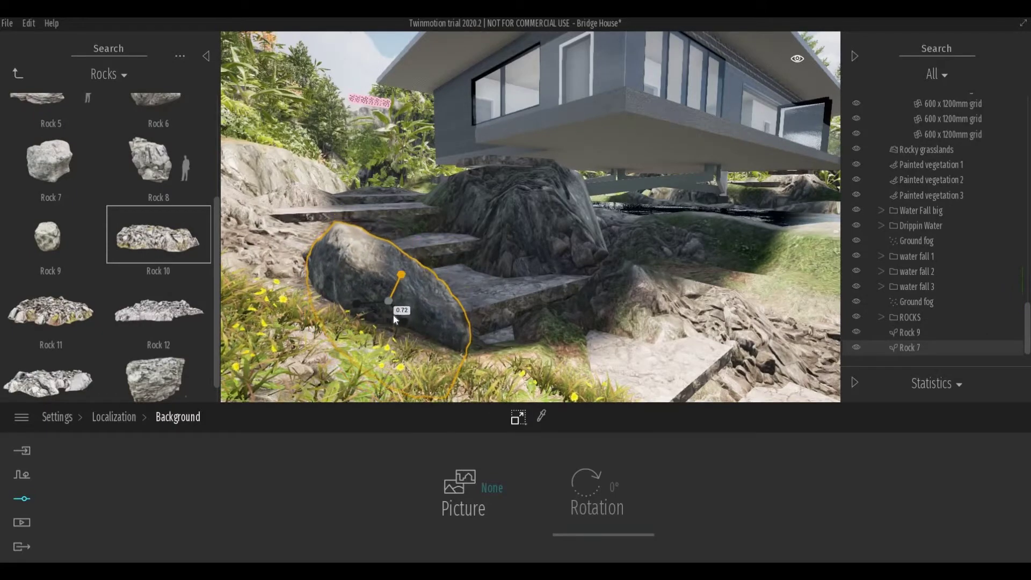
scroll(424, 337, up, 5)
drag(434, 269, 359, 268)
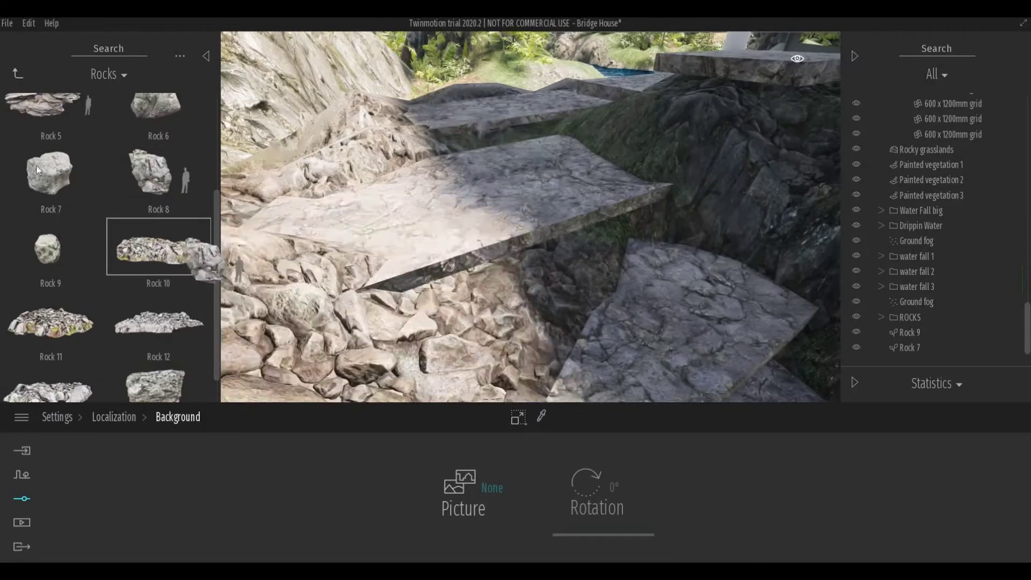
scroll(156, 162, up, 1)
drag(155, 164, 364, 261)
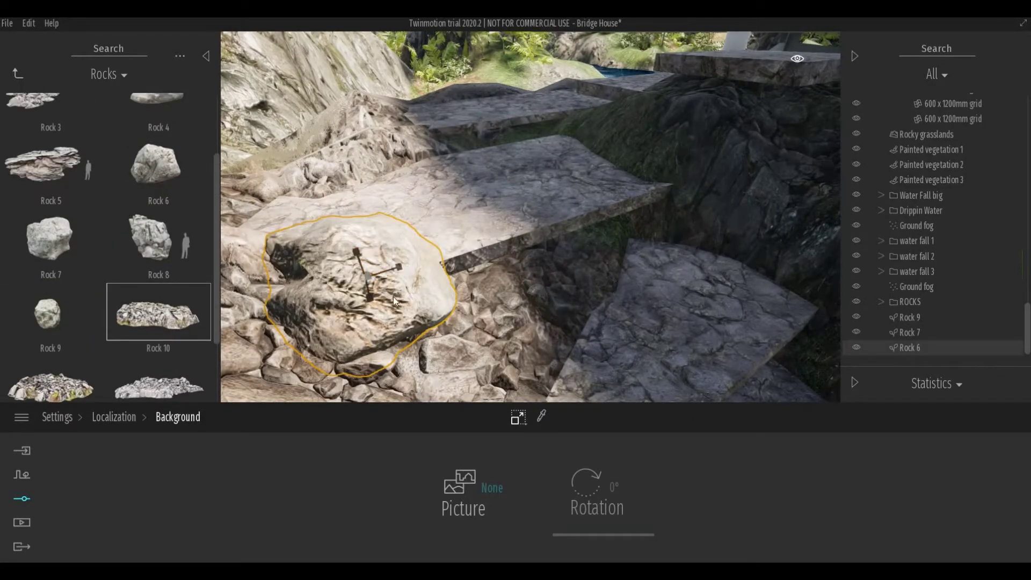
drag(394, 297, 395, 258)
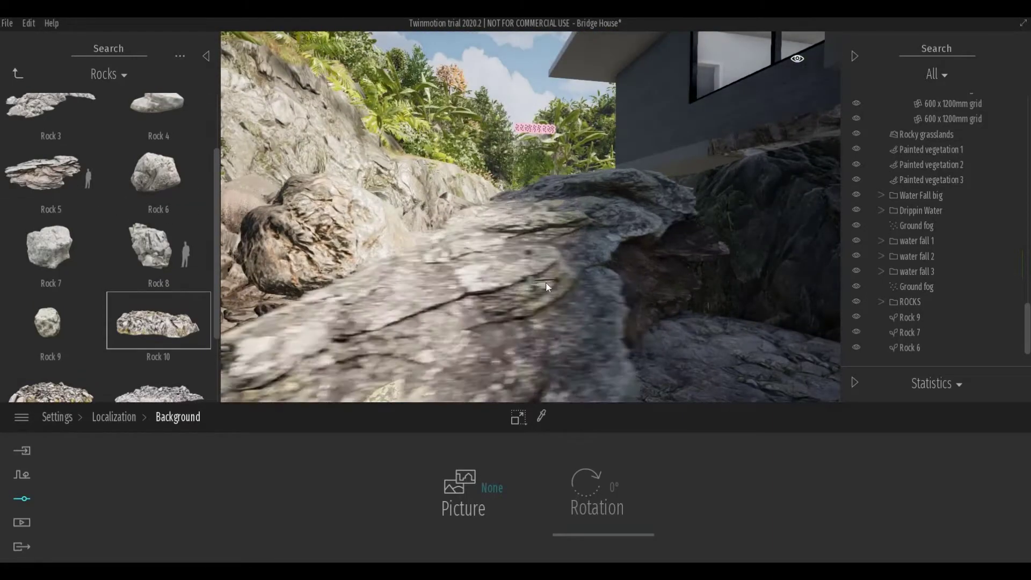
- Add a small Rock 9 beside the stone steps and rotate it
scroll(207, 301, up, 2)
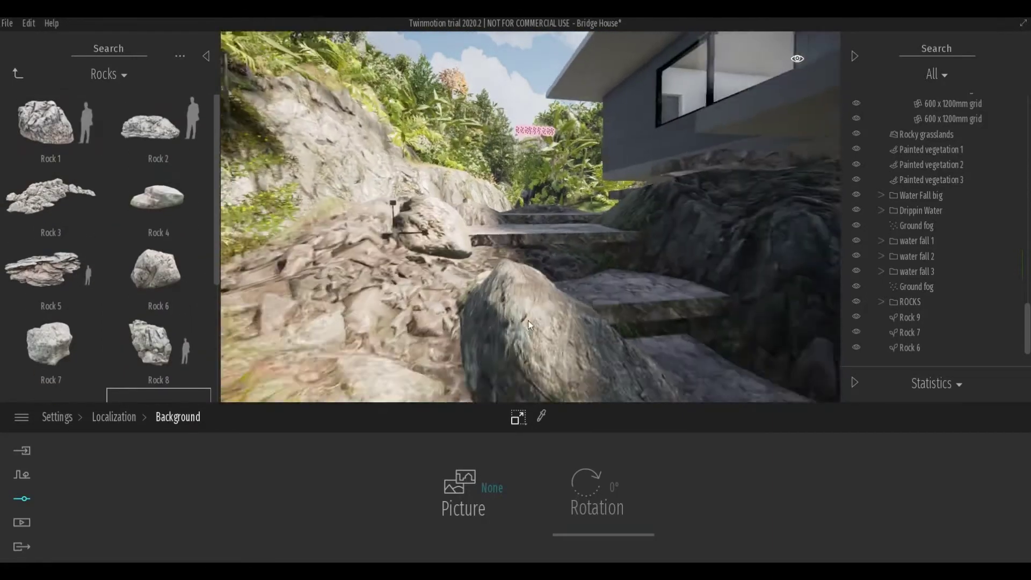
mouse_move(528, 321)
mouse_down()
mouse_move(516, 301)
mouse_move(695, 318)
mouse_up()
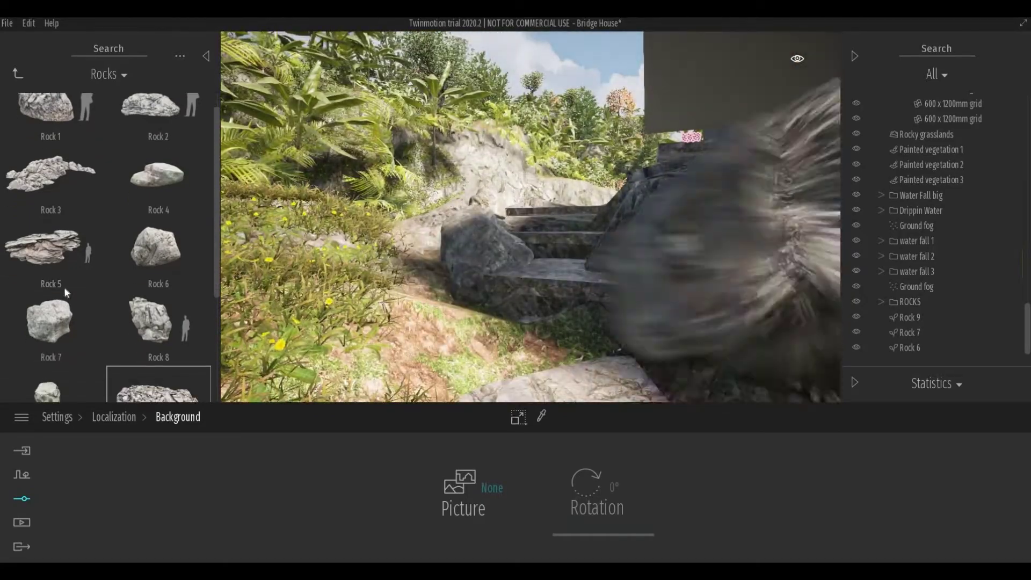
scroll(64, 287, down, 3)
drag(663, 324, 697, 347)
scroll(704, 379, up, 3)
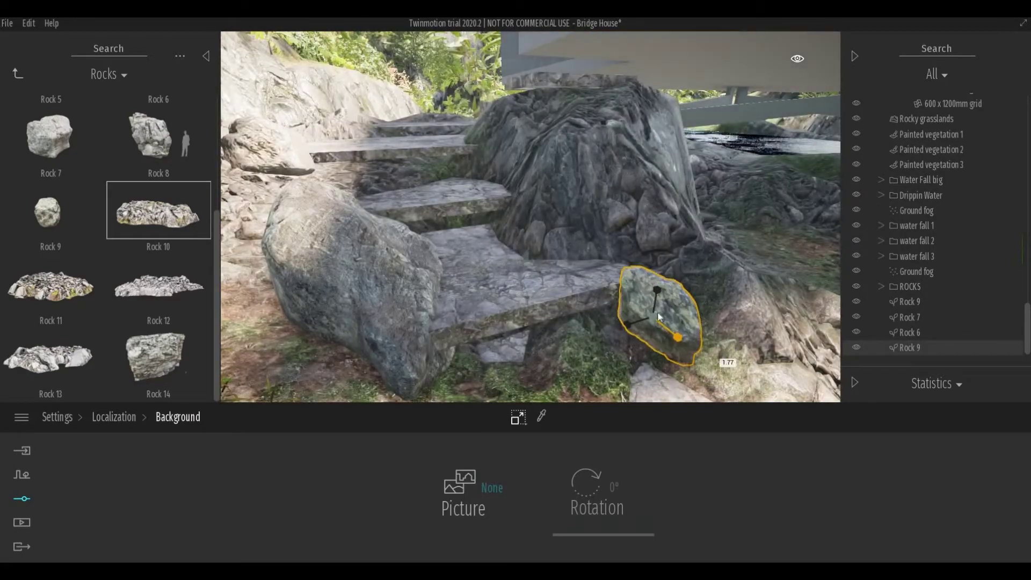
key(space)
mouse_move(659, 283)
mouse_down()
mouse_move(675, 334)
mouse_move(647, 313)
mouse_up()
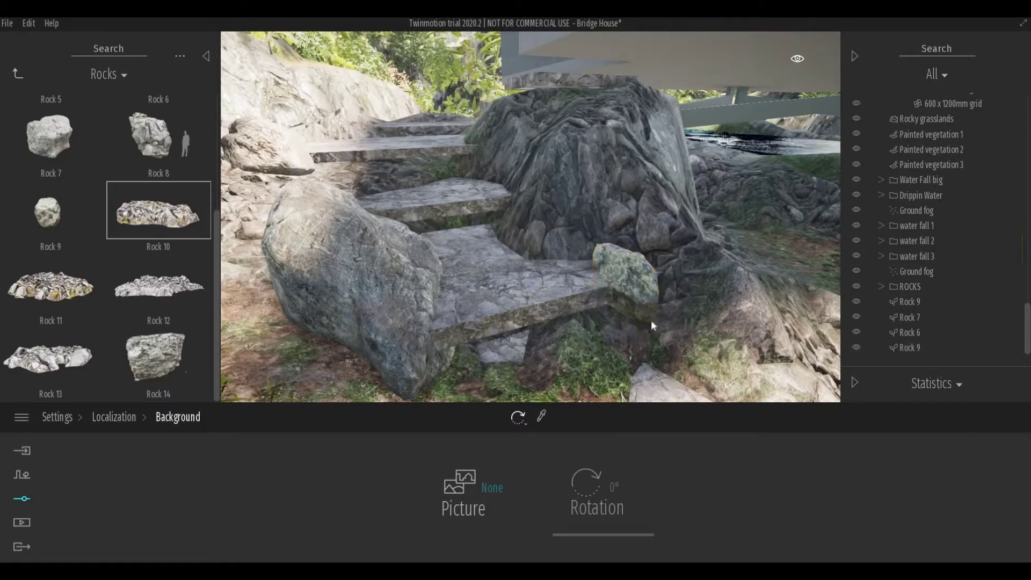
drag(650, 321, 640, 311)
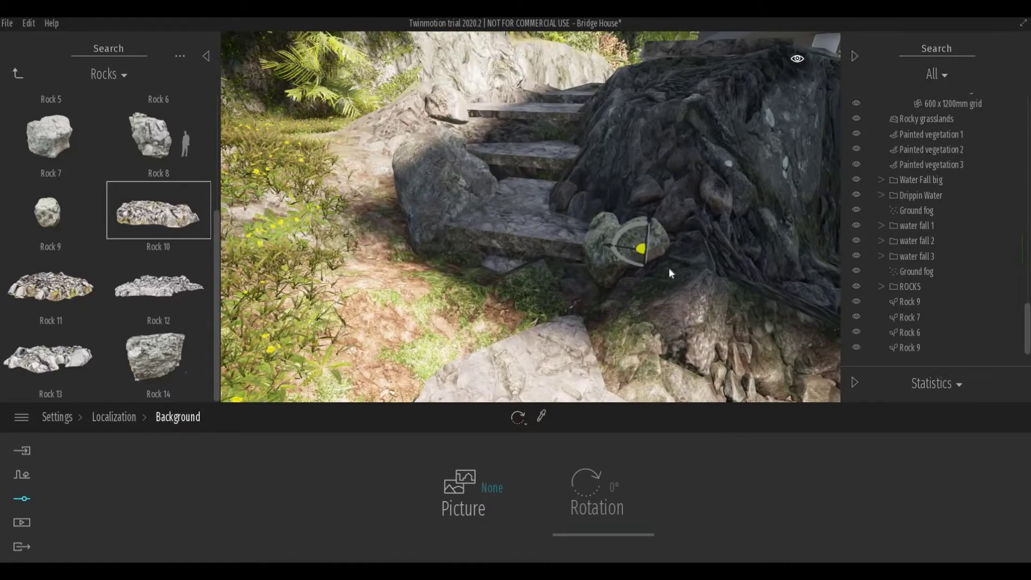
mouse_move(689, 276)
right_down()
mouse_move(298, 308)
mouse_move(483, 252)
mouse_move(649, 327)
mouse_move(631, 343)
mouse_move(617, 264)
mouse_move(576, 266)
right_up()
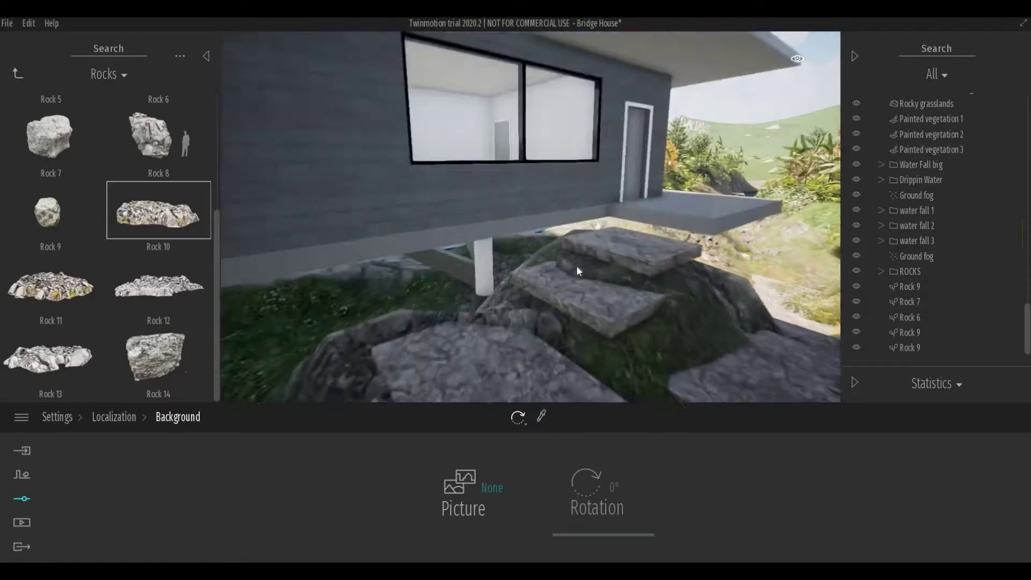
- Place a Rock 7 on the upper steps, enlarge it, and turn it about its vertical axis
mouse_move(158, 210)
mouse_down()
mouse_move(546, 276)
mouse_move(534, 288)
mouse_up()
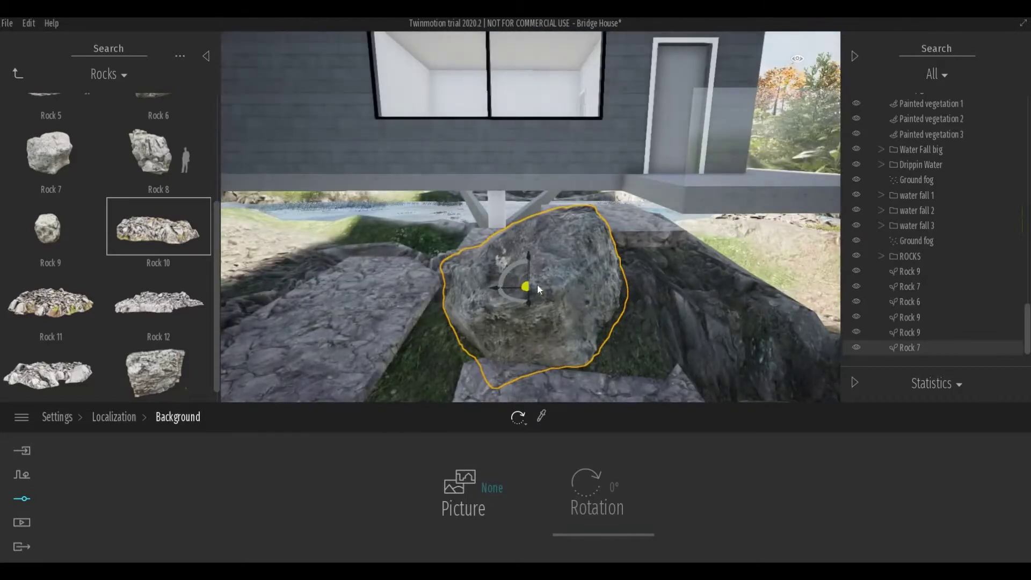
key(space)
drag(593, 288, 601, 283)
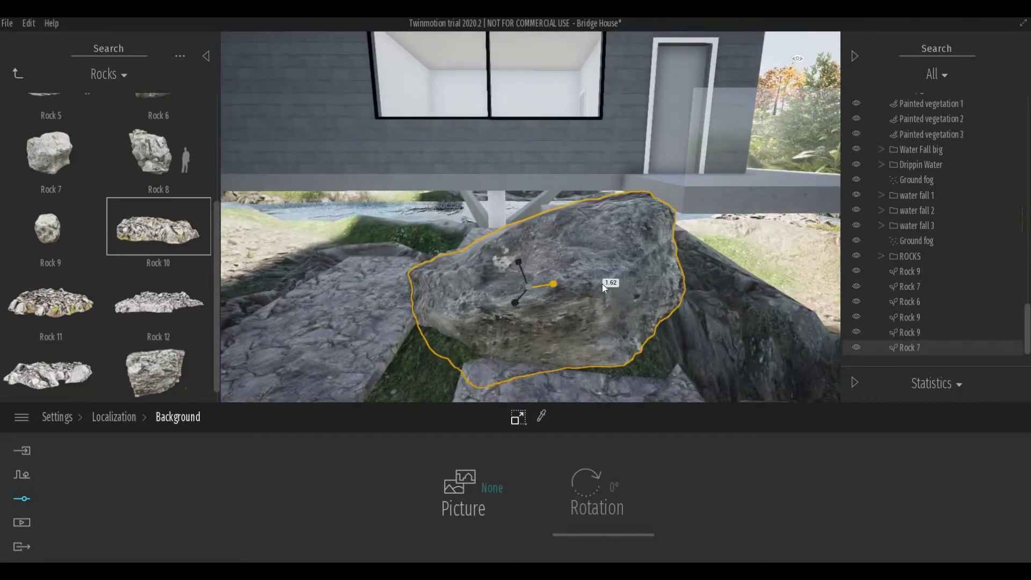
key(space)
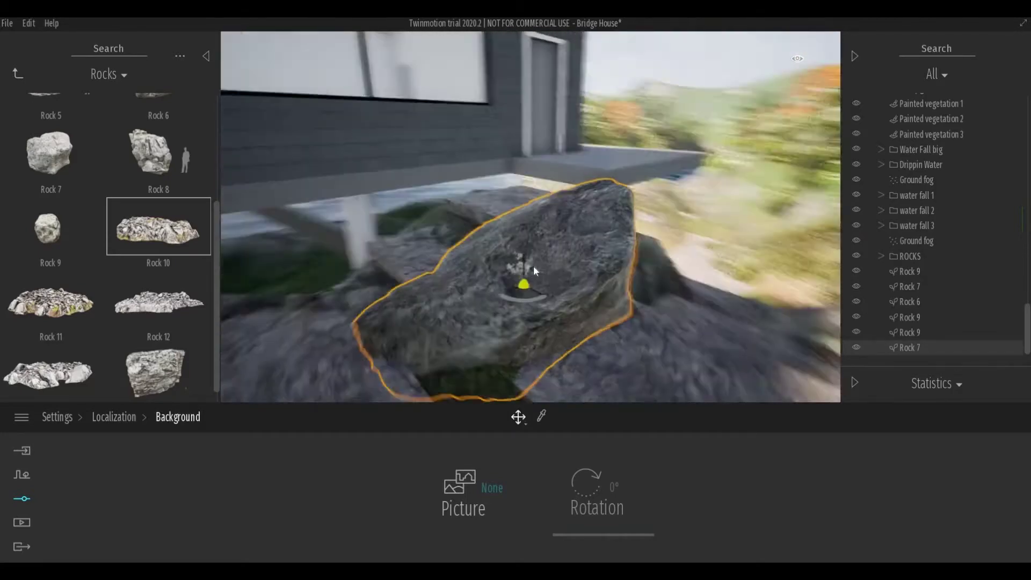
mouse_move(560, 317)
mouse_down()
mouse_move(521, 265)
mouse_move(556, 308)
mouse_move(604, 299)
mouse_up()
key(Escape)
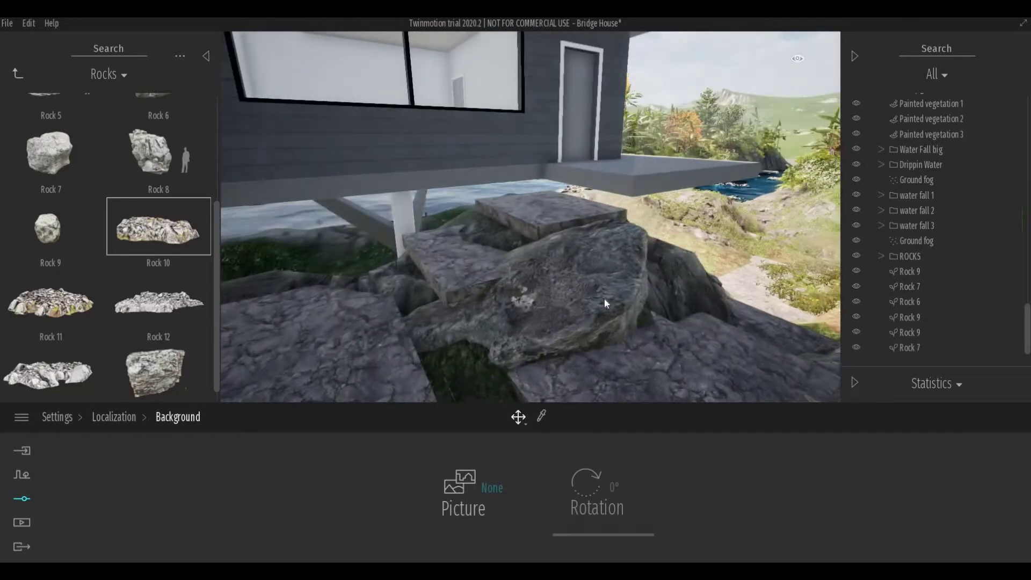
click(551, 330)
drag(549, 333, 546, 328)
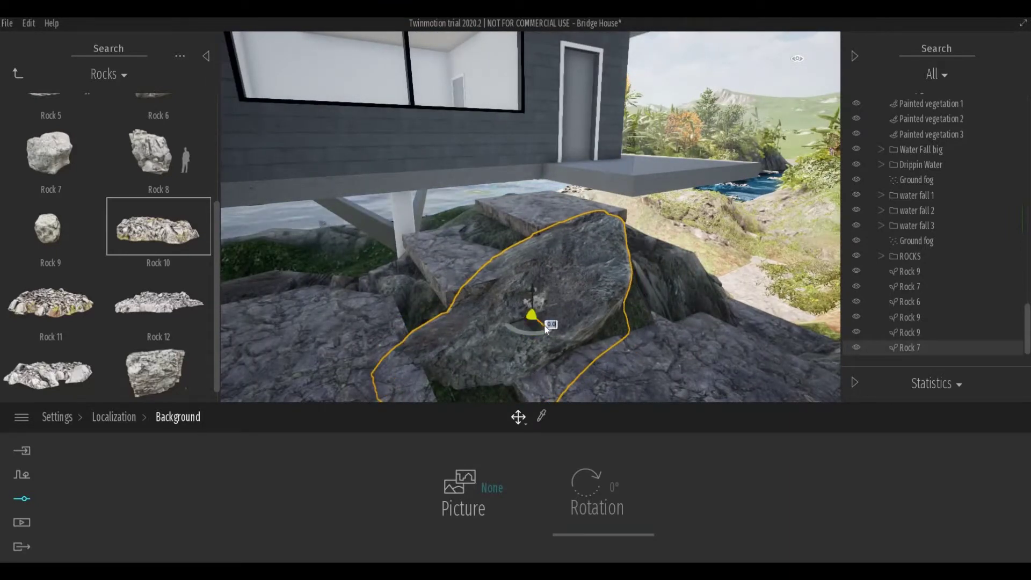
mouse_move(545, 324)
mouse_down()
mouse_move(505, 314)
mouse_move(552, 315)
mouse_move(519, 330)
mouse_move(520, 318)
mouse_move(520, 343)
mouse_up()
key(Escape)
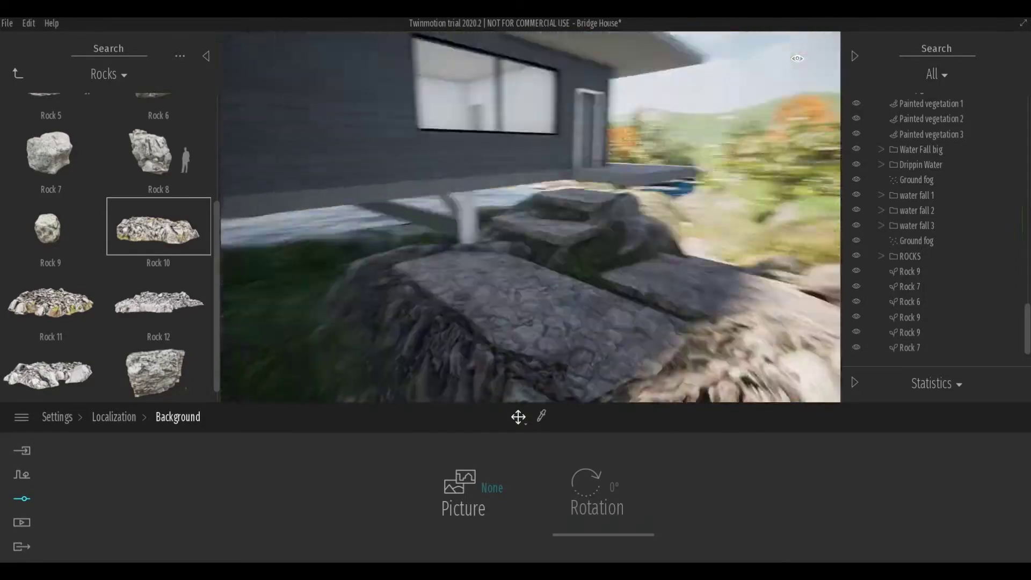
- Add another Rock 7 and lower the big Rock 8 by the house wall to -1.1231
mouse_move(49, 167)
mouse_down()
mouse_move(390, 318)
mouse_move(373, 319)
mouse_move(378, 338)
mouse_move(504, 332)
mouse_move(410, 386)
mouse_up()
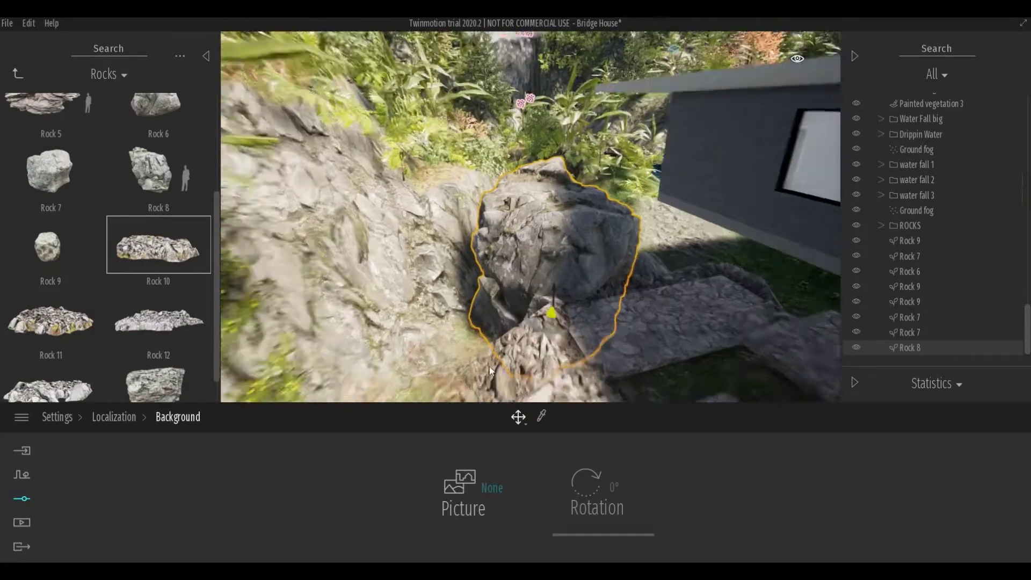
mouse_move(489, 370)
mouse_down()
mouse_move(592, 346)
mouse_move(562, 338)
mouse_move(597, 264)
mouse_move(599, 186)
mouse_move(621, 179)
mouse_up()
click(620, 179)
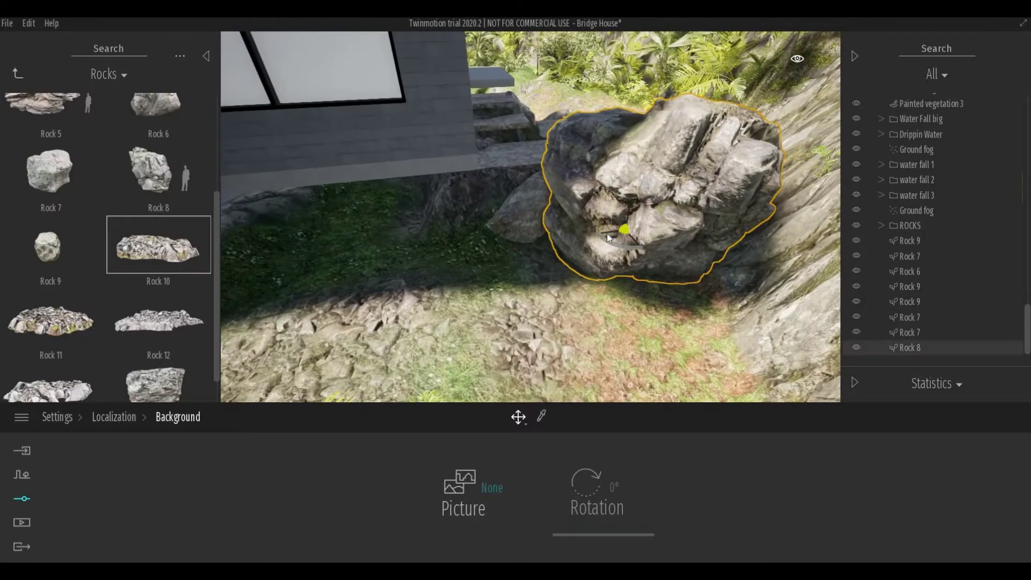
scroll(611, 241, up, 2)
mouse_move(614, 245)
mouse_down()
mouse_move(749, 228)
mouse_move(536, 224)
mouse_move(414, 130)
mouse_move(336, 157)
mouse_up()
click(341, 240)
drag(348, 273, 396, 318)
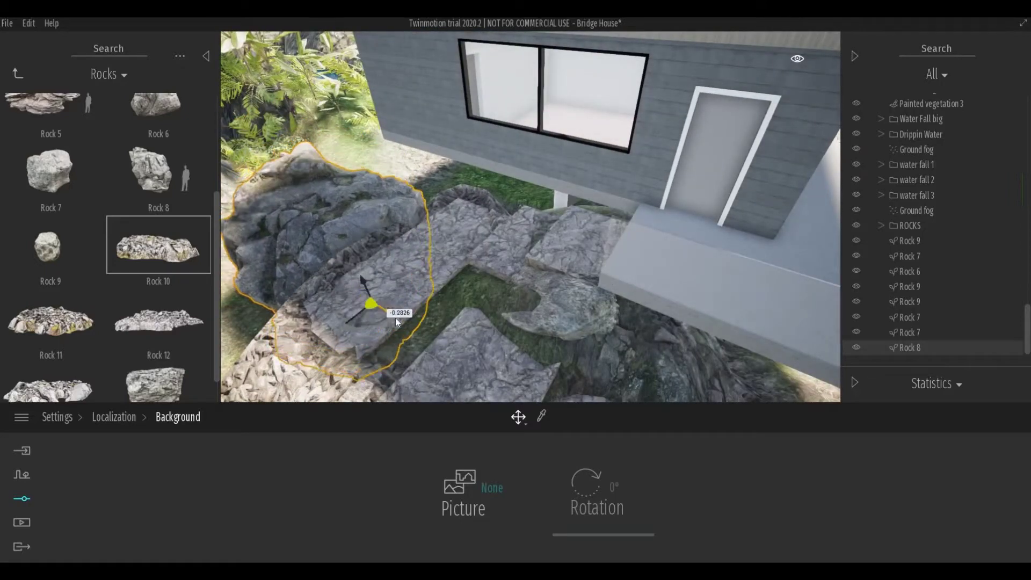
double_click(395, 246)
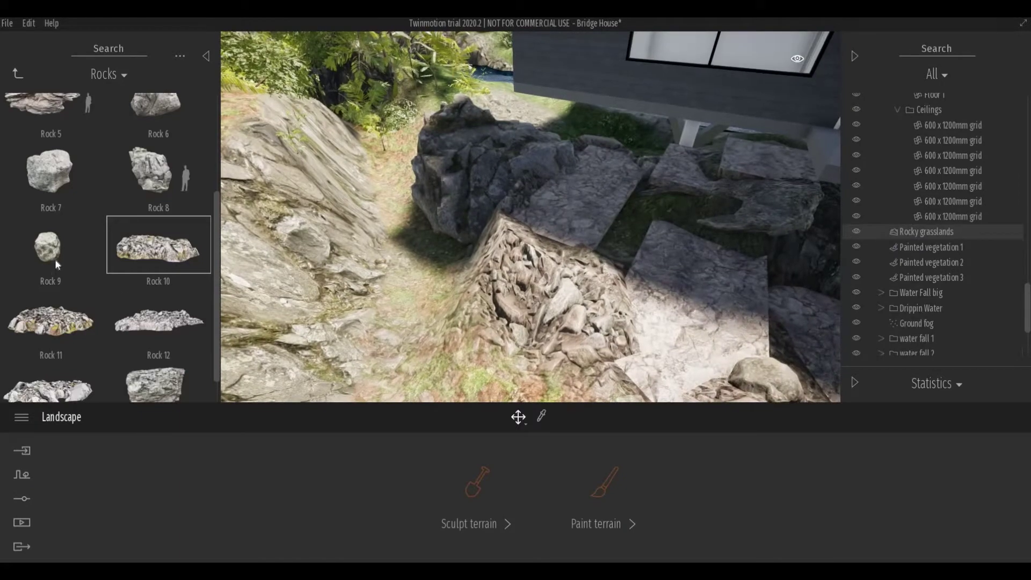
- Fly down to the grassy slope by the house and place a Rock 6 and a Rock 7 there
double_click(514, 214)
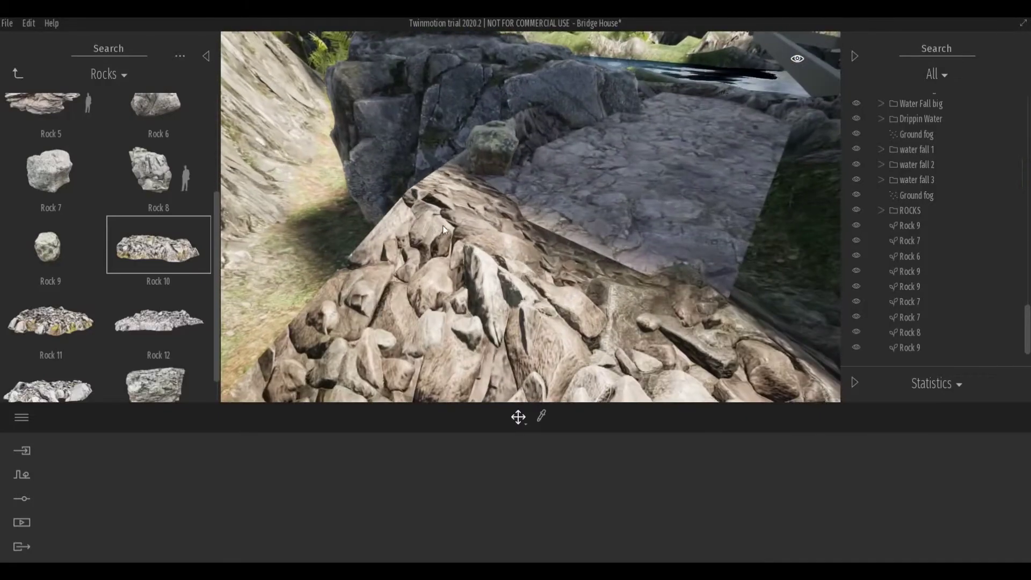
double_click(580, 227)
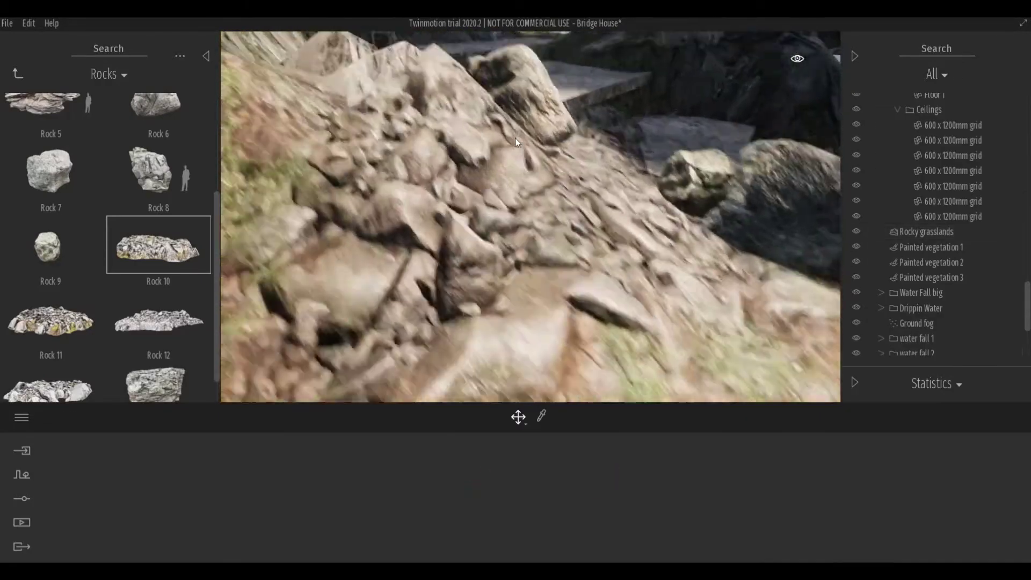
click(427, 121)
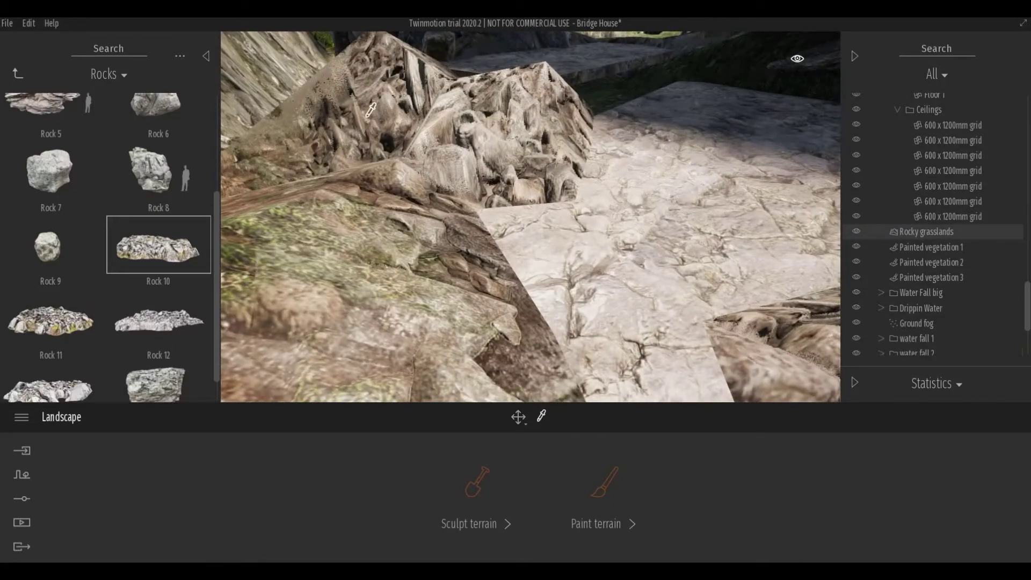
drag(370, 110, 395, 140)
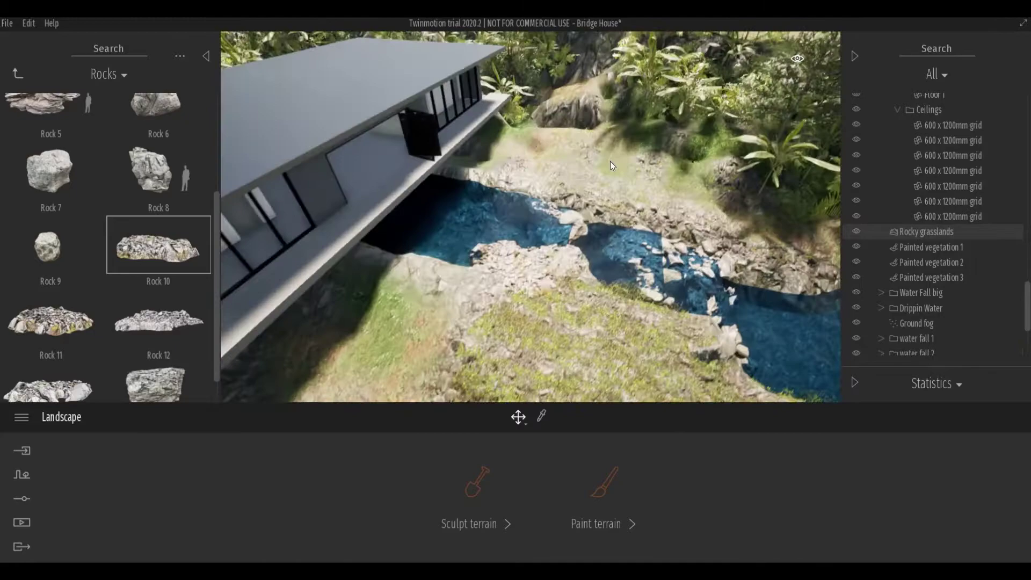
mouse_move(610, 161)
mouse_down()
mouse_move(513, 115)
mouse_move(334, 115)
mouse_up()
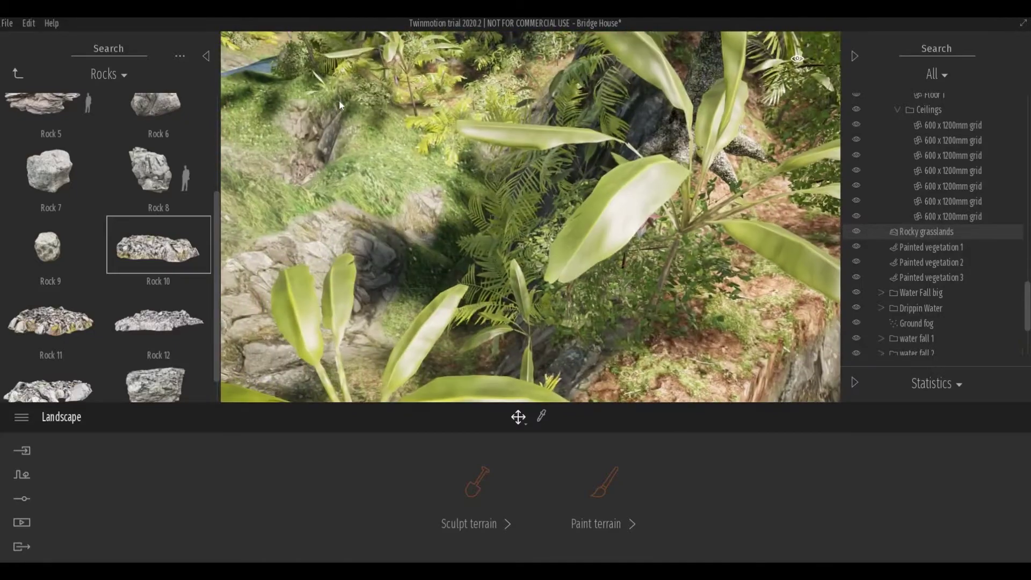
drag(337, 112, 473, 98)
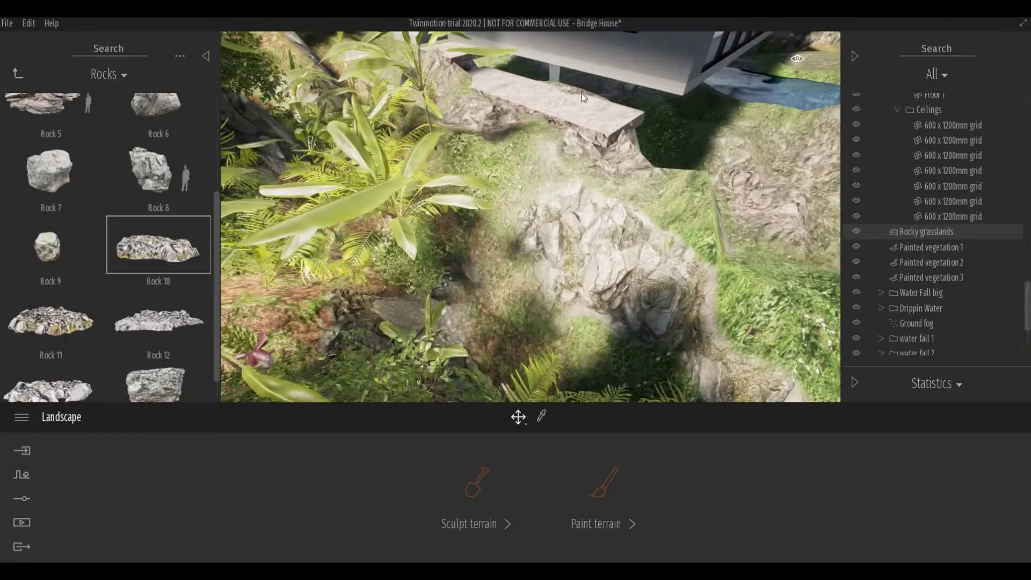
mouse_move(582, 94)
mouse_down()
mouse_move(551, 83)
mouse_move(778, 124)
mouse_up()
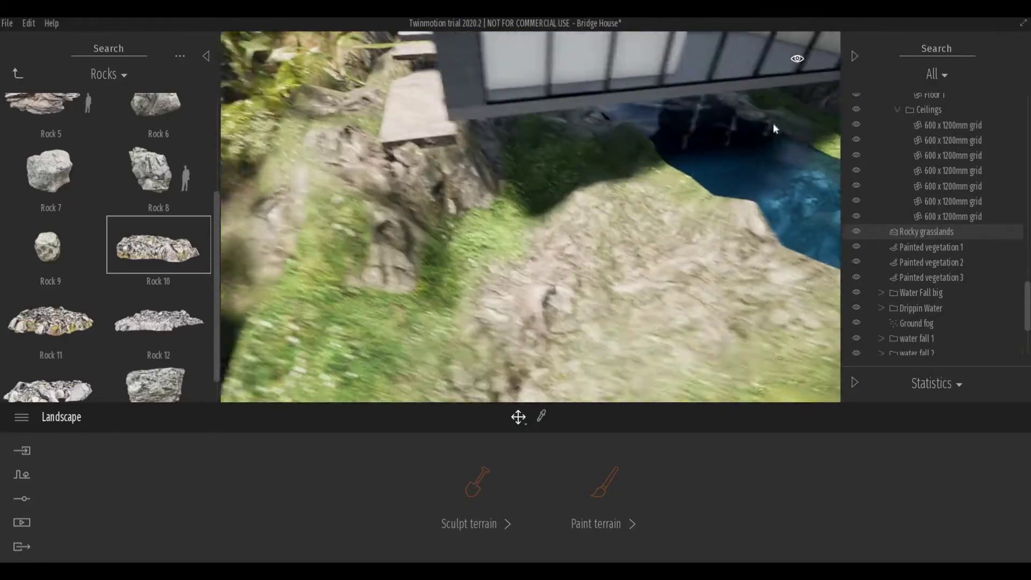
scroll(136, 149, up, 2)
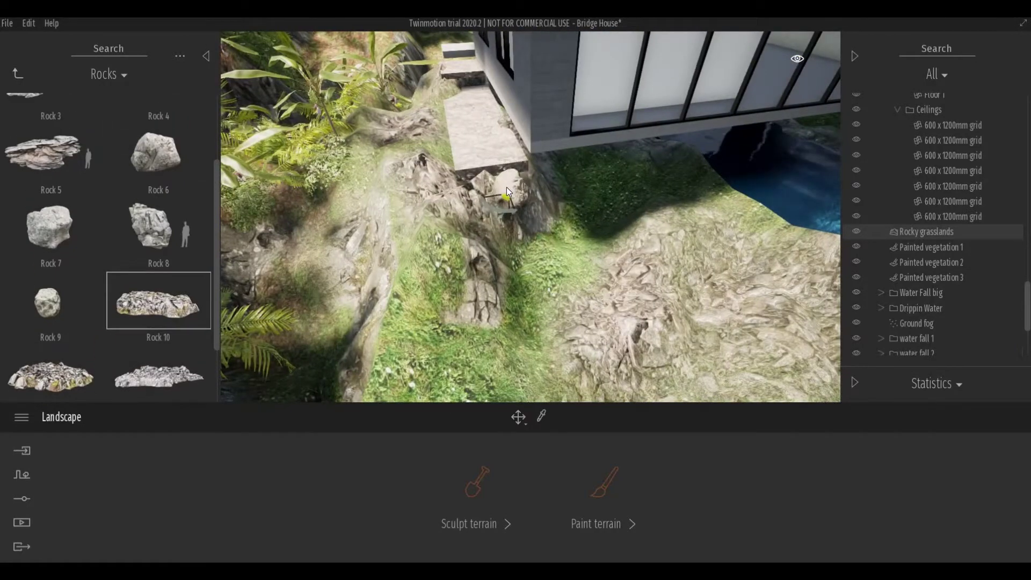
drag(476, 222, 488, 177)
drag(82, 228, 515, 198)
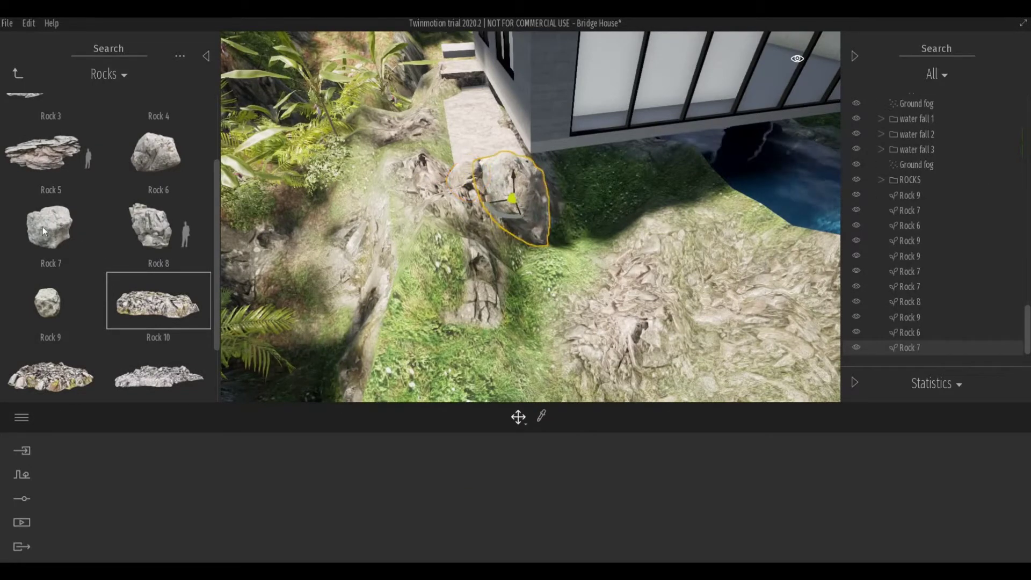
- Nudge the new rock lower-right, then place Rock 7 and a large Rock 5 beside the stone path
drag(488, 234, 529, 253)
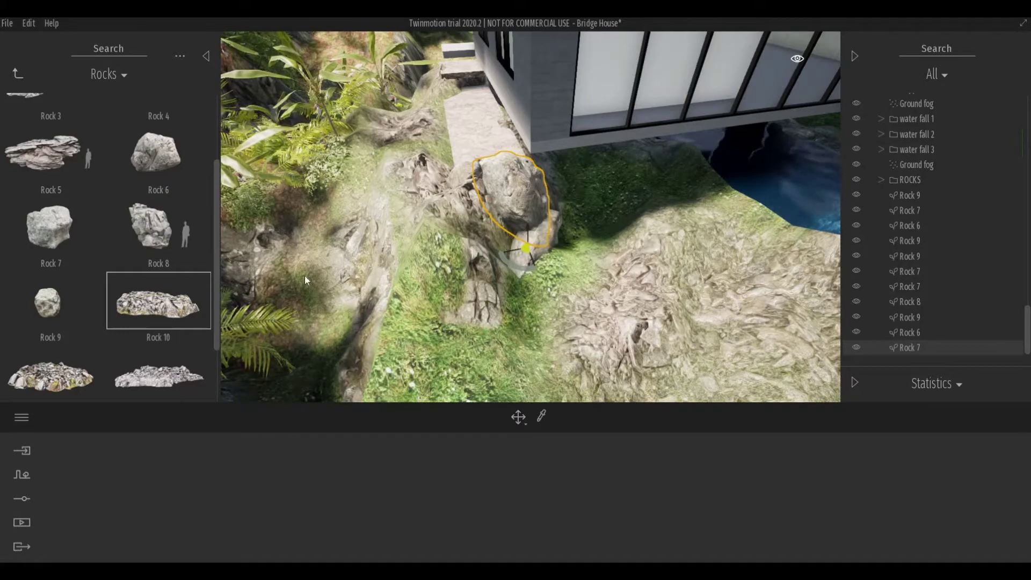
drag(48, 226, 505, 263)
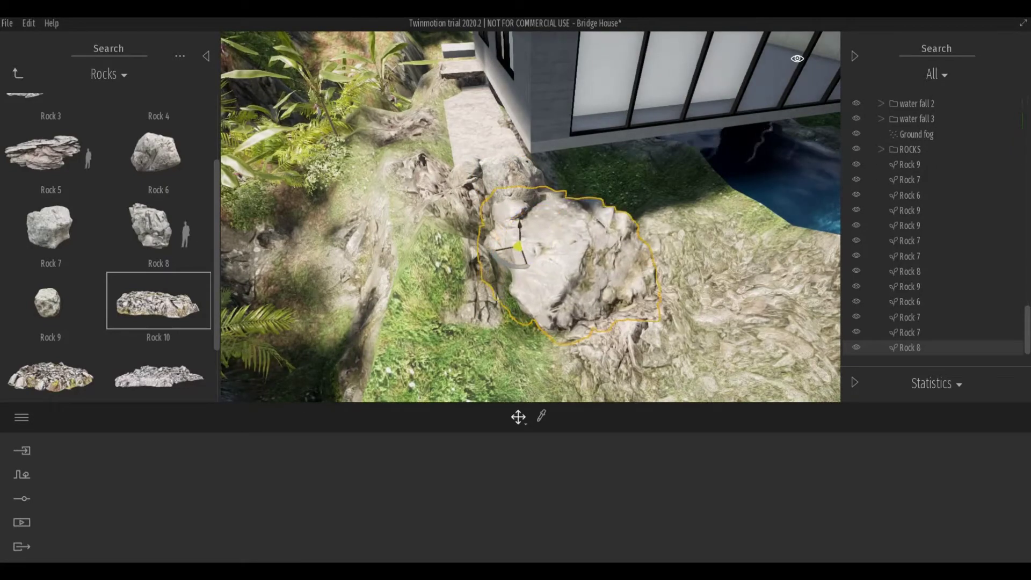
scroll(505, 257, down, 3)
scroll(334, 240, up, 5)
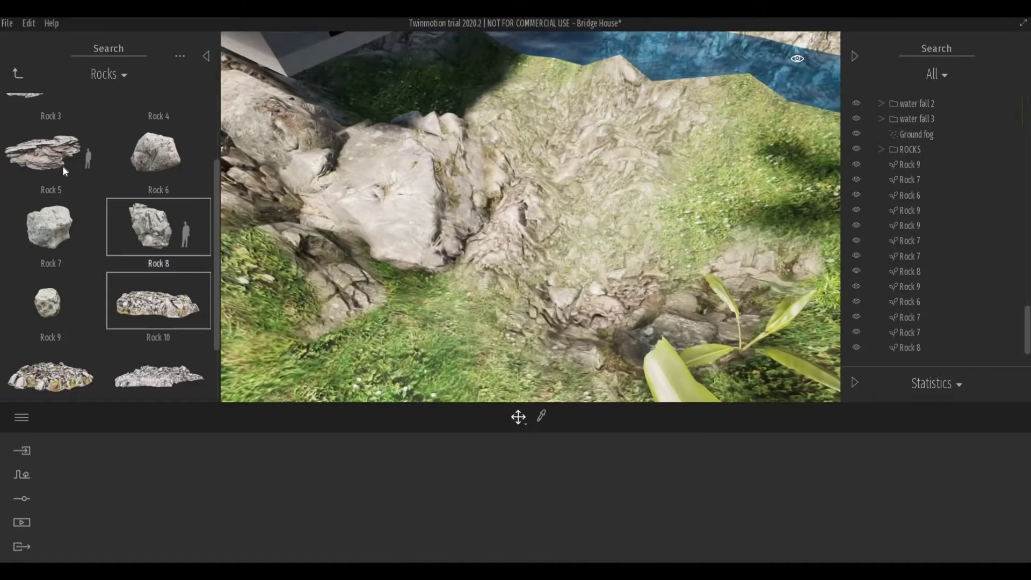
drag(60, 165, 544, 209)
- Zoom in and out around the stone path to check the newly placed rocks
scroll(544, 210, down, 3)
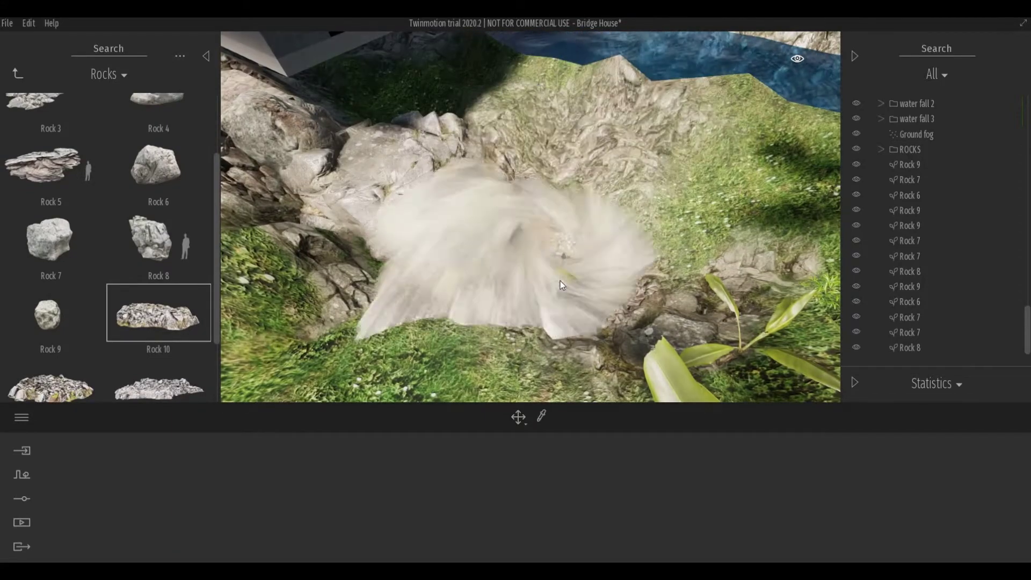
scroll(560, 282, up, 4)
scroll(568, 220, up, 3)
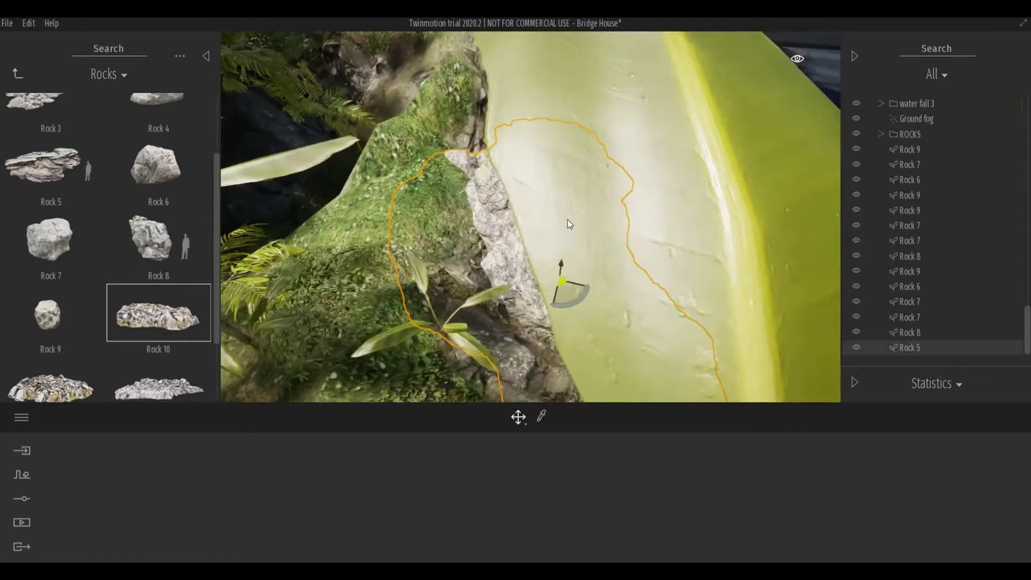
scroll(579, 181, down, 3)
scroll(578, 182, up, 3)
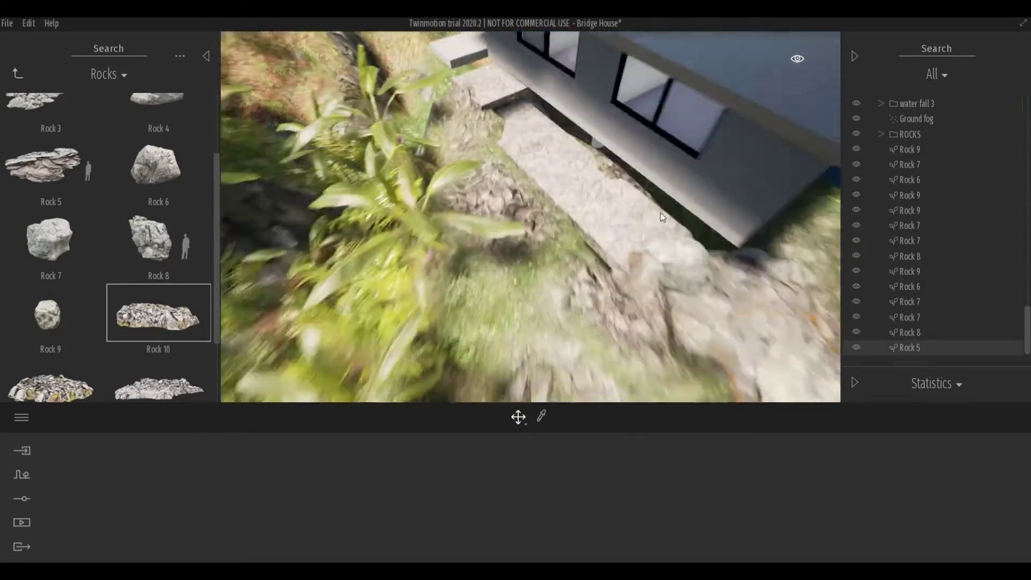
scroll(635, 217, up, 5)
scroll(491, 254, down, 5)
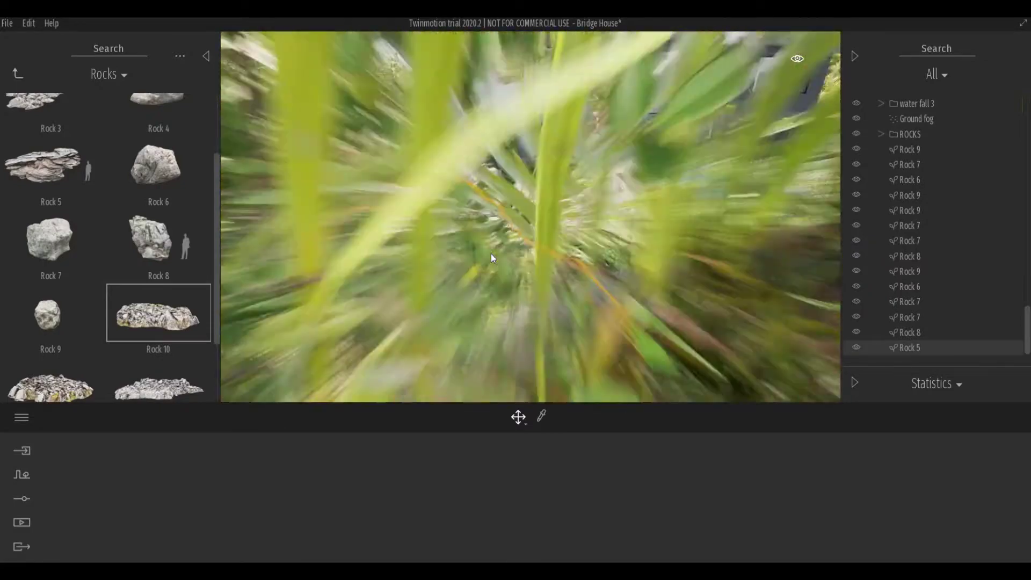
scroll(492, 240, up, 3)
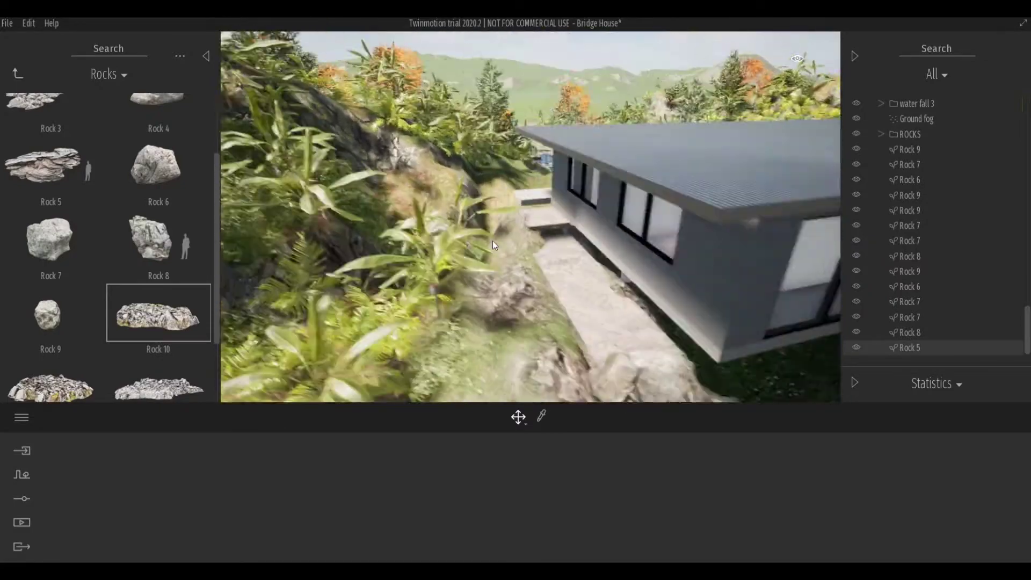
scroll(481, 211, up, 3)
scroll(503, 228, up, 3)
scroll(528, 223, up, 2)
scroll(528, 224, down, 3)
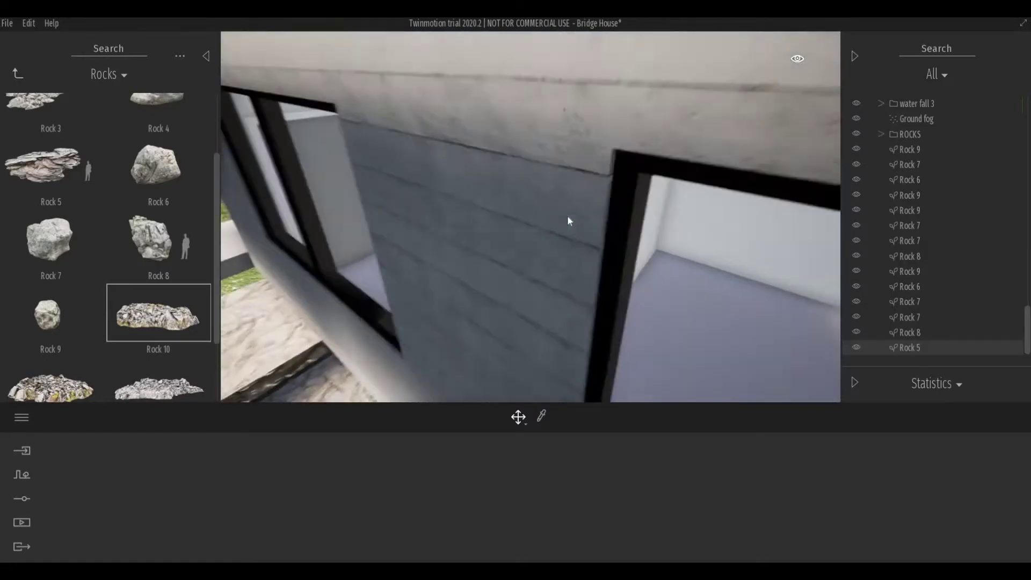
scroll(567, 215, down, 2)
scroll(596, 204, down, 2)
scroll(411, 213, down, 2)
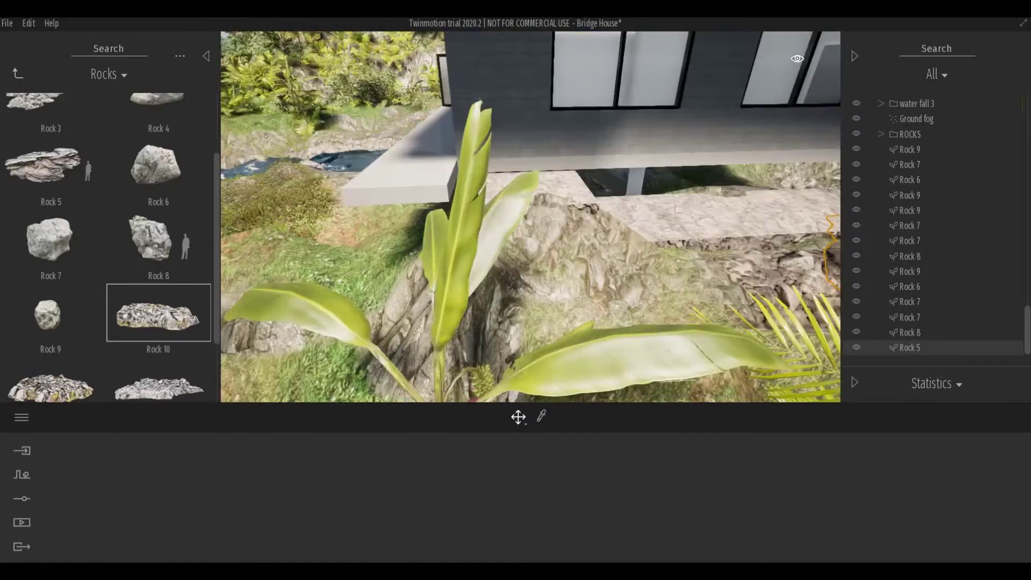
scroll(411, 213, up, 2)
scroll(406, 213, down, 2)
scroll(395, 208, down, 2)
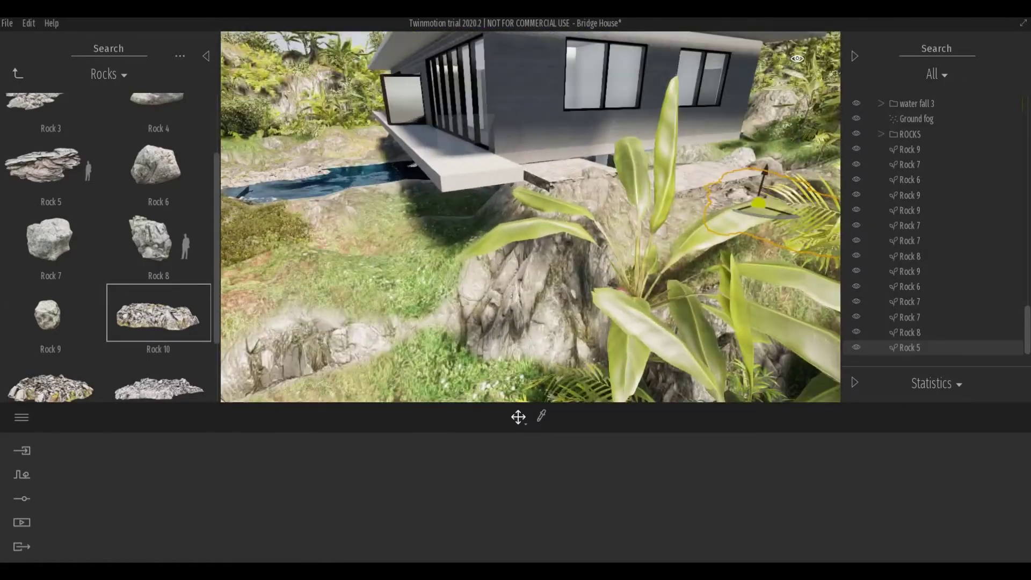
scroll(500, 183, up, 3)
scroll(604, 158, up, 2)
scroll(604, 157, up, 3)
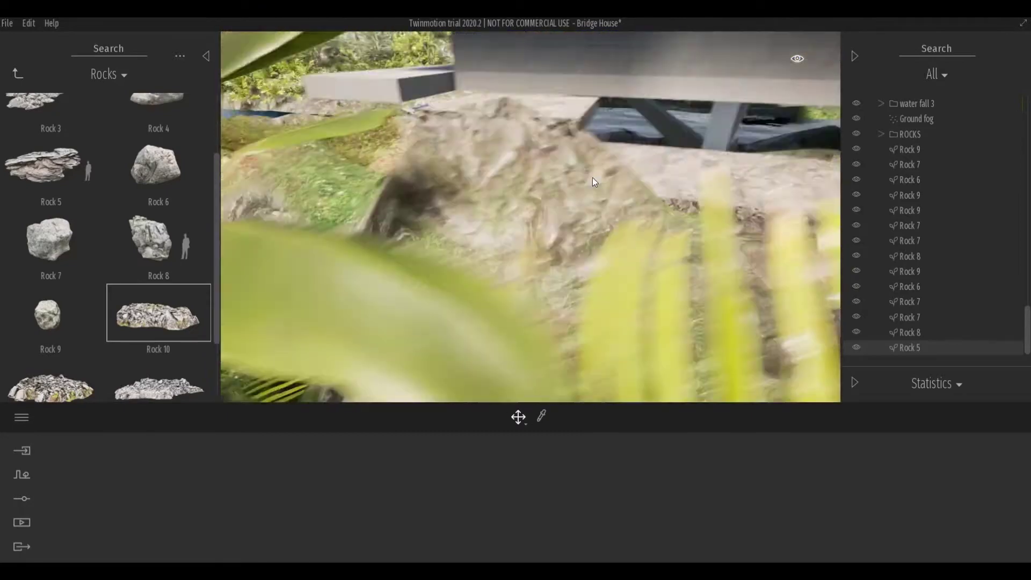
scroll(592, 177, up, 2)
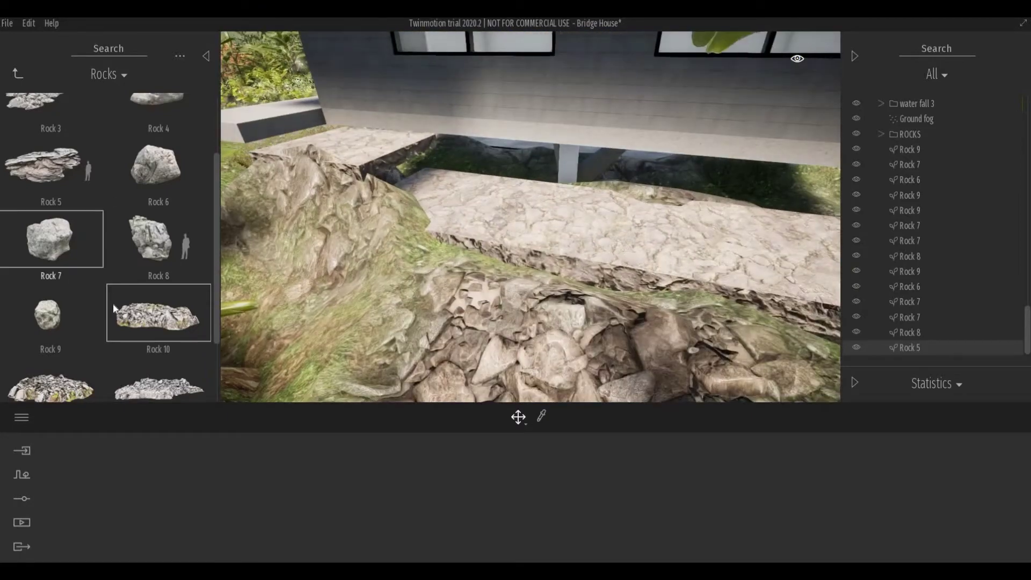
- Place Rock 11 and Rock 12 slabs along the stone path
drag(259, 241, 295, 280)
scroll(160, 305, down, 2)
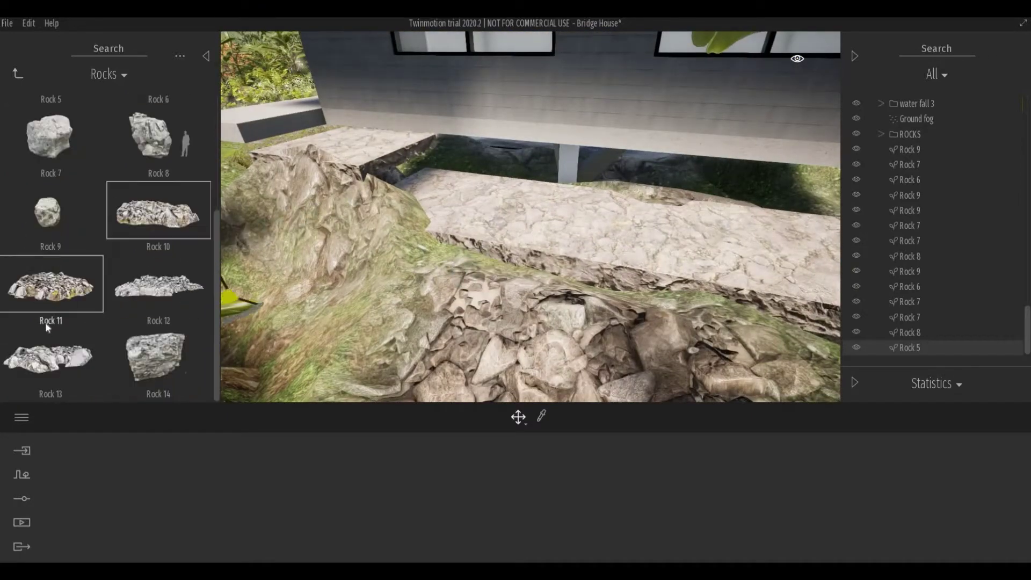
mouse_move(45, 323)
mouse_down()
mouse_move(347, 237)
mouse_move(582, 276)
mouse_up()
click(466, 298)
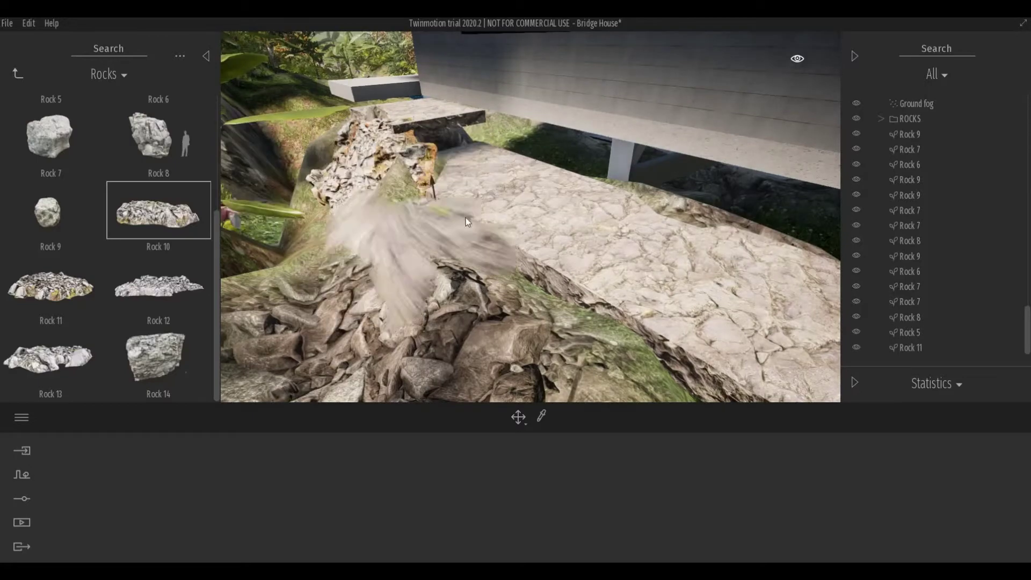
mouse_move(422, 273)
mouse_down()
mouse_move(422, 224)
mouse_move(429, 237)
mouse_move(224, 302)
mouse_up()
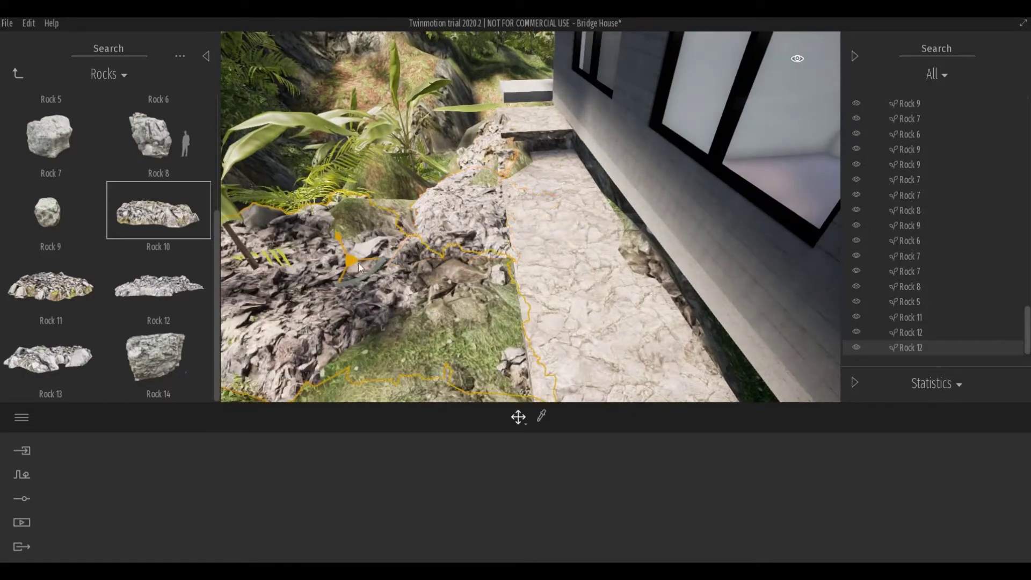
mouse_move(354, 277)
mouse_down()
mouse_move(551, 266)
mouse_move(532, 269)
mouse_up()
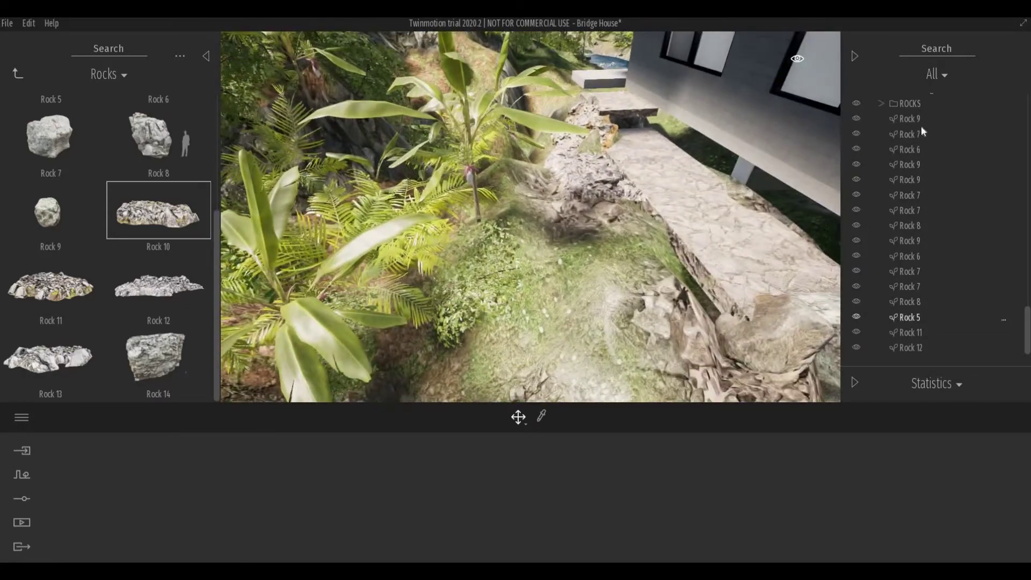
- Select Rock 9 through Rock 12 in the Scene panel
click(913, 347)
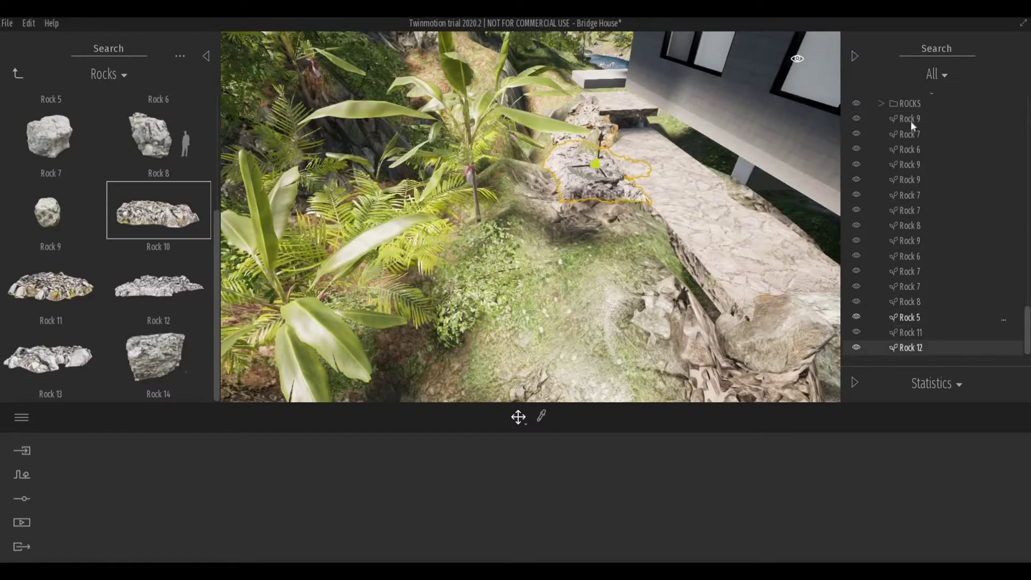
shift+click(911, 119)
scroll(914, 171, up, 3)
scroll(913, 207, up, 2)
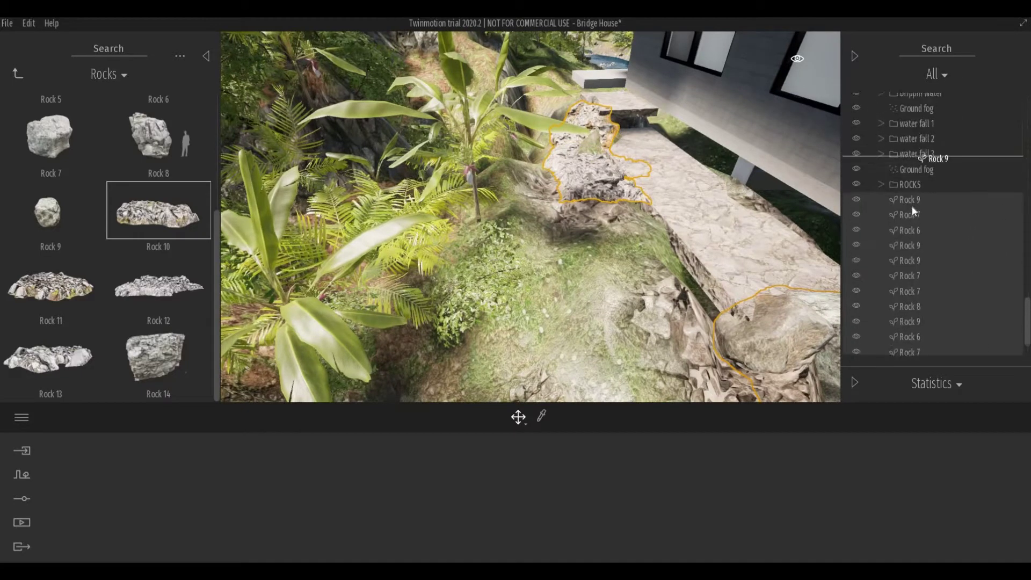
scroll(911, 202, up, 1)
- Collapse the ROCKS folder and save the Bridge House scene
click(881, 201)
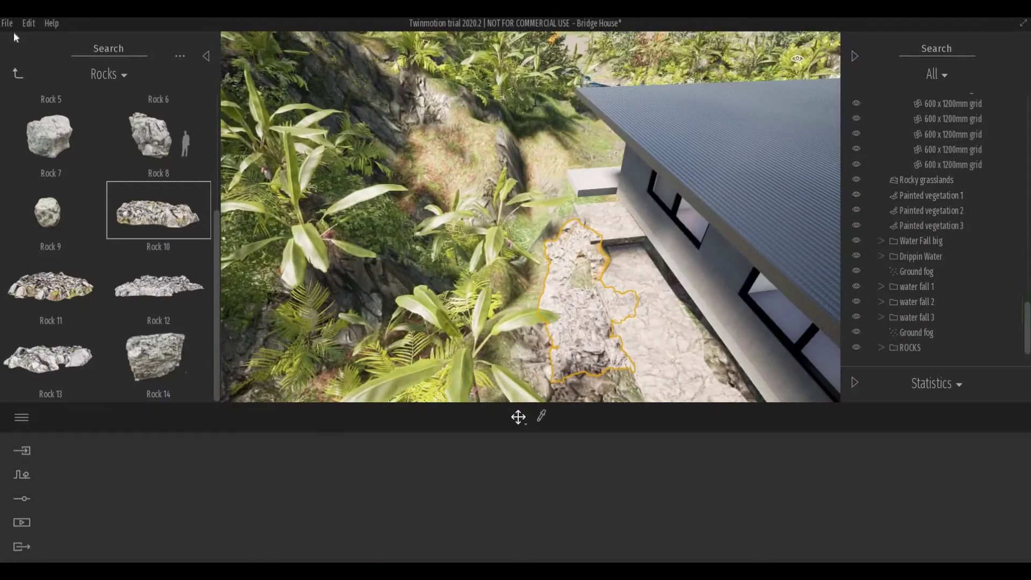
click(10, 27)
click(16, 111)
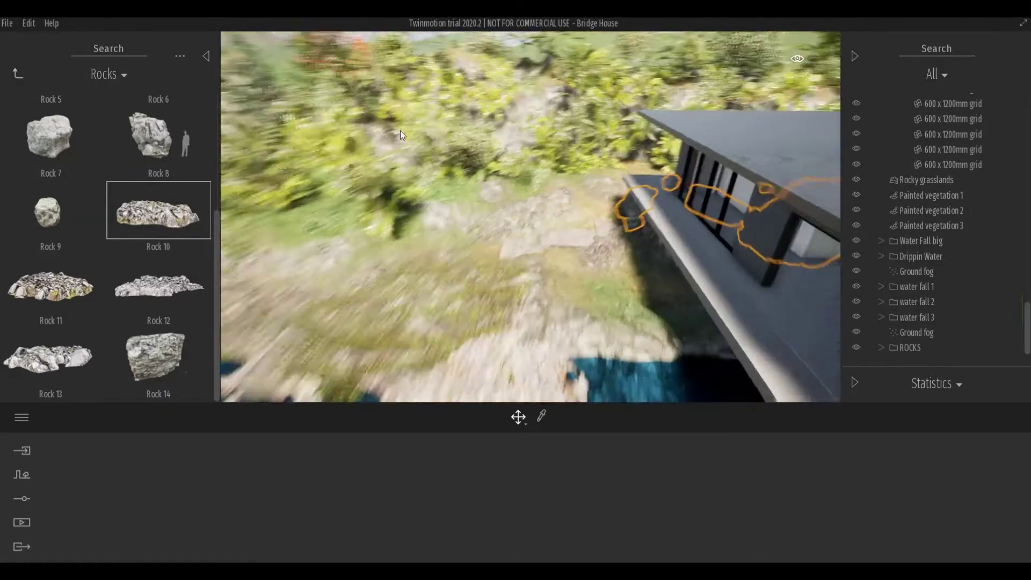
- Orbit down to the house's glass doors and hide the library panel
mouse_move(401, 130)
mouse_down()
mouse_move(486, 147)
mouse_move(553, 195)
mouse_up()
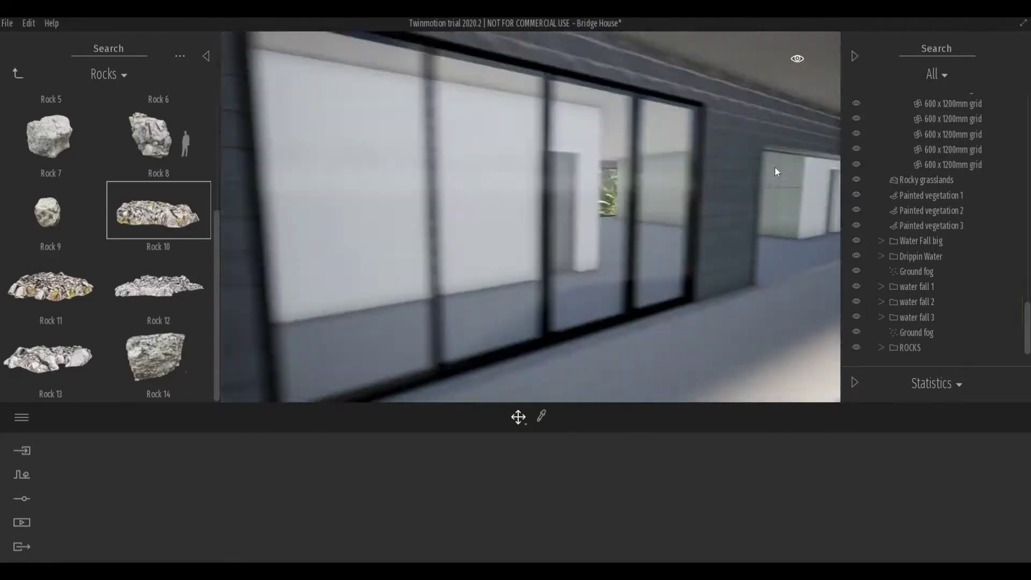
drag(775, 168, 680, 179)
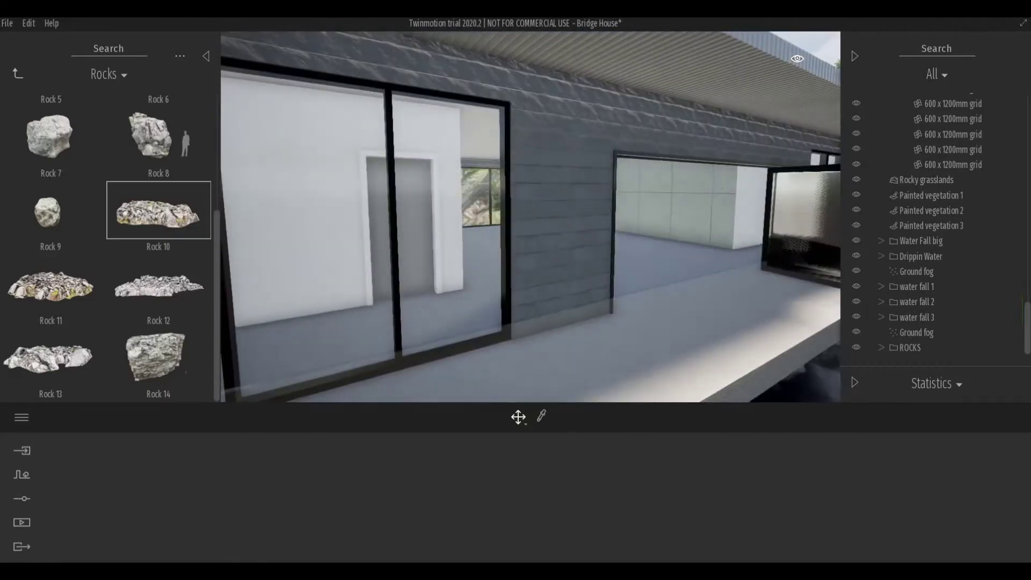
drag(669, 224, 551, 233)
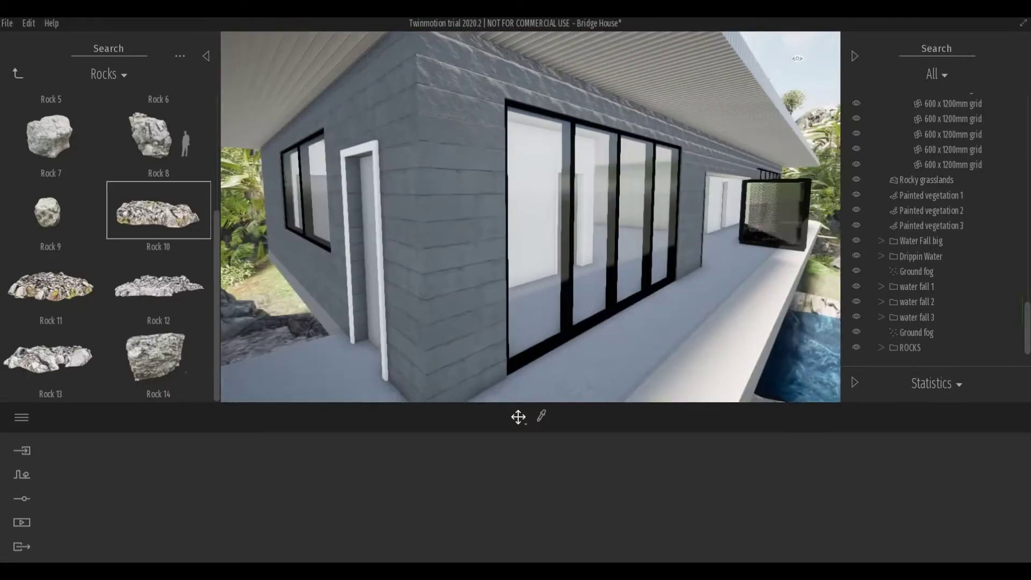
click(207, 56)
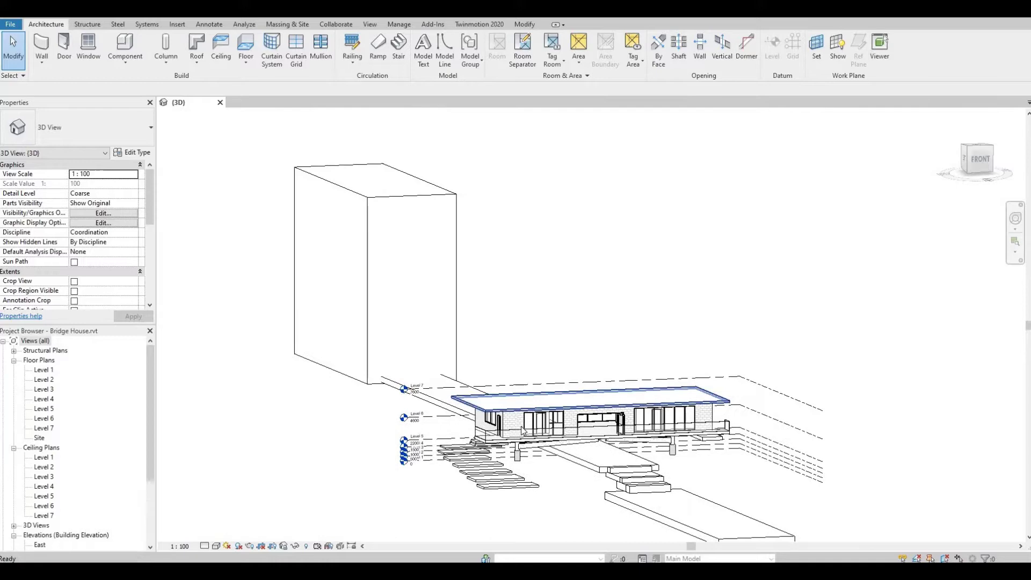
- Open the Level 6 floor plan, centre it, then open the Level 6 ceiling plan
scroll(524, 430, up, 5)
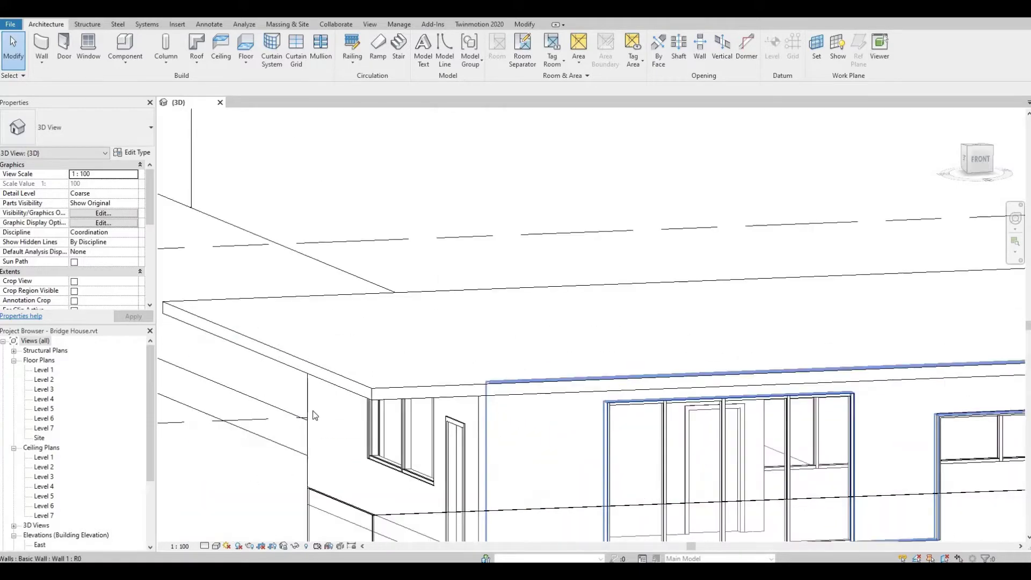
double_click(44, 419)
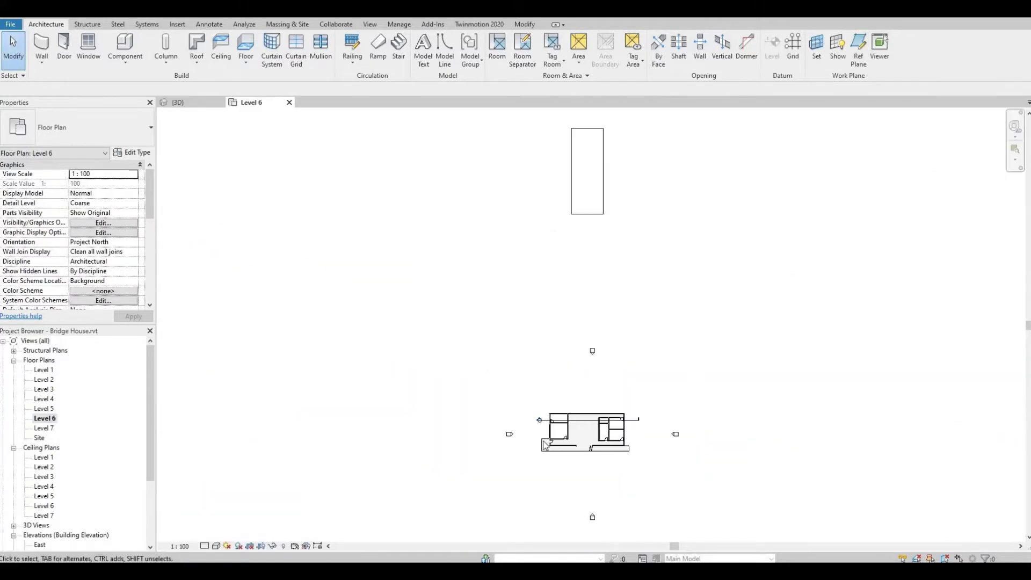
middle_drag(573, 371, 463, 332)
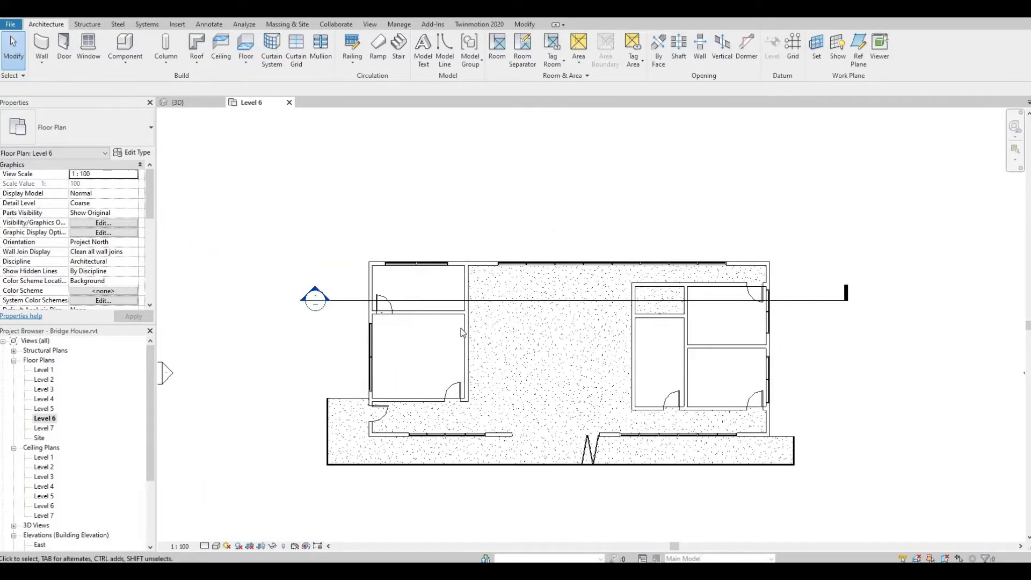
double_click(50, 507)
scroll(581, 370, up, 2)
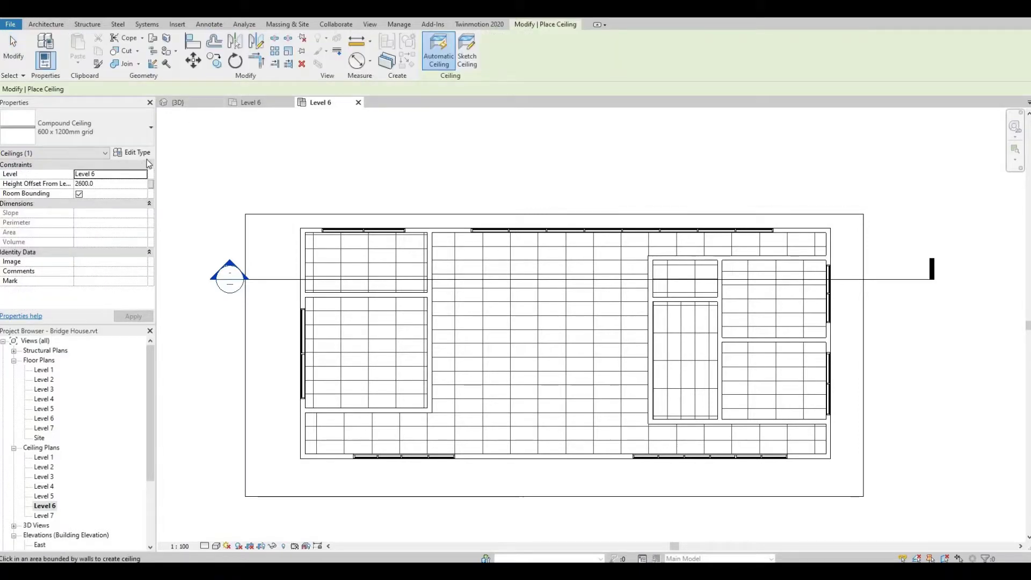
- Pick the 600 x 1200mm grid ceiling type, then start and cancel a duplicate
click(151, 127)
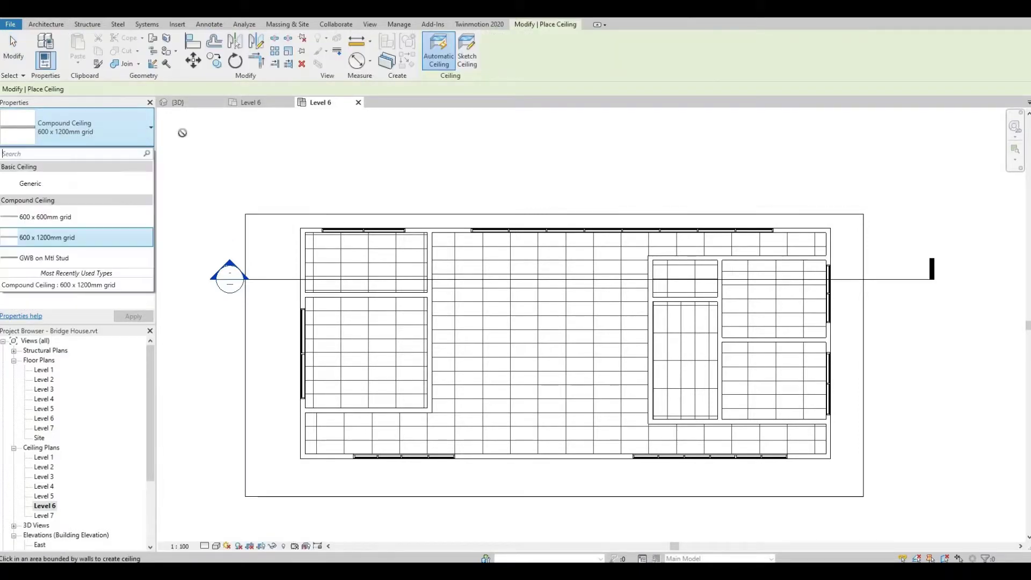
click(215, 149)
key(Escape)
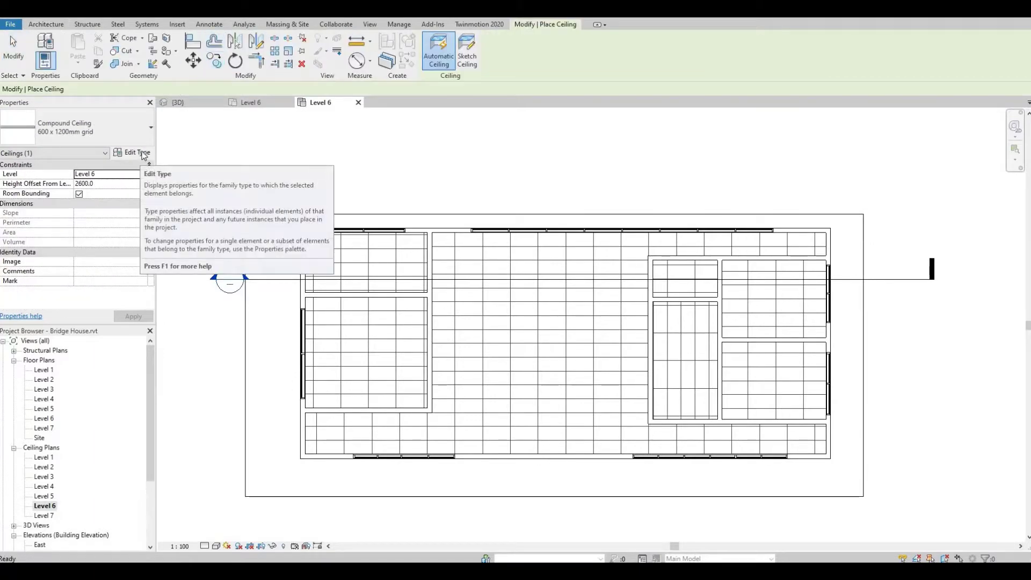
click(137, 153)
click(713, 193)
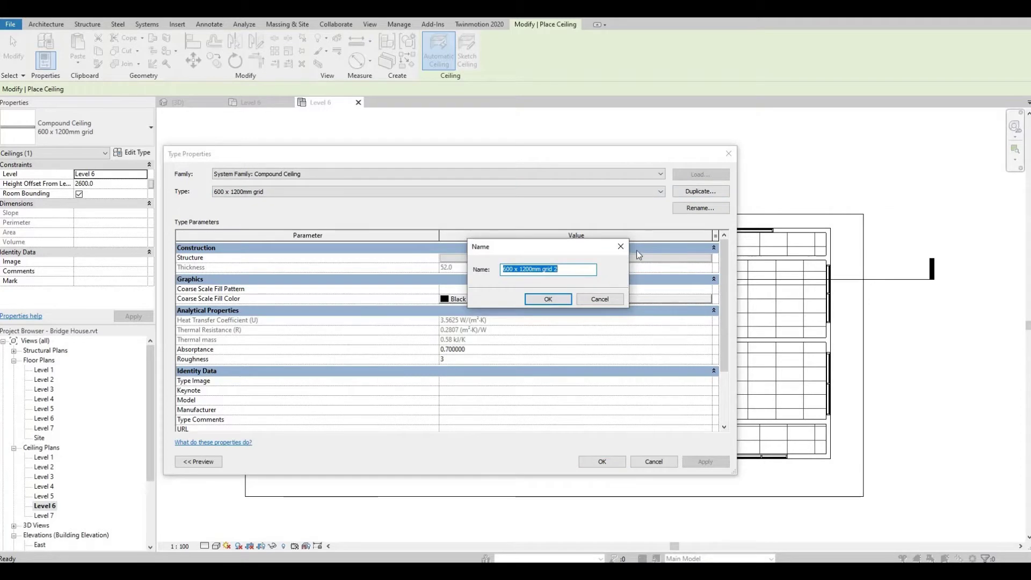
key(Escape)
key(Escape)
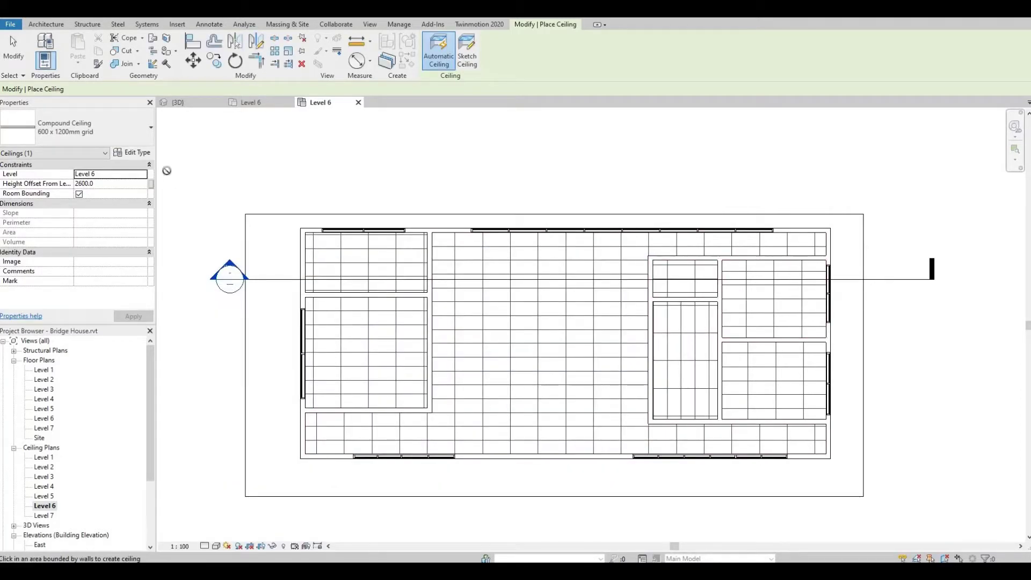
click(137, 152)
key(Escape)
key(Escape)
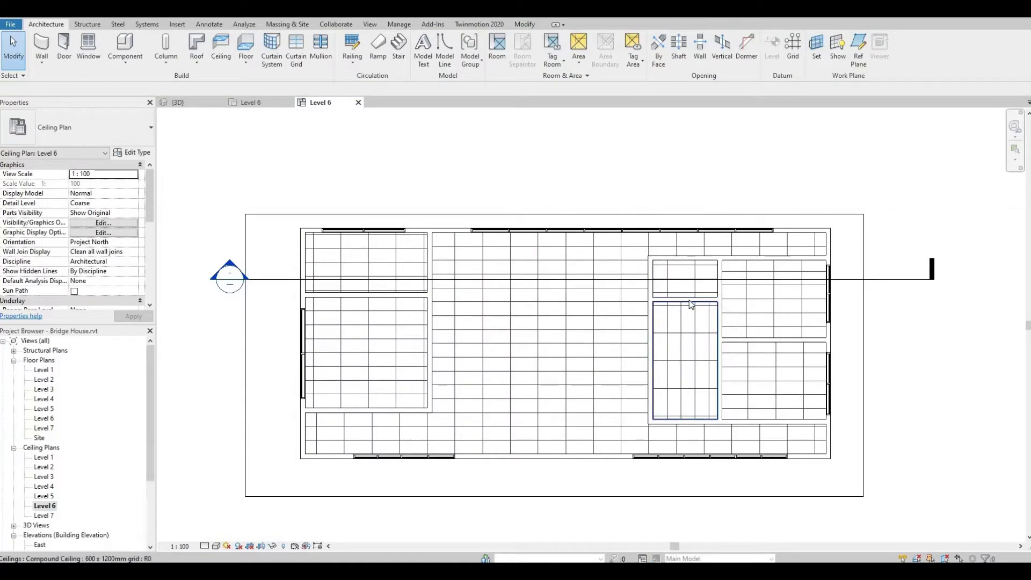
- Check an existing ceiling's type, then duplicate the ceiling type as wood
click(691, 304)
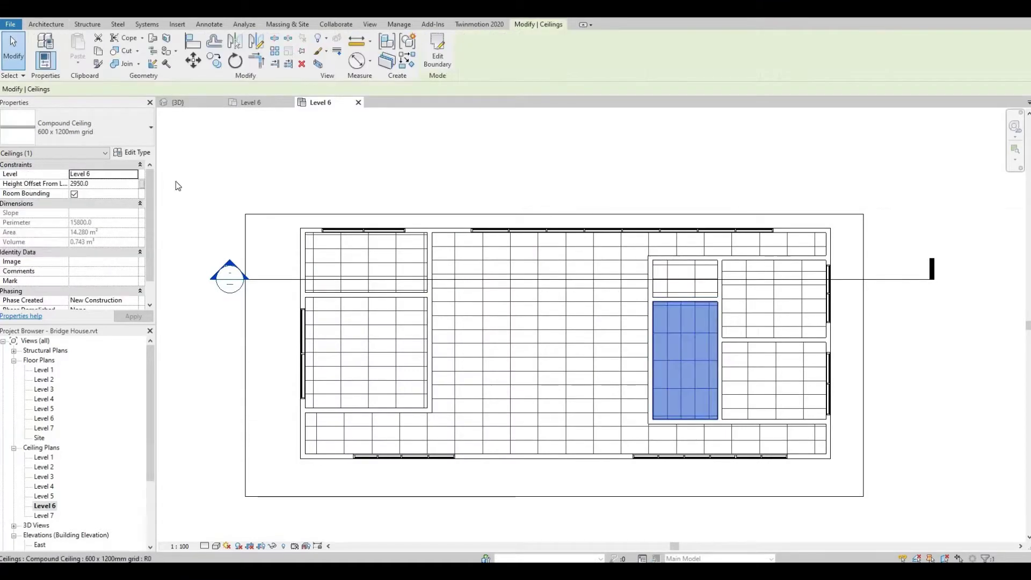
click(141, 152)
key(Escape)
key(Escape)
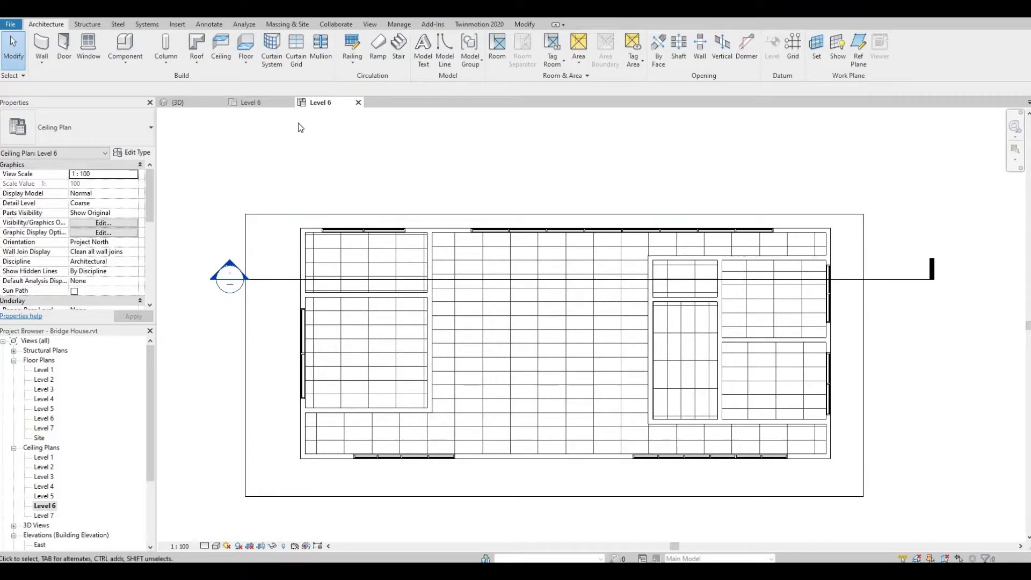
click(221, 47)
click(132, 152)
text(wood)
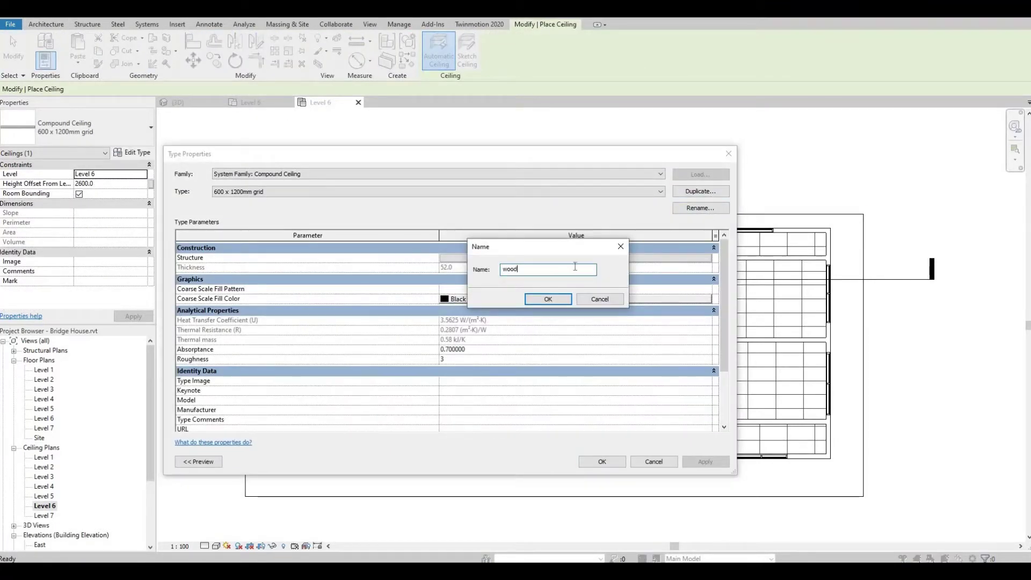
click(556, 302)
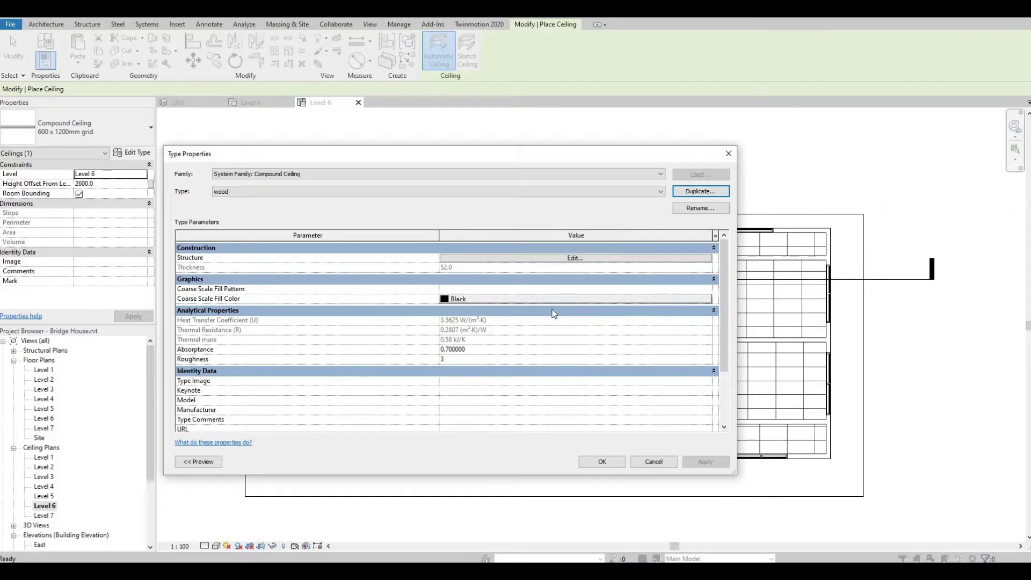
click(601, 462)
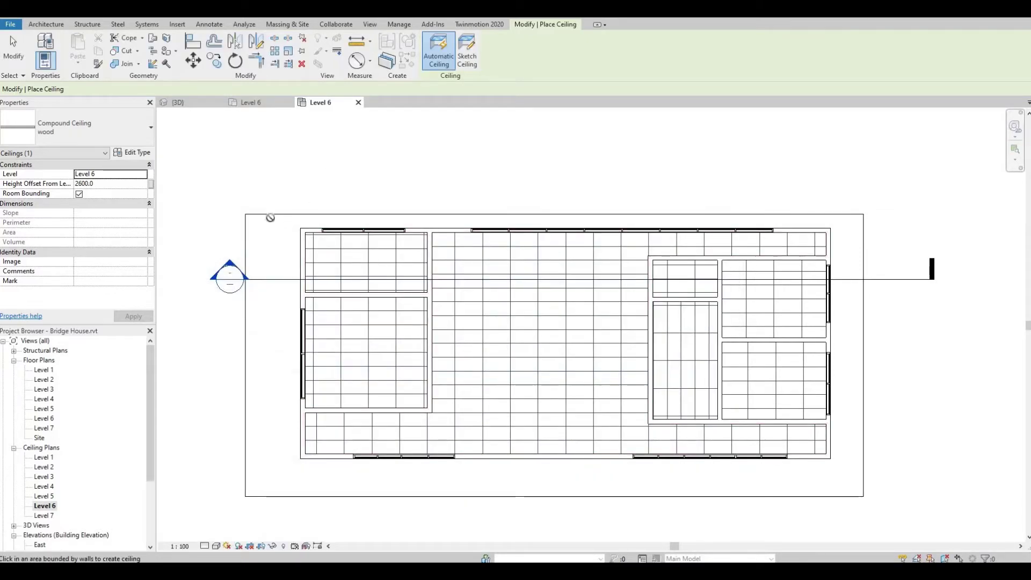
- Sketch the wood ceiling boundary by picking the outer roof edges
click(461, 67)
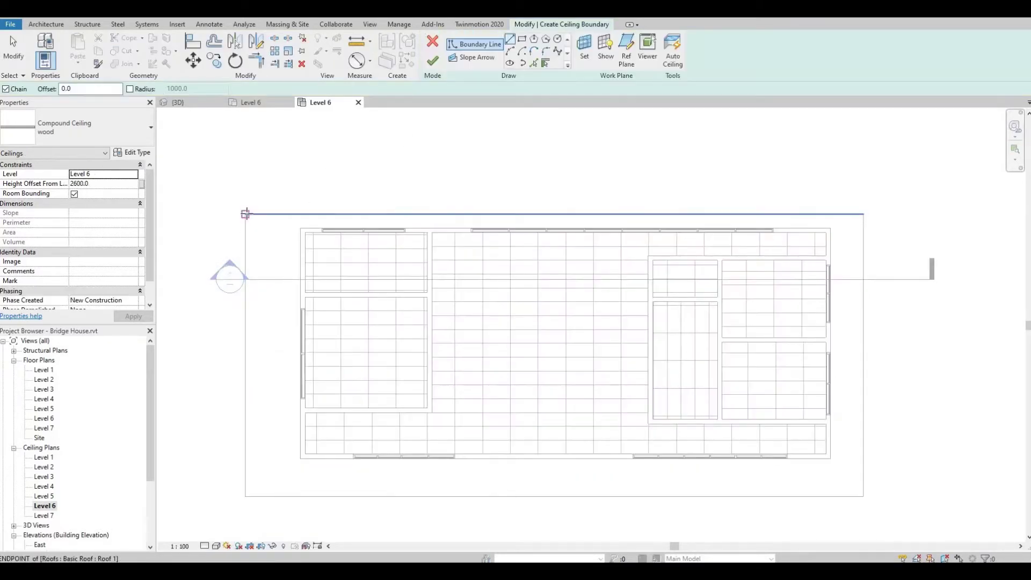
click(300, 295)
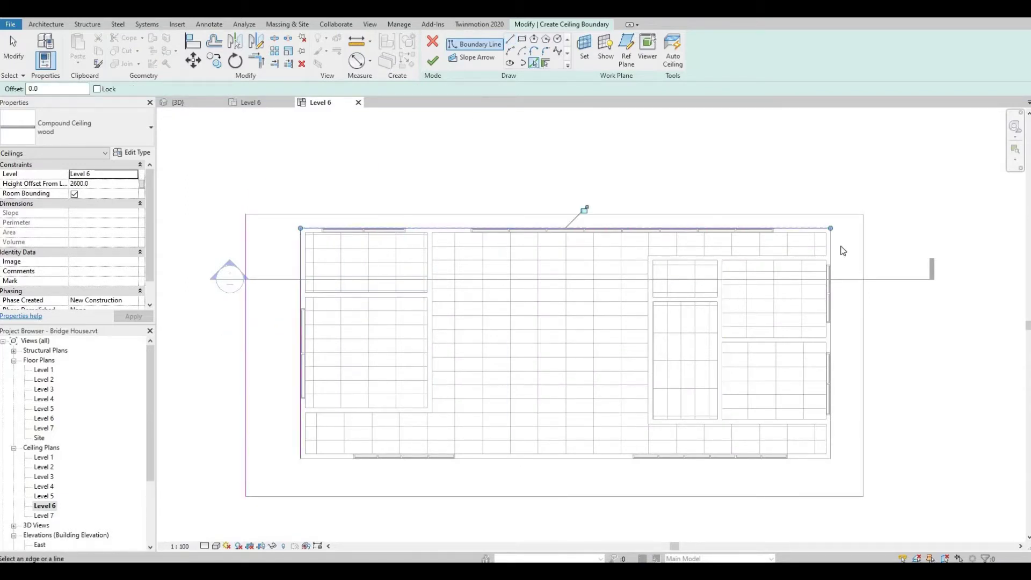
click(851, 231)
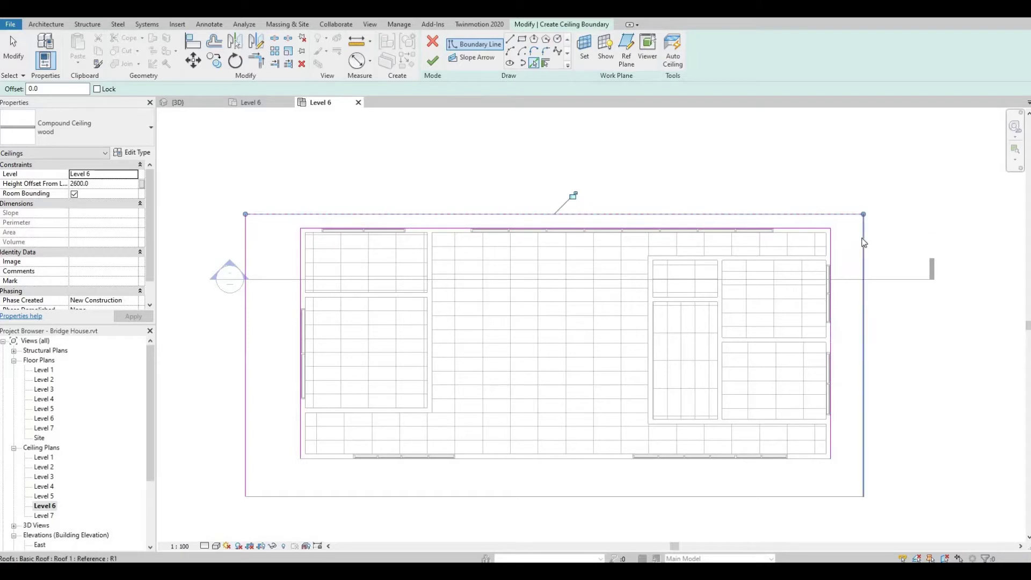
click(705, 495)
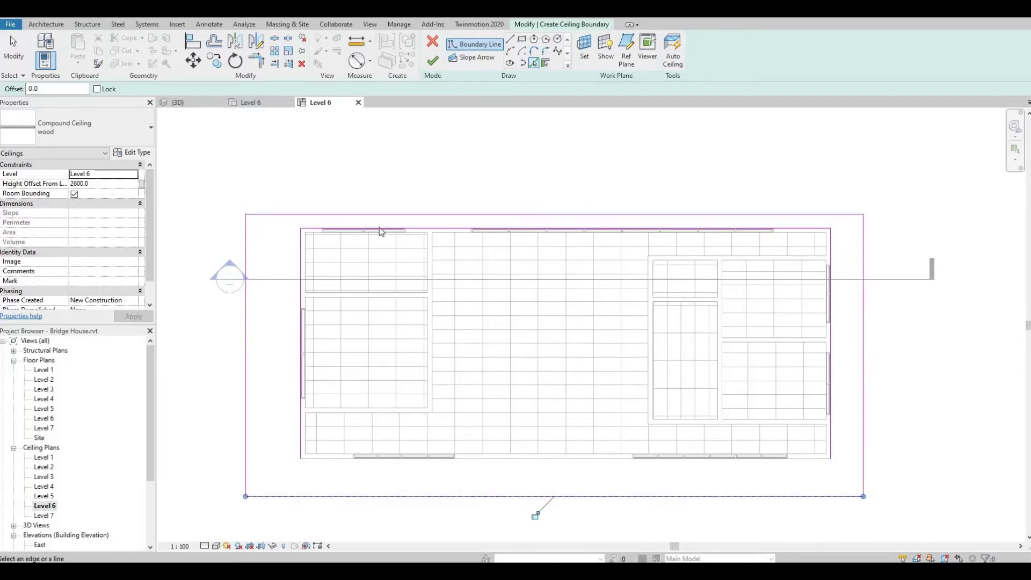
click(433, 61)
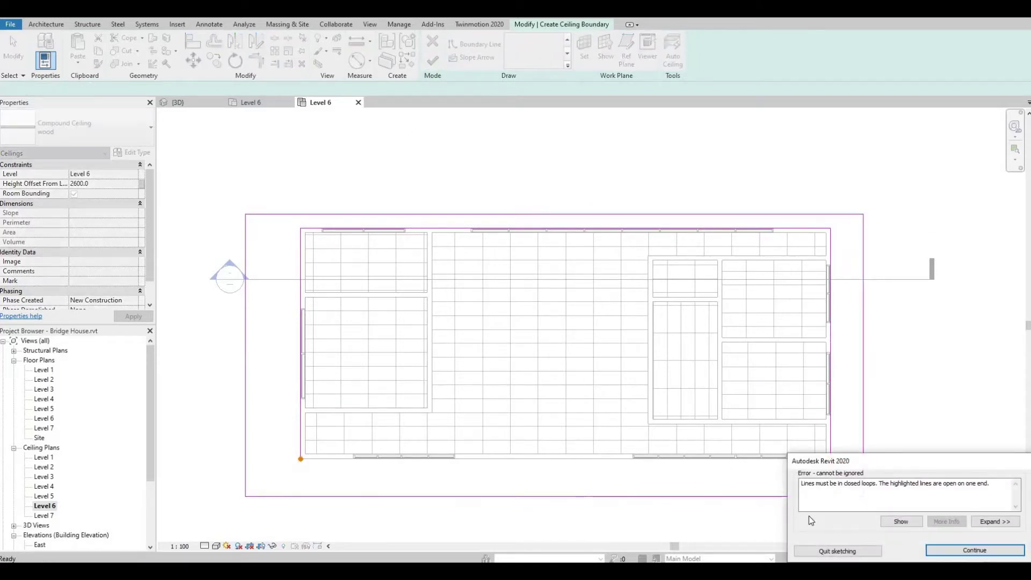
click(989, 548)
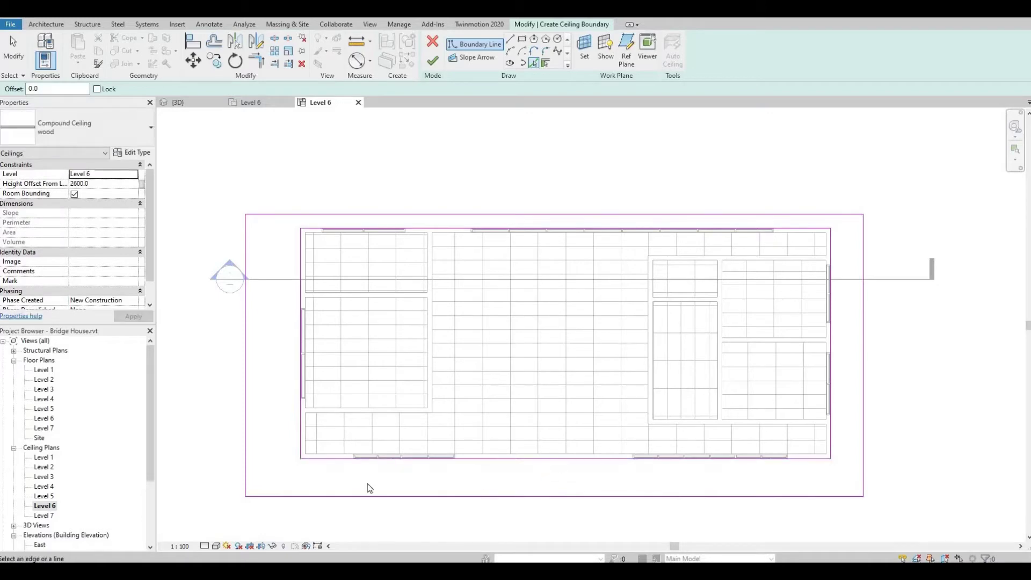
- Finish the wood ceiling sketch and move the section line down across the lower eave
key(Escape)
key(a)
key(l)
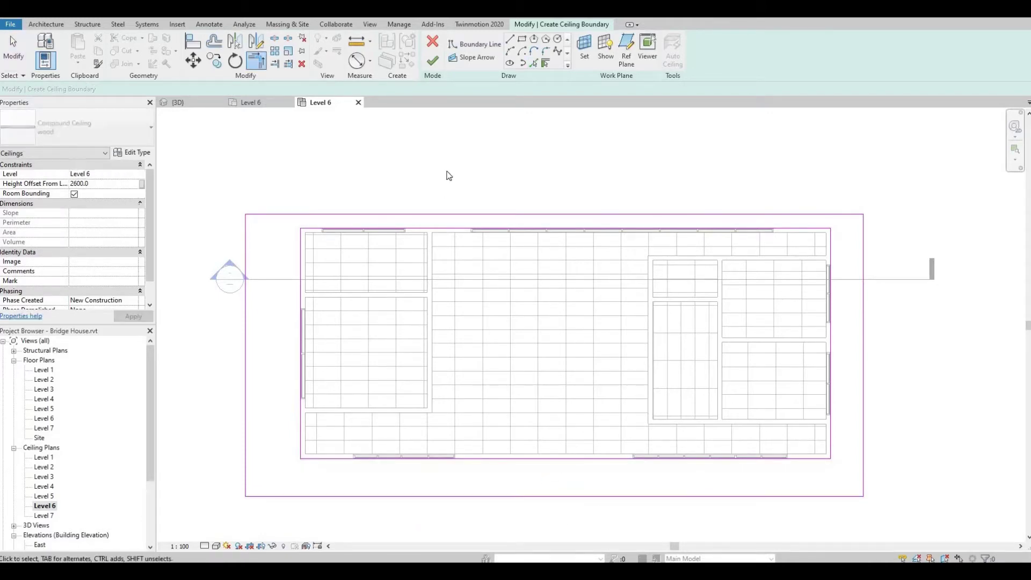
key(Escape)
click(433, 61)
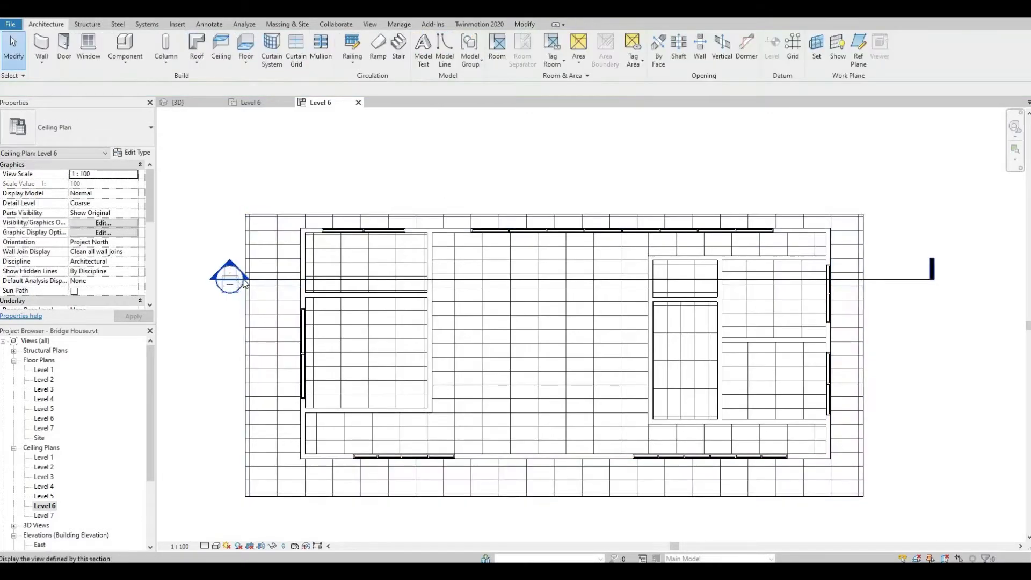
drag(263, 283, 204, 482)
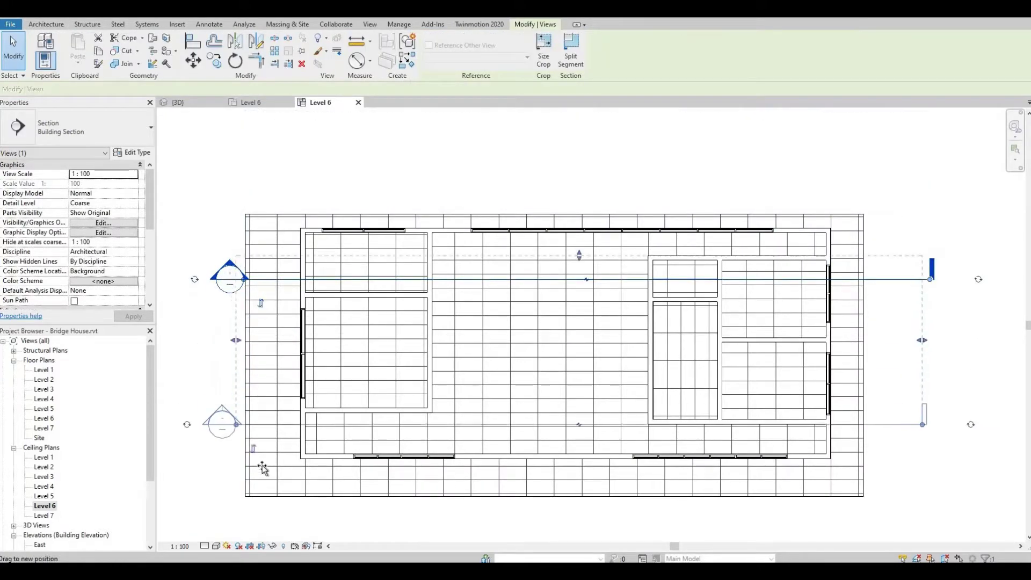
- In Section 1, align the wood ceiling to the roof underside at the eave
double_click(214, 472)
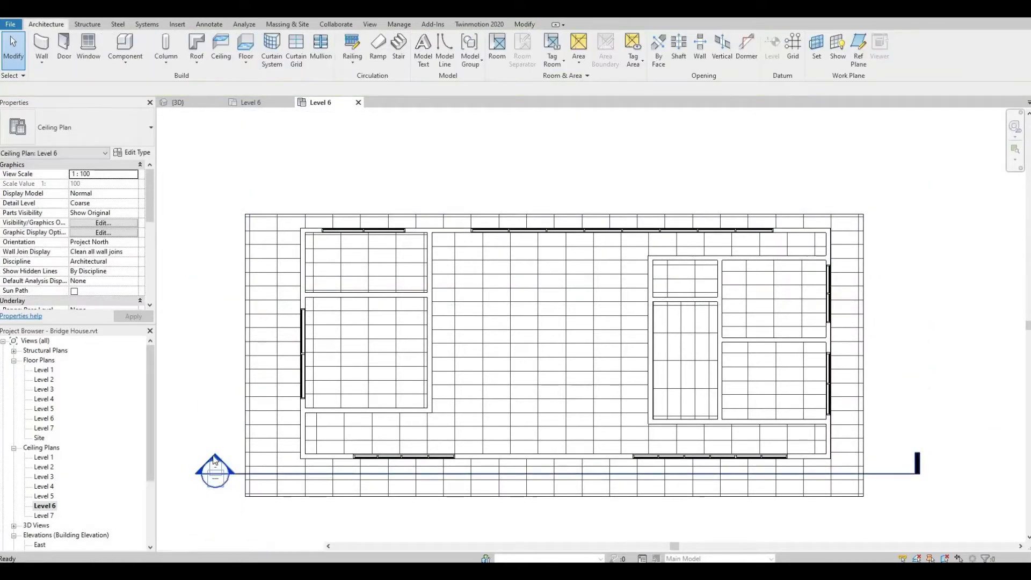
click(233, 318)
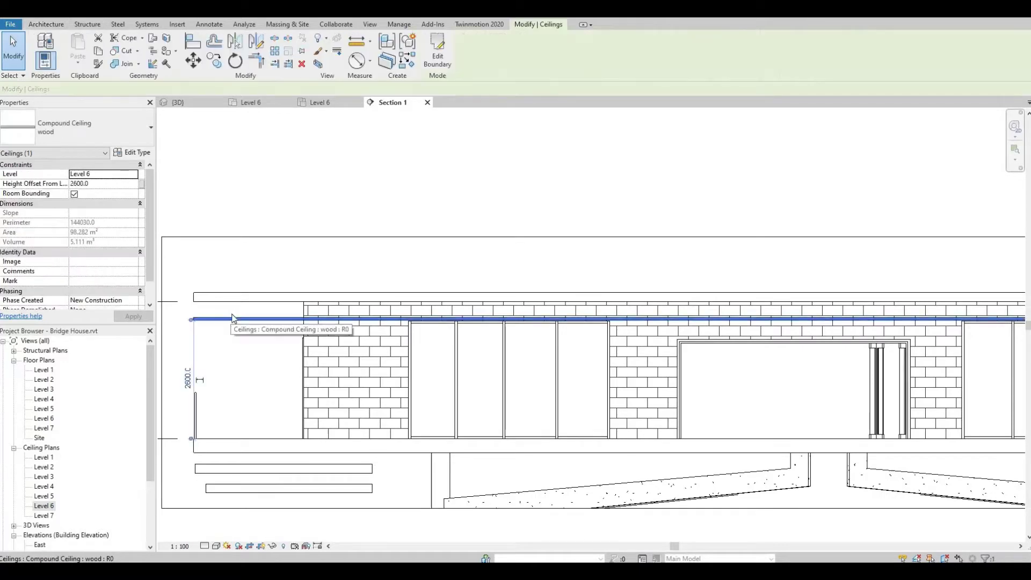
key(a)
key(l)
click(247, 320)
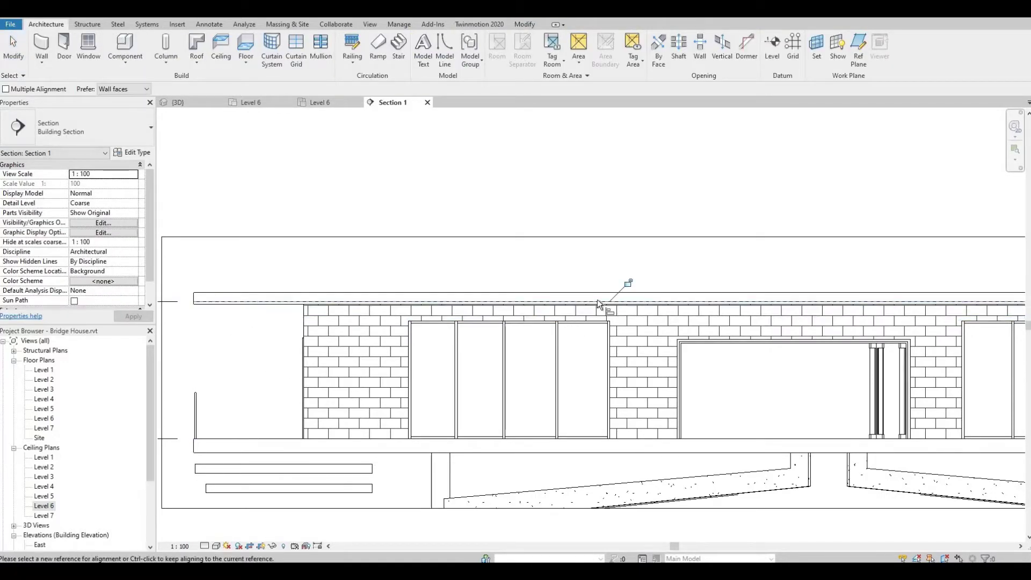
key(Escape)
scroll(541, 315, down, 3)
scroll(541, 315, down, 2)
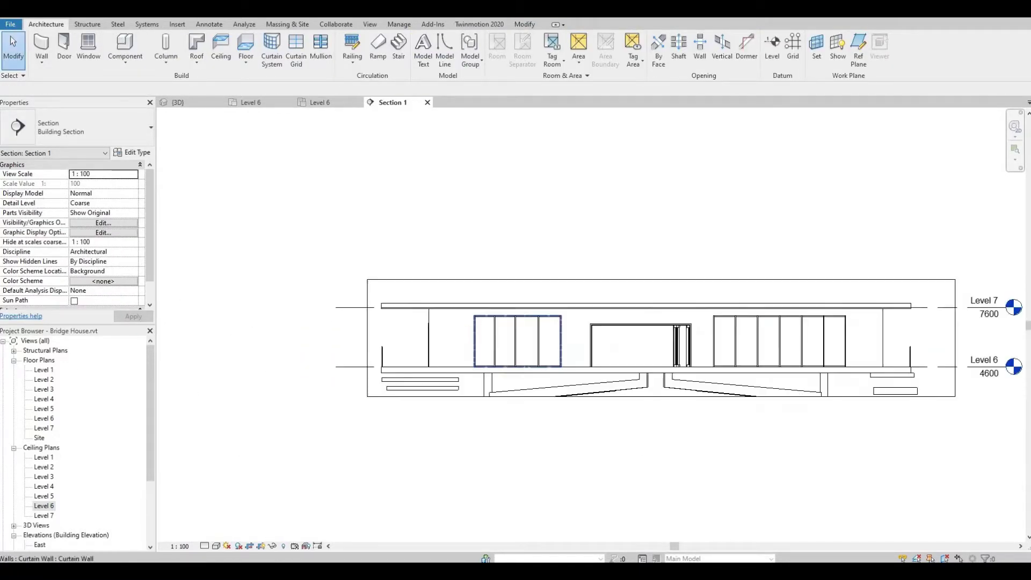
- Back in the Level 6 ceiling plan, open the outer wood ceiling's type properties
double_click(44, 506)
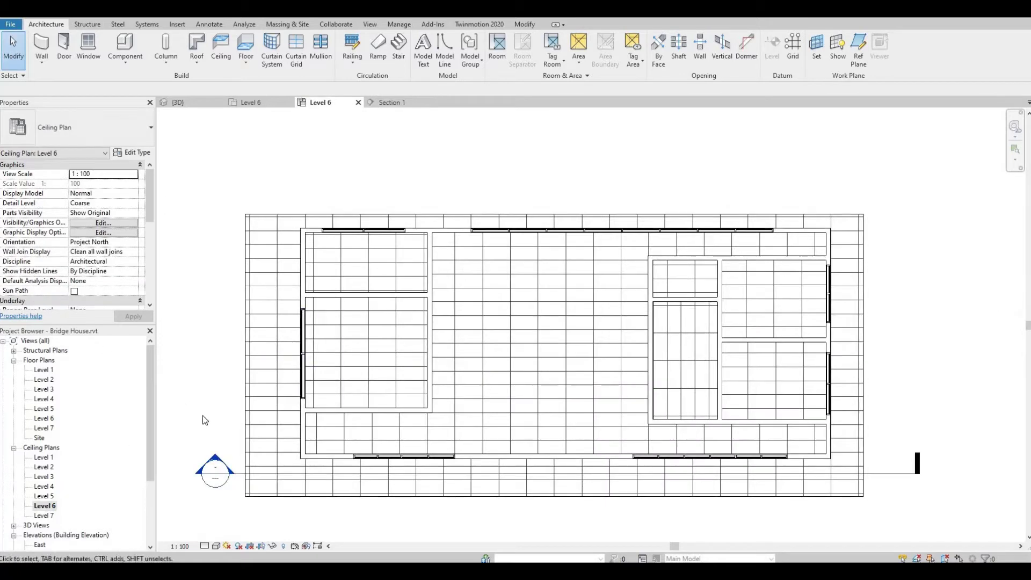
click(245, 408)
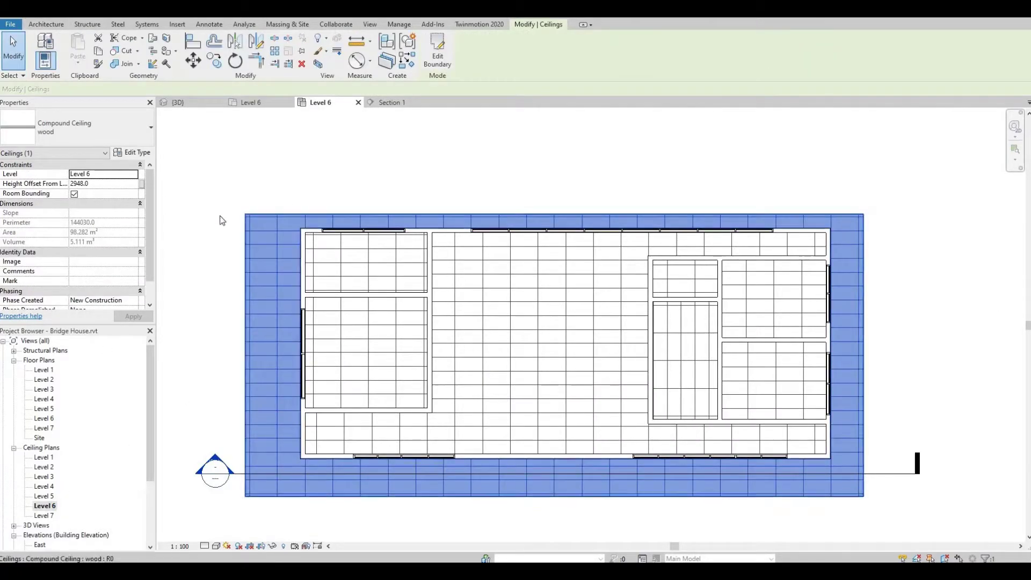
click(141, 153)
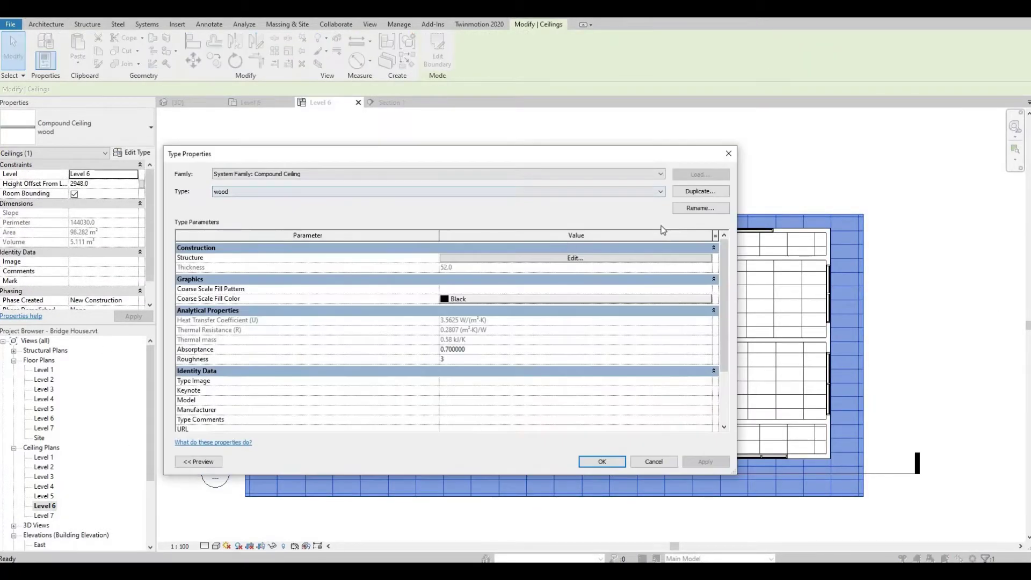
- Remove the ceiling tile finish layer from the wood ceiling type's assembly
click(698, 196)
key(Escape)
click(585, 260)
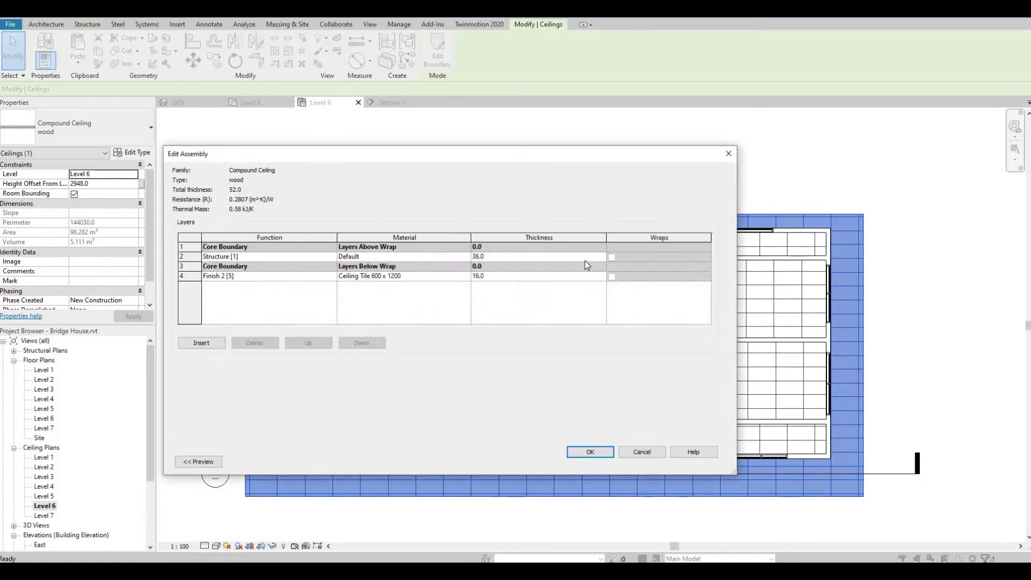
click(181, 276)
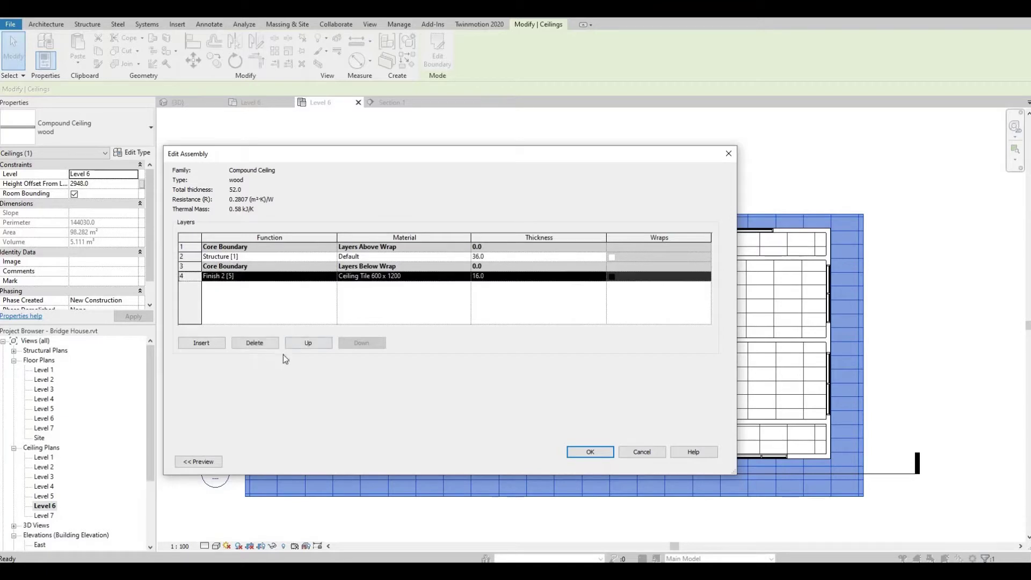
click(261, 344)
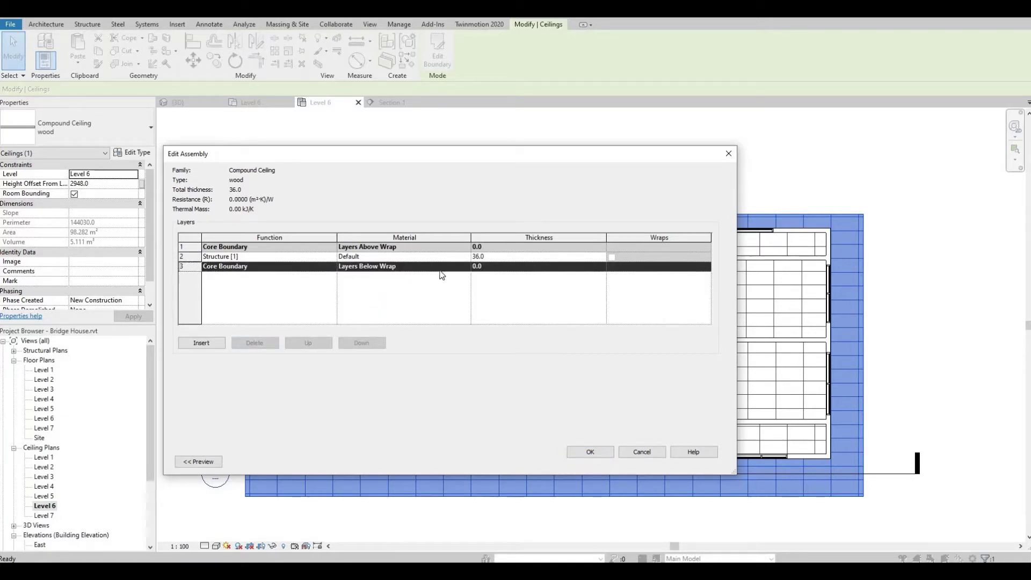
- Assign Ash from the AEC Materials Wood library to the structure layer and apply it
click(467, 257)
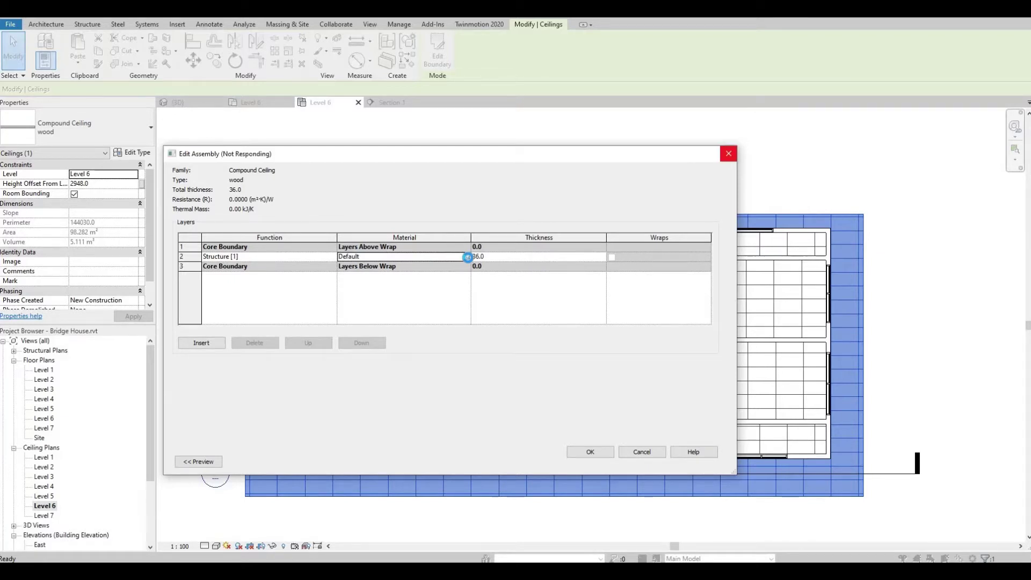
scroll(374, 326, down, 2)
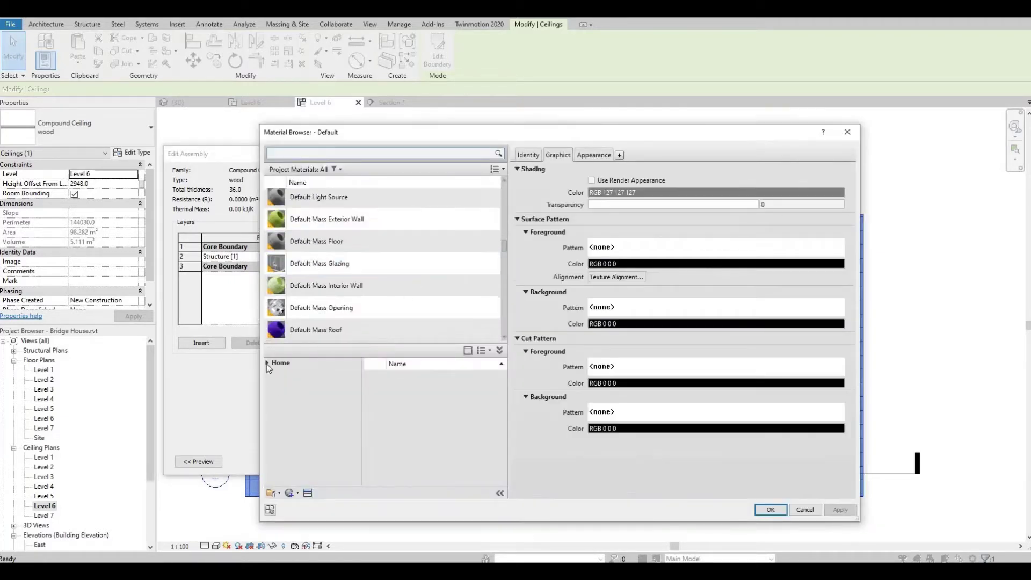
click(287, 383)
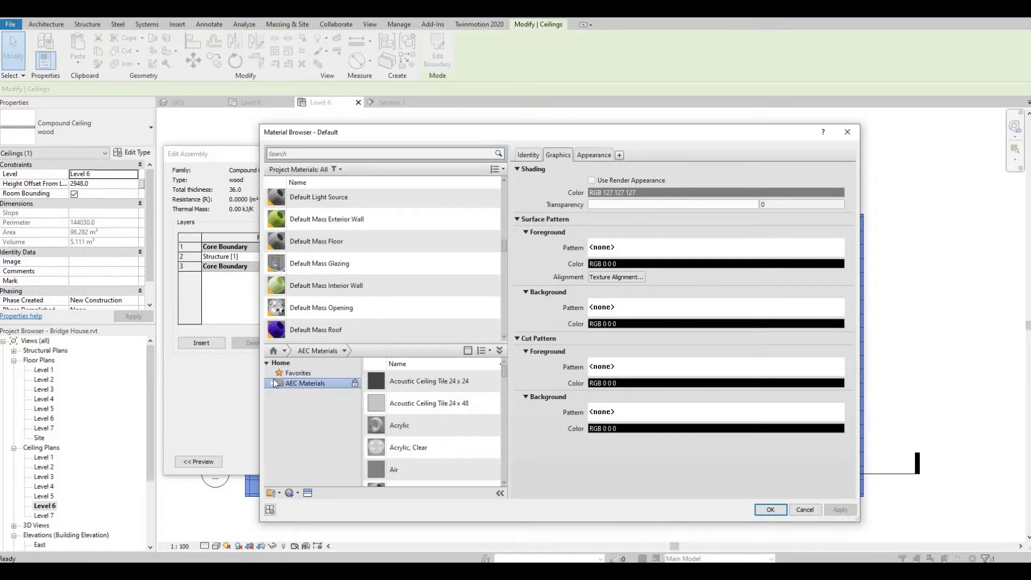
click(275, 384)
scroll(314, 429, down, 2)
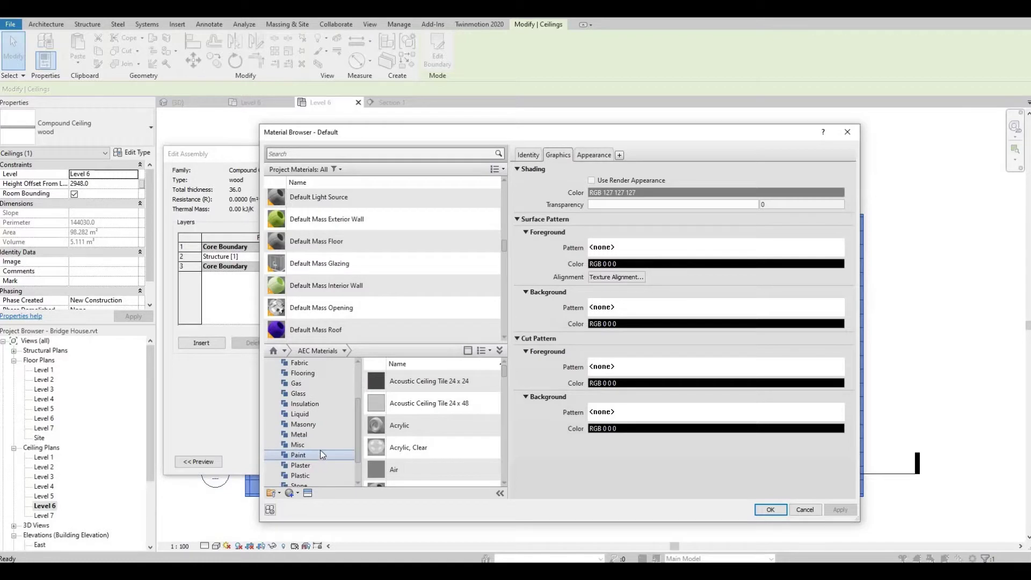
scroll(318, 462, down, 1)
click(316, 475)
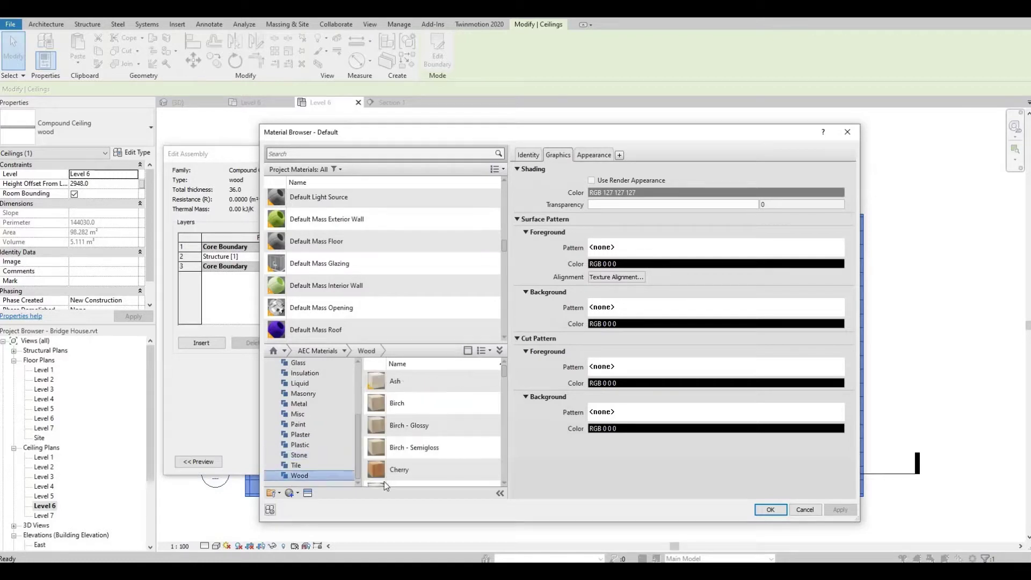
click(482, 379)
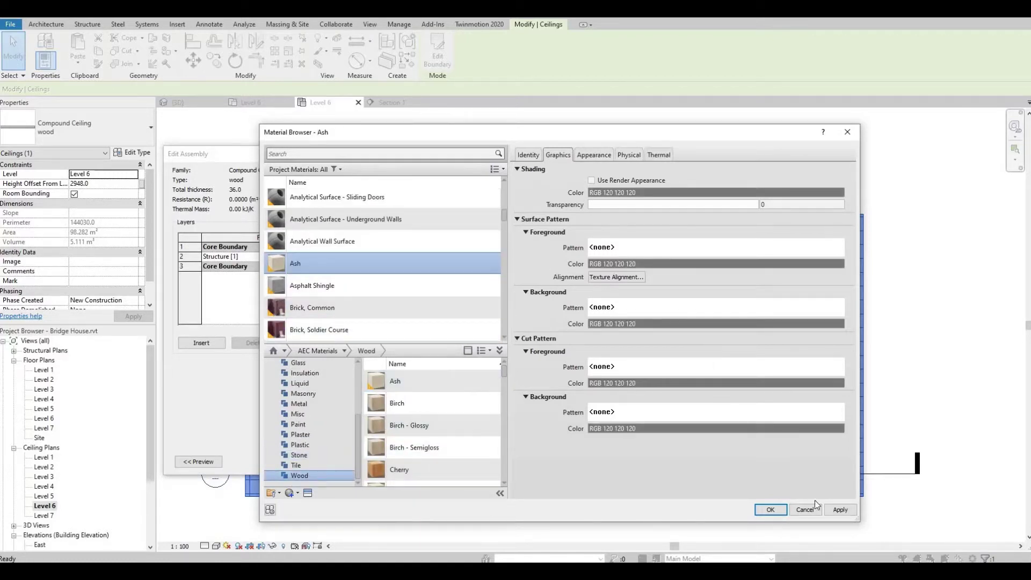
click(771, 509)
click(598, 452)
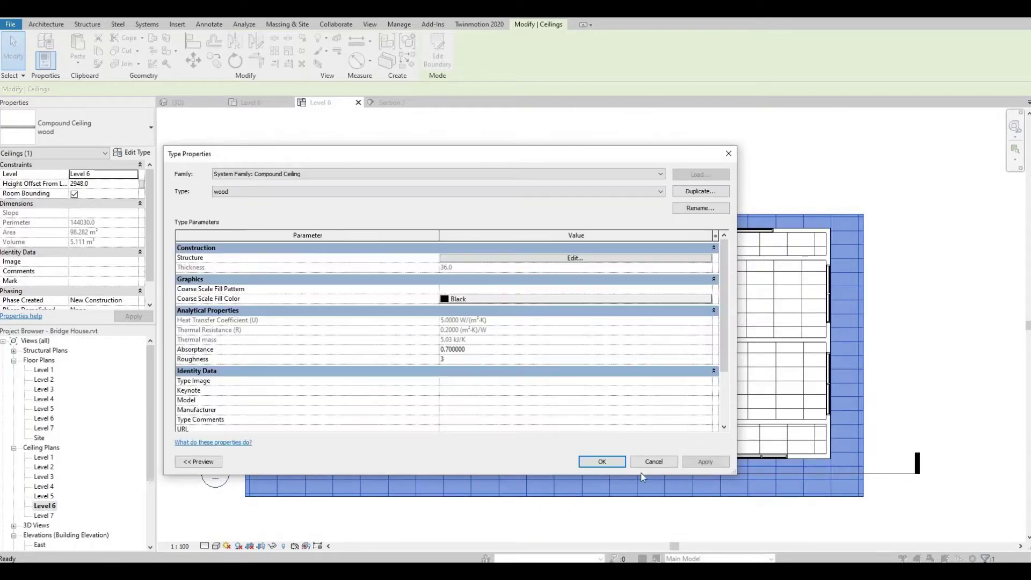
click(606, 463)
- Zoom in on the roof slab edge in Section 1, then switch to the {3D} view
click(171, 339)
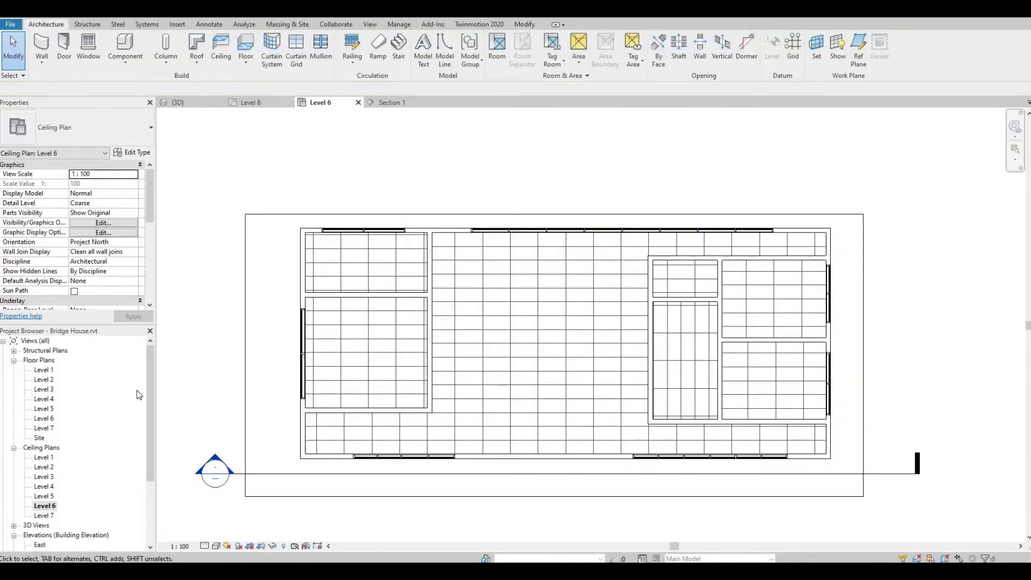
double_click(215, 472)
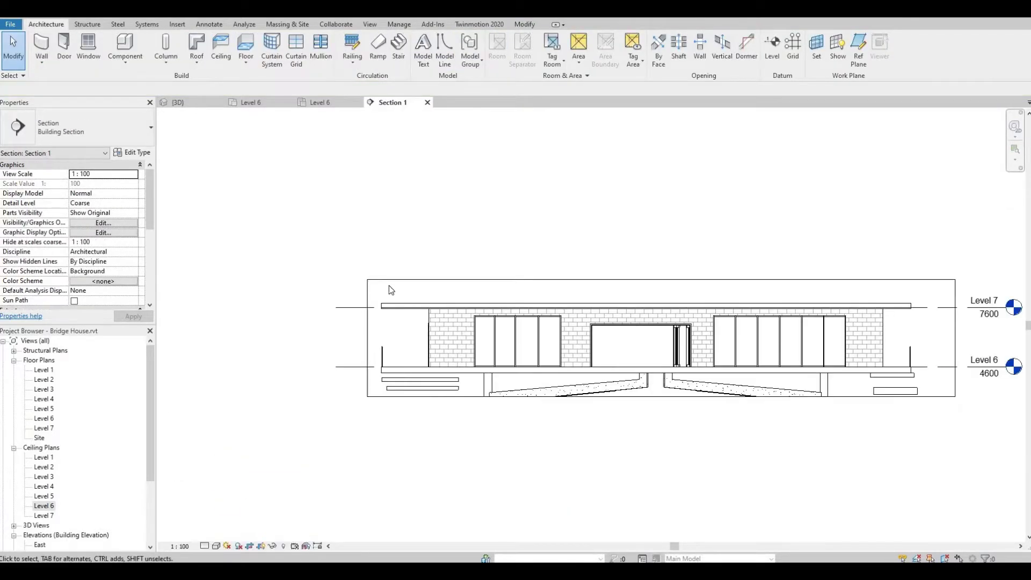
scroll(376, 339, up, 2)
scroll(377, 357, up, 1)
key(a)
key(l)
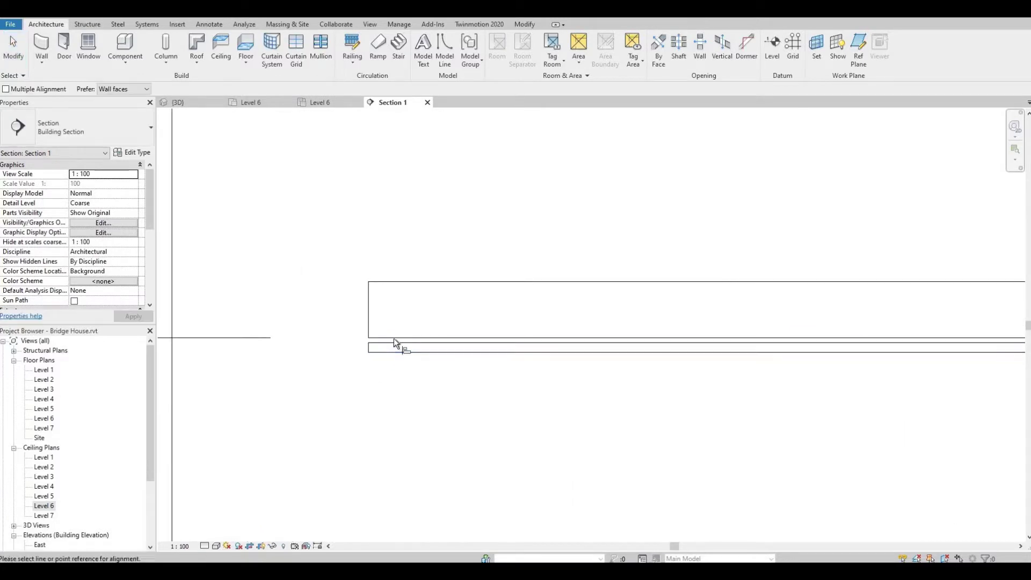
scroll(378, 364, down, 3)
key(Escape)
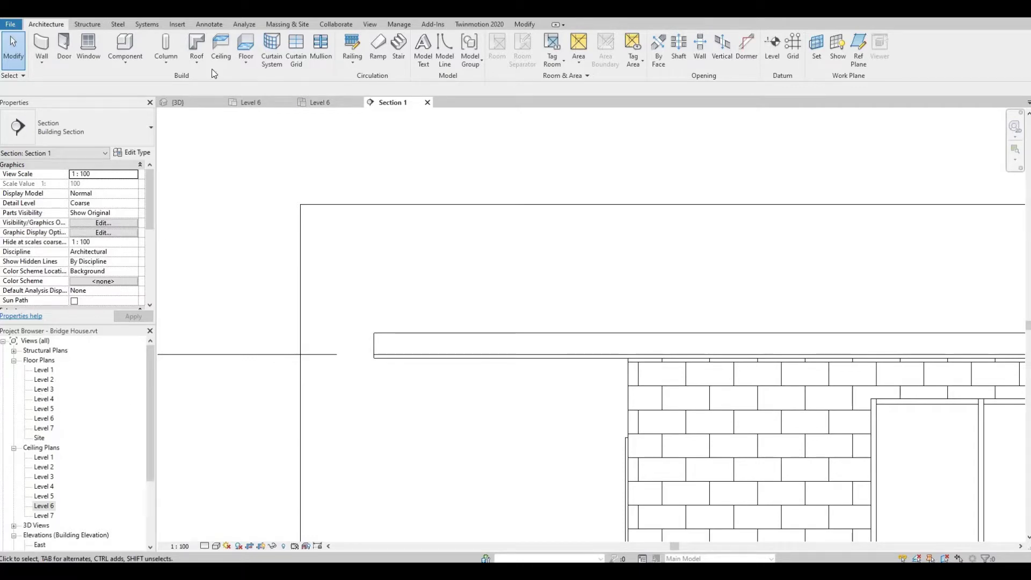
click(178, 102)
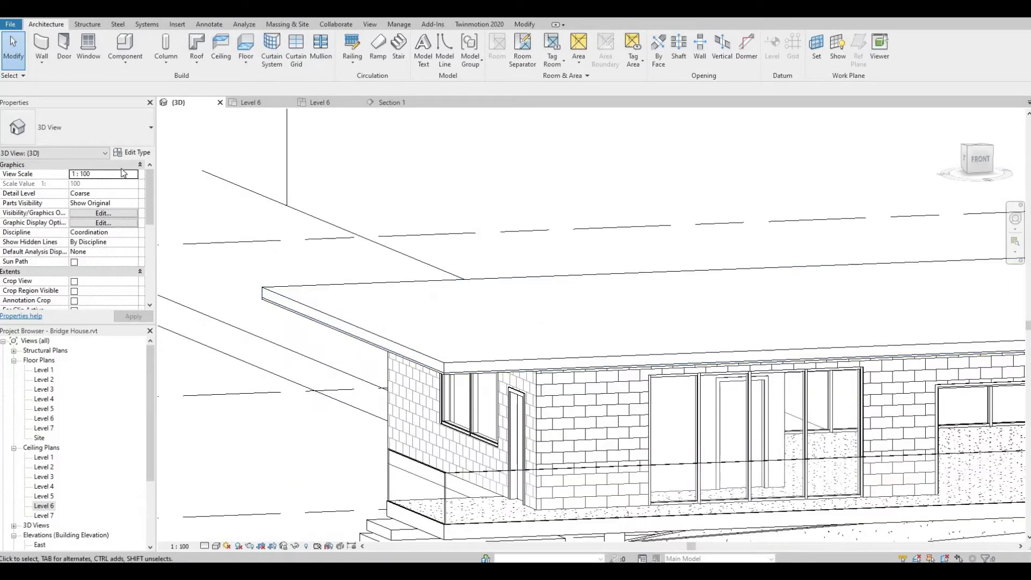
- Create a new in-place Generic Models component with the default name
click(125, 62)
click(137, 105)
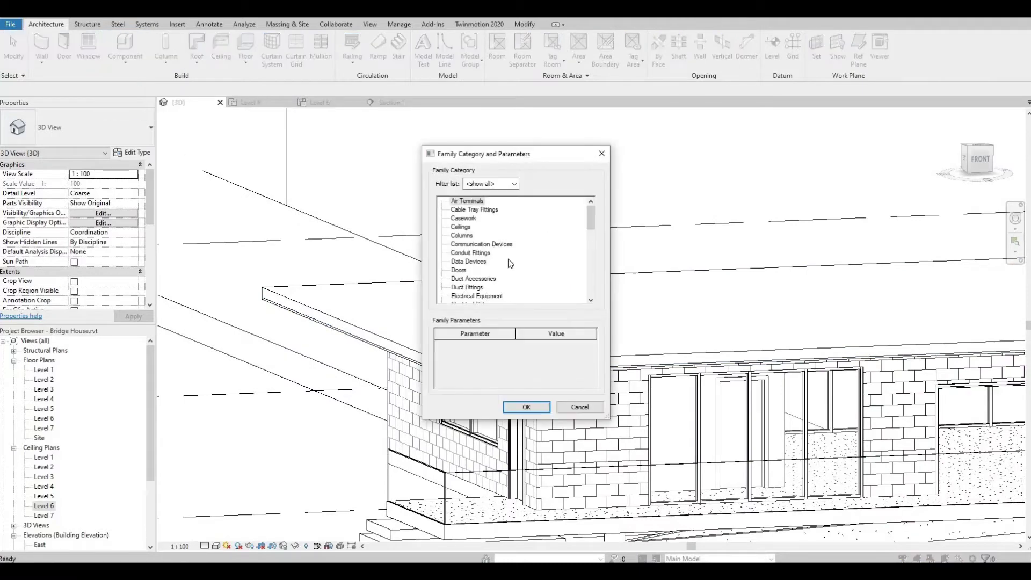
scroll(508, 259, down, 3)
scroll(509, 259, down, 2)
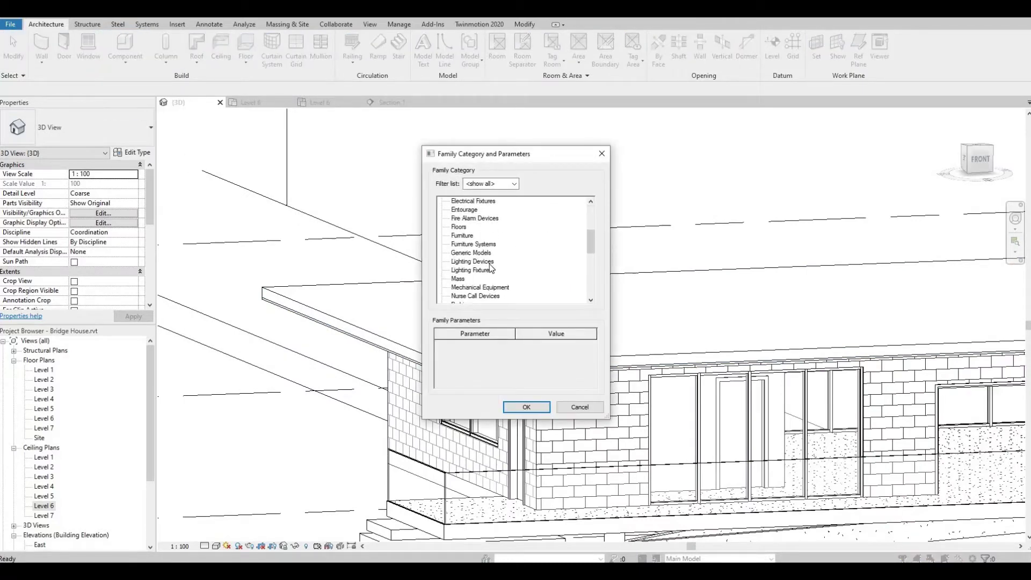
click(526, 408)
click(545, 301)
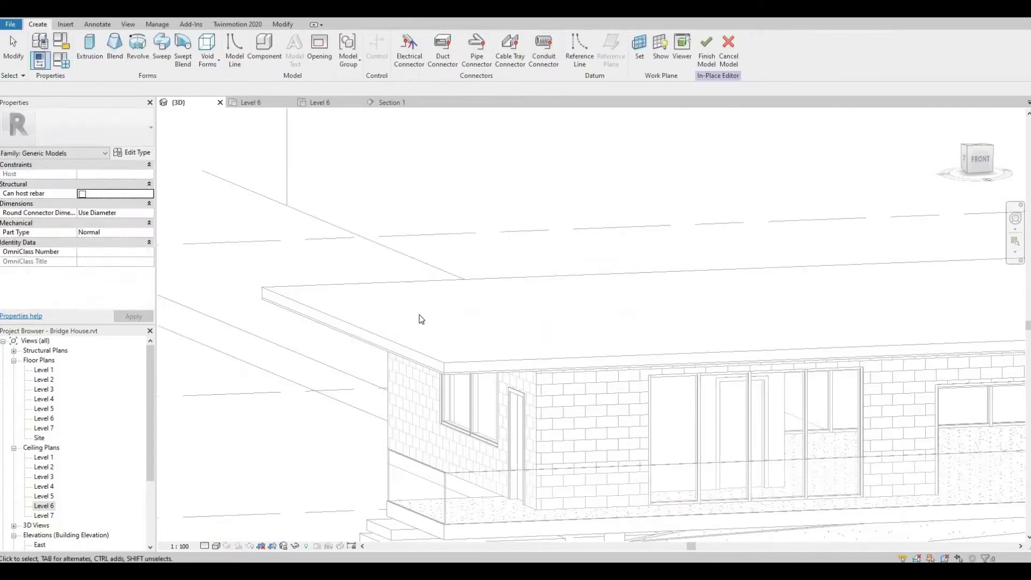
- Add a sweep whose path follows the side and front roof edges
click(168, 58)
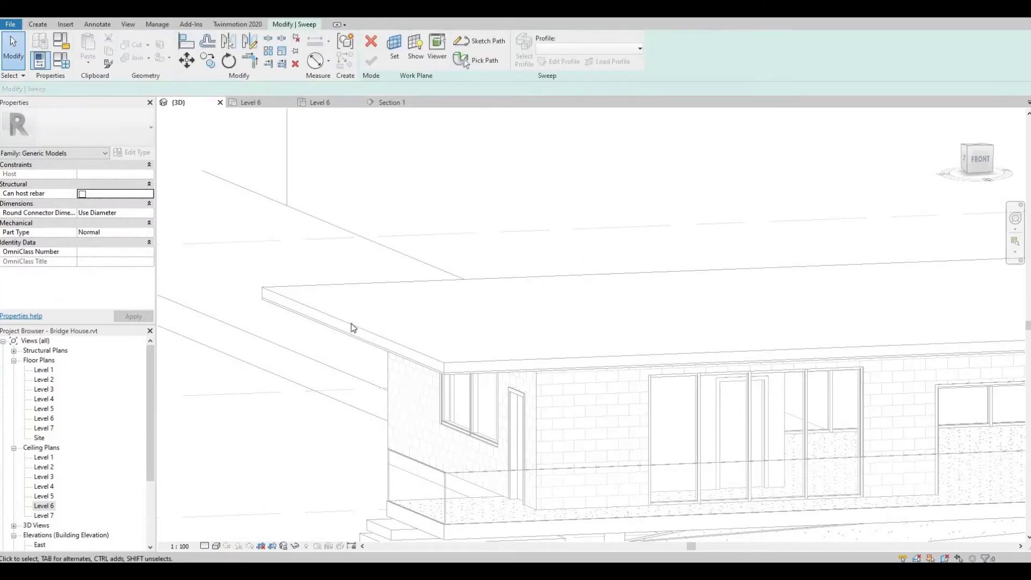
click(473, 60)
click(379, 338)
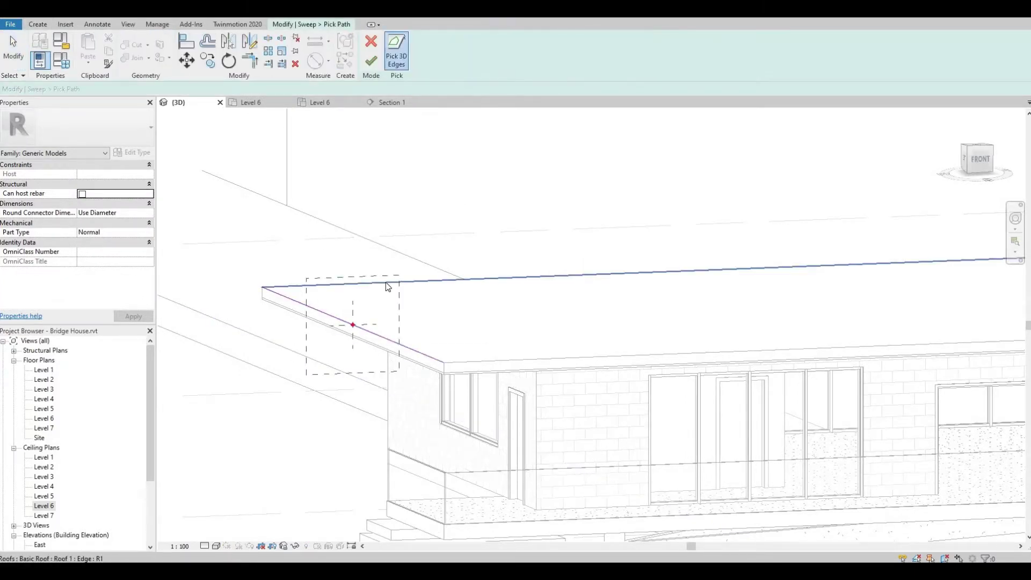
scroll(673, 315, down, 3)
scroll(932, 297, down, 2)
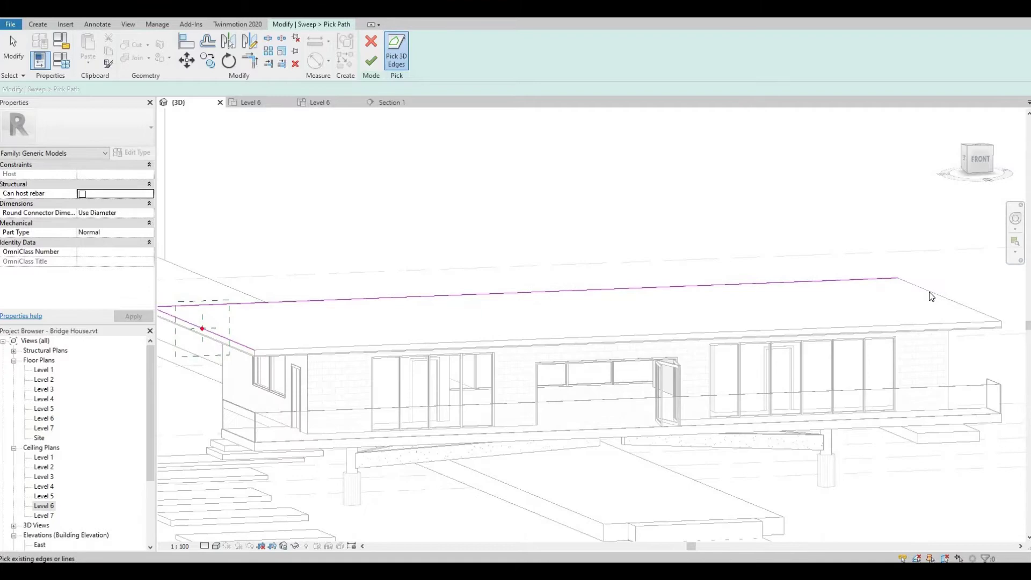
click(928, 326)
scroll(537, 161, up, 3)
click(371, 60)
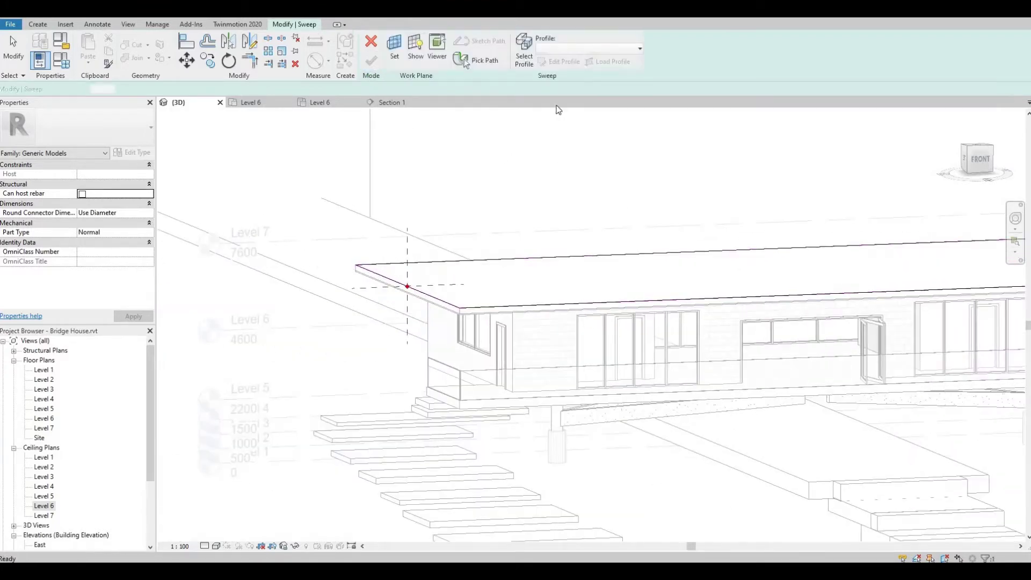
click(559, 61)
- Start the fascia profile at the roof edge corner with a vertical line and a 25 segment
scroll(399, 299, up, 2)
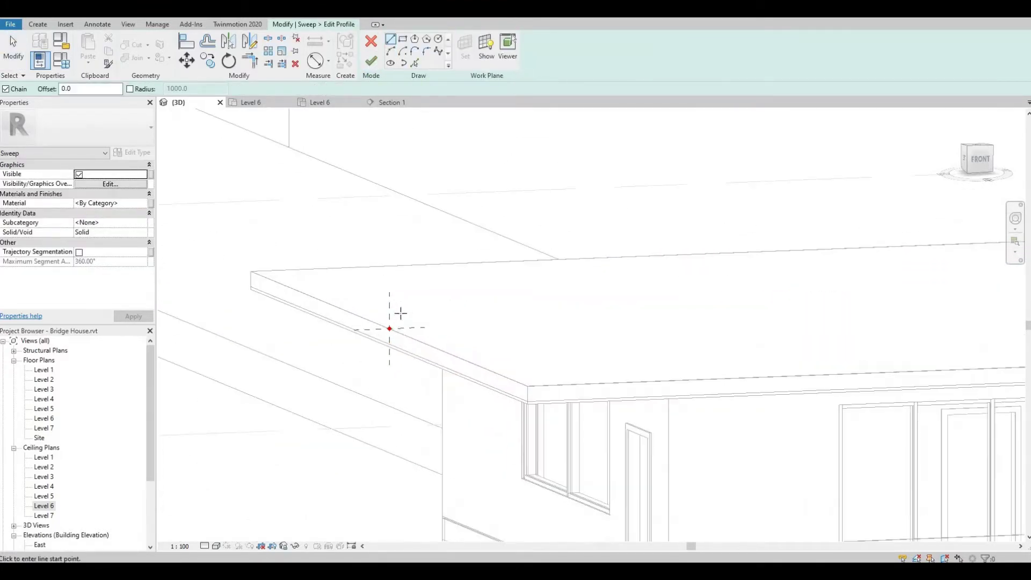
scroll(401, 313, up, 2)
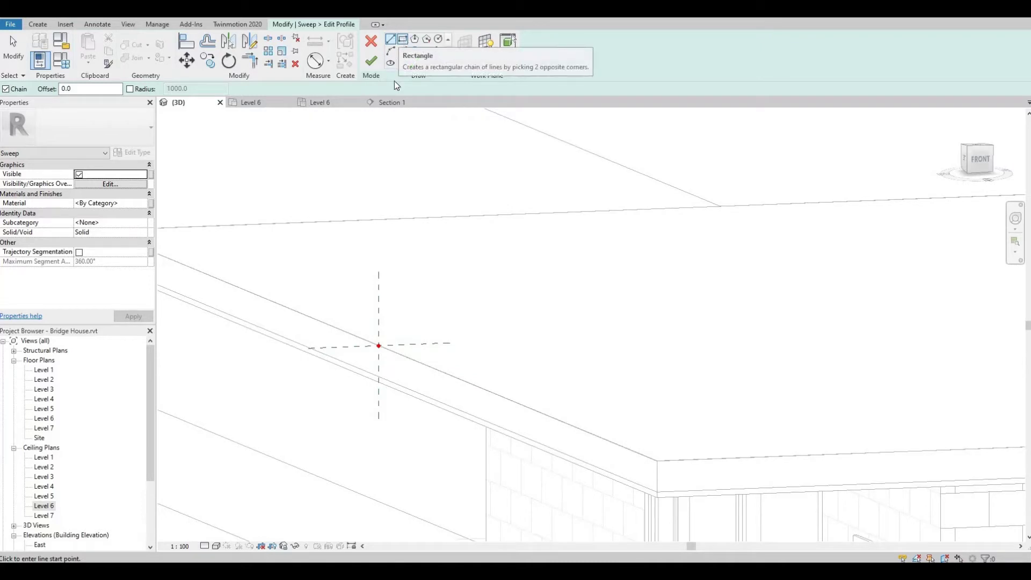
click(379, 345)
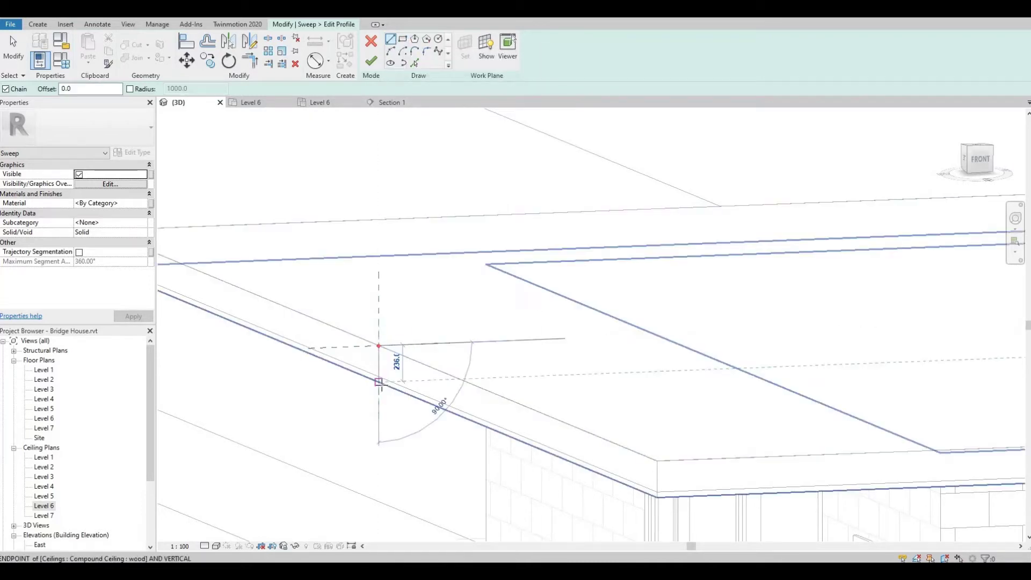
click(382, 380)
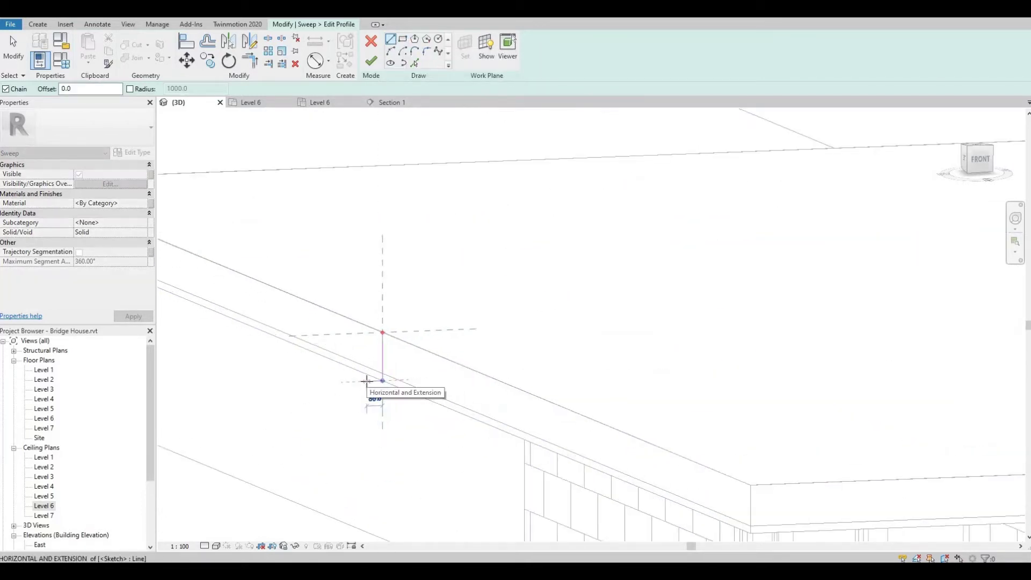
scroll(367, 381, up, 1)
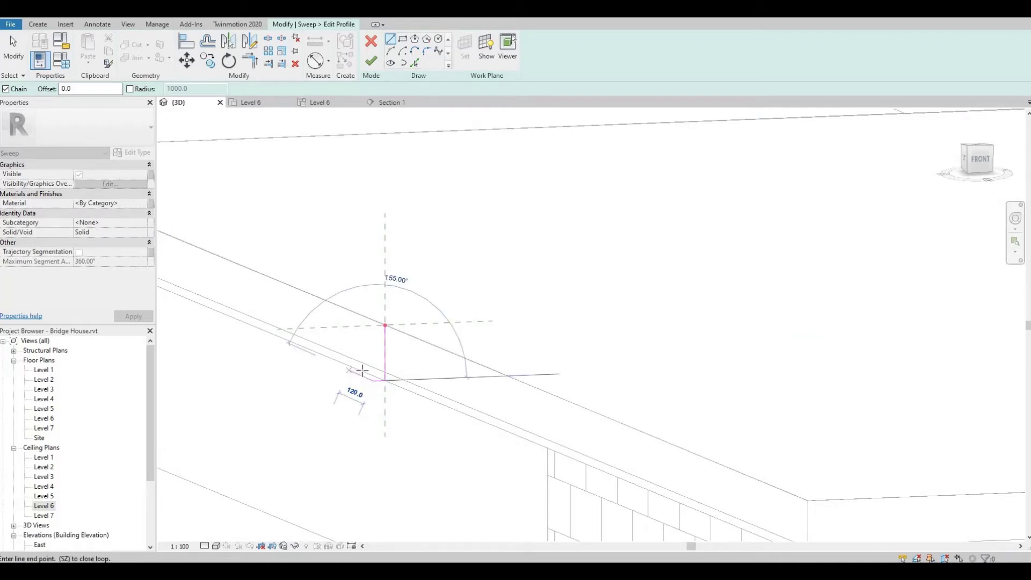
scroll(374, 374, up, 2)
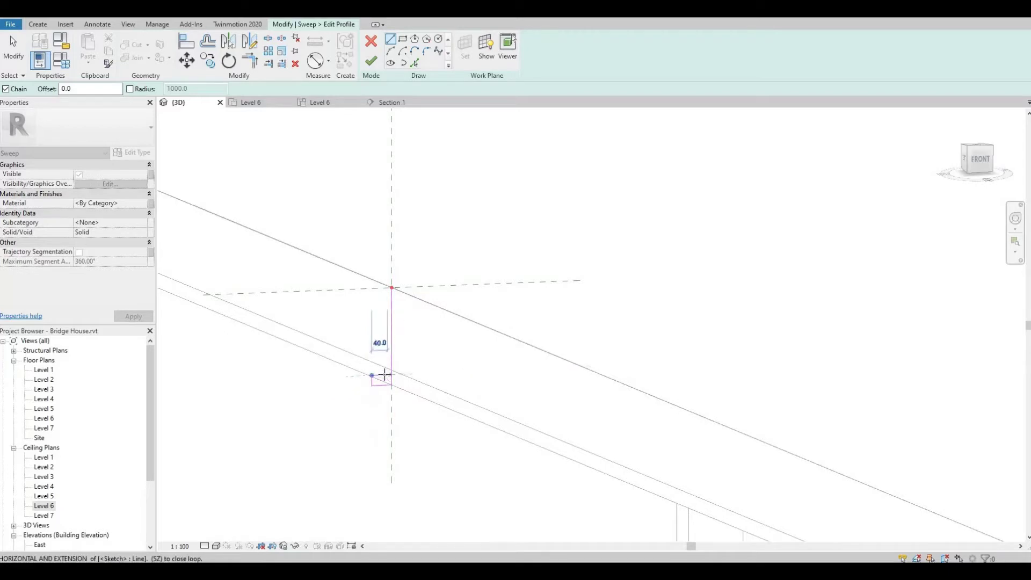
scroll(385, 374, up, 2)
text(25)
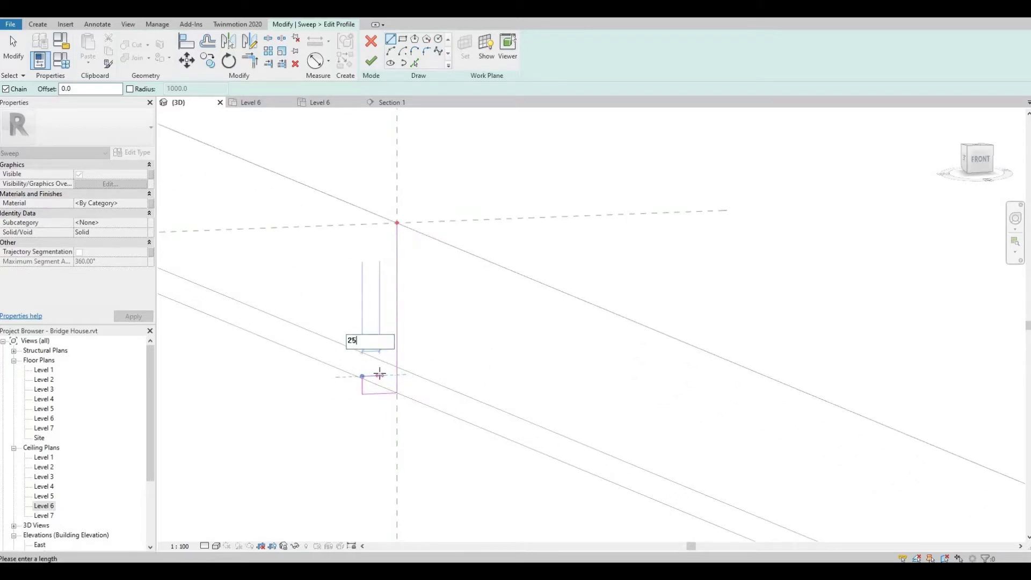
key(Return)
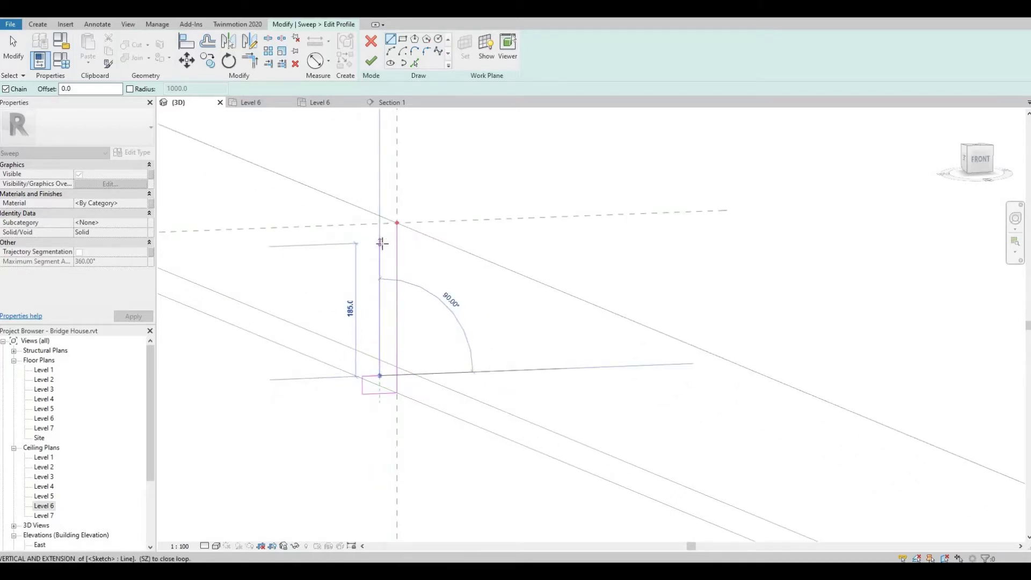
key(Escape)
- Draw the top line, short lip and return lines to close the profile loop
click(397, 223)
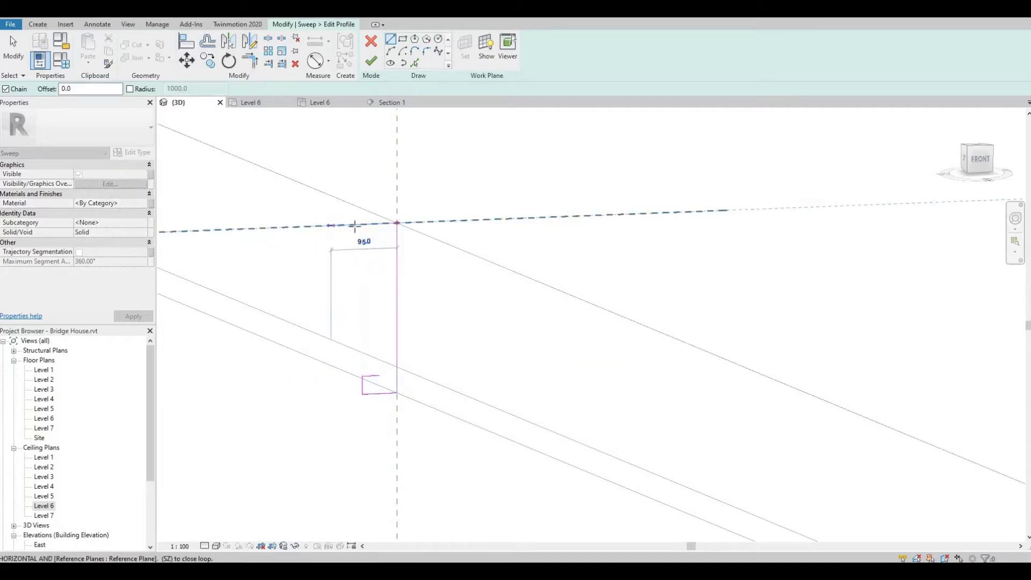
click(366, 233)
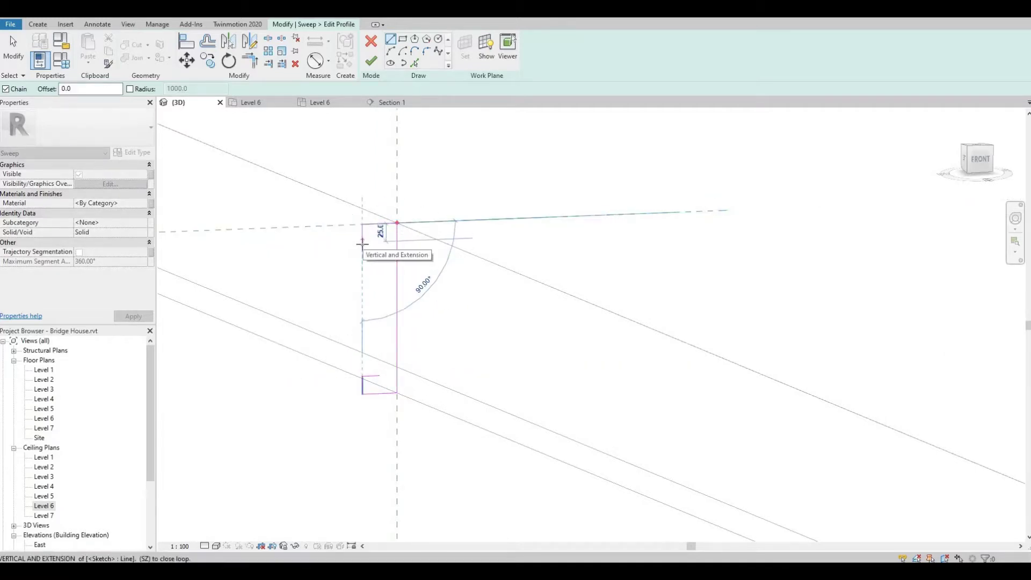
click(363, 243)
click(379, 242)
click(380, 376)
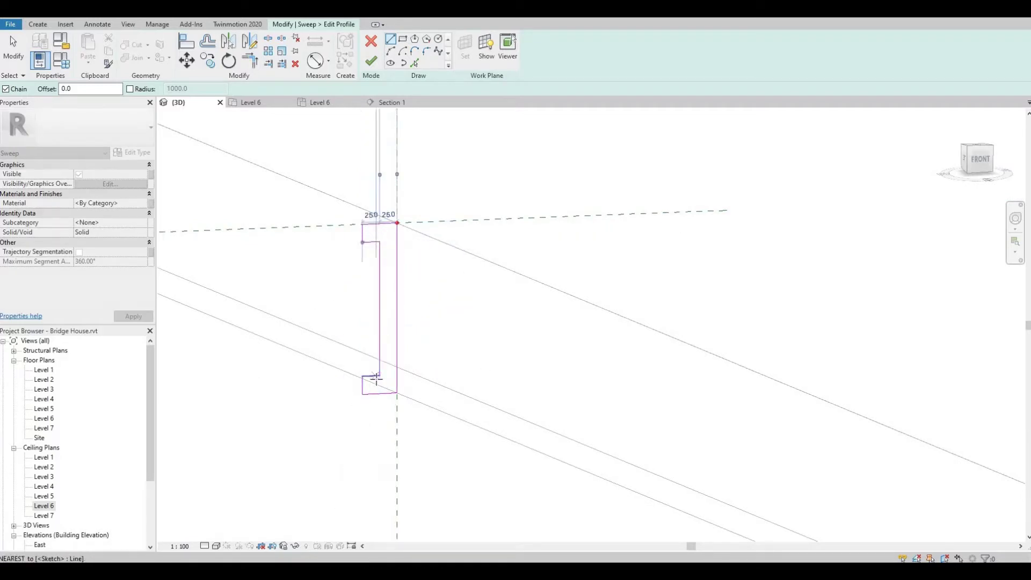
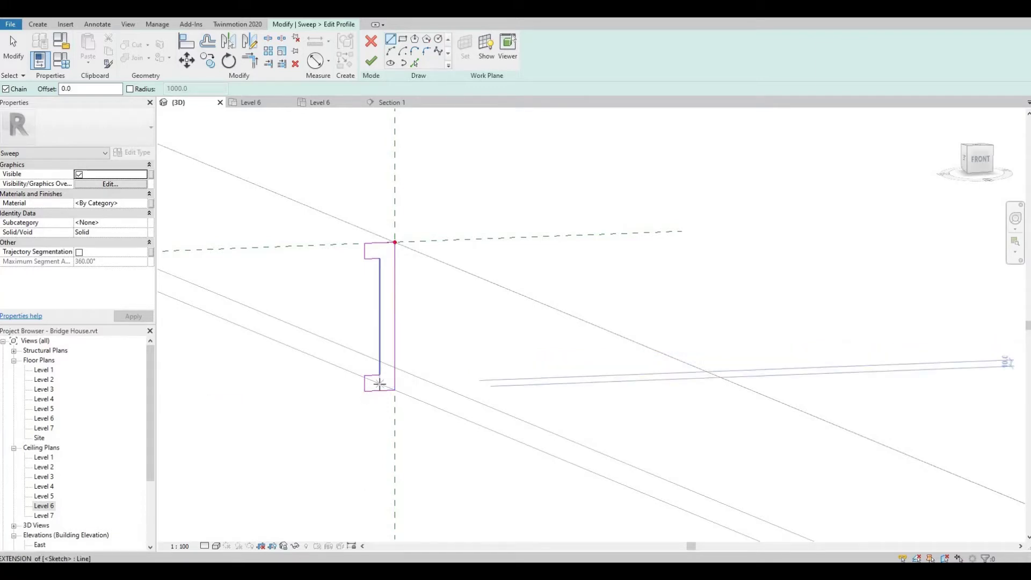
- Finish the shelving sweep and give it the Metal material Aluminum, Anodized Red
click(375, 64)
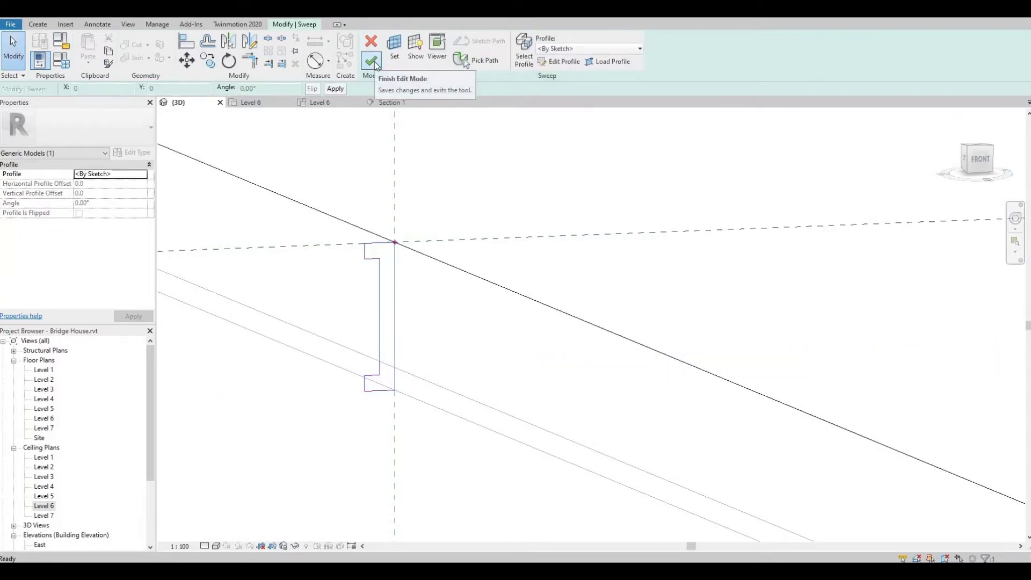
click(375, 63)
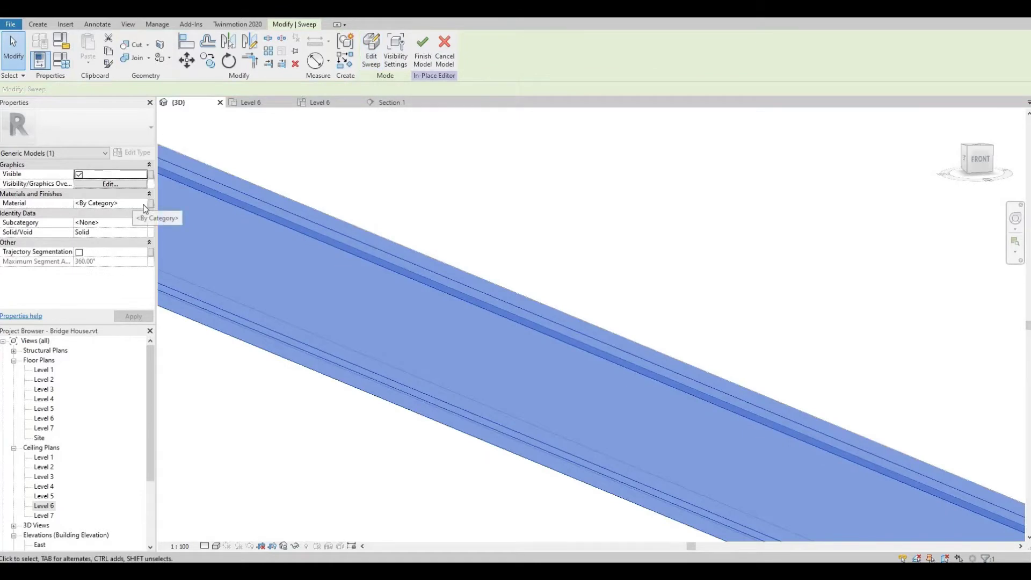
click(148, 204)
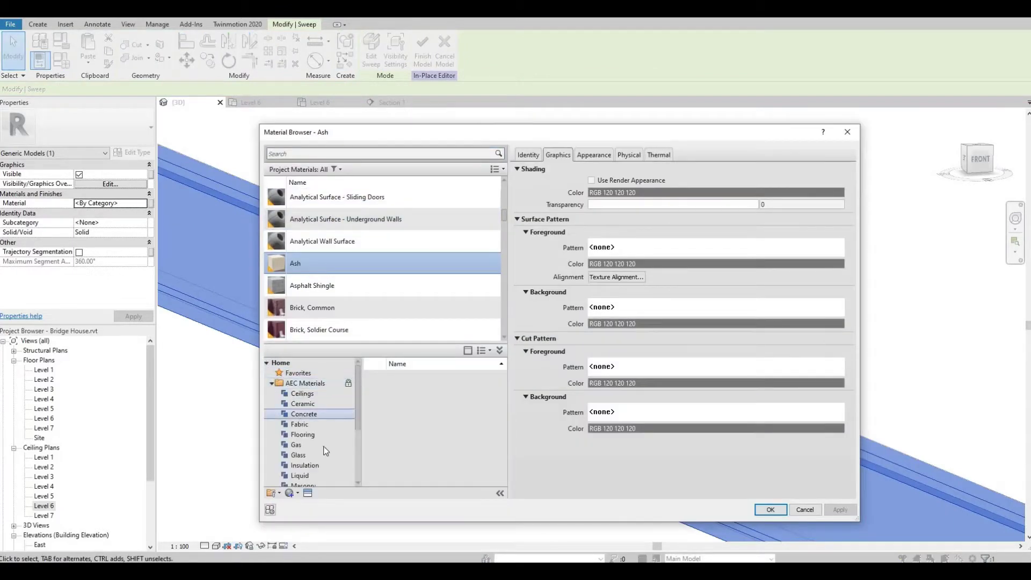
scroll(326, 450, down, 1)
click(314, 466)
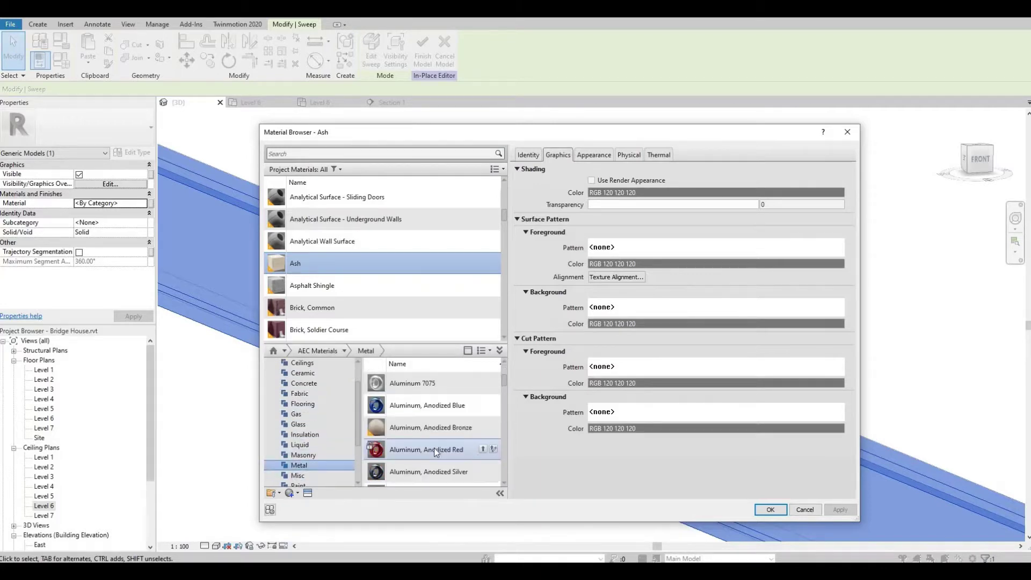
click(483, 450)
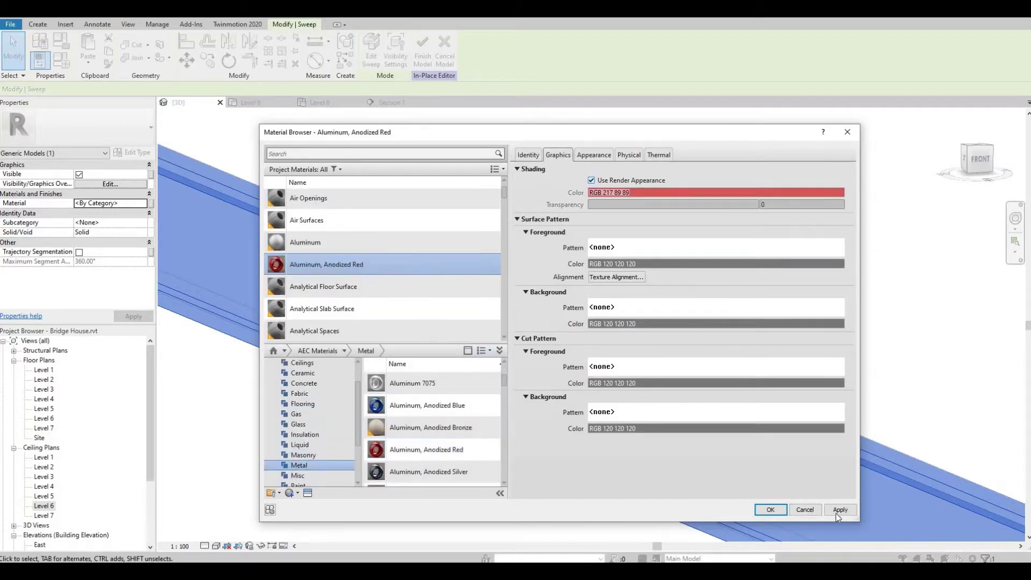
click(773, 509)
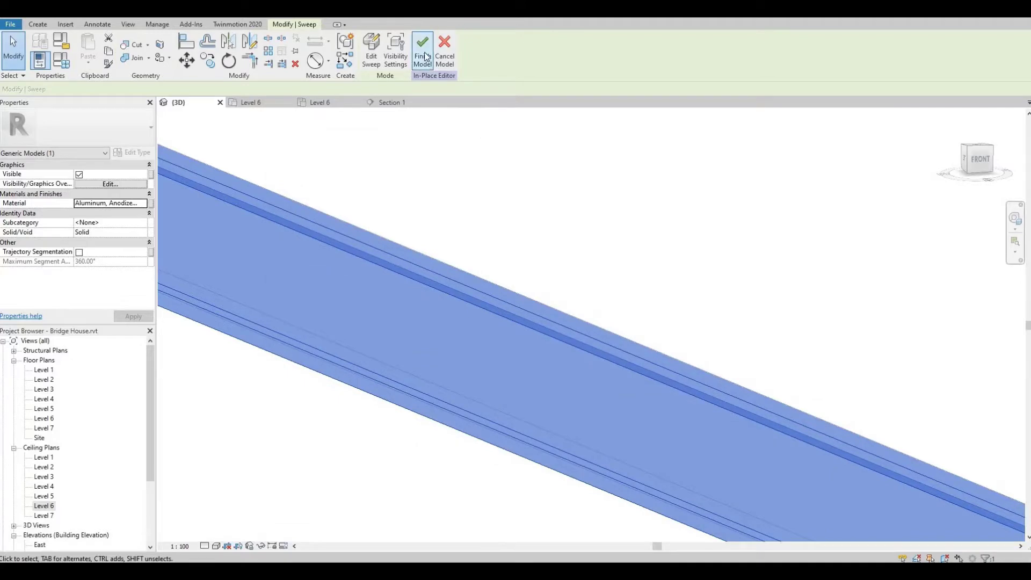
- Zoom out and orbit the 3D house view, then bring up the Twinmotion 2020 link options
scroll(505, 266, down, 3)
scroll(521, 271, down, 2)
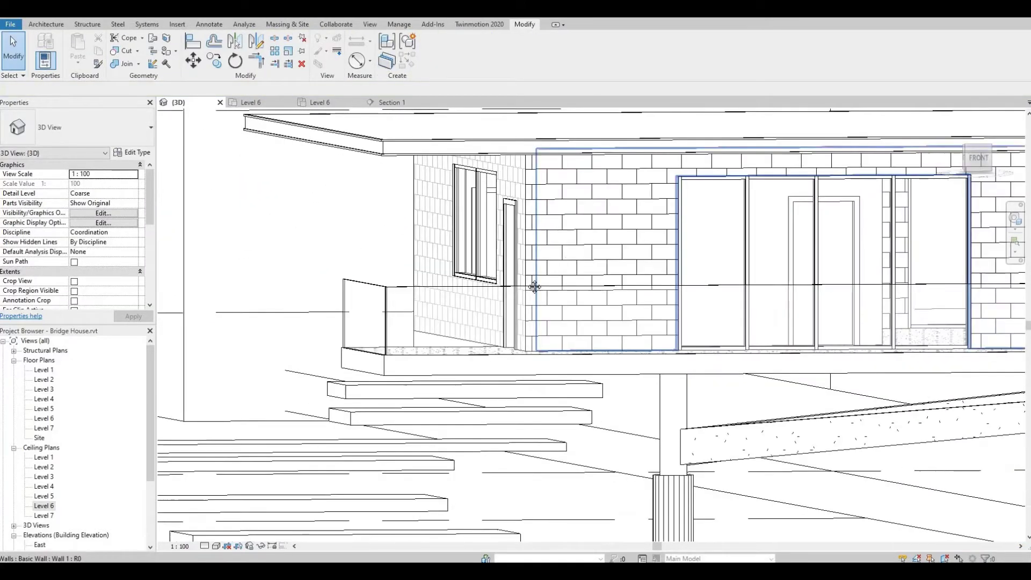
scroll(532, 276, down, 3)
scroll(496, 231, up, 1)
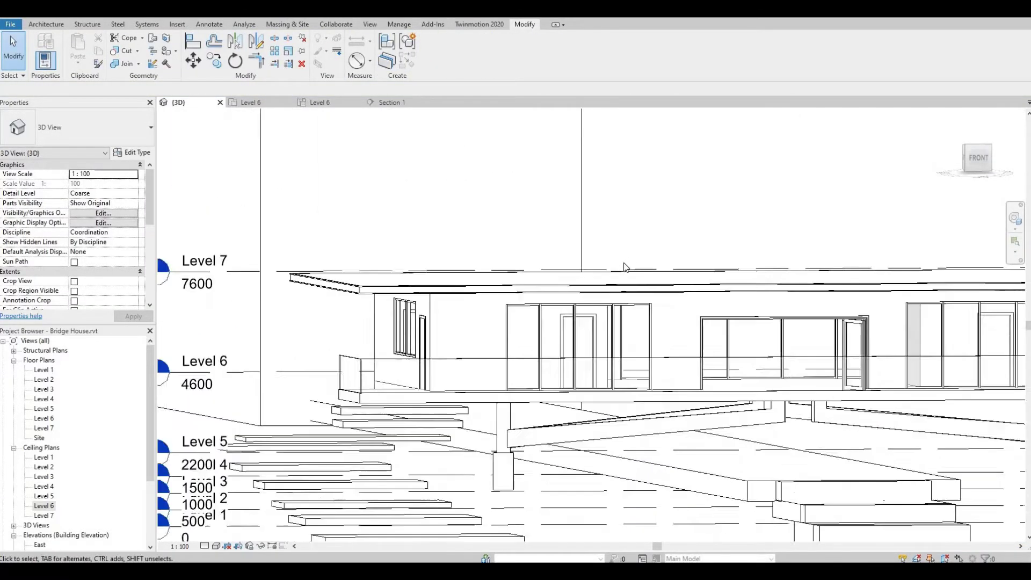
scroll(488, 279, down, 1)
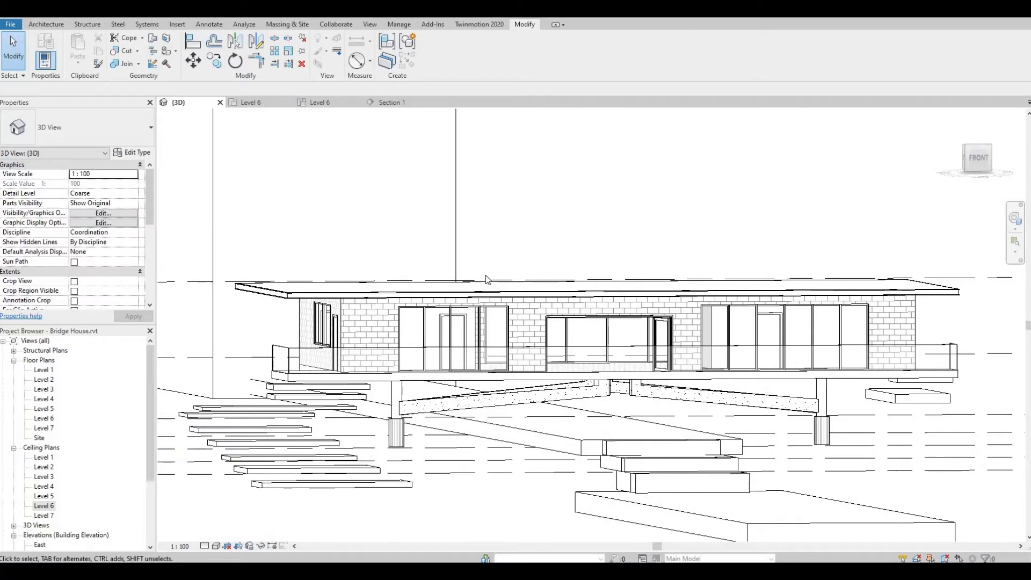
mouse_move(491, 268)
shift+middle_down()
mouse_move(283, 171)
mouse_move(264, 63)
shift+middle_up()
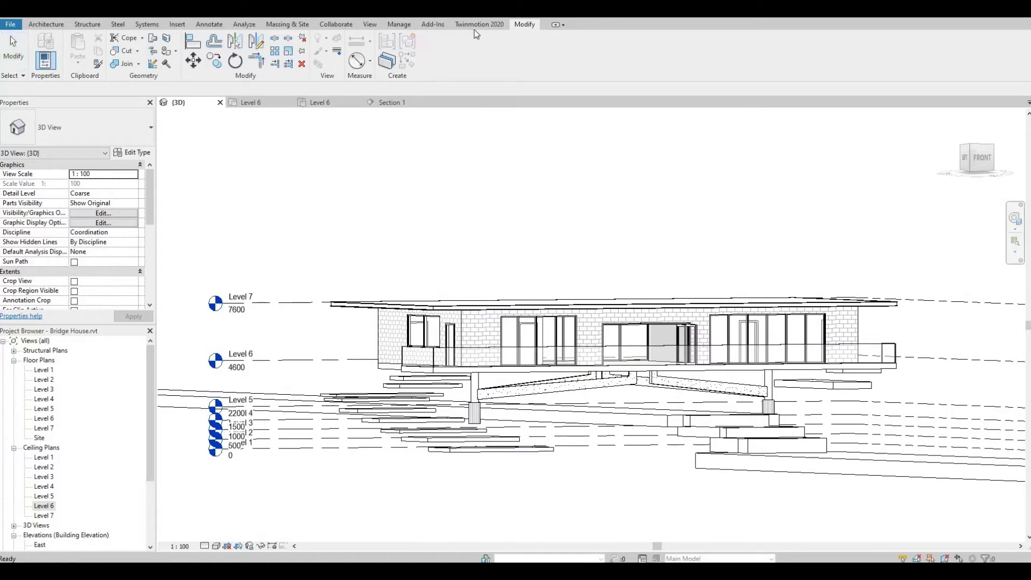
click(475, 28)
- Open the synced Bridge House in Twinmotion and lower the camera to the roof edge
click(30, 53)
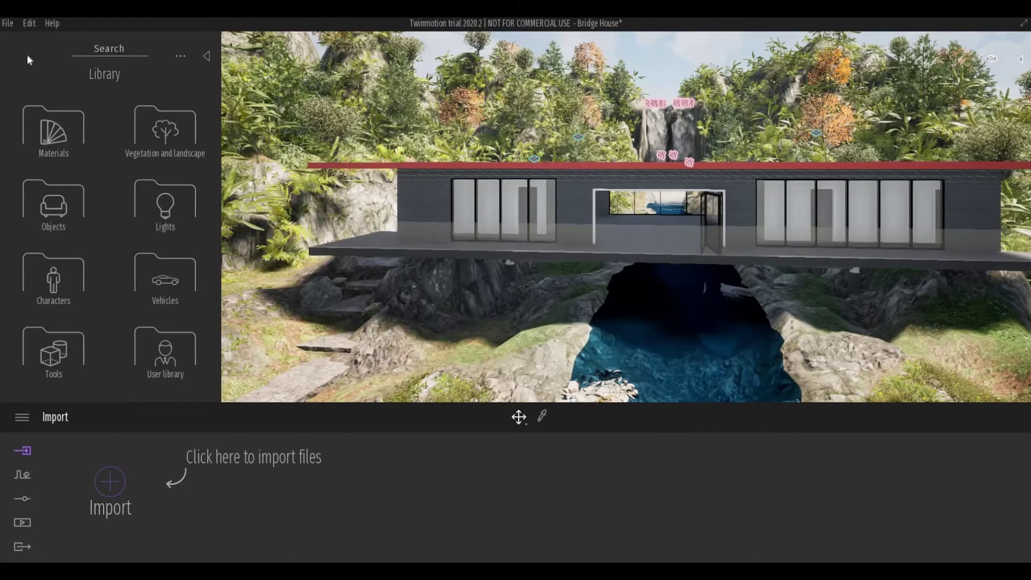
scroll(388, 120, up, 3)
scroll(390, 136, up, 3)
right_drag(491, 322, 491, 233)
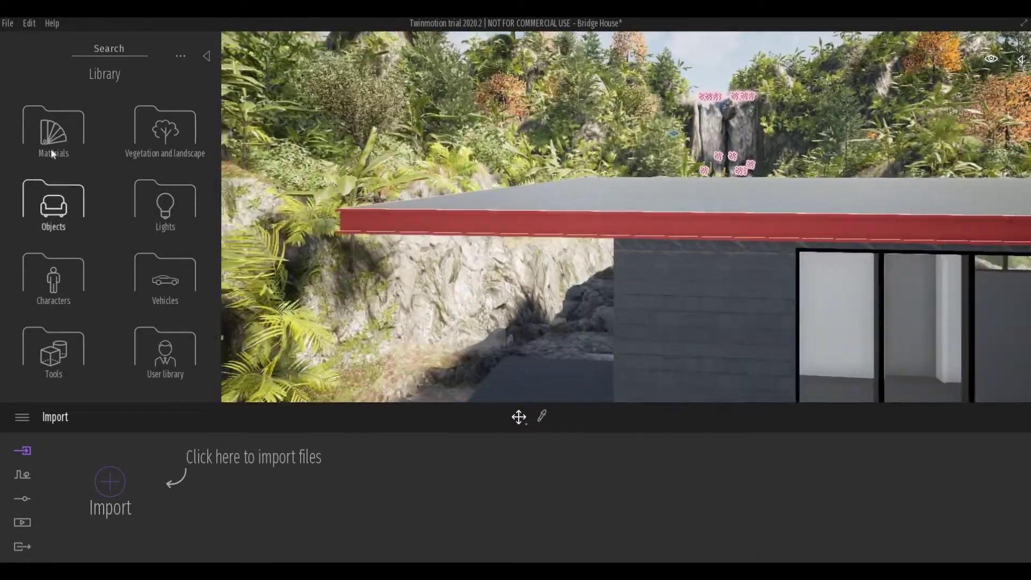
- From Library > Materials > Metal, drag Carbon onto the roof fascia beam
click(50, 148)
click(173, 143)
scroll(92, 281, down, 2)
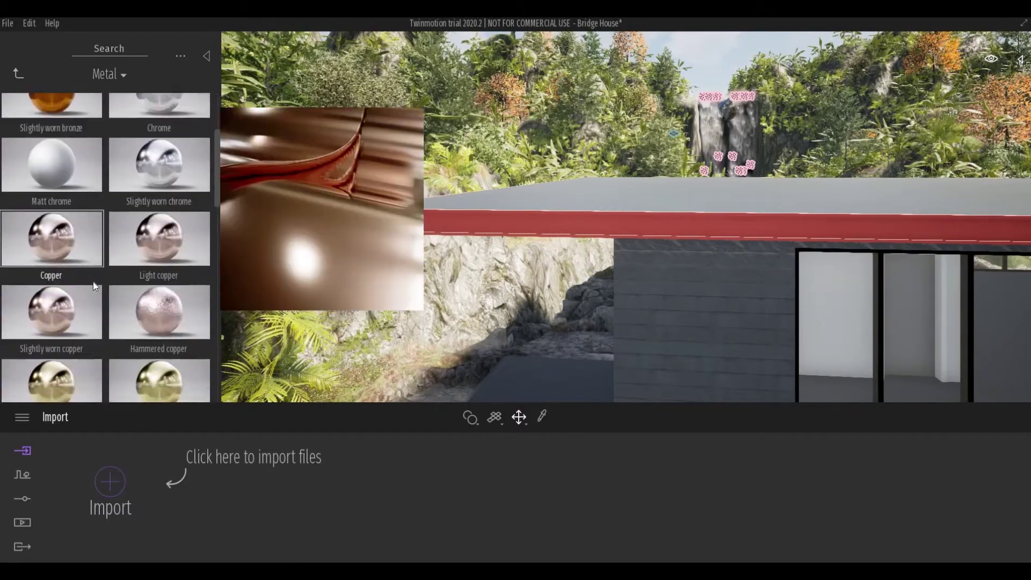
scroll(92, 281, down, 2)
scroll(92, 281, down, 2)
scroll(91, 282, down, 1)
scroll(92, 282, down, 1)
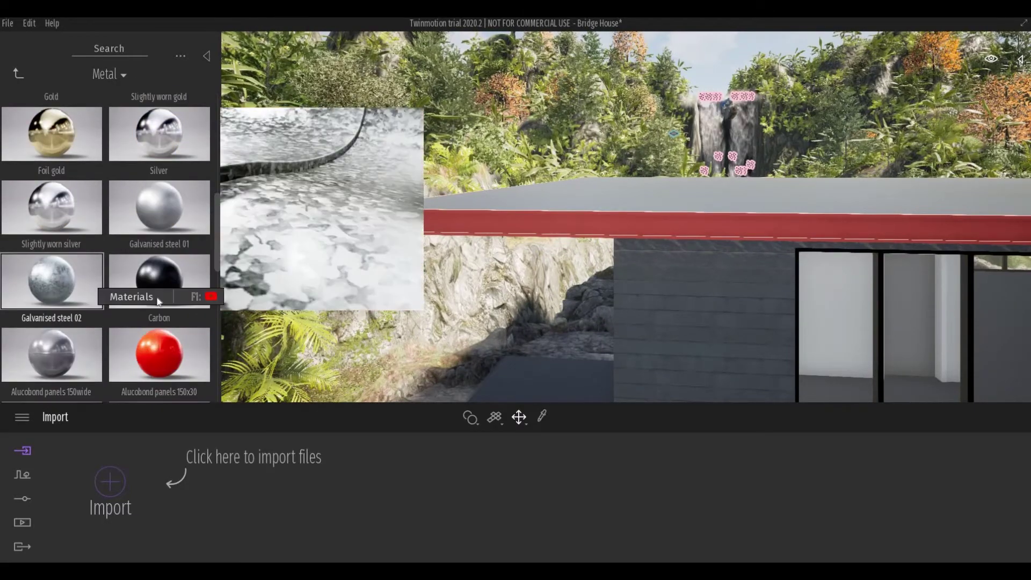
drag(159, 282, 454, 236)
- Browse the Metal list and apply Brushed aluminium 01 to the dark beam
scroll(454, 236, up, 3)
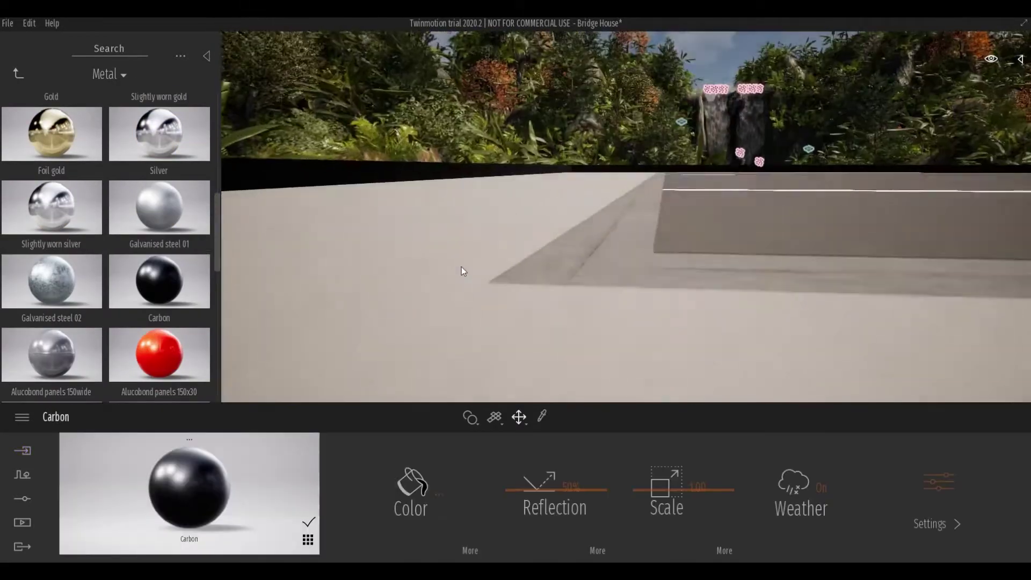
scroll(462, 263, up, 2)
scroll(464, 259, up, 2)
scroll(464, 259, up, 2)
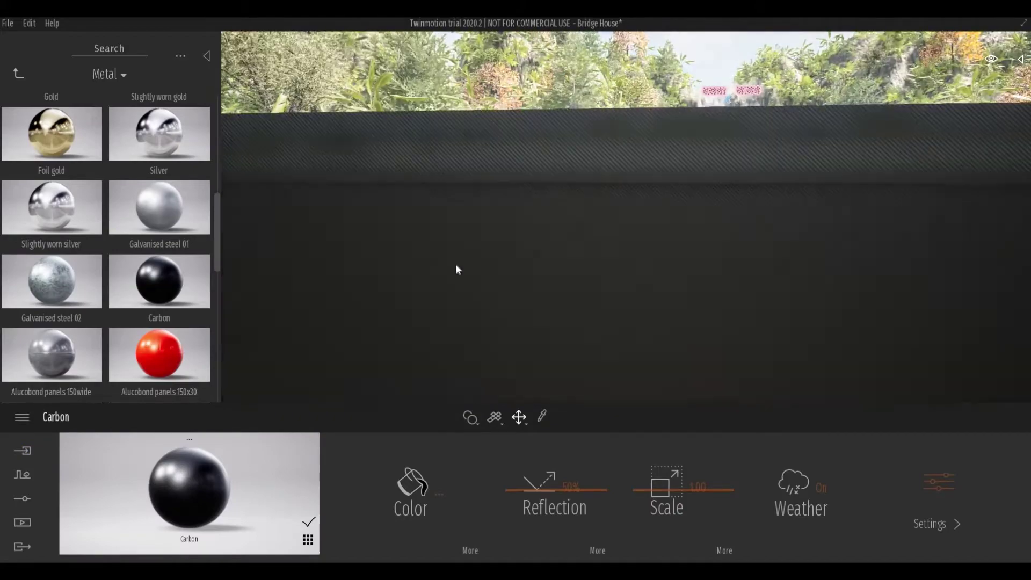
scroll(456, 264, down, 2)
scroll(110, 331, down, 1)
scroll(109, 331, up, 2)
scroll(110, 331, up, 2)
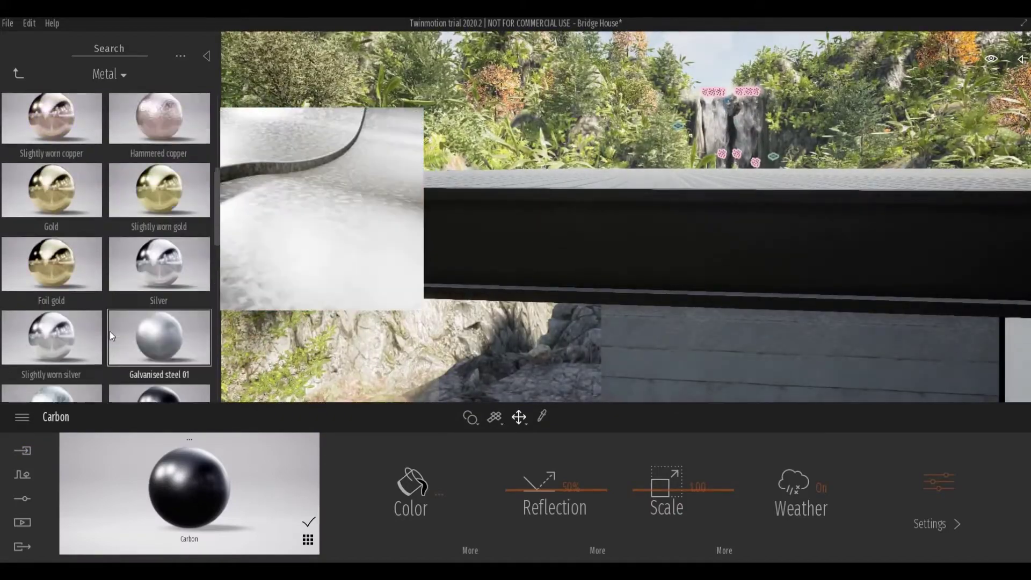
scroll(108, 330, up, 2)
scroll(107, 330, up, 1)
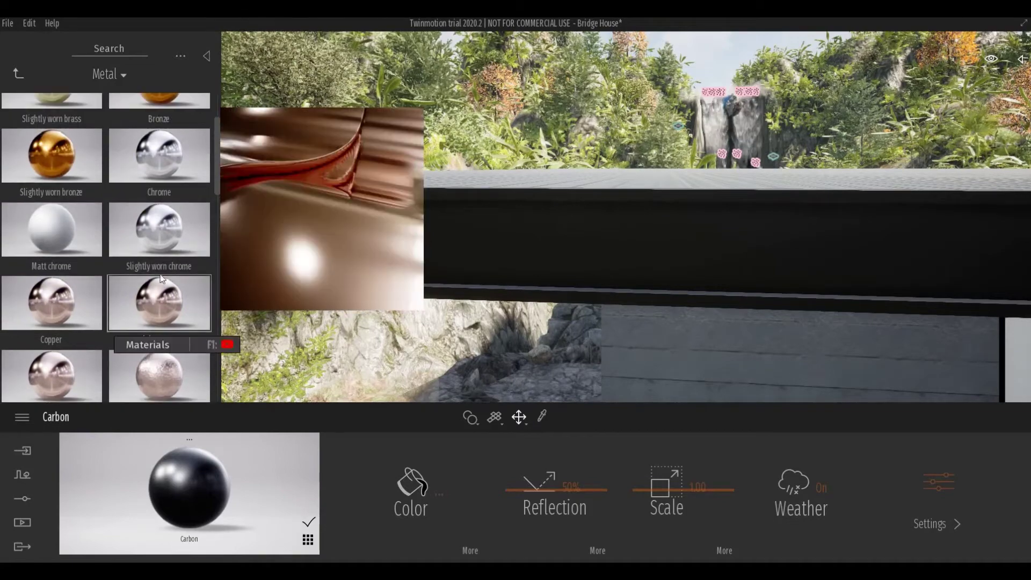
scroll(101, 265, up, 1)
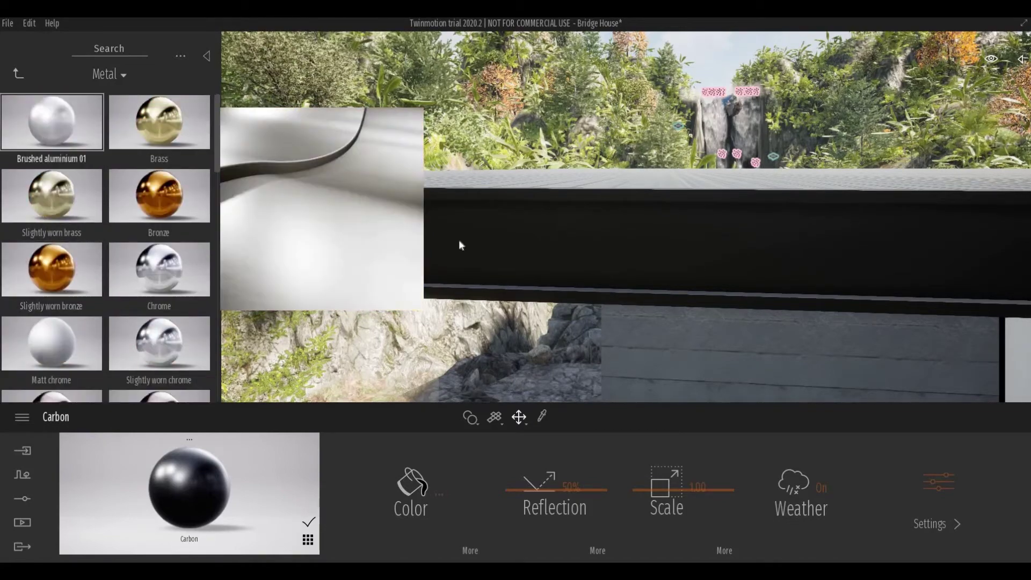
mouse_move(49, 136)
mouse_down()
mouse_move(459, 239)
mouse_move(502, 323)
mouse_up()
- Darken the beam material's colour to black
click(405, 491)
click(583, 396)
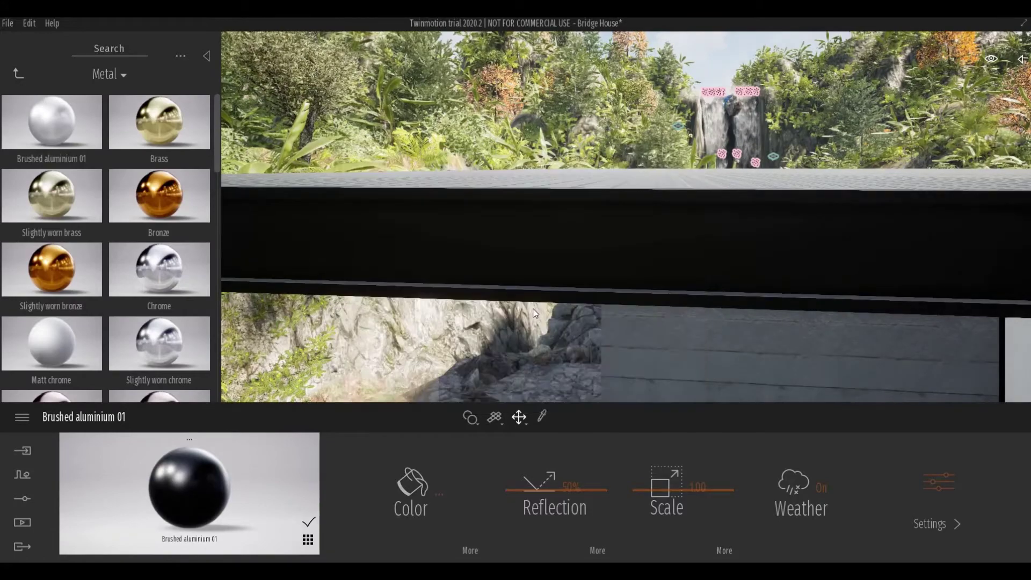
scroll(556, 313, down, 5)
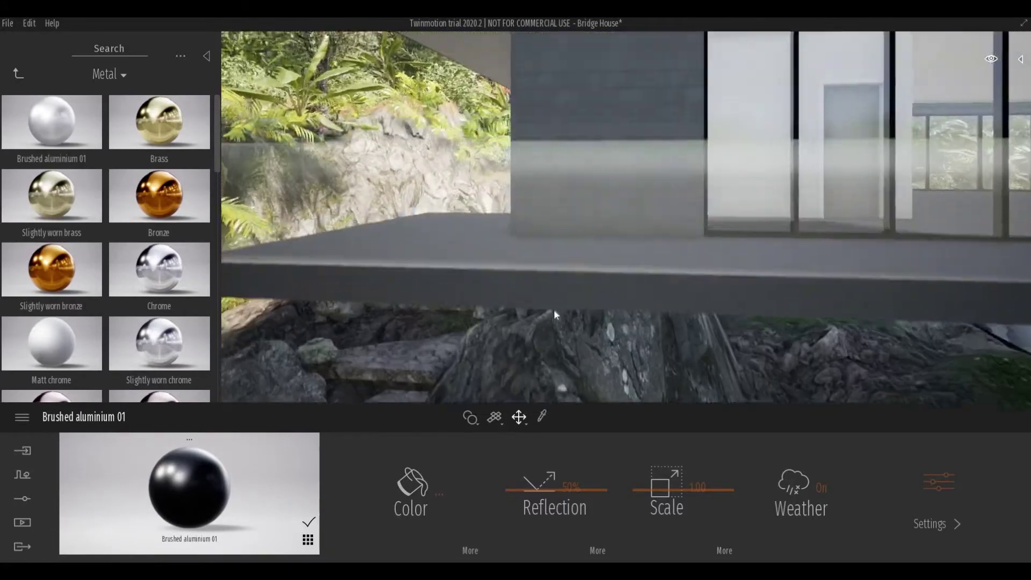
scroll(556, 312, down, 3)
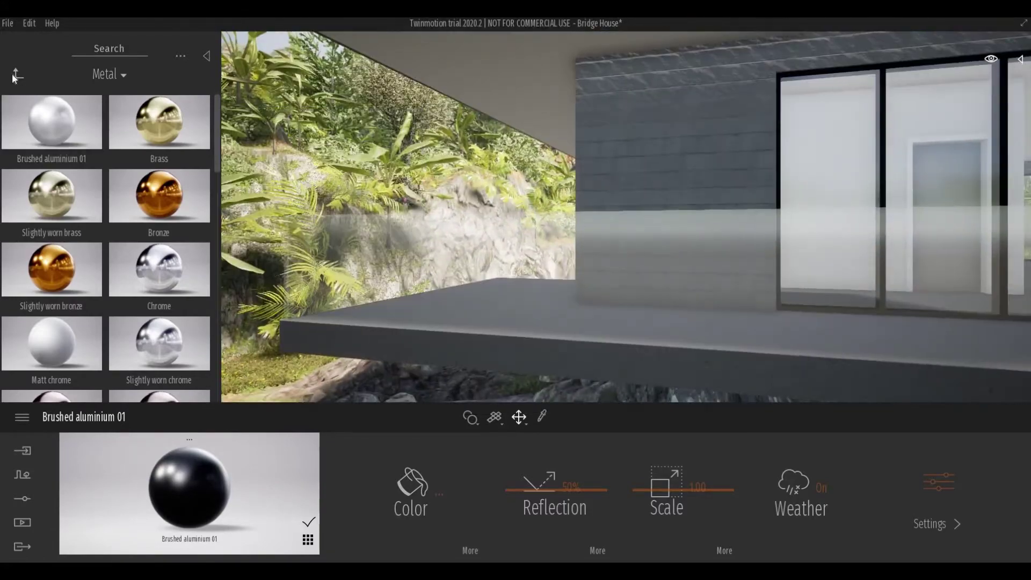
- Apply Chestnut 02 C to the roof soffit, then replace it with Mult 01 D wood
click(16, 76)
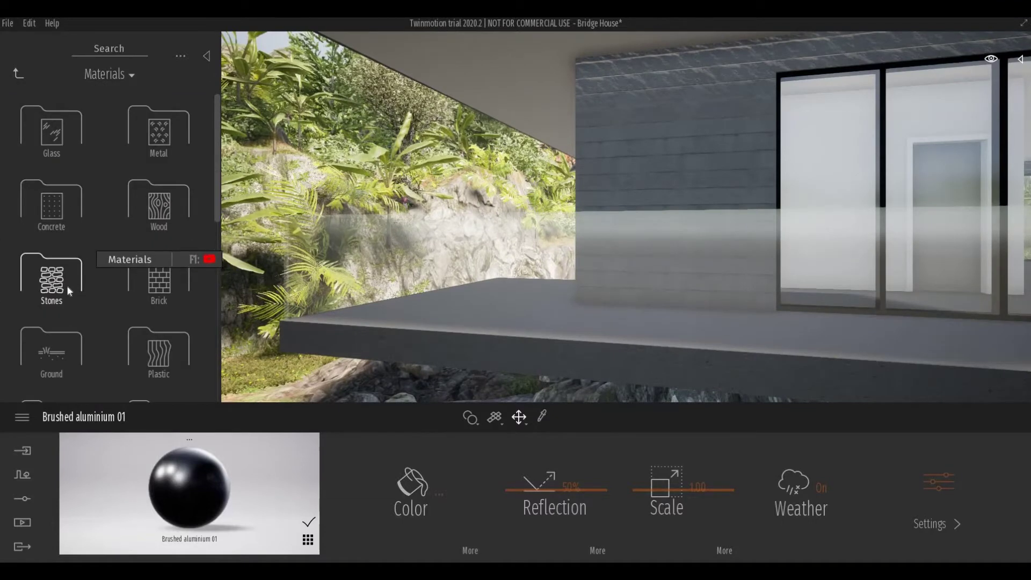
click(178, 210)
mouse_move(51, 195)
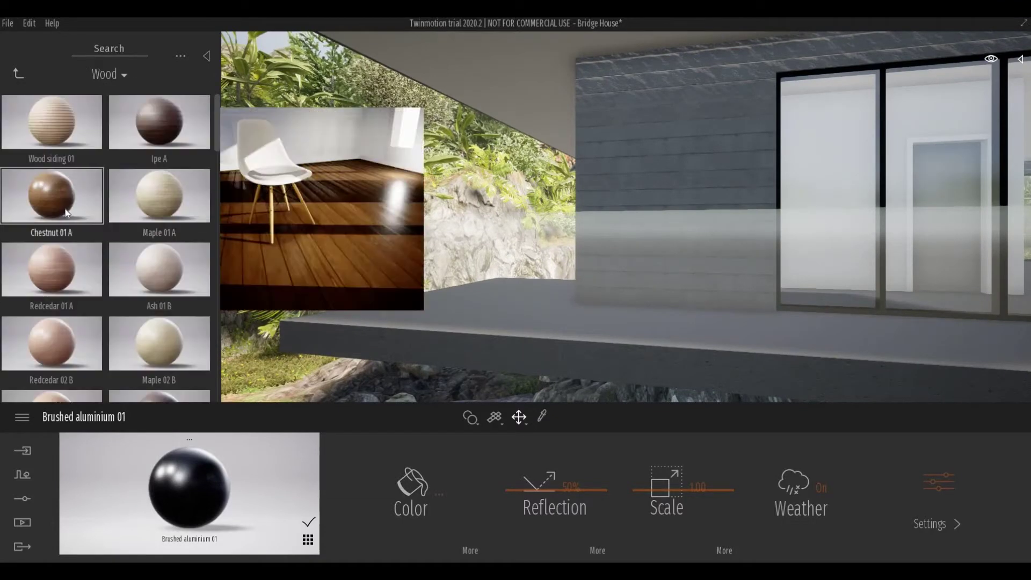
scroll(65, 209, down, 2)
scroll(67, 268, down, 2)
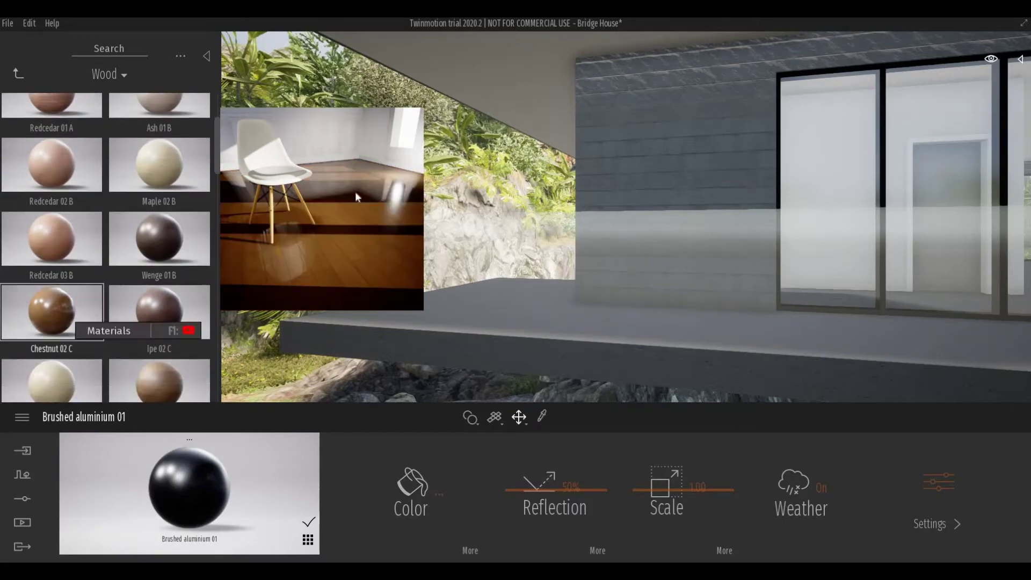
drag(356, 197, 502, 79)
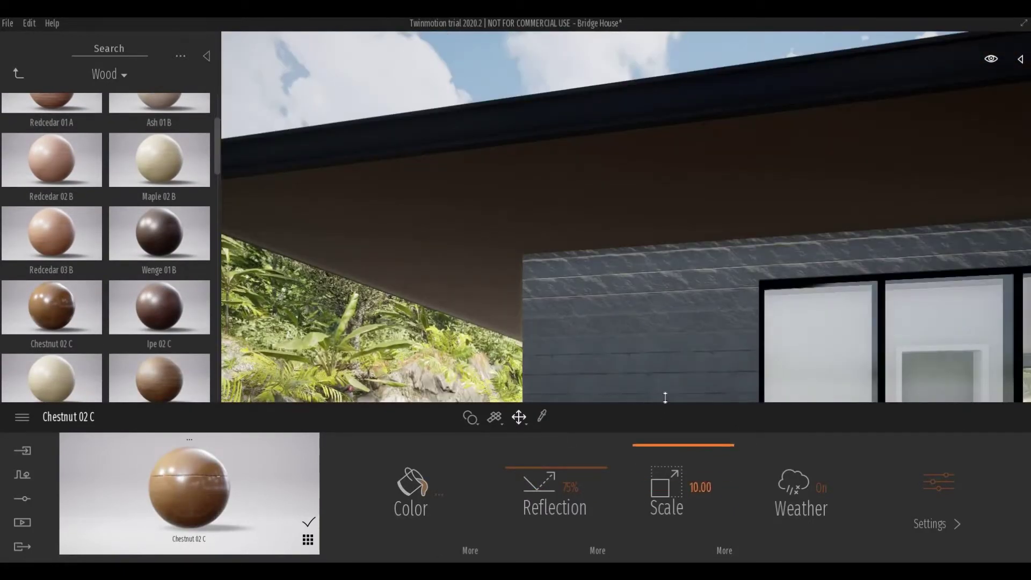
scroll(159, 312, down, 1)
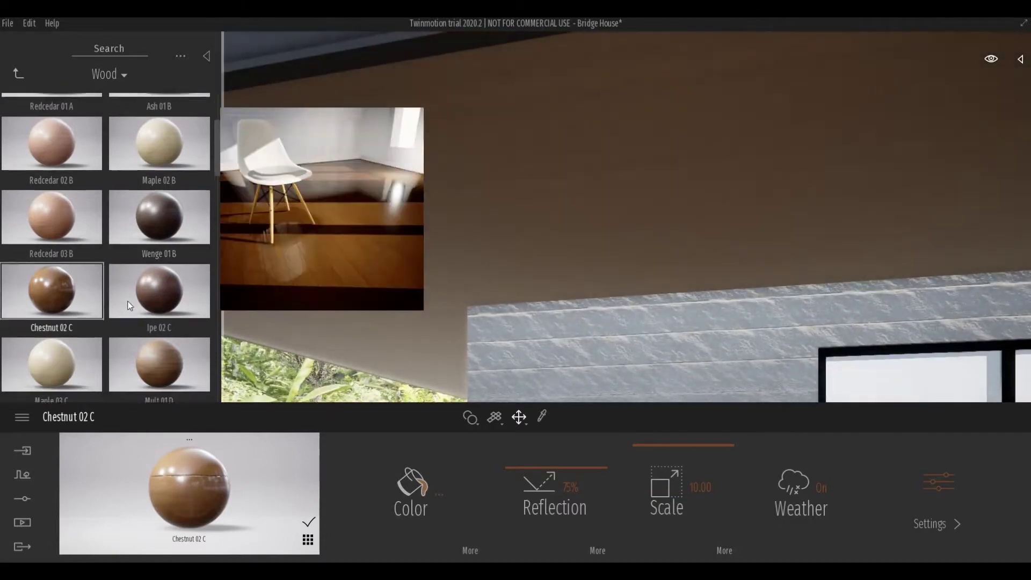
drag(465, 216, 484, 242)
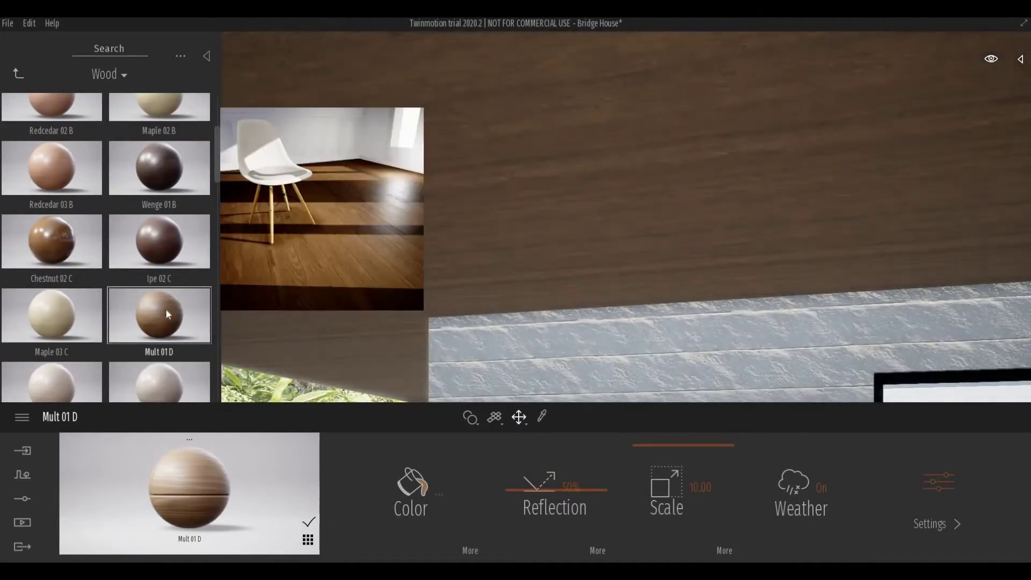
- Zoom the viewport to face the white window frames
scroll(81, 269, down, 2)
scroll(50, 287, down, 1)
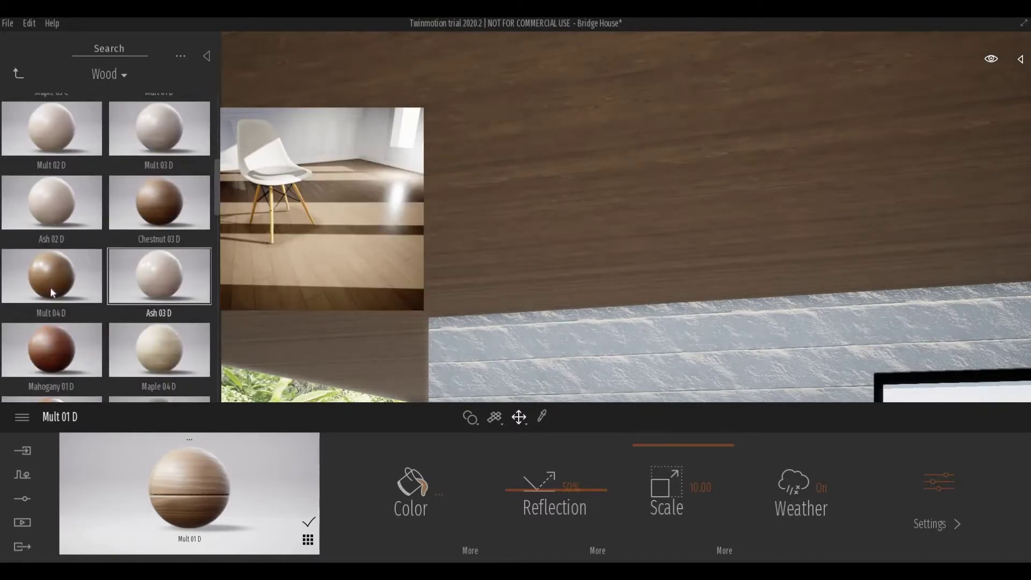
scroll(70, 296, down, 1)
scroll(83, 298, down, 2)
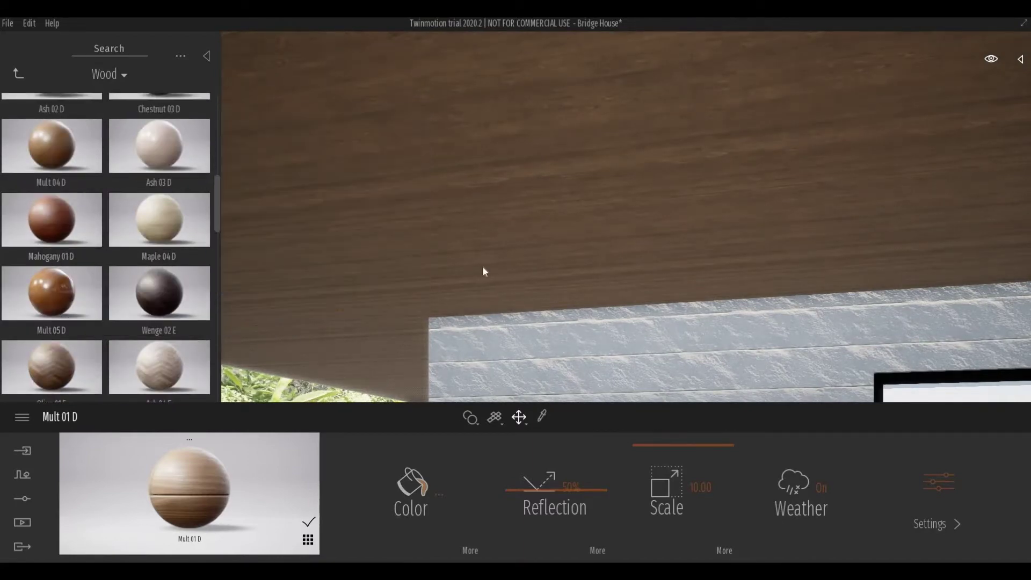
scroll(482, 266, down, 3)
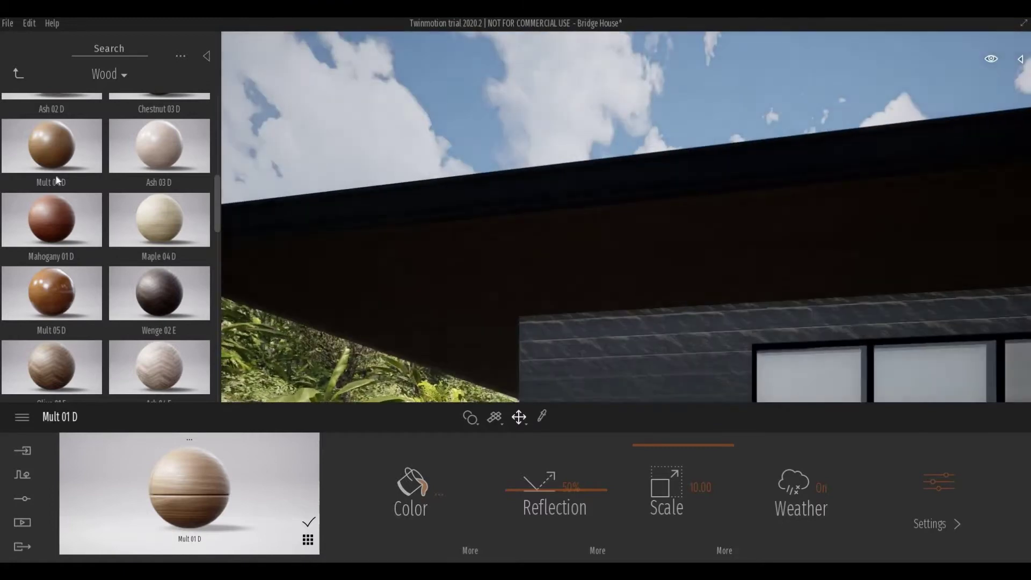
scroll(75, 175, up, 1)
scroll(78, 176, up, 3)
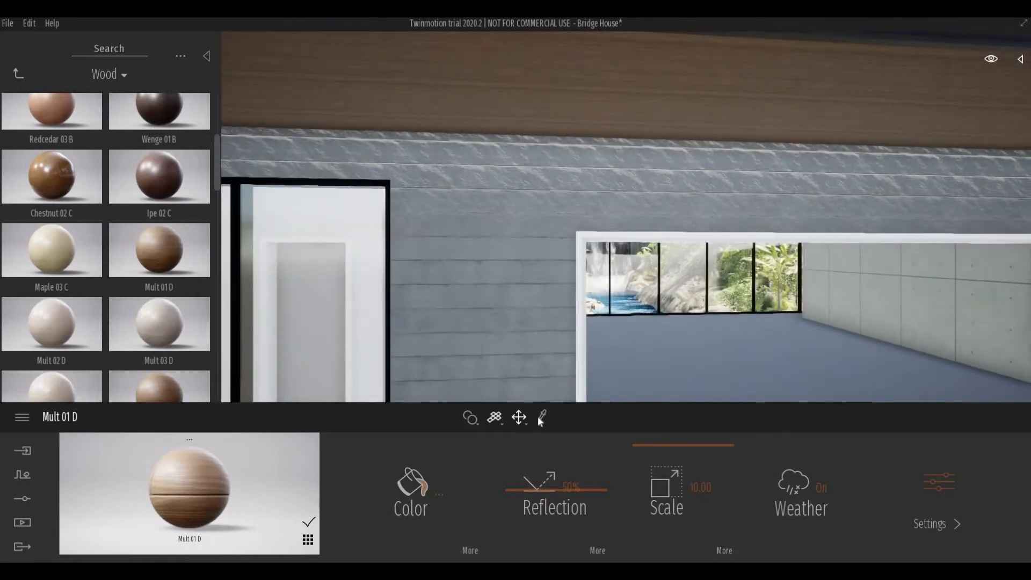
- Pick Chrome from a black frame, paint it onto the white window frame, and save
click(542, 417)
click(340, 176)
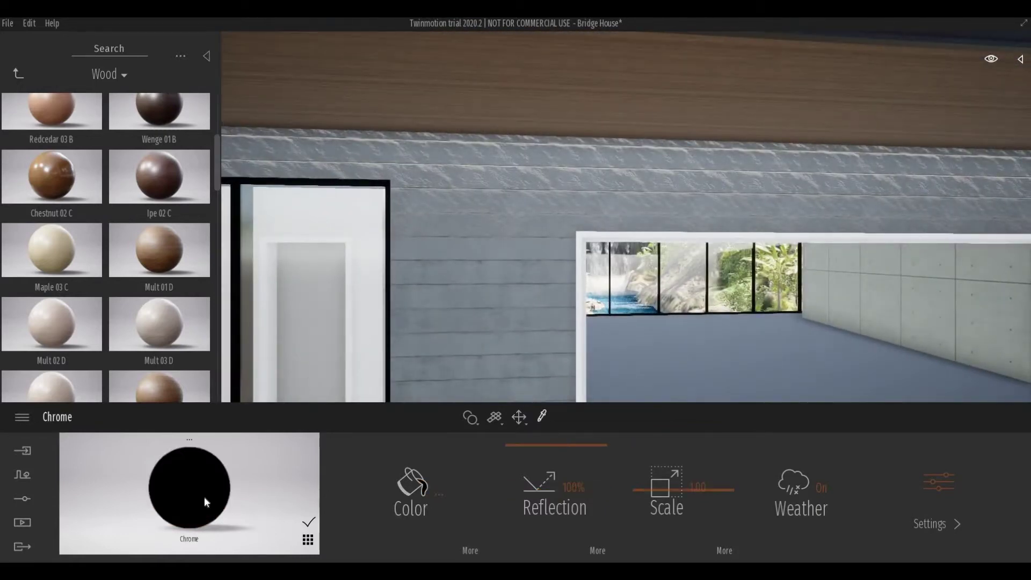
drag(204, 496, 586, 244)
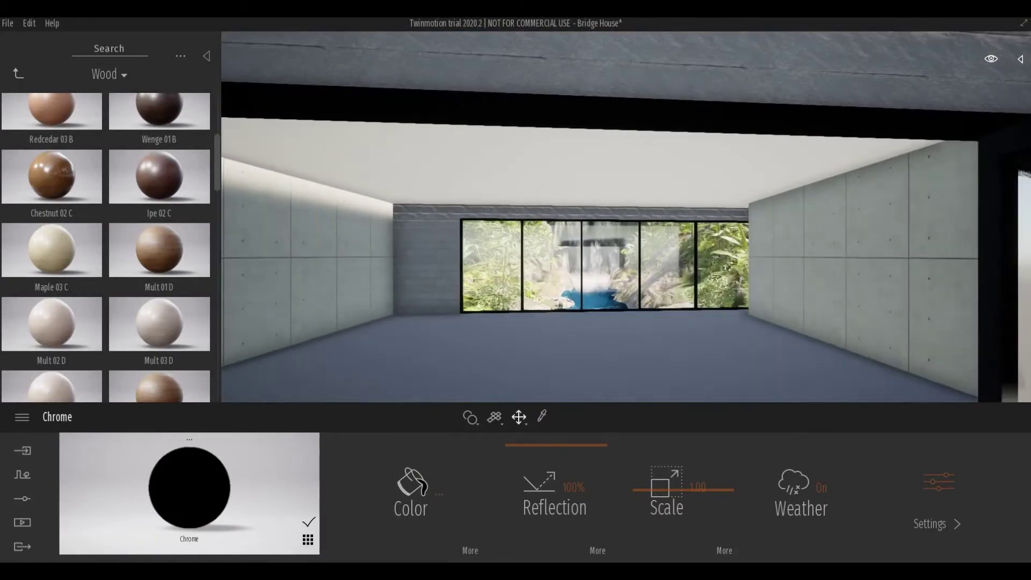
key(ctrl+s)
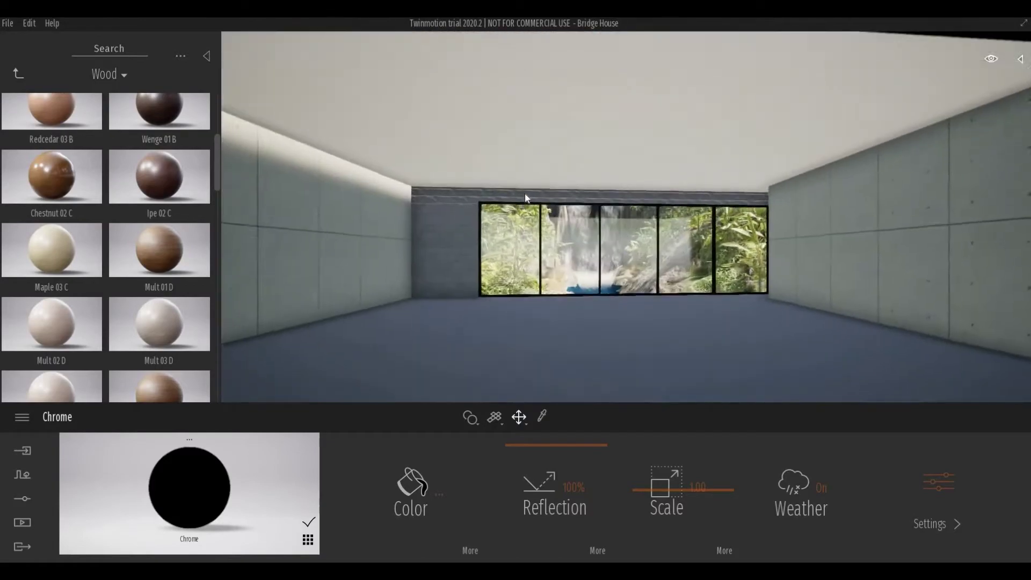
- Zoom and turn the view toward the concrete room's window wall
scroll(521, 214, up, 5)
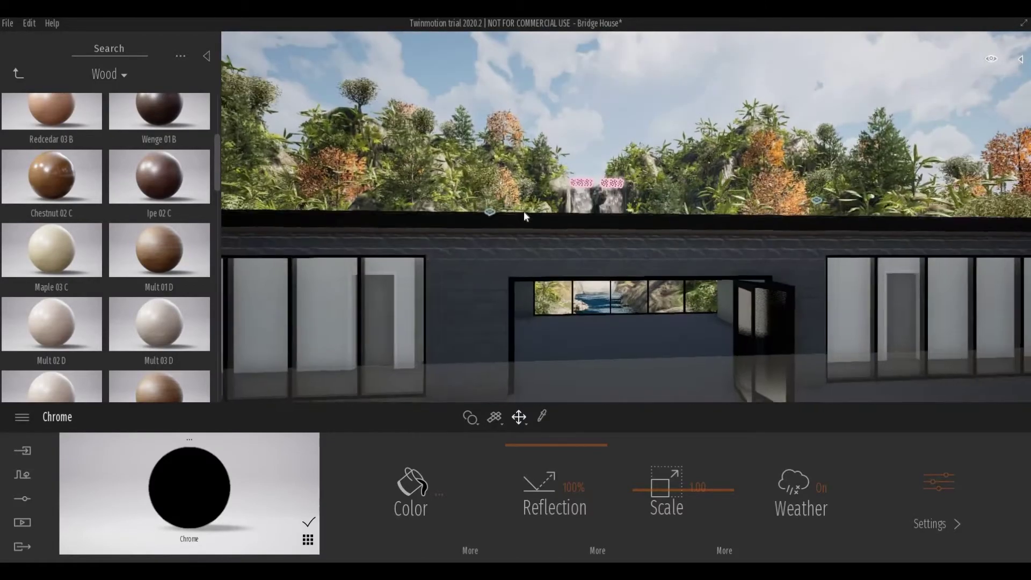
scroll(595, 222, down, 5)
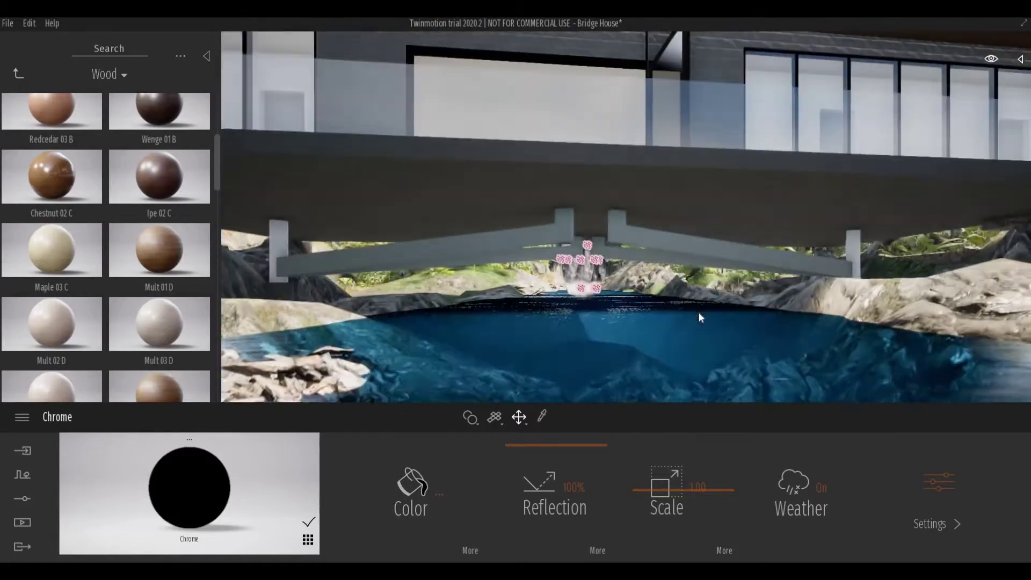
scroll(736, 220, down, 3)
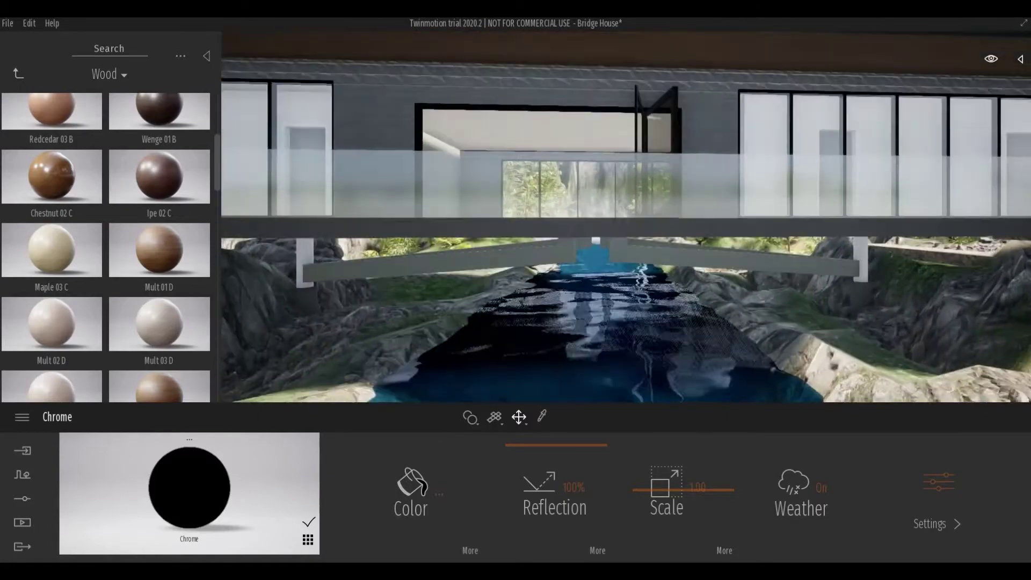
scroll(626, 322, up, 3)
scroll(624, 315, down, 3)
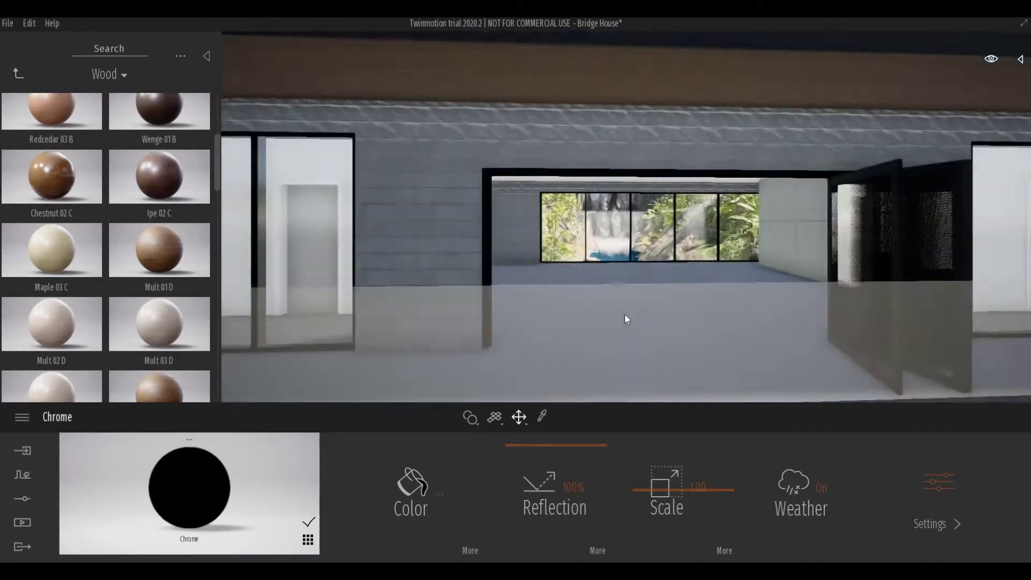
scroll(624, 314, up, 3)
scroll(624, 314, down, 2)
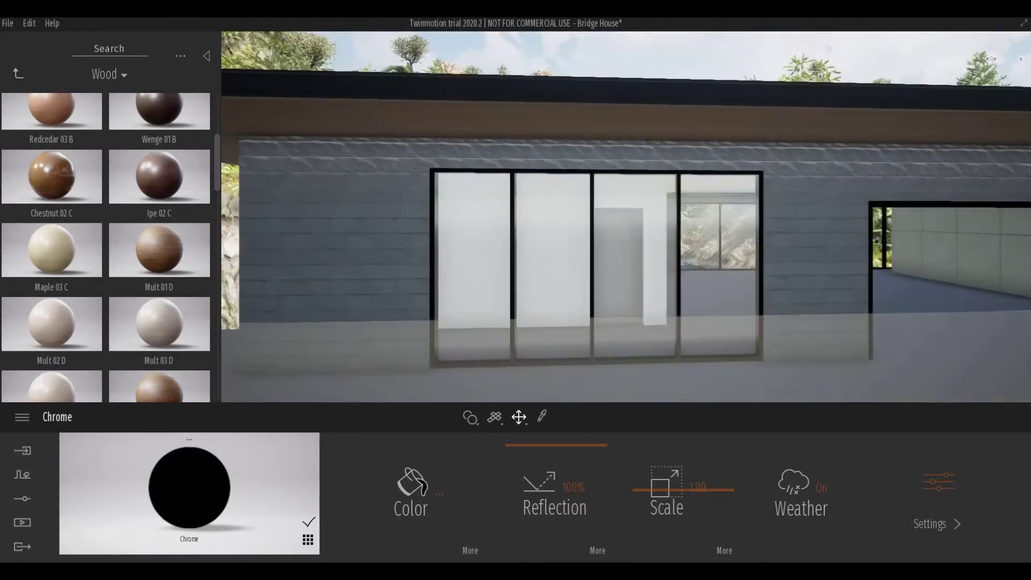
scroll(726, 272, up, 5)
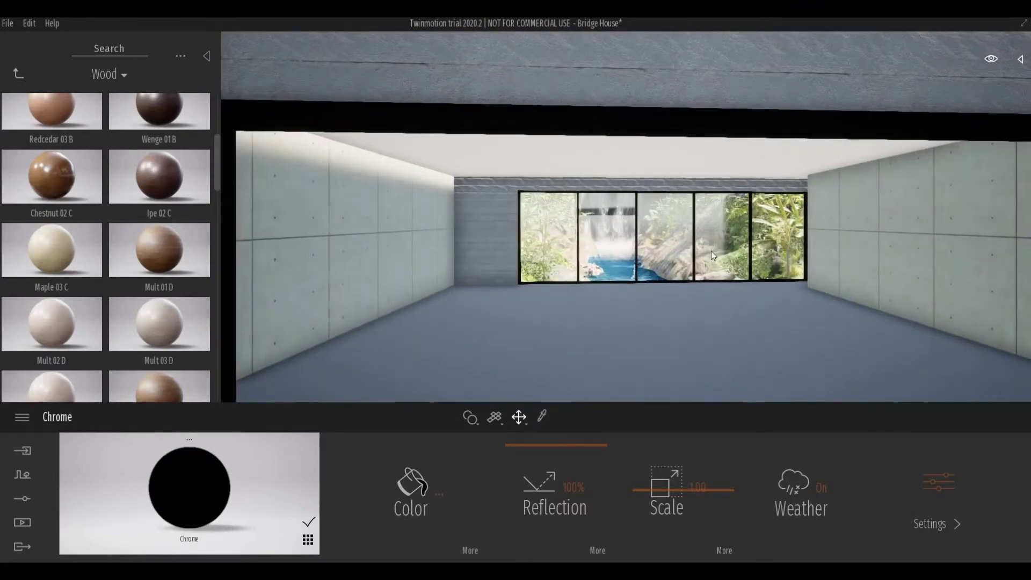
mouse_move(418, 220)
mouse_down()
mouse_move(556, 246)
mouse_move(535, 234)
mouse_move(440, 328)
mouse_up()
- Open Objects > Decals in the library and scroll past the graffiti to the rust decals
click(17, 73)
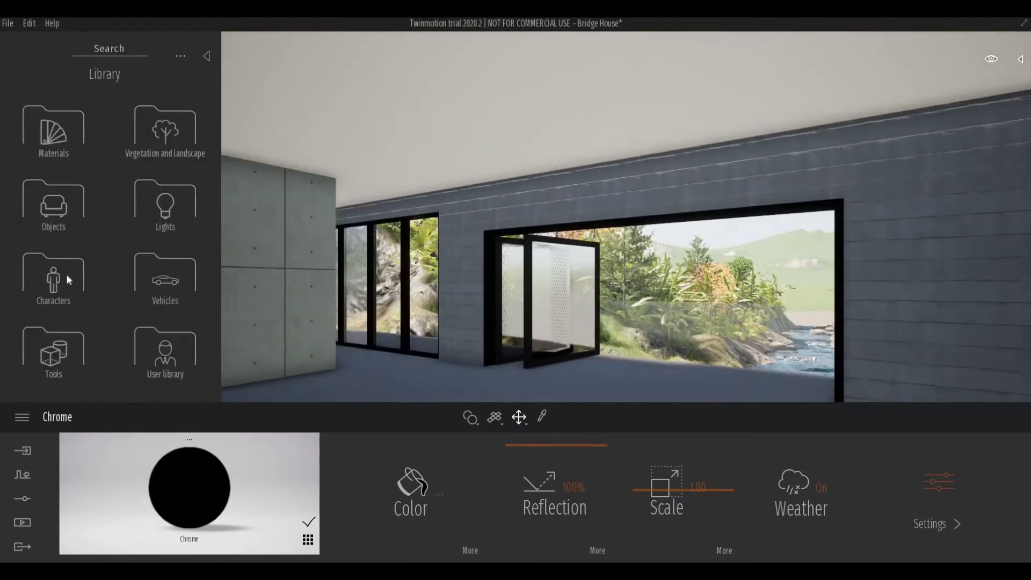
click(51, 223)
click(173, 219)
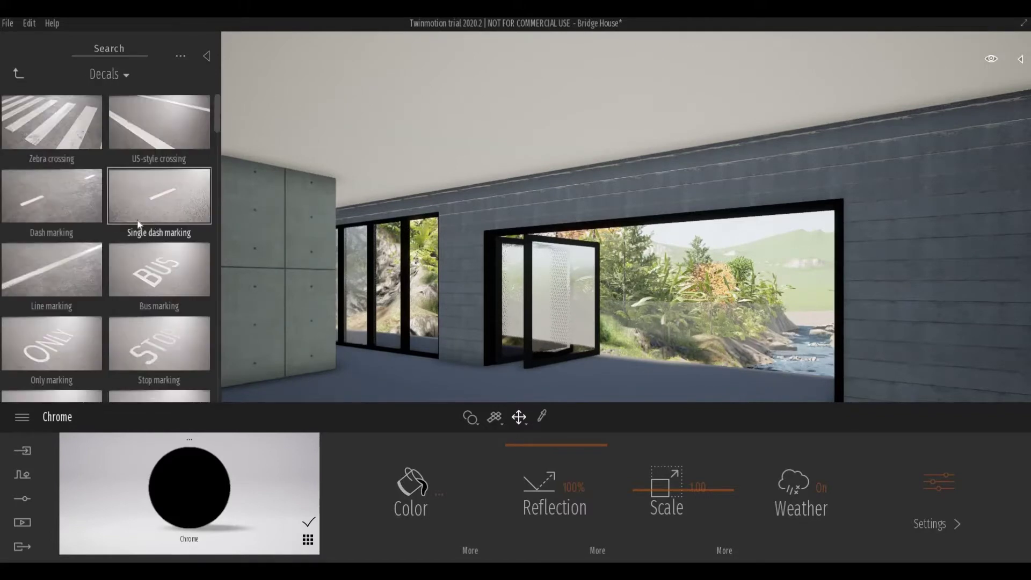
scroll(121, 286, down, 3)
scroll(117, 312, down, 3)
scroll(117, 312, down, 3)
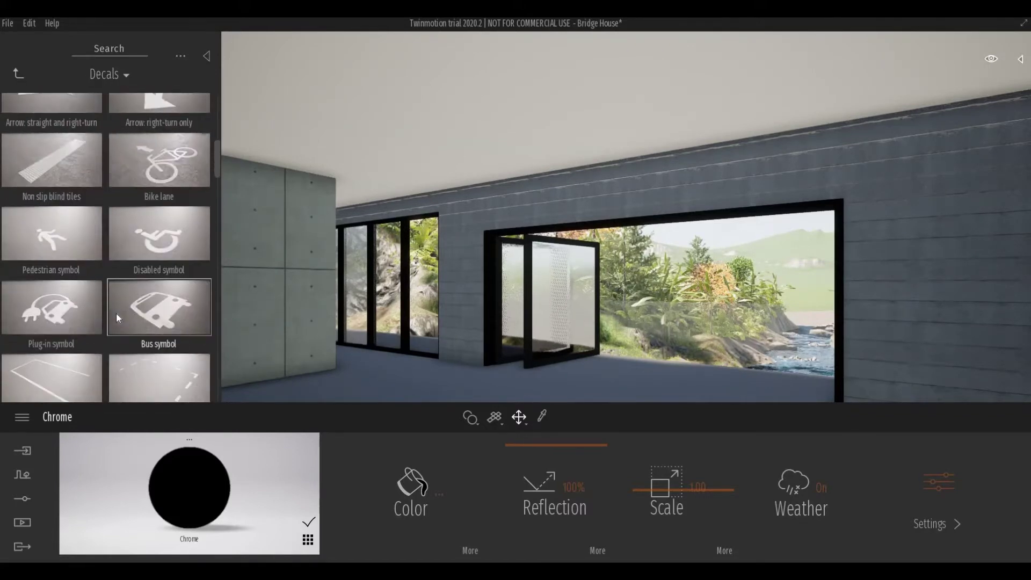
scroll(116, 313, down, 3)
scroll(116, 314, down, 3)
scroll(116, 313, down, 3)
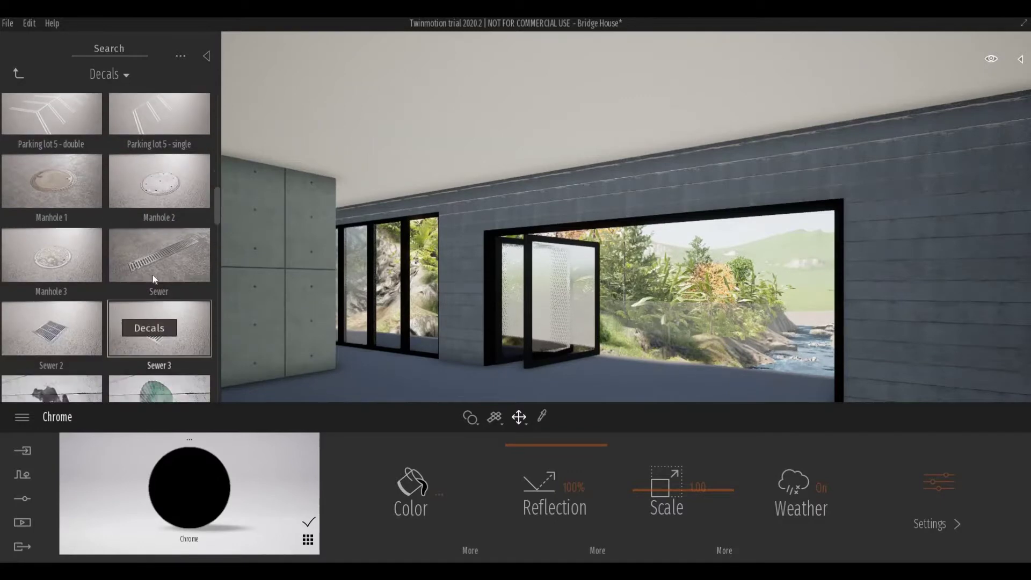
scroll(95, 348, down, 3)
scroll(95, 349, down, 3)
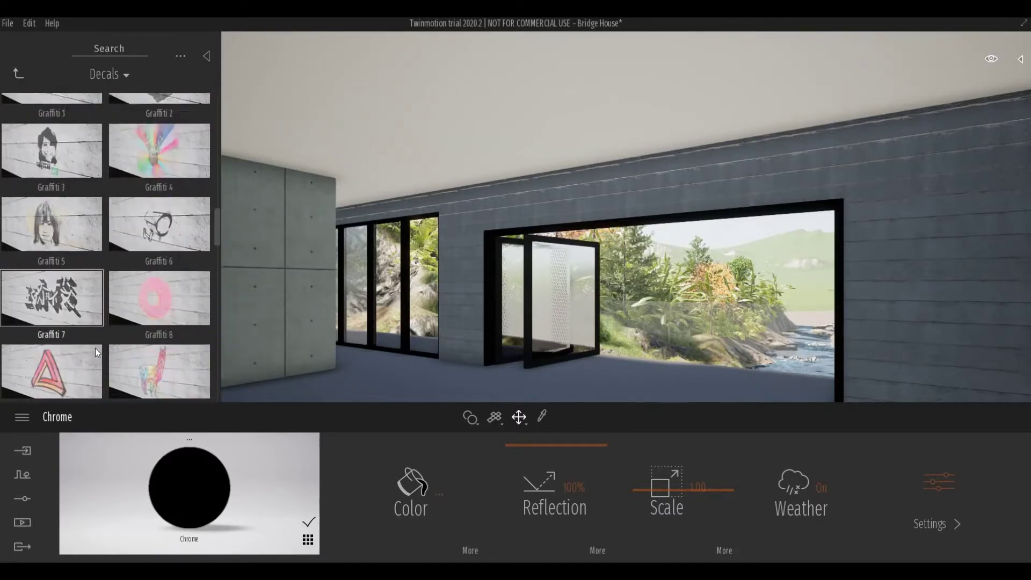
scroll(95, 349, down, 3)
scroll(94, 348, down, 3)
scroll(95, 347, down, 2)
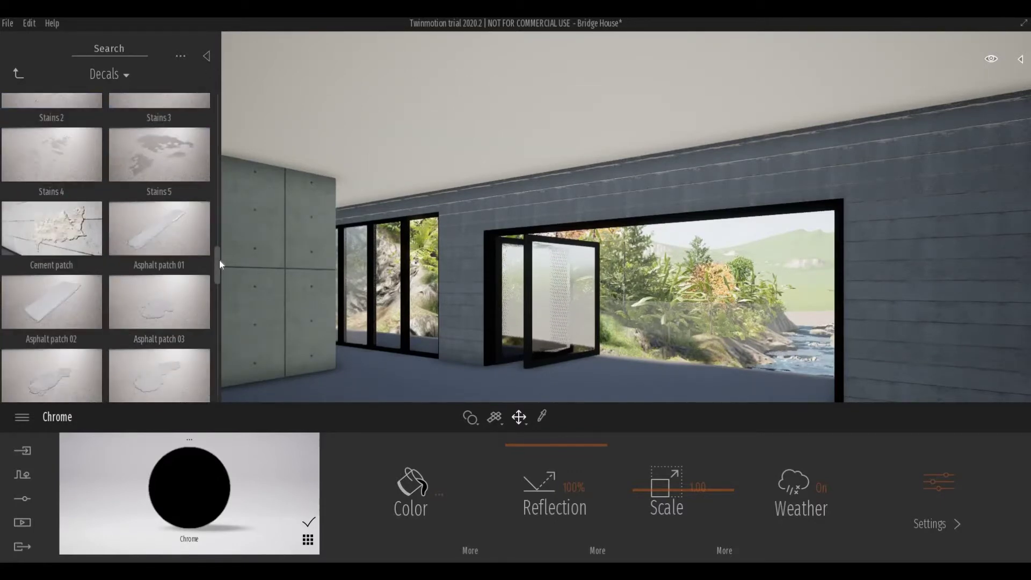
mouse_move(218, 266)
mouse_down()
mouse_move(211, 390)
mouse_move(216, 316)
mouse_up()
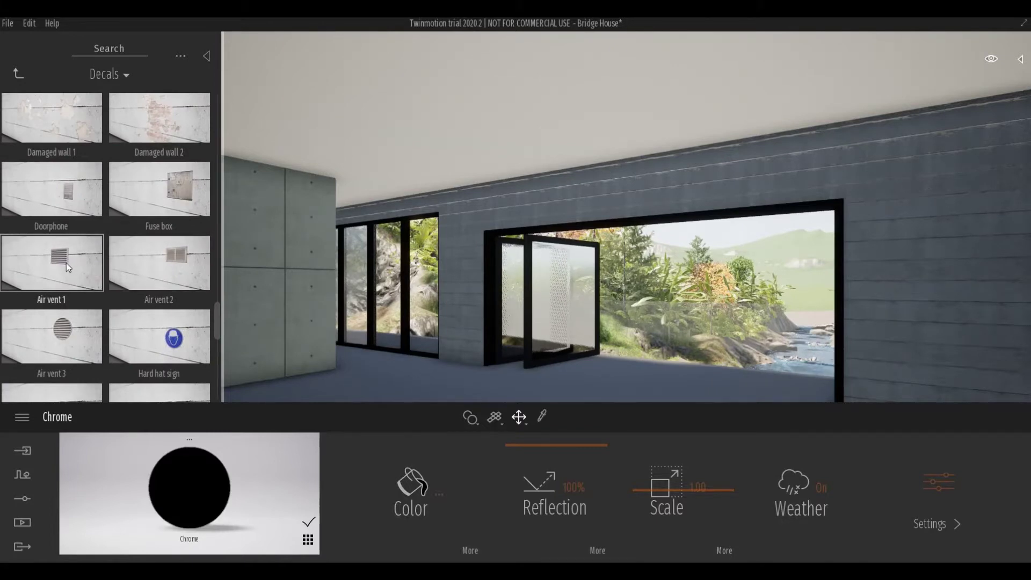
mouse_move(66, 262)
mouse_down()
mouse_move(500, 211)
mouse_move(617, 138)
mouse_up()
scroll(618, 107, up, 3)
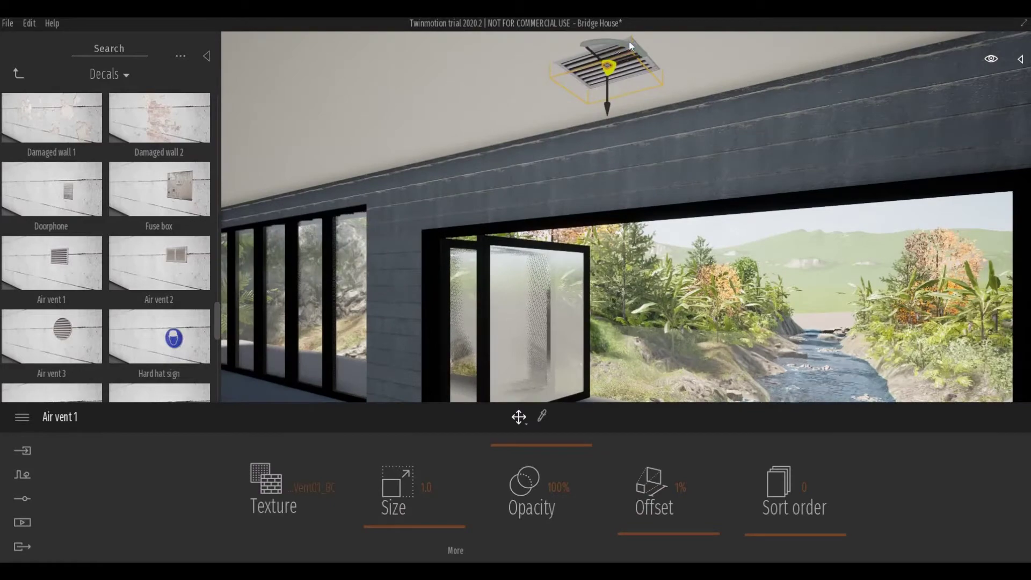
drag(616, 45, 594, 46)
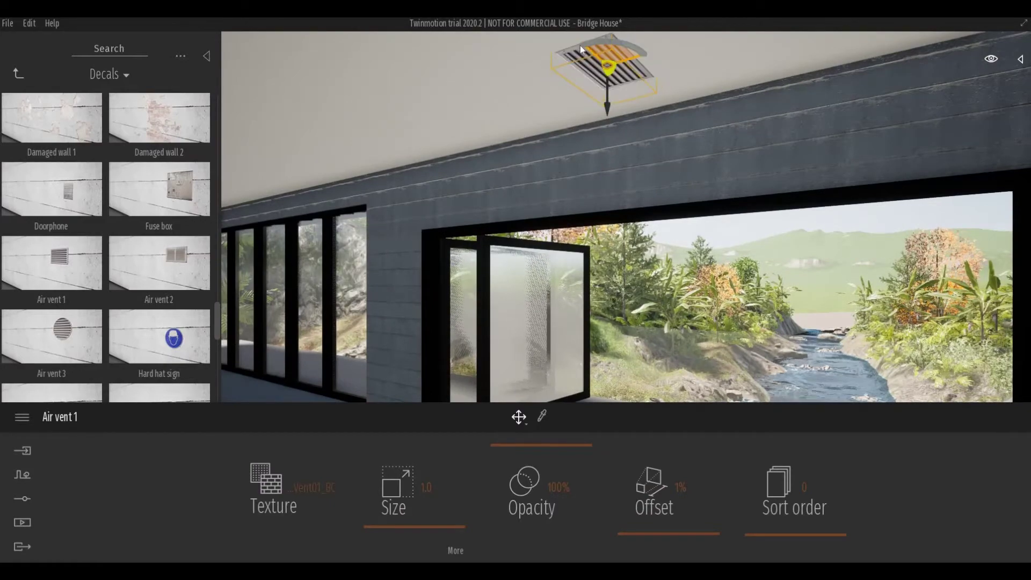
scroll(595, 46, up, 3)
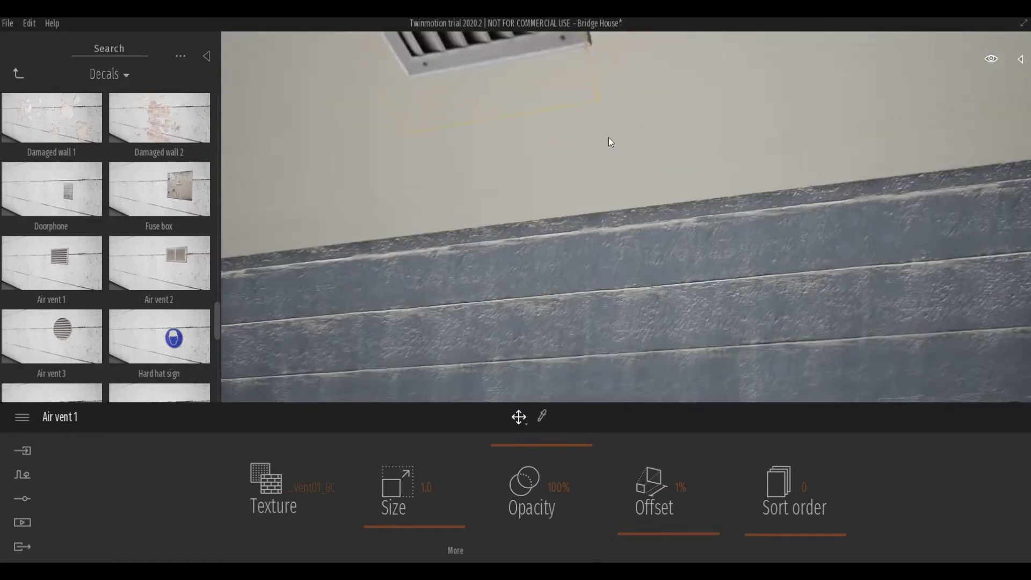
middle_drag(577, 220, 577, 304)
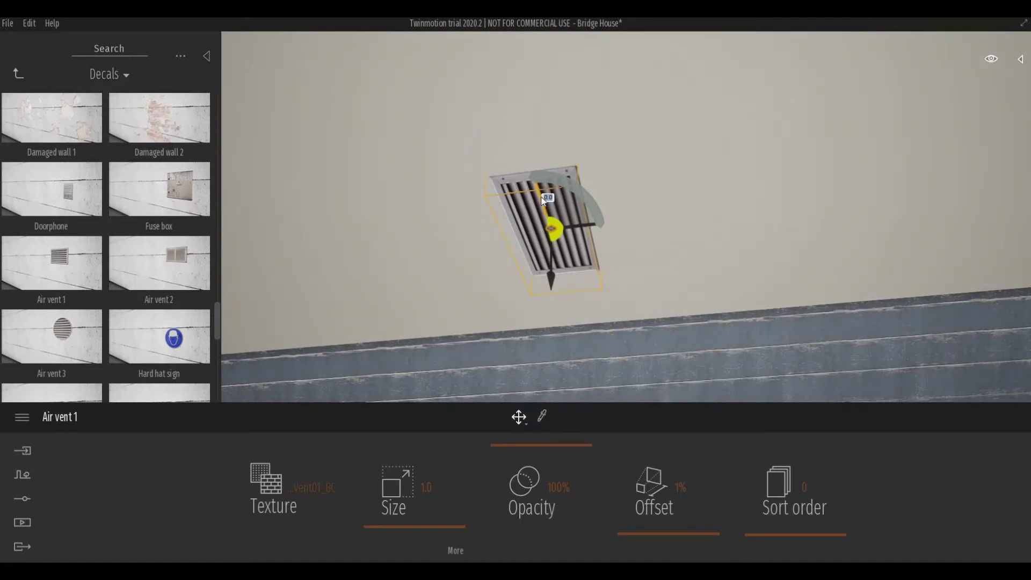
key(space)
key(space)
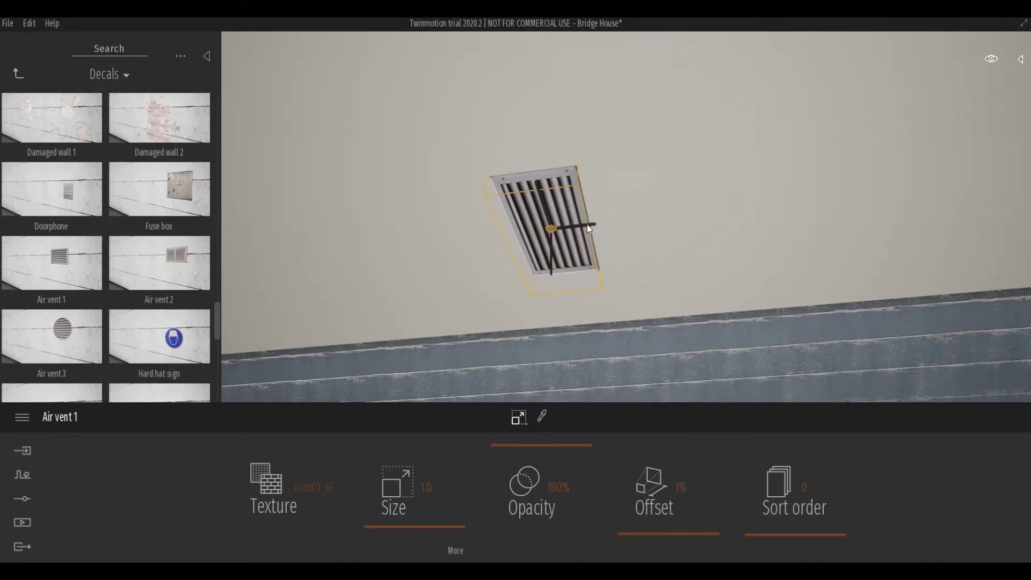
key(space)
key(space)
key(space)
key(space)
key(space)
drag(534, 175, 533, 171)
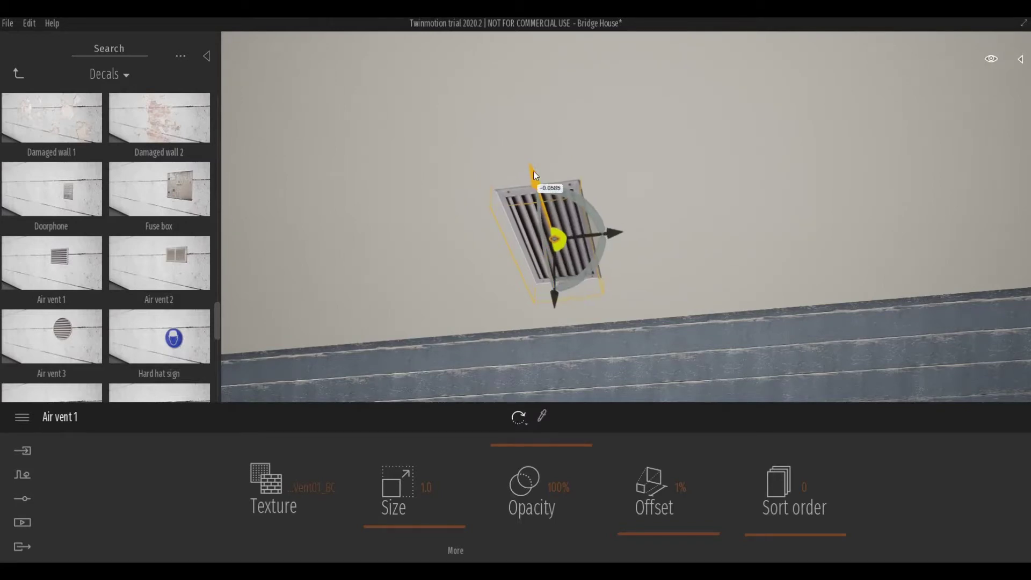
key(space)
key(space)
key(space)
key(space)
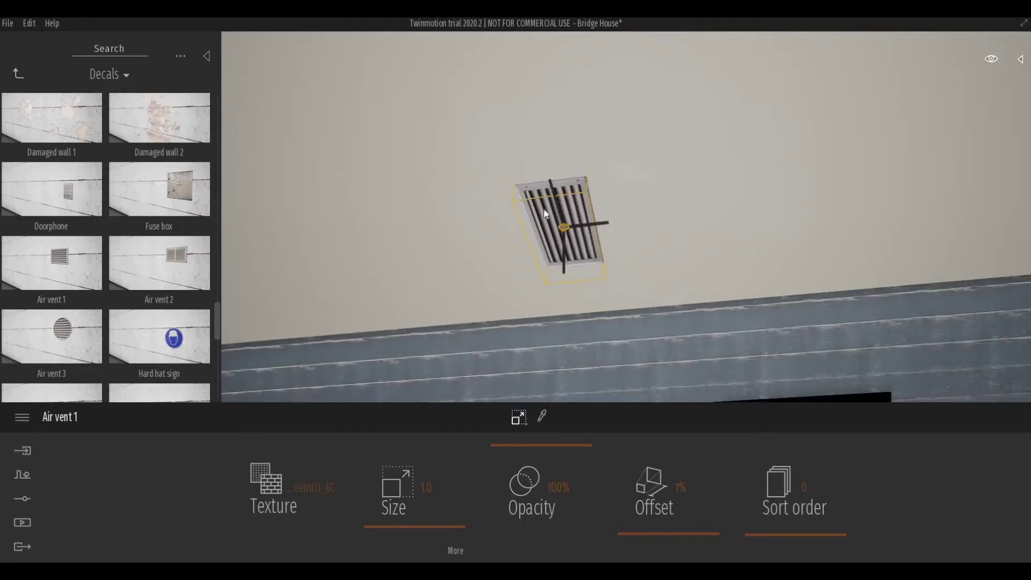
key(Delete)
- Place the Sewer grate decal on the ceiling
scroll(161, 236, up, 1)
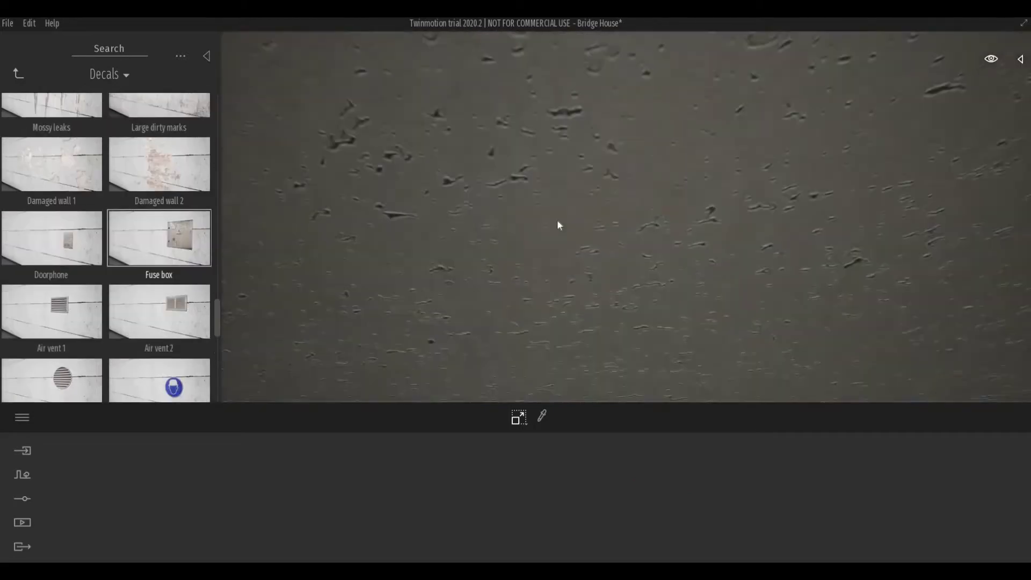
scroll(156, 209, up, 2)
scroll(154, 215, up, 3)
scroll(154, 220, up, 3)
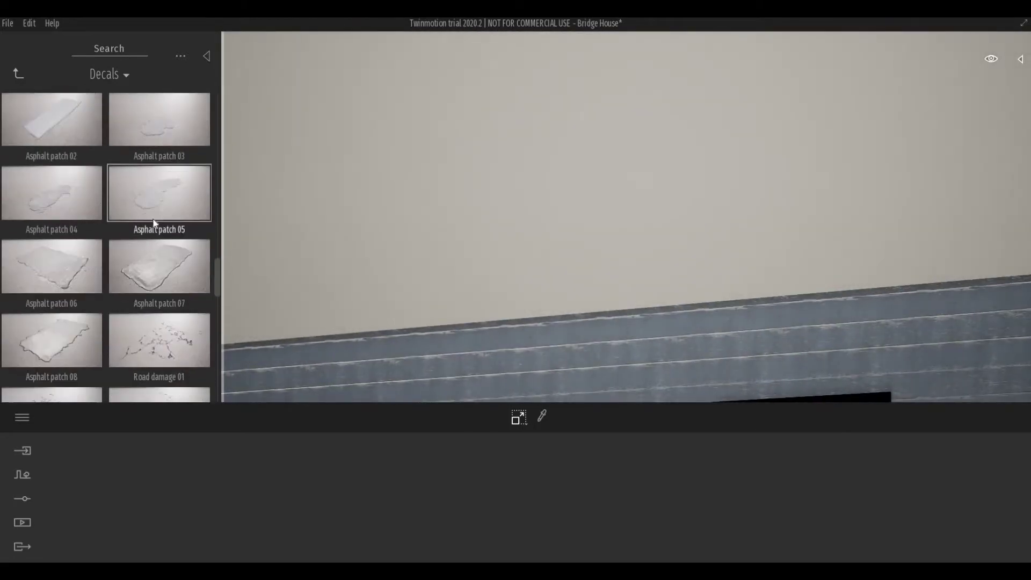
scroll(156, 236, up, 3)
scroll(157, 240, up, 1)
scroll(156, 238, up, 3)
scroll(156, 238, up, 3)
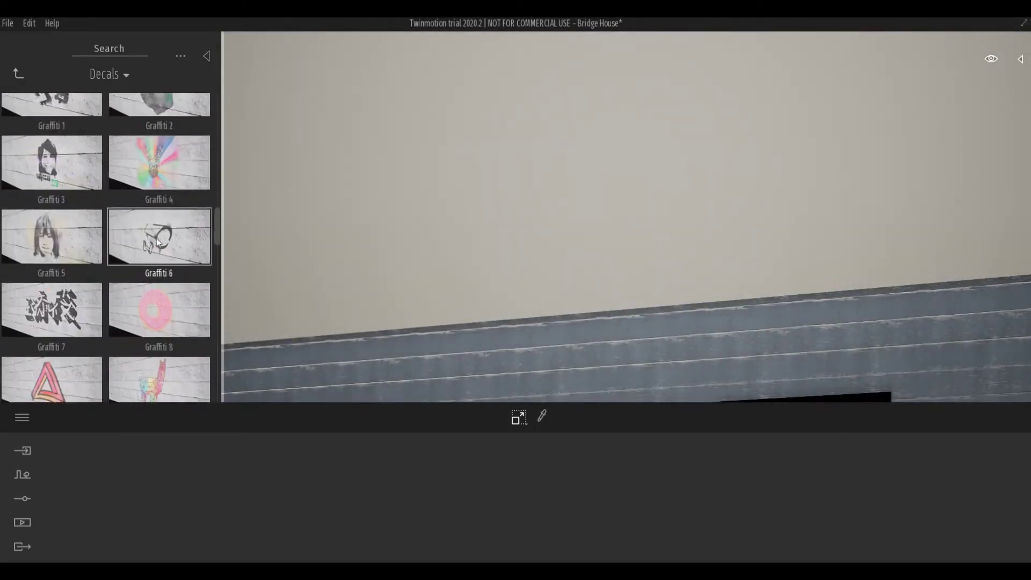
scroll(156, 237, up, 3)
scroll(175, 176, up, 1)
drag(175, 176, 396, 95)
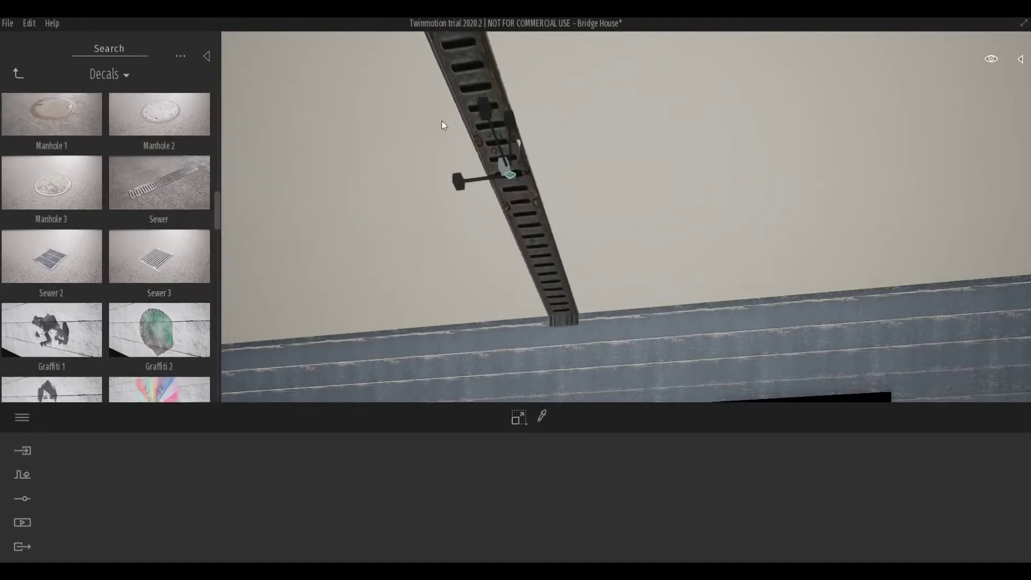
- Rotate the Sewer decal to lie nearly horizontal and lower its opacity to 81%
scroll(446, 177, up, 3)
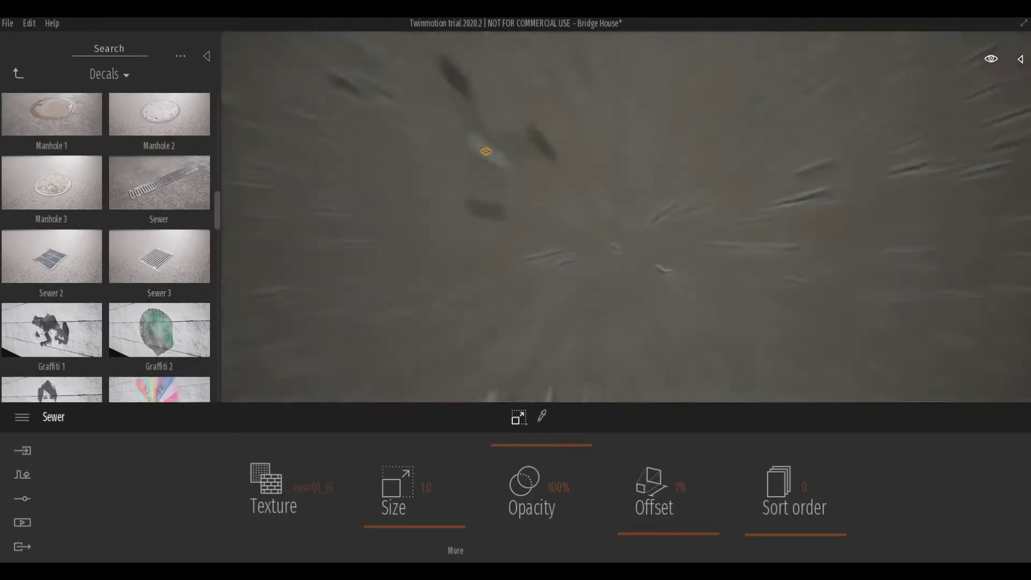
scroll(462, 204, down, 3)
key(space)
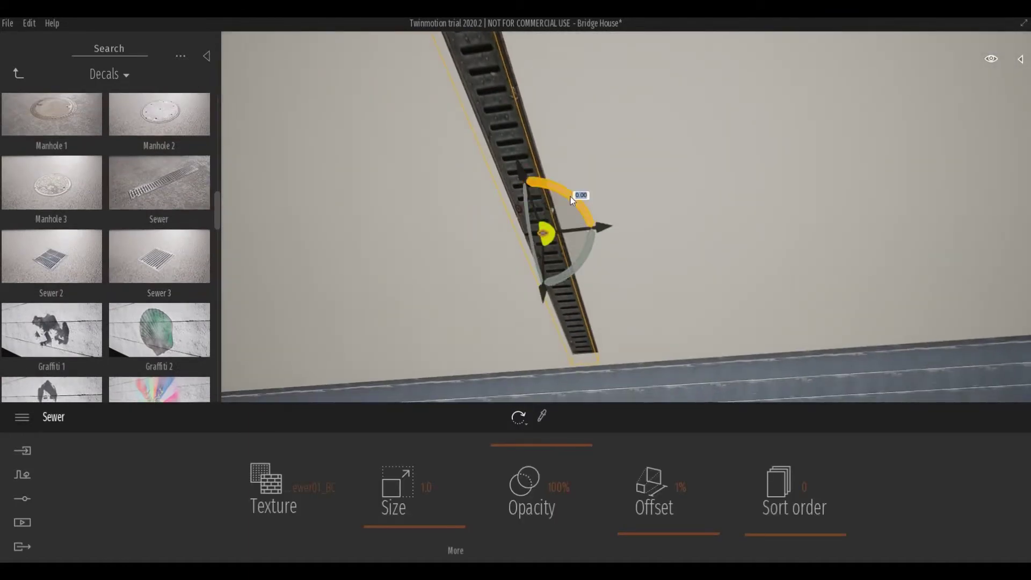
drag(571, 196, 510, 205)
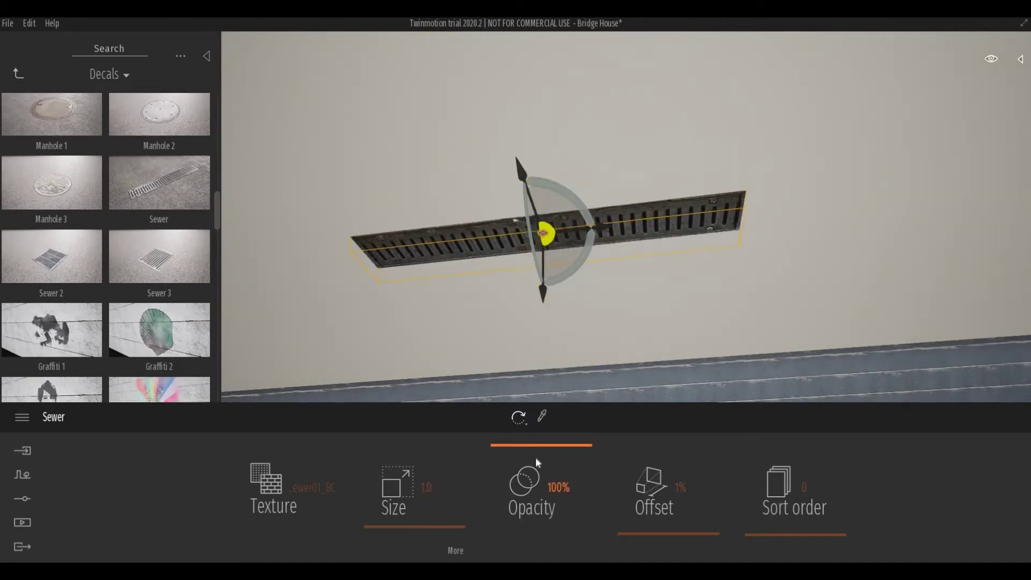
drag(537, 444, 537, 462)
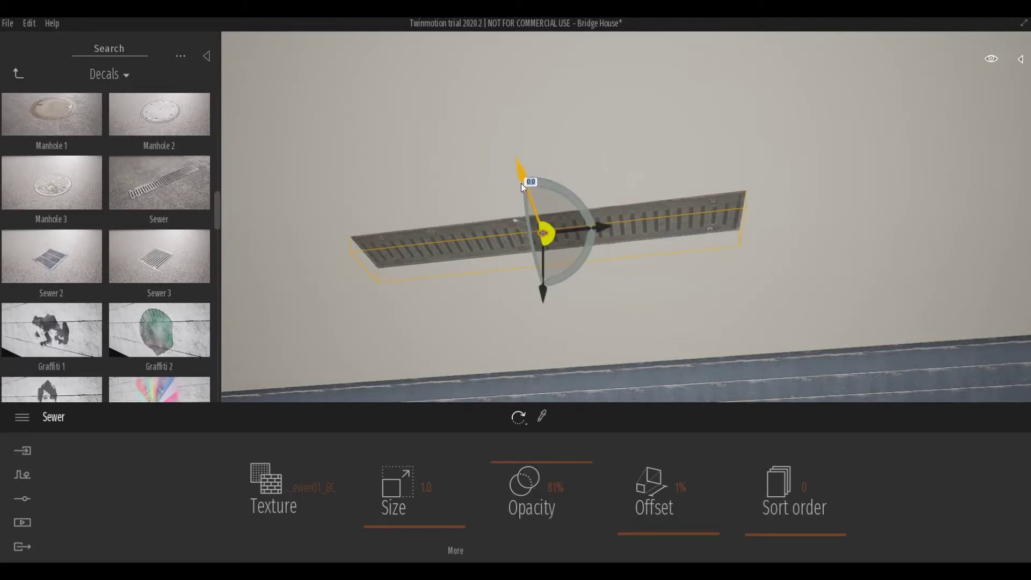
- Cycle the decal gizmo mode, then delete the Sewer grate decal
key(space)
key(space)
key(space)
key(space)
scroll(567, 214, down, 2)
scroll(570, 216, up, 3)
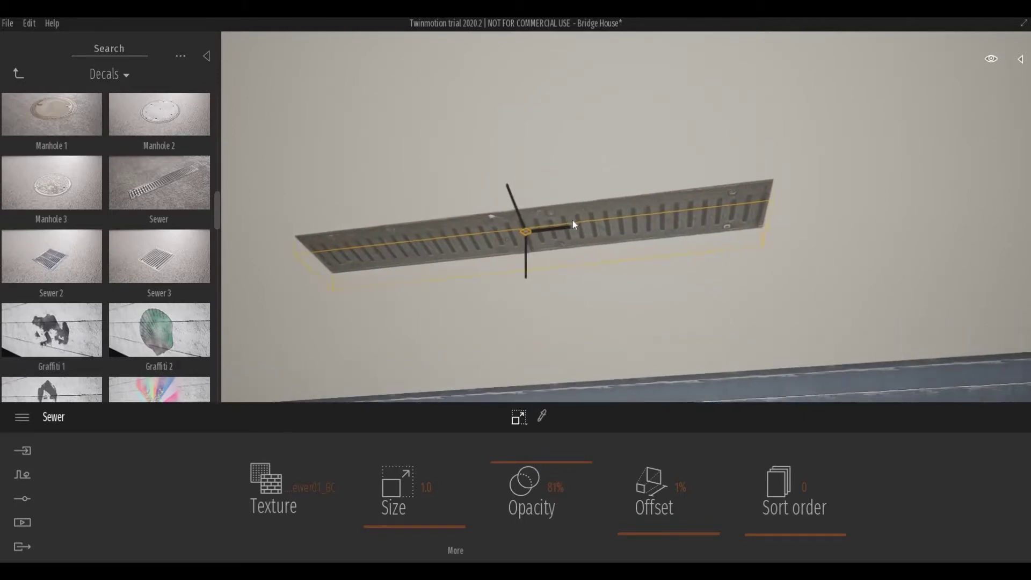
key(space)
key(space)
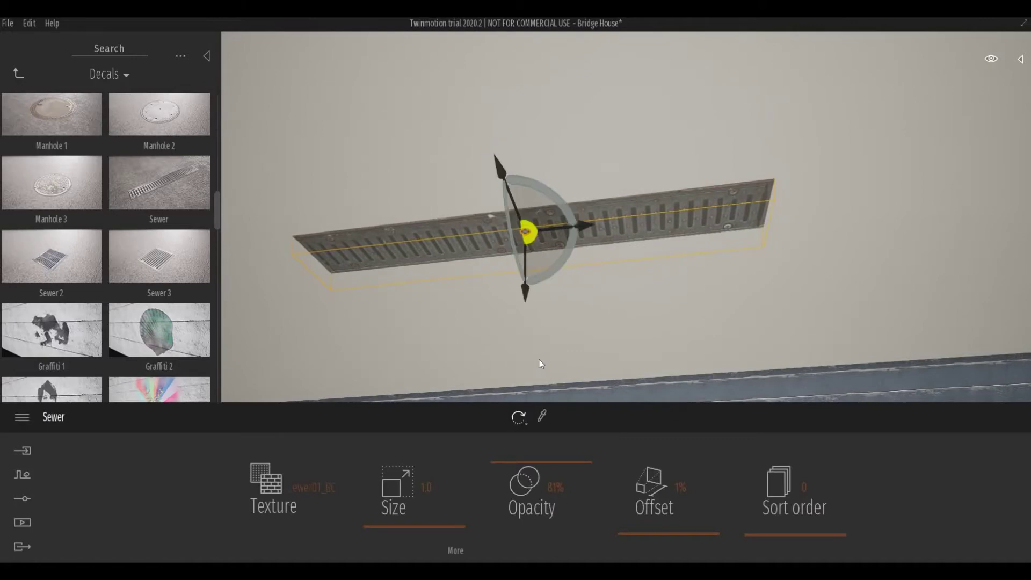
key(Delete)
scroll(208, 215, down, 3)
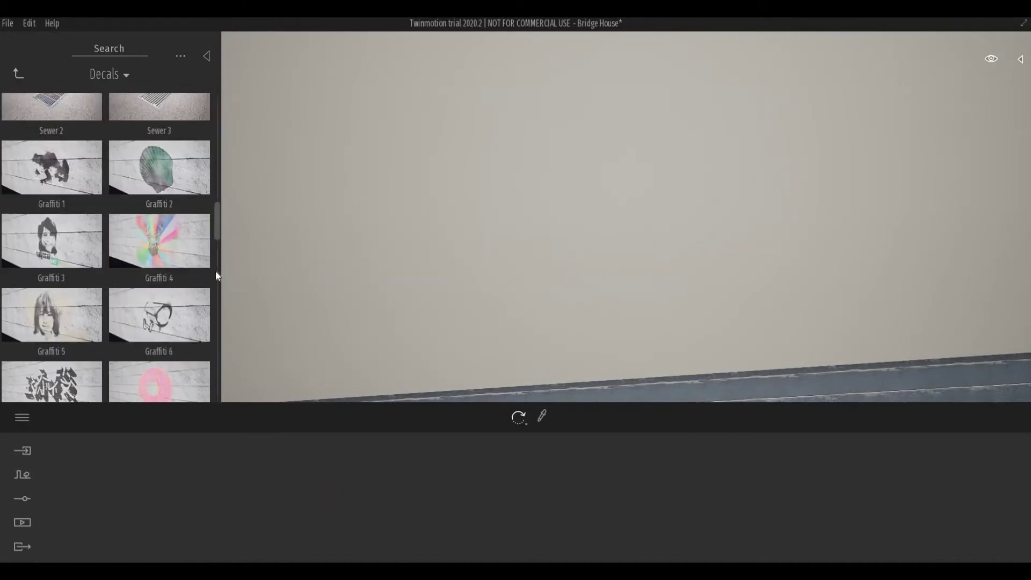
- Try an Air vent 2 decal on the wall, then delete it
scroll(215, 272, down, 5)
scroll(218, 301, down, 5)
scroll(212, 322, down, 5)
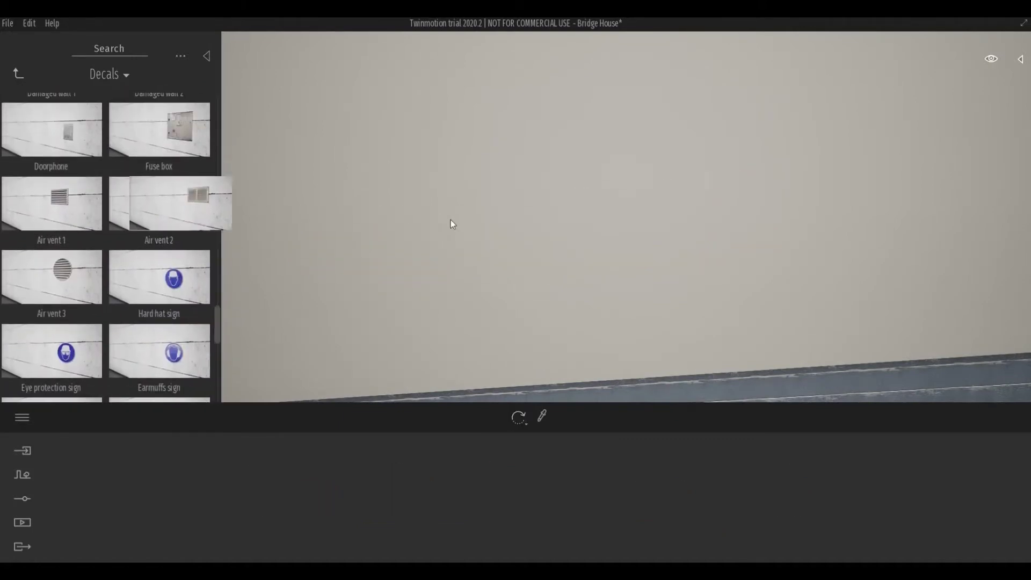
drag(202, 226, 495, 286)
key(space)
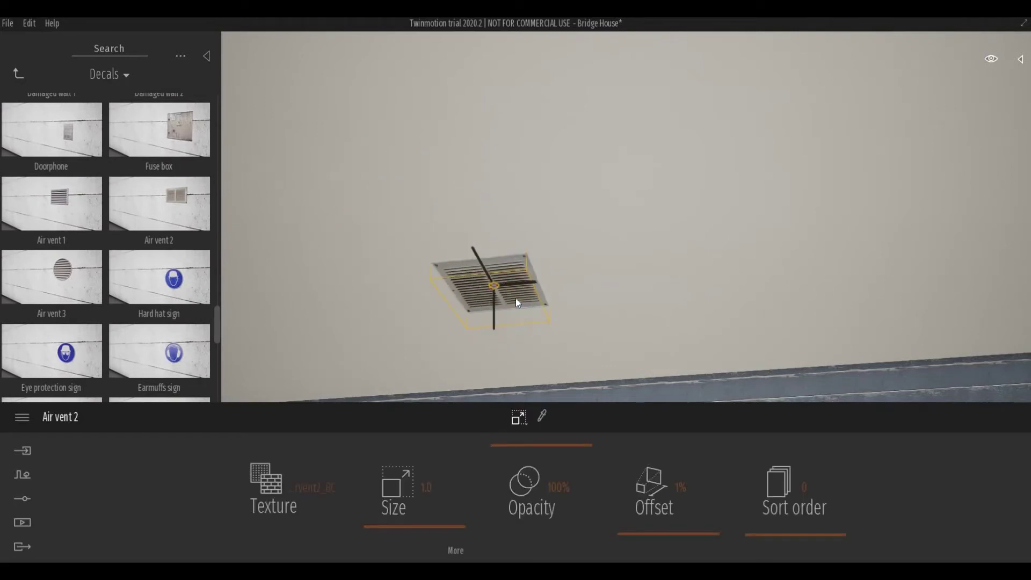
key(Delete)
- Place Air vent 1 higher on the wall and scale it to 0.70
drag(52, 204, 502, 263)
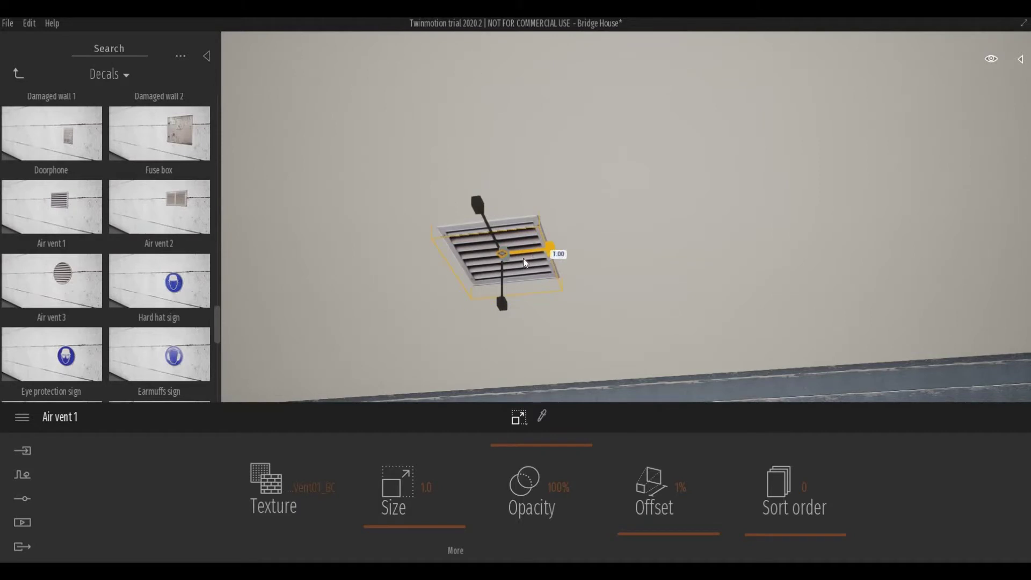
mouse_move(524, 262)
mouse_down()
mouse_move(511, 266)
mouse_move(576, 257)
mouse_move(535, 264)
mouse_up()
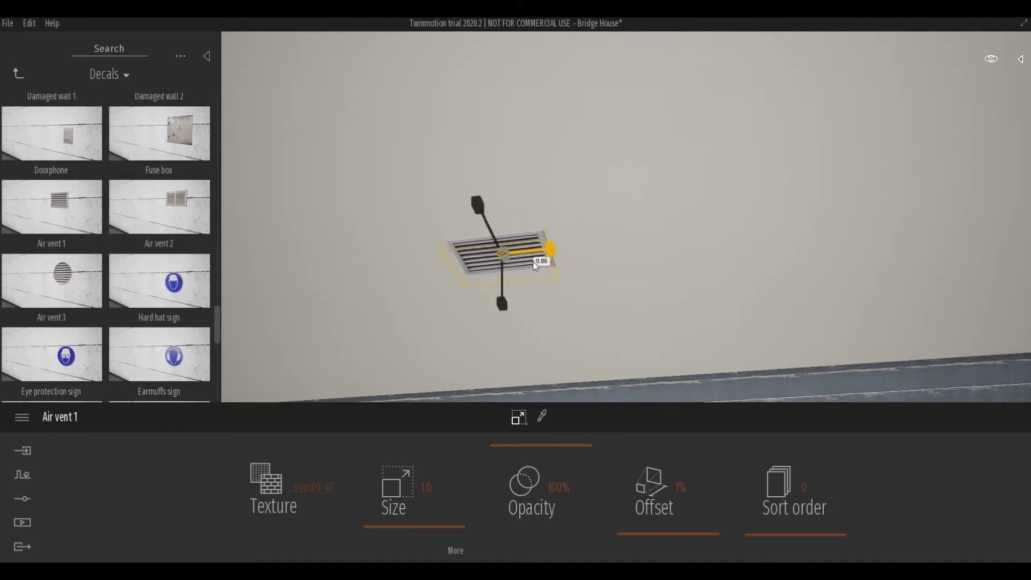
mouse_move(484, 218)
mouse_down()
mouse_move(444, 159)
mouse_move(472, 204)
mouse_up()
middle_drag(514, 309, 605, 227)
- Shift the view to show the window below the vent and deselect the decal
key(space)
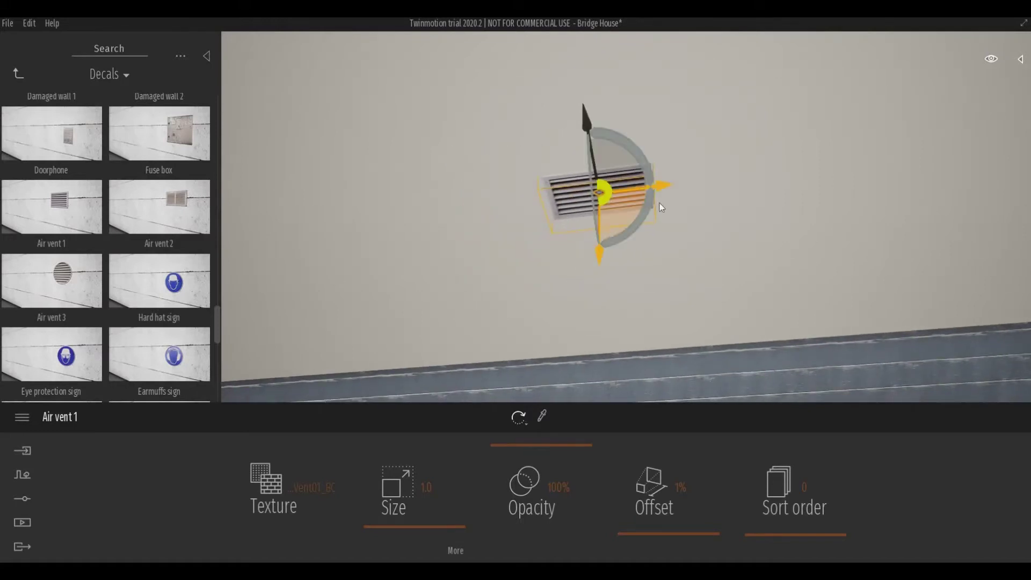
key(space)
key(space)
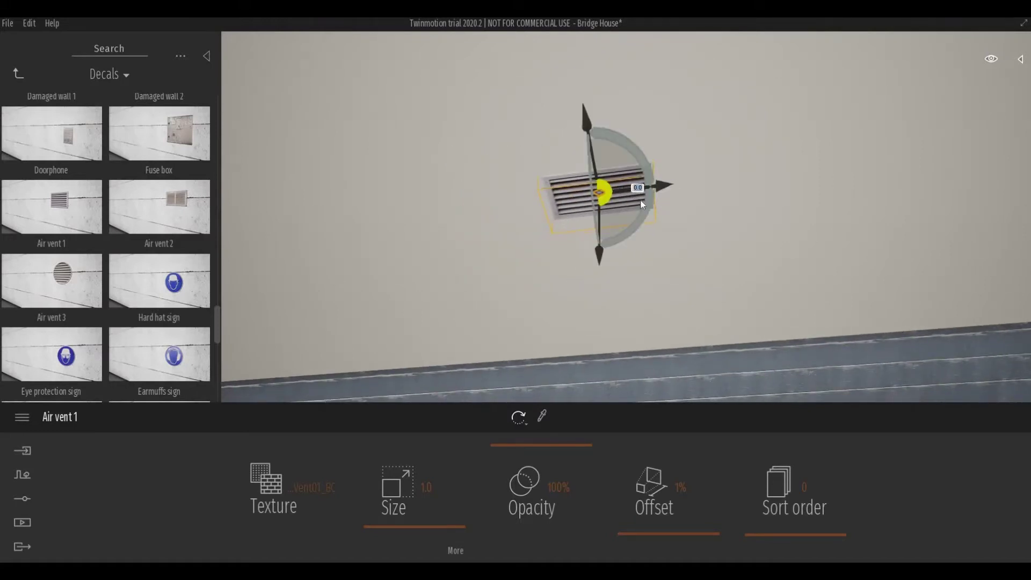
scroll(640, 200, down, 2)
middle_drag(694, 251, 563, 177)
mouse_move(563, 176)
mouse_down()
mouse_move(551, 126)
mouse_move(585, 211)
mouse_up()
click(585, 212)
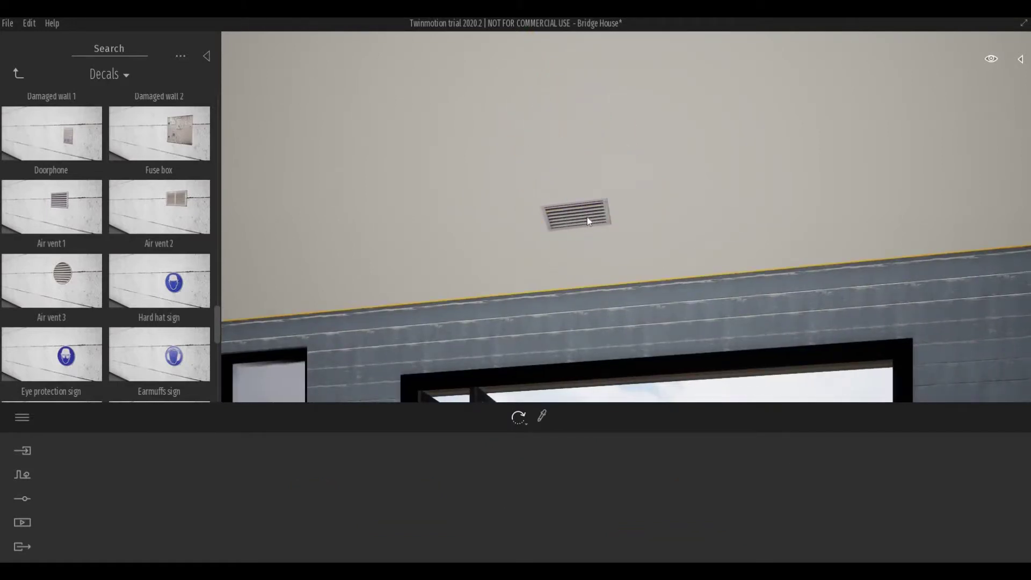
- Shift-drag the selected vent along the wall to copy it and open the Copy dialog
scroll(607, 212, up, 1)
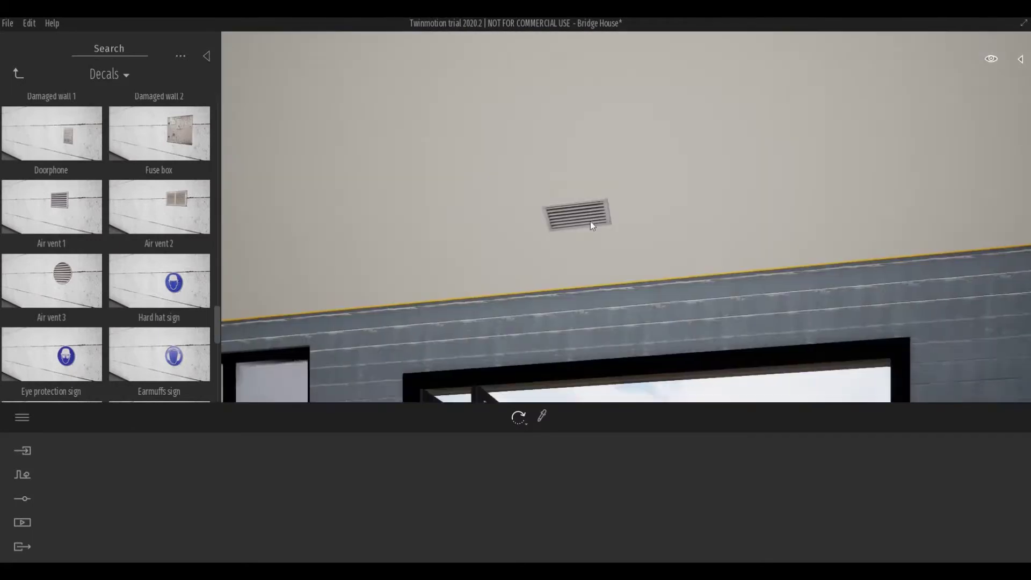
click(569, 214)
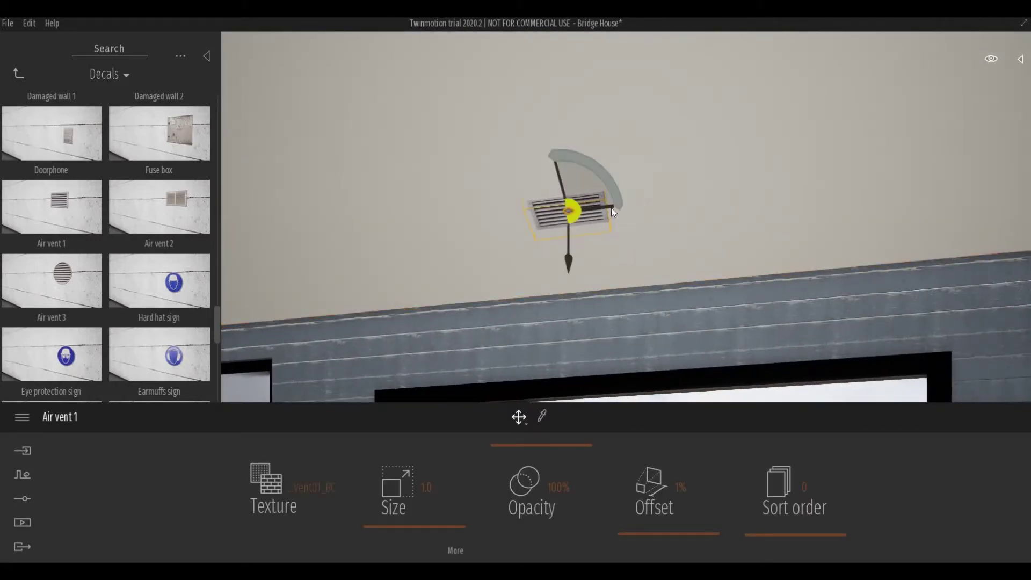
ctrl+drag(612, 207, 692, 197)
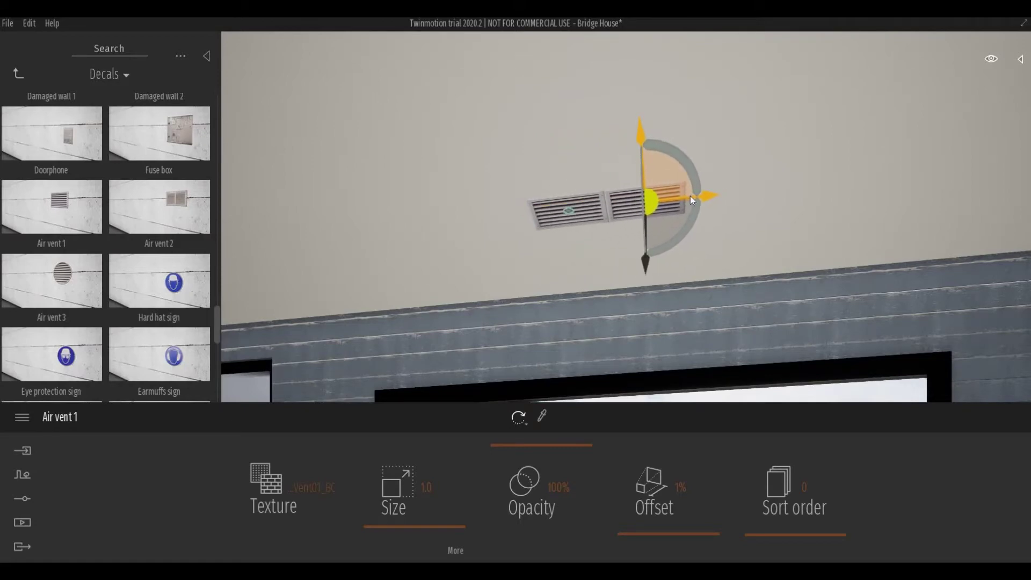
ctrl+drag(692, 195, 691, 195)
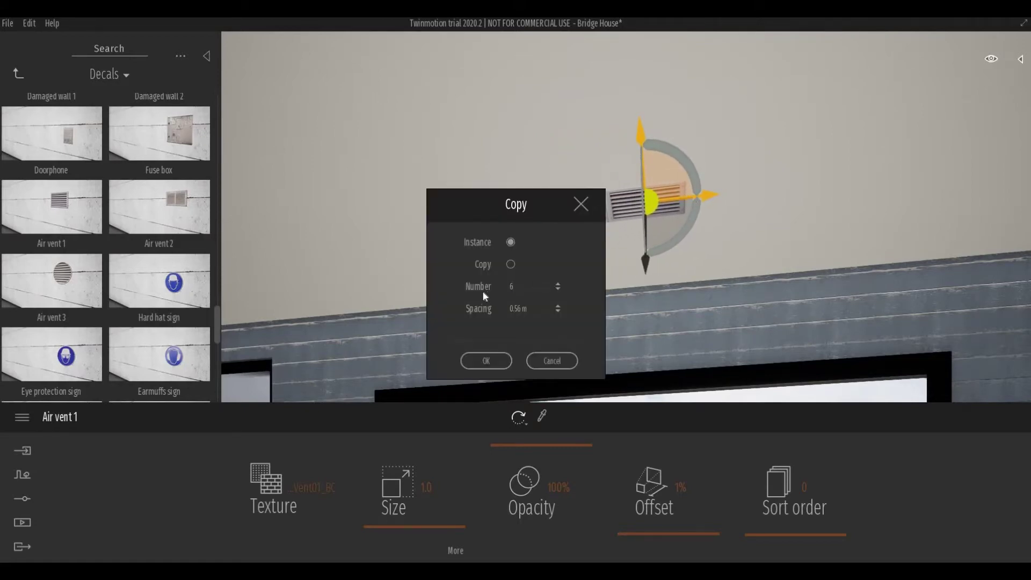
- Create six instanced vent copies at 0.56 m spacing, keep opacity 100%, set offset 12%
click(486, 361)
click(588, 286)
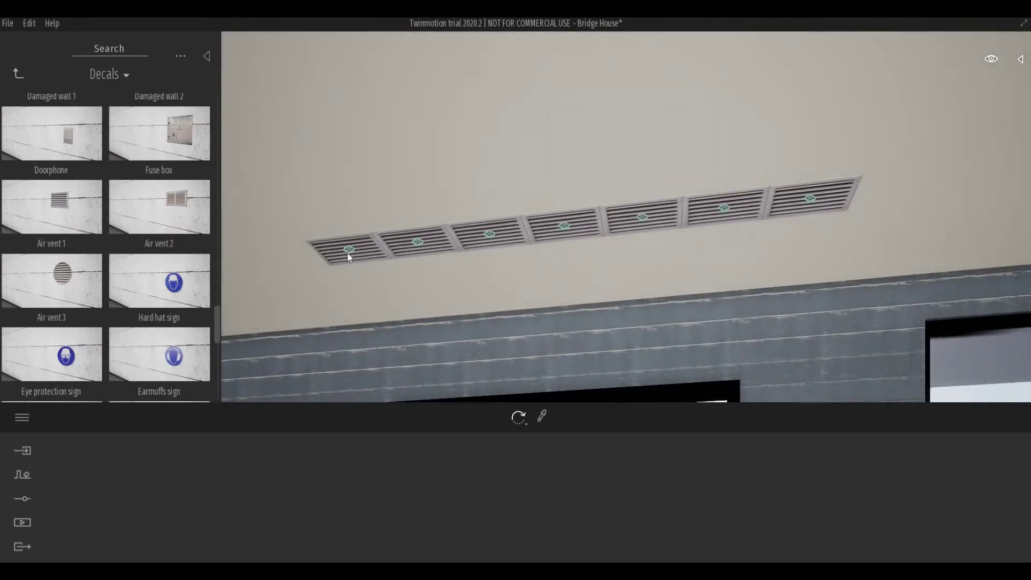
click(348, 254)
drag(541, 463, 540, 471)
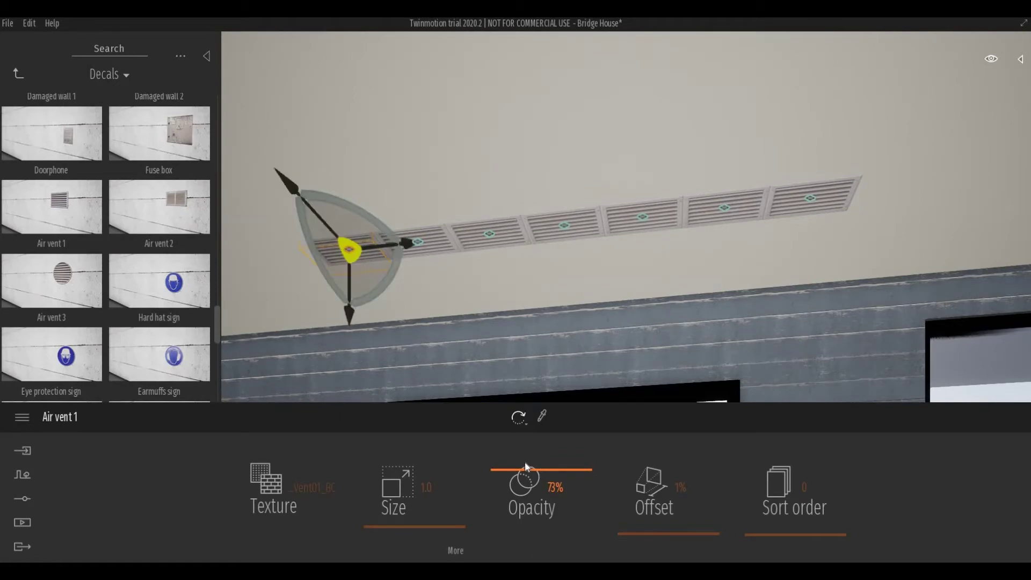
drag(676, 532, 670, 532)
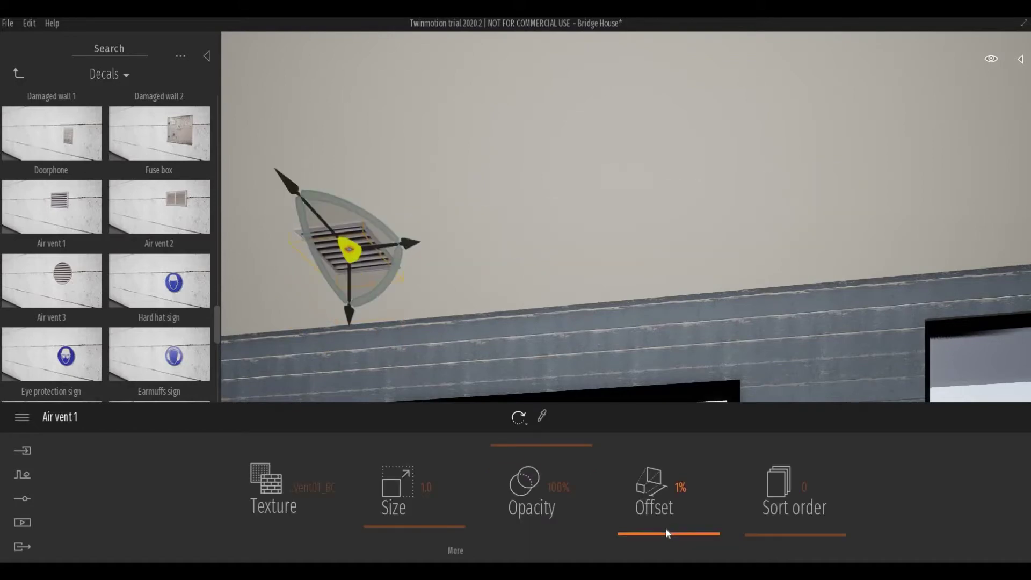
drag(666, 529, 659, 536)
- Select and check individual vents in the row, then deselect
key(Escape)
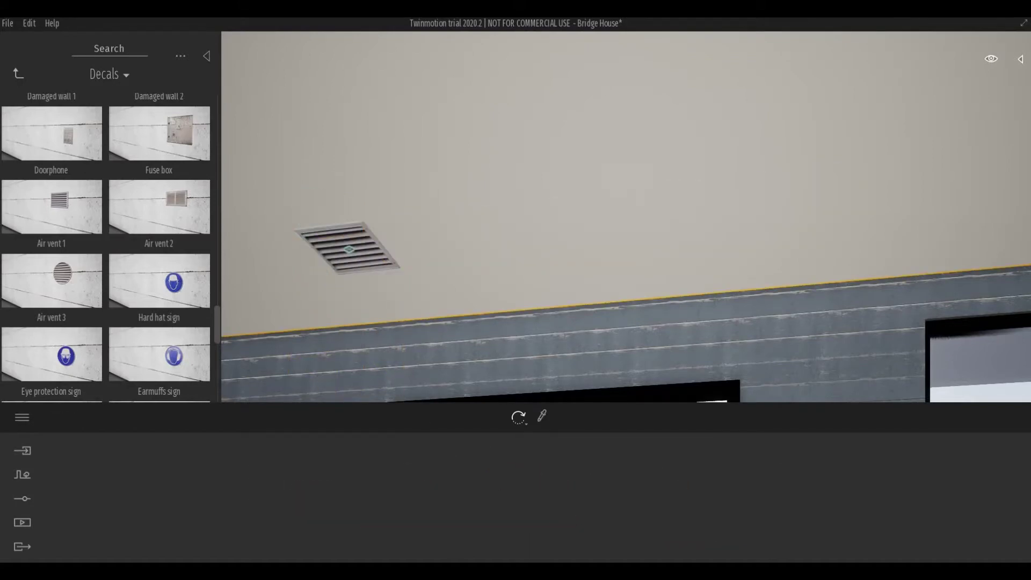
click(467, 236)
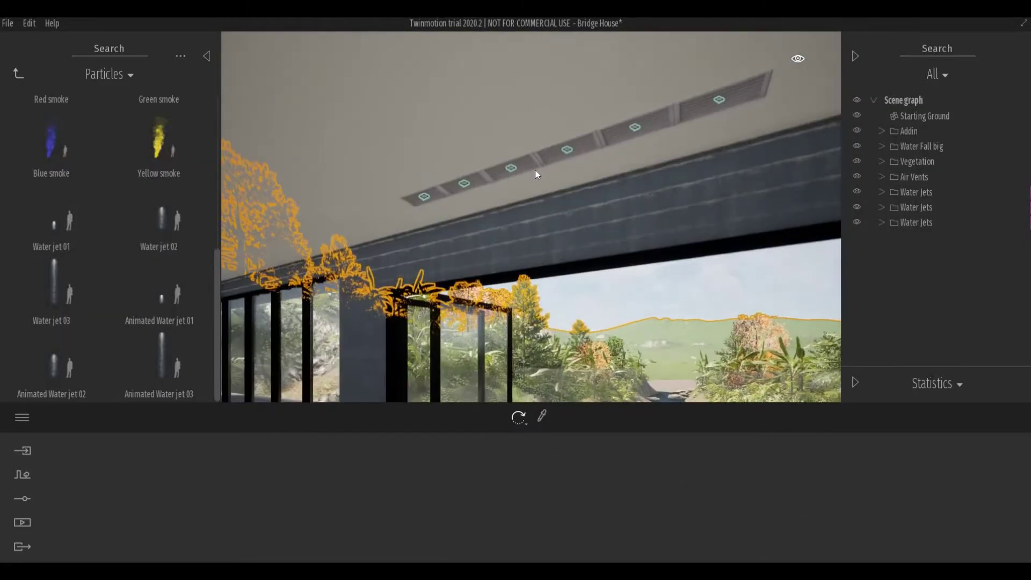
click(475, 194)
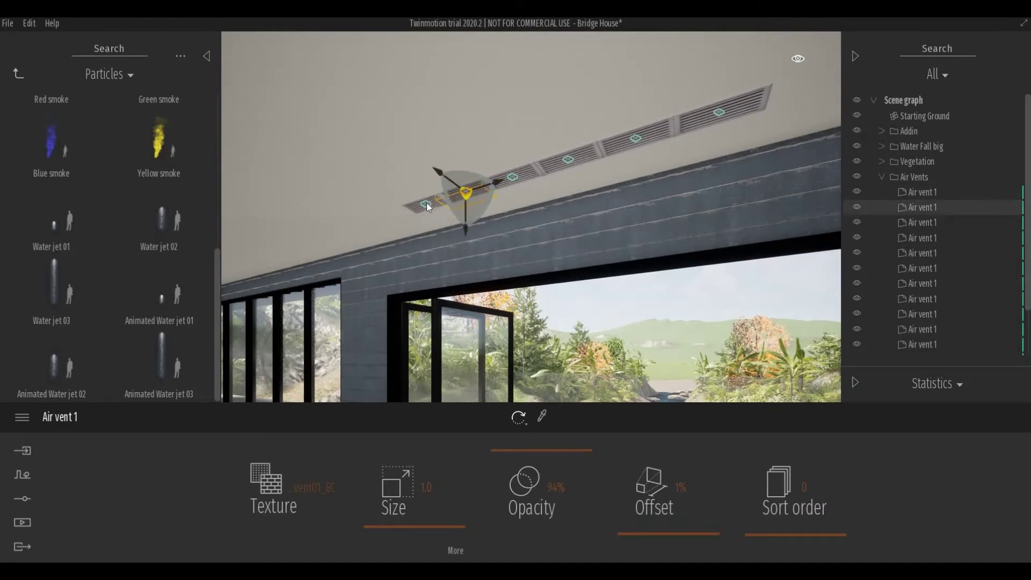
click(393, 266)
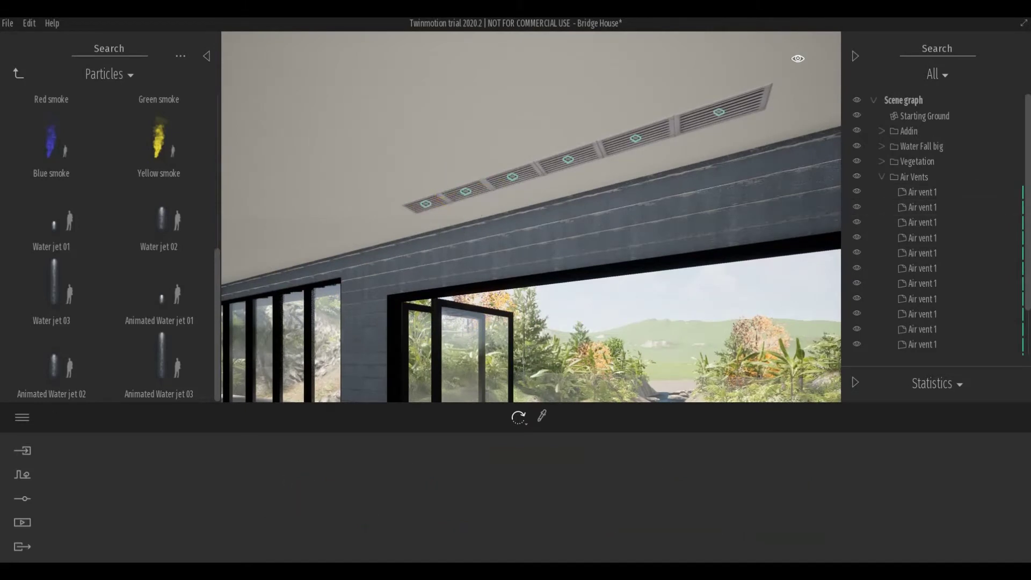
- On the Level 6 plan, start an in-place Generic Models element named Fireplace
scroll(286, 337, up, 5)
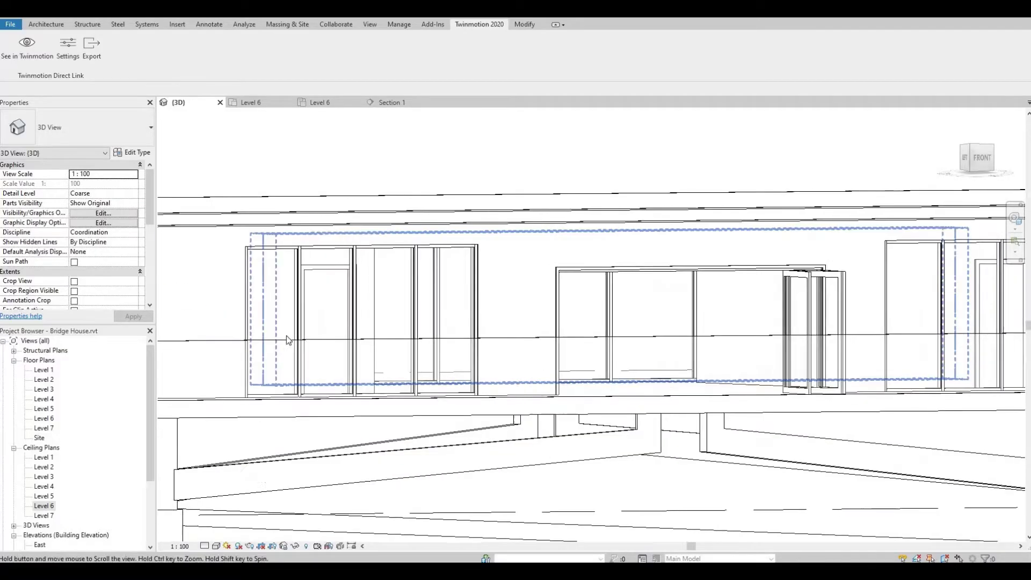
double_click(47, 418)
scroll(578, 336, up, 3)
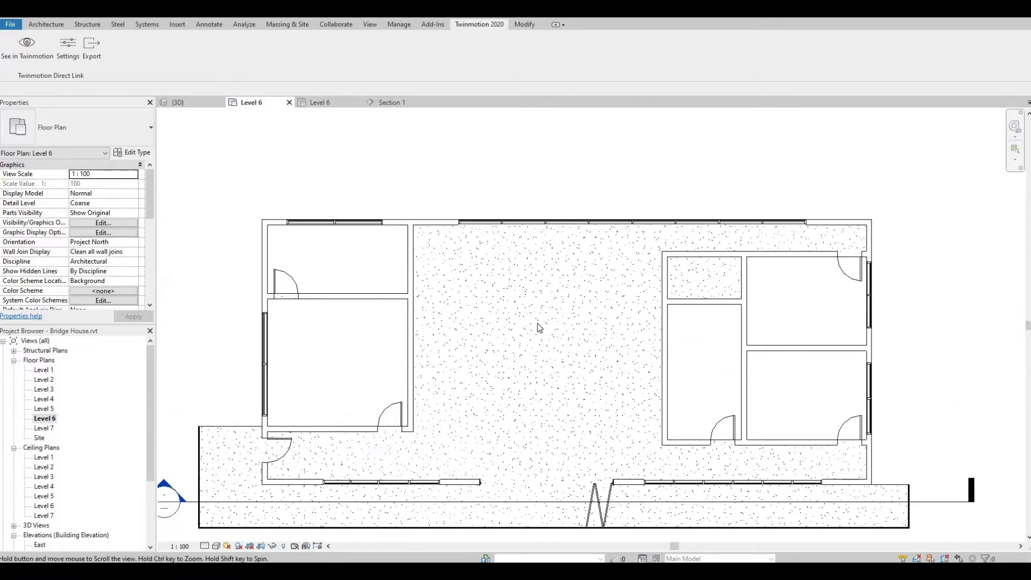
scroll(578, 336, up, 1)
click(45, 24)
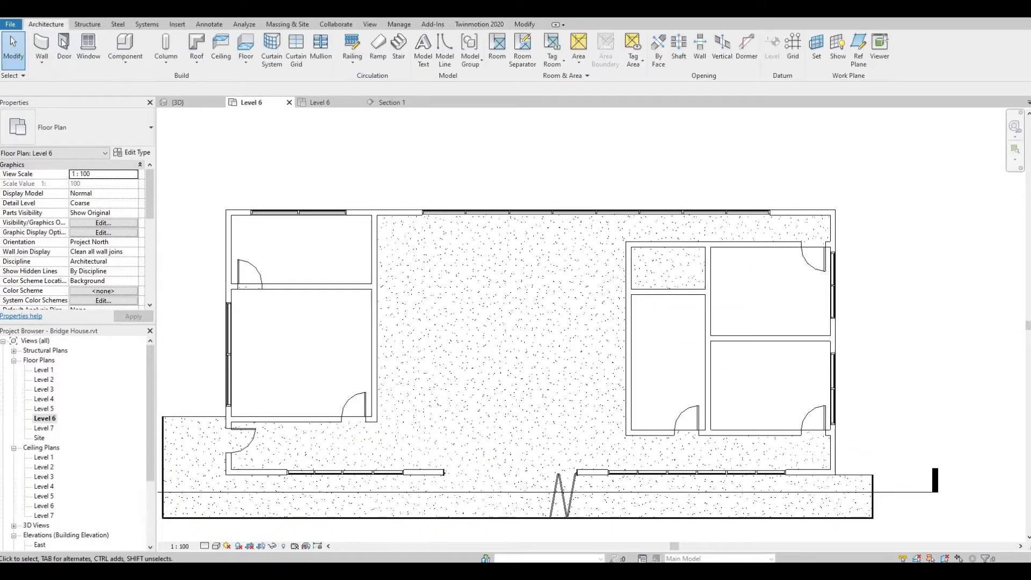
click(125, 61)
click(134, 104)
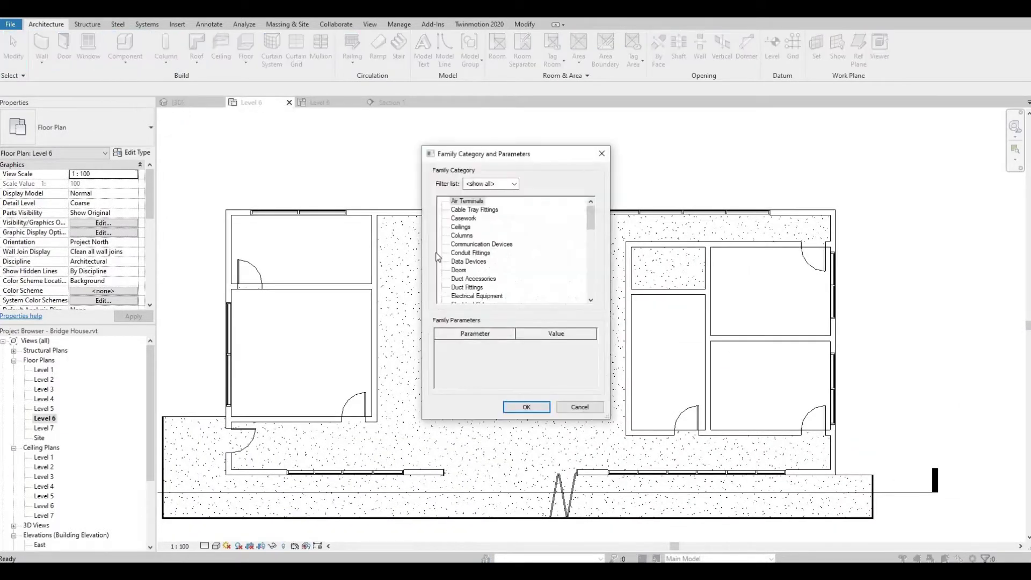
scroll(473, 271, down, 2)
scroll(466, 265, down, 1)
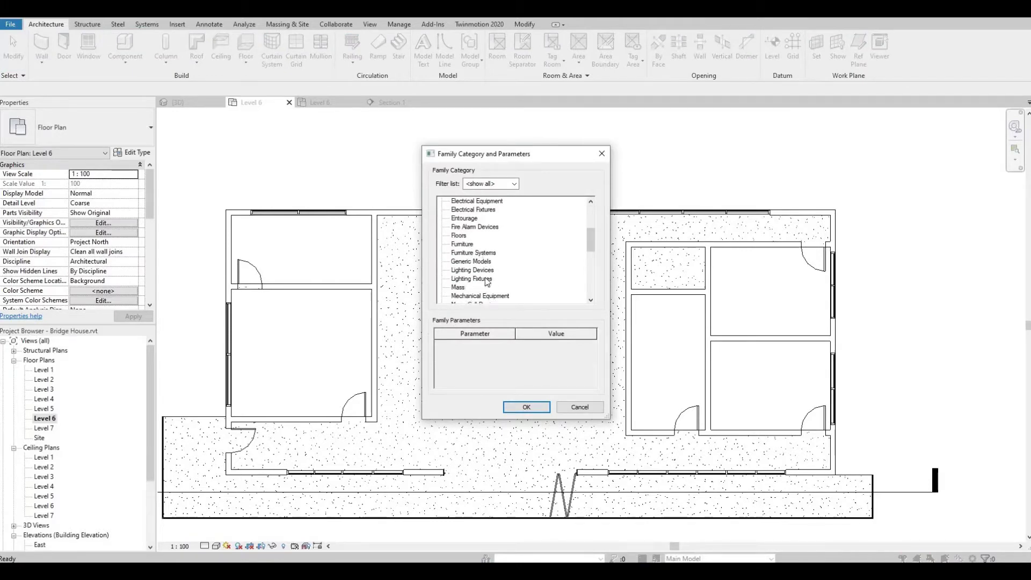
scroll(470, 272, down, 2)
scroll(476, 279, down, 2)
scroll(481, 288, down, 2)
scroll(473, 269, up, 4)
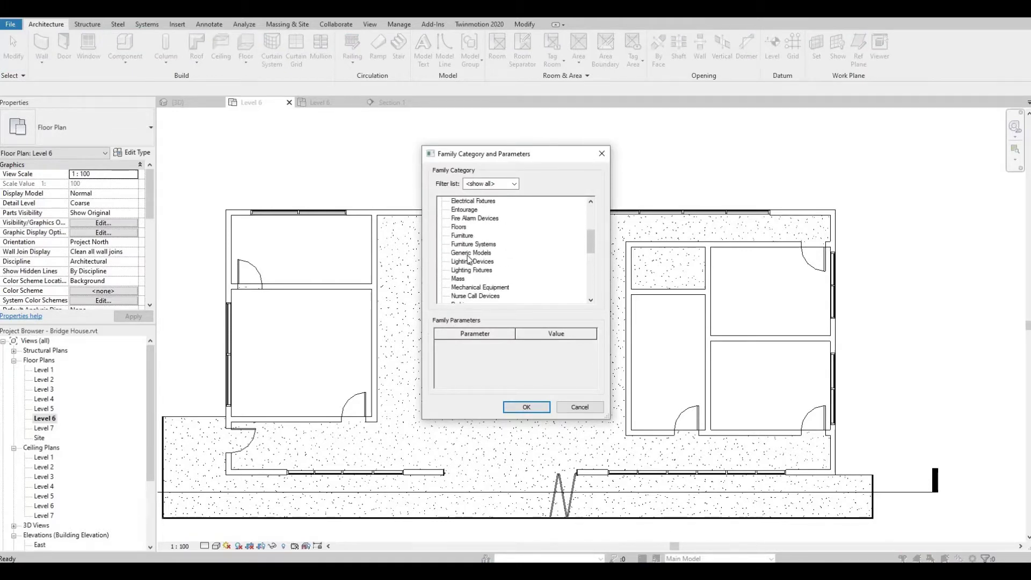
click(517, 408)
text(Fireplace)
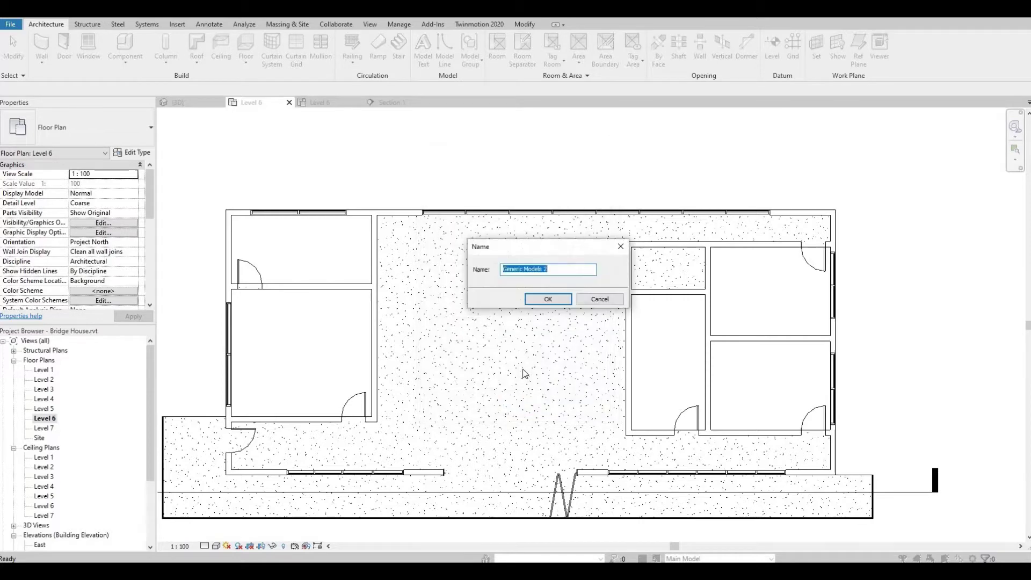
click(557, 305)
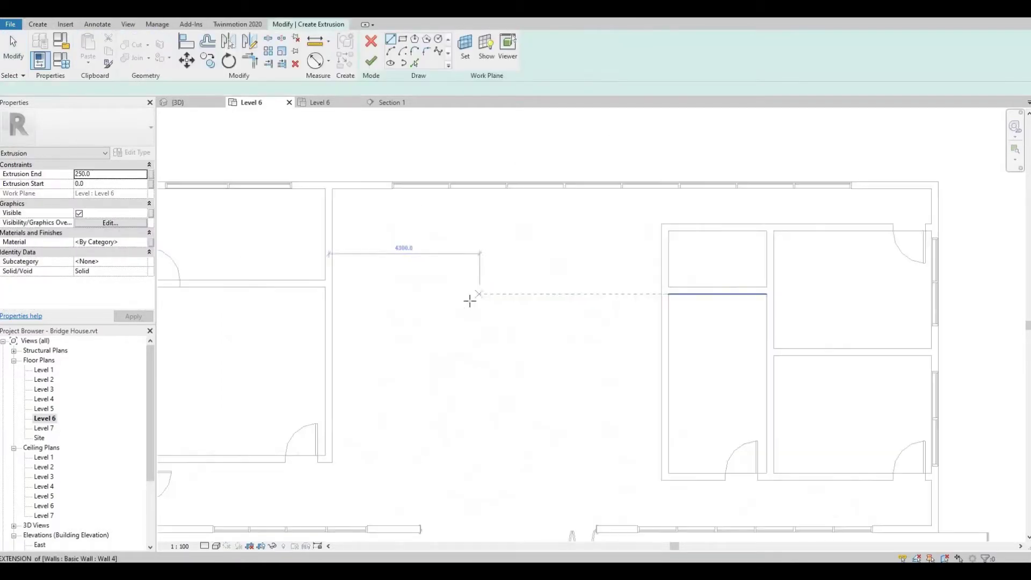
- Sketch the fireplace's rectangular extrusion in the open room and finish the Fireplace model
scroll(484, 299, up, 3)
key(Escape)
click(403, 39)
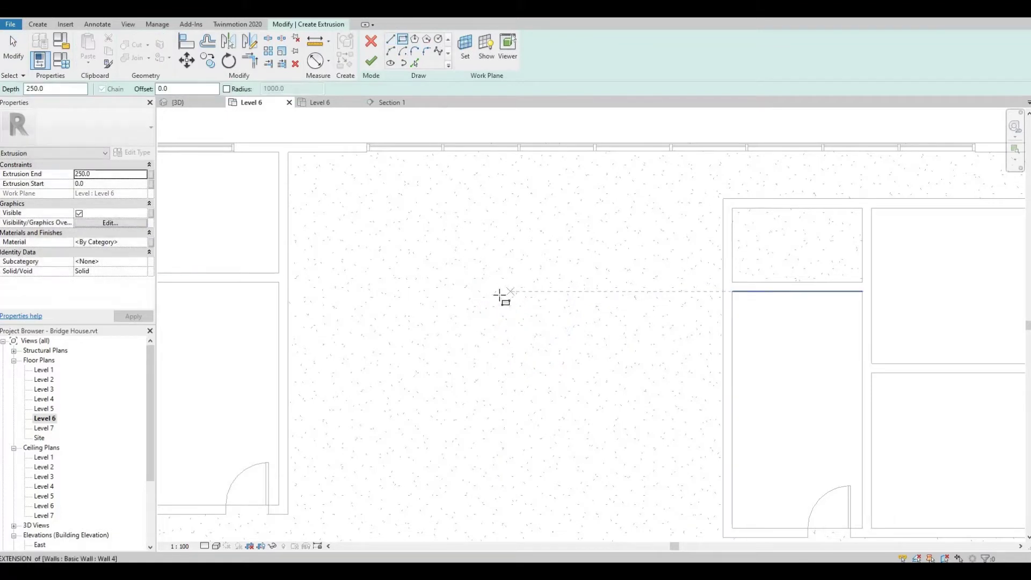
click(500, 282)
click(520, 363)
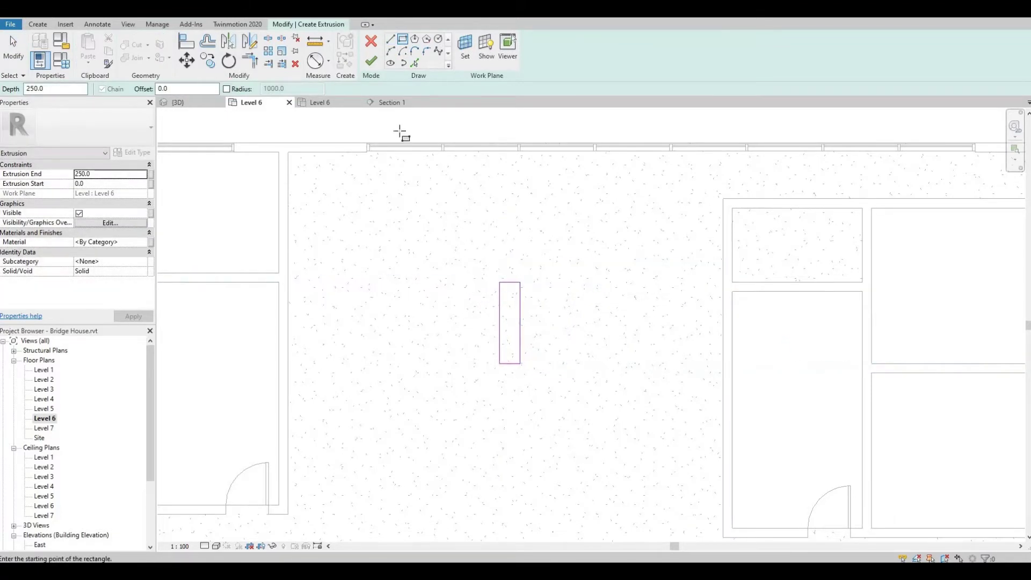
click(372, 63)
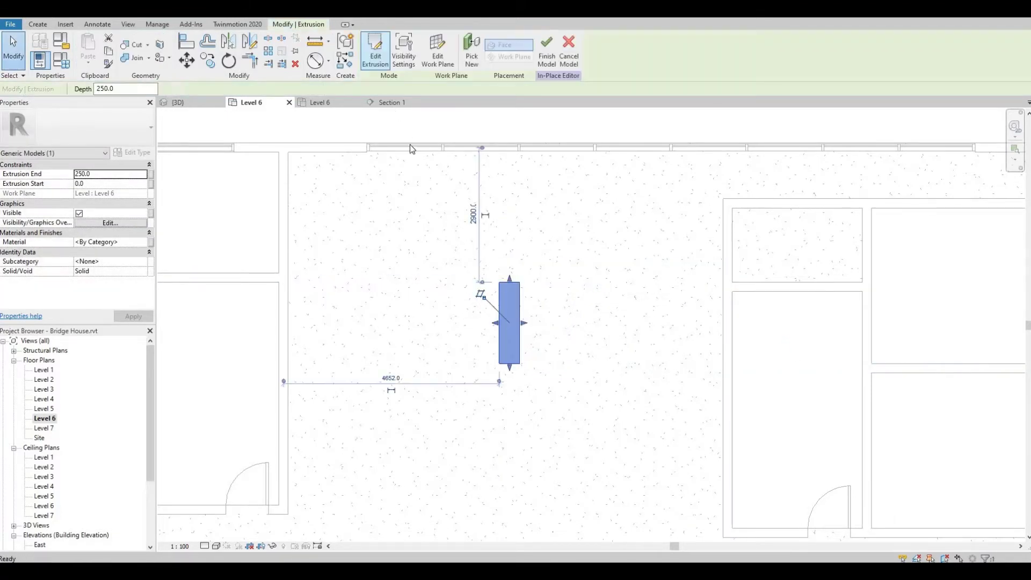
click(547, 51)
scroll(470, 210, down, 5)
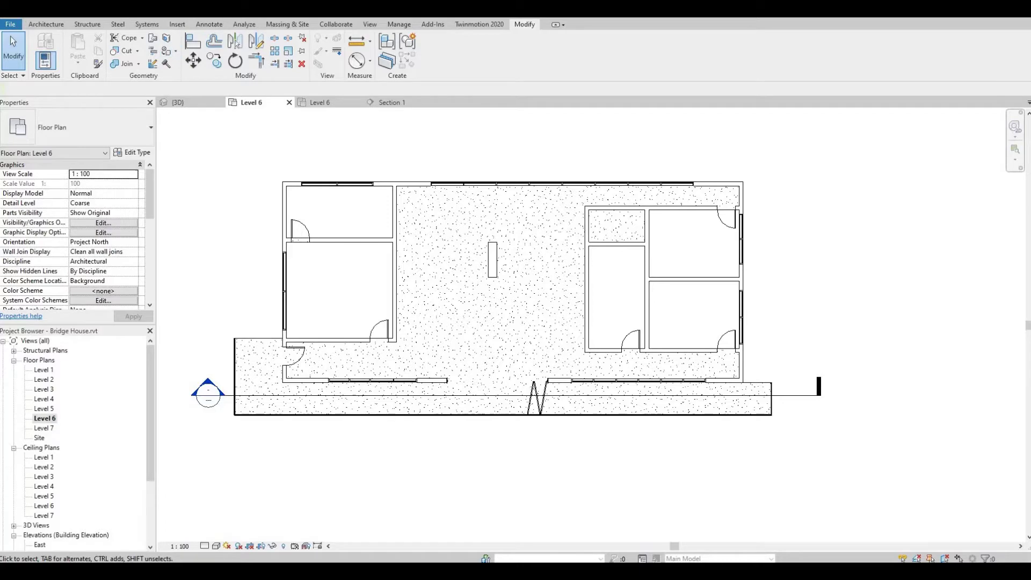
- Cut Section 2 through the fireplace and raise its top edge there to make it taller
click(423, 147)
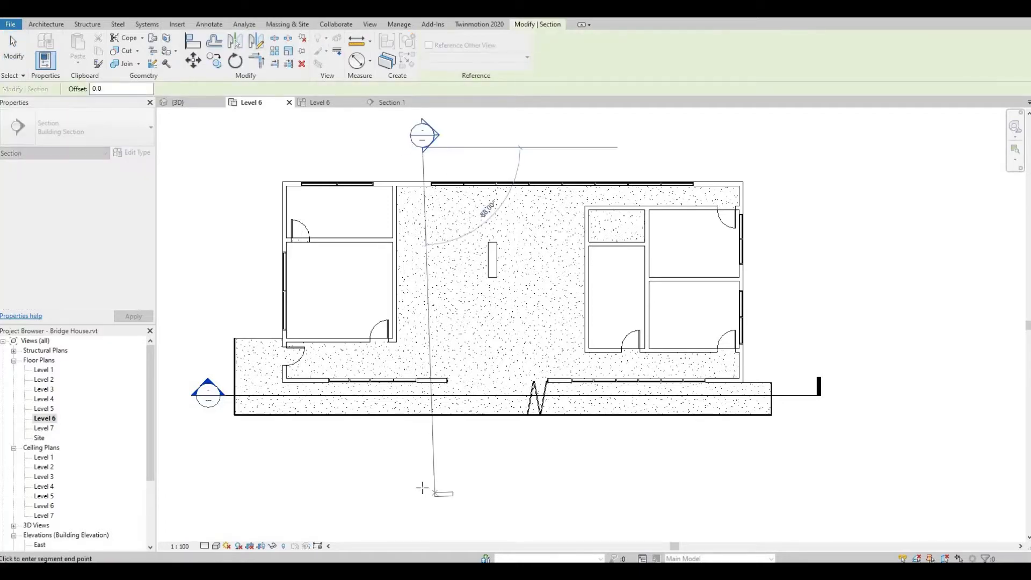
click(423, 489)
double_click(423, 135)
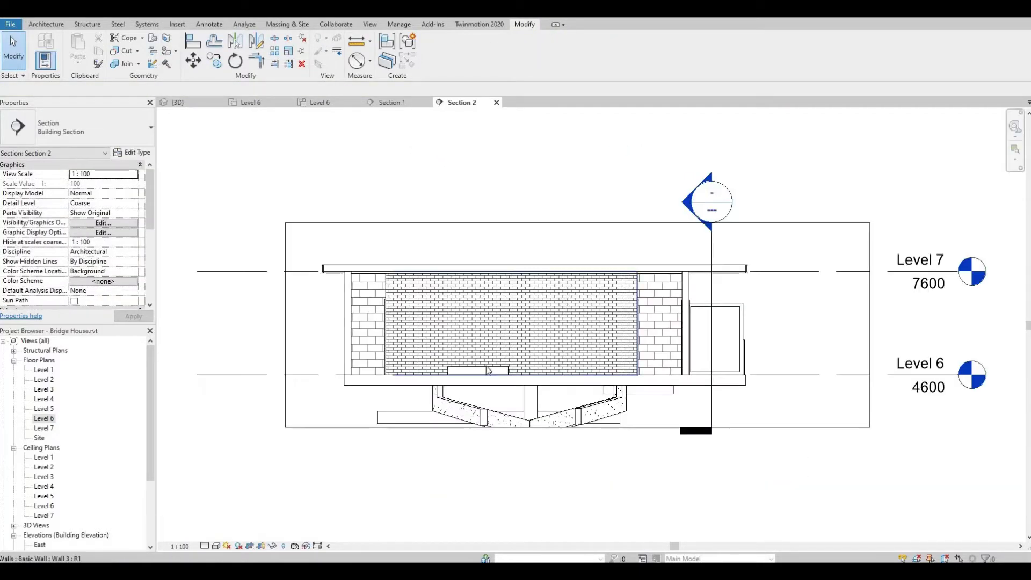
click(476, 371)
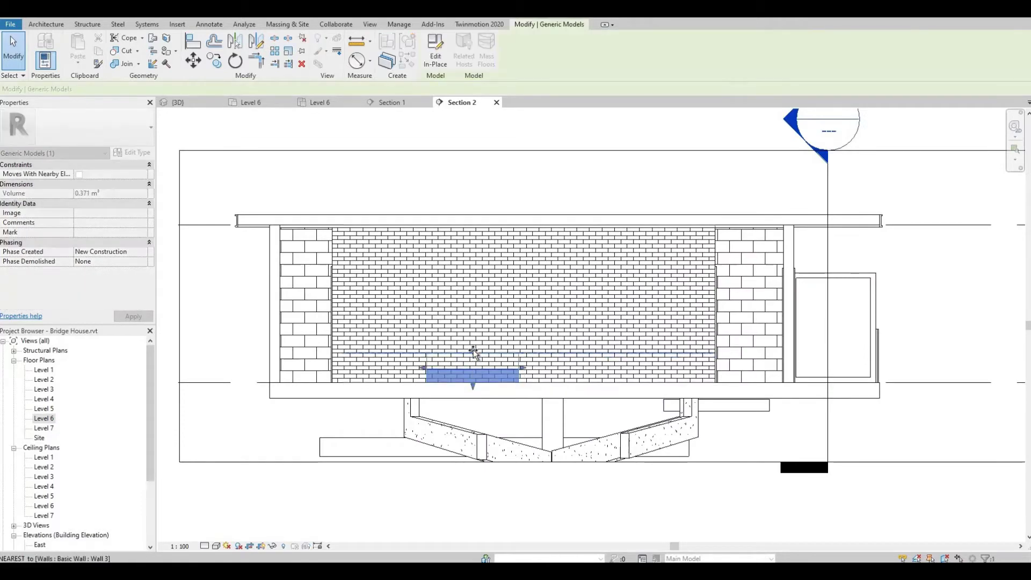
drag(473, 349, 473, 350)
key(Escape)
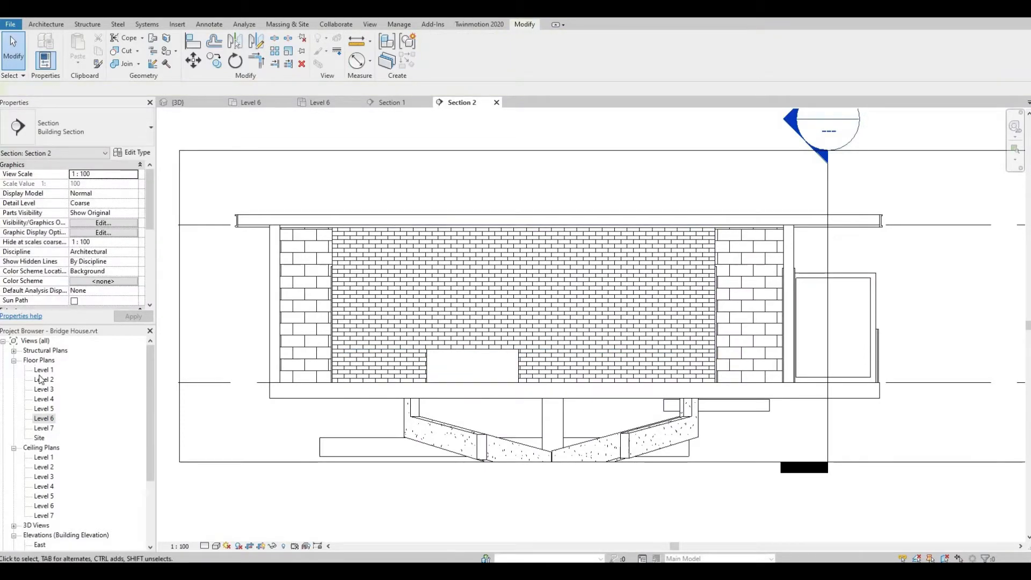
- Back on the Level 6 plan, start another in-place model from Component
double_click(43, 419)
click(47, 24)
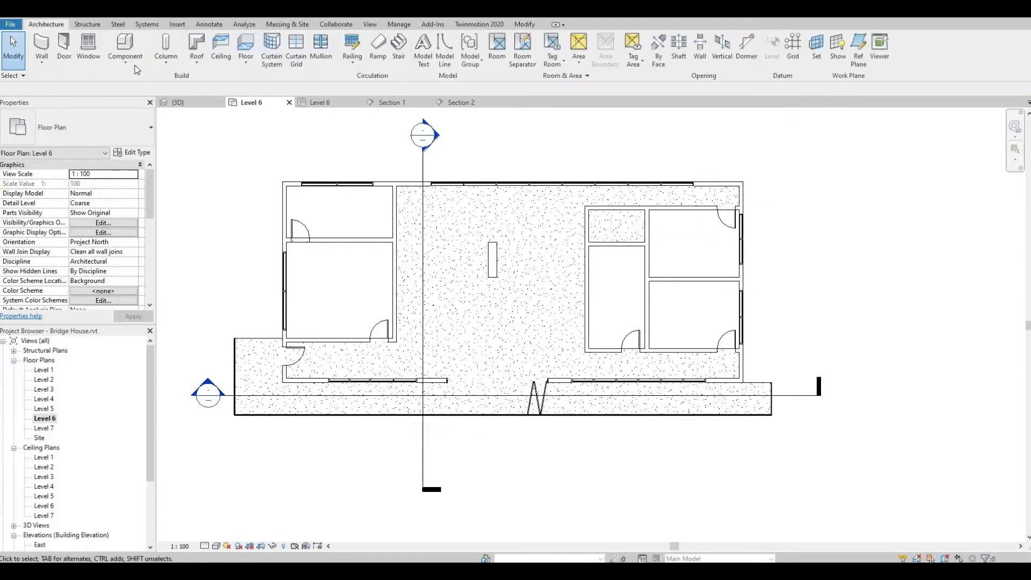
click(129, 63)
click(134, 89)
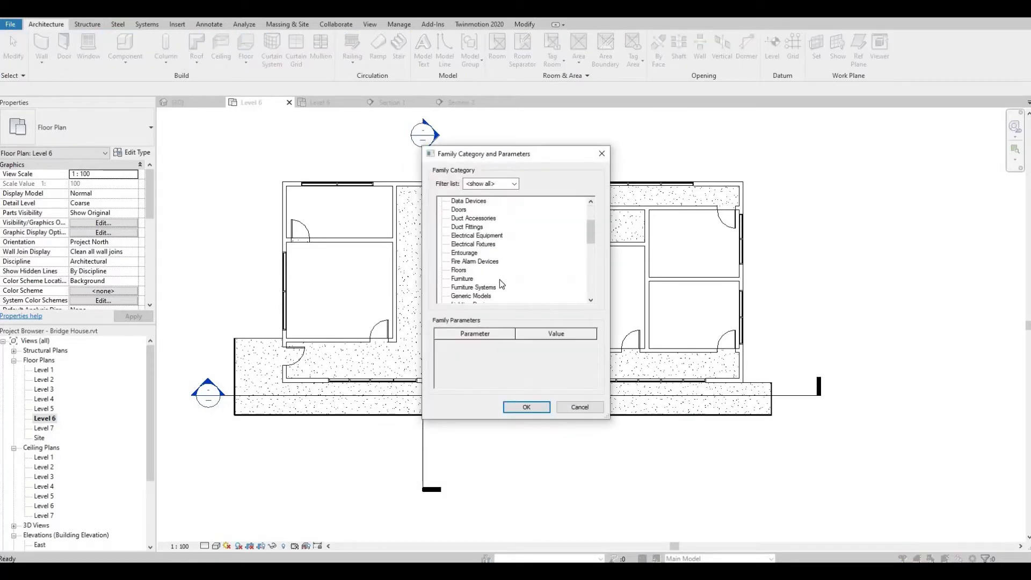
- Accept Generic Models and the default name for the second in-place model
click(527, 407)
click(557, 302)
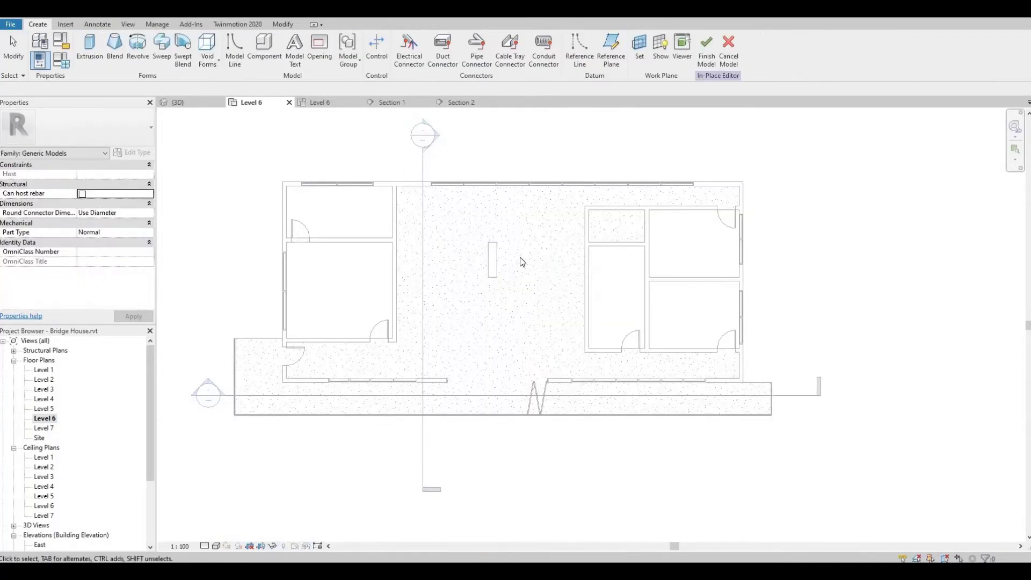
scroll(521, 261, up, 5)
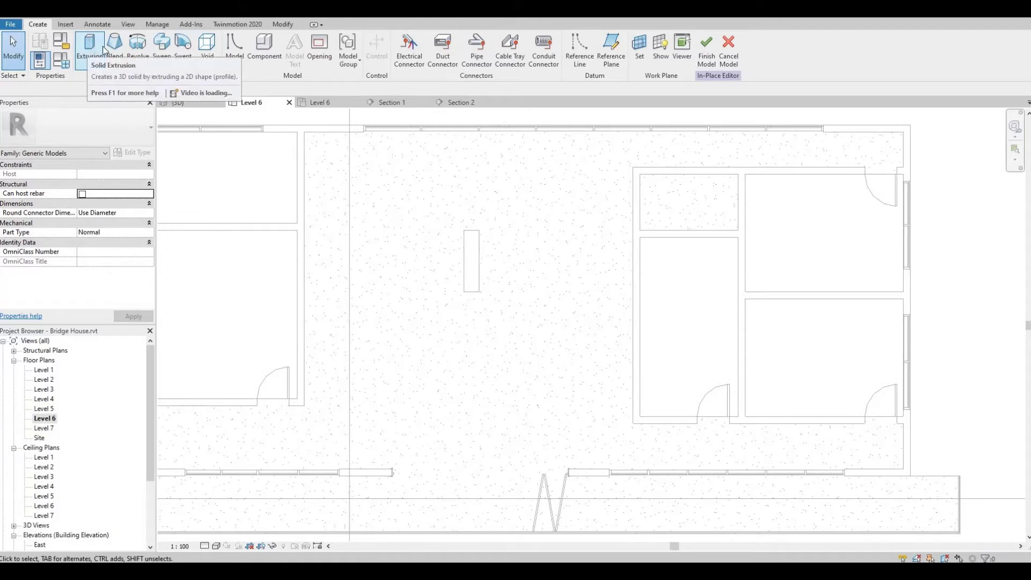
click(93, 51)
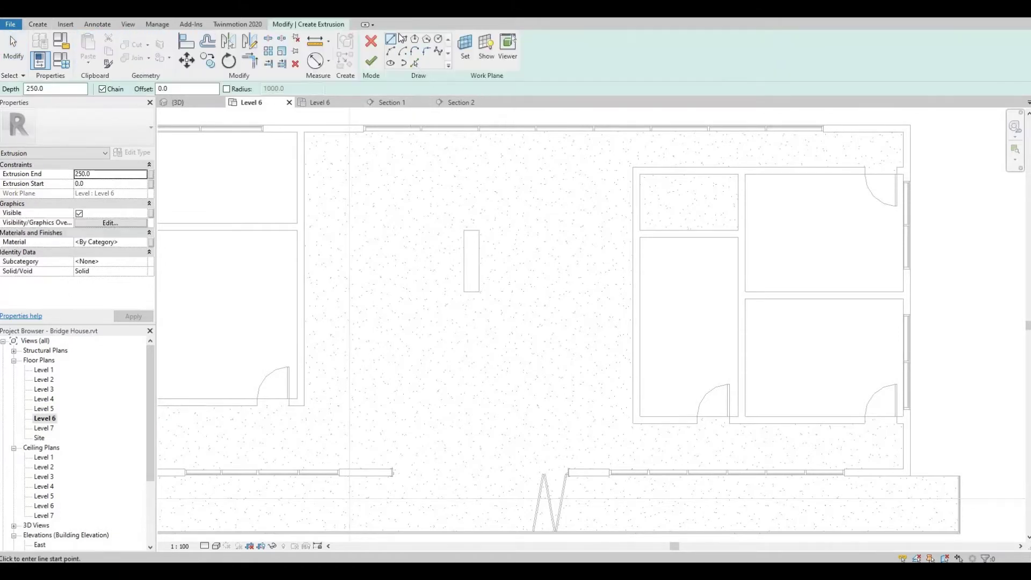
- Draw a rectangle extrusion at offset 12 around the fireplace outline and finish the model
scroll(462, 244, up, 3)
click(439, 260)
click(403, 39)
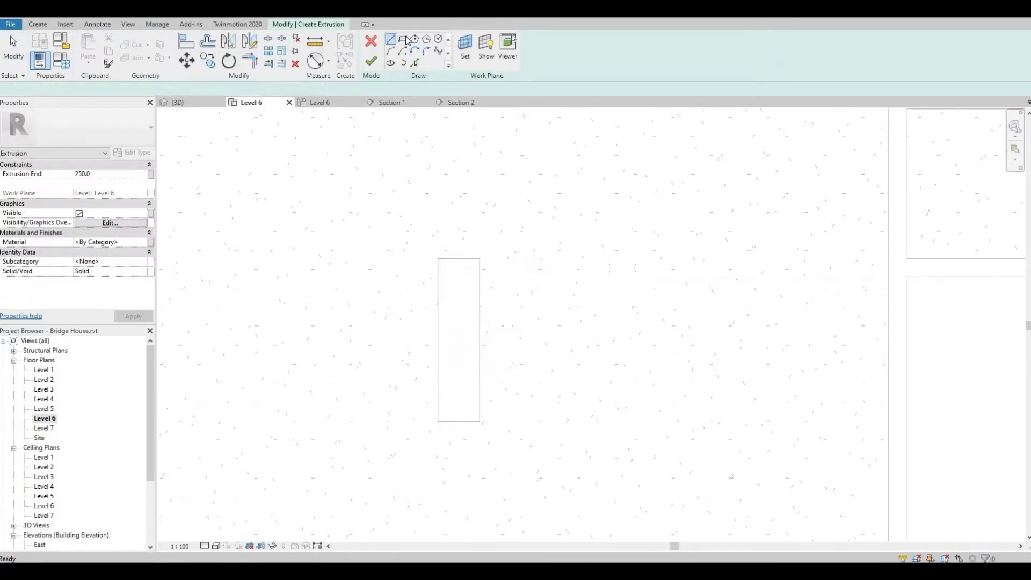
click(439, 259)
click(480, 421)
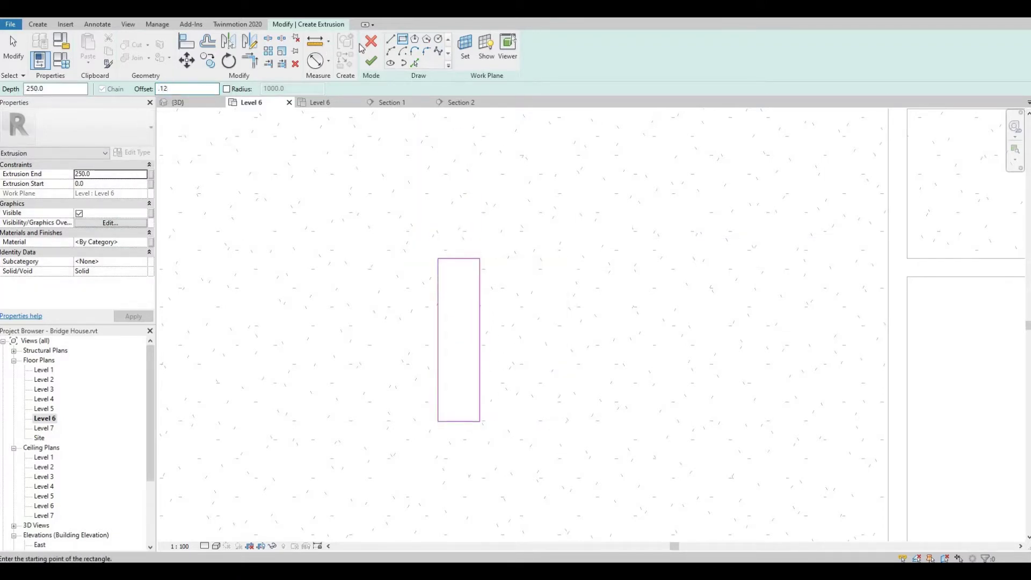
click(439, 258)
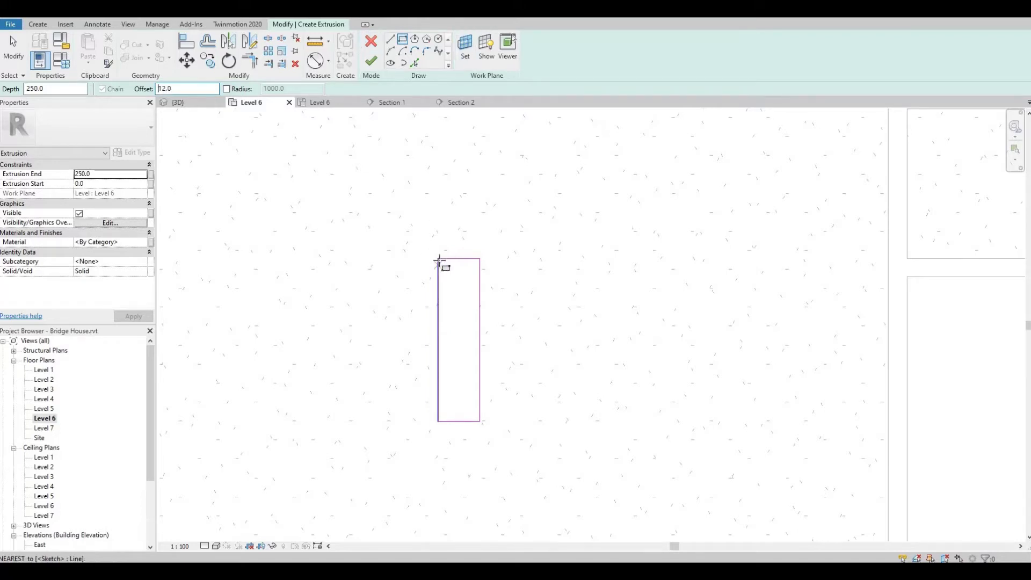
scroll(479, 421, up, 2)
click(479, 432)
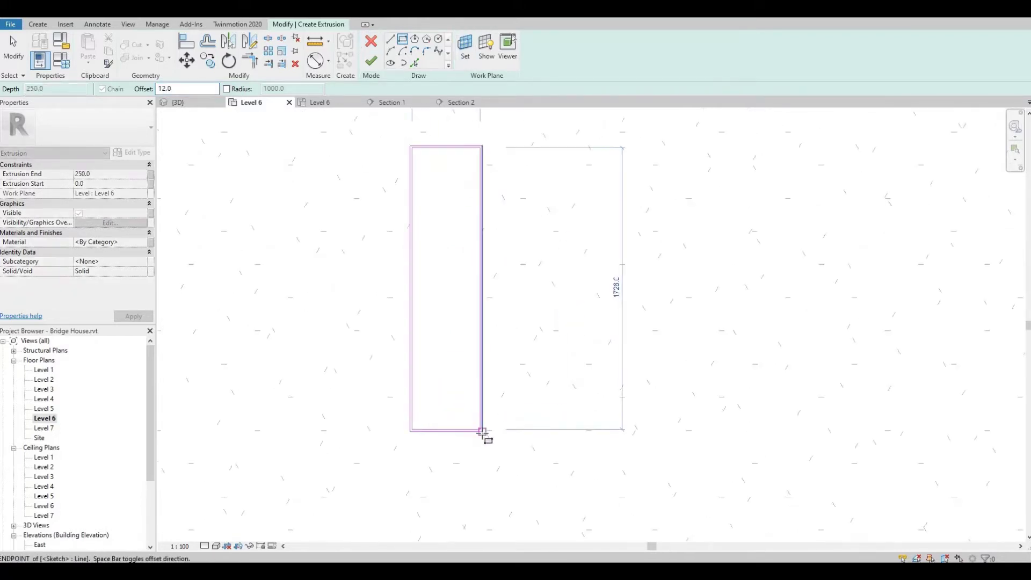
click(375, 69)
click(548, 43)
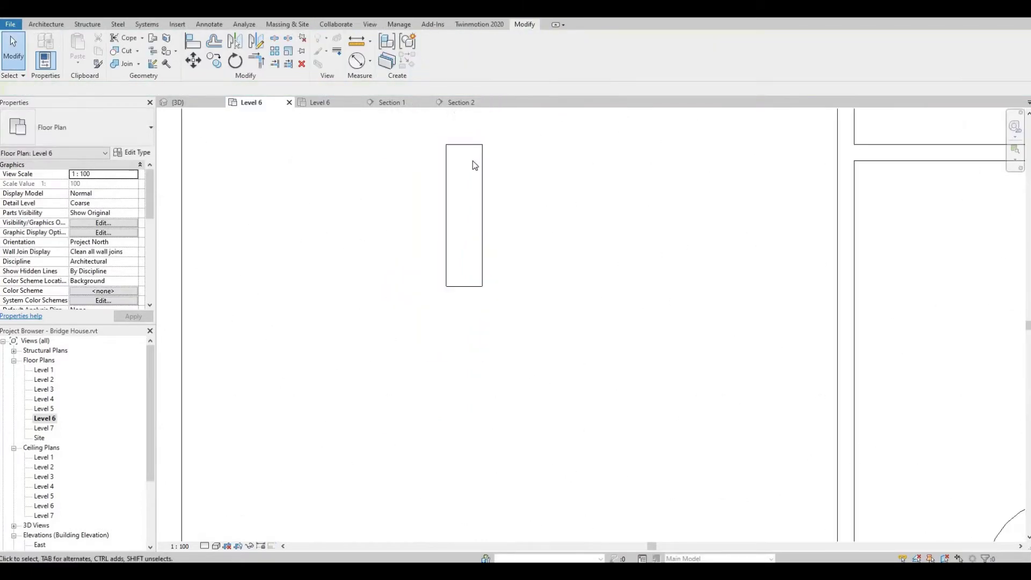
- Open Section 2 and select the fireplace boxes, starting and cancelling a copy
scroll(475, 165, down, 2)
scroll(428, 123, down, 3)
double_click(434, 126)
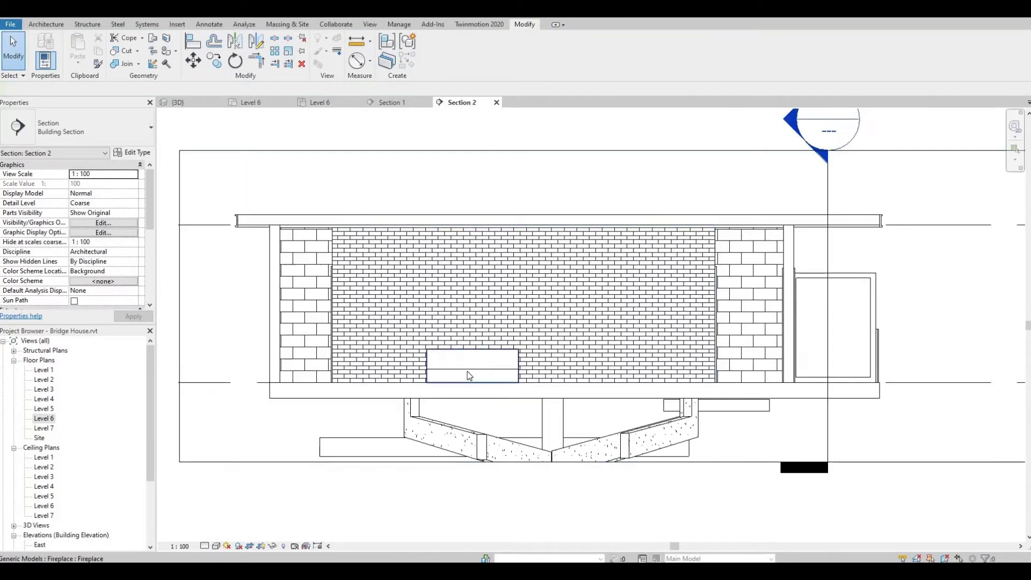
scroll(472, 373, up, 2)
click(475, 376)
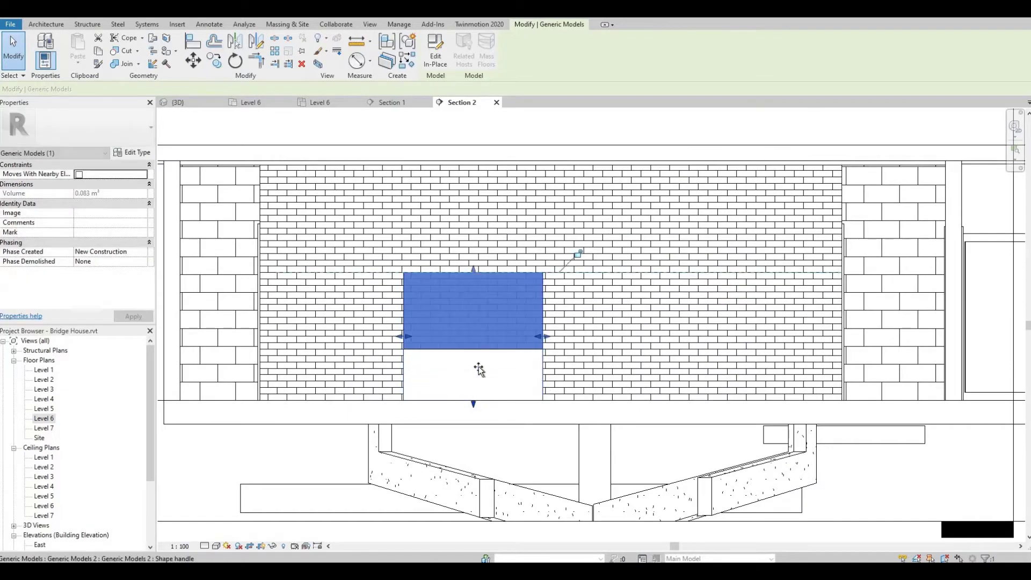
key(Escape)
click(438, 363)
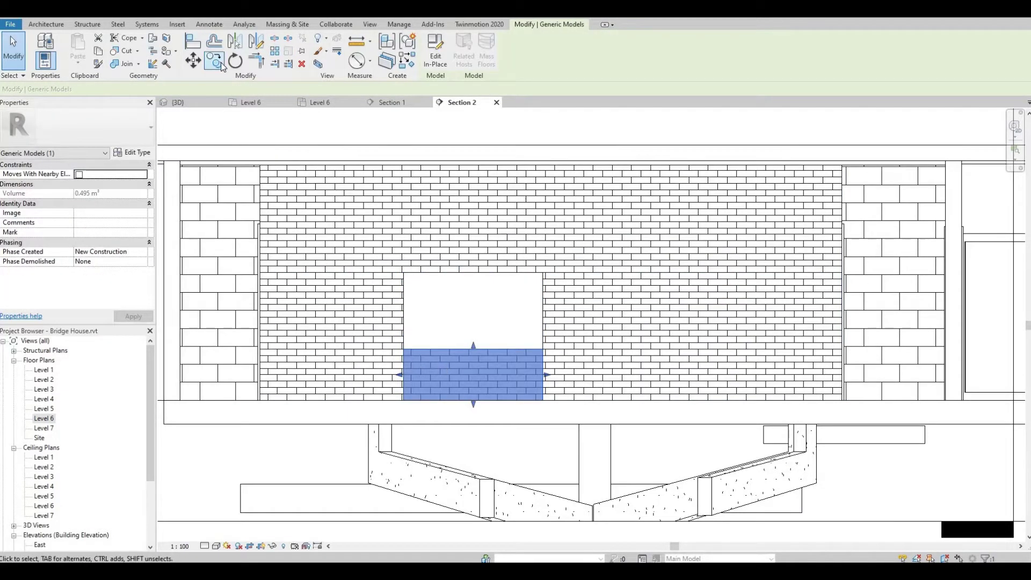
click(221, 63)
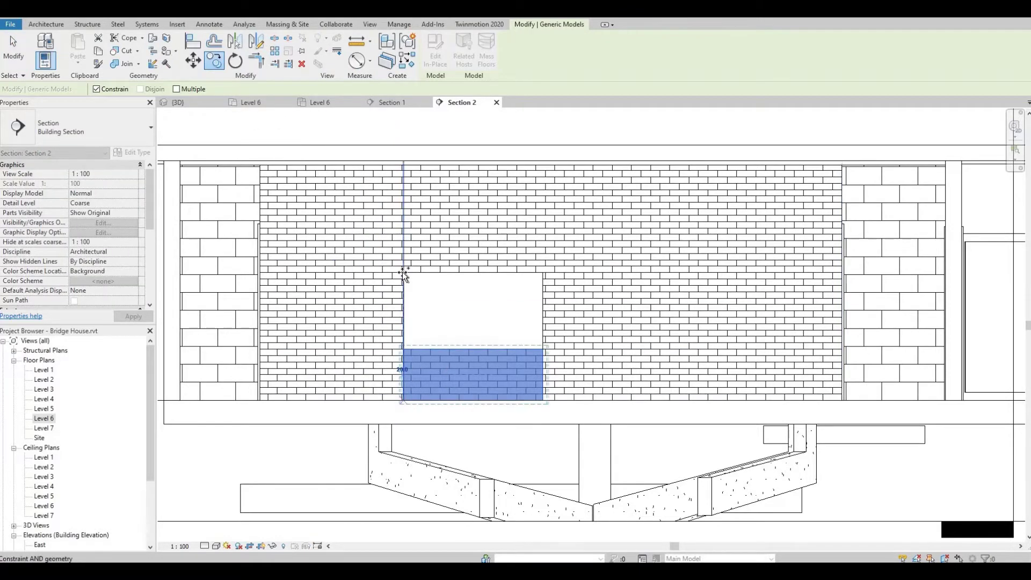
key(Escape)
- Copy the lower generic model box higher up the brick wall
key(Escape)
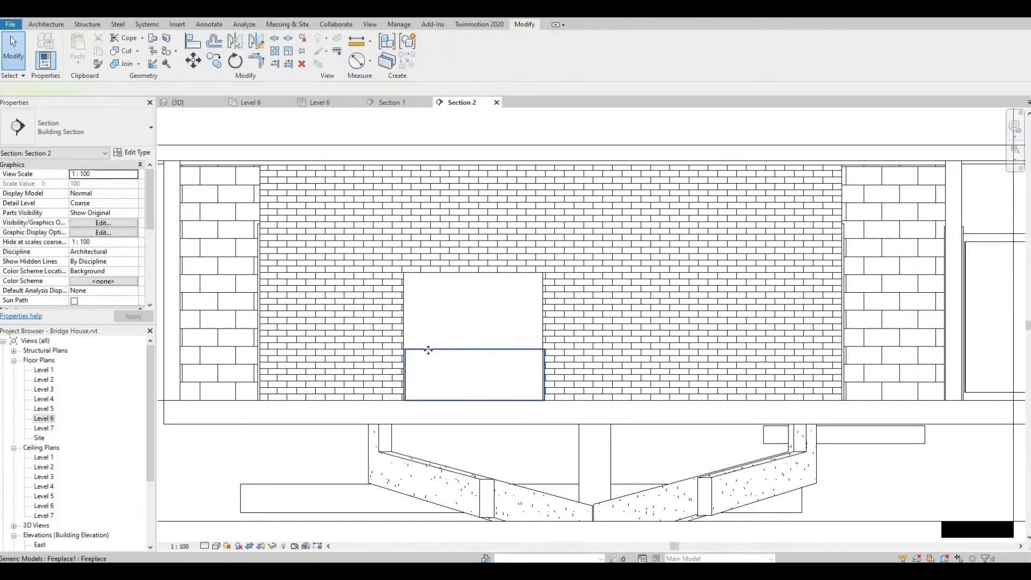
click(428, 350)
key(Escape)
click(404, 371)
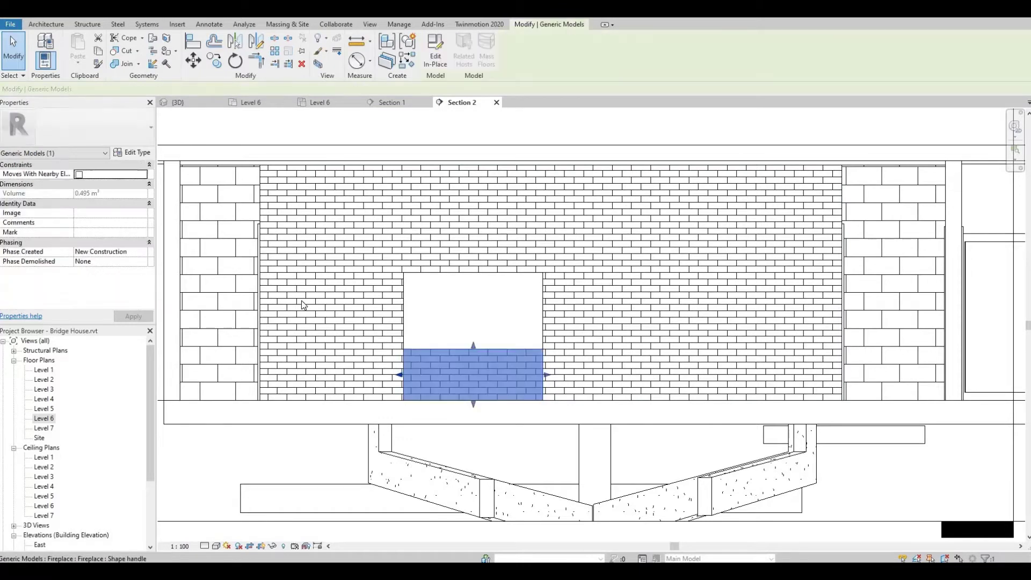
click(214, 61)
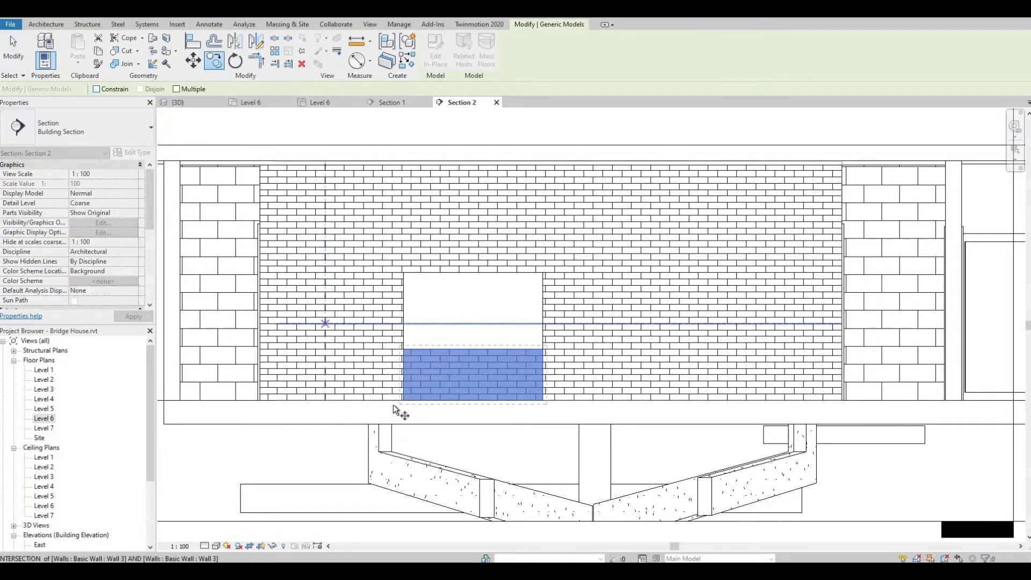
scroll(404, 271, up, 3)
click(404, 277)
scroll(488, 202, down, 2)
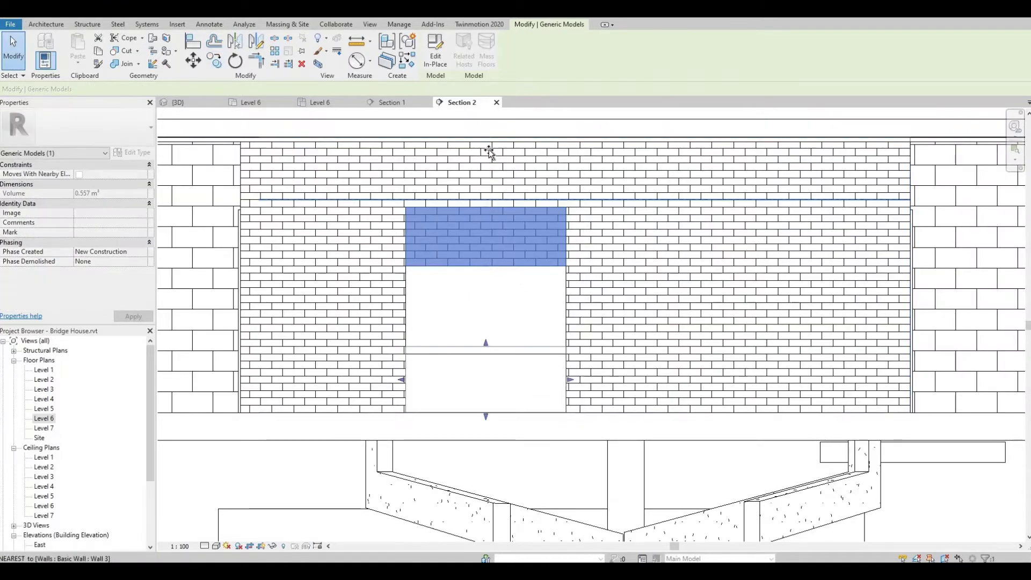
key(ctrl+z)
key(ctrl+y)
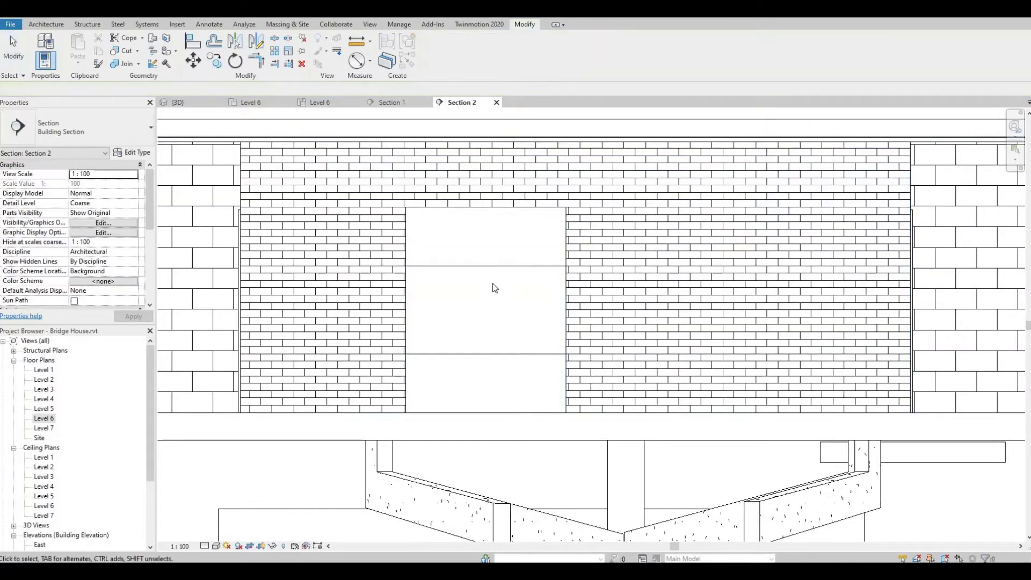
- Delete the upper box above the fireplace opening and return to the Level 6 plan
click(515, 212)
middle_drag(488, 206, 488, 285)
key(ctrl+z)
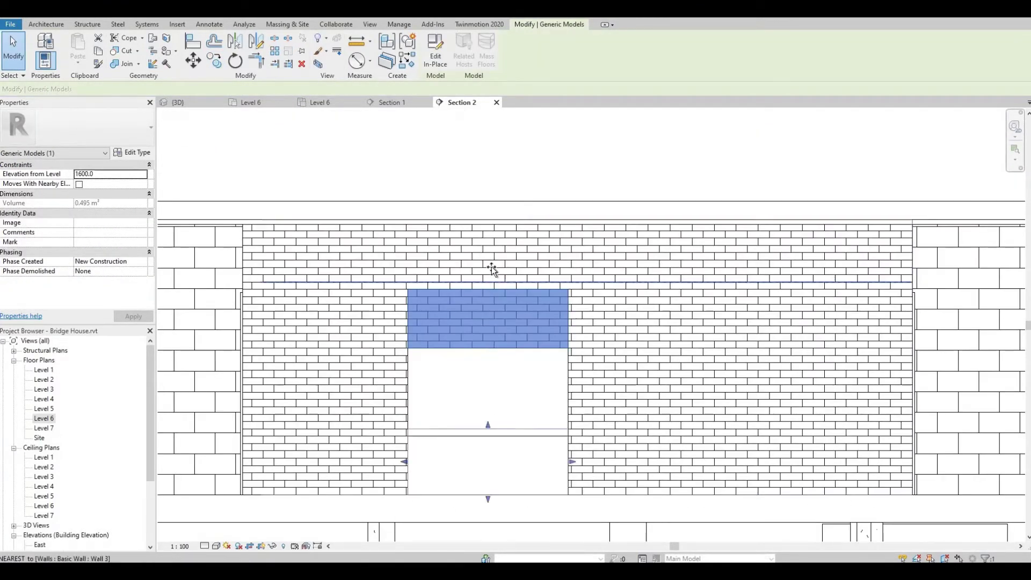
key(ctrl+y)
click(498, 292)
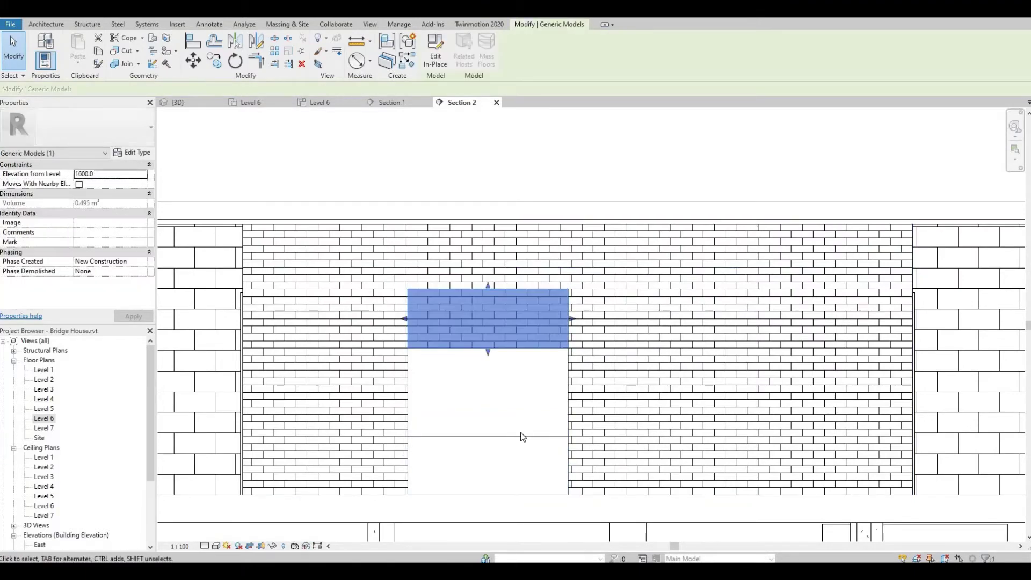
scroll(507, 405, down, 1)
scroll(532, 396, up, 2)
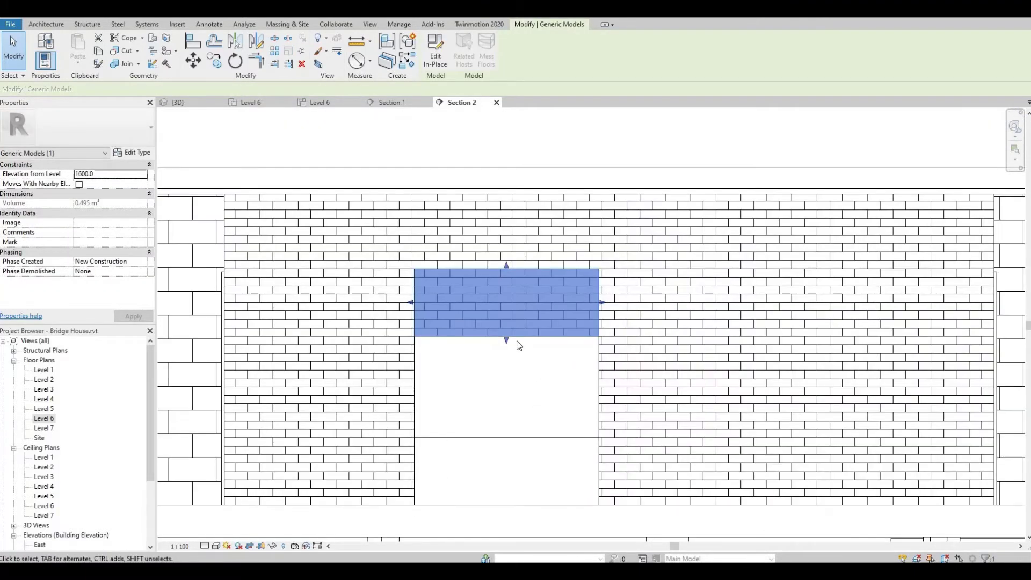
key(Escape)
click(486, 328)
key(Delete)
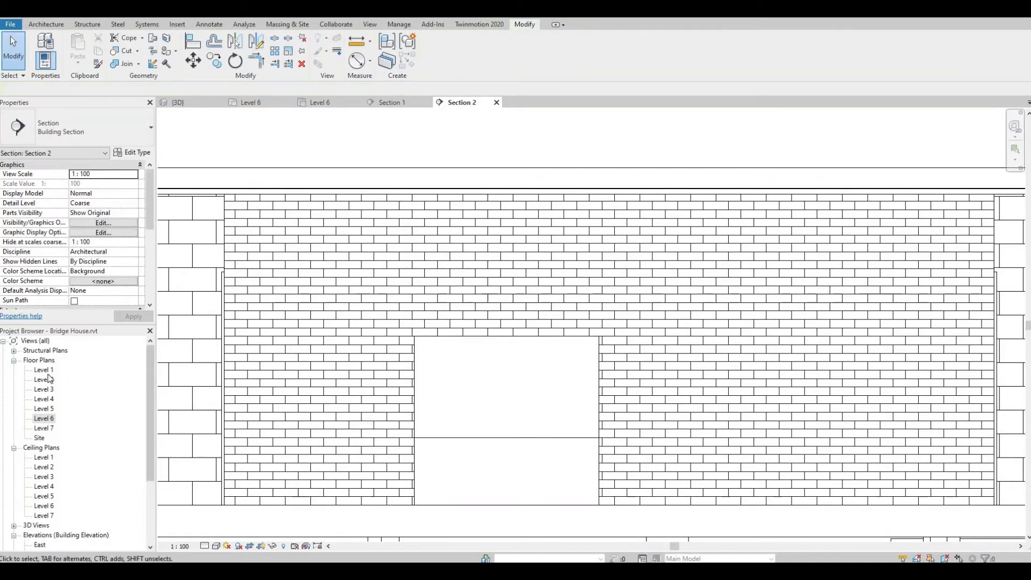
click(43, 370)
double_click(39, 419)
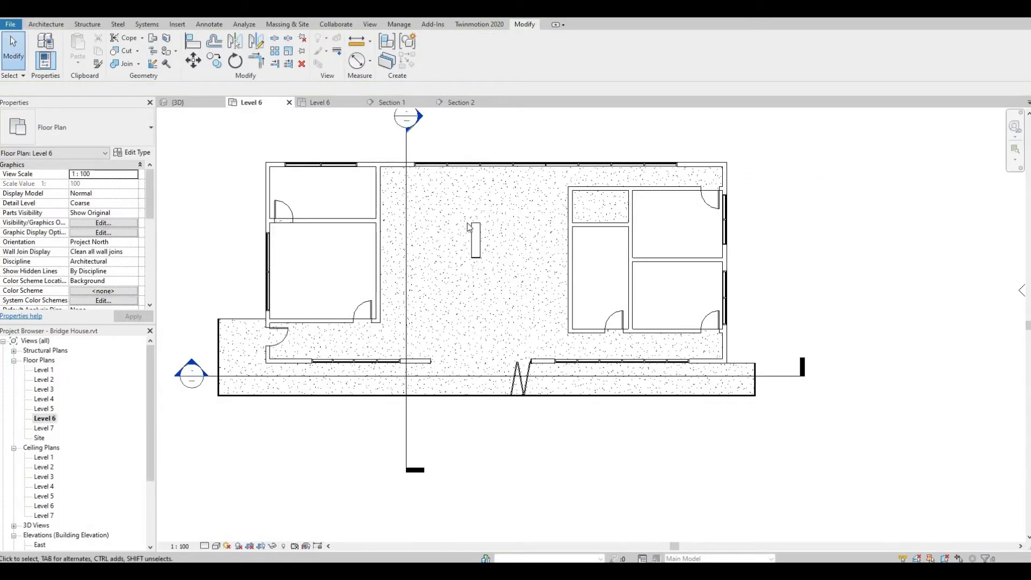
- Edit the fireplace box in place and give its extrusion the Analytical Surface - Shades material
scroll(477, 228, up, 4)
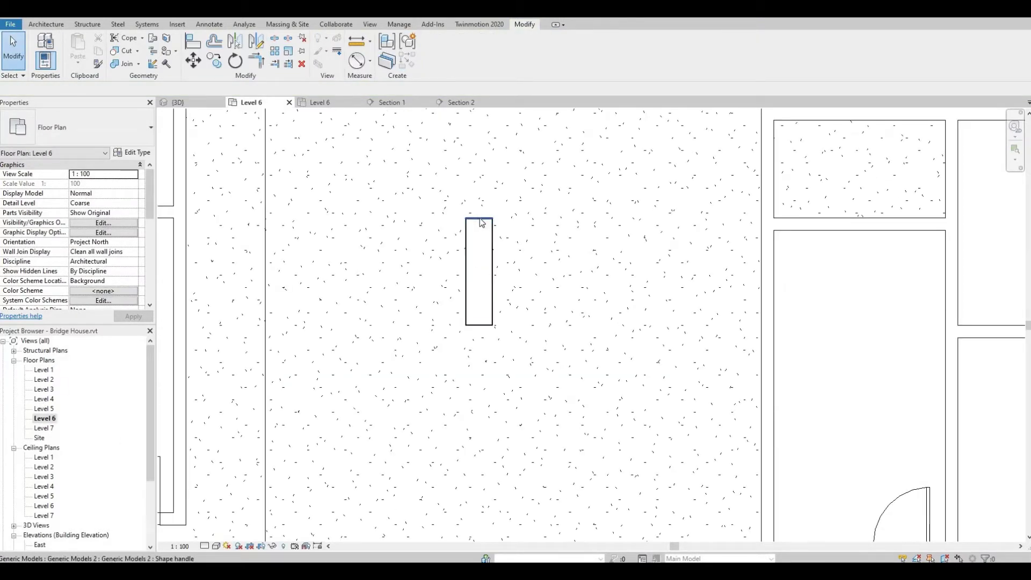
scroll(482, 222, up, 3)
click(482, 222)
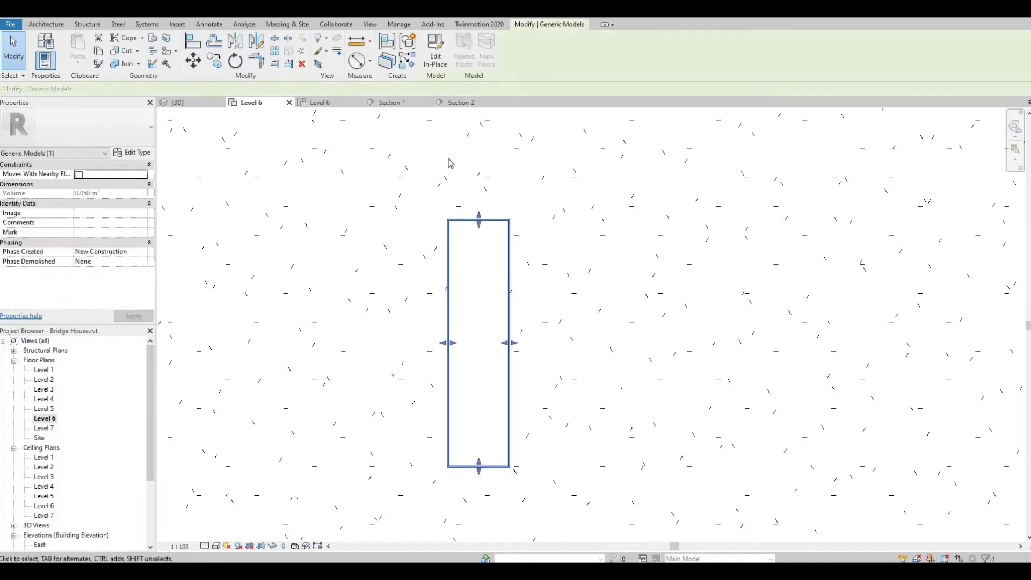
click(436, 59)
click(449, 231)
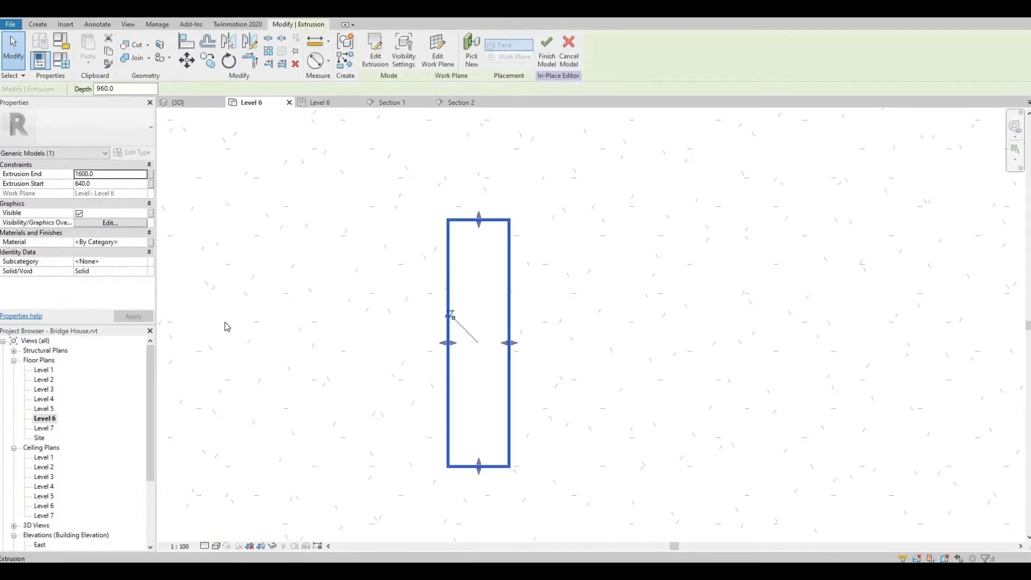
click(144, 243)
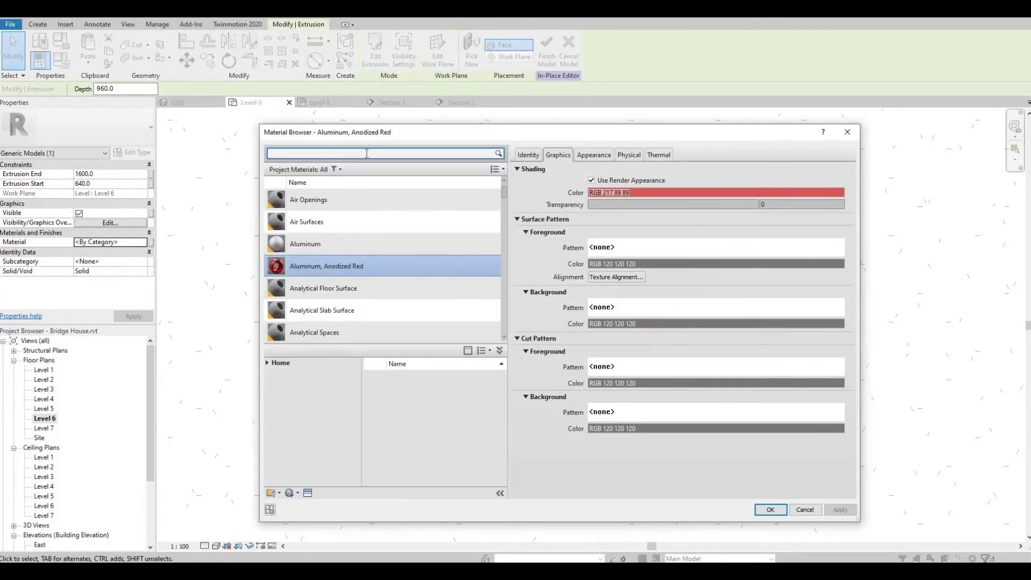
scroll(339, 200, down, 3)
scroll(322, 242, down, 2)
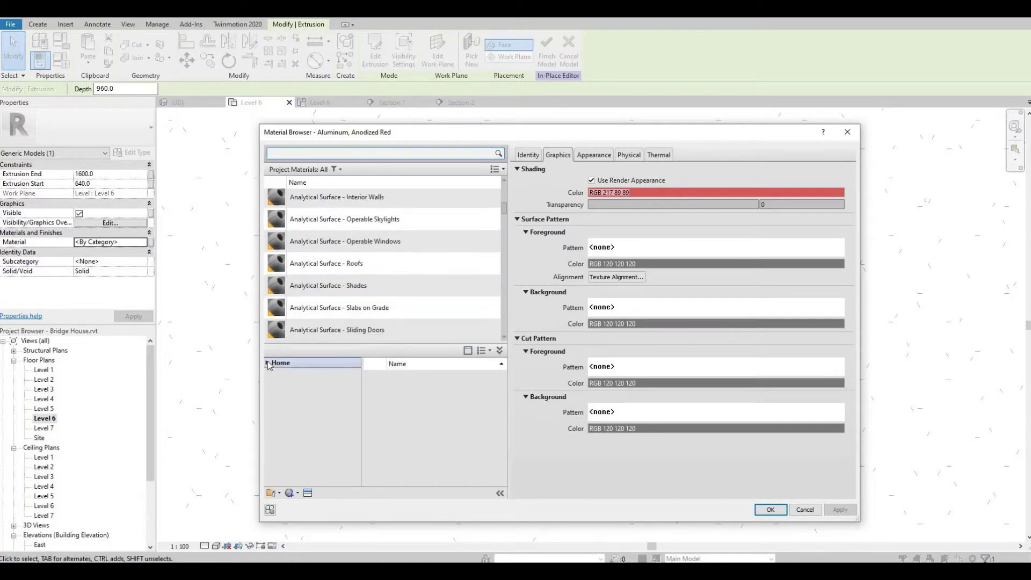
click(322, 285)
click(771, 510)
click(548, 53)
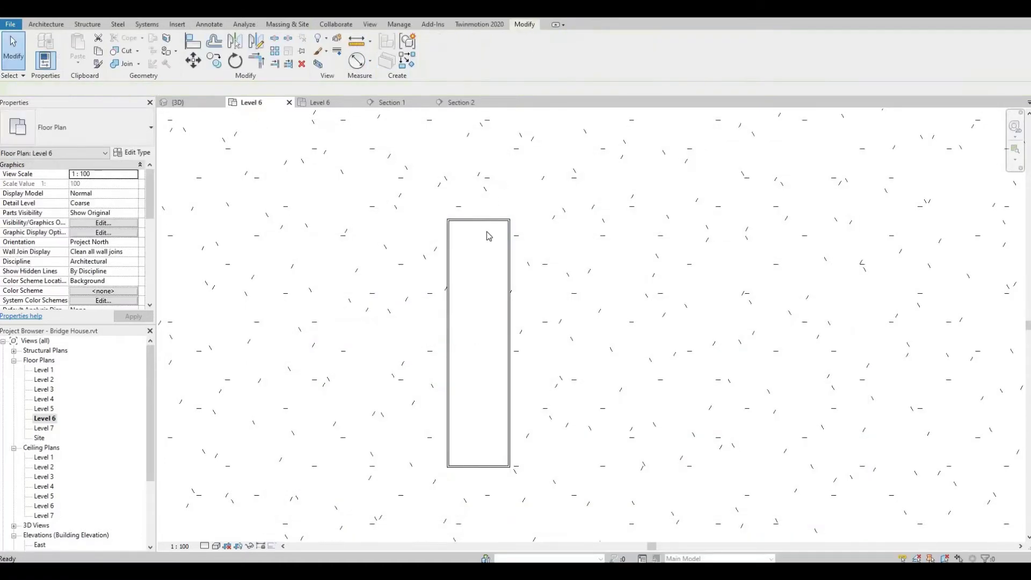
- Reselect the fireplace box outline and Tab-cycle through its edges and whole shape
click(490, 230)
scroll(509, 203, up, 2)
scroll(520, 222, up, 4)
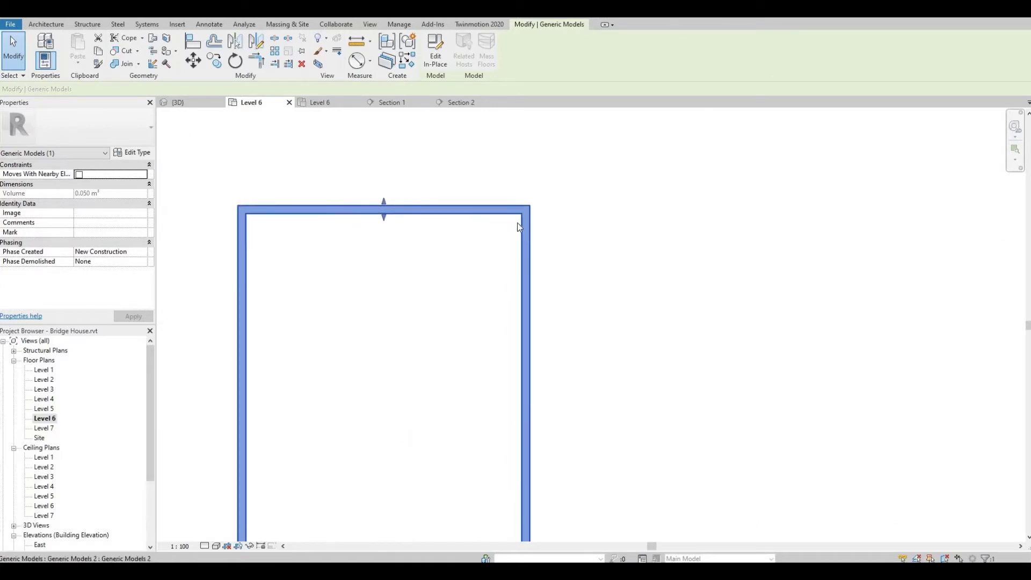
key(Escape)
key(Tab)
key(Tab)
key(Tab)
key(Tab)
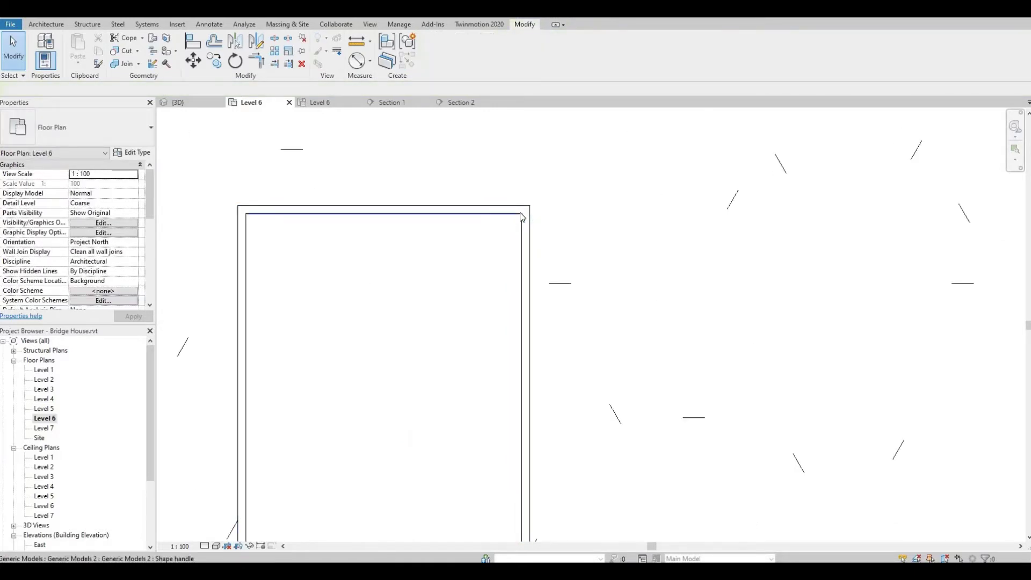
key(Tab)
key(Tab)
scroll(67, 406, down, 2)
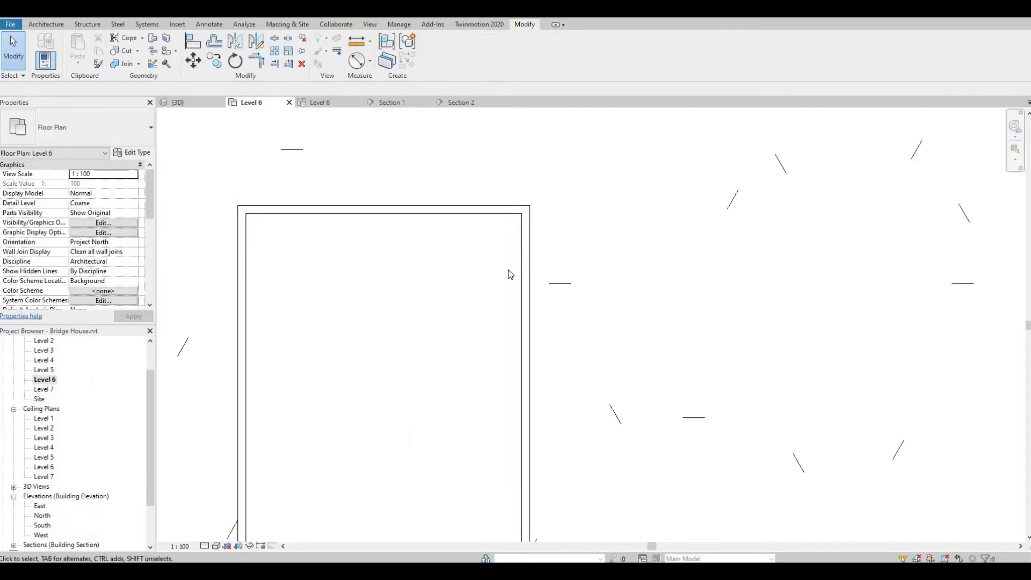
scroll(505, 274, down, 5)
scroll(467, 215, down, 2)
- Start a new in-place Generic Models element with the default name
click(47, 24)
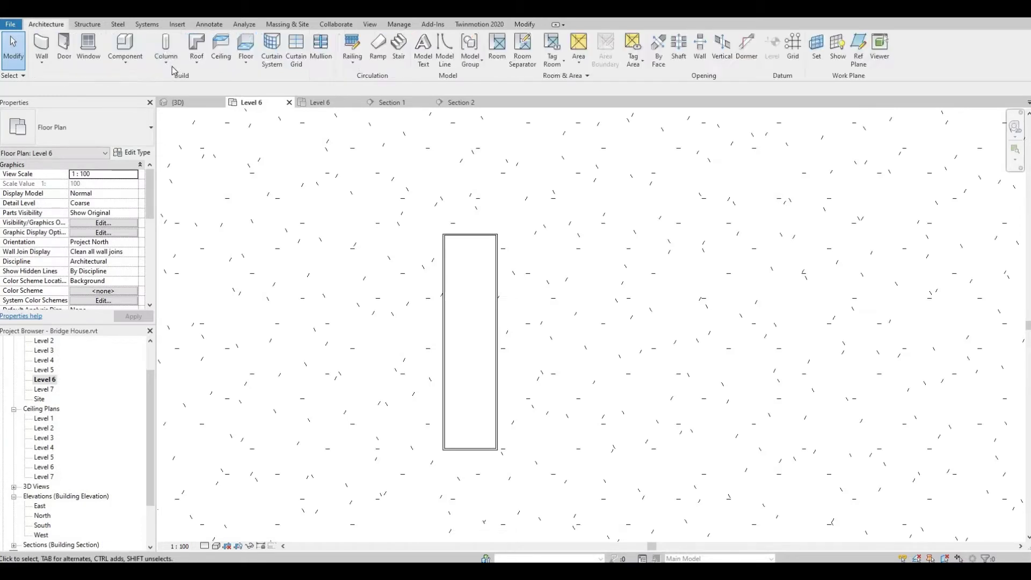
click(122, 64)
click(148, 106)
scroll(515, 244, down, 2)
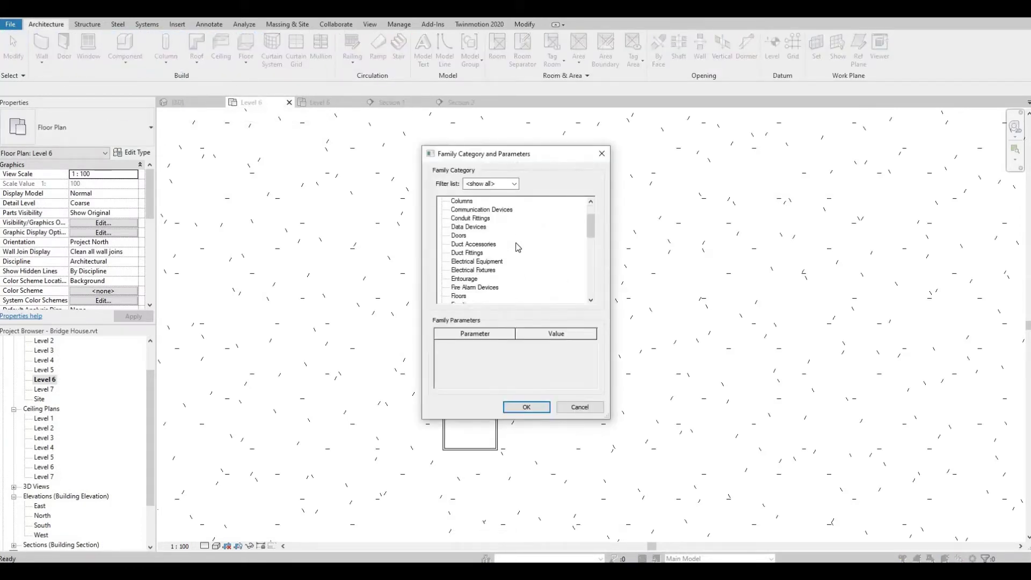
scroll(500, 258, down, 1)
scroll(471, 295, down, 1)
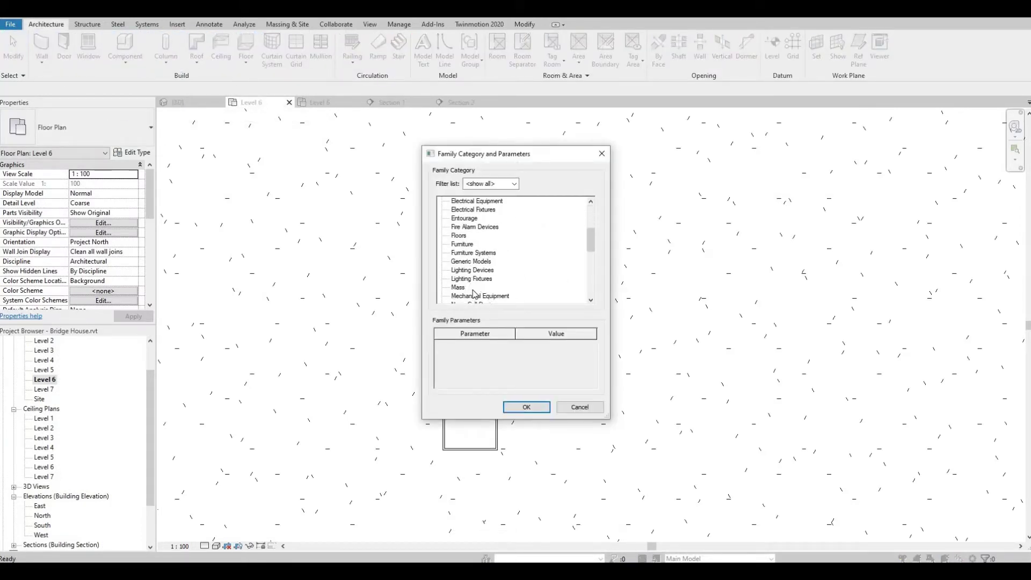
click(519, 404)
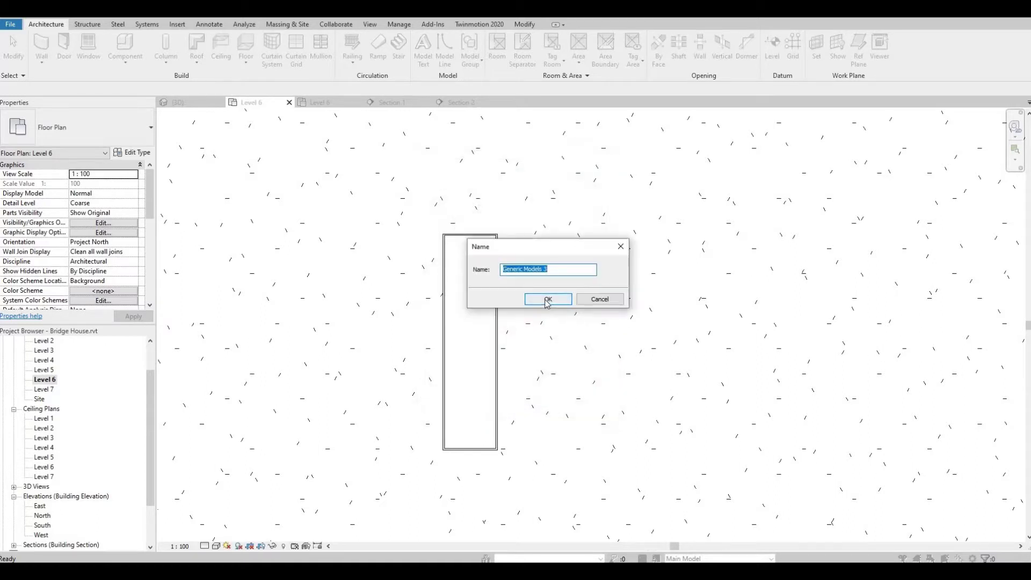
click(546, 299)
- Sketch a 442 × 1750 rectangular extrusion over the fireplace box footprint
click(102, 56)
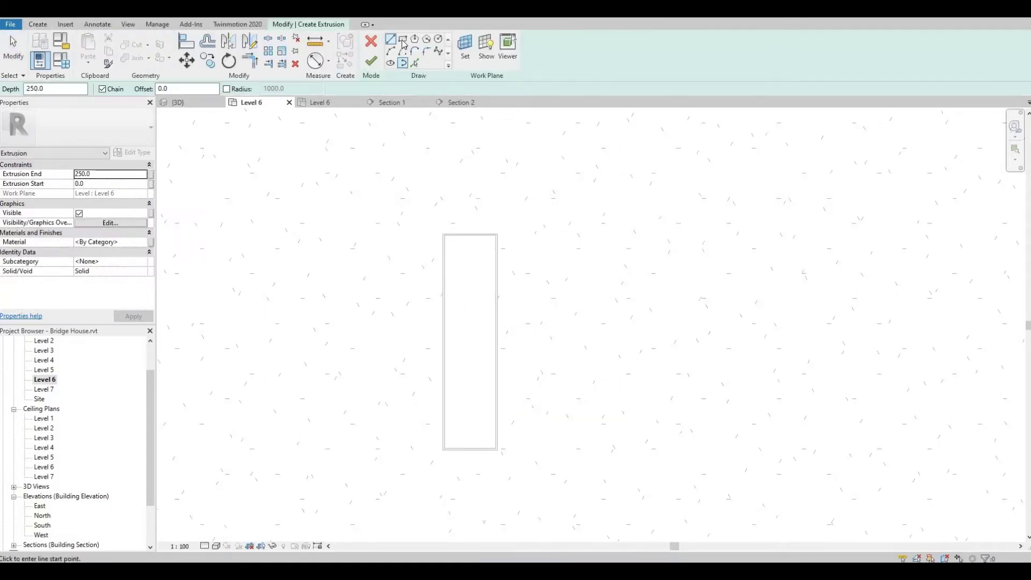
click(403, 38)
scroll(439, 241, up, 2)
scroll(439, 241, up, 2)
click(439, 240)
scroll(438, 247, down, 2)
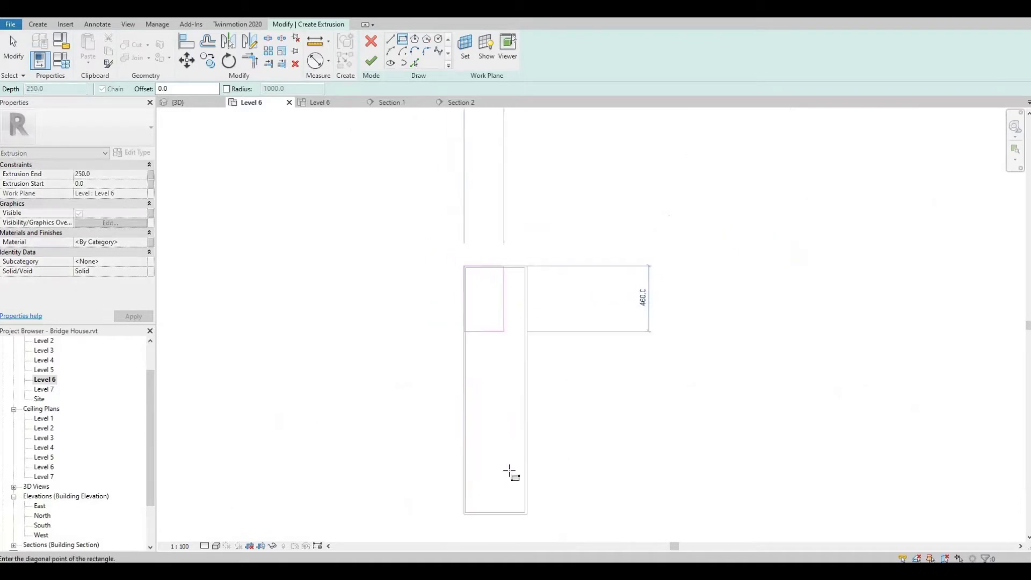
click(528, 514)
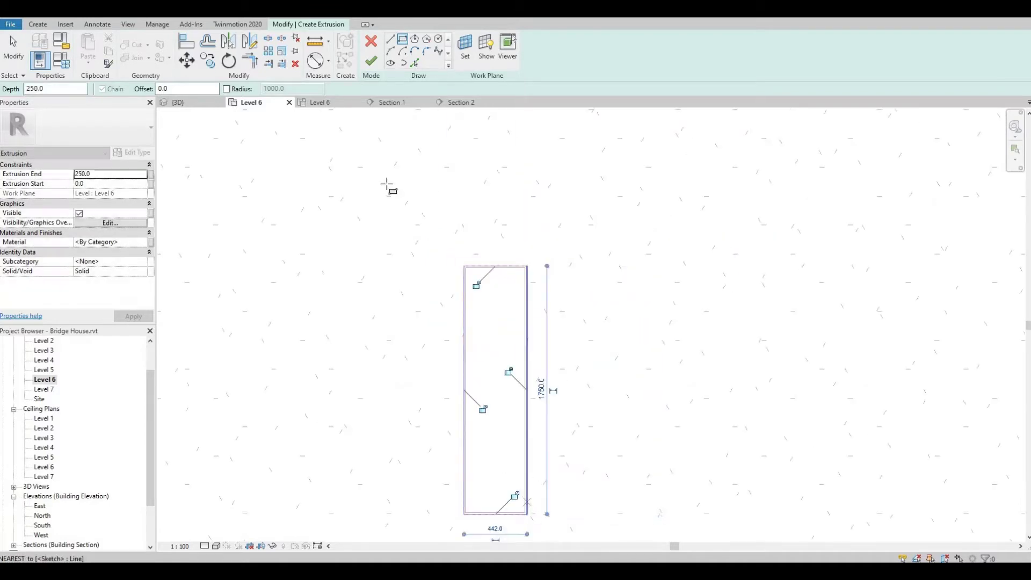
click(371, 60)
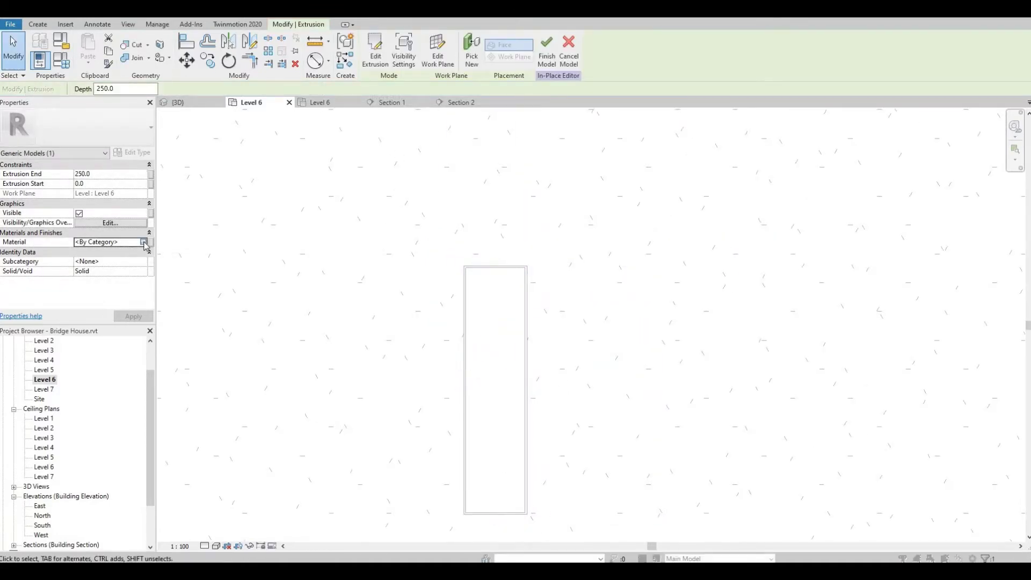
- Give the extrusion an Analytical Surface material, finish the model, and view it in Section 2
click(151, 242)
click(344, 309)
click(771, 513)
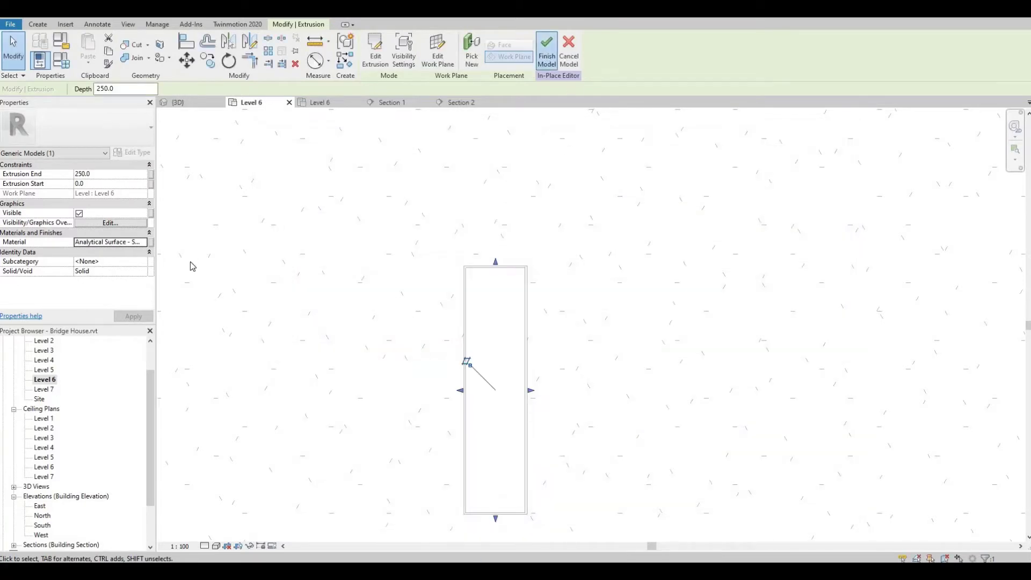
click(547, 51)
scroll(308, 304, down, 3)
scroll(420, 234, down, 3)
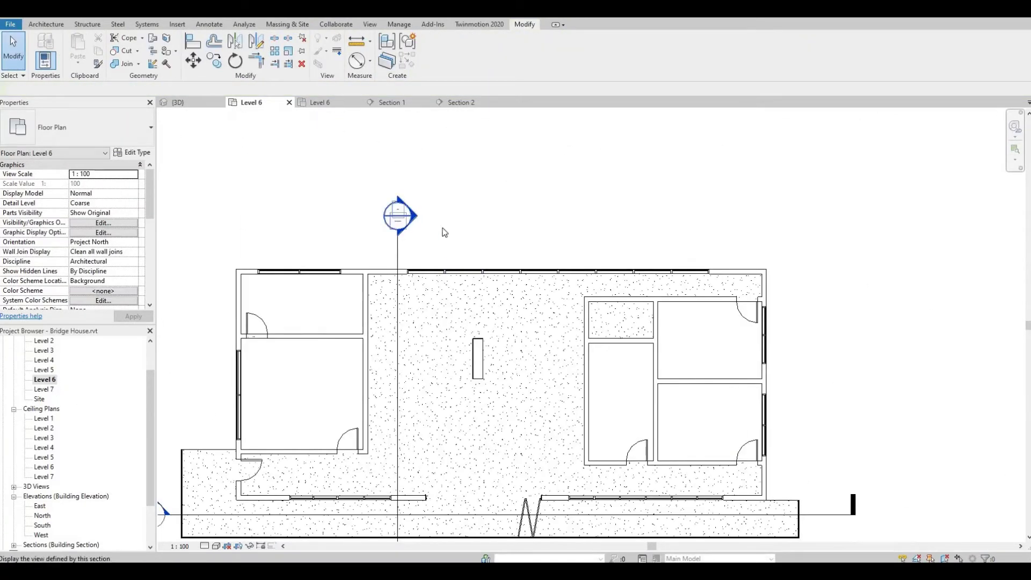
double_click(398, 215)
click(507, 477)
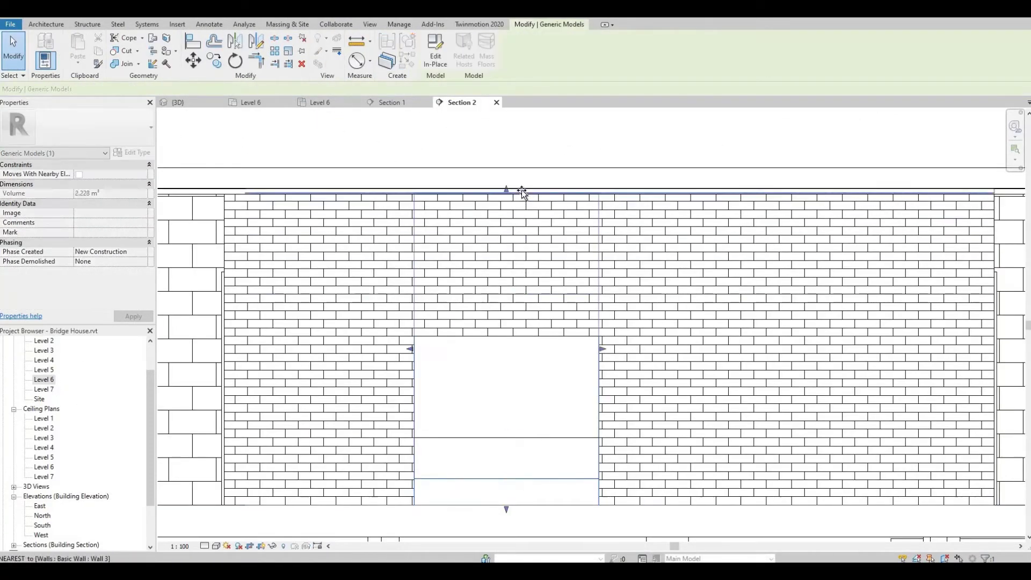
- Stretch the new model's top to the ceiling line and raise its bottom edge in Section 2
drag(519, 214, 521, 192)
drag(508, 513, 528, 339)
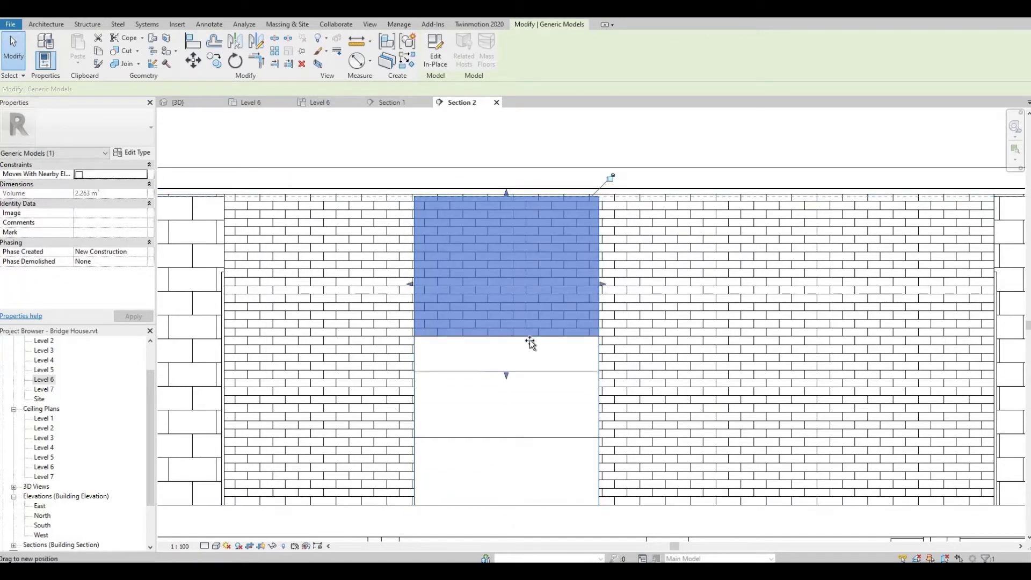
scroll(577, 202, up, 2)
scroll(592, 217, up, 2)
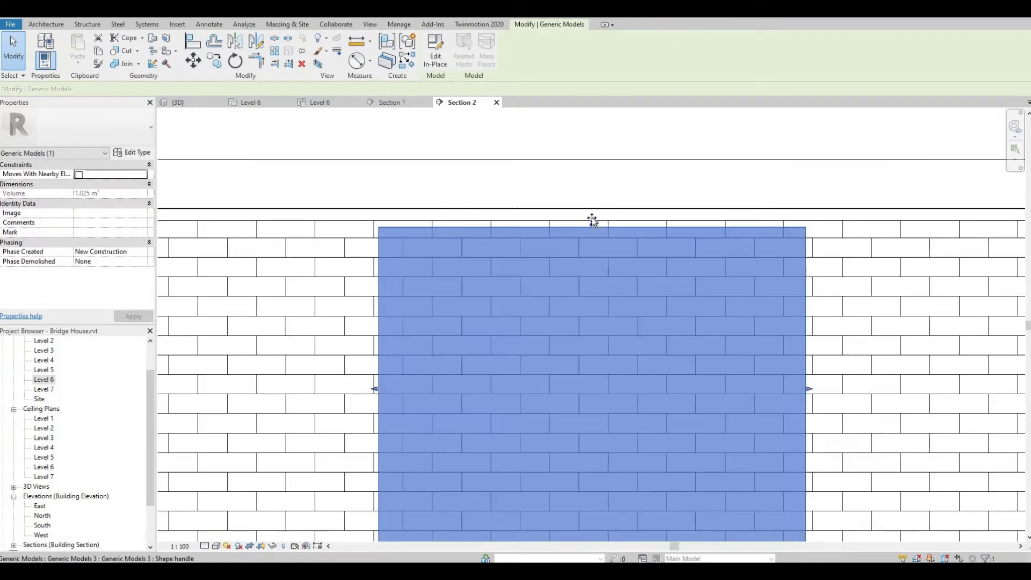
drag(592, 219, 592, 214)
key(Escape)
scroll(552, 265, down, 3)
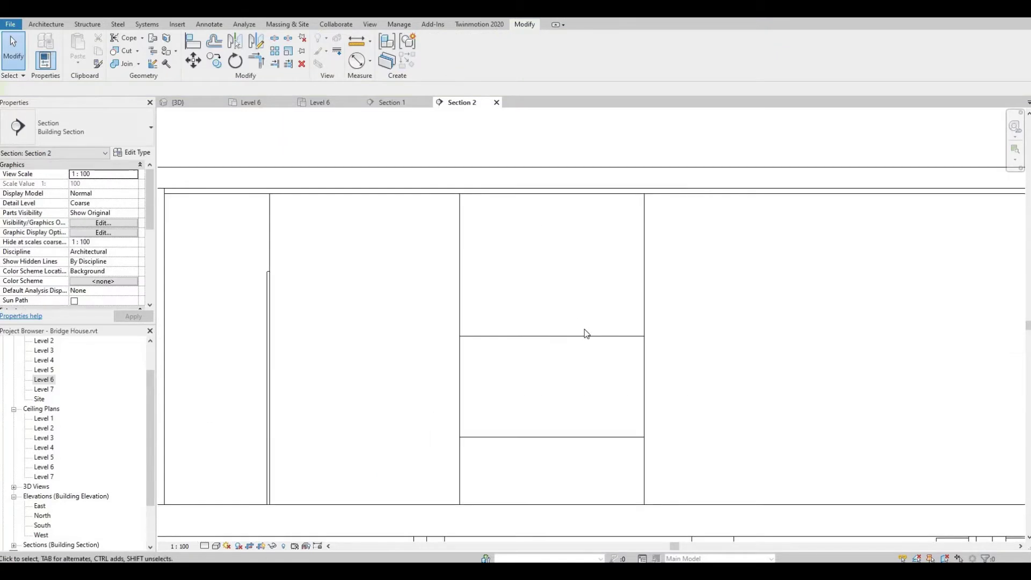
scroll(592, 378, down, 2)
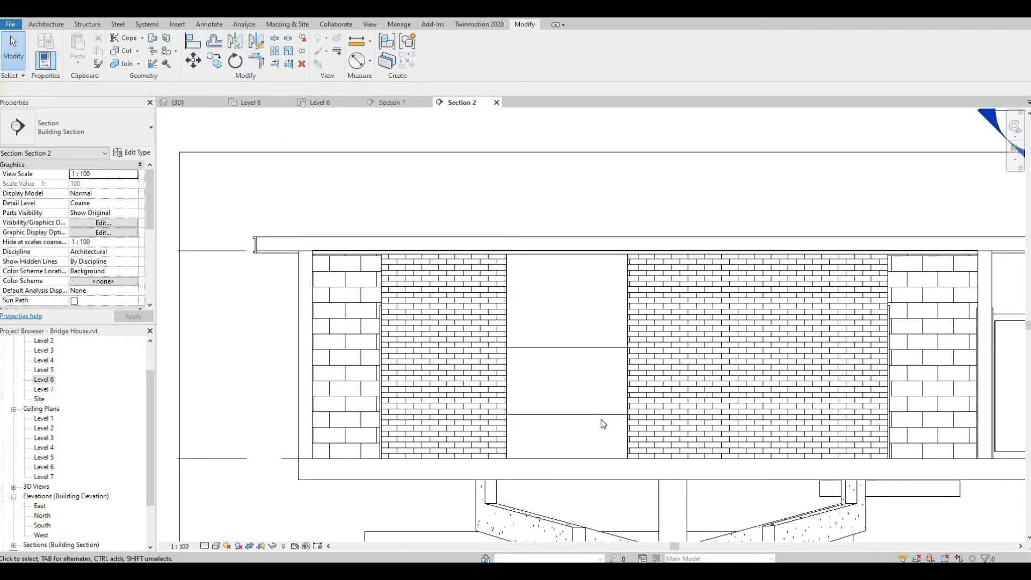
- Set the fireplace-opening block's material to Analytical Wall Surface and finish the model
click(581, 423)
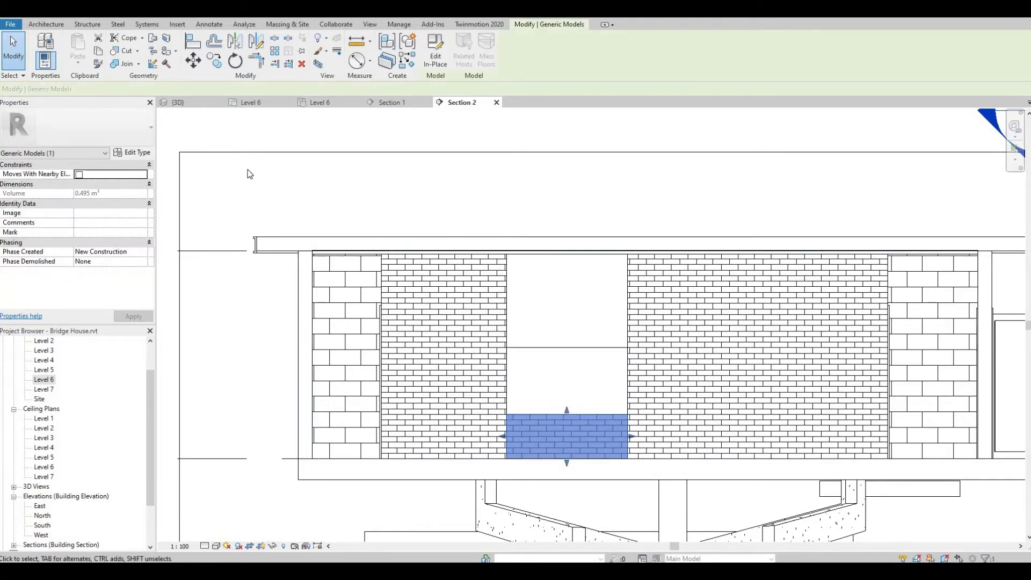
click(426, 66)
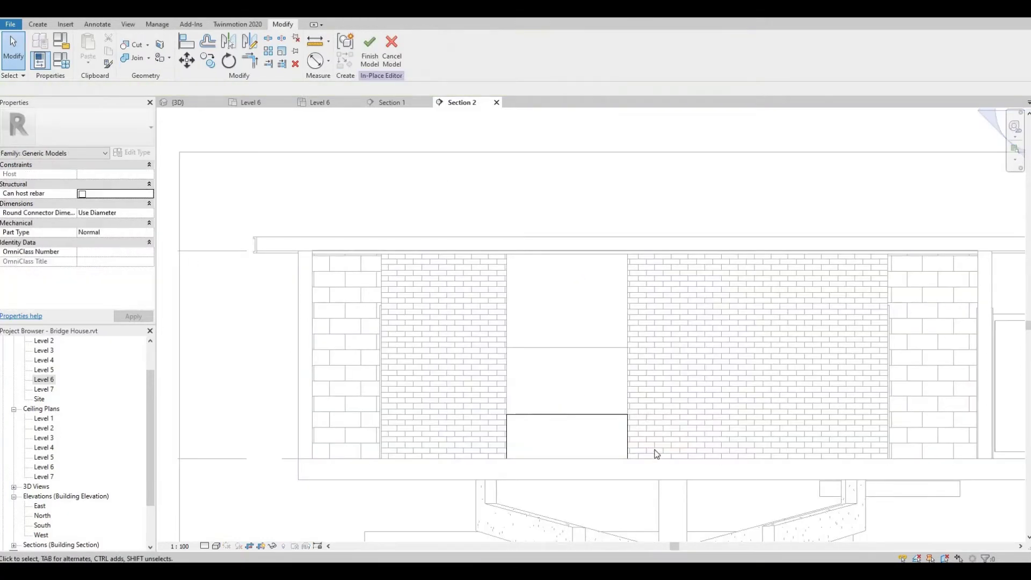
click(625, 426)
click(149, 242)
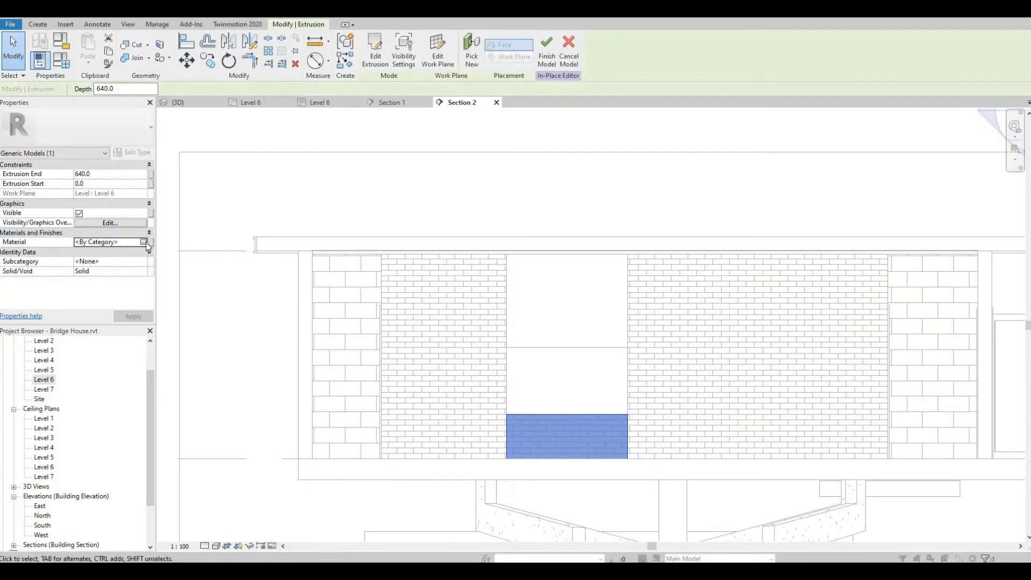
click(314, 329)
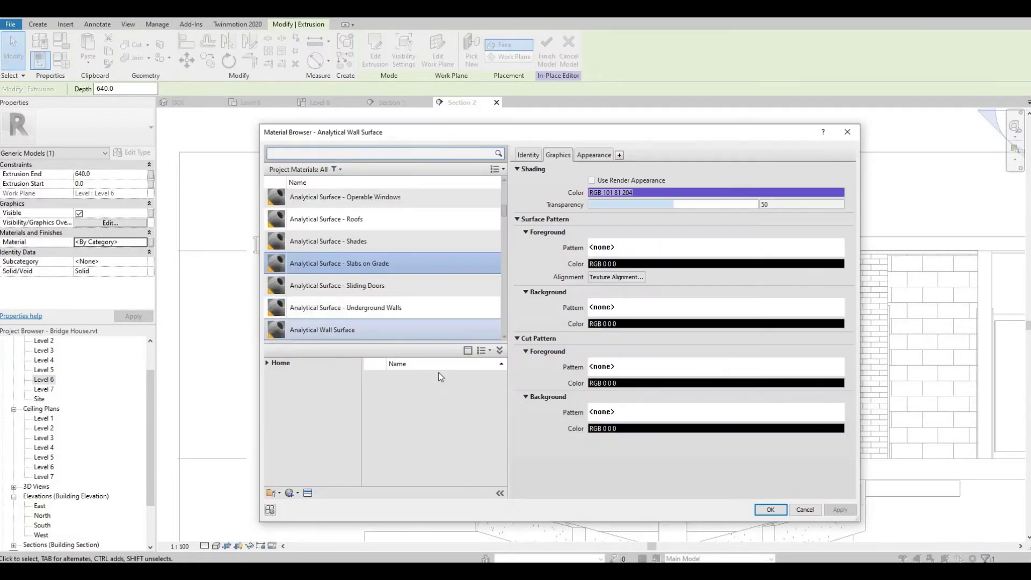
click(770, 509)
click(546, 54)
- Inspect the stacked fireplace boxes against the glazed wall in 3D, then return to Level 6
scroll(467, 220, down, 3)
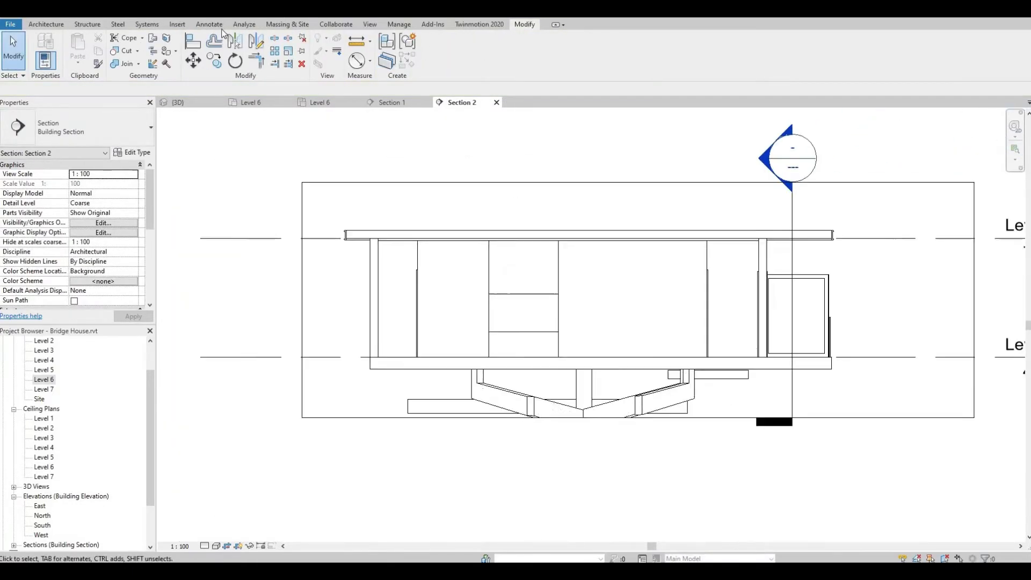
key(ctrl+Tab)
scroll(540, 288, up, 3)
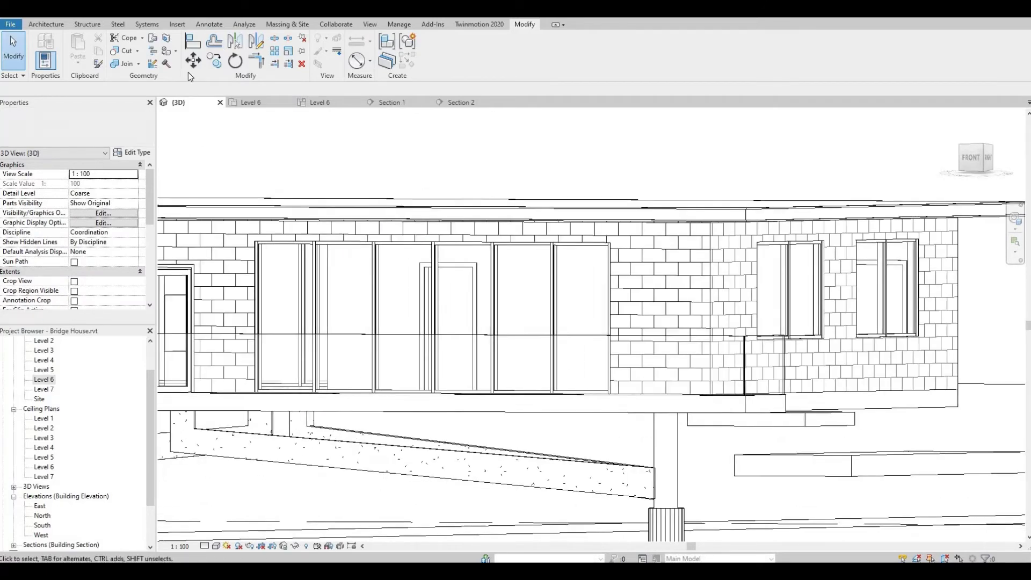
shift+middle_drag(403, 339, 557, 405)
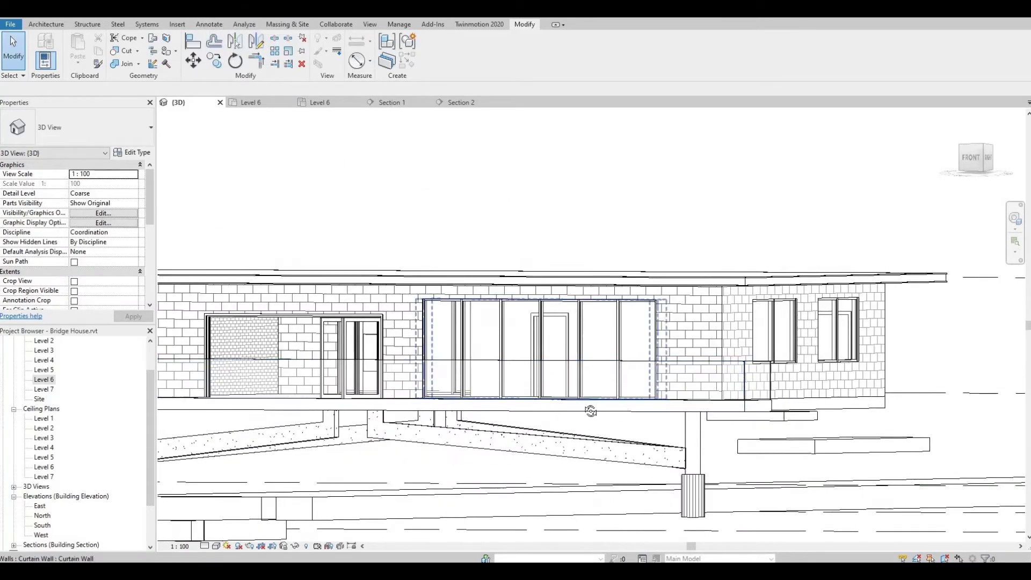
scroll(581, 366, up, 2)
scroll(569, 340, up, 2)
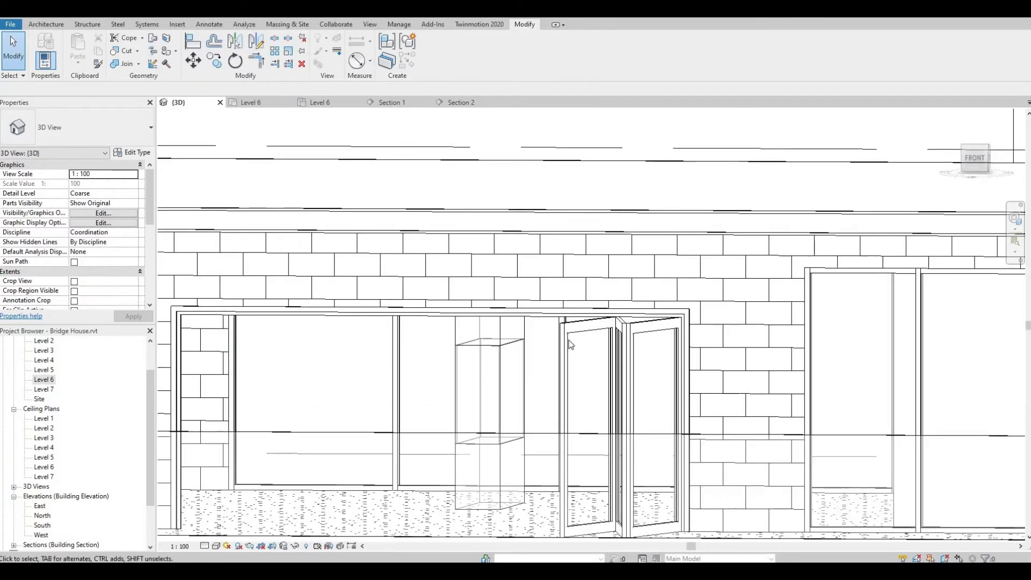
scroll(523, 349, up, 2)
scroll(521, 350, up, 1)
middle_drag(514, 299, 620, 312)
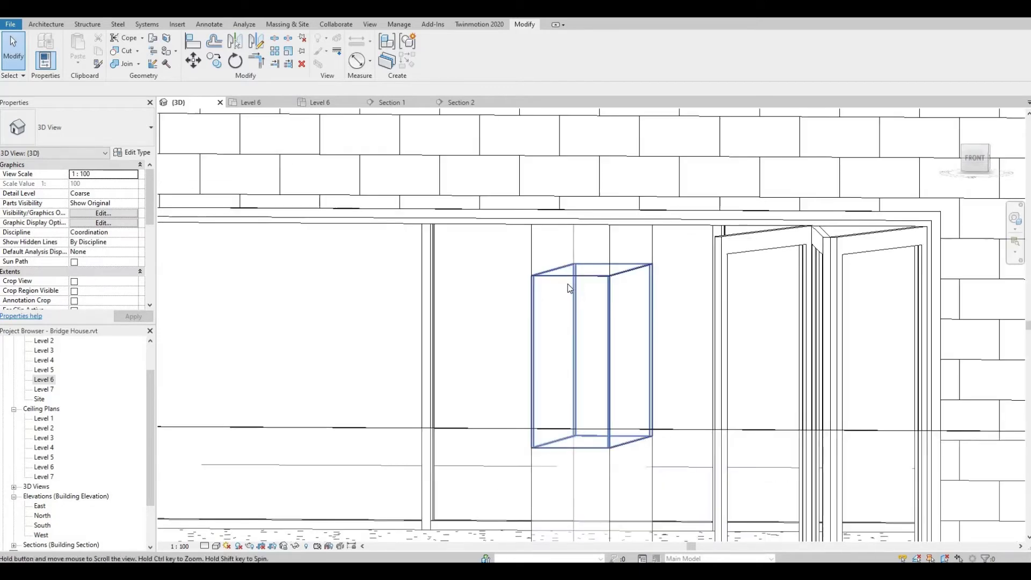
scroll(621, 314, down, 1)
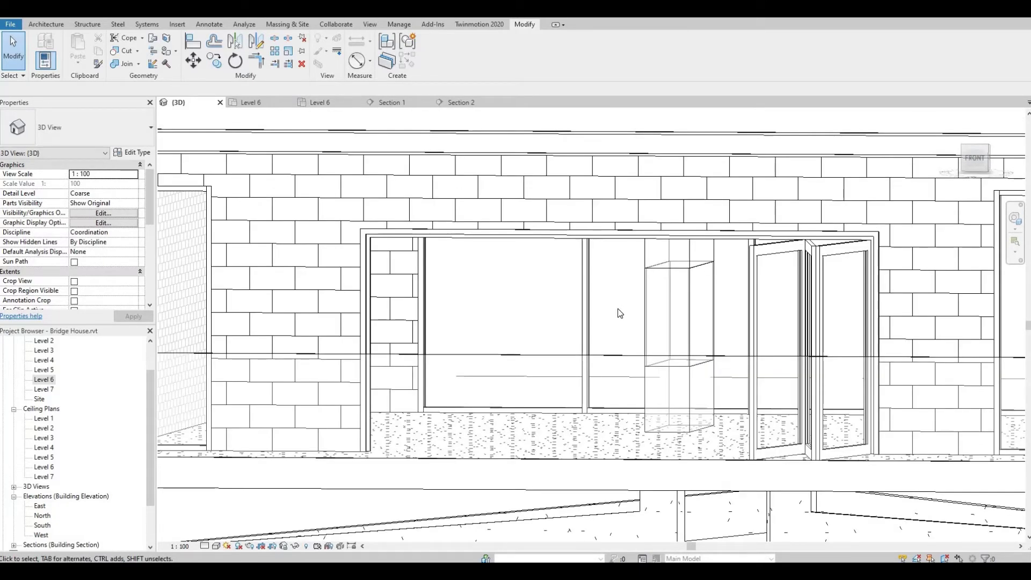
scroll(621, 314, down, 1)
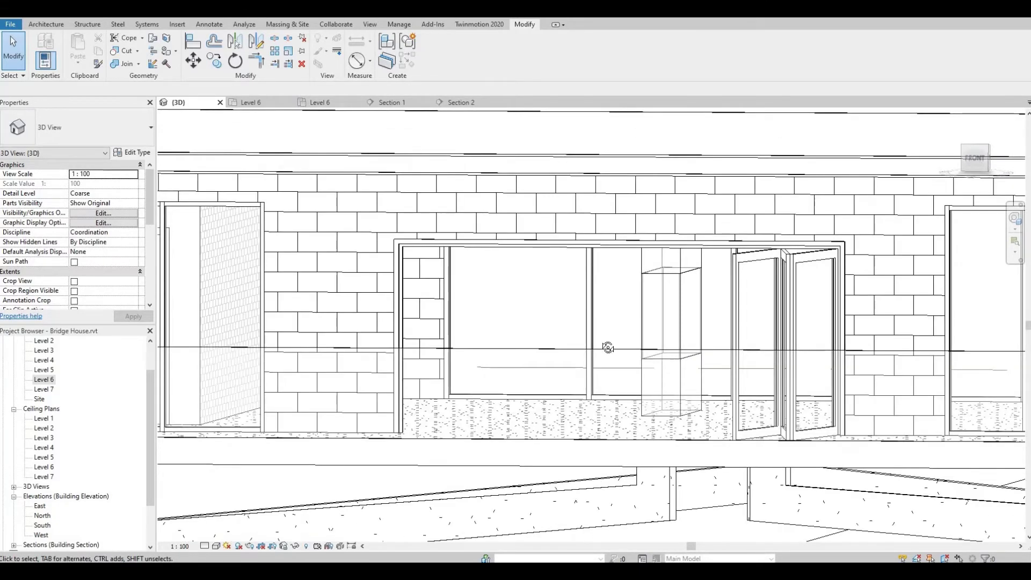
scroll(591, 327, up, 1)
scroll(588, 332, down, 1)
scroll(590, 333, up, 1)
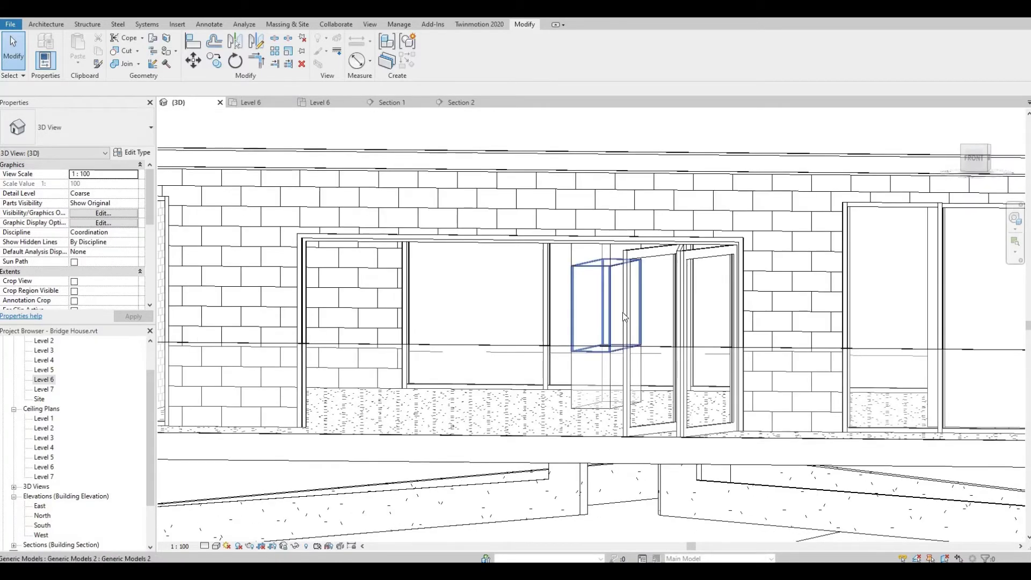
scroll(554, 314, down, 1)
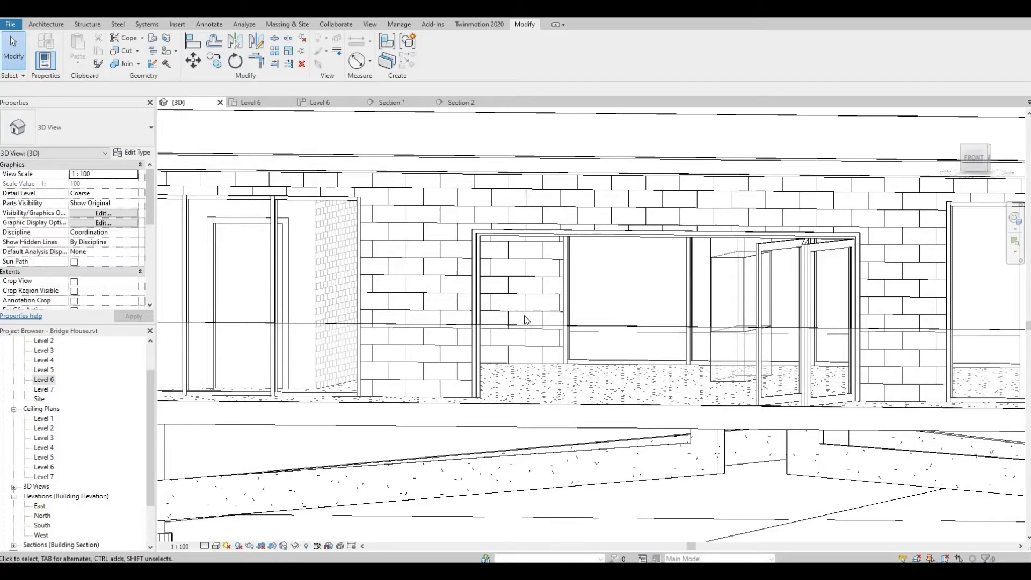
key(ctrl+Tab)
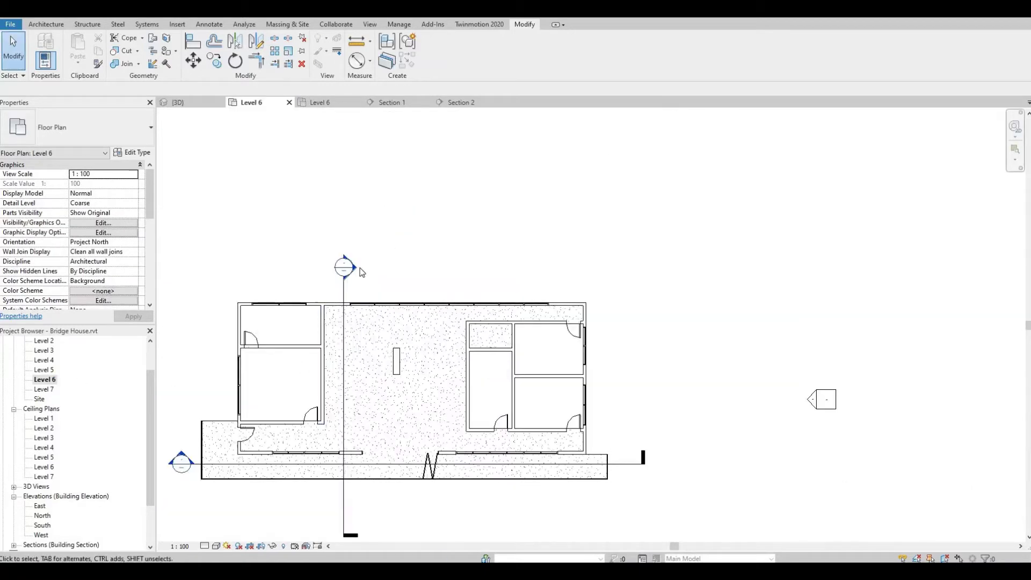
- Move the Section 2 cut line further right in the Level 6 plan
click(345, 277)
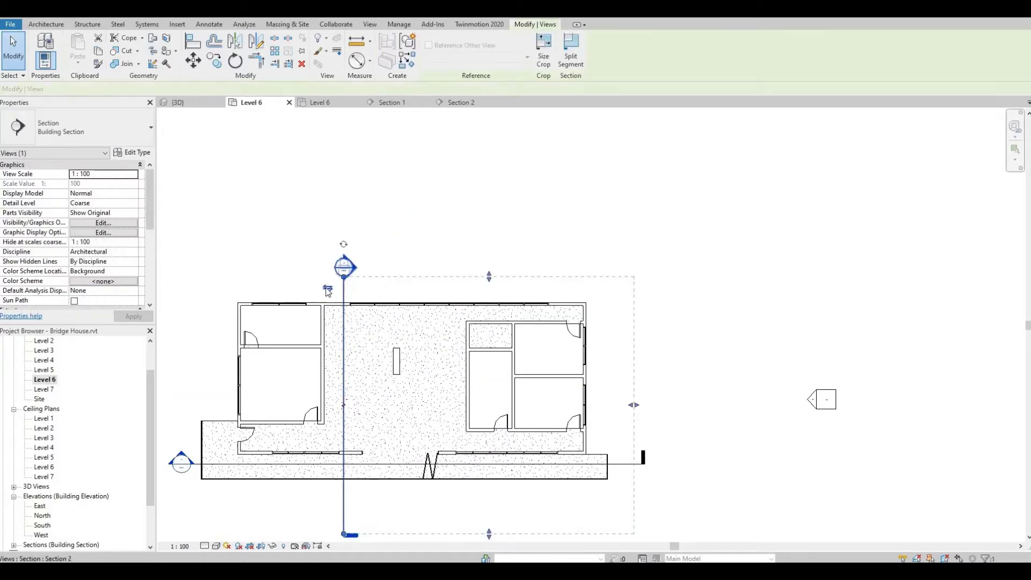
drag(348, 287, 381, 288)
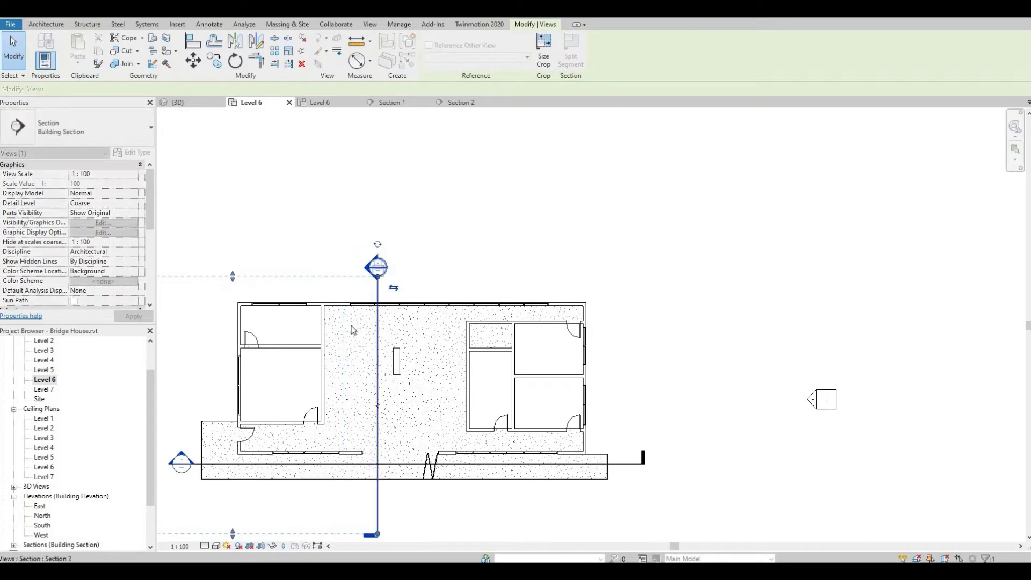
key(Escape)
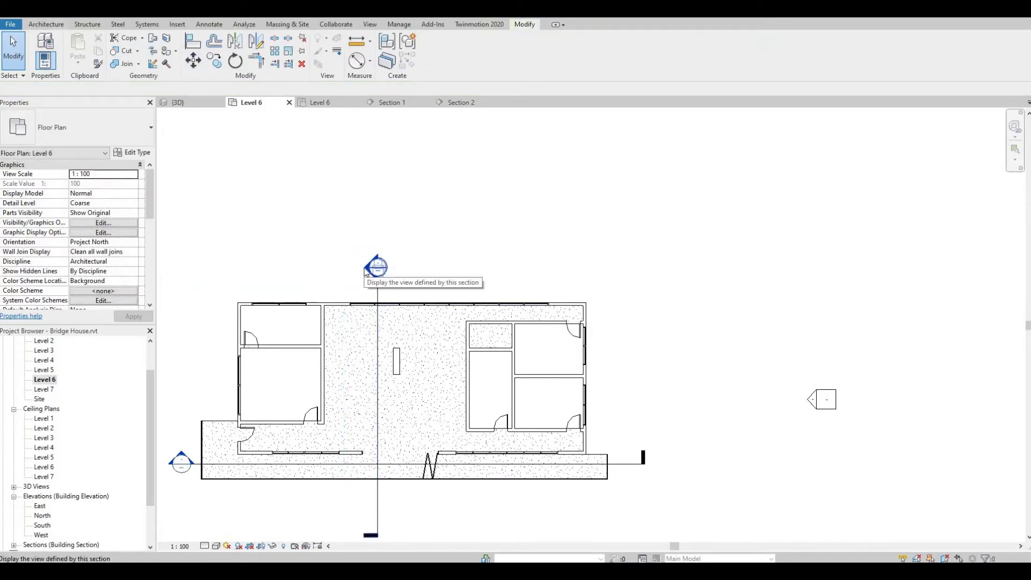
- Open Section 2 and extend its crop region's right edge to reveal the brick wall
double_click(376, 267)
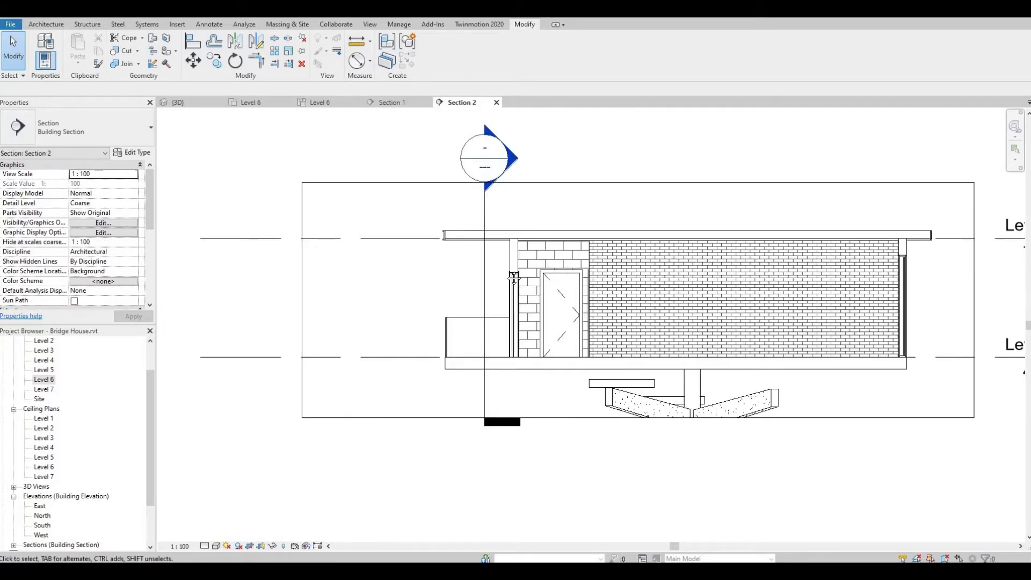
middle_drag(569, 302, 384, 269)
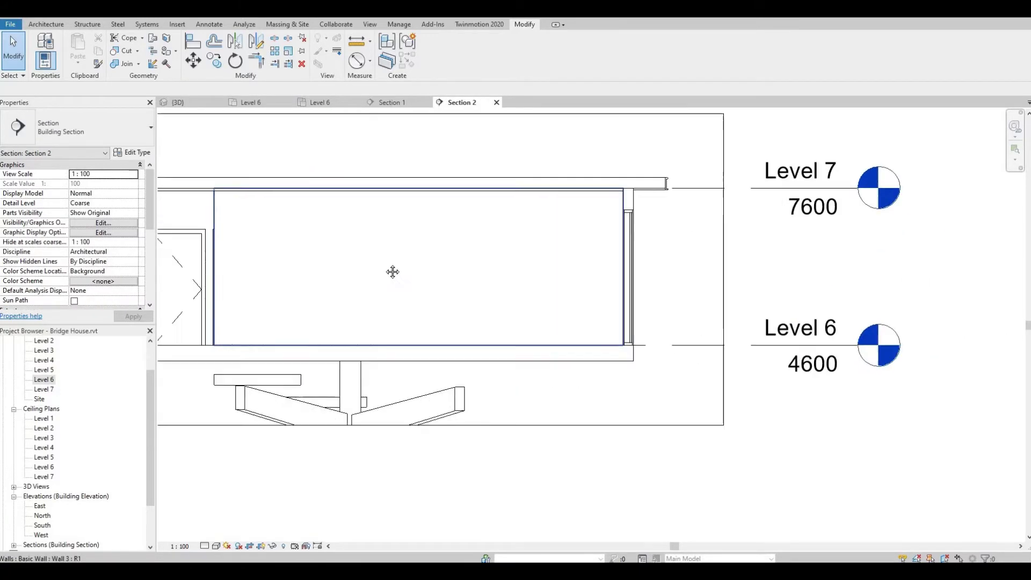
click(703, 214)
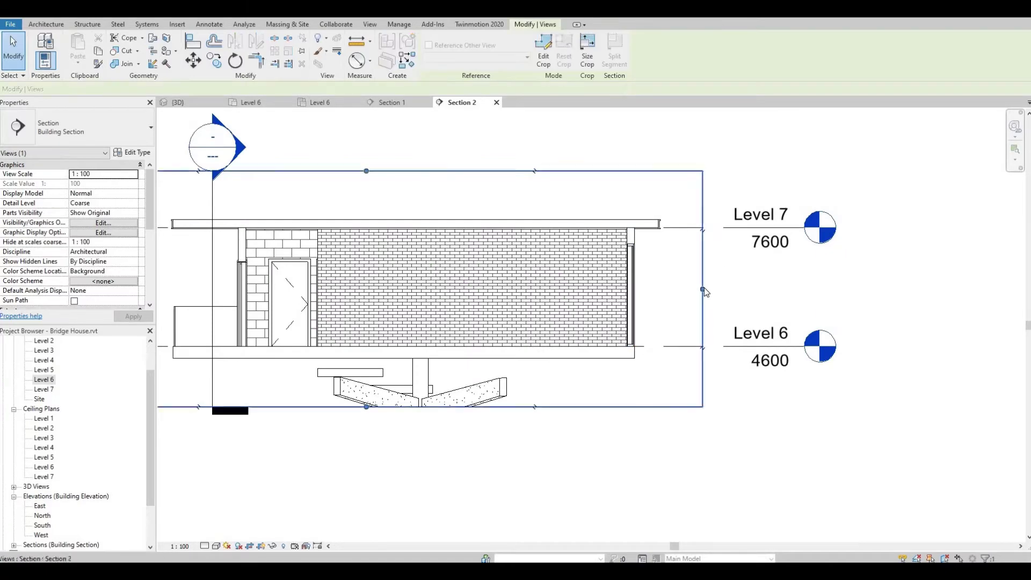
drag(703, 289, 852, 289)
scroll(667, 266, up, 1)
scroll(667, 264, up, 1)
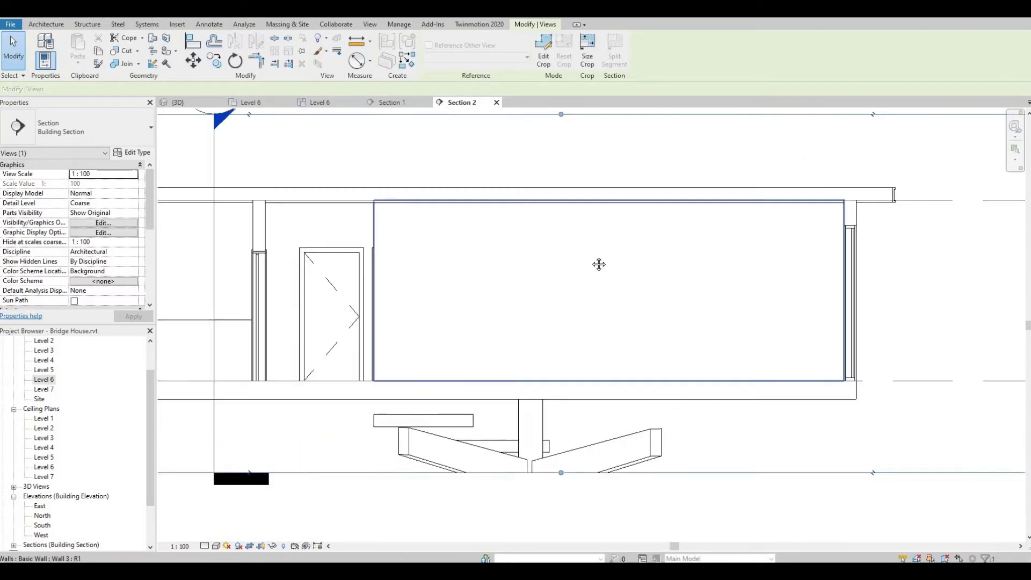
scroll(666, 264, up, 1)
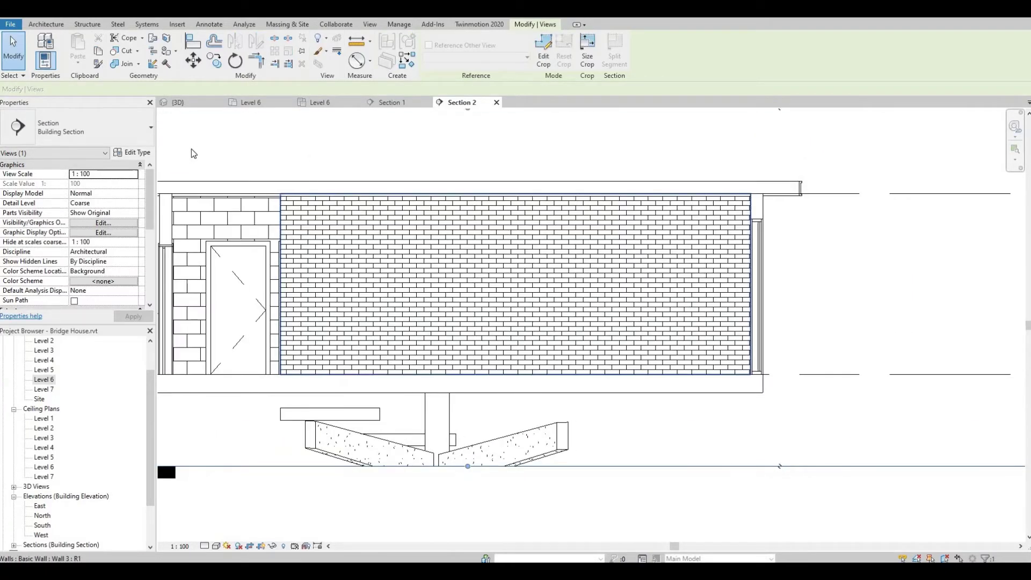
click(42, 25)
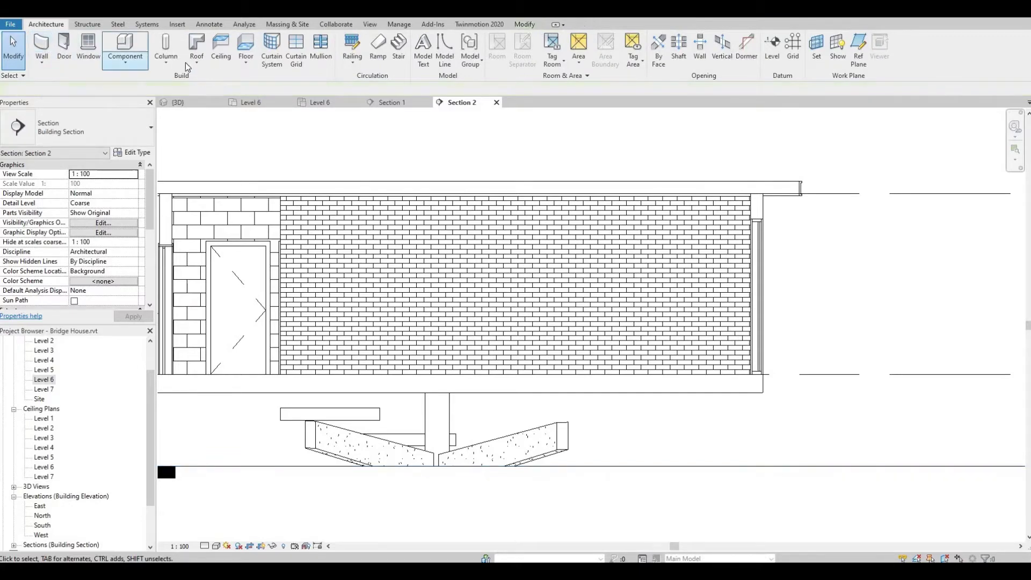
- Start a new Furniture-category in-place model and accept its default name
click(125, 61)
click(142, 106)
scroll(578, 247, down, 1)
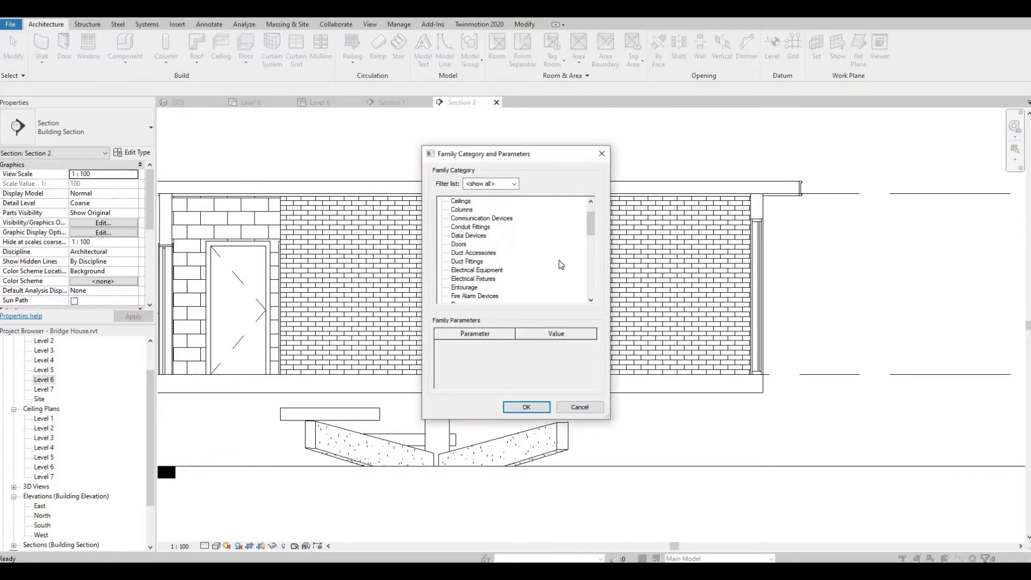
scroll(560, 264, down, 3)
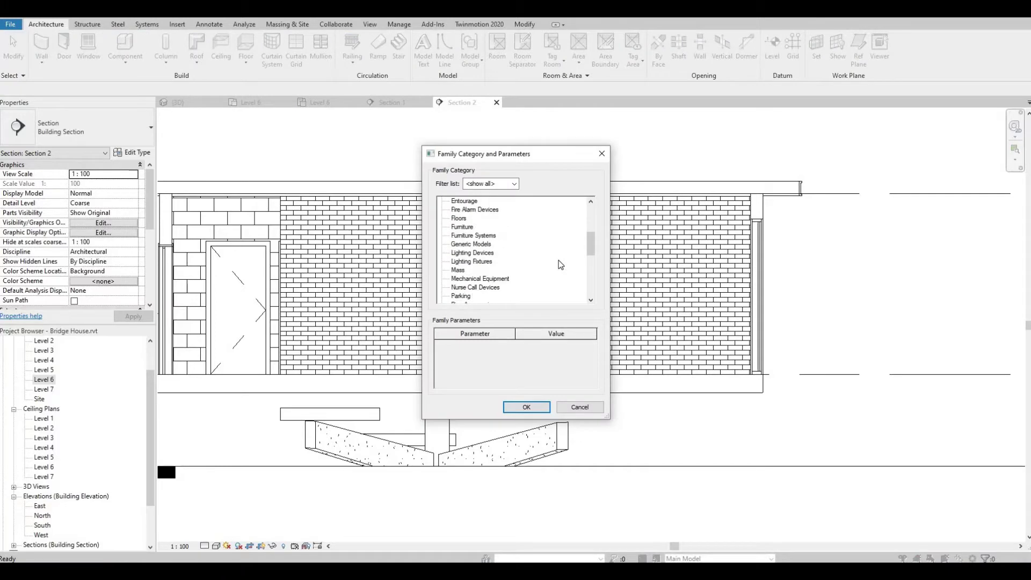
click(535, 411)
click(534, 298)
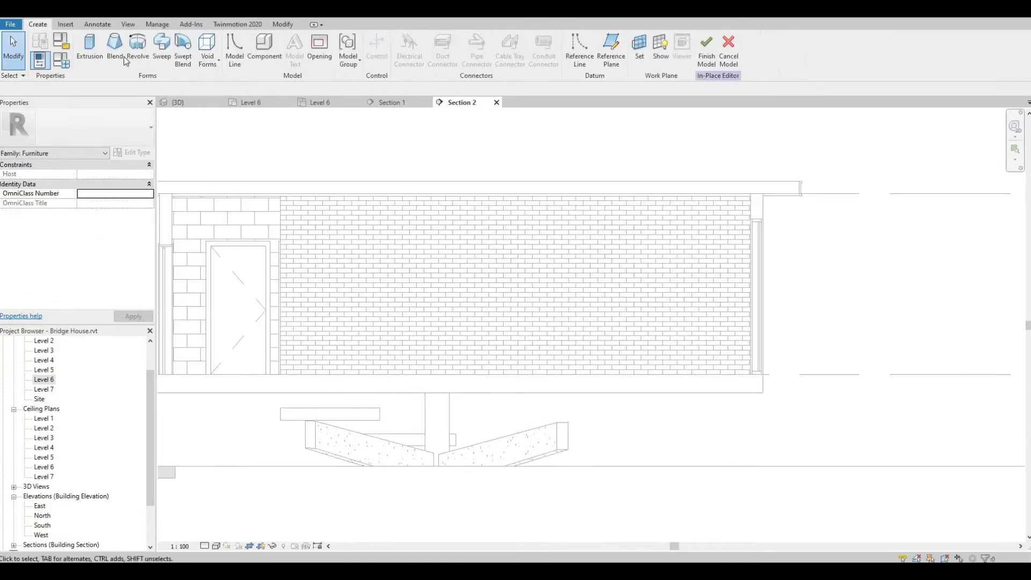
- Extrude a 1840 by 3000 rectangle, 250 deep, on the brick wall and finish the model
click(93, 47)
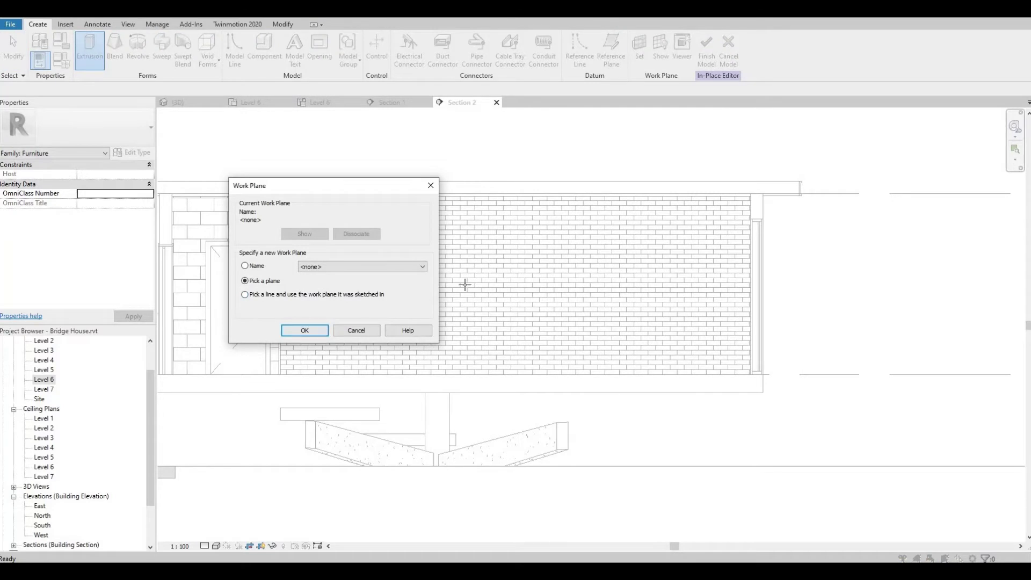
key(Return)
click(514, 286)
click(403, 39)
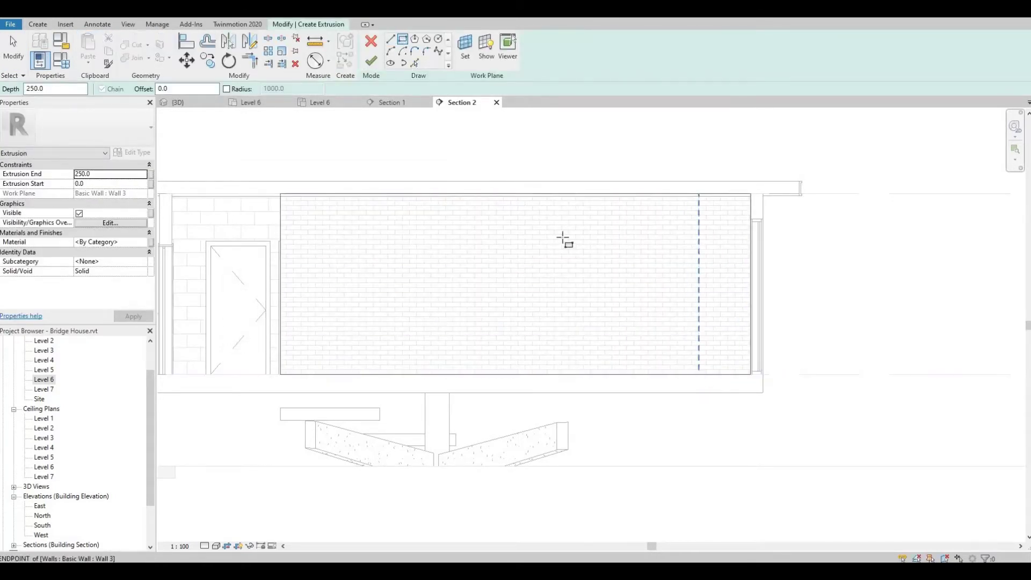
click(699, 374)
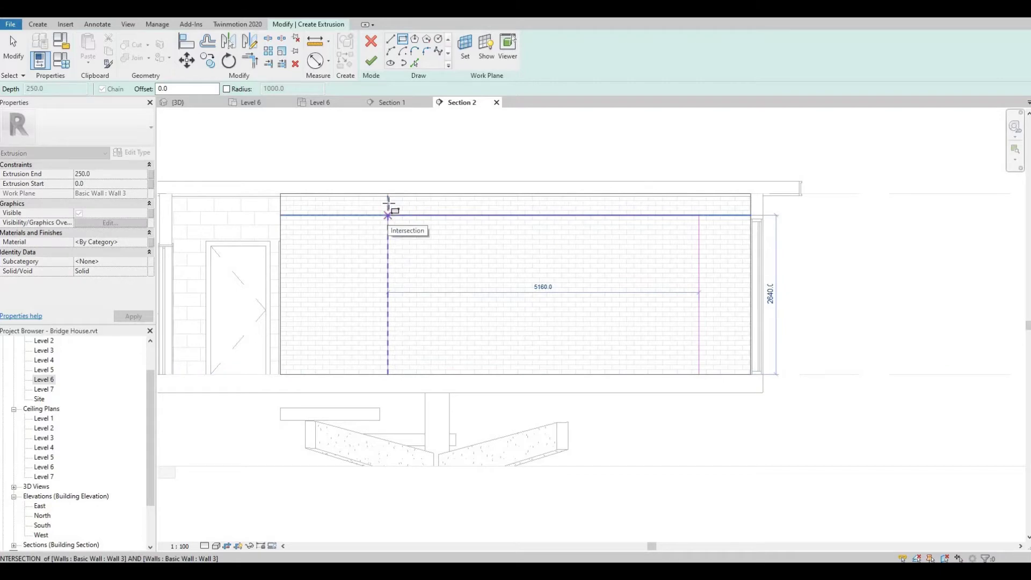
click(388, 194)
scroll(430, 279, up, 1)
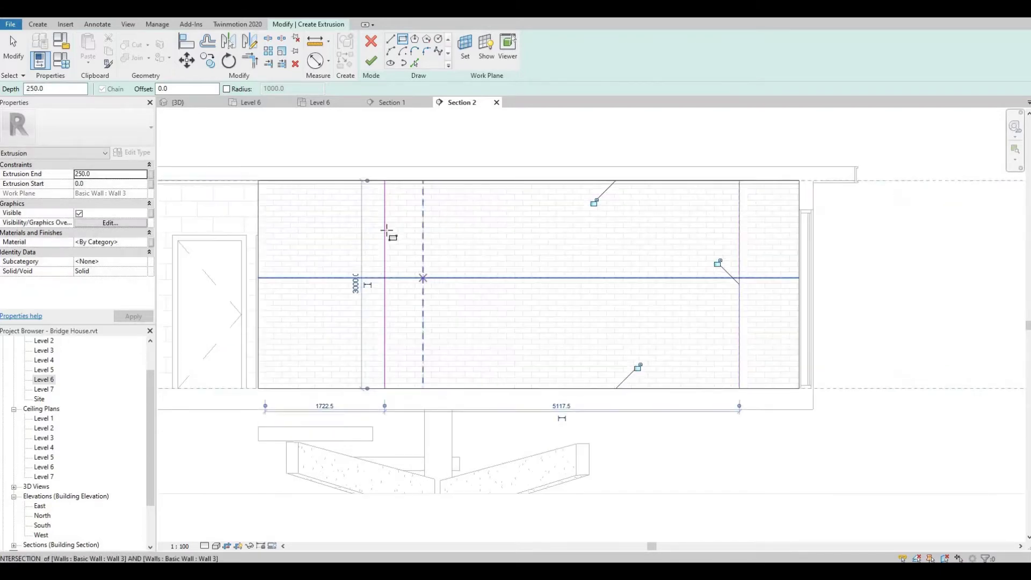
click(372, 61)
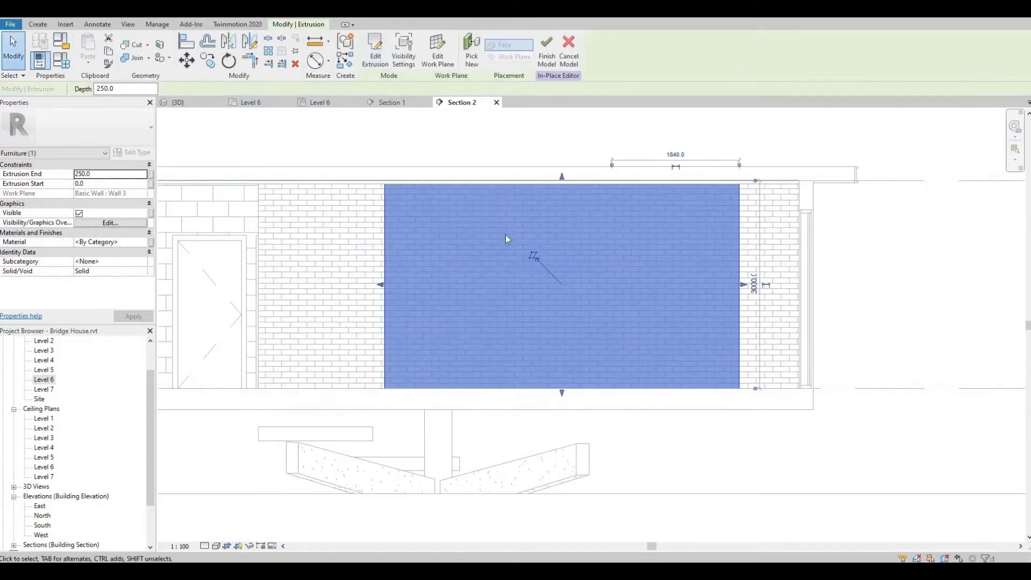
click(547, 51)
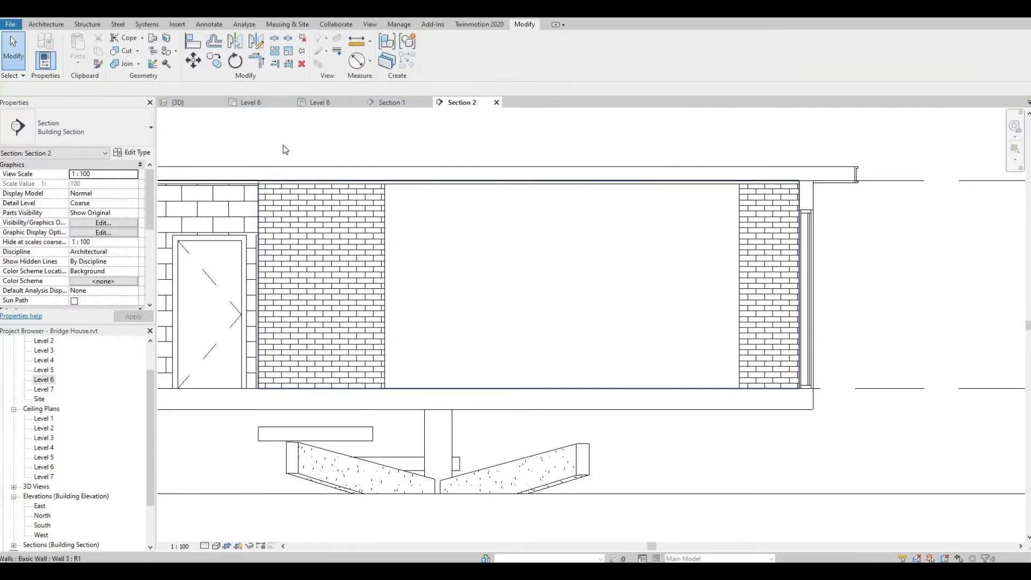
click(47, 24)
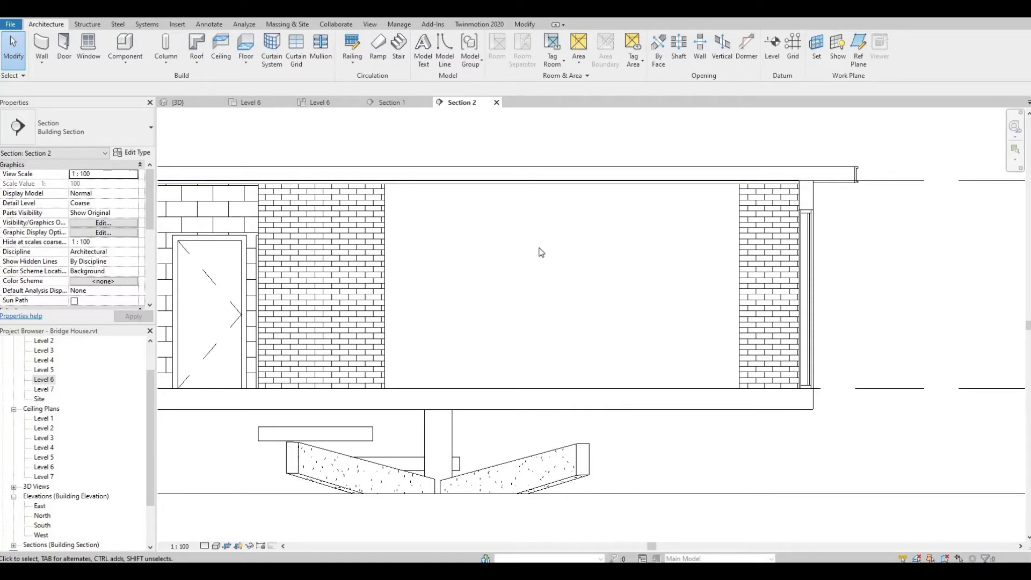
- In the Level 6 plan, drag the thin furniture piece's side handle to narrow it
double_click(44, 379)
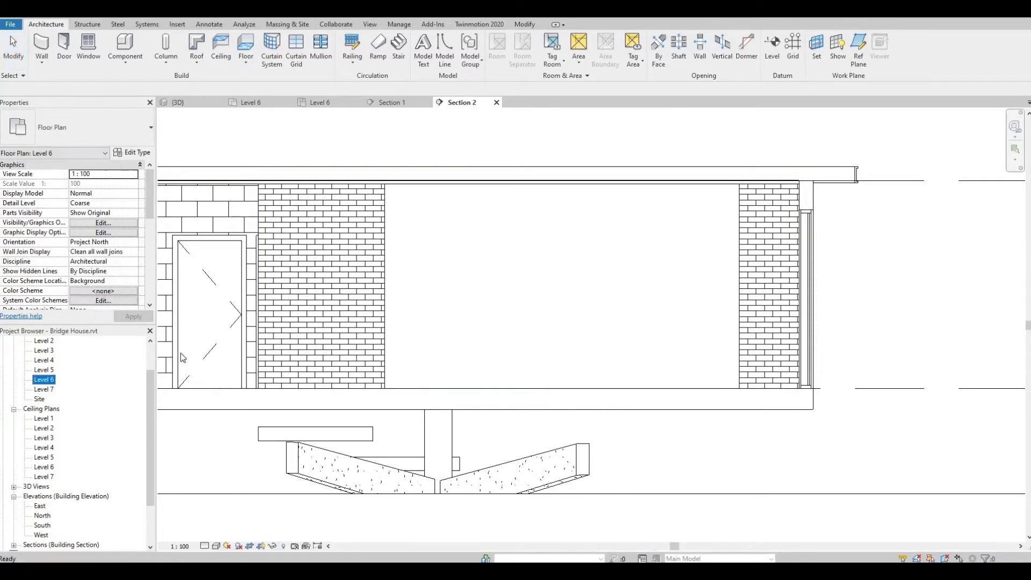
scroll(331, 349, up, 5)
click(335, 424)
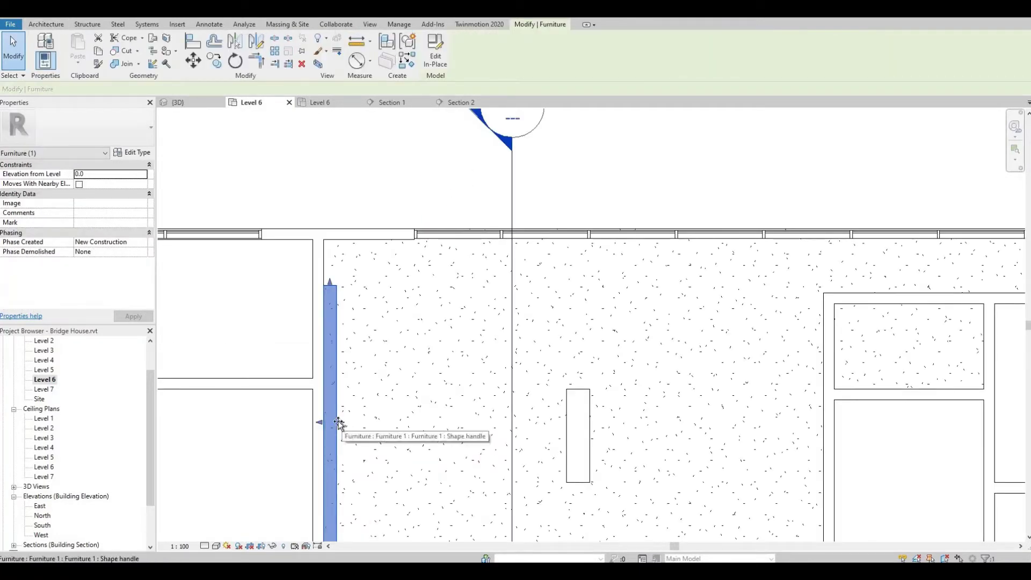
drag(342, 423, 335, 422)
middle_drag(368, 365, 352, 380)
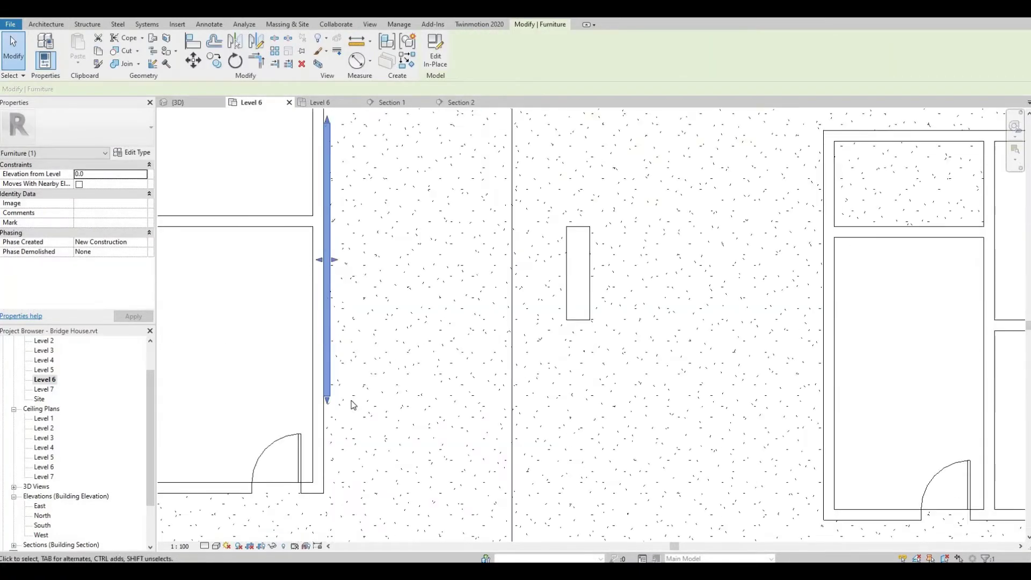
scroll(352, 380, up, 3)
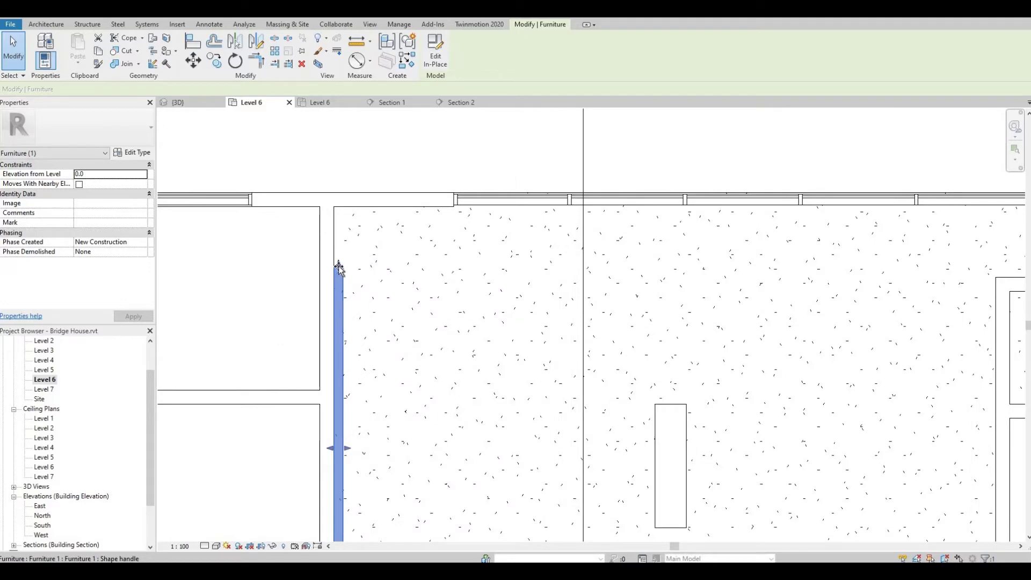
- Pull the furniture piece's top end down to shorten it, then reopen Section 2
drag(340, 265, 340, 280)
middle_drag(354, 537, 352, 378)
scroll(349, 334, down, 2)
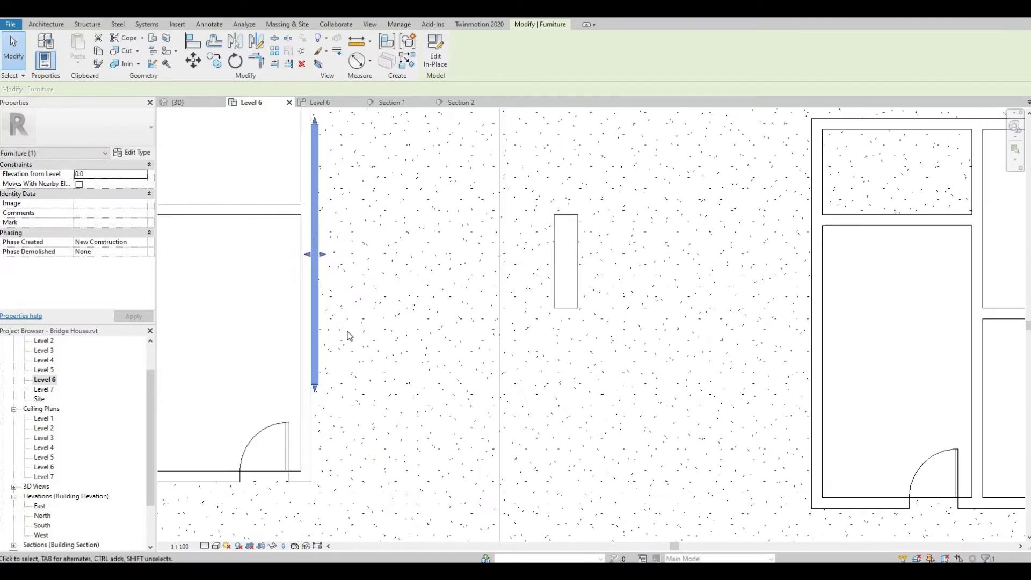
middle_drag(339, 299, 340, 375)
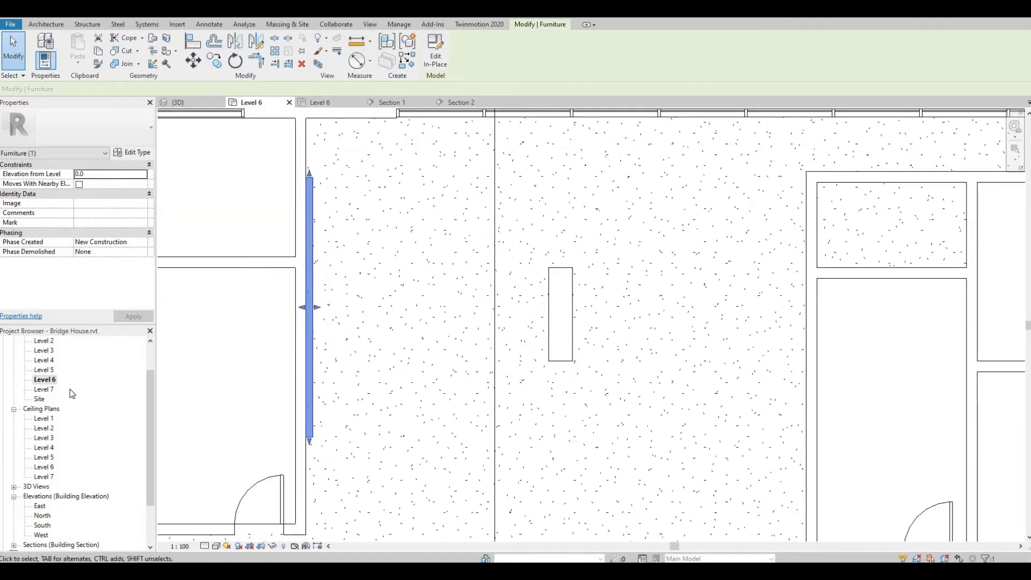
scroll(325, 355, down, 2)
double_click(414, 215)
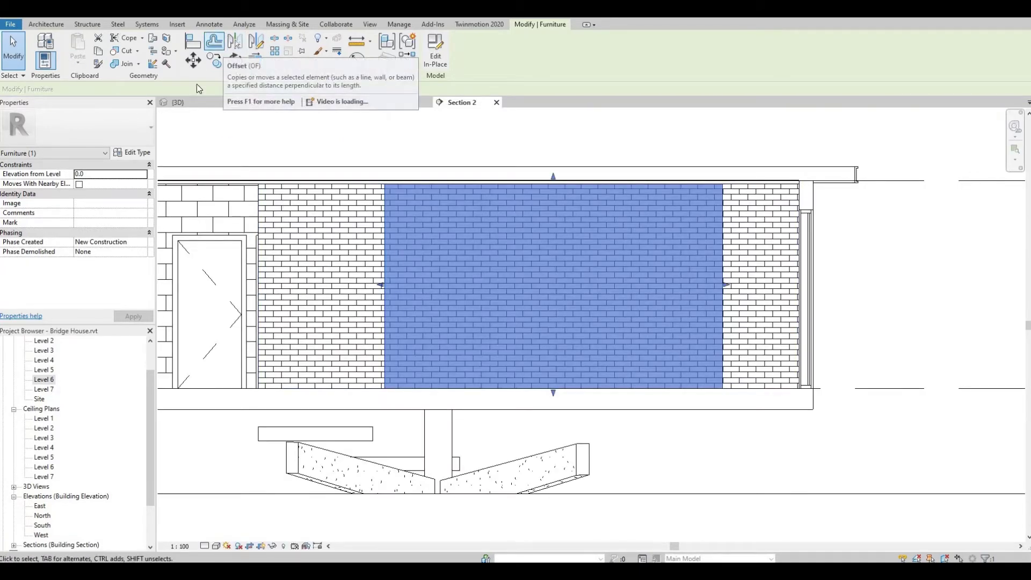
- Create an in-place model via Component > Model In-Place, category Furniture, named Furniture 2
click(45, 24)
click(125, 59)
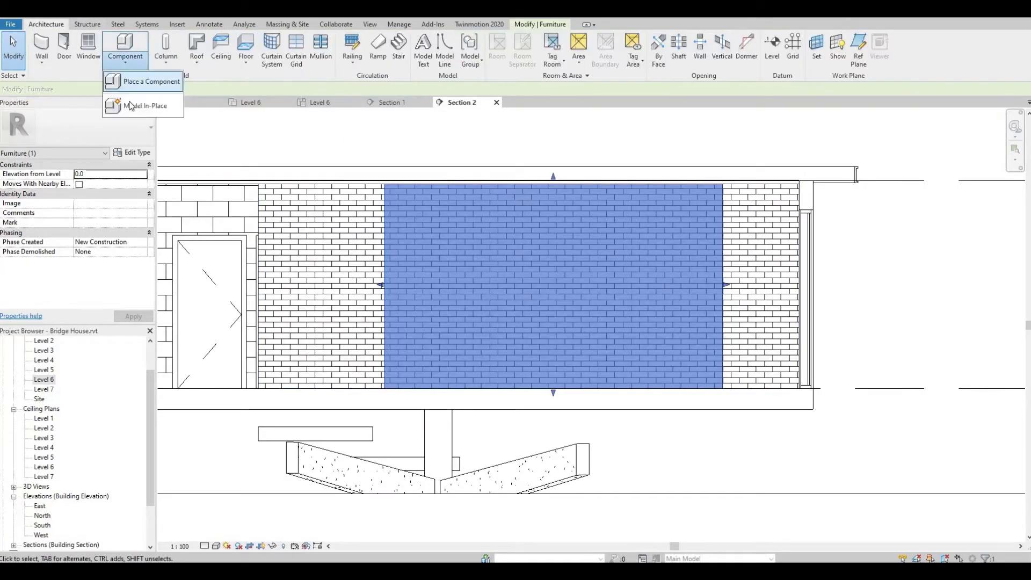
click(141, 102)
scroll(480, 244, down, 3)
scroll(479, 252, down, 2)
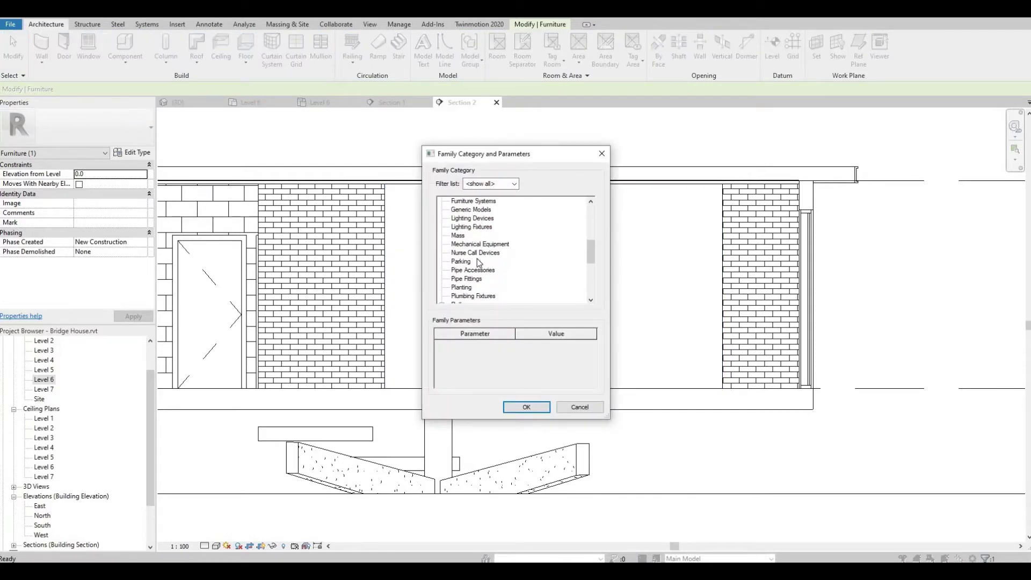
scroll(480, 260, down, 1)
scroll(478, 262, up, 1)
scroll(476, 259, up, 1)
click(461, 200)
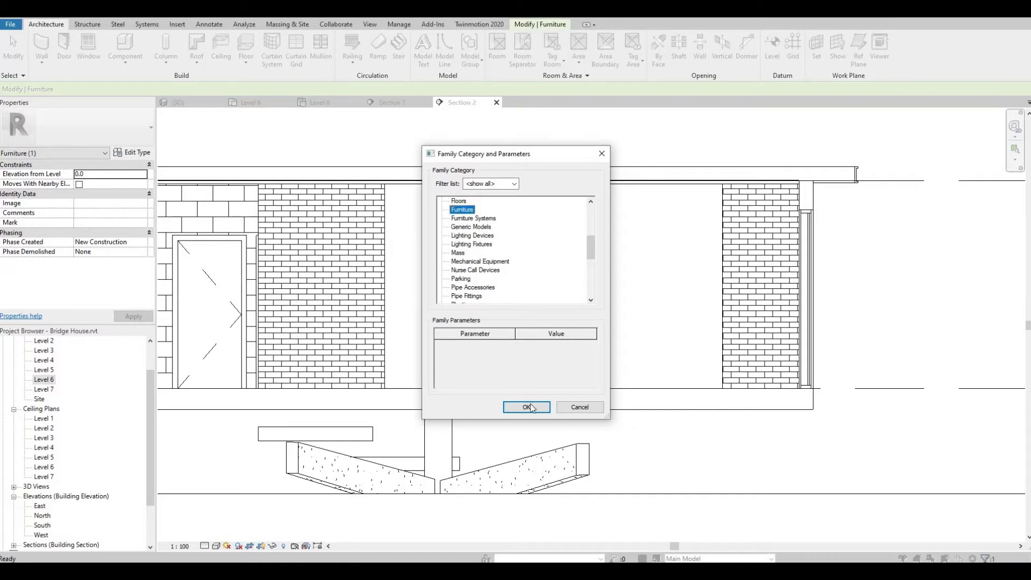
click(526, 407)
click(549, 300)
- Start an extrusion on the brick panel face and sketch a thin 2300-wide rectangle, nudged upward
click(90, 48)
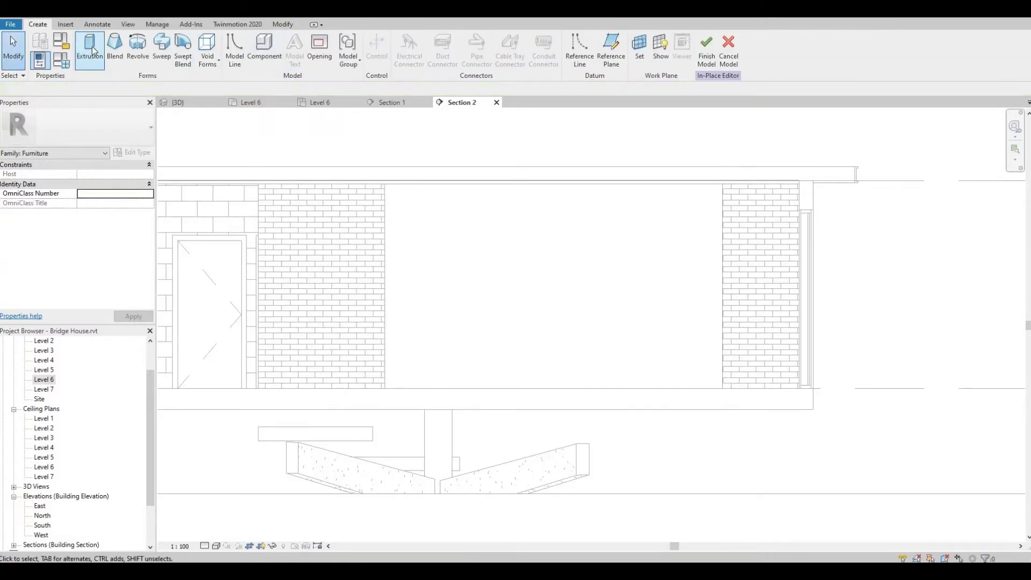
click(310, 331)
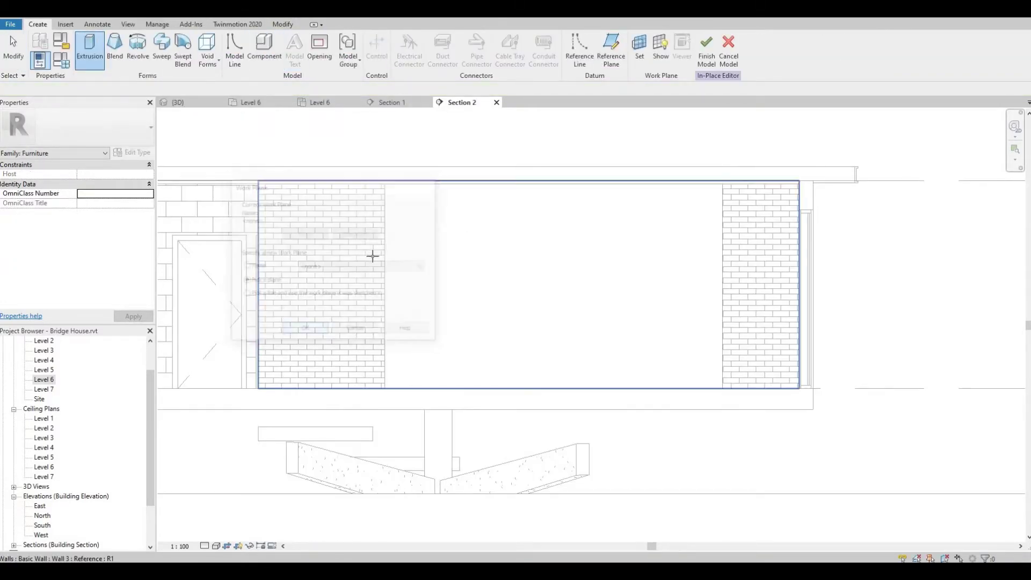
click(388, 241)
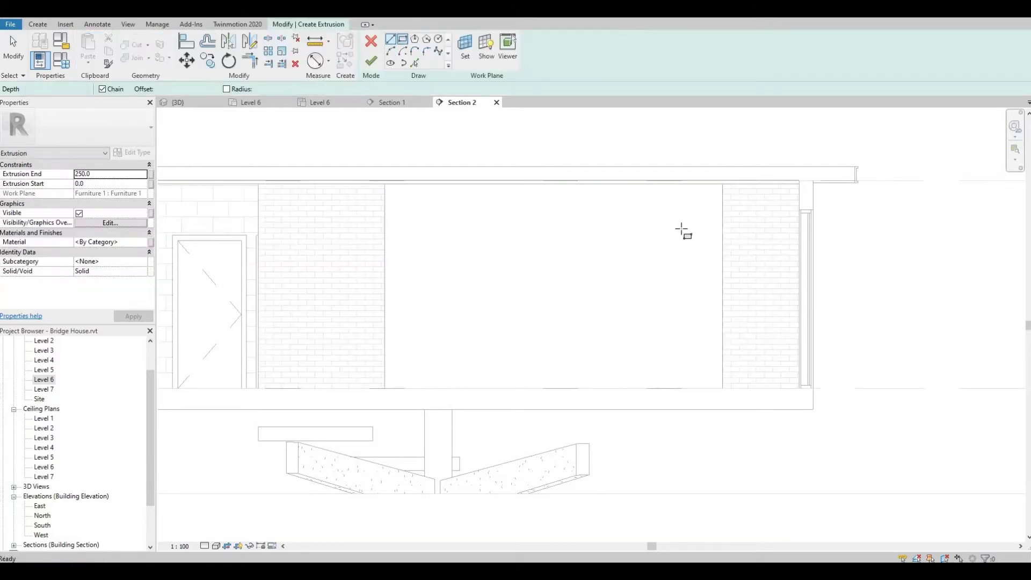
click(723, 244)
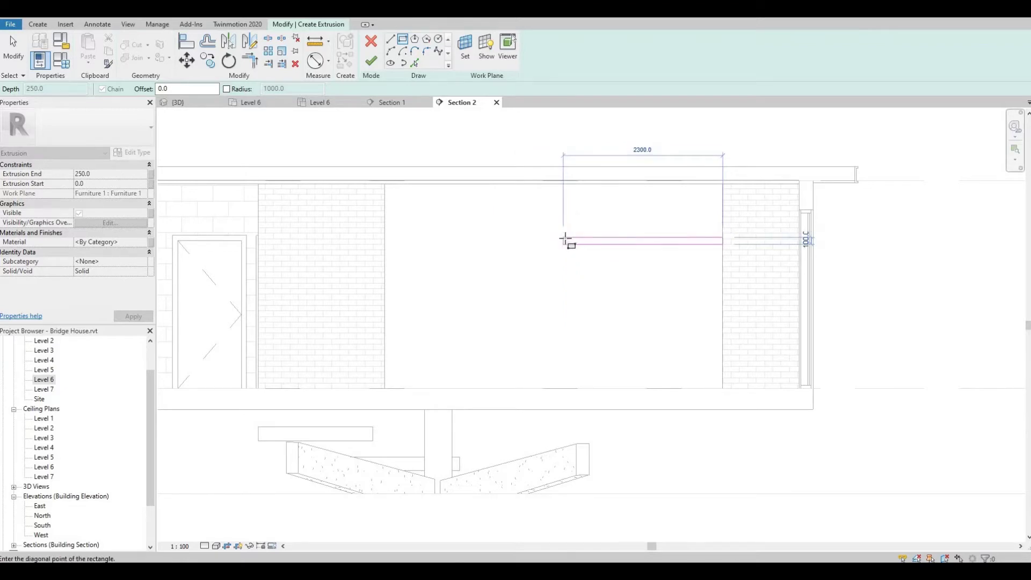
click(673, 259)
scroll(661, 252, up, 2)
key(Escape)
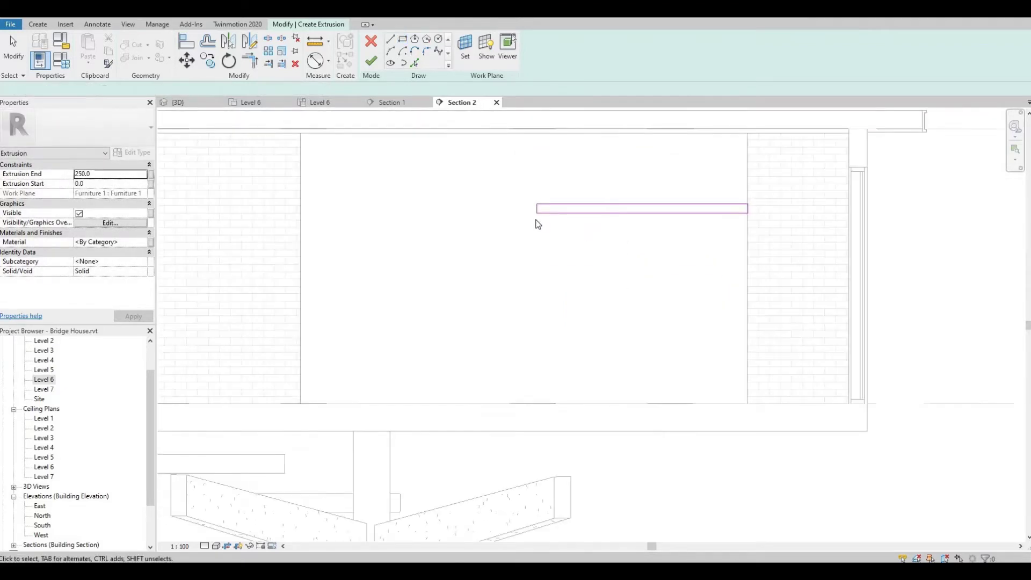
drag(509, 172, 769, 245)
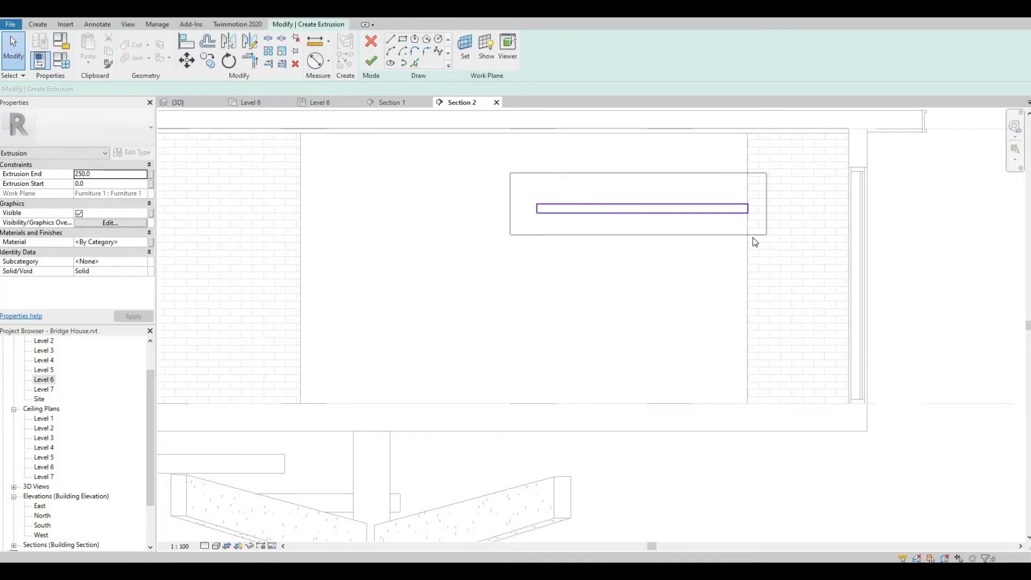
key(Up)
key(Up)
key(Up)
key(Up)
key(Up)
key(Up)
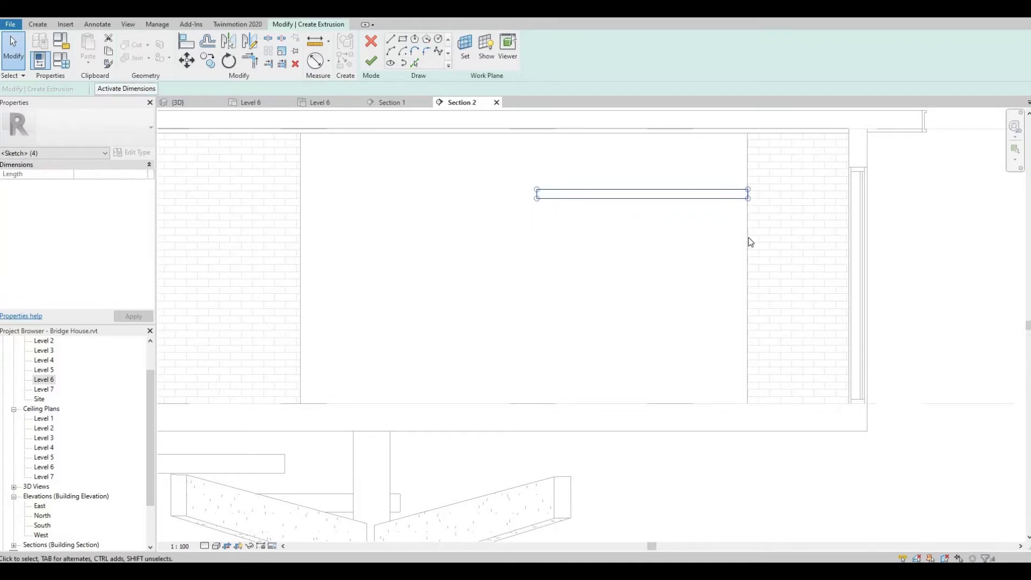
key(Up)
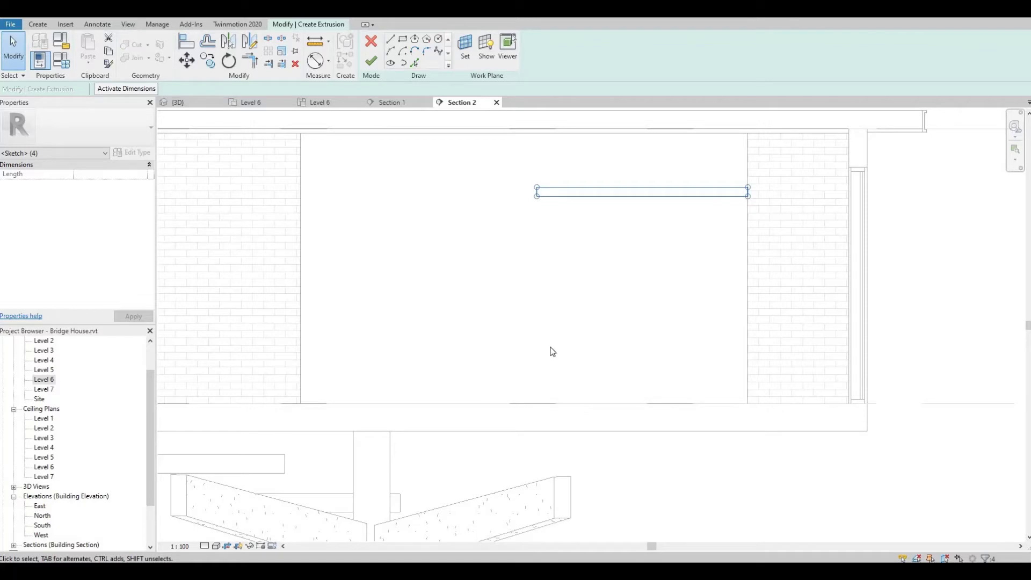
- Draw a full-width shelf rectangle across the opening, delete the shorter one, and nudge it down
click(404, 43)
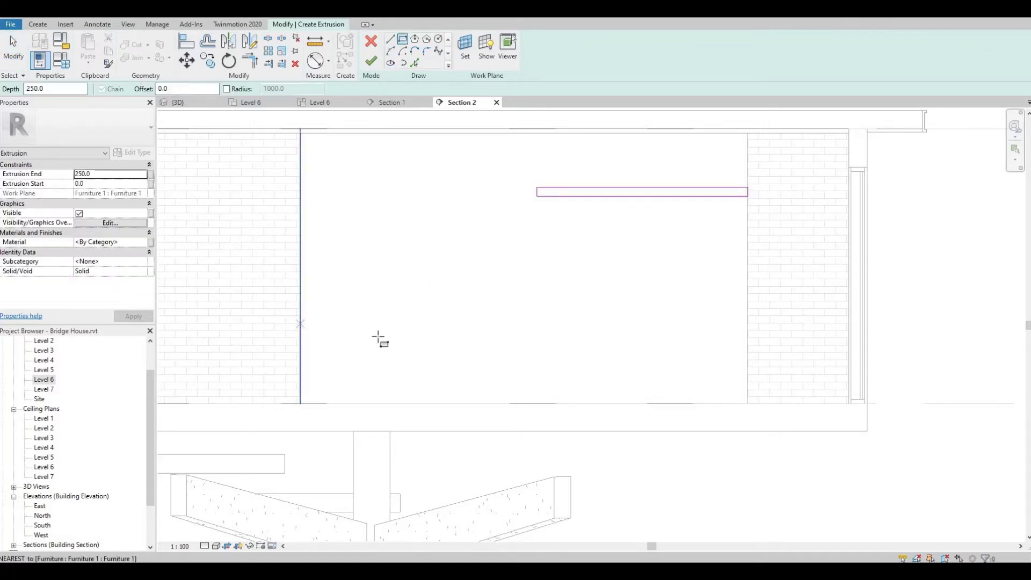
click(301, 206)
click(747, 328)
key(ctrl+z)
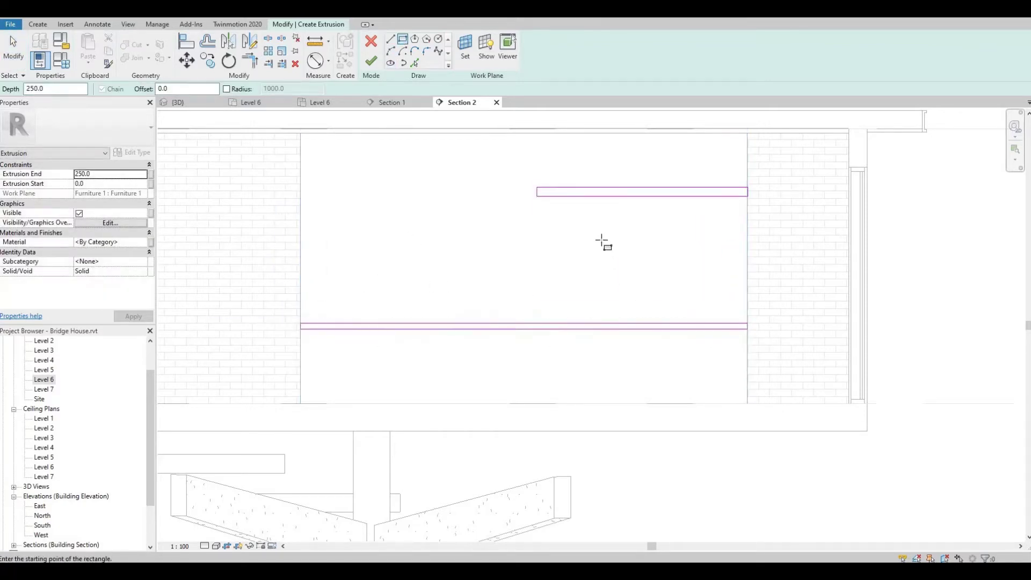
key(Escape)
drag(515, 161, 768, 214)
key(Delete)
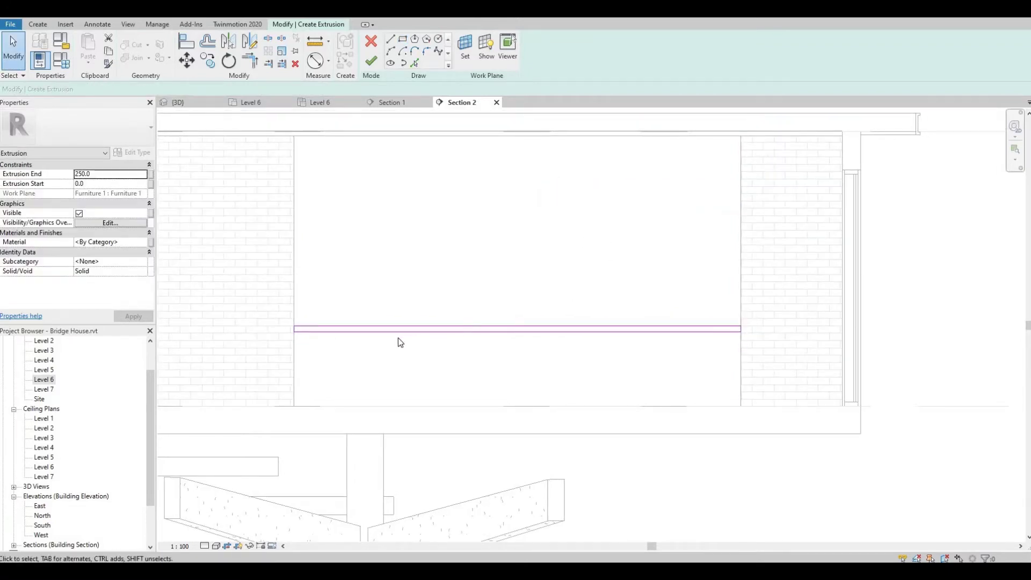
drag(272, 309, 771, 352)
key(Down)
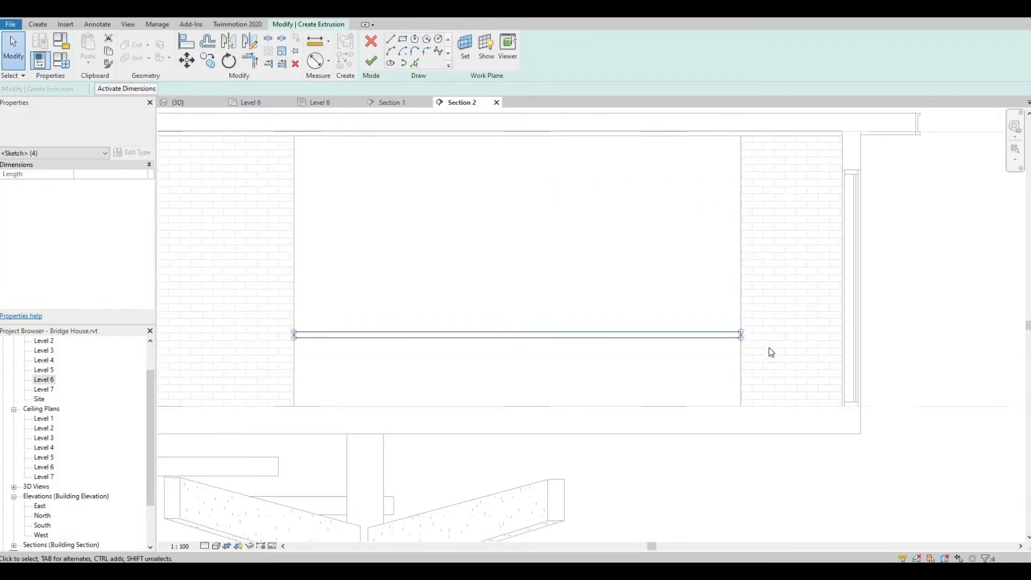
key(Down)
key(Down)
key(Down)
key(Down)
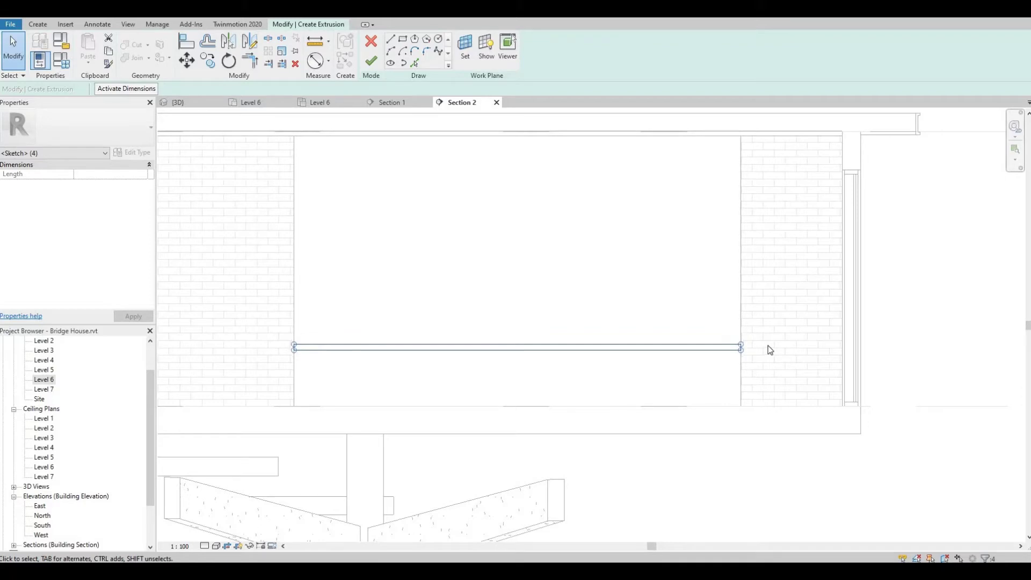
key(Escape)
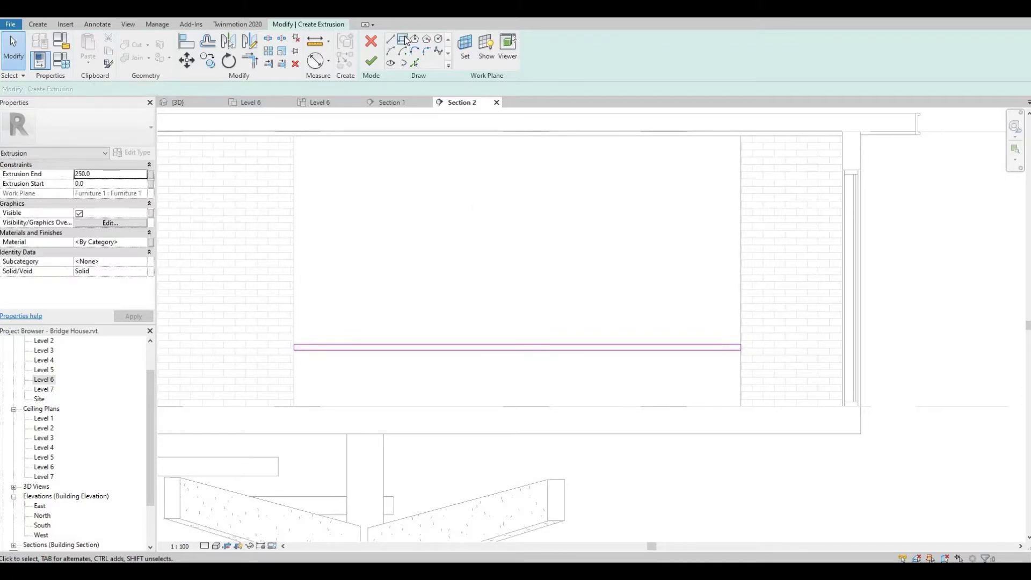
- Copy the shelf outline upward with CO to start a second shelf
click(405, 40)
scroll(627, 311, up, 2)
click(765, 355)
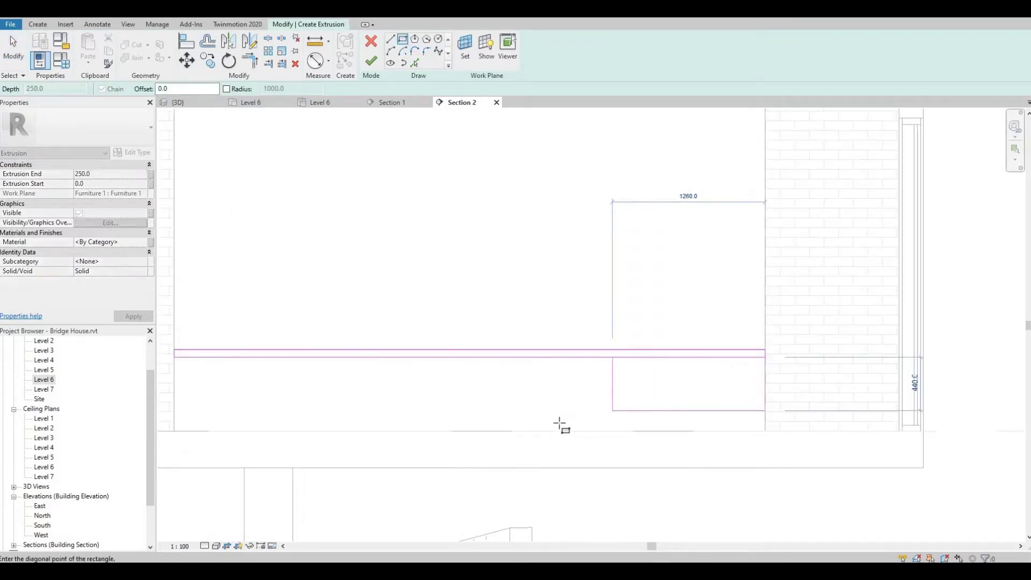
key(Escape)
key(Escape)
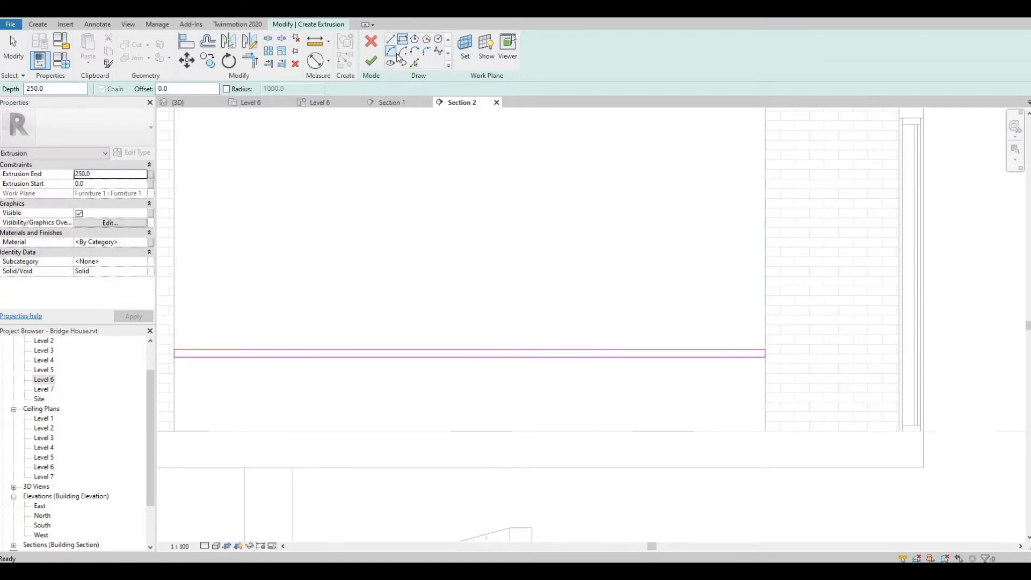
key(Escape)
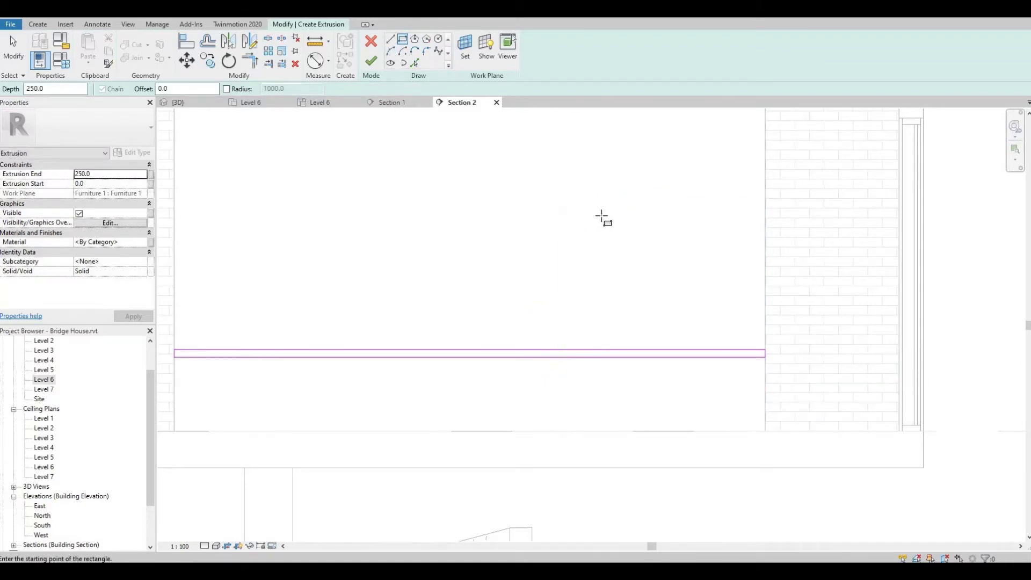
scroll(618, 274, down, 1)
drag(242, 304, 752, 368)
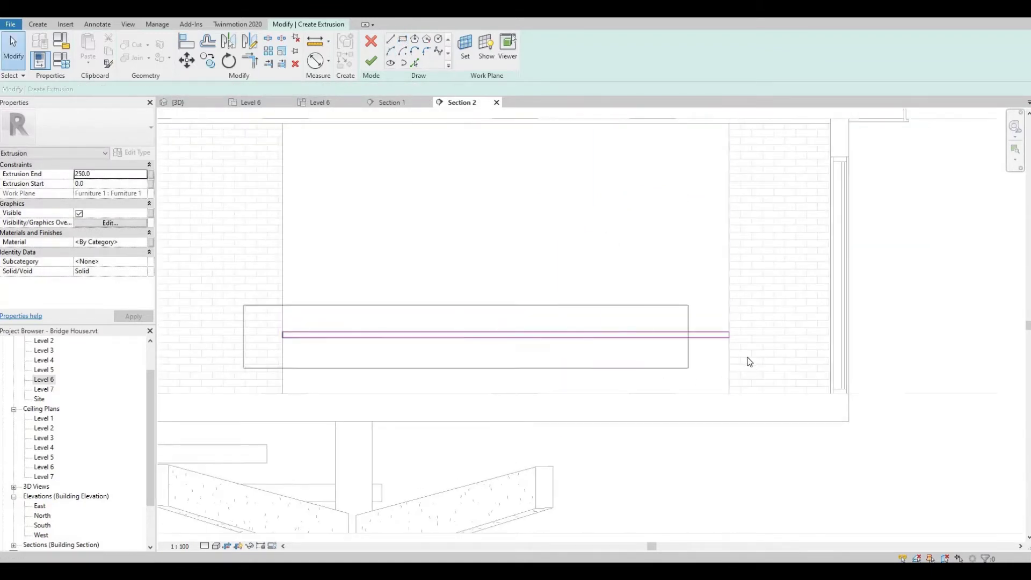
key(c)
key(o)
click(575, 263)
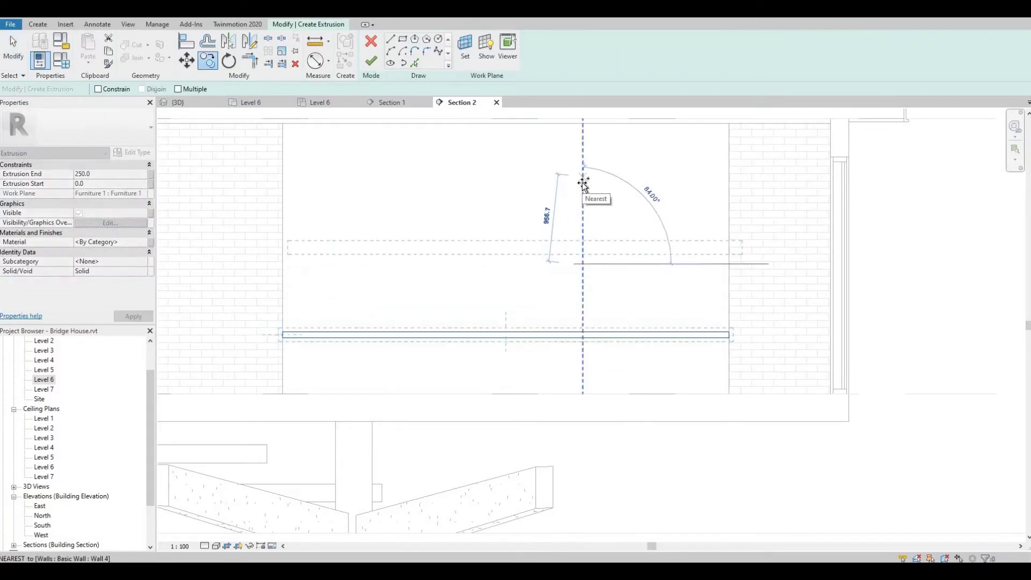
click(570, 172)
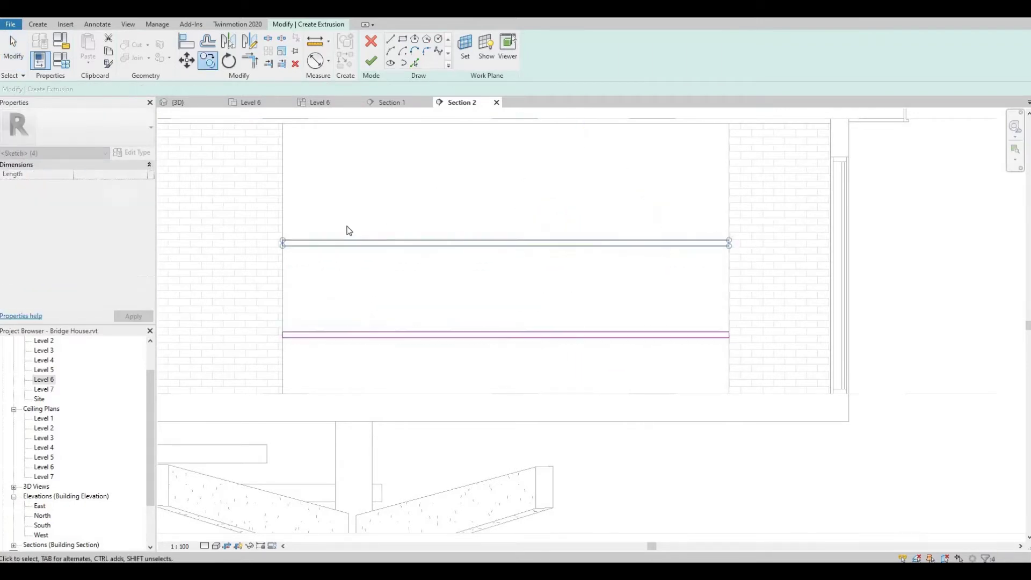
- Trim the copied shelf to 1500 long and nudge it slightly down
click(283, 243)
scroll(283, 244, up, 3)
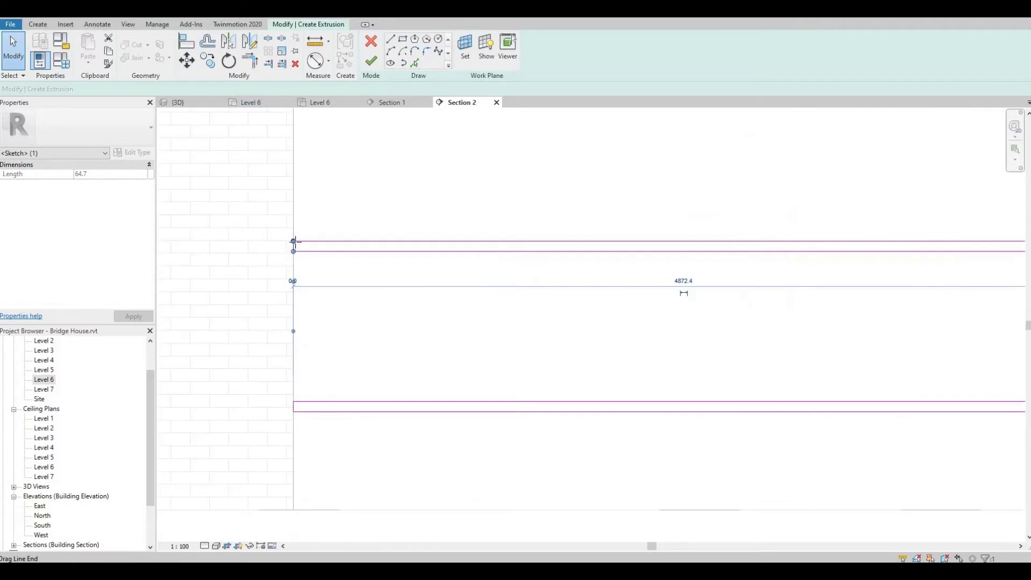
drag(397, 232, 293, 251)
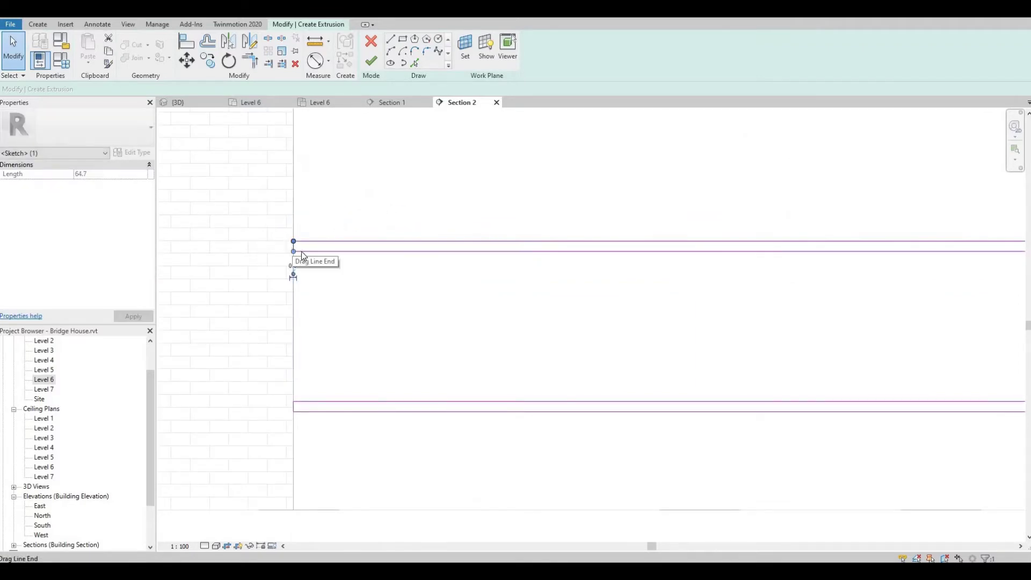
click(290, 246)
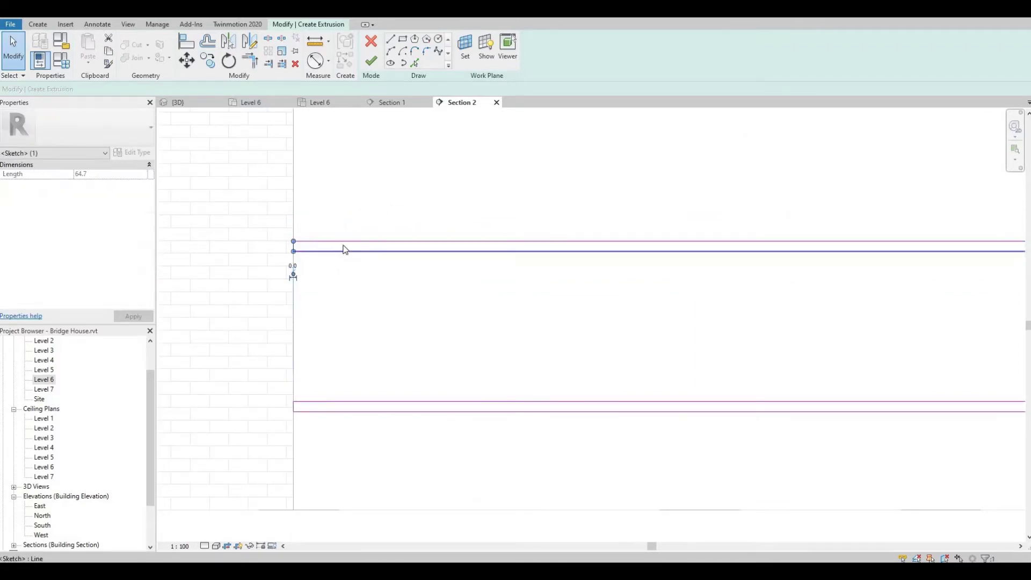
scroll(359, 285, down, 3)
click(310, 271)
click(556, 264)
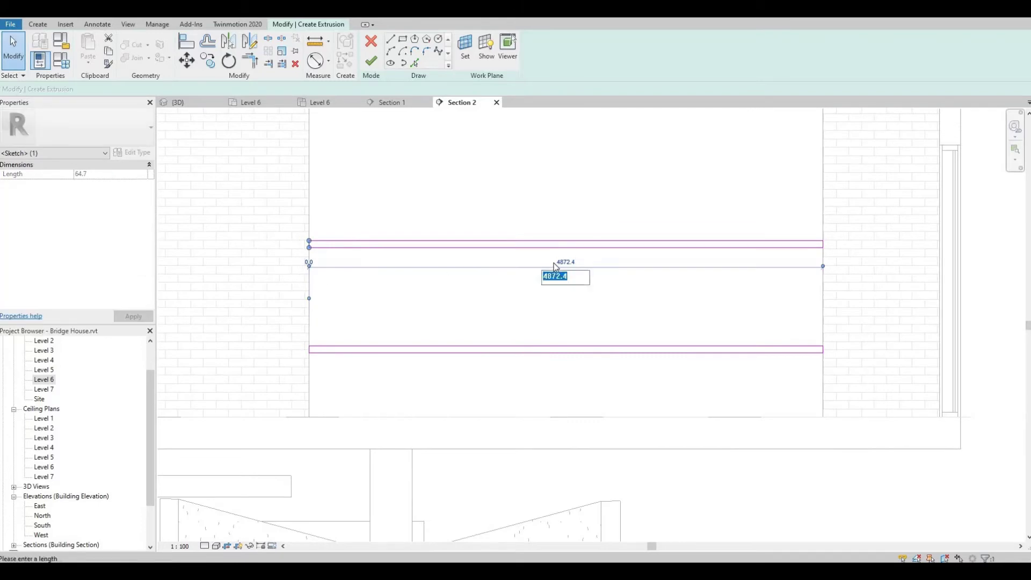
key(Return)
click(660, 268)
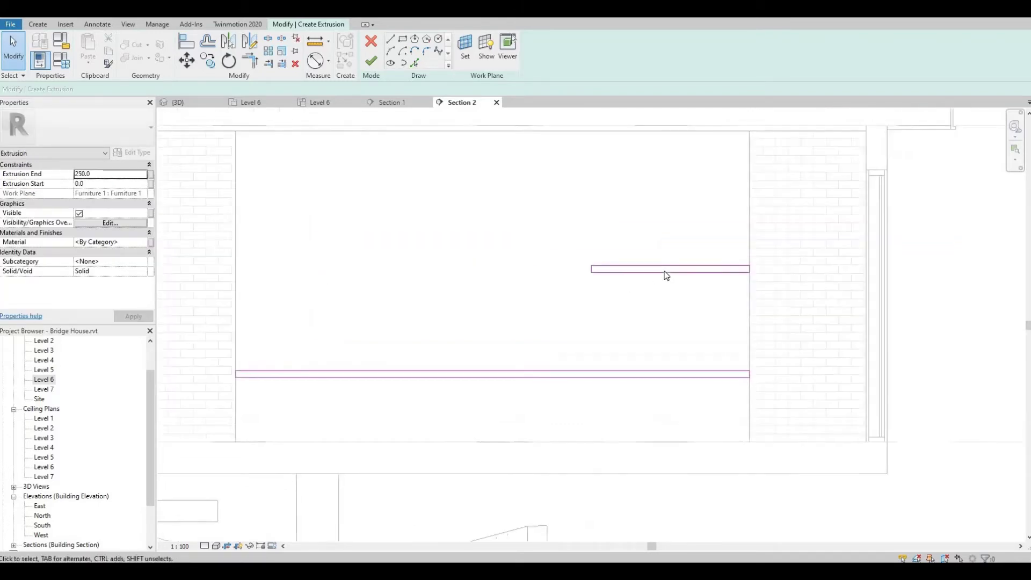
scroll(665, 276, up, 1)
scroll(663, 276, down, 1)
drag(565, 231, 787, 302)
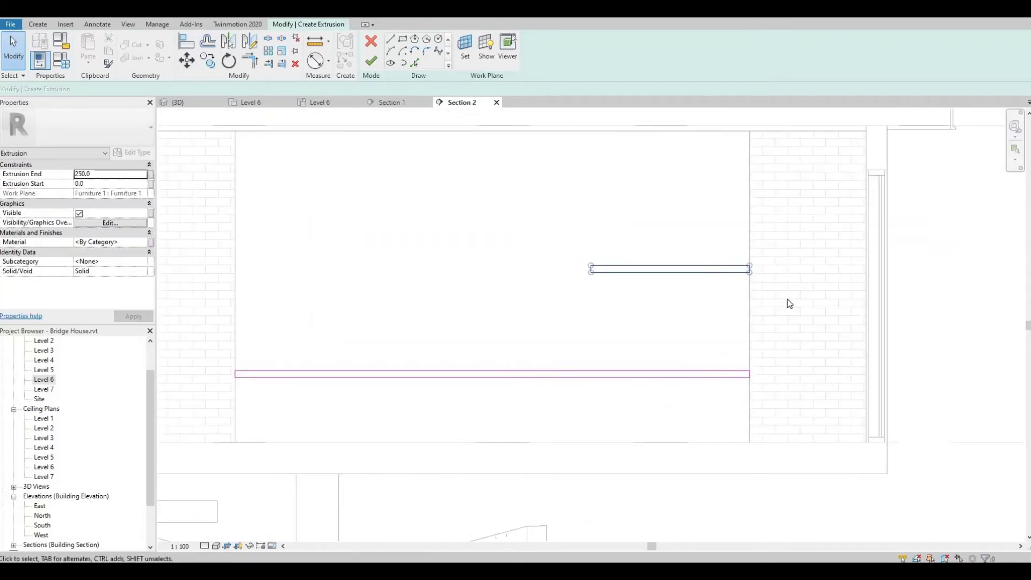
key(Down)
key(Down)
key(Down)
key(Down)
key(Down)
key(Down)
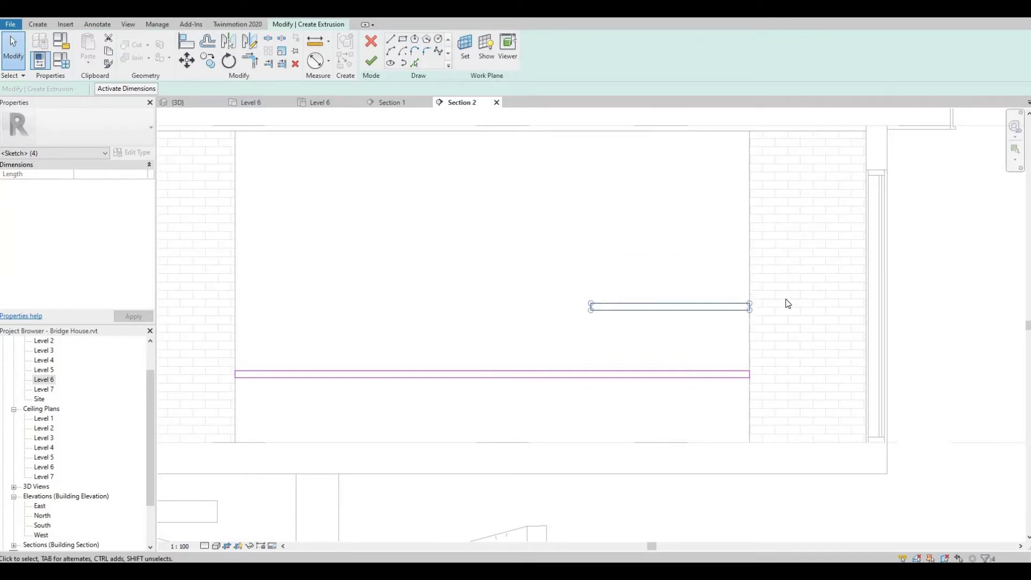
key(Down)
key(Down)
key(Down)
- Copy the 1500 shelf upward twice, placing the third short shelf near the ceiling
click(203, 63)
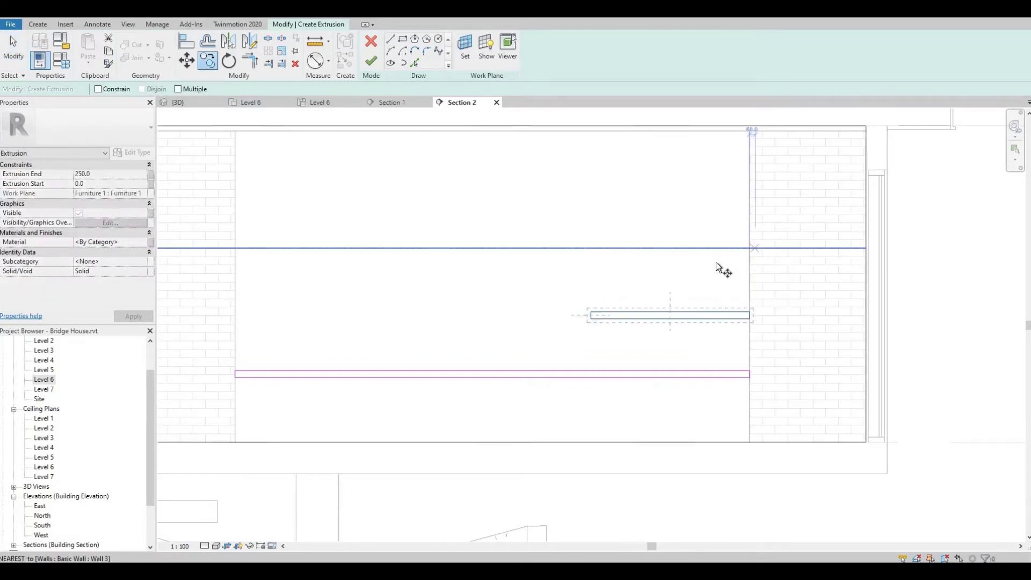
click(716, 262)
click(718, 199)
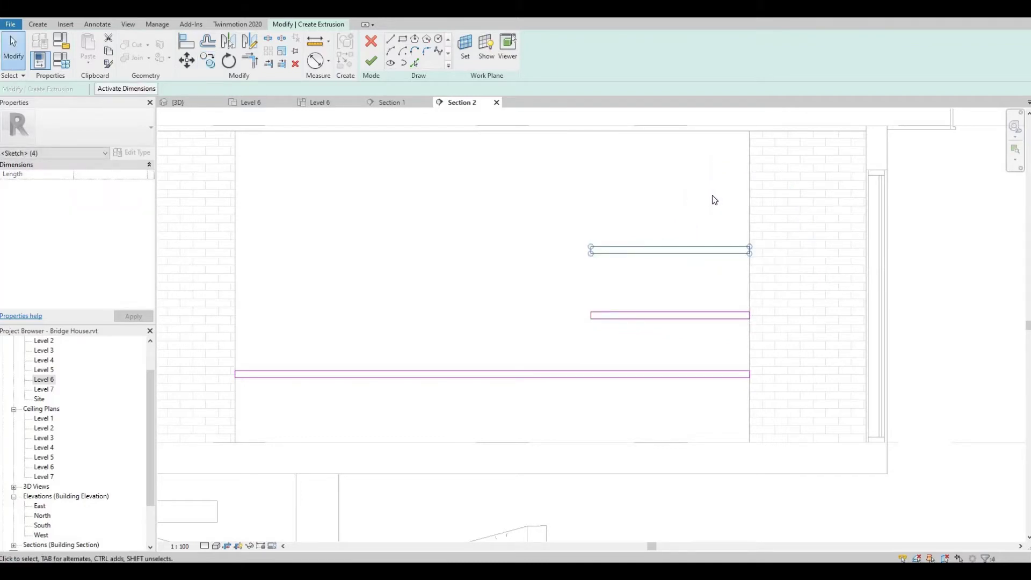
drag(569, 207, 806, 271)
click(208, 60)
click(667, 192)
middle_drag(666, 122, 663, 189)
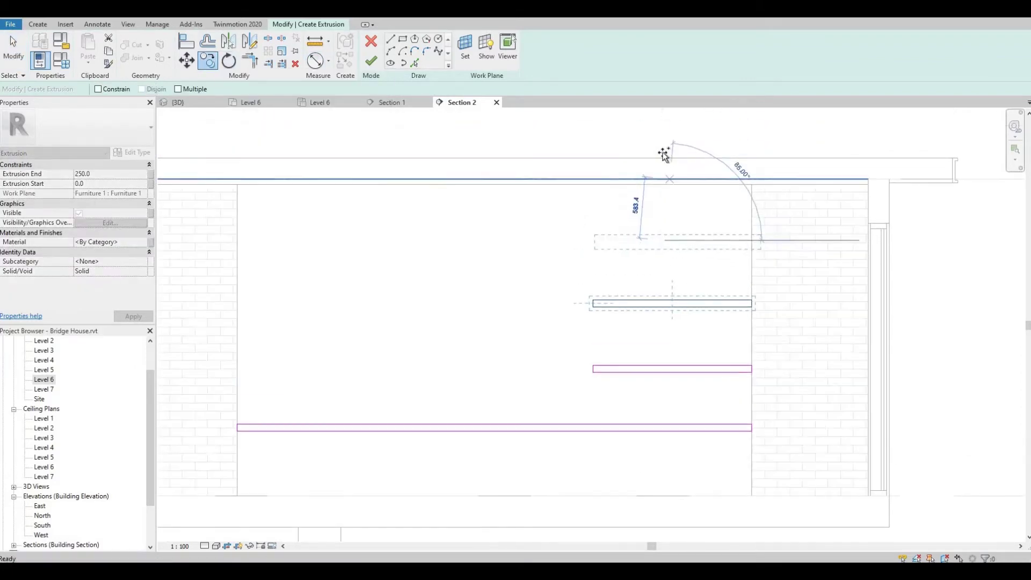
scroll(662, 189, up, 1)
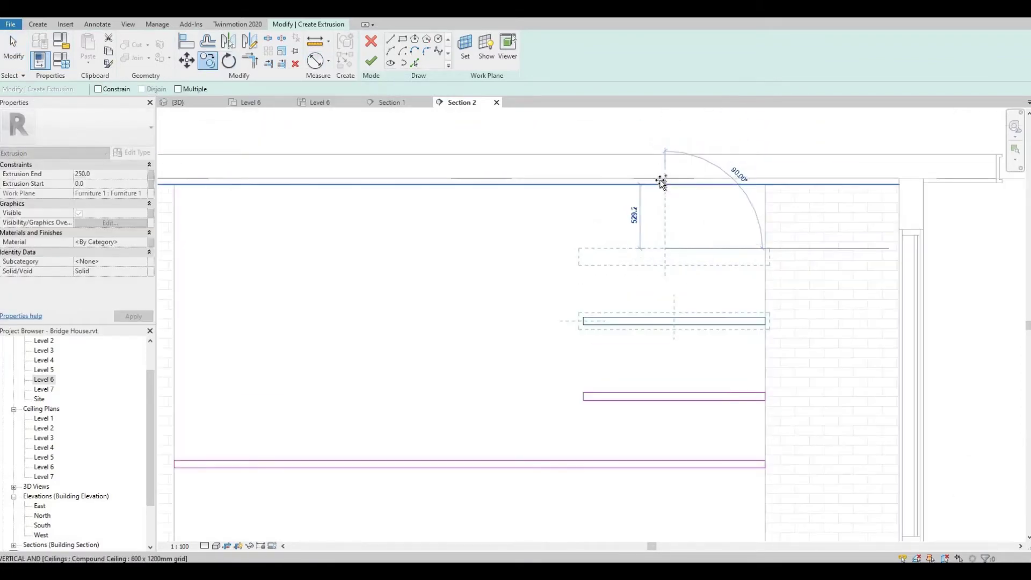
click(665, 180)
- Nudge the topmost short shelf up slightly and review the full shelf layout
middle_drag(706, 293, 737, 277)
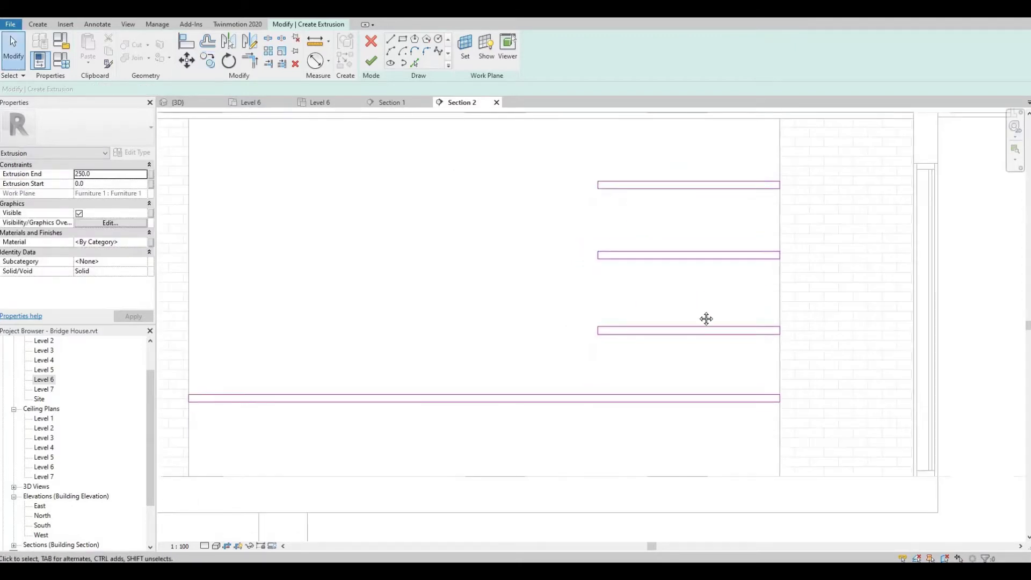
drag(591, 202, 855, 251)
key(Up)
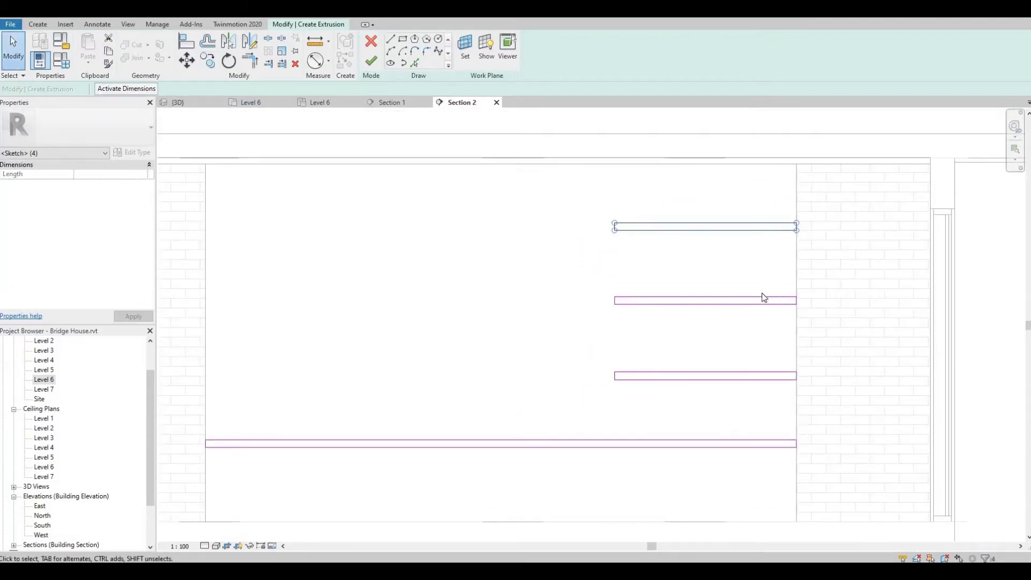
click(876, 332)
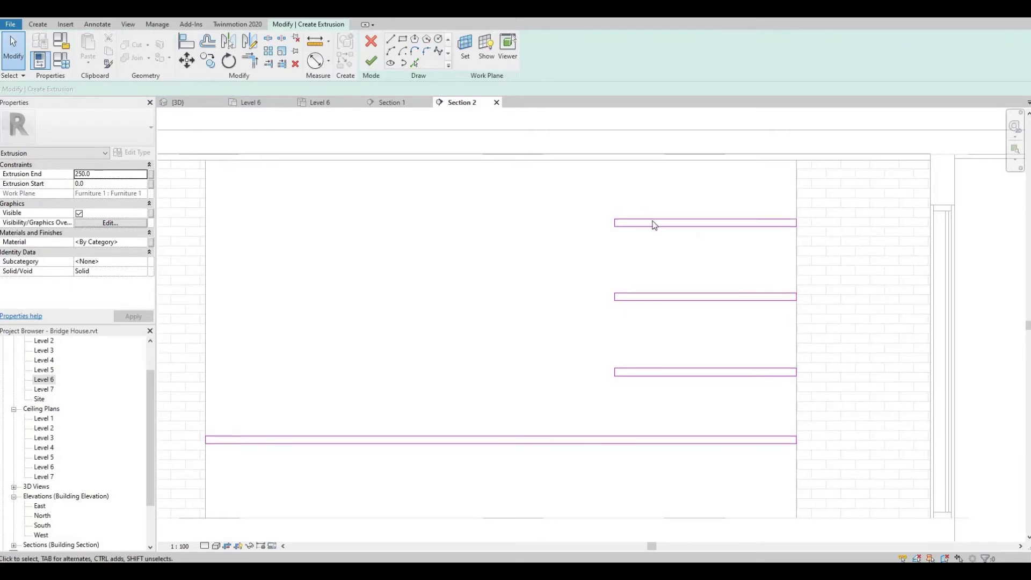
drag(603, 341, 851, 400)
click(628, 328)
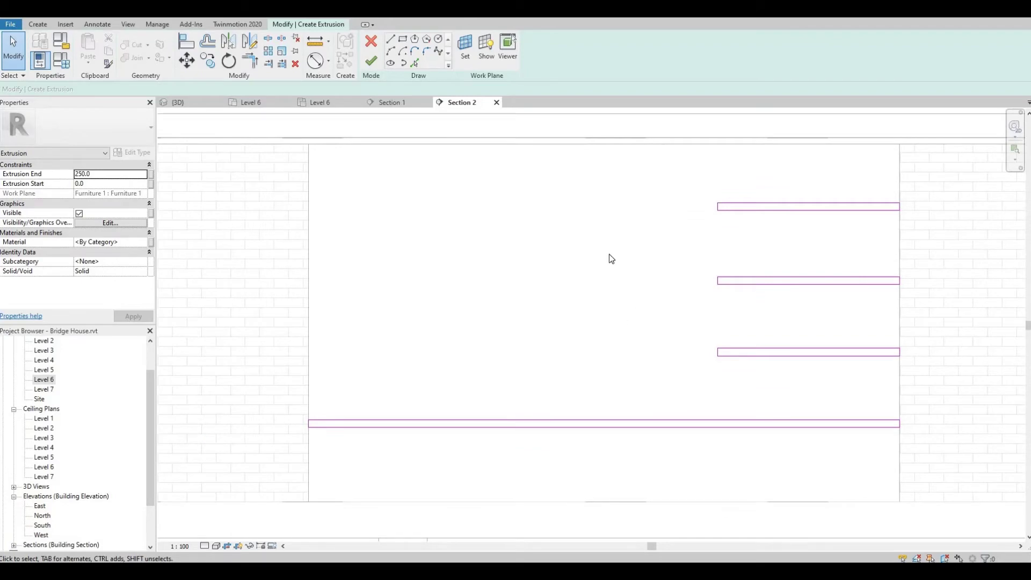
middle_drag(513, 320, 495, 302)
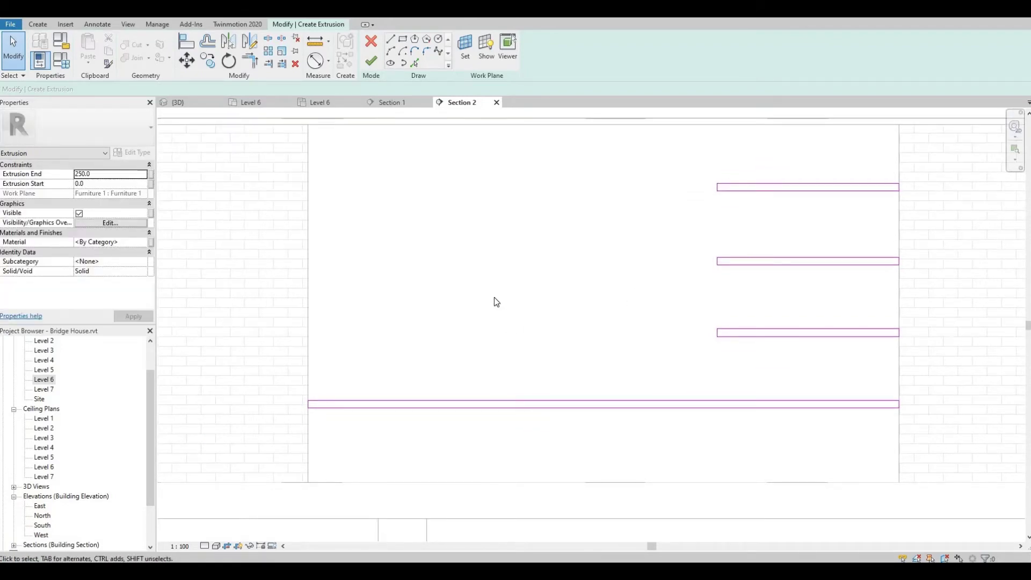
- Complete the shelving extrusion sketch and adjust its depth in the Level 6 plan
click(371, 63)
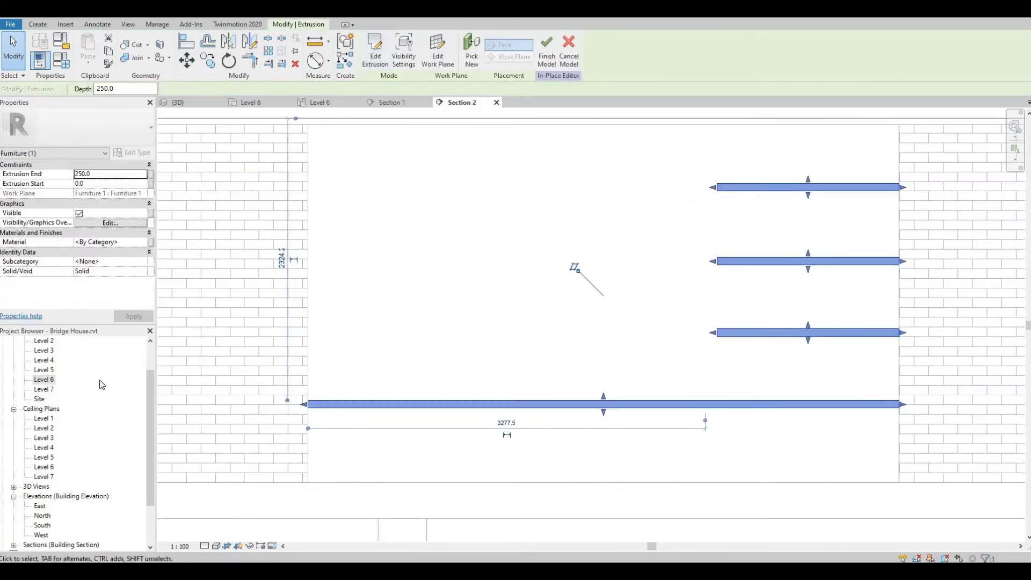
double_click(45, 380)
scroll(479, 328, up, 2)
scroll(439, 356, up, 2)
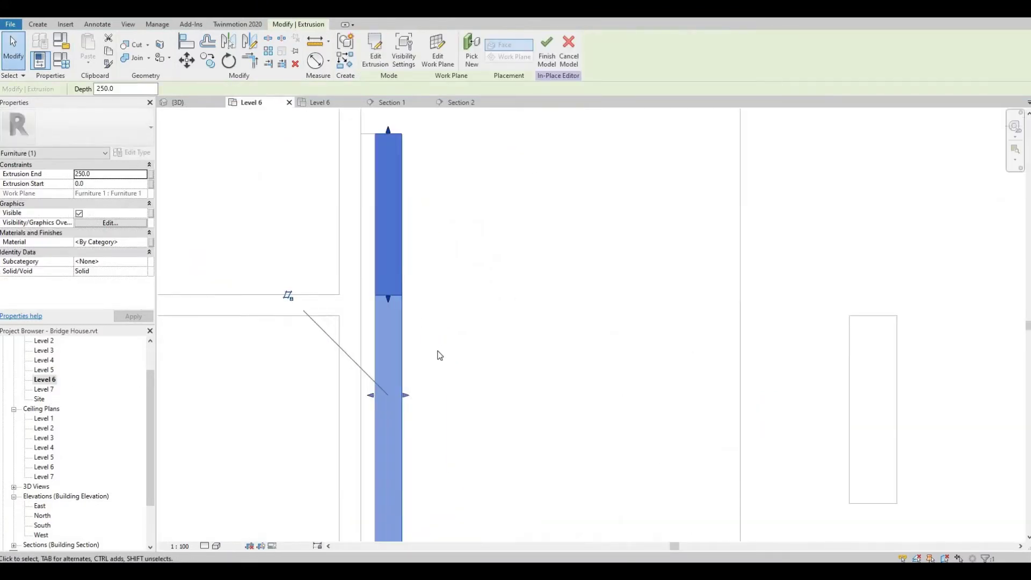
drag(404, 397, 398, 396)
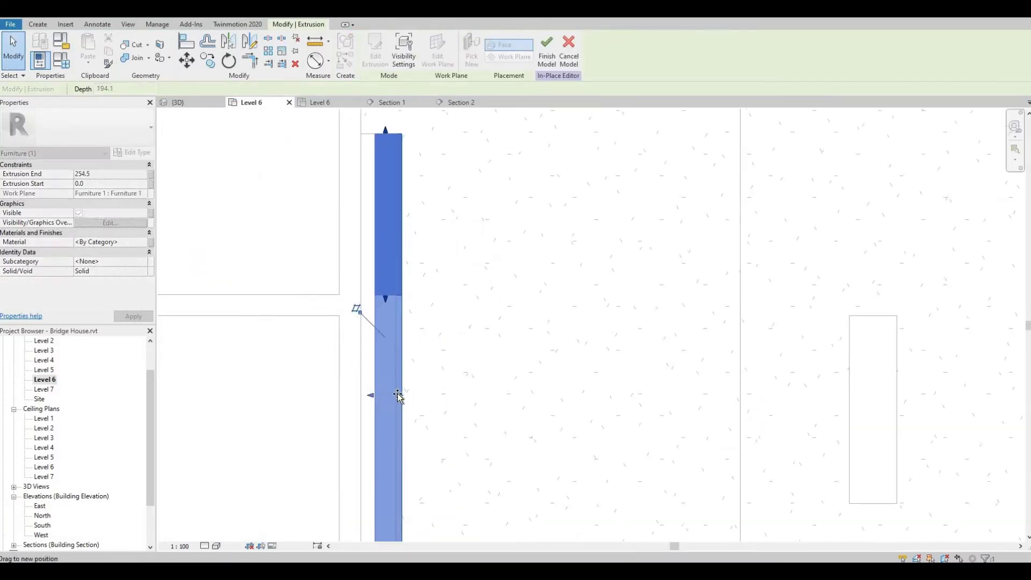
click(411, 349)
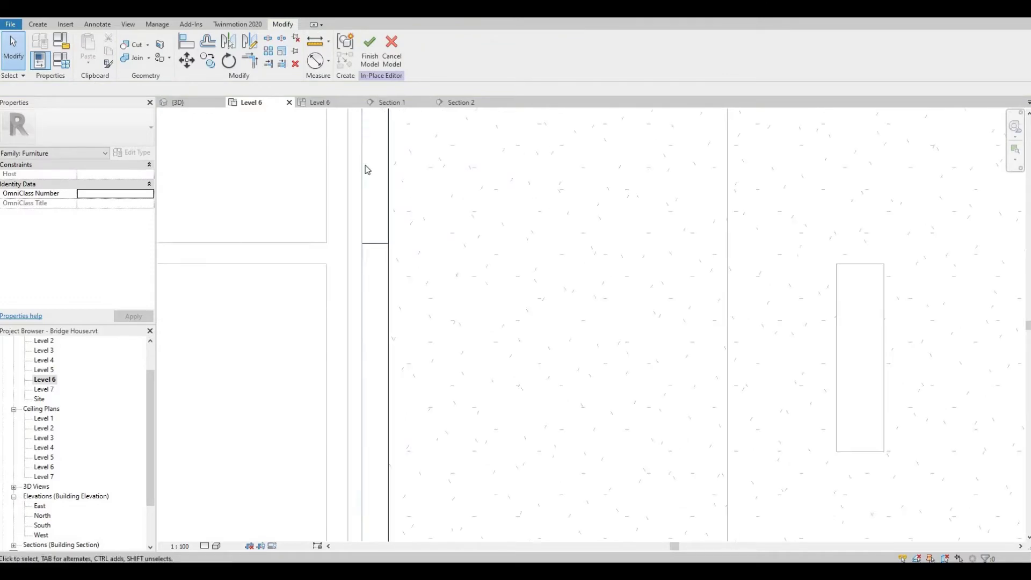
scroll(363, 169, down, 2)
- Finish the Furniture 2 in-place model and reopen Section 2 showing the four shelves
click(367, 61)
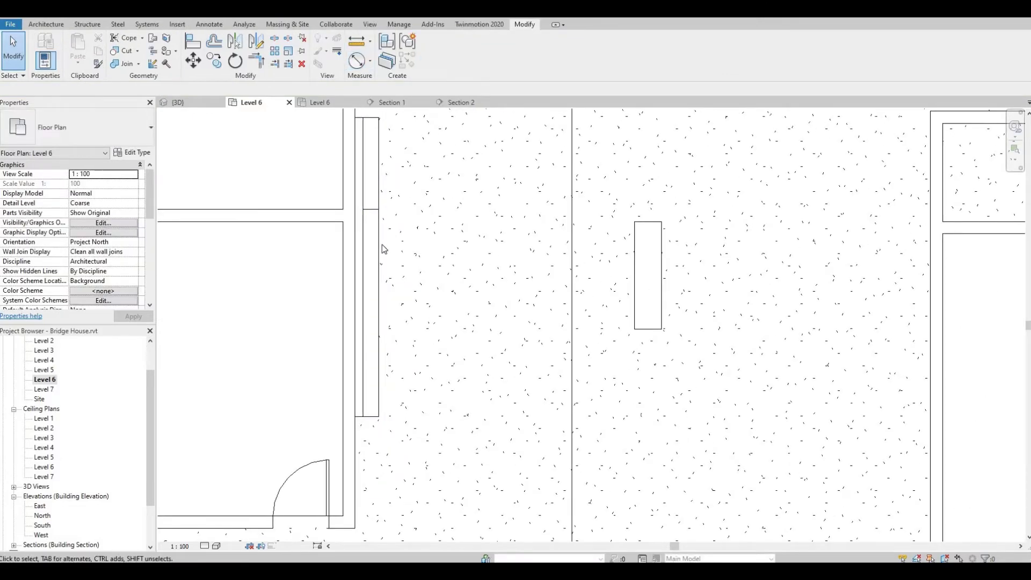
scroll(347, 197, down, 2)
scroll(409, 294, down, 3)
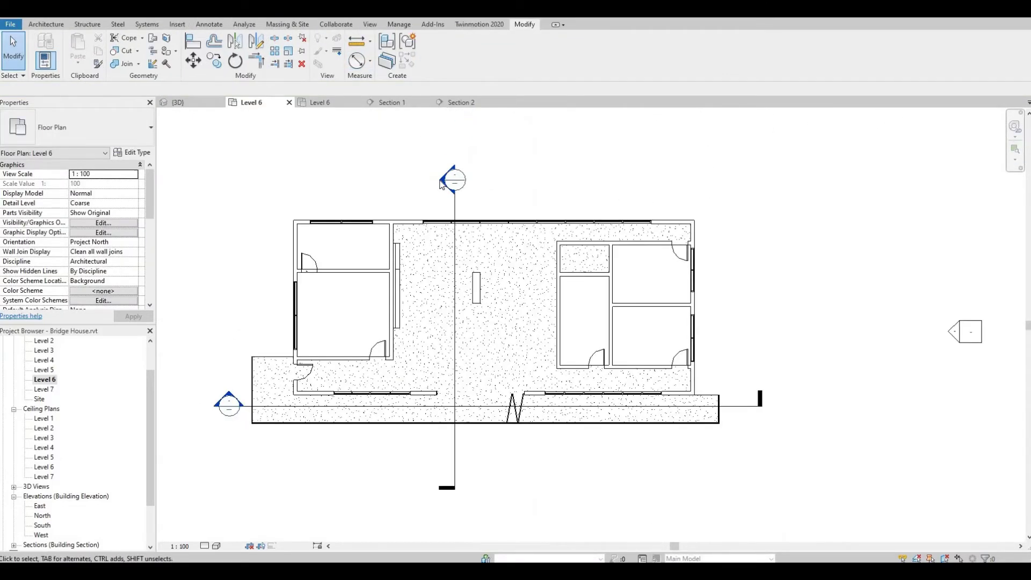
double_click(455, 278)
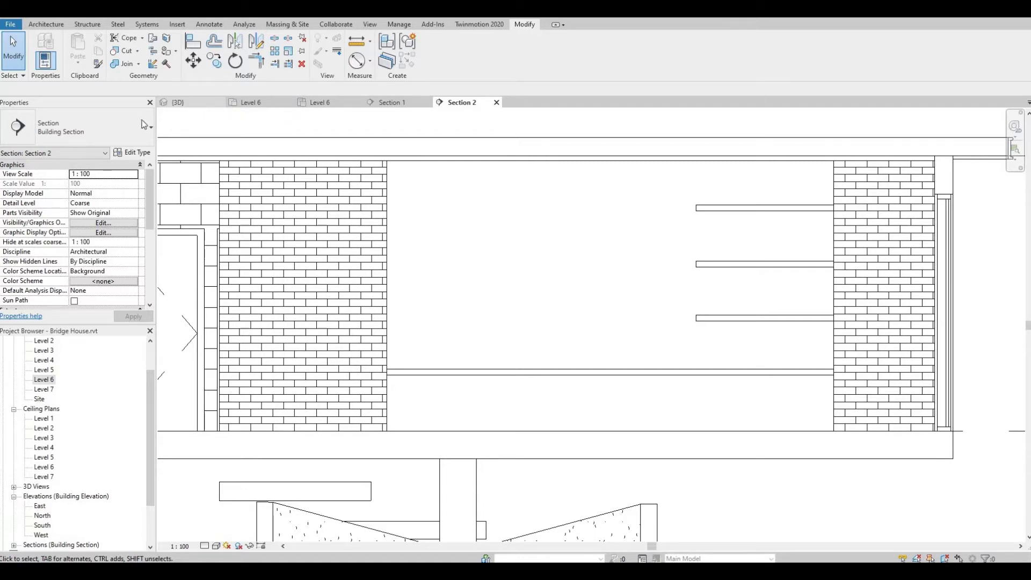
- Start an in-place Furniture model using the brick wall as its work plane
click(45, 25)
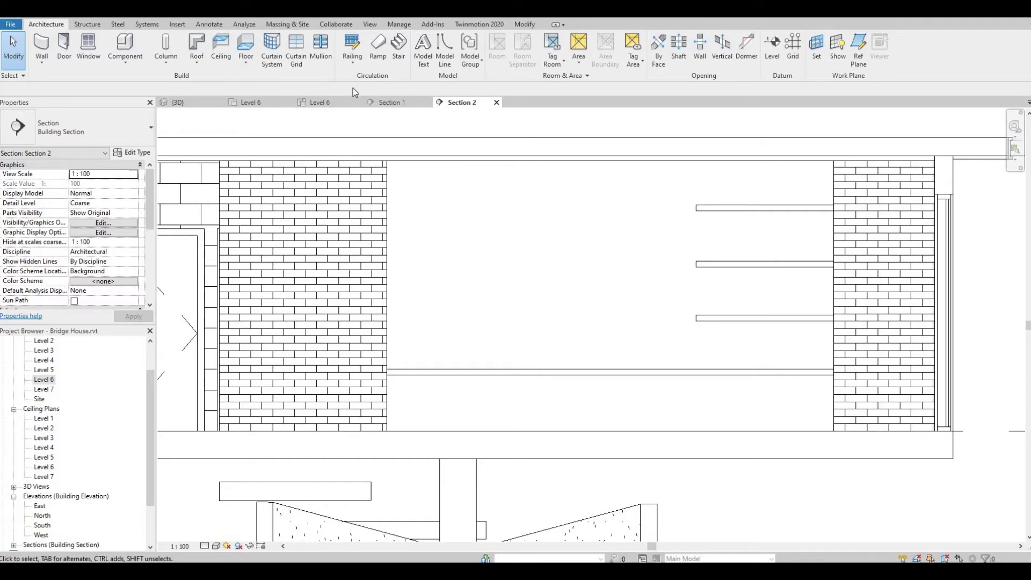
click(127, 60)
click(138, 104)
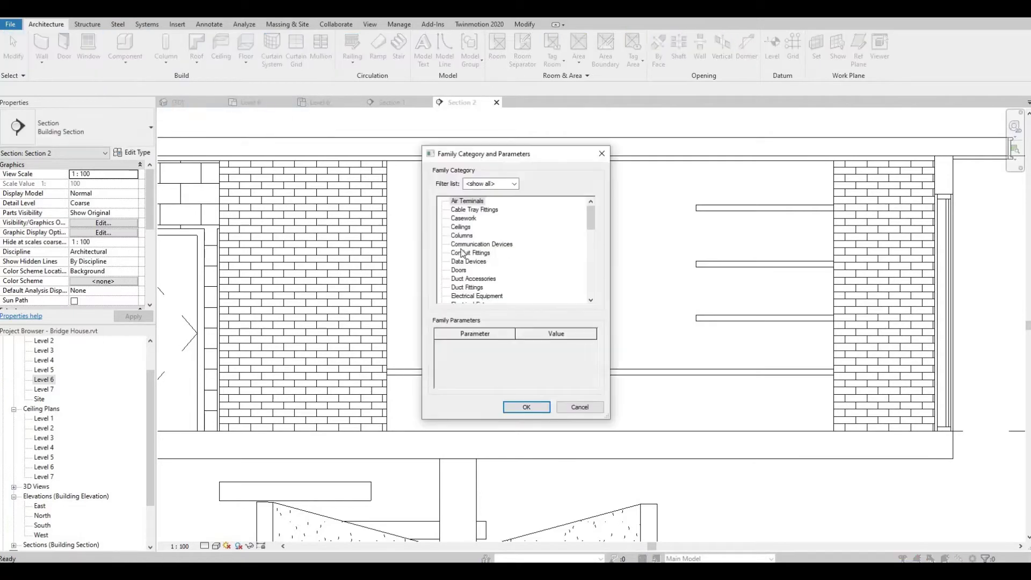
scroll(477, 272, down, 2)
scroll(484, 275, down, 1)
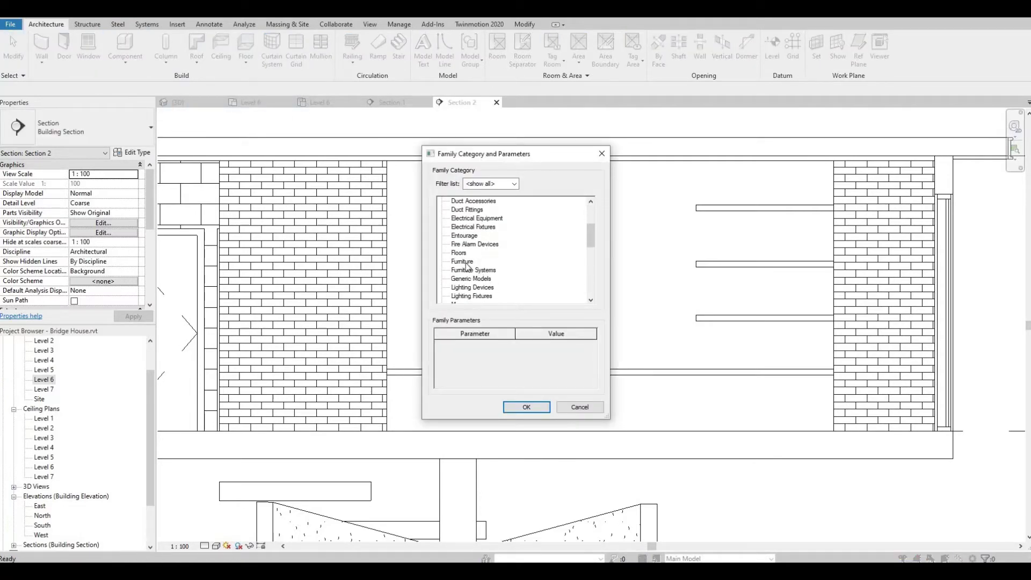
click(537, 407)
click(548, 297)
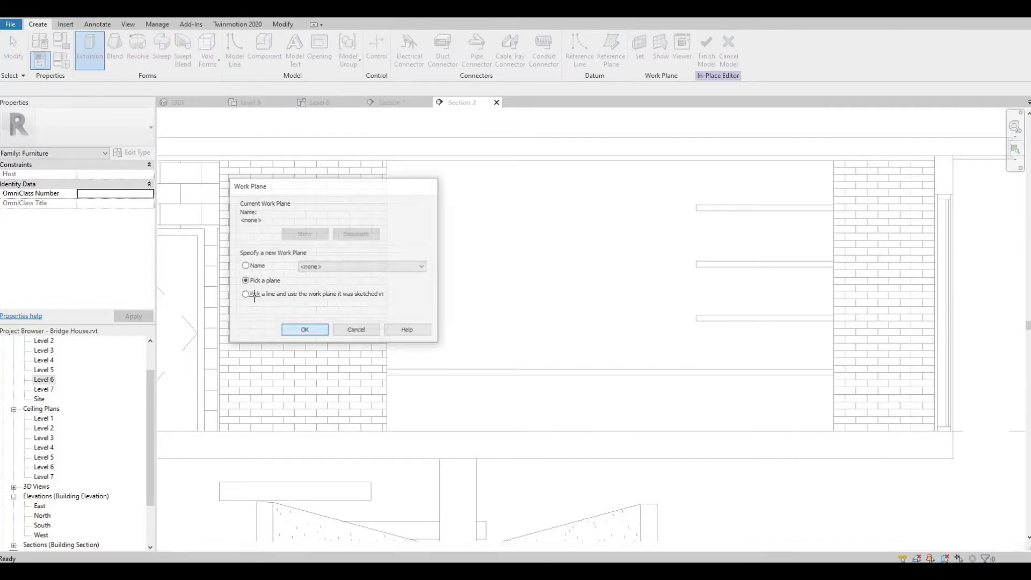
click(299, 328)
click(285, 180)
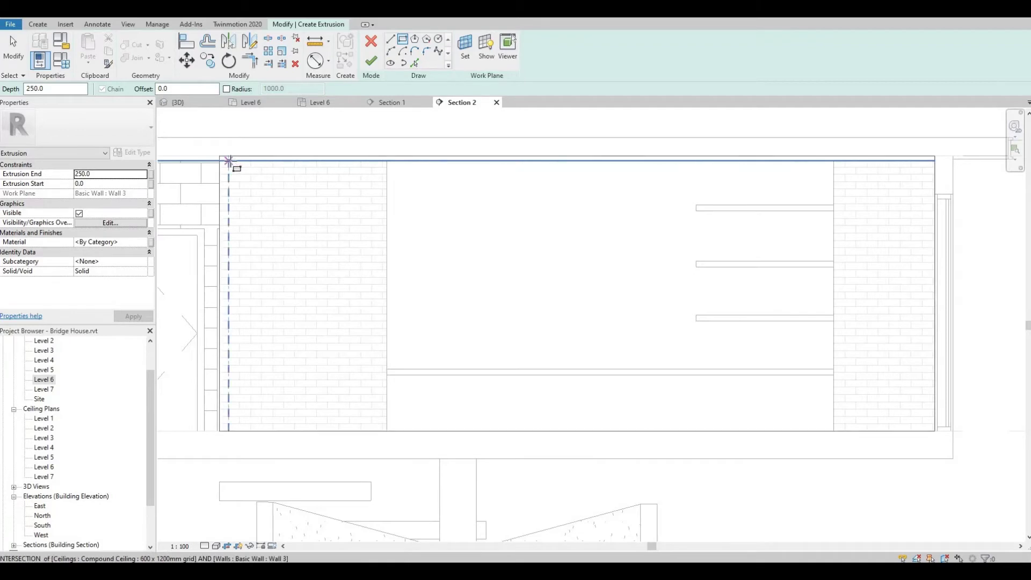
- Sketch a thin vertical rectangle from top to bottom at the wall's left edge
scroll(224, 430, up, 3)
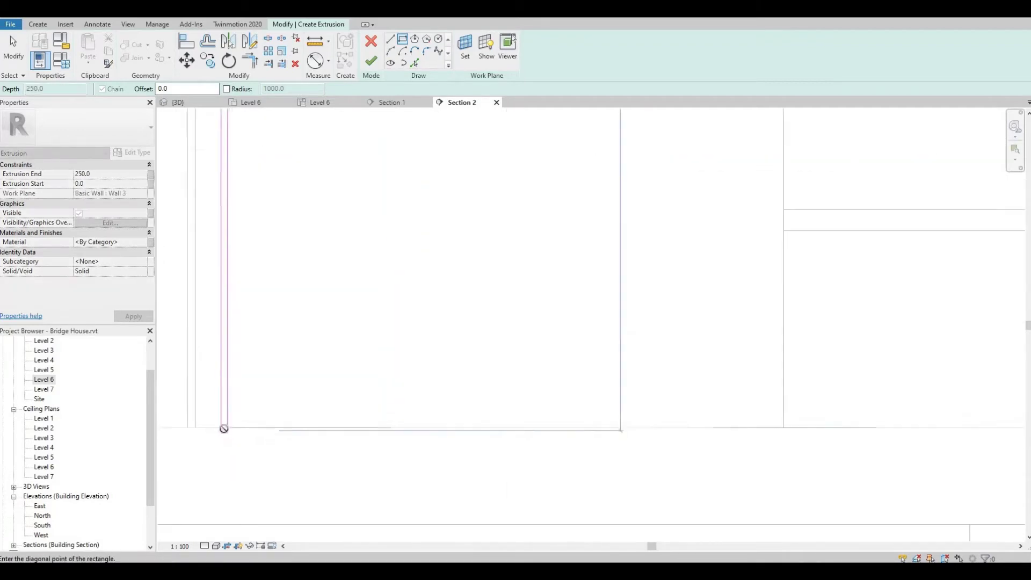
click(229, 433)
scroll(485, 473, down, 2)
scroll(402, 202, down, 2)
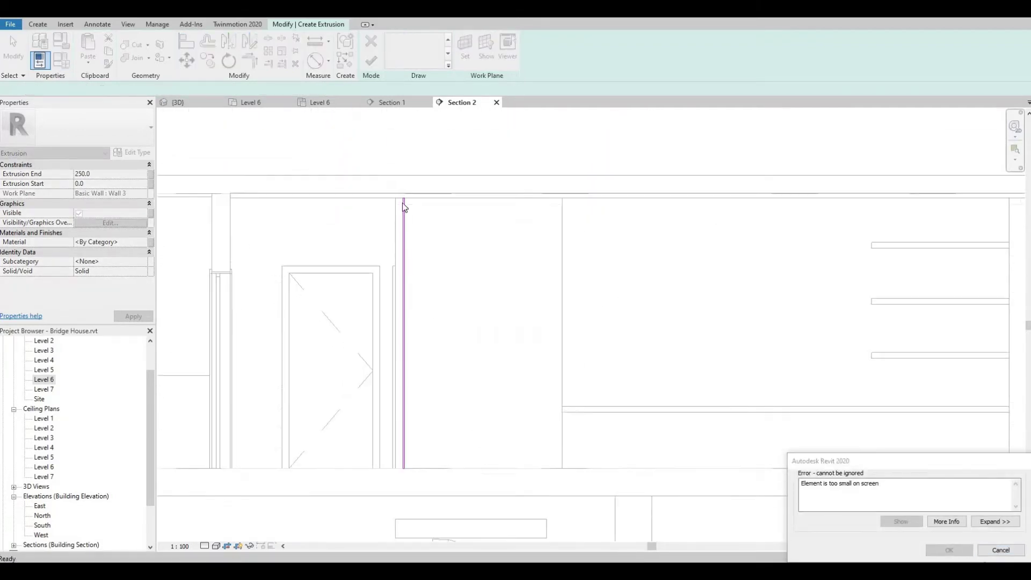
click(1002, 550)
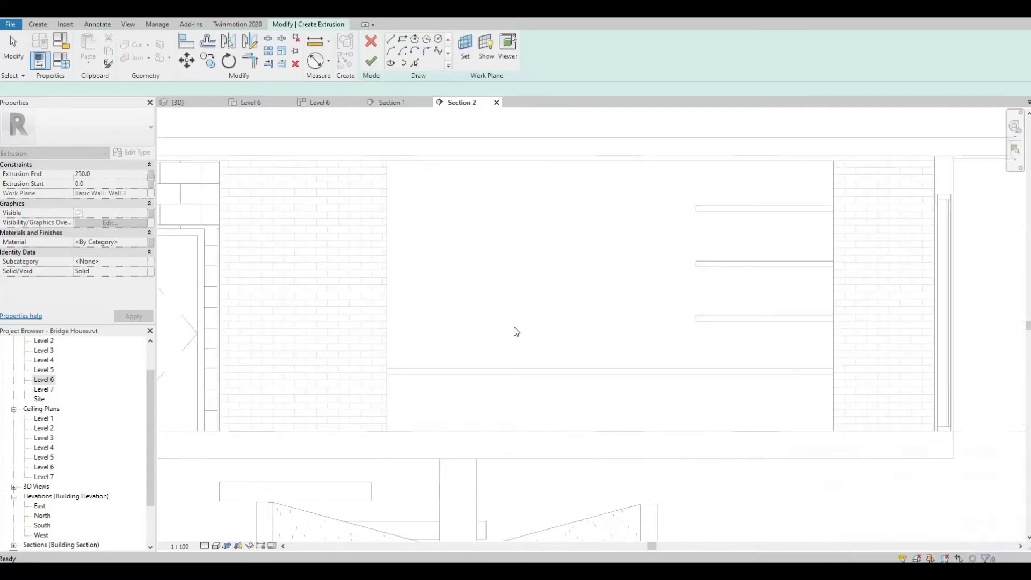
click(292, 175)
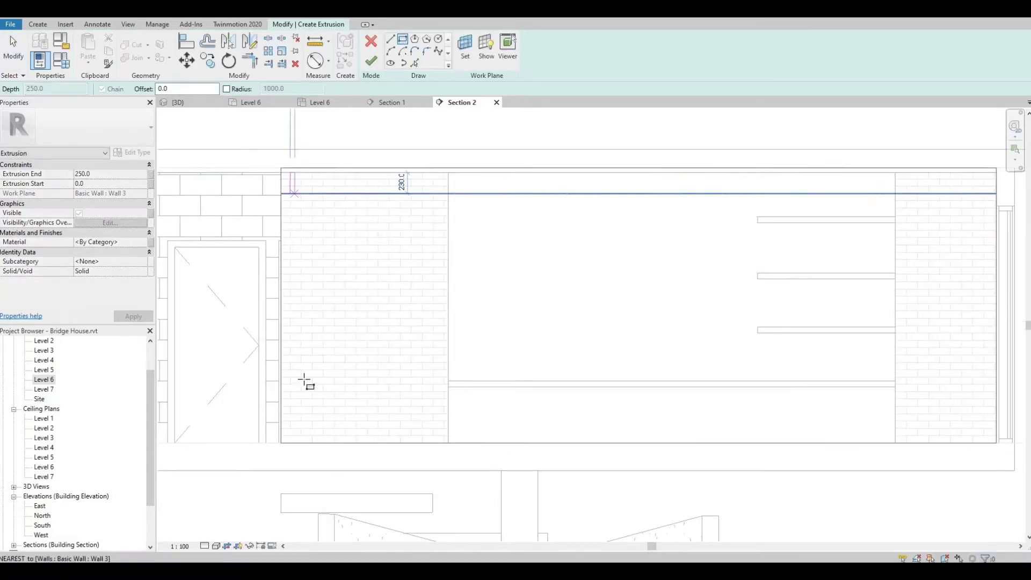
scroll(299, 430, up, 2)
click(291, 453)
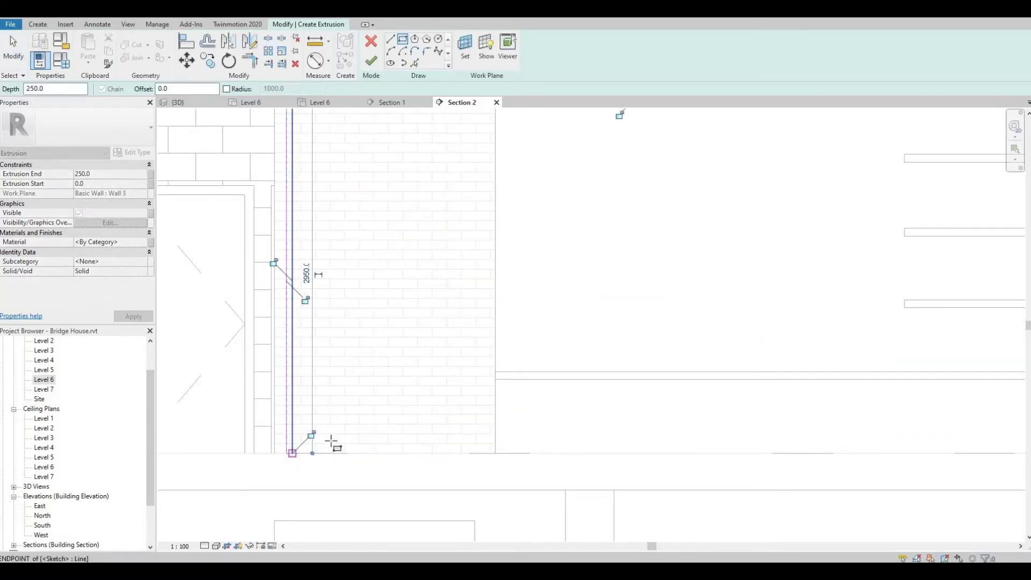
scroll(300, 430, down, 2)
scroll(273, 150, up, 2)
key(Escape)
- Make multiple copies of the thin rectangle stepping rightward across the wall
scroll(273, 153, down, 1)
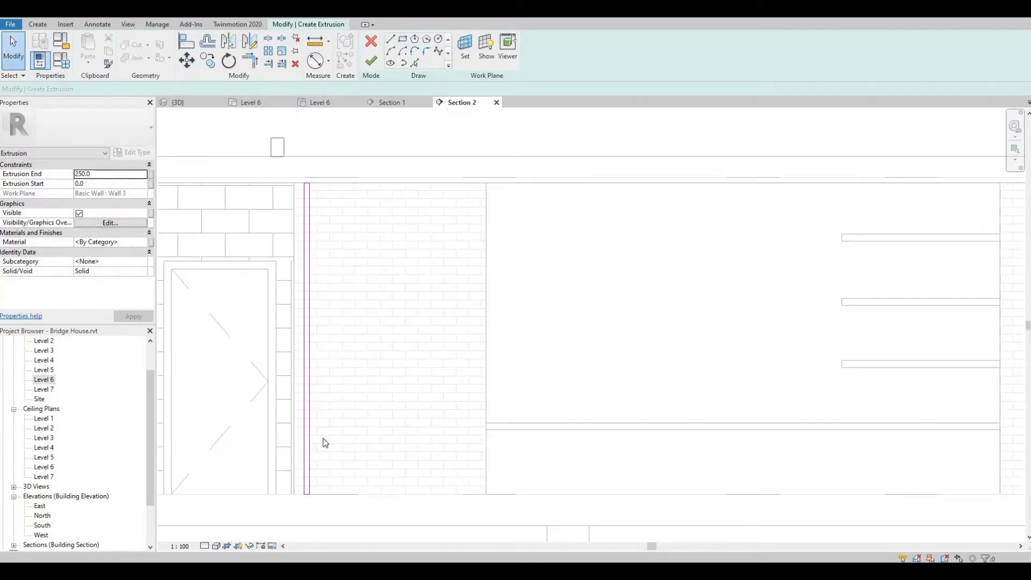
drag(270, 138, 329, 512)
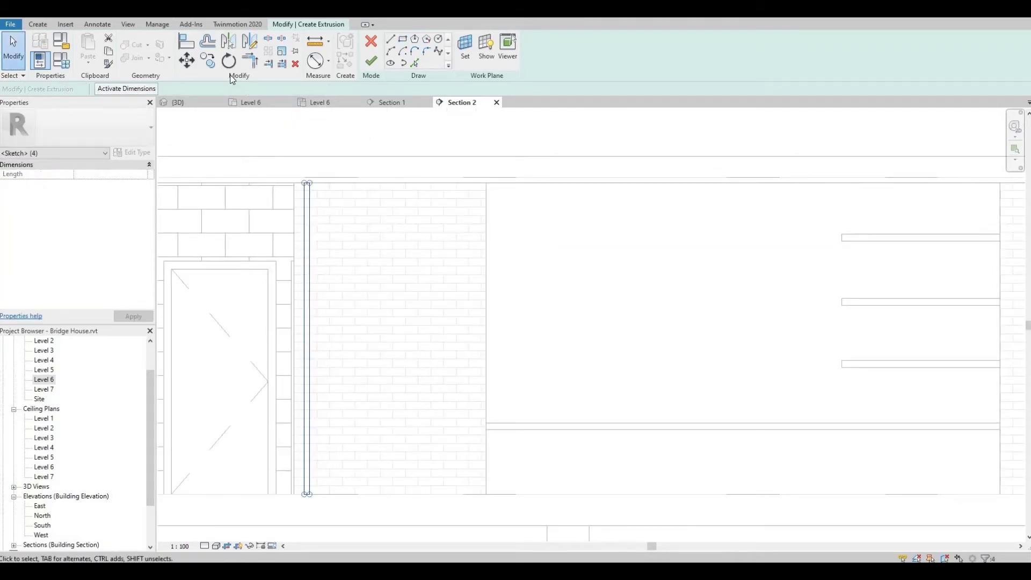
click(214, 65)
scroll(320, 330, up, 2)
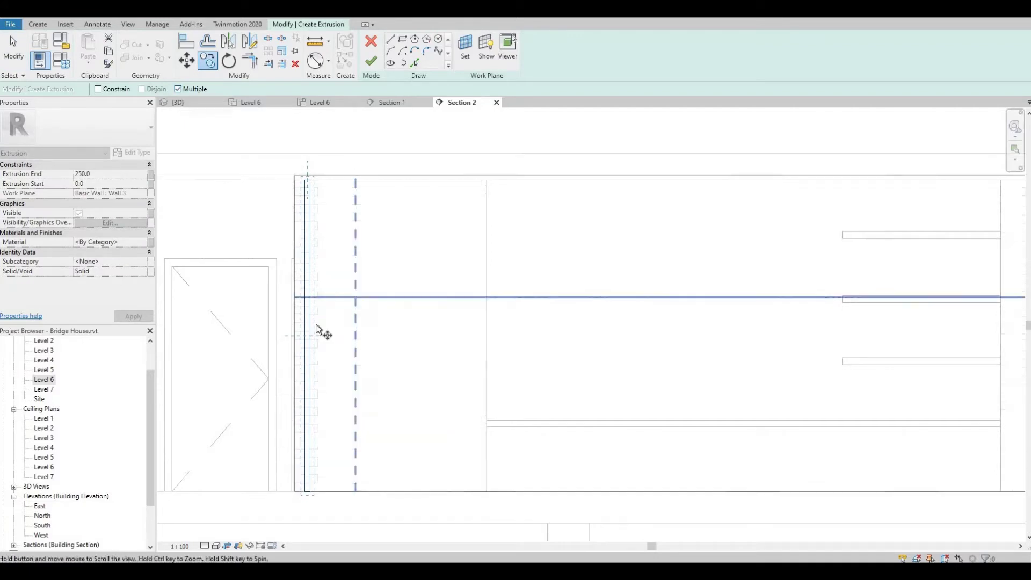
scroll(294, 400, up, 2)
scroll(289, 399, up, 2)
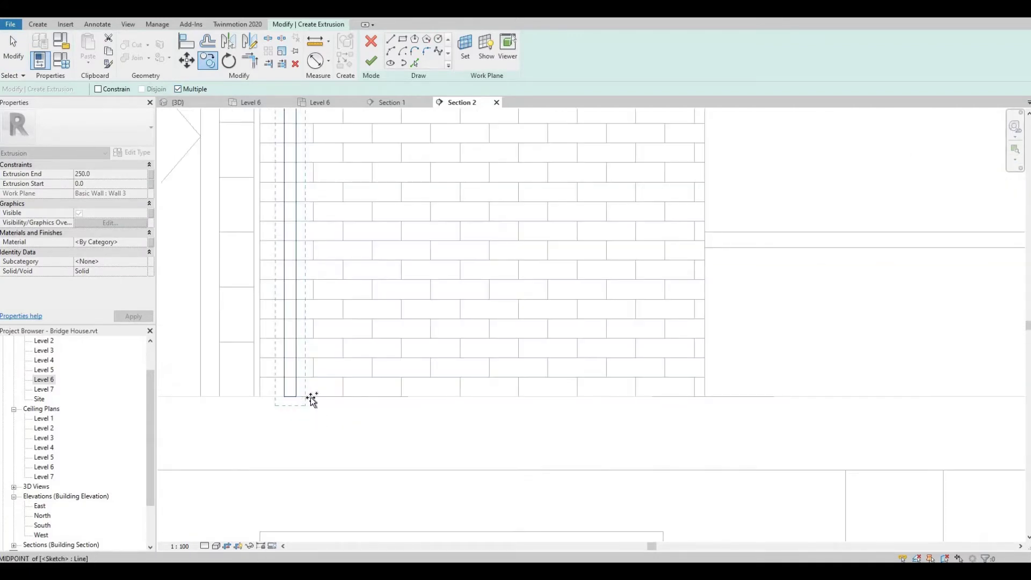
click(293, 398)
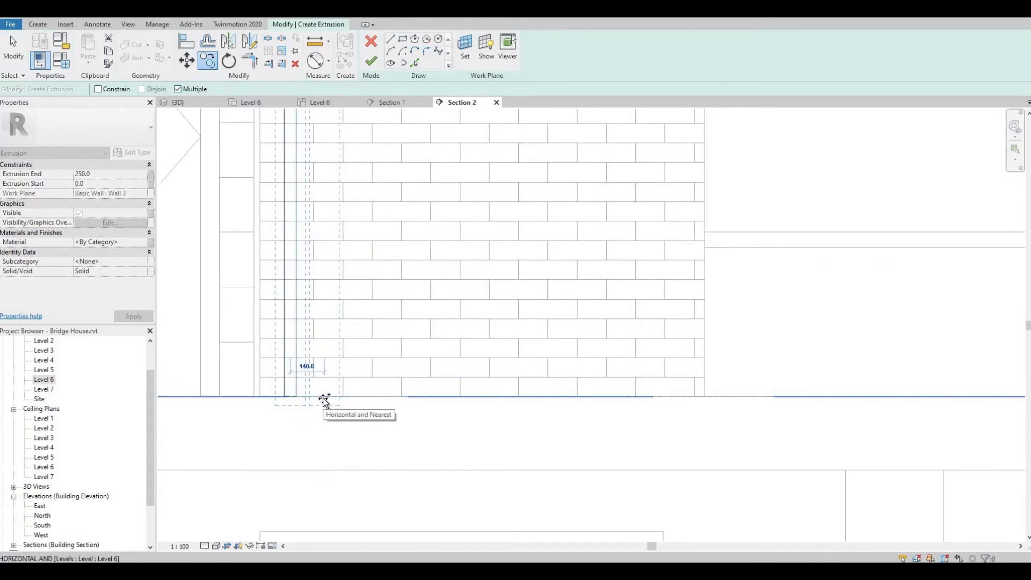
text(100)
click(325, 397)
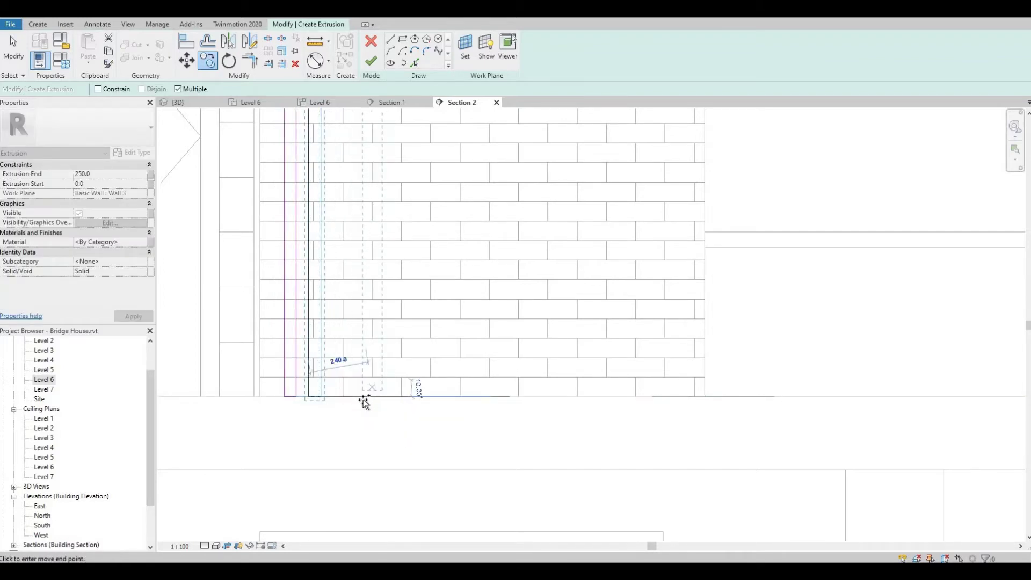
text(100)
click(363, 398)
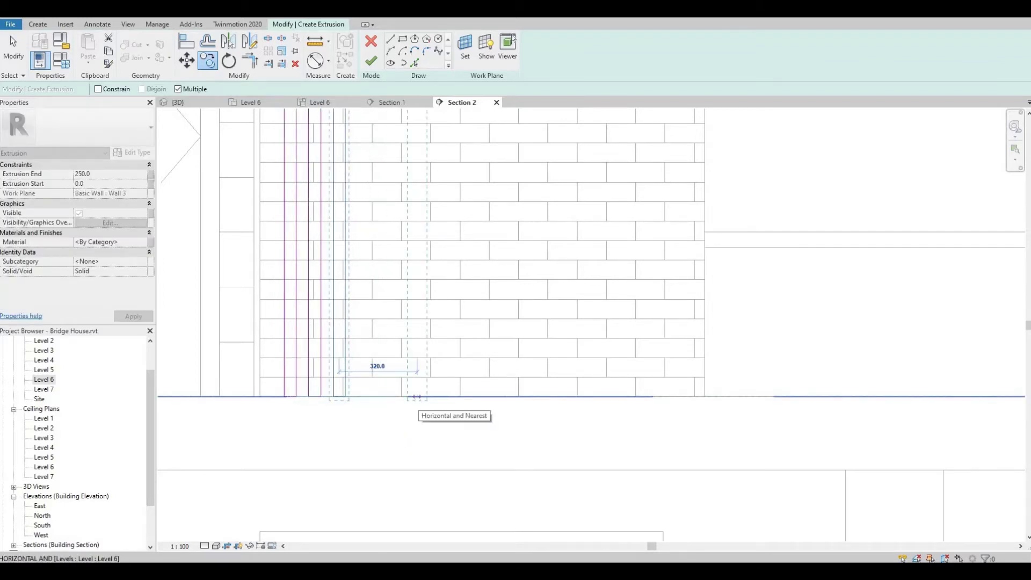
click(419, 398)
click(429, 396)
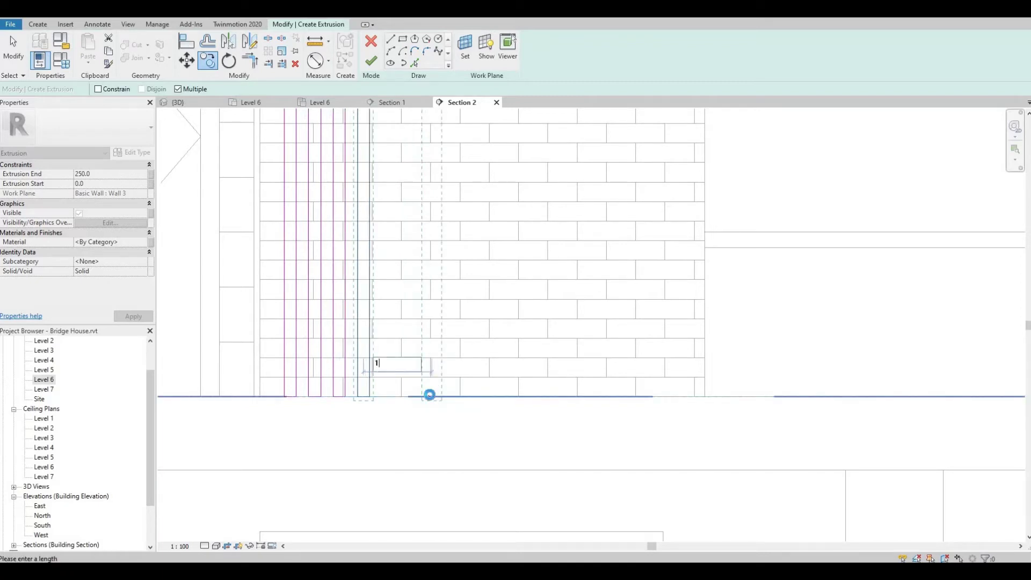
click(461, 397)
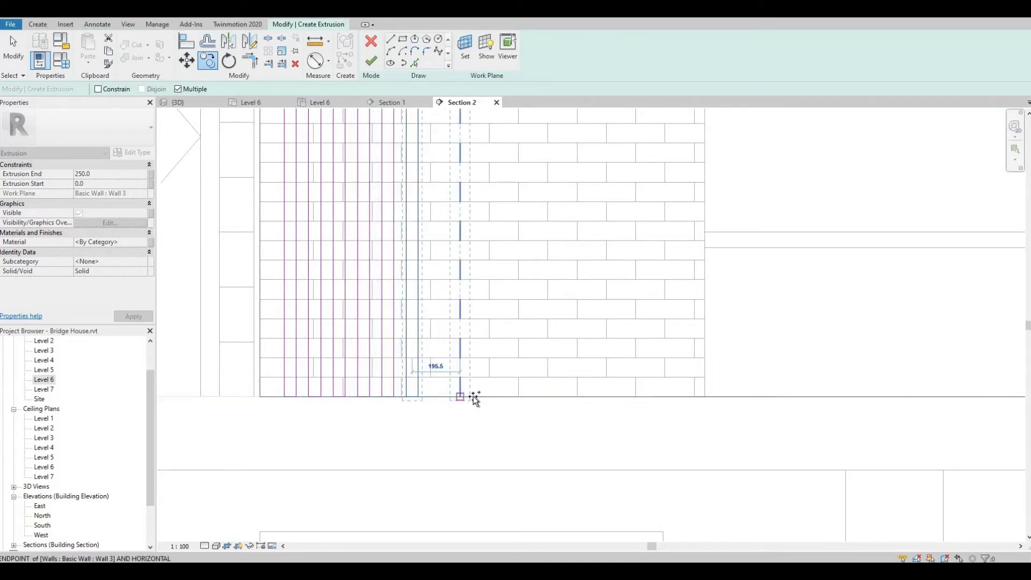
click(475, 399)
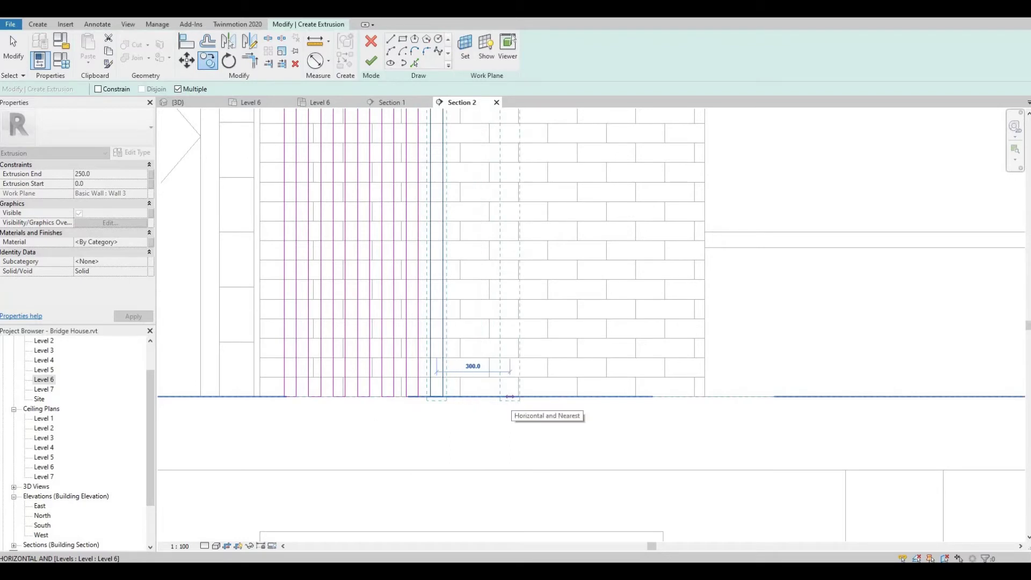
click(510, 398)
click(529, 399)
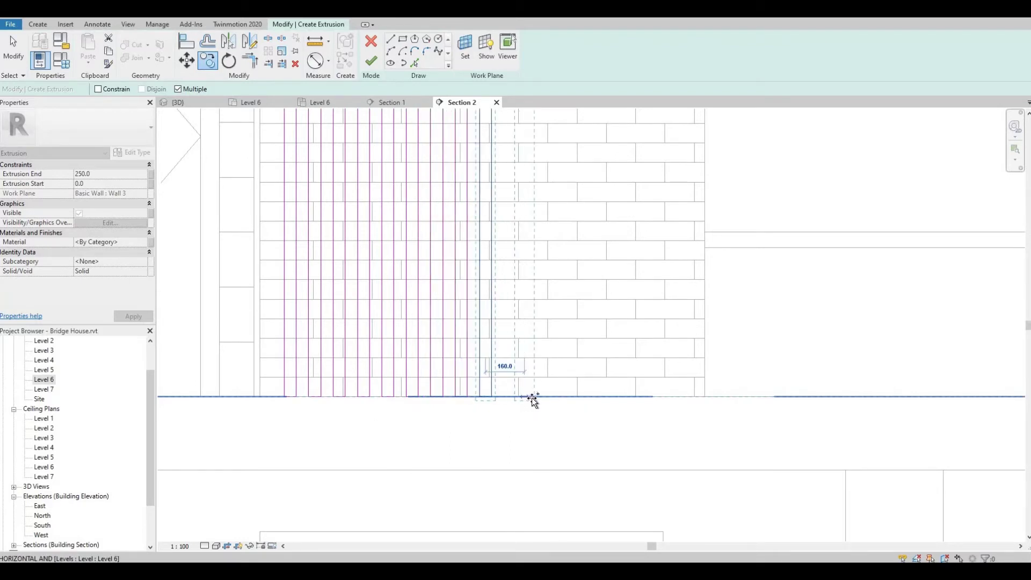
text(10)
click(543, 399)
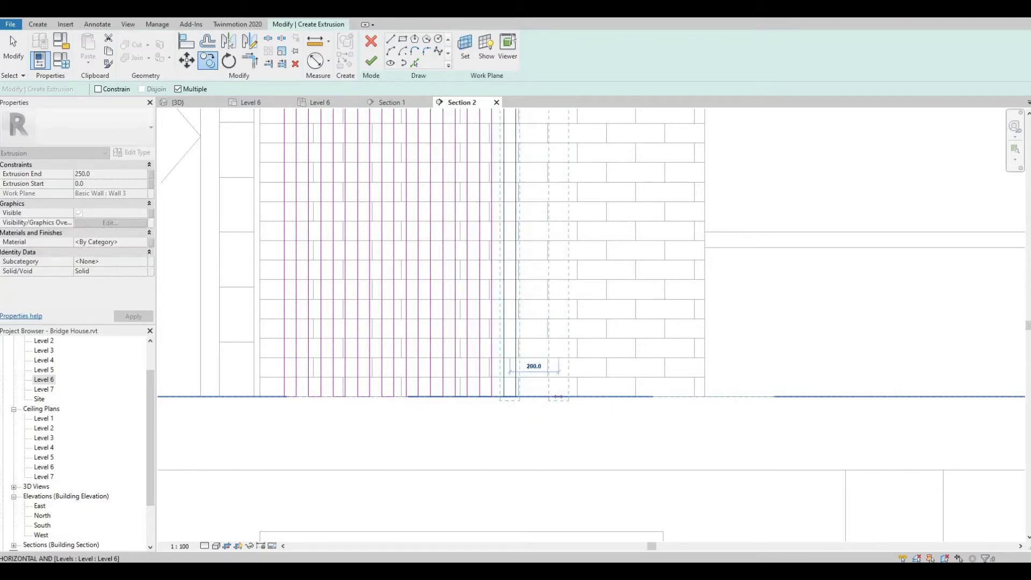
click(559, 397)
click(579, 397)
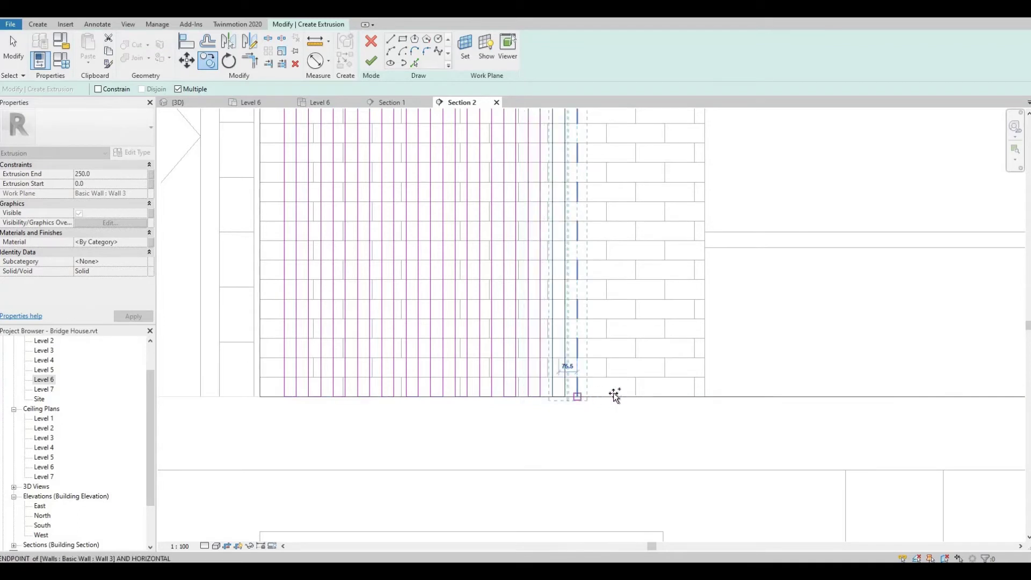
text(10)
click(627, 393)
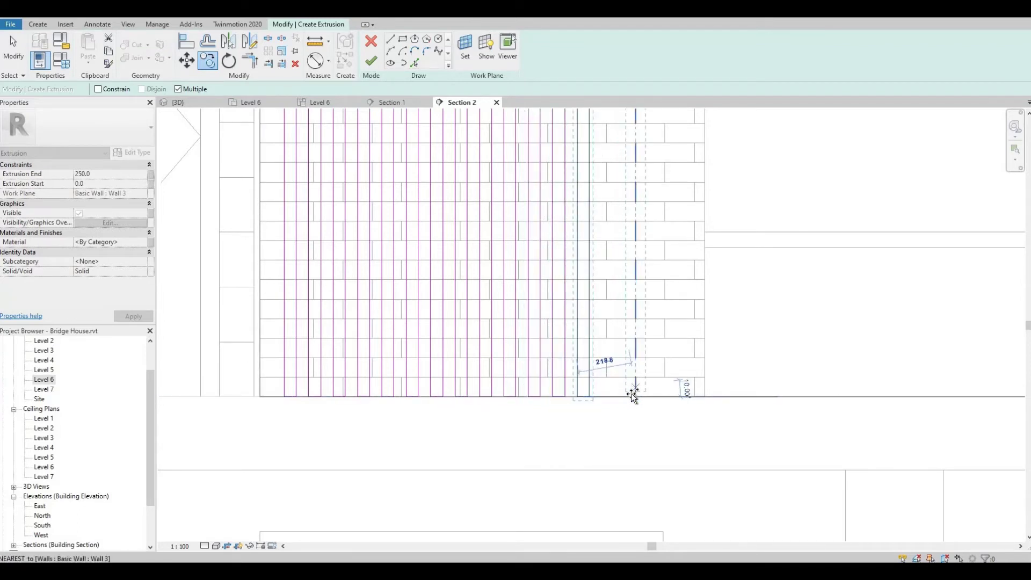
- Add further rectangle copies at exact 100 spacing, then stop copying
text(100)
key(Return)
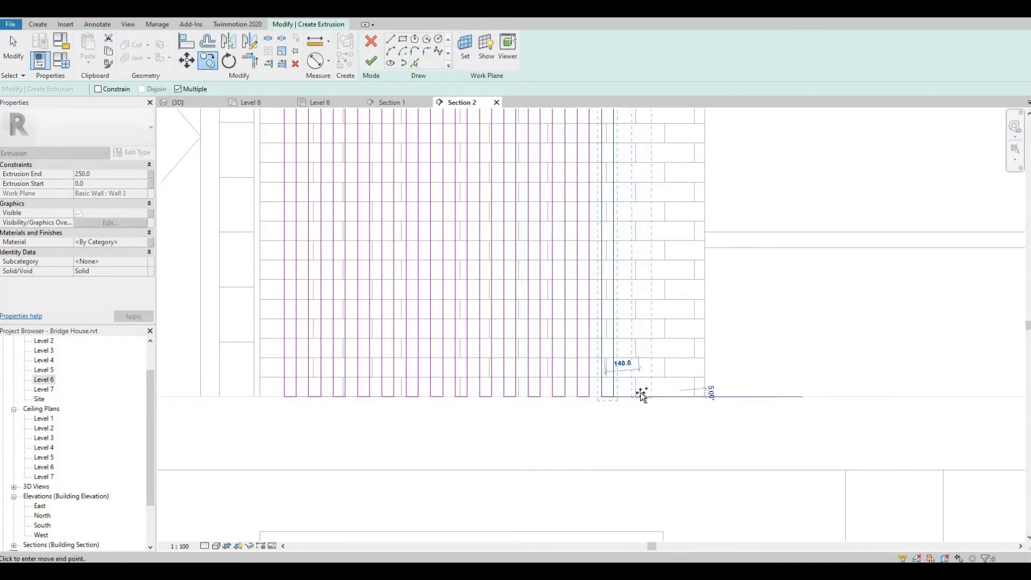
text(100)
key(Return)
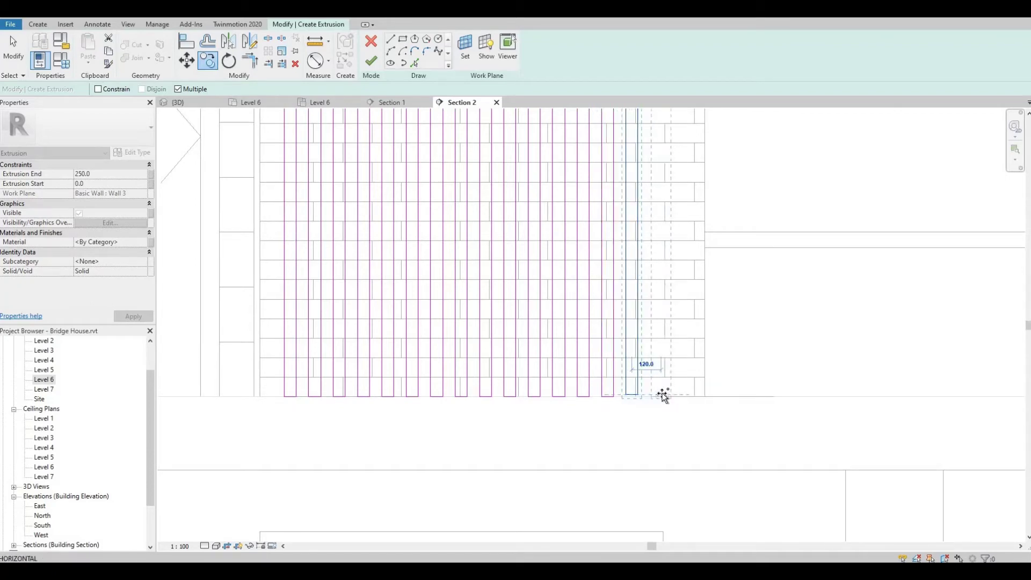
key(Return)
text(100)
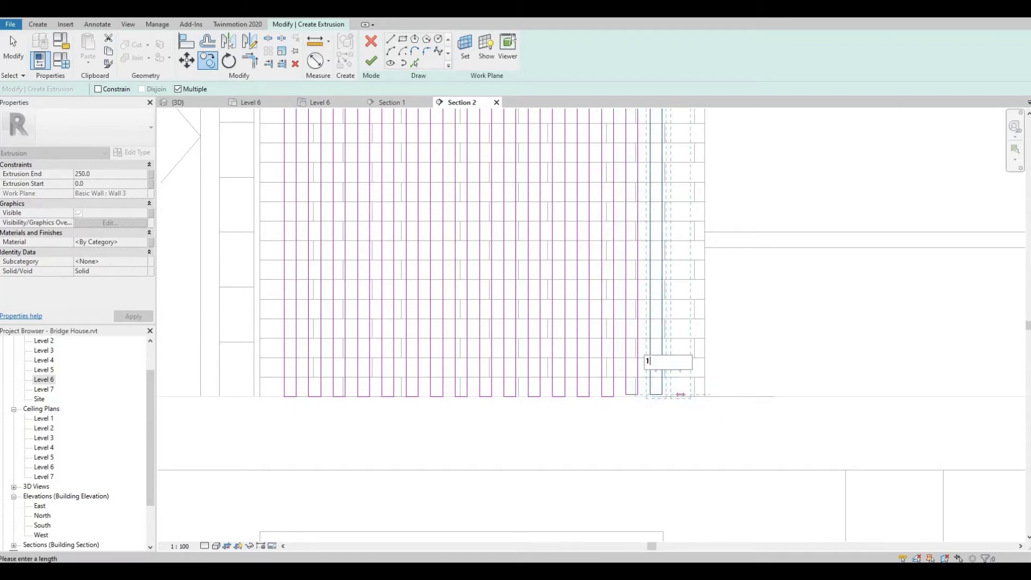
key(Return)
key(Escape)
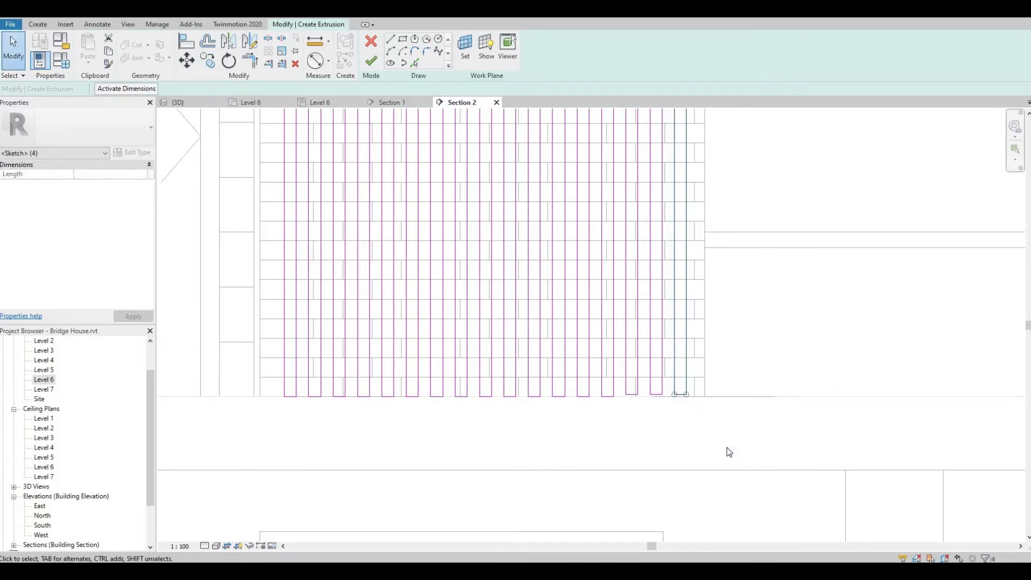
- Finish the slat sketch, assign AEC Wood material Glulam 24c, and finish the in-place model
click(371, 61)
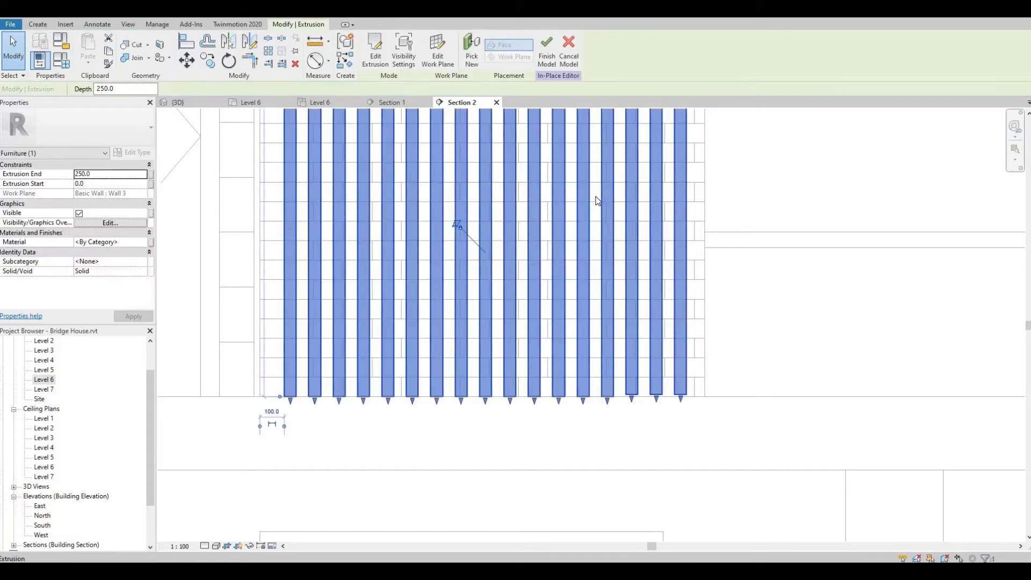
click(145, 242)
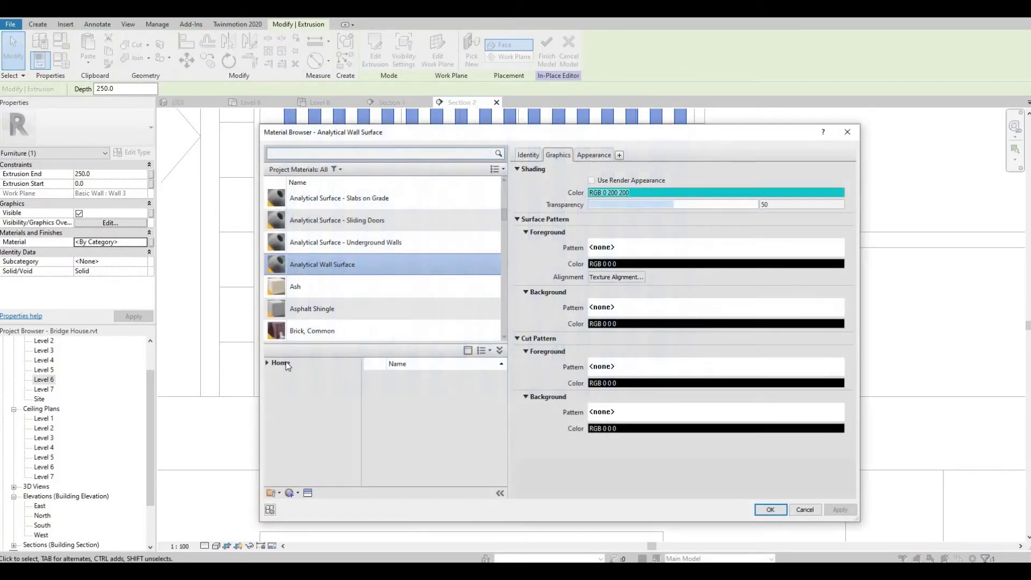
click(267, 363)
click(272, 385)
scroll(317, 462, down, 2)
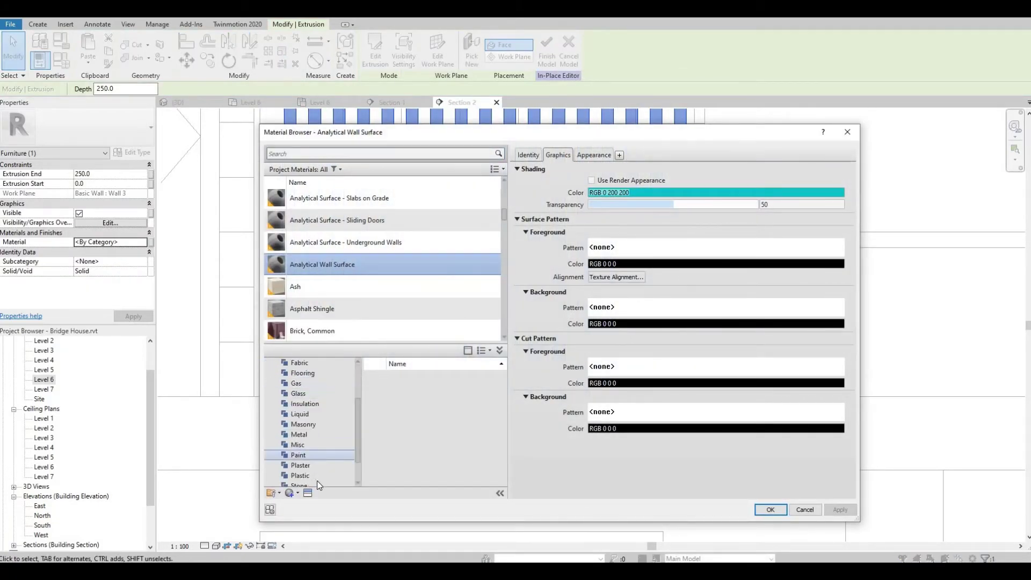
scroll(319, 476, down, 1)
click(299, 476)
scroll(467, 413, down, 2)
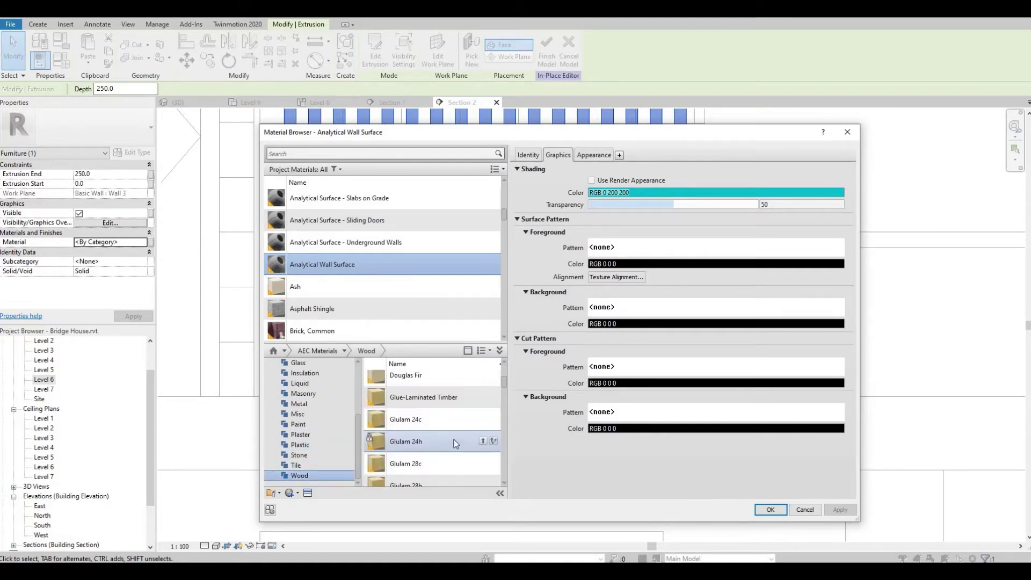
click(483, 420)
click(770, 509)
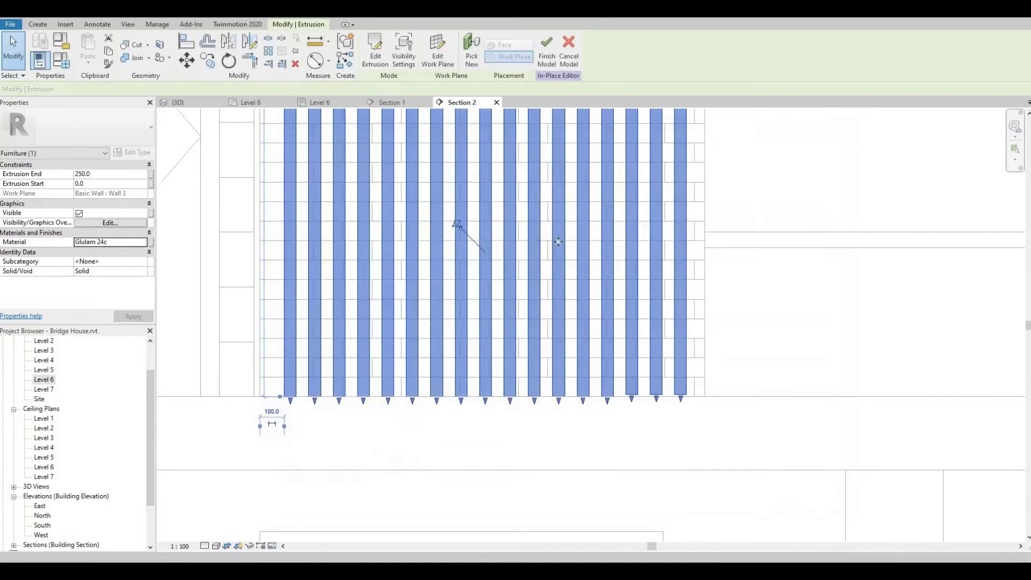
click(556, 60)
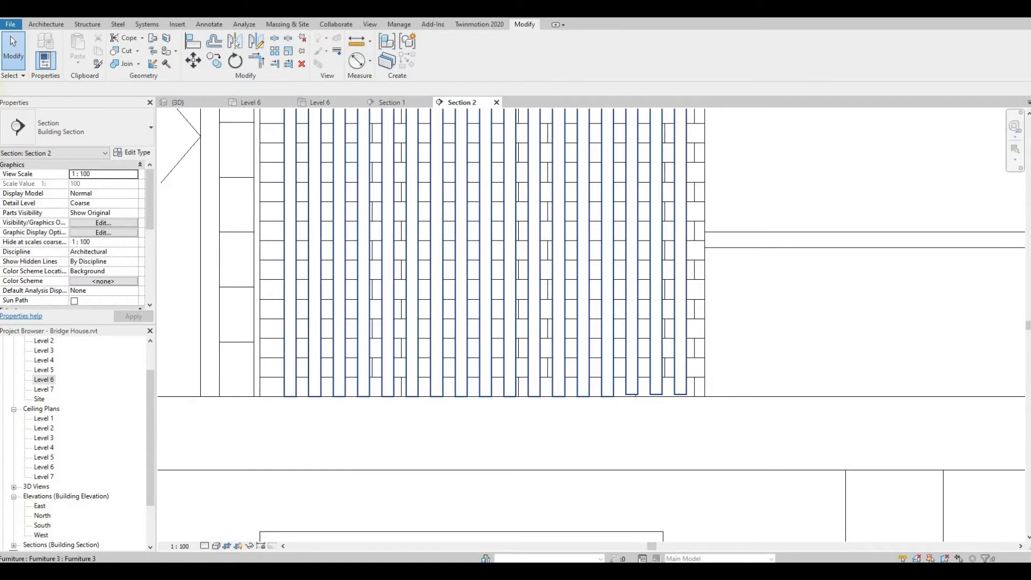
- On the Level 6 plan, copy and paste the slatted furniture piece
double_click(44, 380)
scroll(378, 322, up, 4)
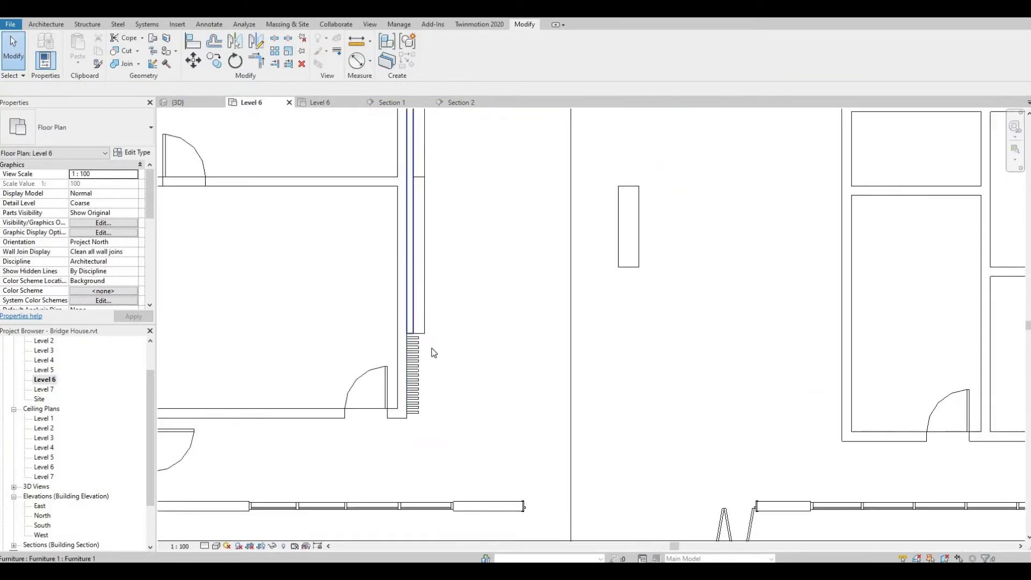
scroll(418, 381, up, 3)
click(418, 382)
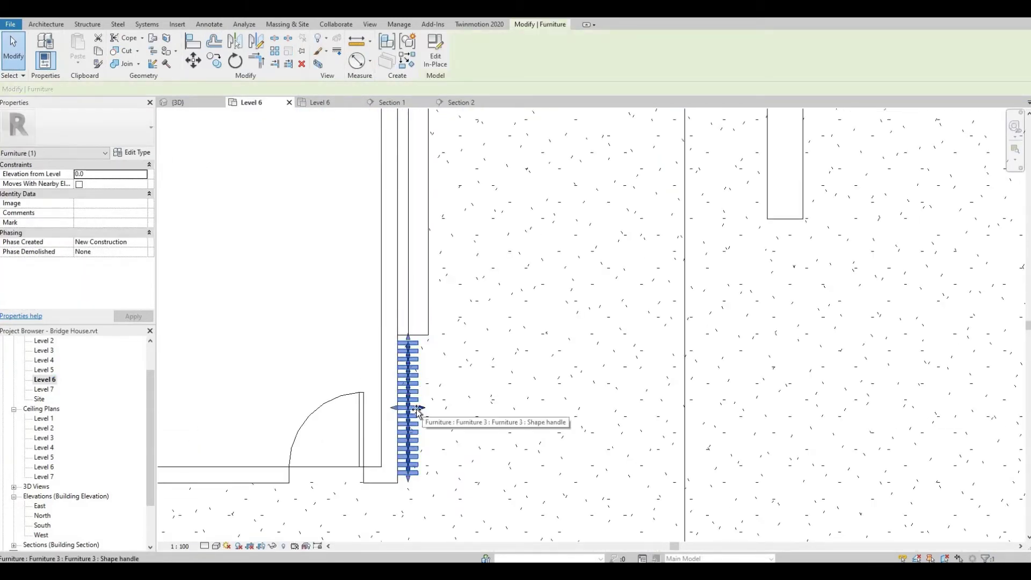
scroll(429, 390, up, 1)
scroll(424, 333, up, 1)
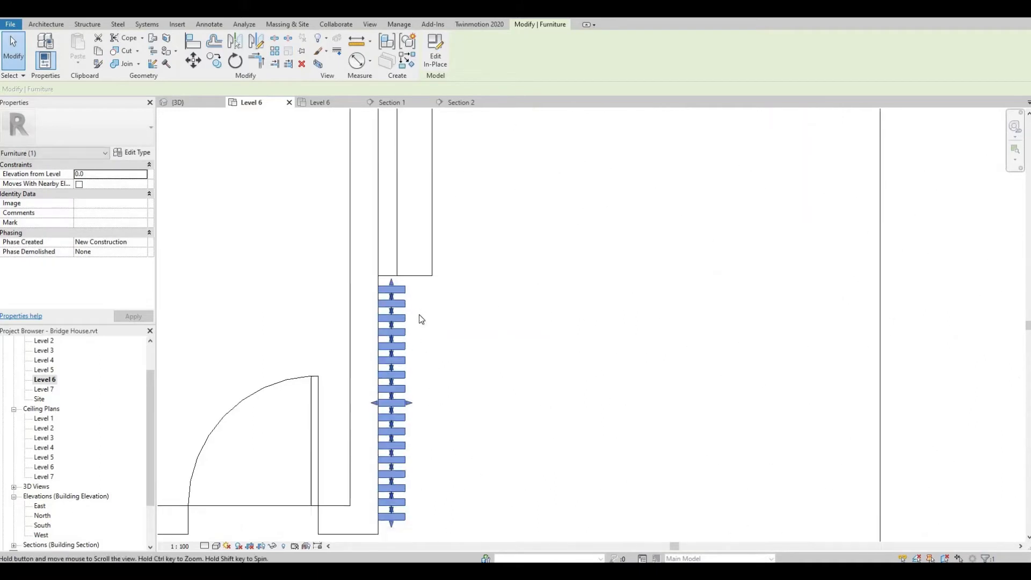
scroll(421, 318, up, 1)
scroll(421, 318, down, 3)
scroll(420, 330, down, 1)
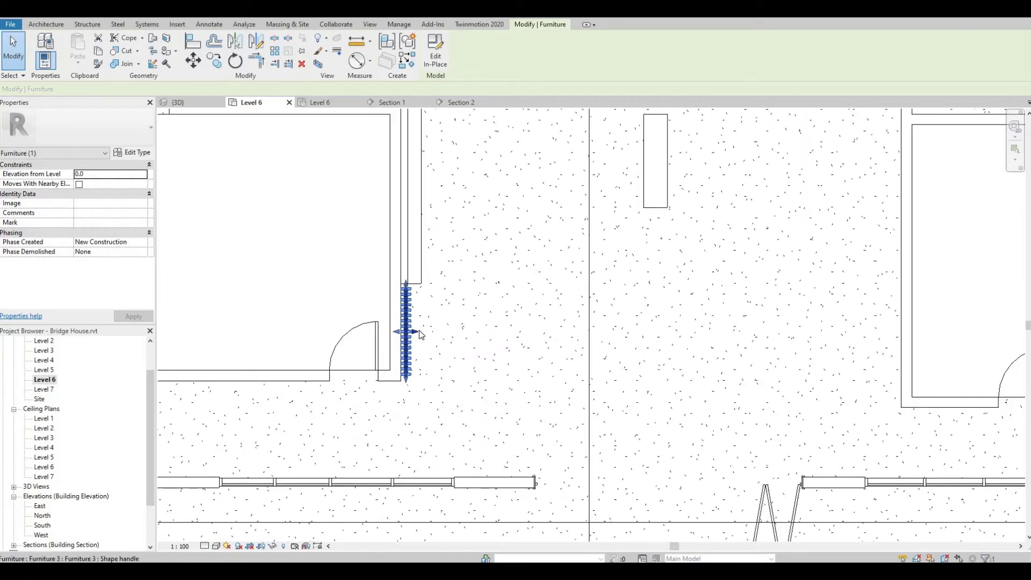
key(ctrl+c)
key(ctrl+v)
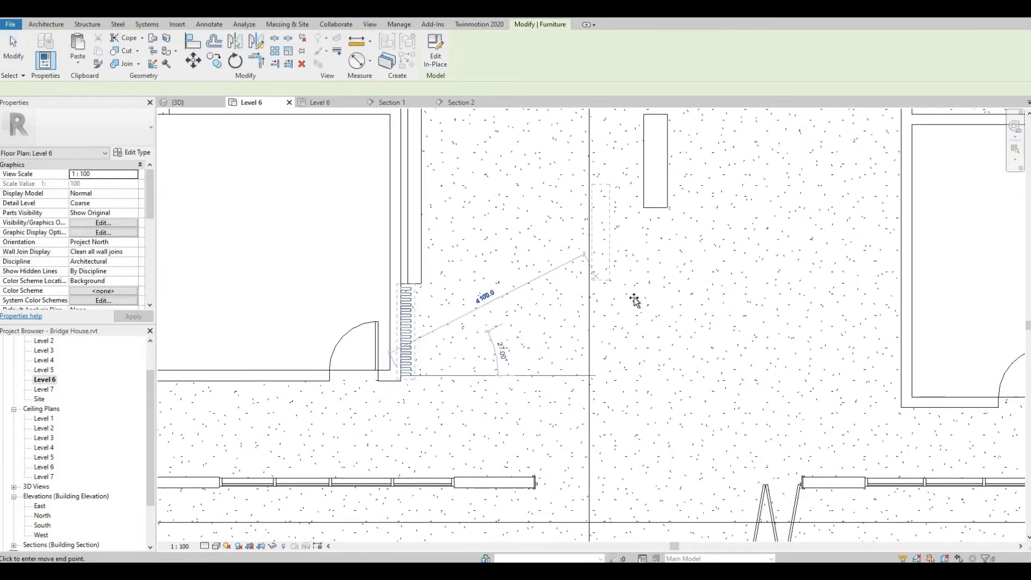
- Place the pasted slats beneath the middle room's freestanding panel and finish the placement
click(657, 226)
scroll(654, 225, up, 1)
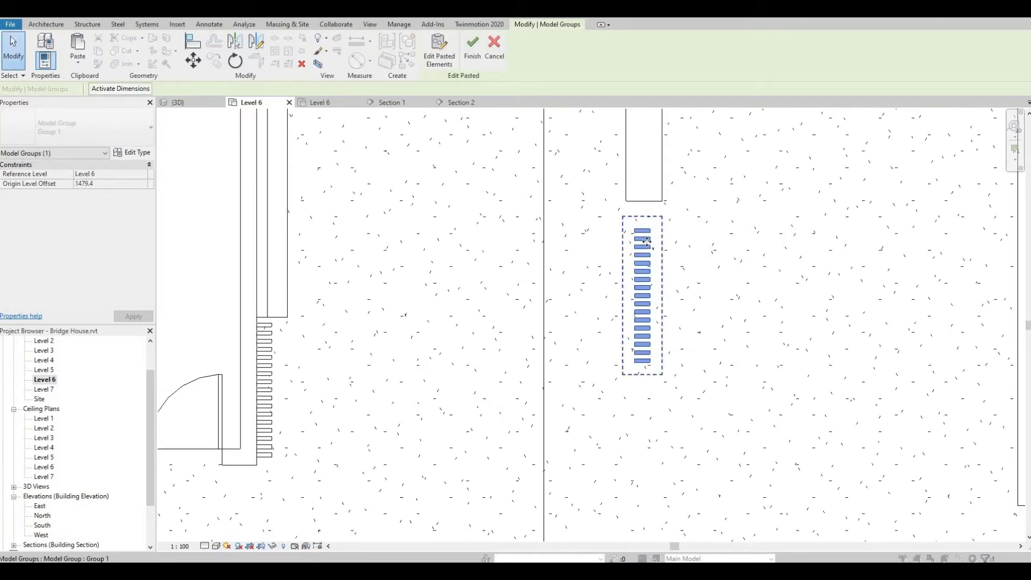
drag(655, 231, 651, 216)
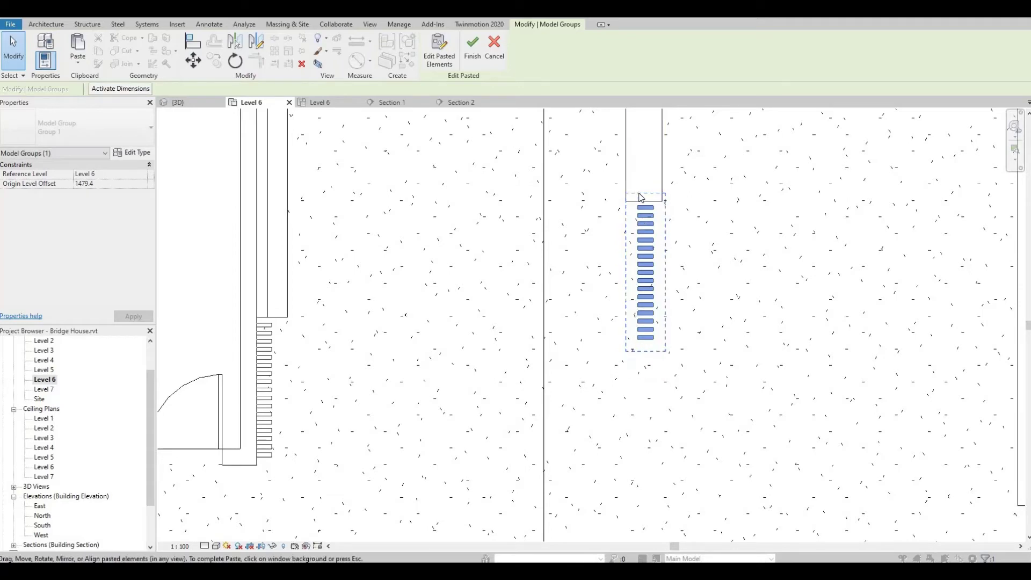
scroll(651, 216, up, 2)
scroll(618, 252, down, 2)
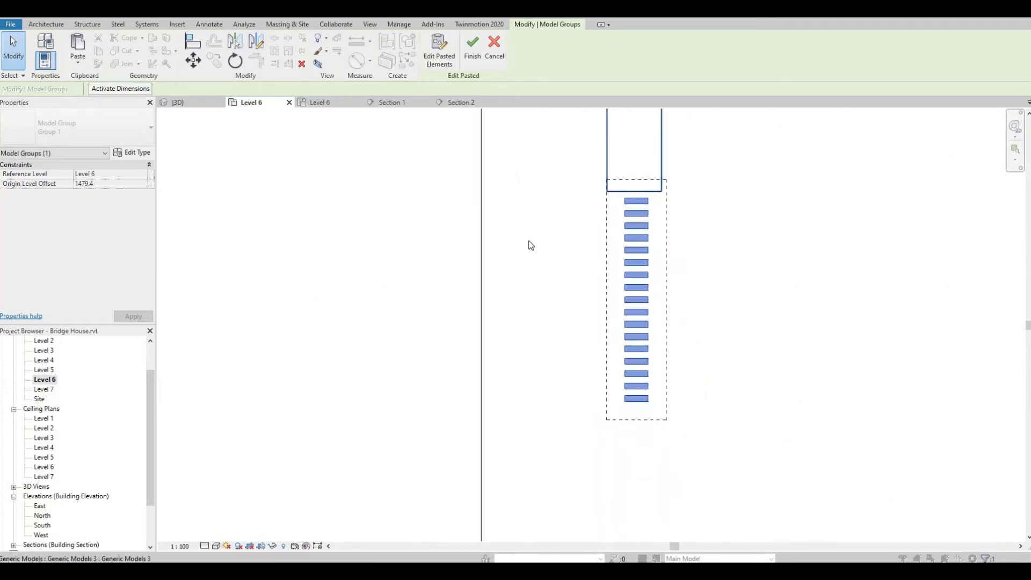
scroll(530, 244, down, 2)
scroll(556, 287, down, 1)
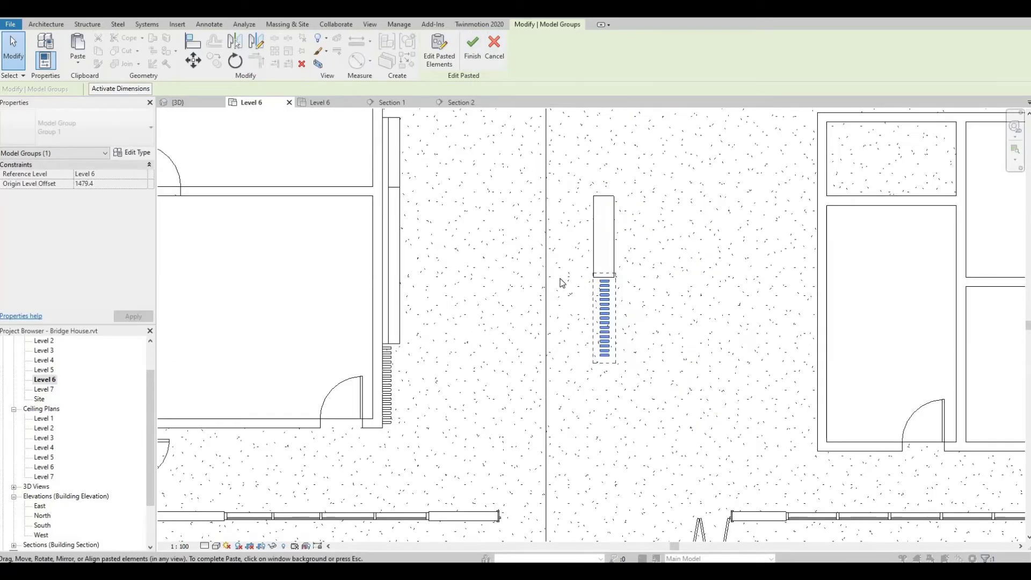
scroll(560, 282, down, 1)
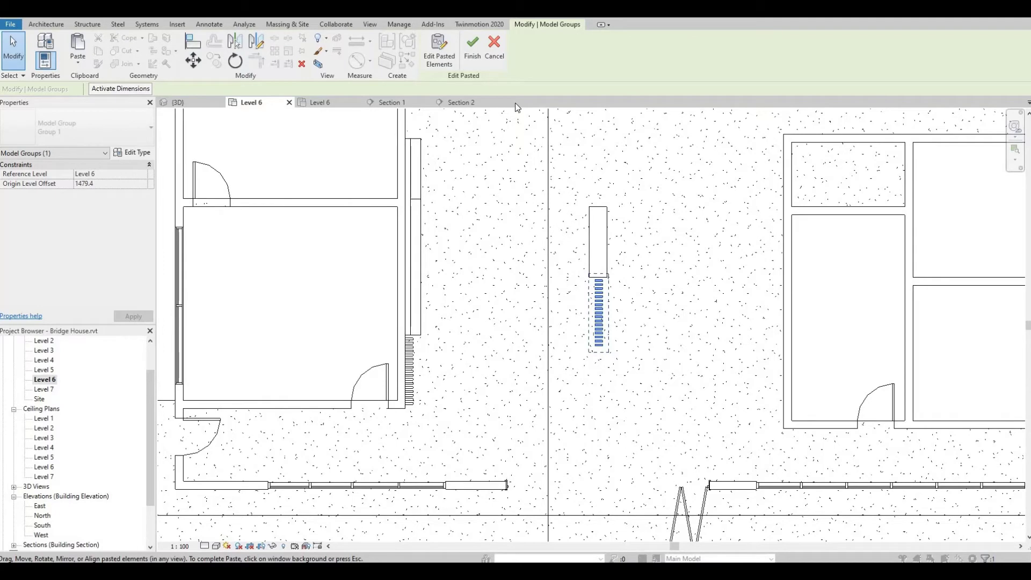
middle_drag(600, 267, 594, 274)
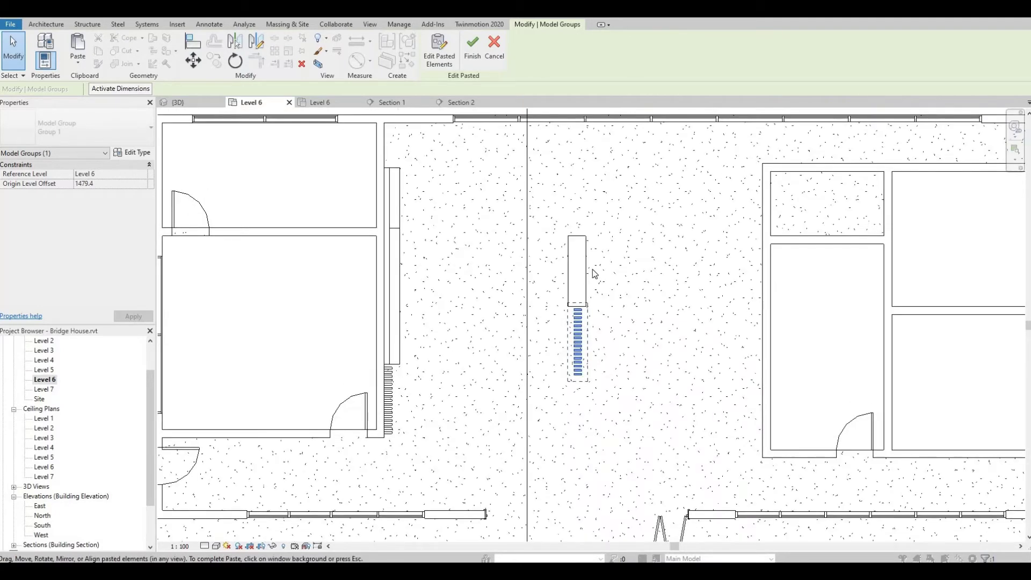
click(583, 242)
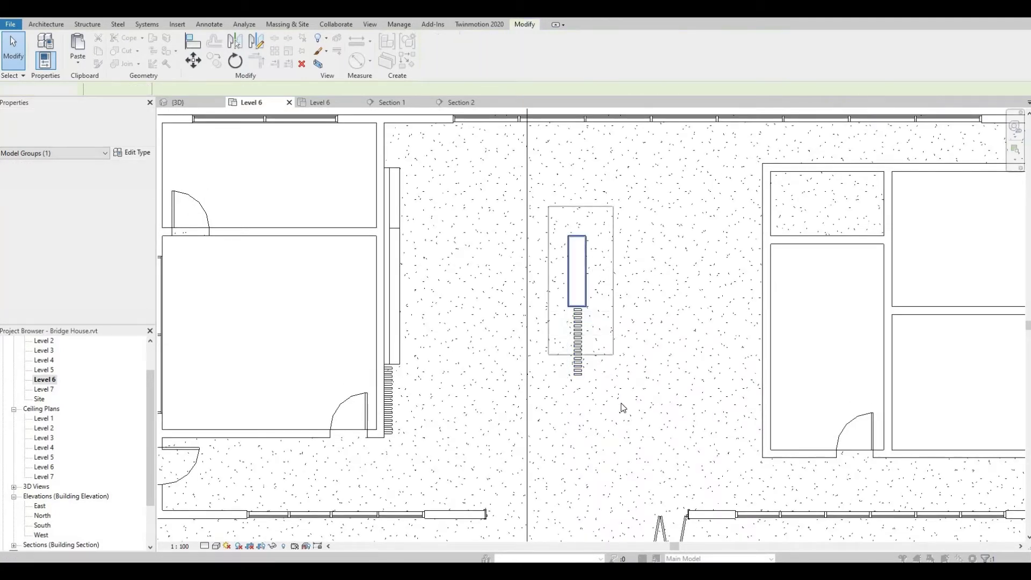
click(490, 243)
middle_drag(481, 255, 491, 245)
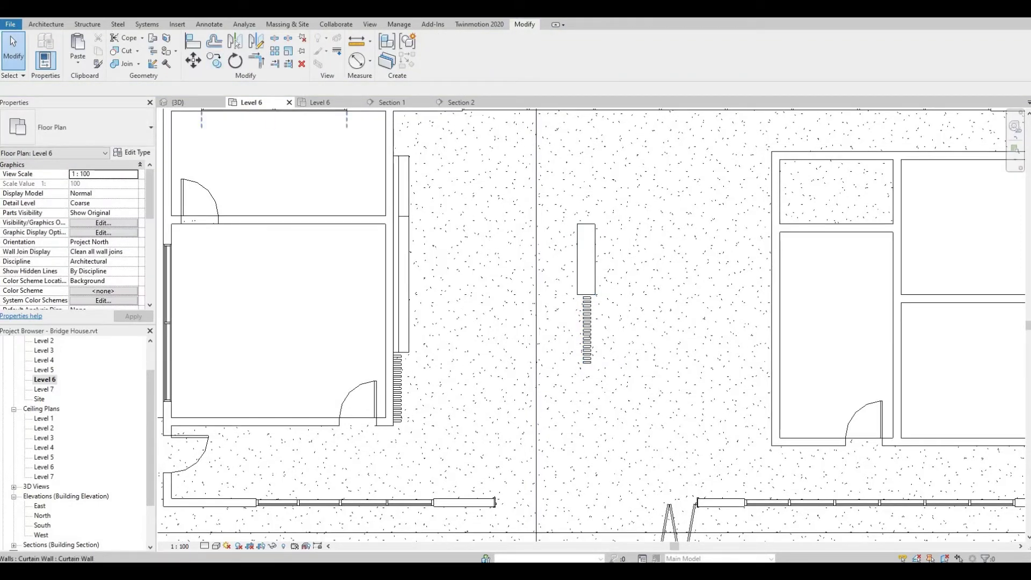
- Sync the model to Twinmotion and apply Ash 05 G wood to the vertical slats
click(480, 24)
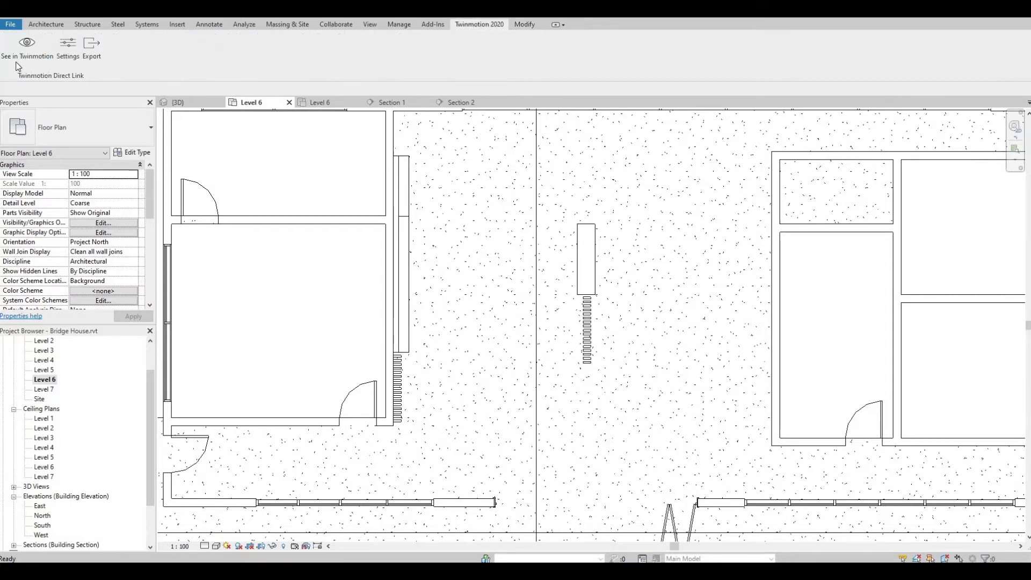
click(19, 54)
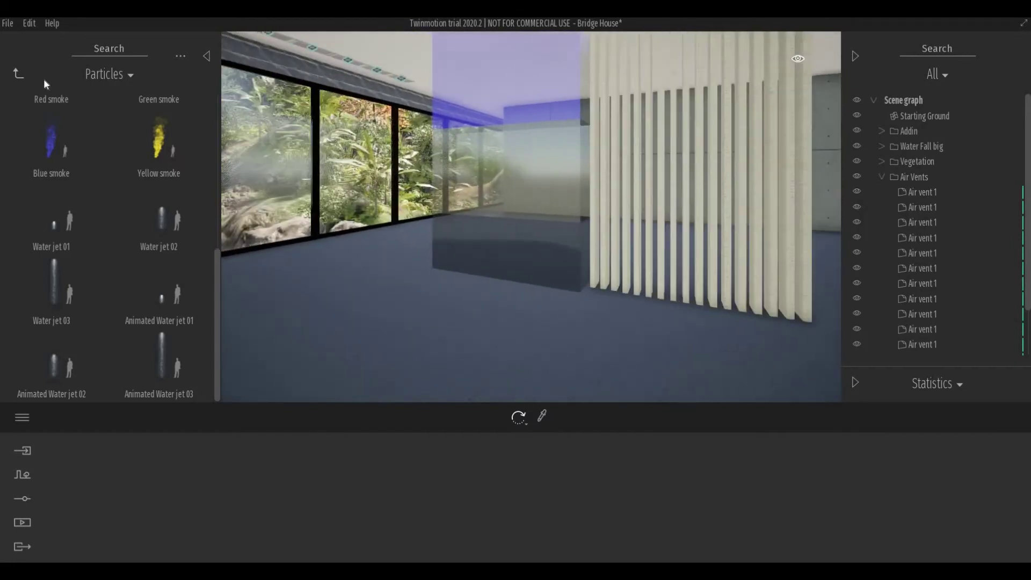
click(15, 77)
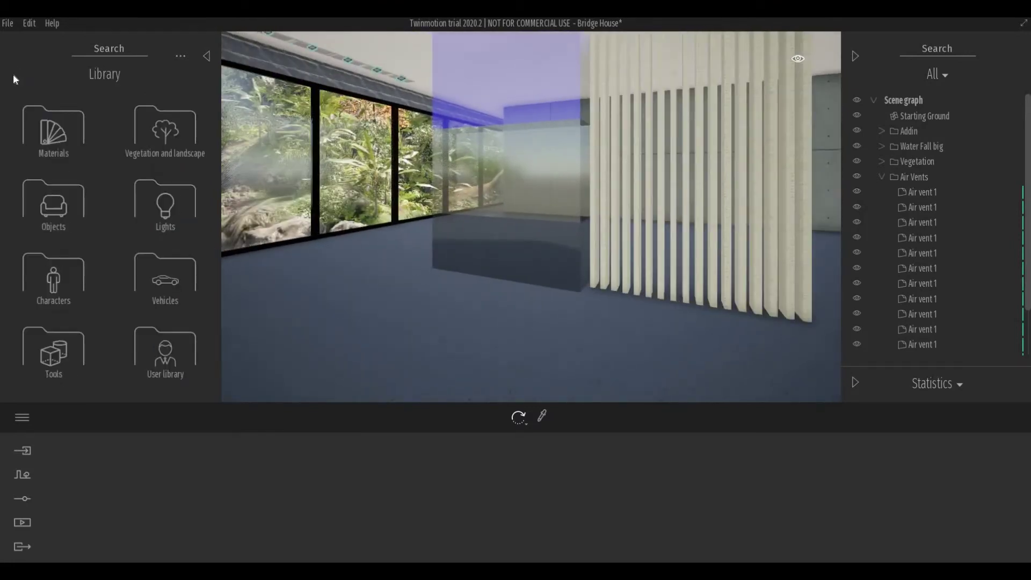
click(54, 144)
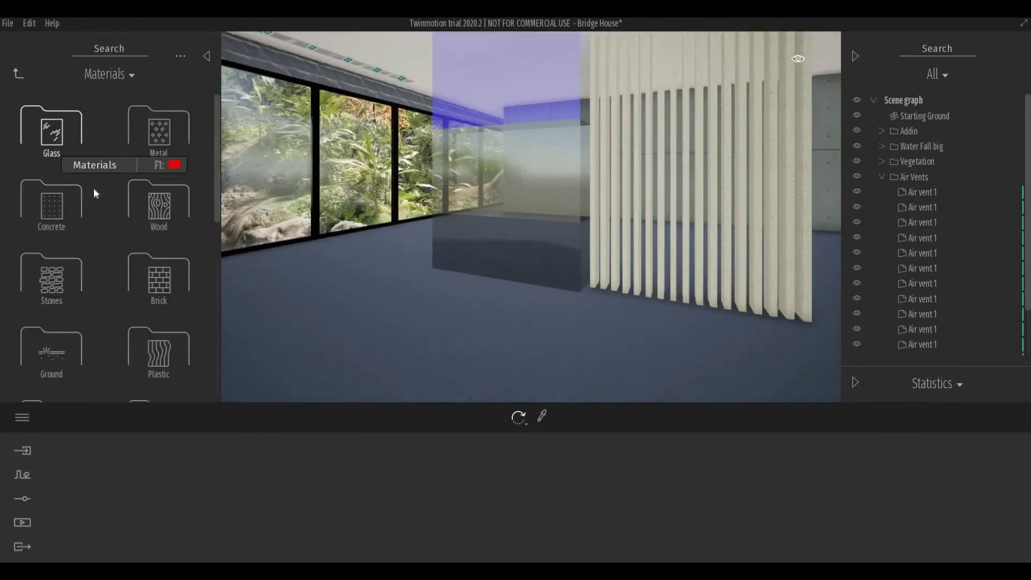
click(156, 217)
scroll(138, 315, down, 3)
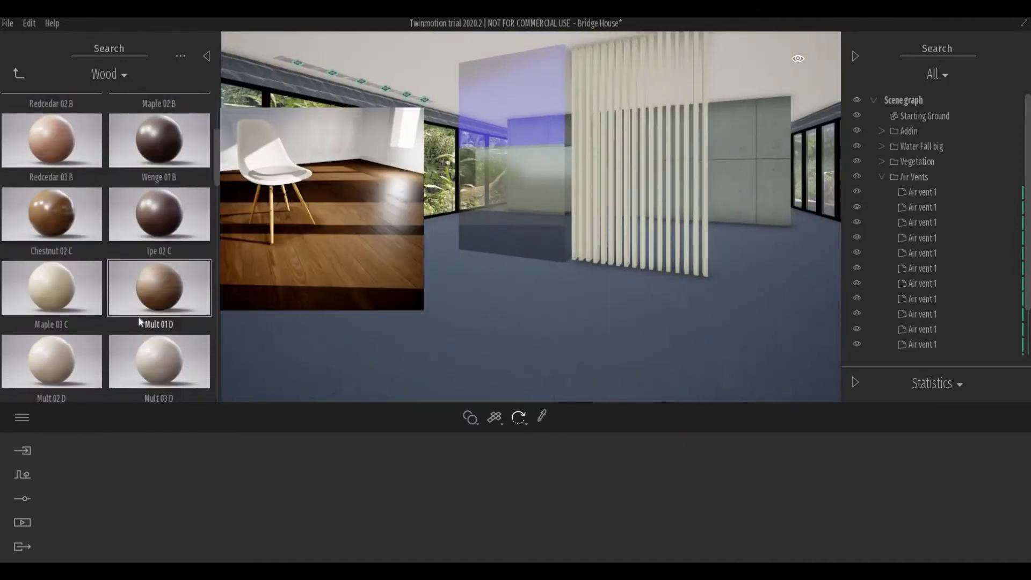
scroll(139, 322, down, 2)
scroll(138, 322, down, 3)
scroll(141, 312, down, 3)
scroll(144, 292, down, 2)
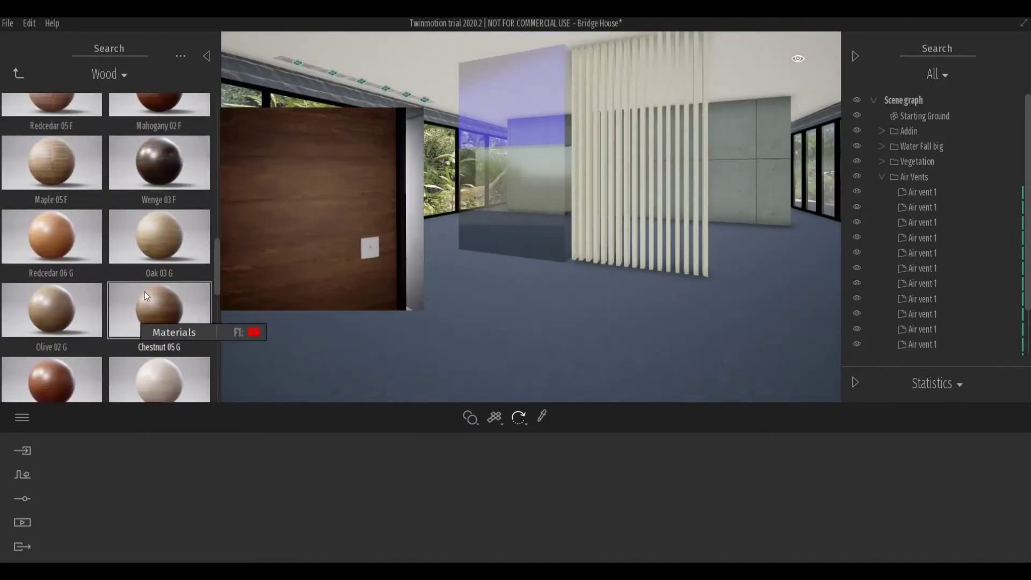
mouse_move(159, 379)
mouse_down()
mouse_move(591, 217)
mouse_move(215, 265)
mouse_up()
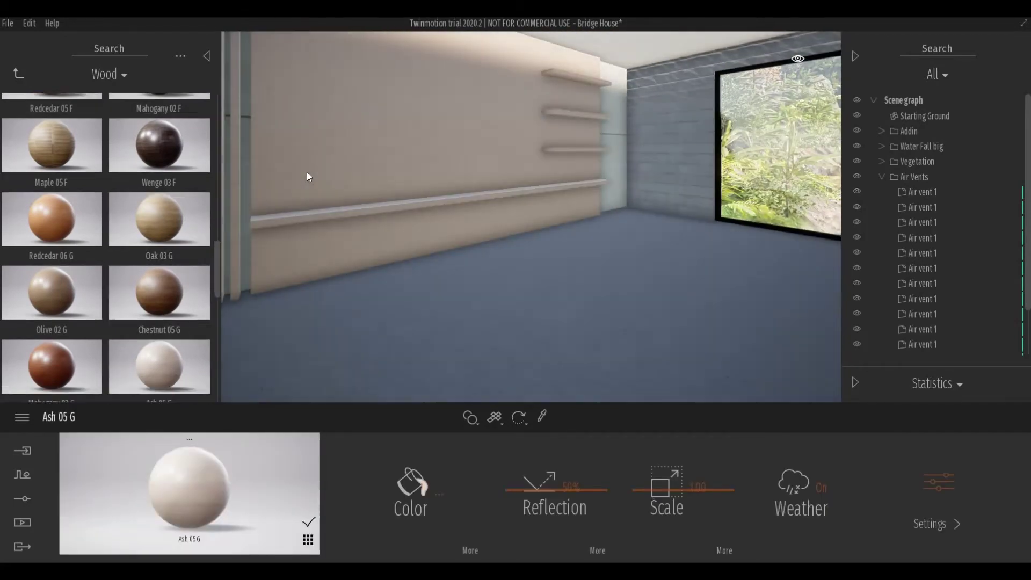
- Apply Olive 02 G wood to the shelf wall and orbit toward the corridor
scroll(185, 322, down, 3)
scroll(175, 289, down, 2)
scroll(173, 286, up, 2)
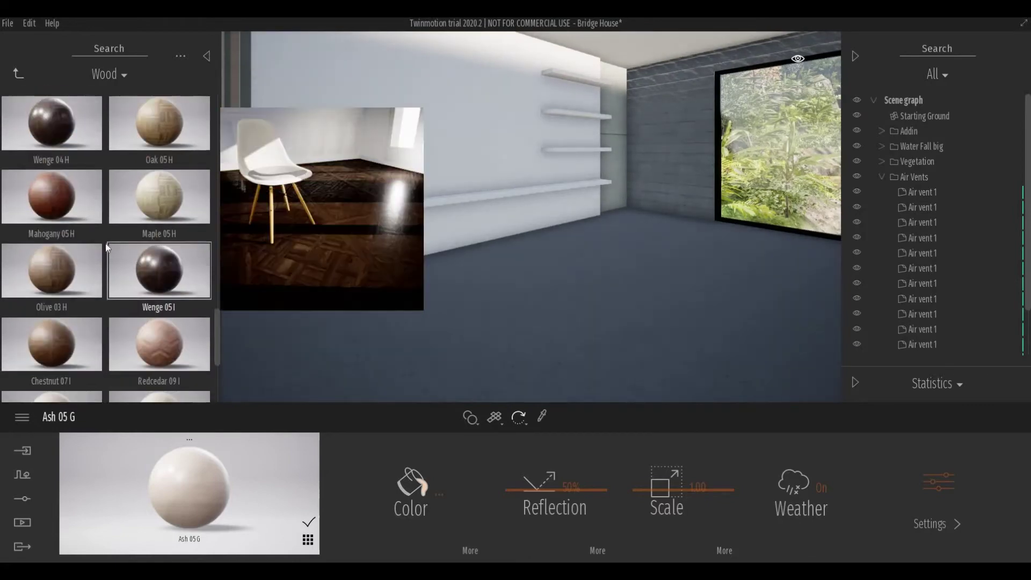
scroll(118, 242, up, 1)
scroll(78, 206, up, 2)
scroll(135, 178, up, 1)
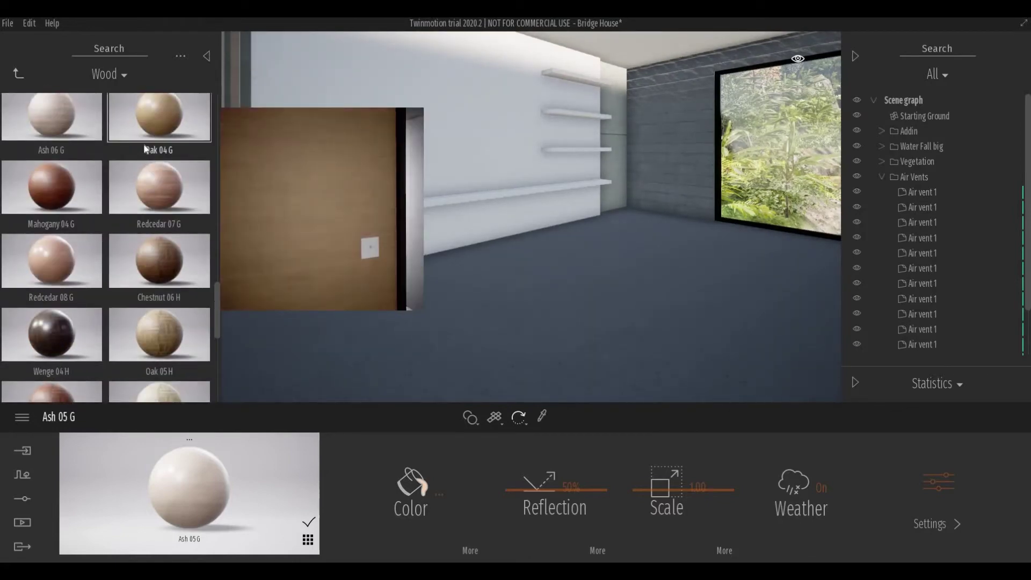
scroll(134, 177, down, 2)
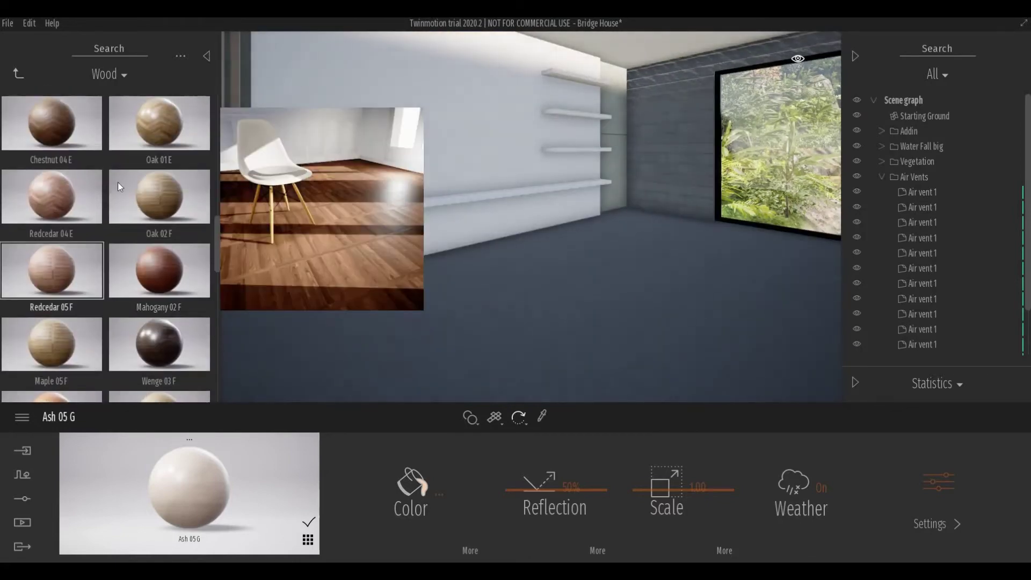
scroll(102, 260, down, 1)
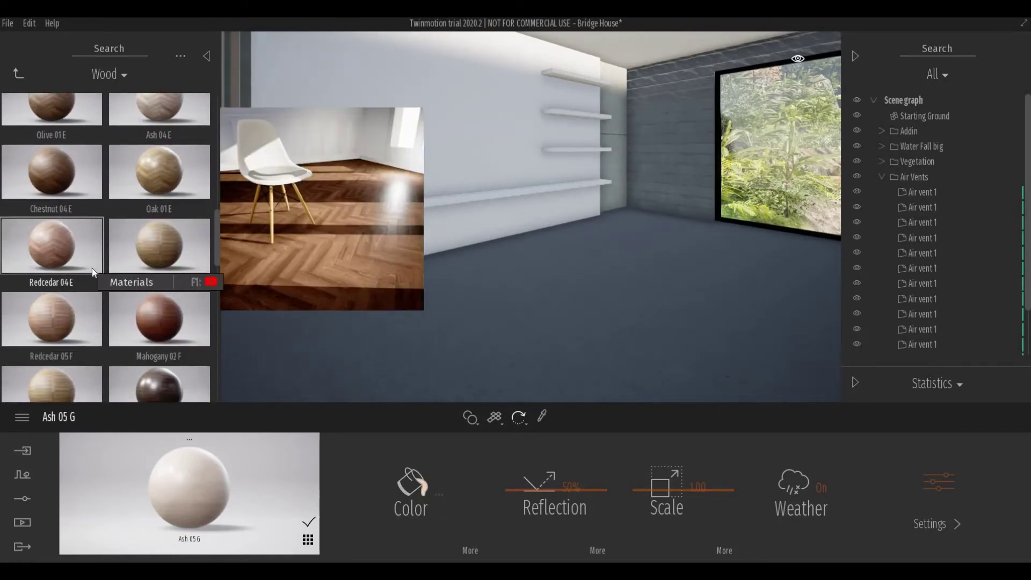
scroll(92, 268, down, 1)
scroll(60, 276, down, 1)
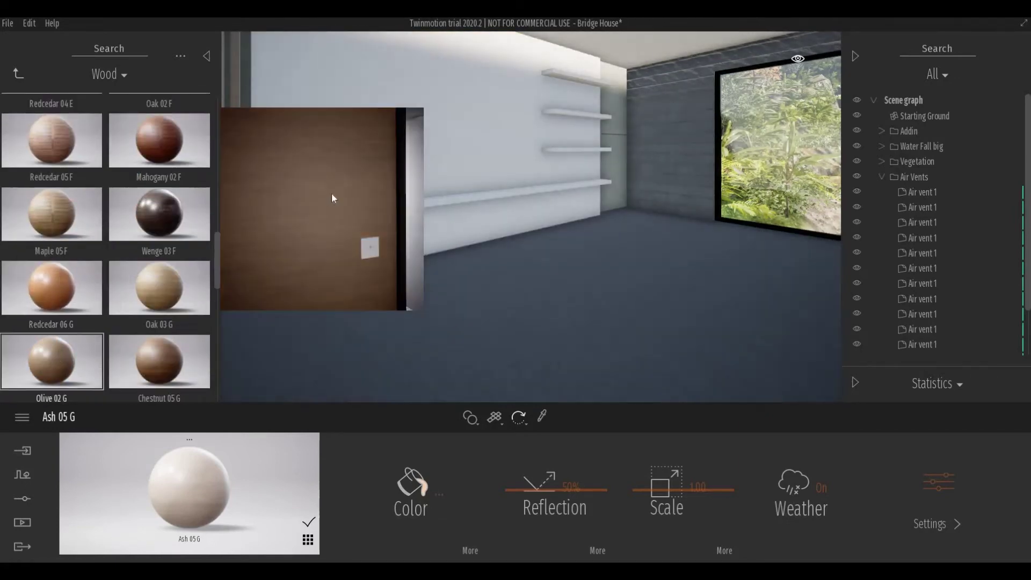
drag(51, 346, 430, 161)
middle_drag(242, 215, 298, 231)
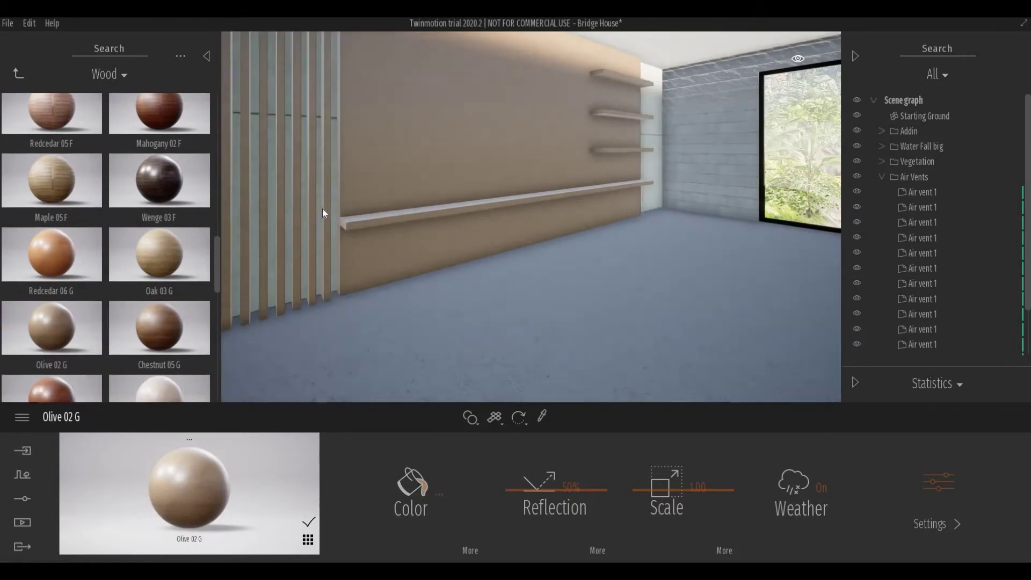
mouse_move(323, 208)
mouse_down()
mouse_move(679, 225)
mouse_move(794, 246)
mouse_move(776, 279)
mouse_up()
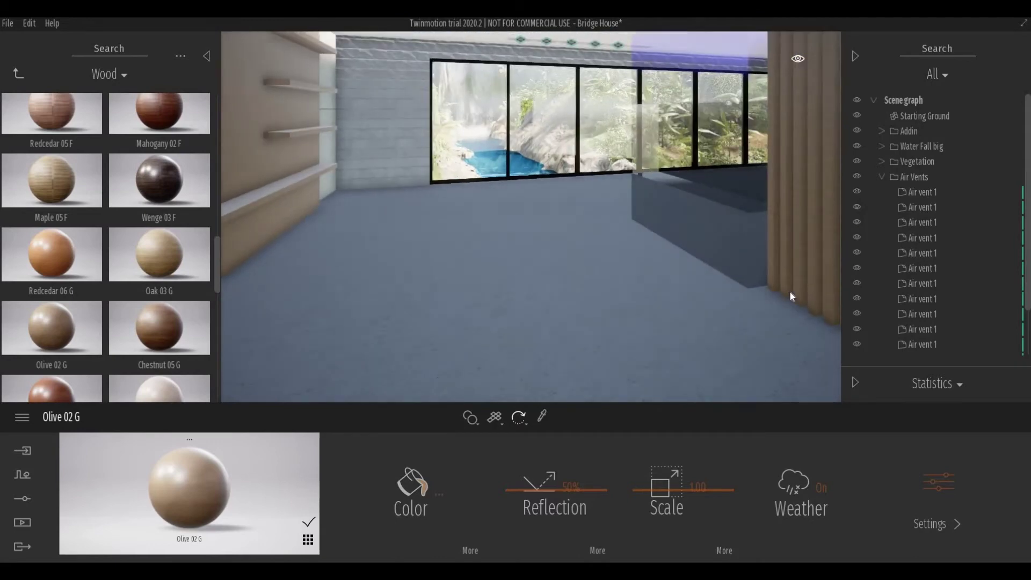
click(18, 75)
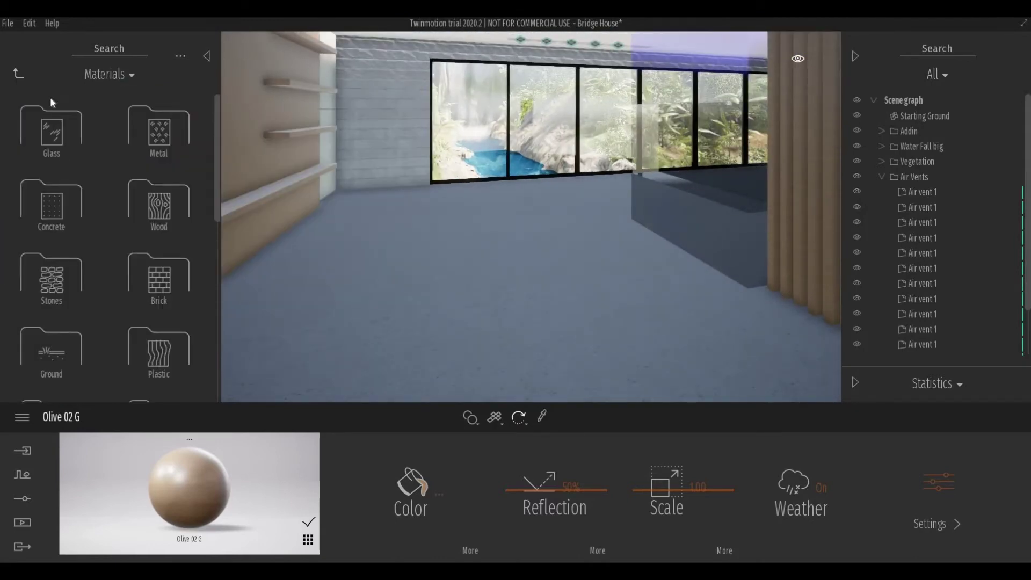
- Apply Stacked stone 05 to the fireplace block with its scale set to 4.97
scroll(113, 182, down, 1)
click(54, 247)
mouse_move(159, 195)
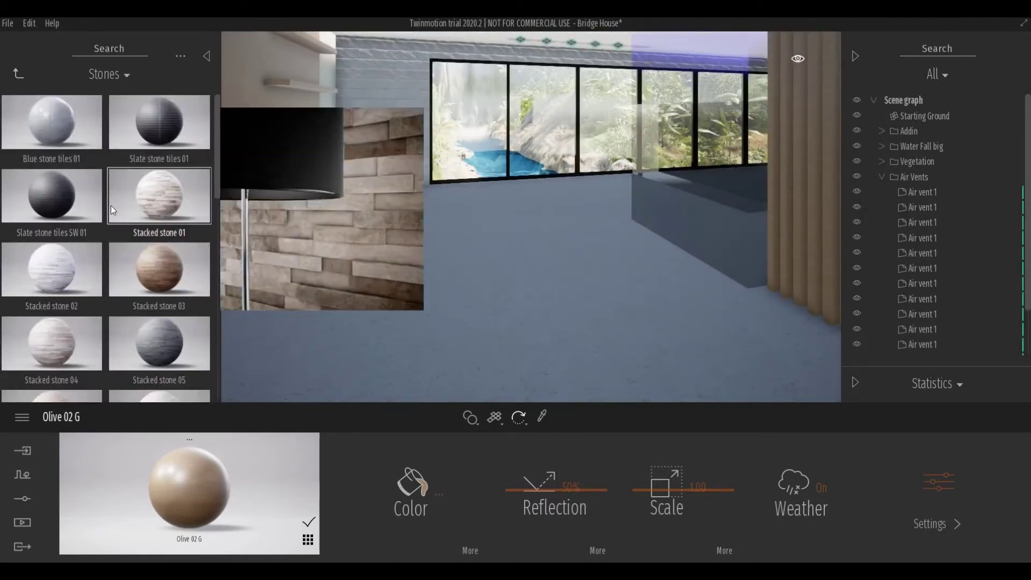
scroll(110, 205, down, 1)
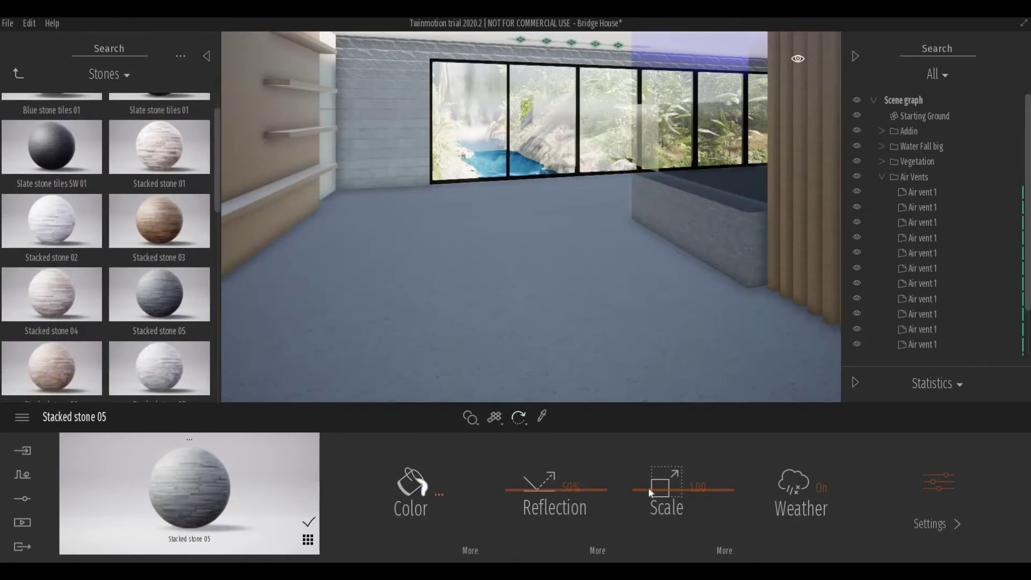
drag(697, 487, 719, 488)
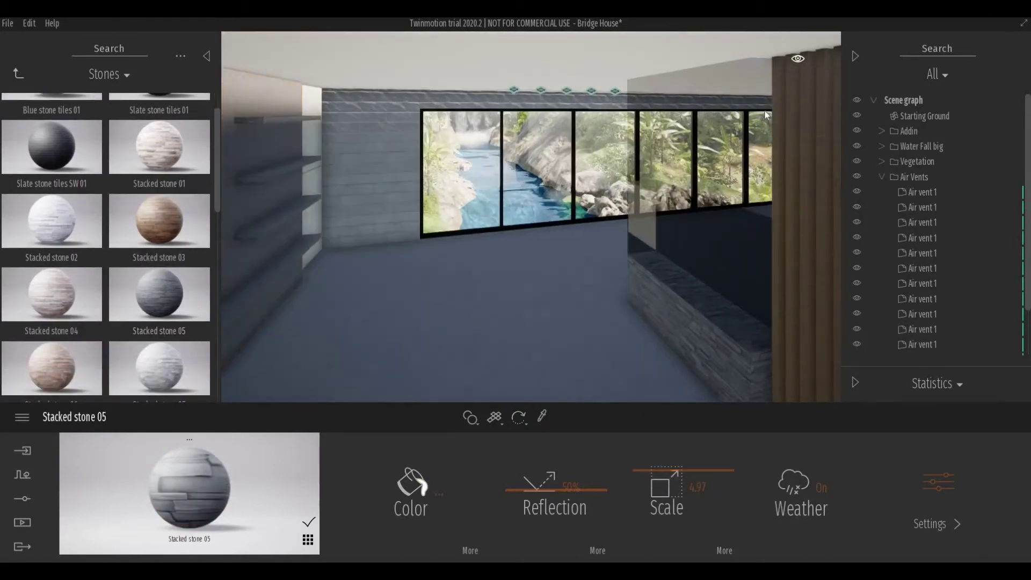
drag(197, 315, 661, 177)
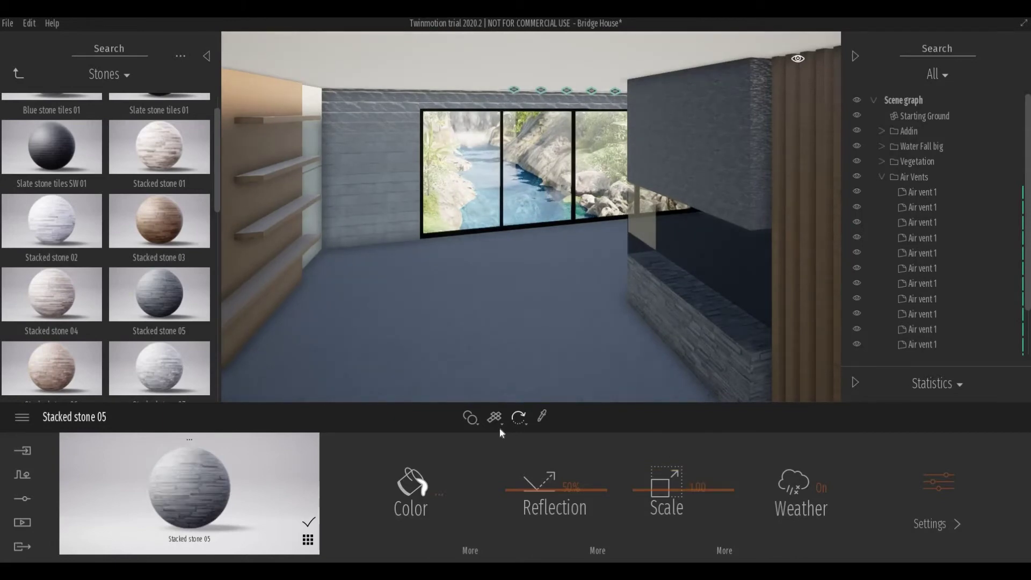
click(720, 345)
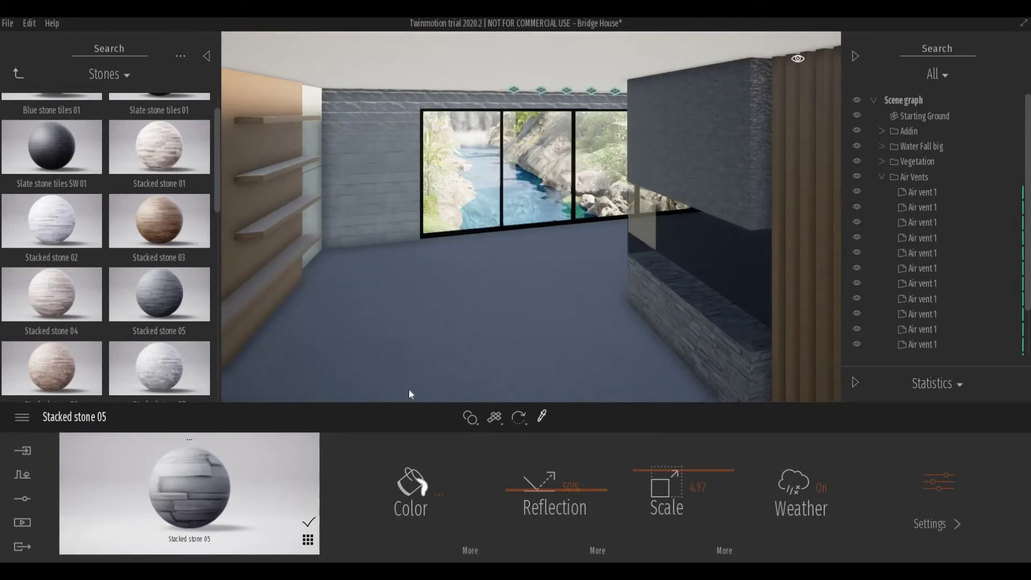
- Move the camera to inspect the stone block from above, then return to the library root
key(Up)
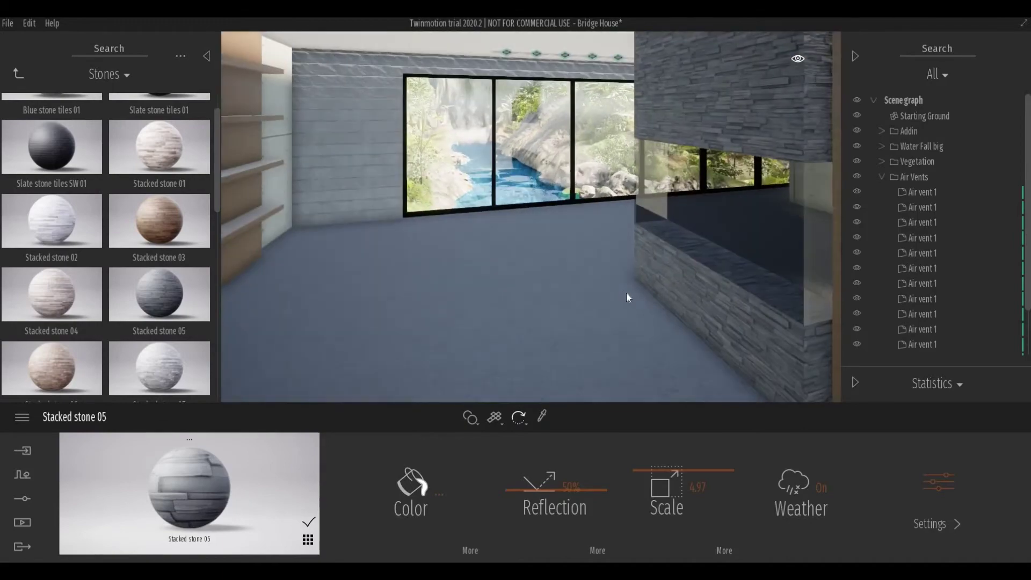
drag(626, 292, 552, 220)
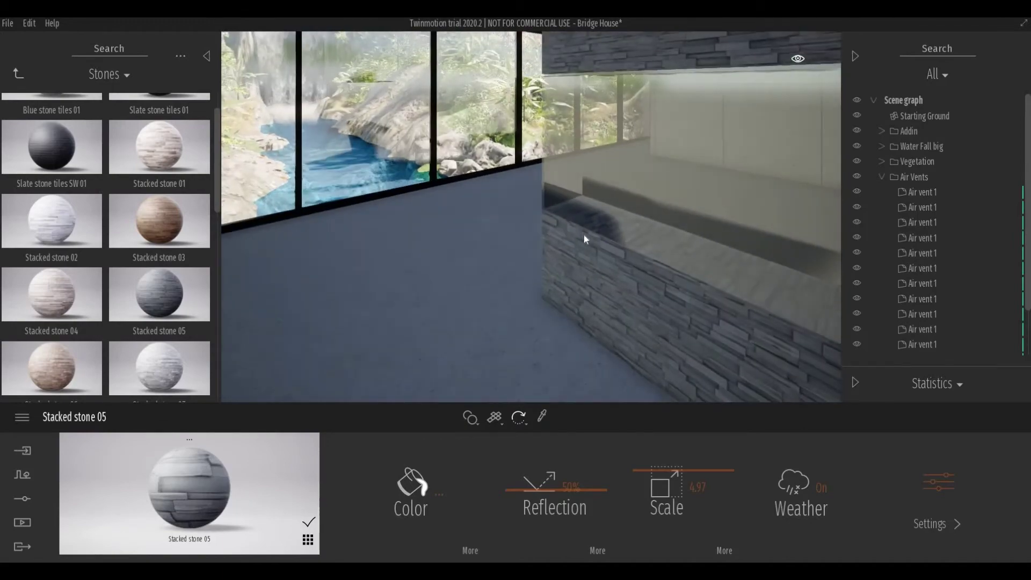
mouse_move(585, 234)
mouse_down()
mouse_move(589, 246)
mouse_move(569, 253)
mouse_up()
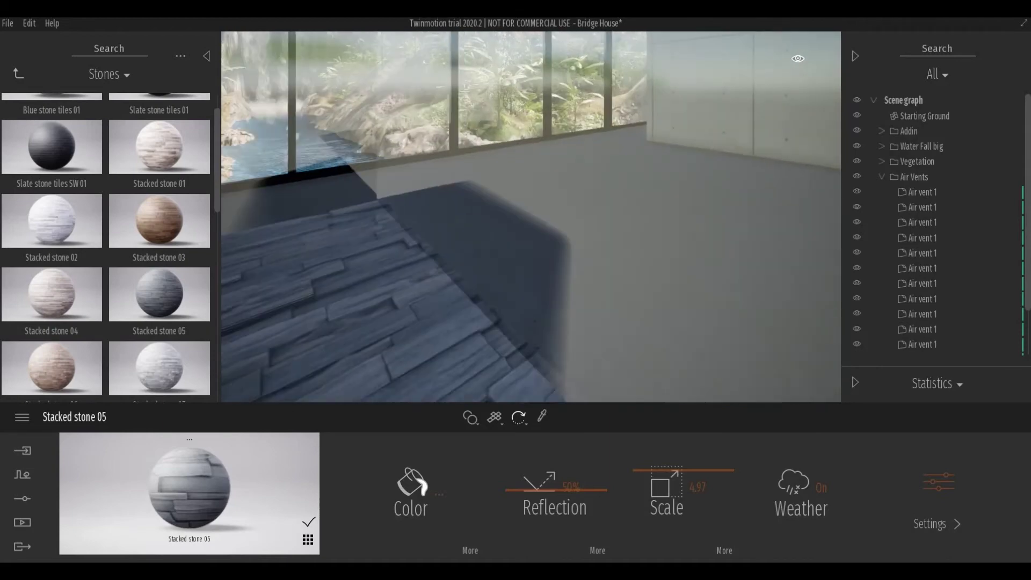
click(19, 71)
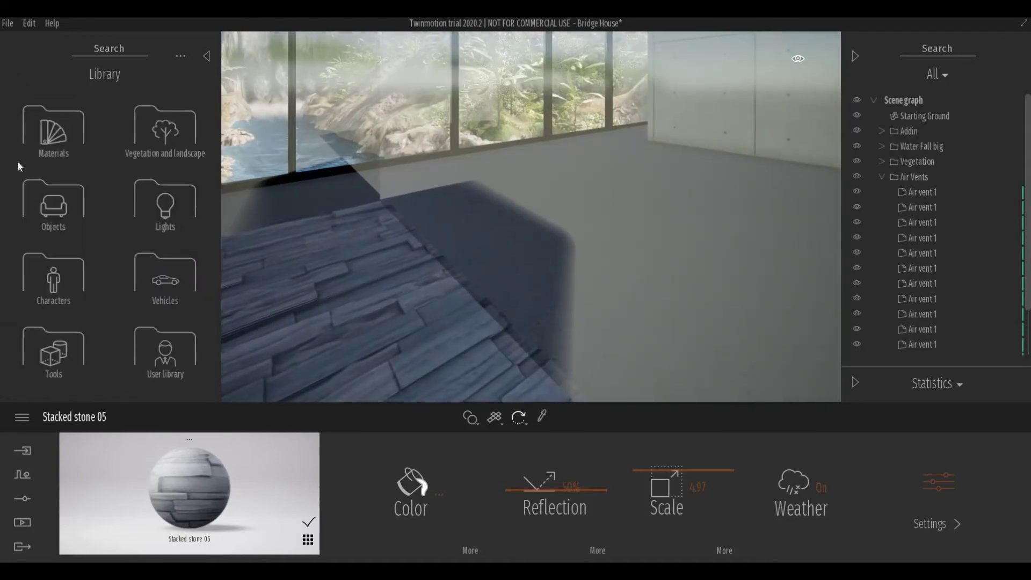
- Drop a Small fire particle effect into the fireplace and frame the view on it
click(53, 207)
click(56, 299)
drag(263, 304, 298, 312)
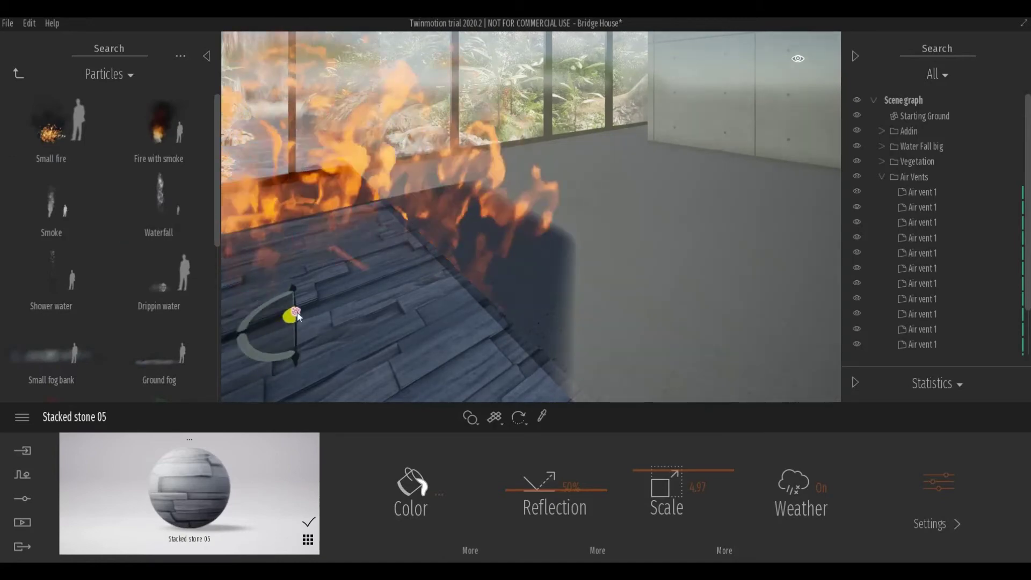
scroll(356, 288, down, 5)
right_drag(498, 161, 541, 170)
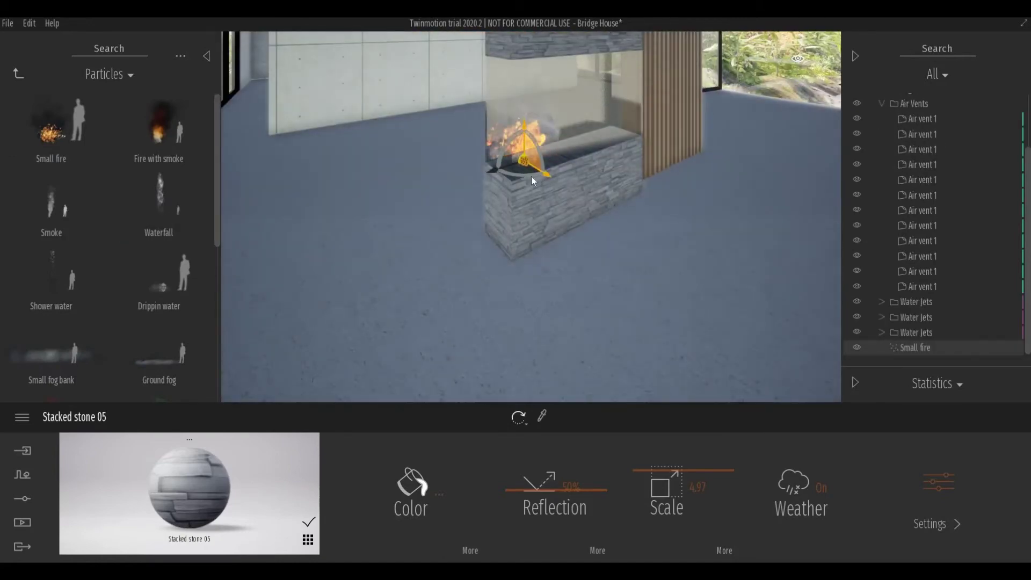
key(f)
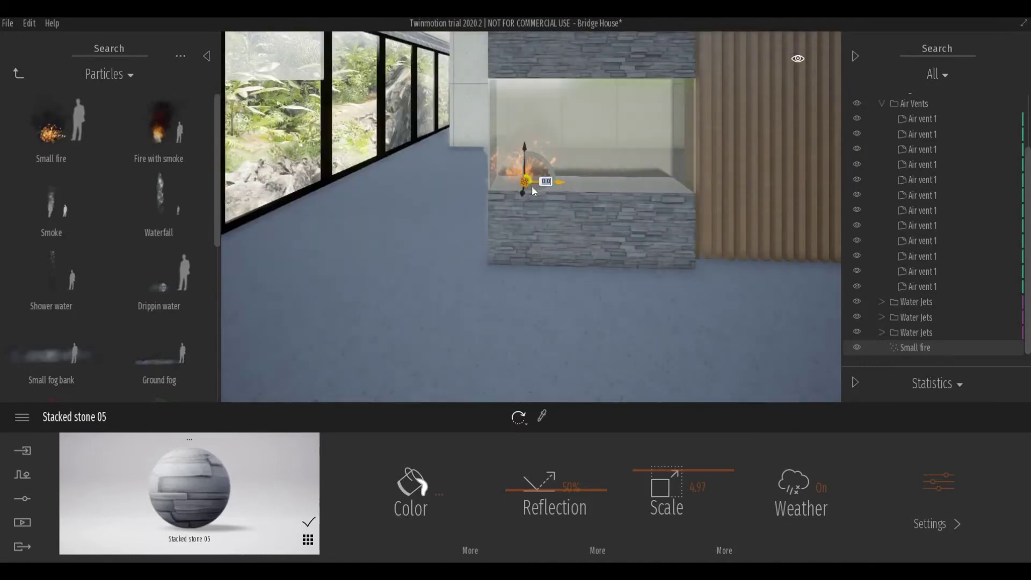
right_drag(558, 333, 527, 150)
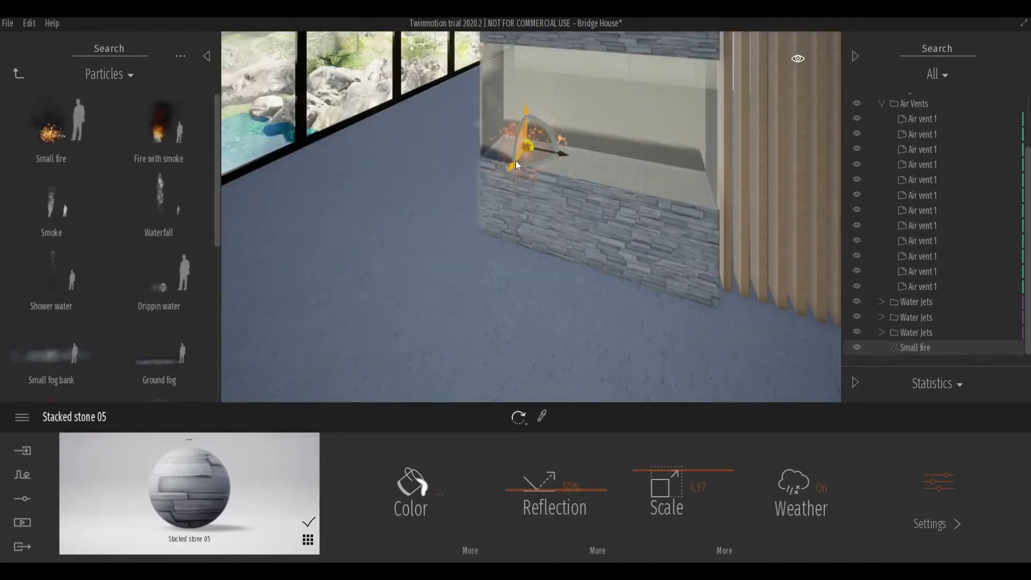
- Move the Small fire into the fireplace opening and lower it onto the fireplace floor
mouse_move(517, 160)
mouse_down()
mouse_move(511, 168)
mouse_move(560, 152)
mouse_up()
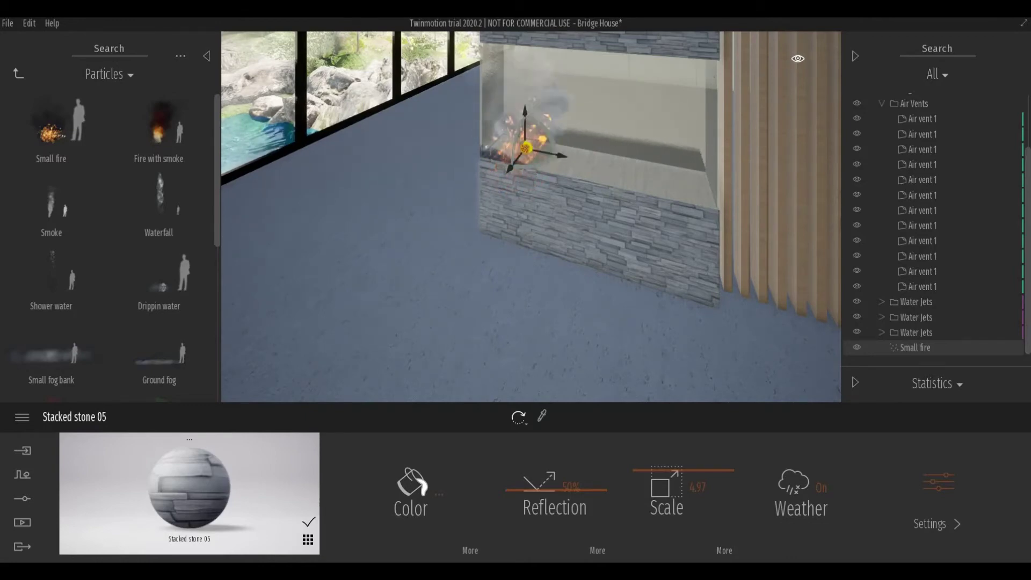
right_drag(502, 253, 485, 205)
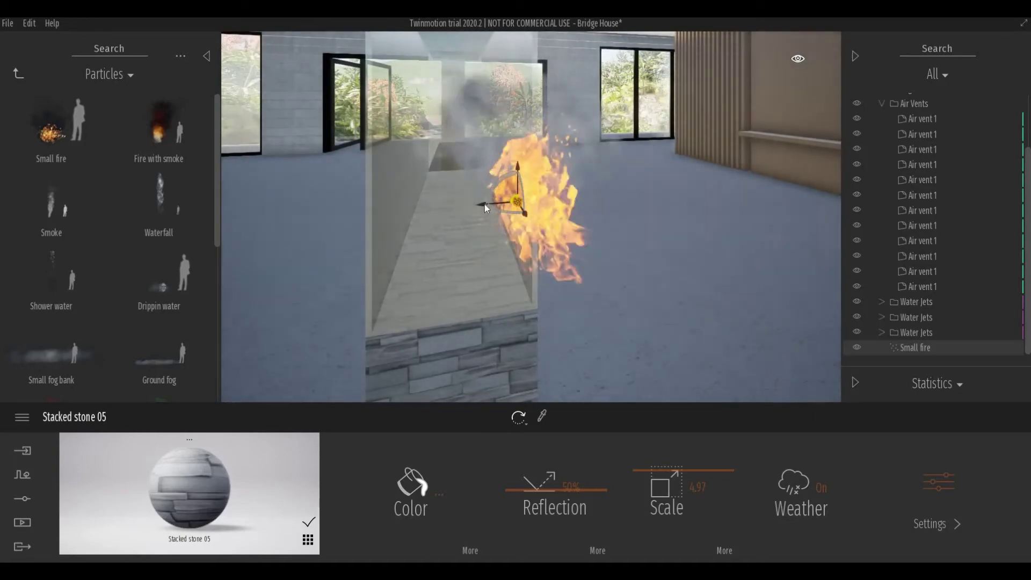
drag(485, 207, 425, 209)
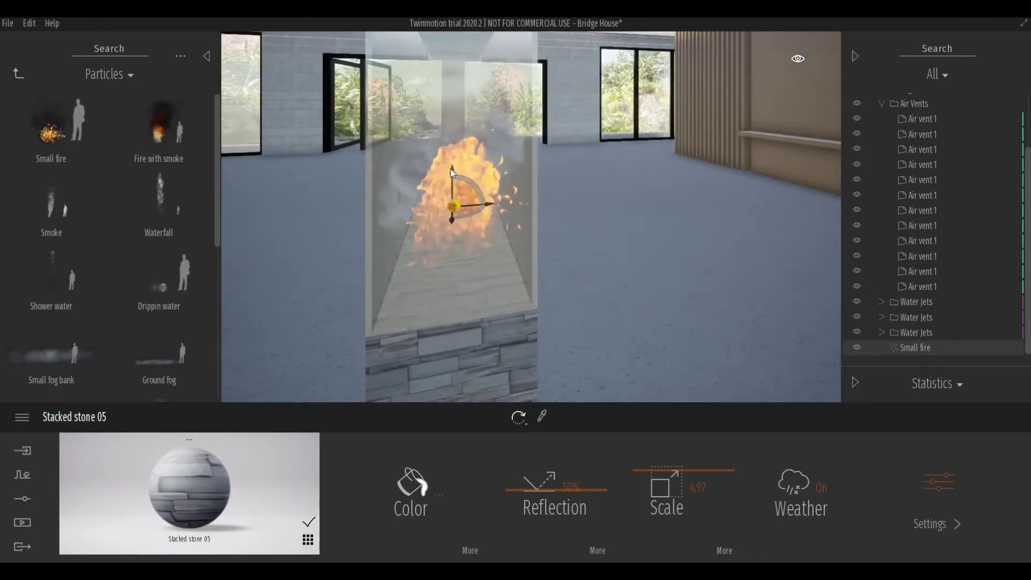
right_drag(488, 261, 453, 174)
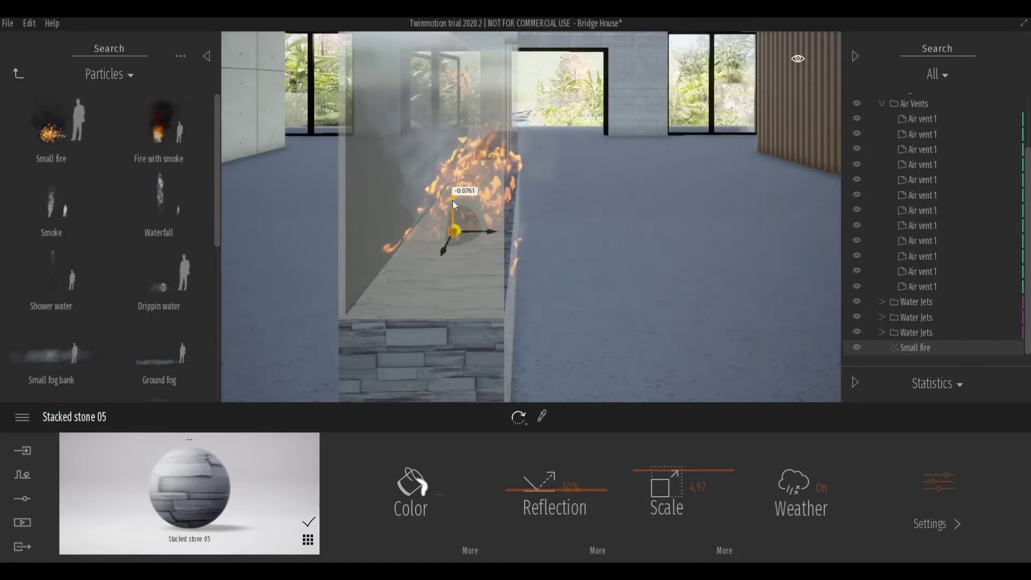
drag(452, 204, 453, 256)
right_drag(453, 257, 404, 239)
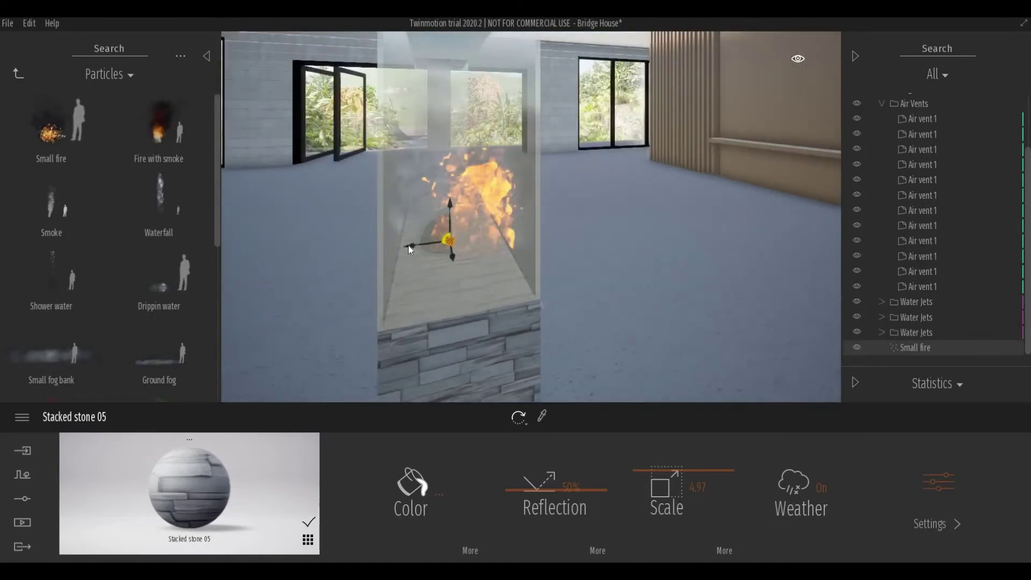
drag(408, 246, 428, 256)
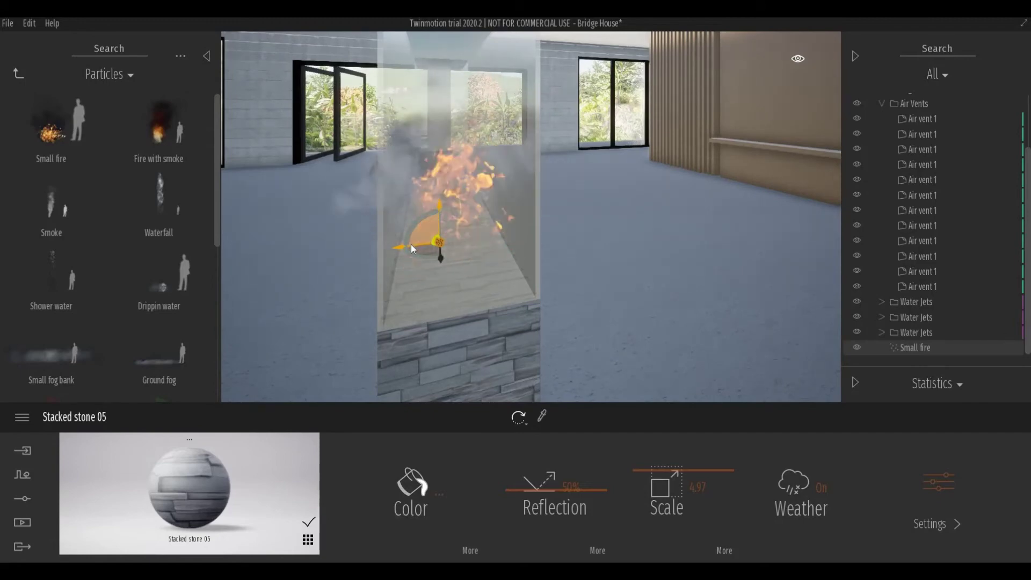
- Slide the fire along the fireplace interior, cancelling the copy to keep a single fire
right_drag(524, 301, 521, 306)
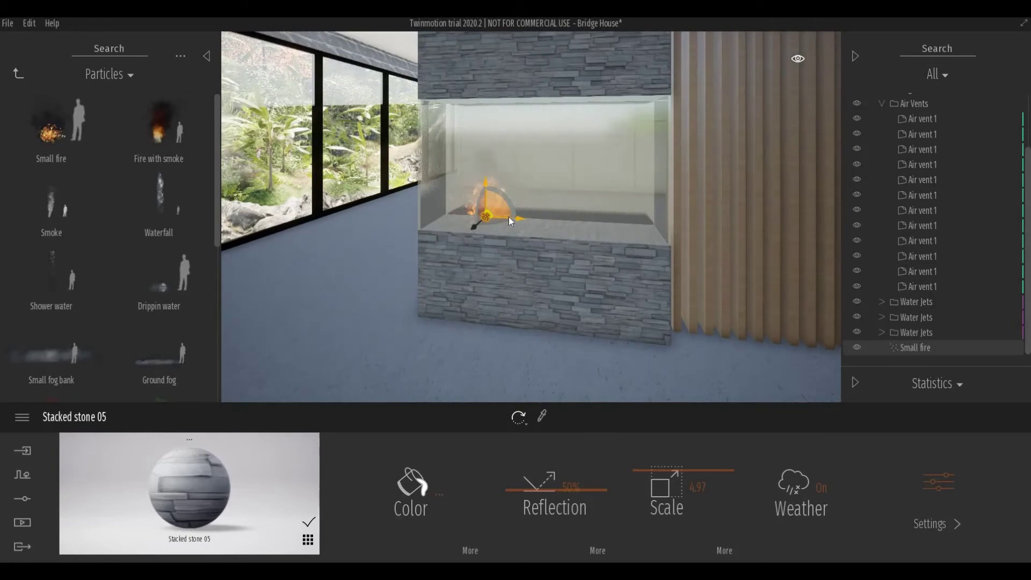
right_drag(504, 234, 466, 260)
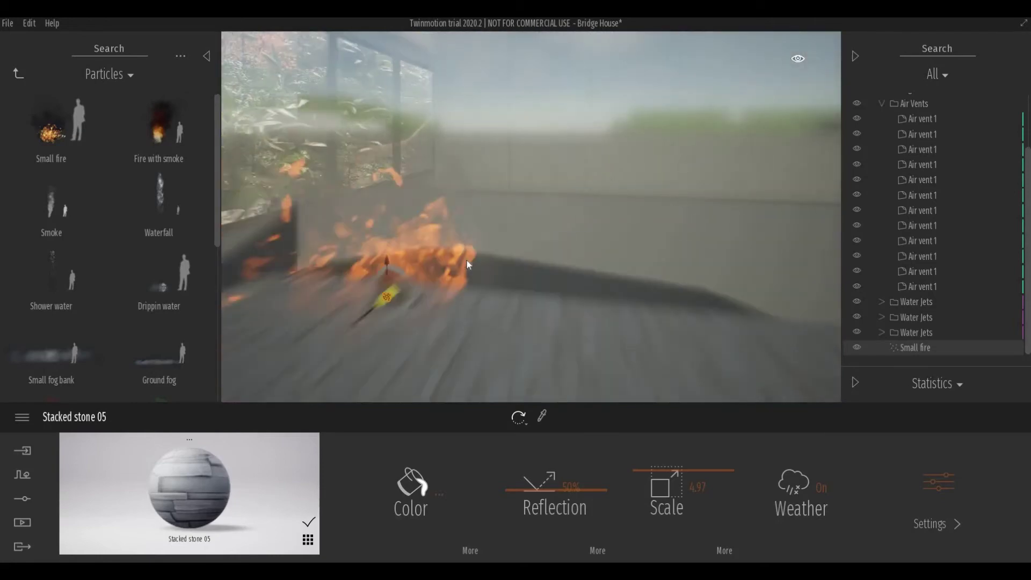
drag(463, 266, 504, 275)
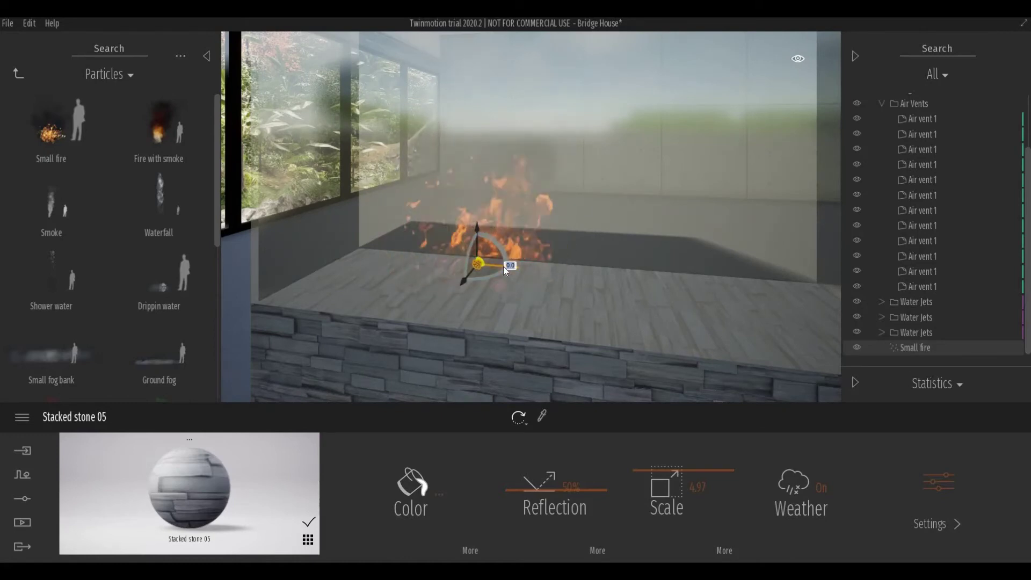
mouse_move(504, 266)
mouse_down()
mouse_move(408, 259)
mouse_move(422, 266)
mouse_up()
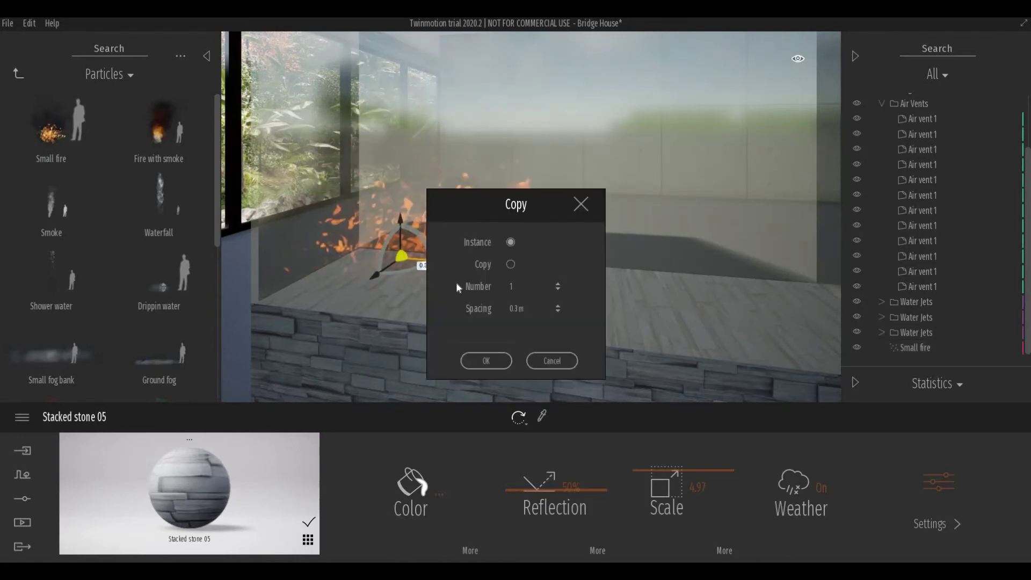
key(Escape)
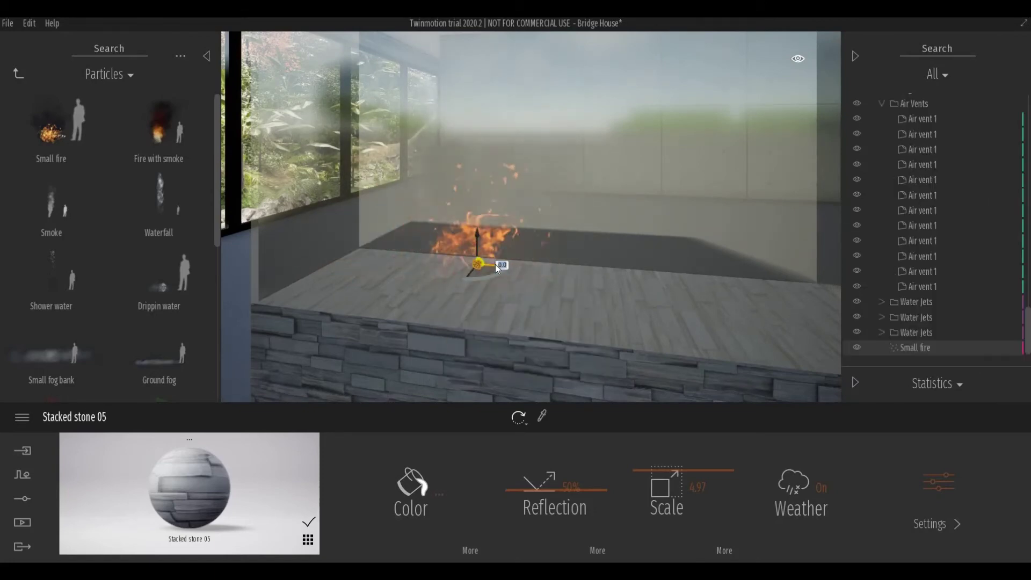
- Duplicate the Small fire into a row of copies along the fireplace
scroll(502, 260, down, 5)
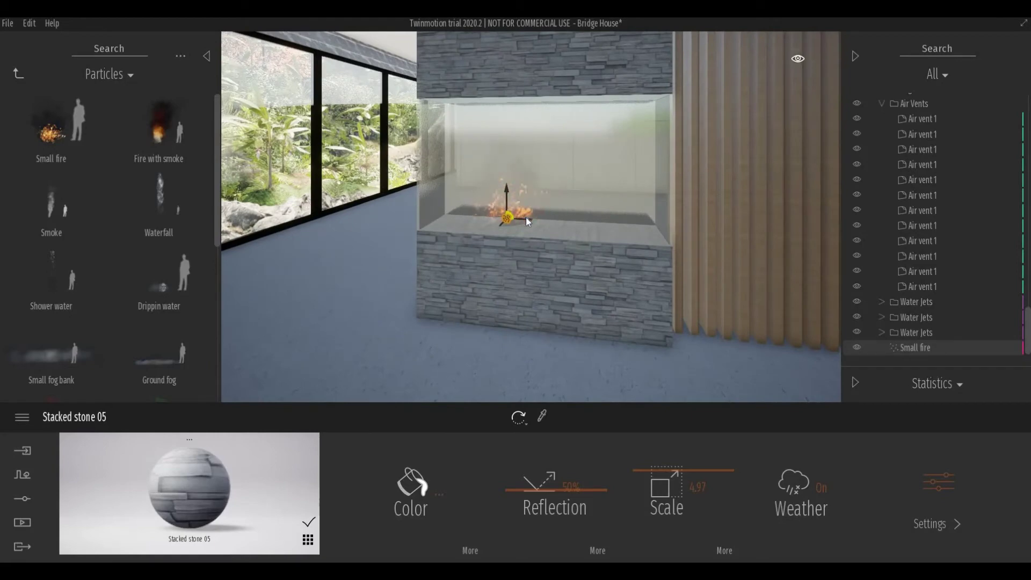
drag(526, 218, 499, 216)
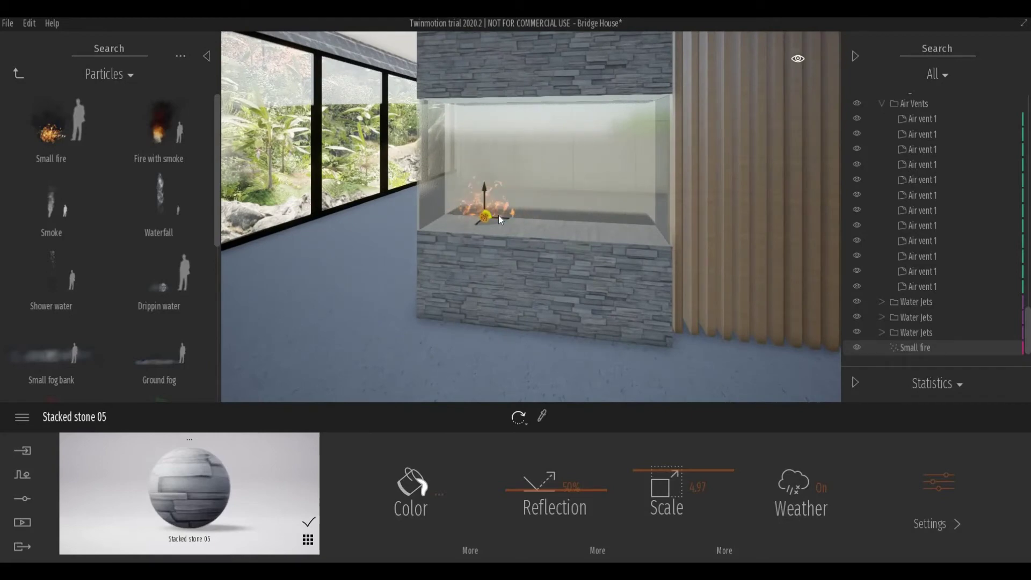
alt+drag(501, 217, 529, 222)
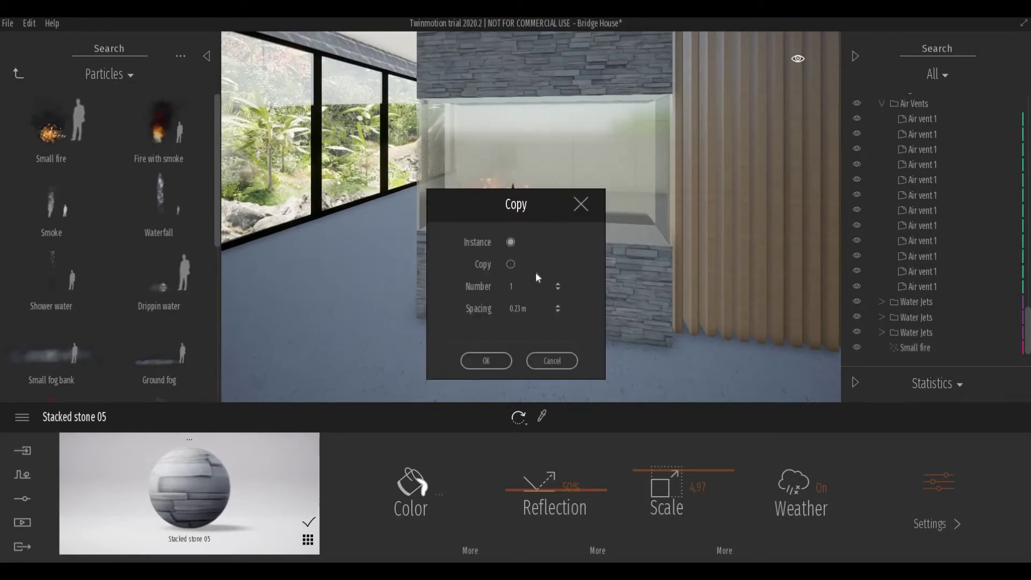
click(499, 367)
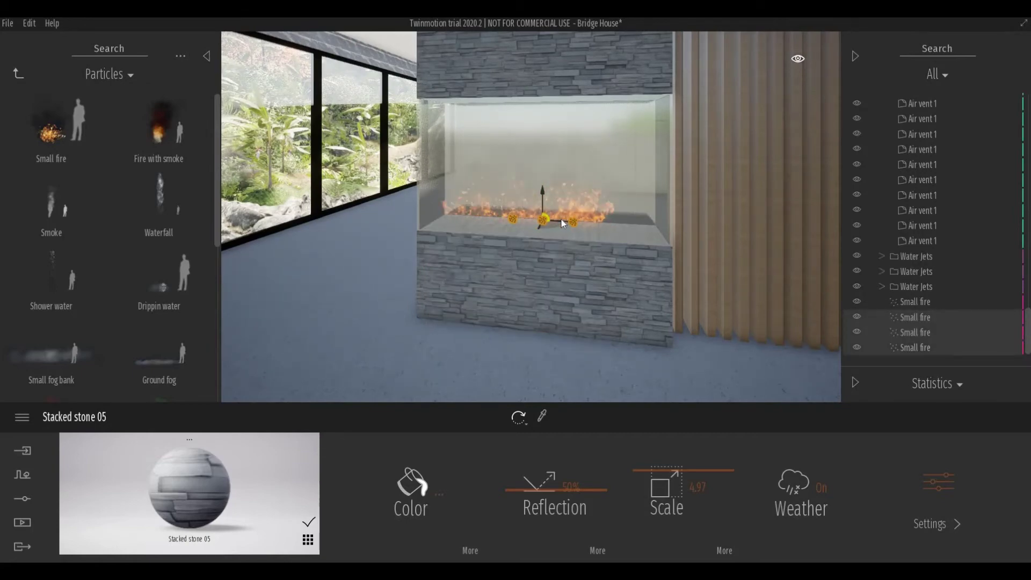
scroll(560, 218, up, 5)
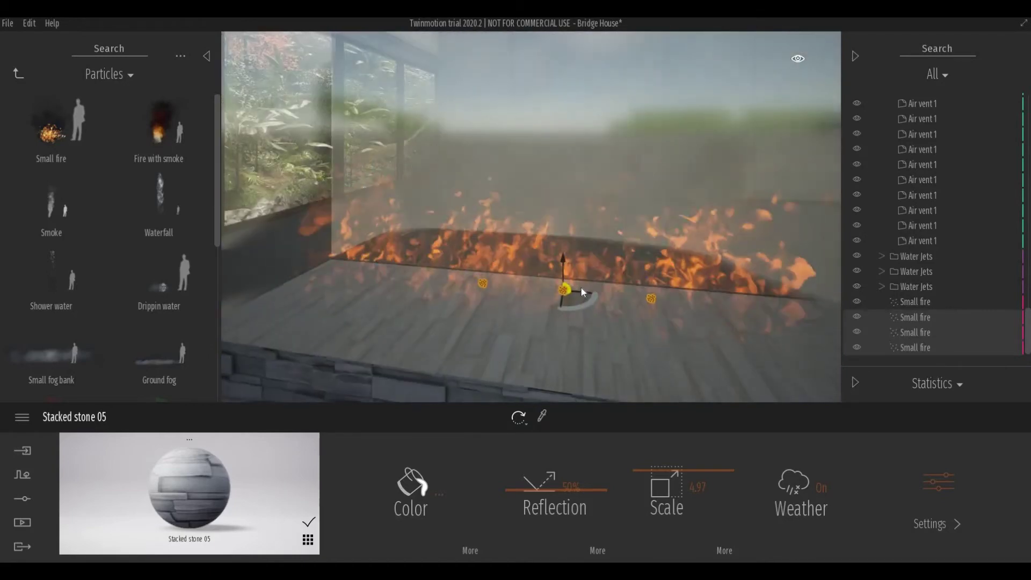
scroll(575, 290, down, 3)
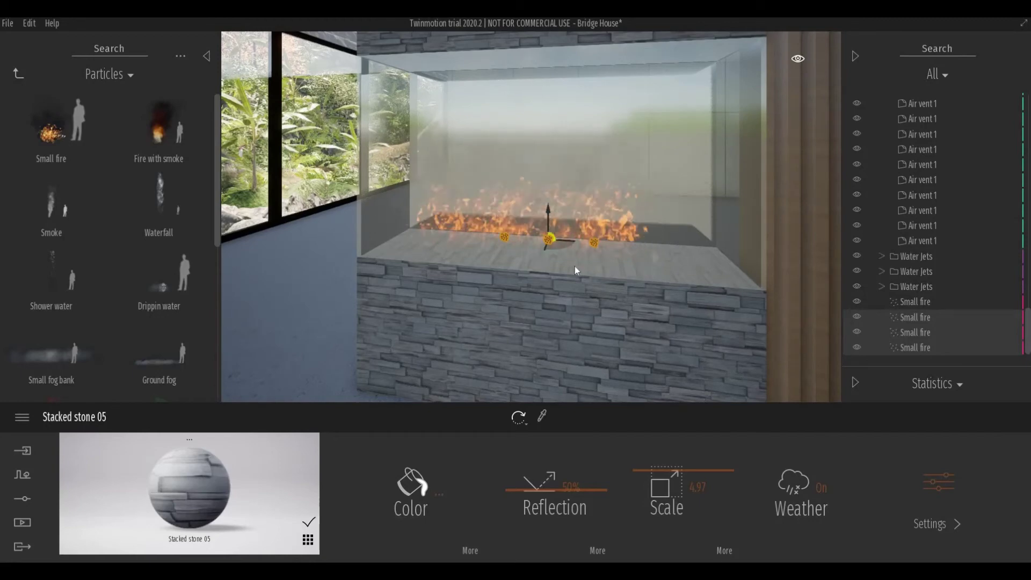
scroll(574, 266, up, 5)
scroll(585, 282, down, 3)
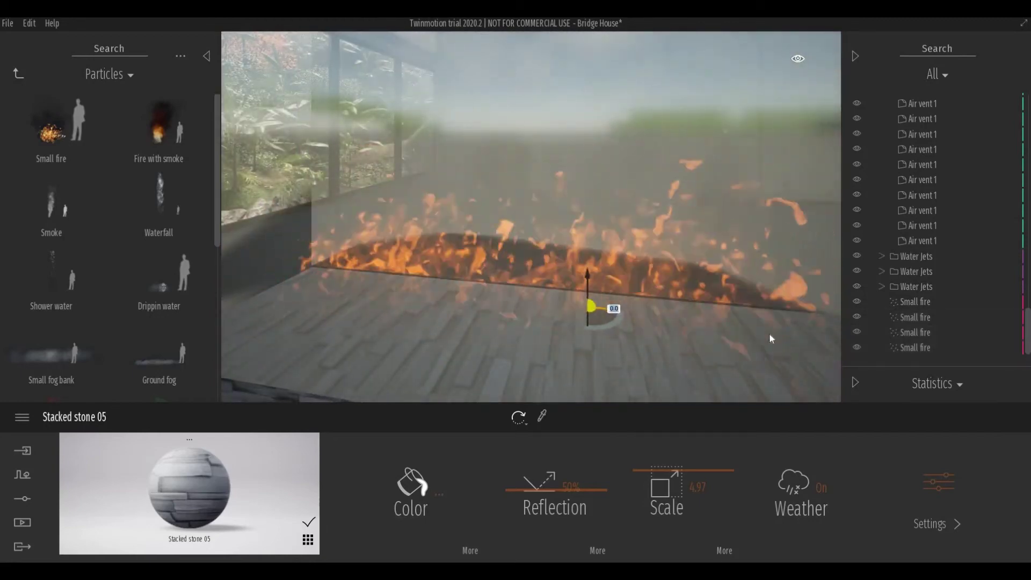
ctrl+drag(588, 308, 770, 333)
click(488, 363)
- Delete the last Small fire copy, leaving seven fires along the fireplace
scroll(492, 322, down, 5)
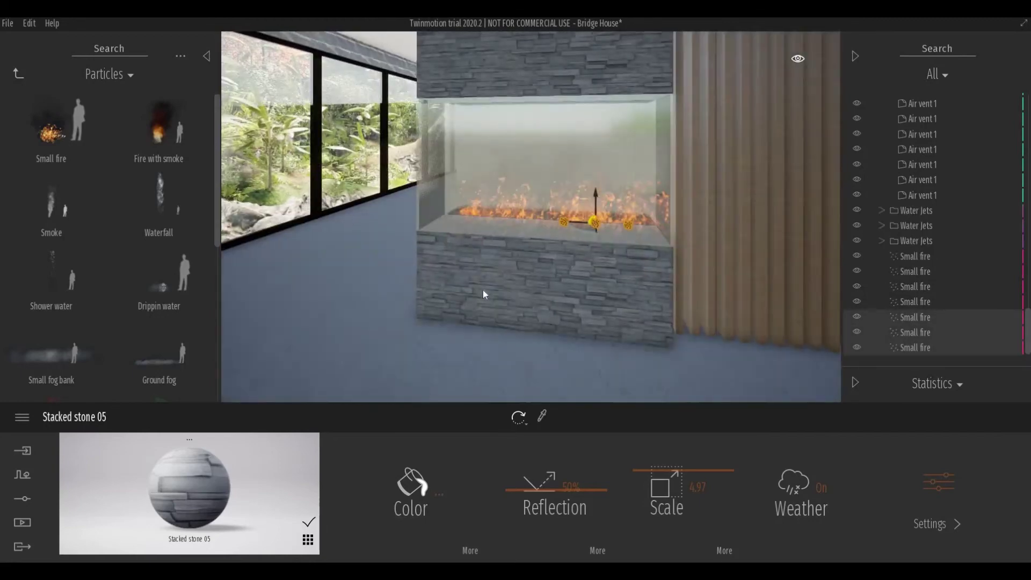
scroll(537, 253, down, 2)
scroll(610, 230, up, 5)
scroll(591, 239, up, 2)
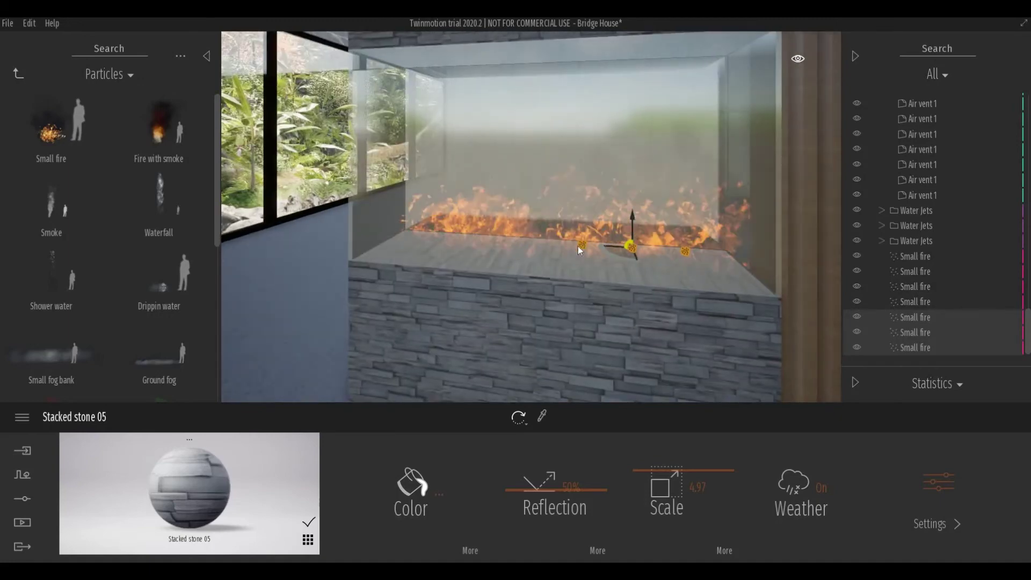
scroll(578, 246, down, 5)
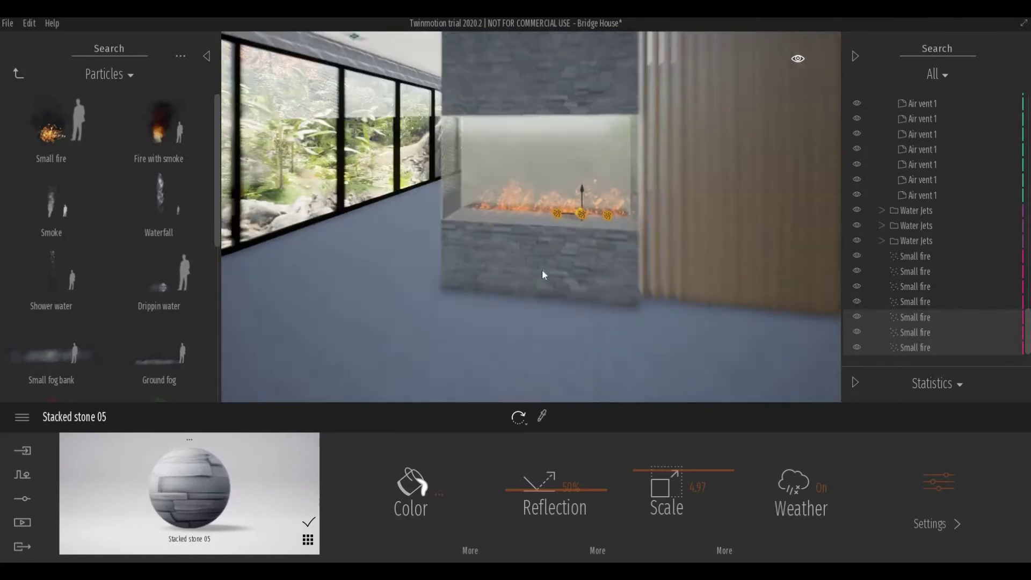
right_drag(542, 269, 672, 271)
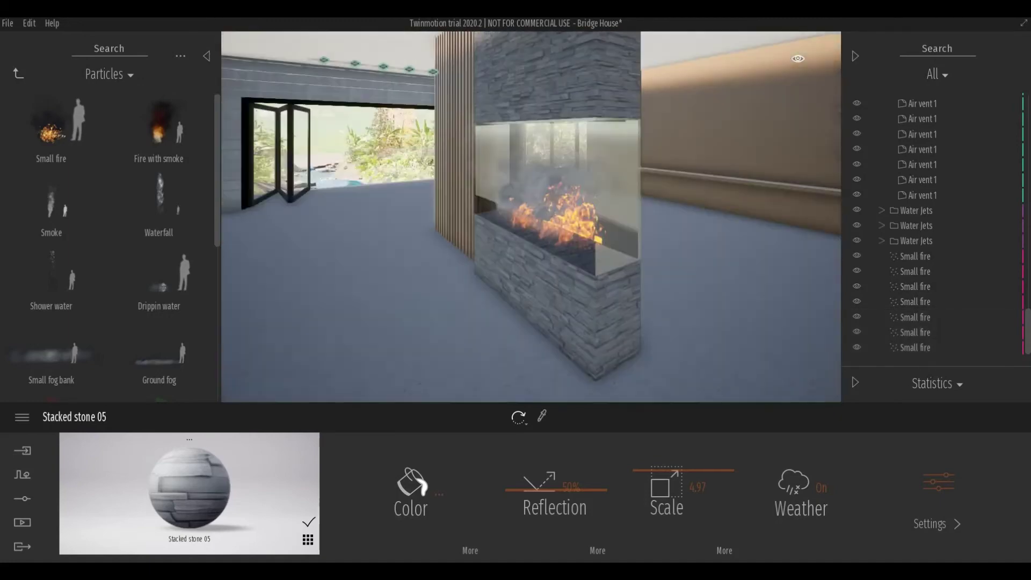
mouse_move(543, 269)
right_down()
mouse_move(562, 266)
mouse_move(680, 156)
right_up()
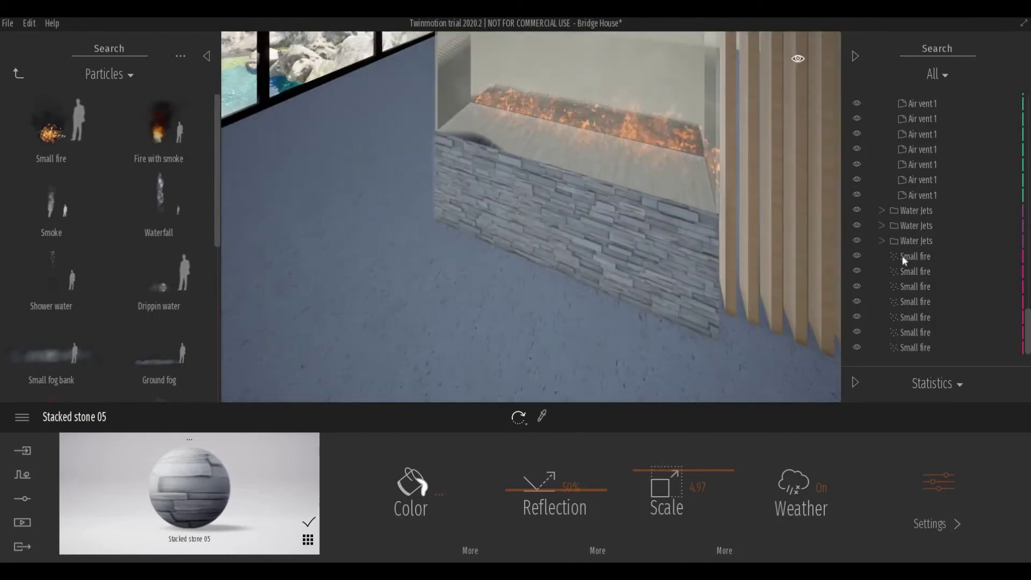
click(914, 347)
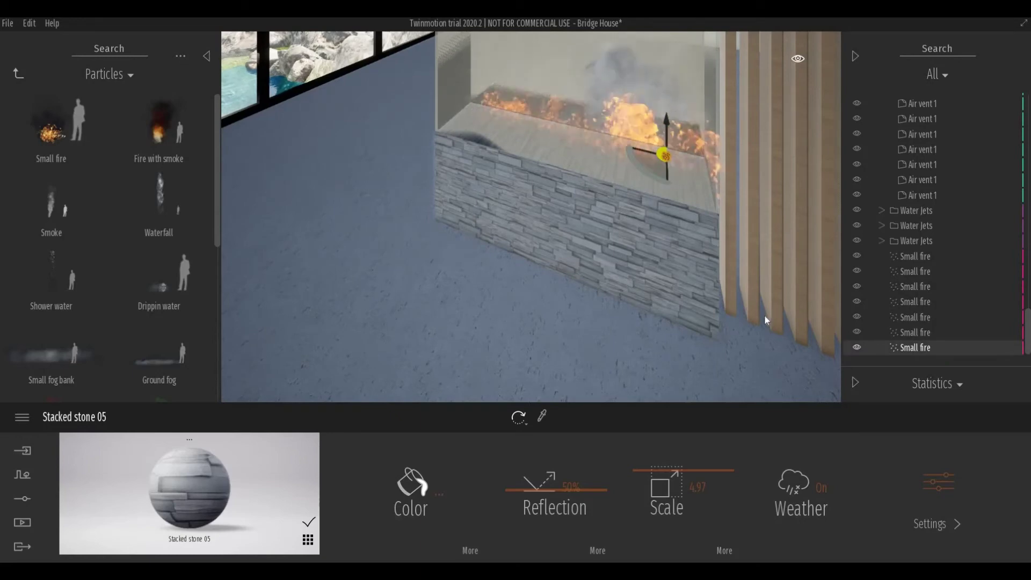
key(Delete)
click(16, 73)
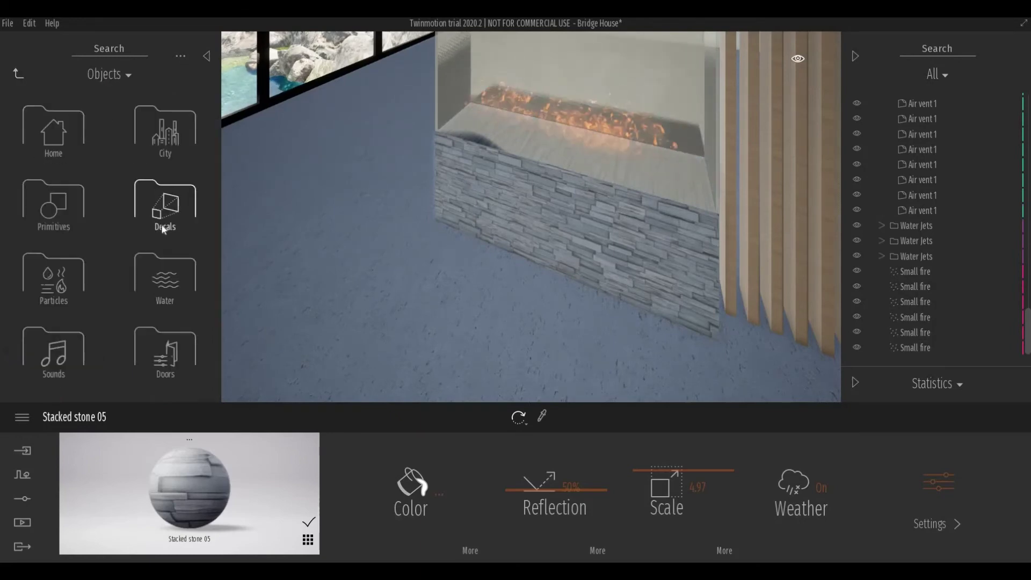
- Place a Sewer decal from the Decals library onto the fireplace top
click(166, 242)
scroll(156, 299, down, 2)
scroll(156, 299, down, 3)
scroll(156, 299, down, 3)
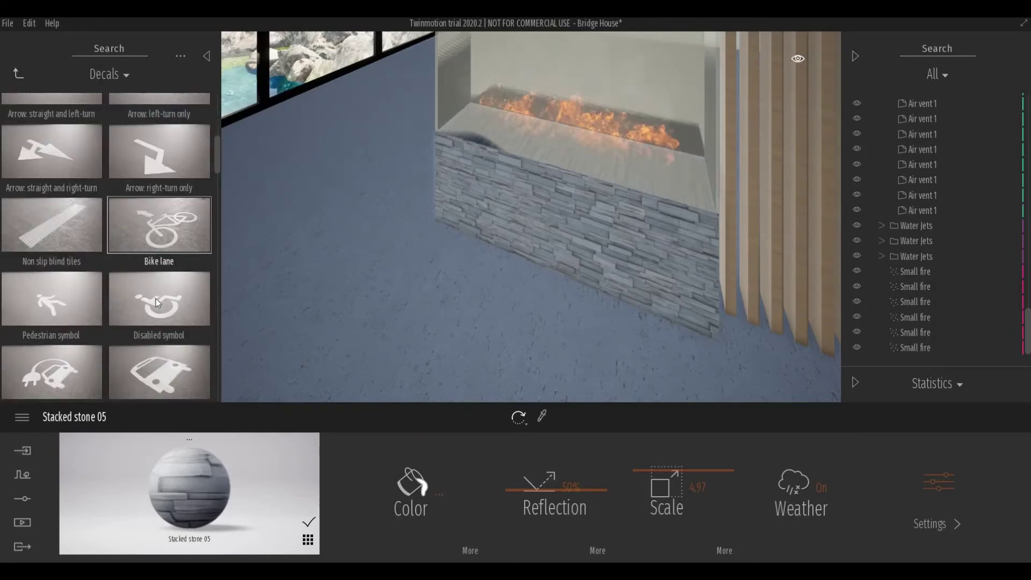
scroll(156, 299, down, 3)
scroll(155, 299, down, 3)
scroll(156, 299, down, 3)
scroll(156, 298, down, 3)
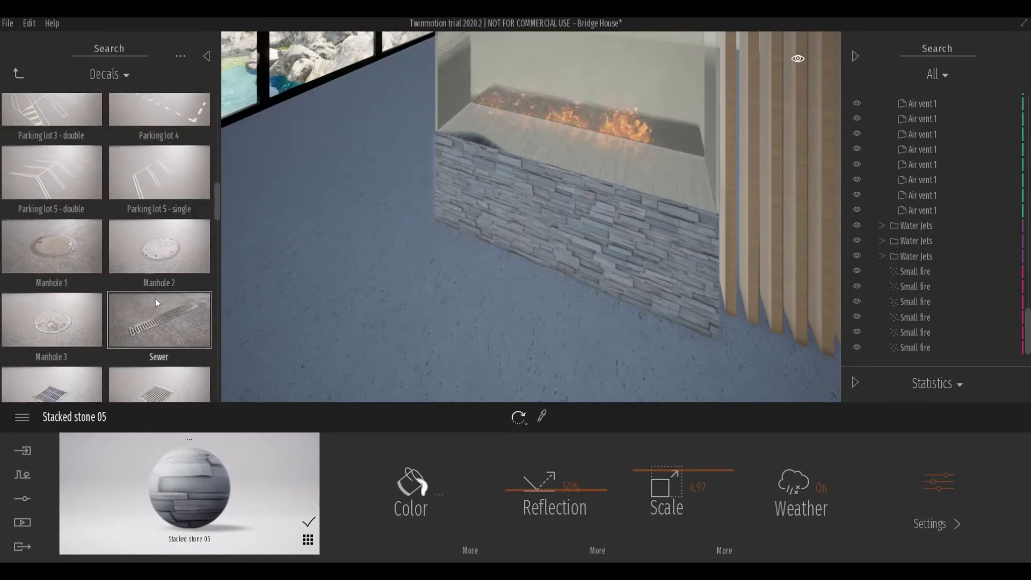
drag(161, 257, 253, 258)
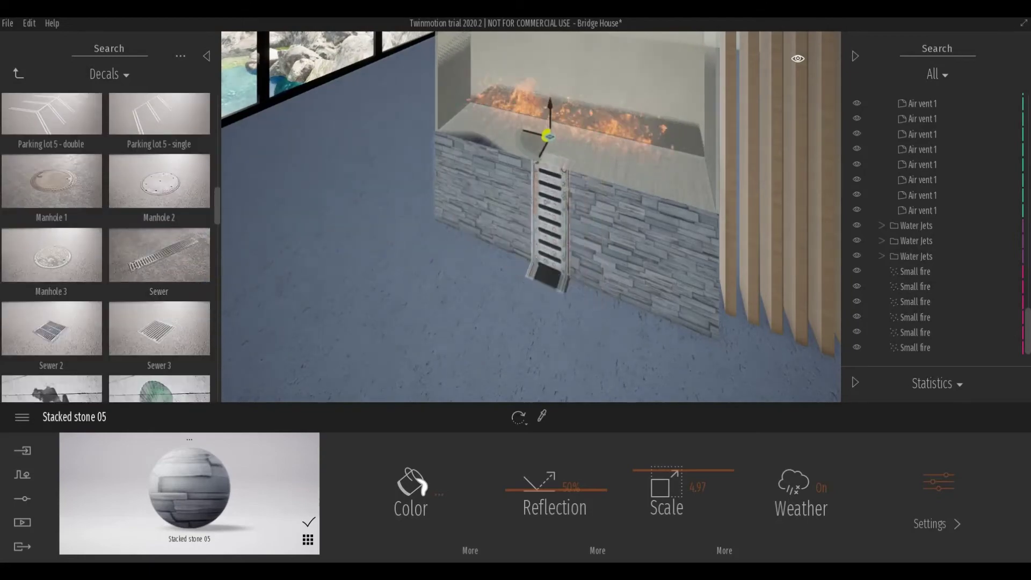
scroll(627, 177, up, 5)
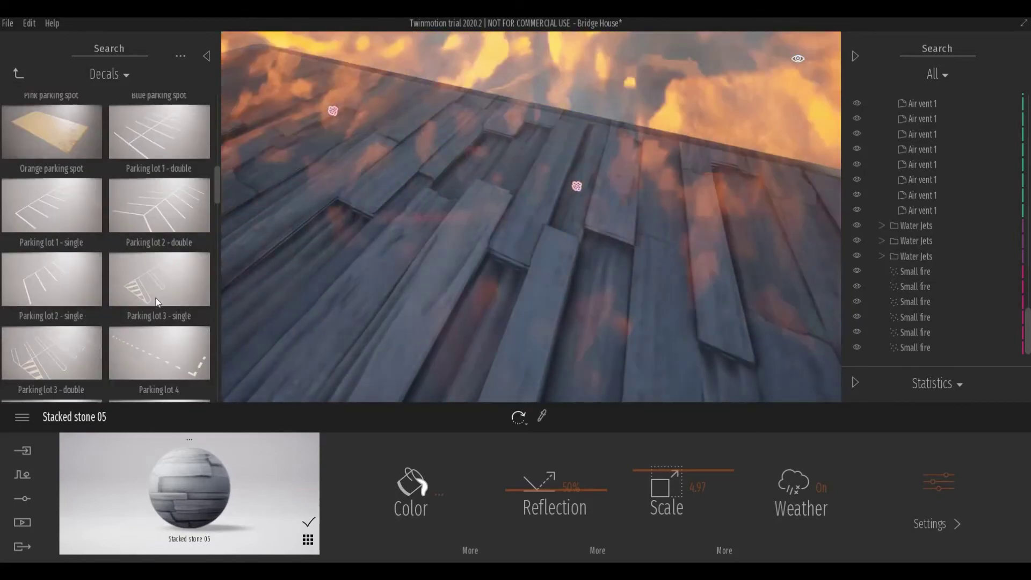
scroll(157, 307, down, 2)
scroll(165, 325, down, 2)
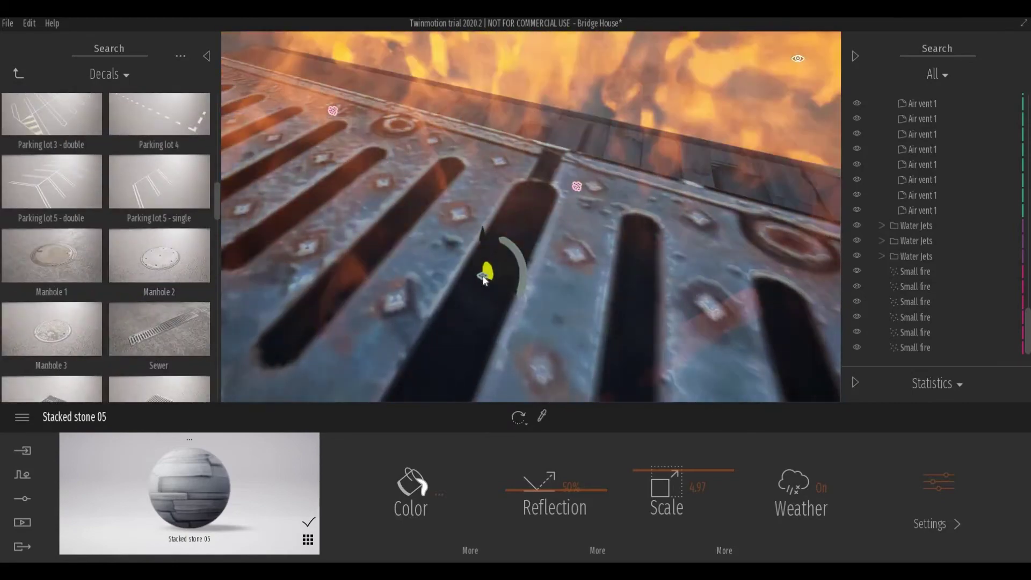
drag(166, 325, 482, 276)
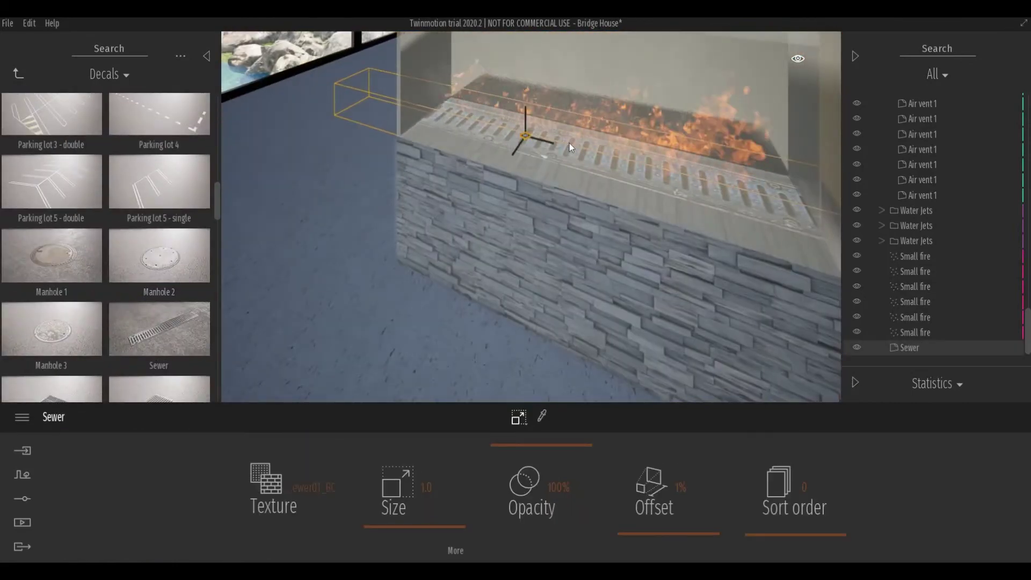
- Resize and rotate the Sewer decal to line up with the fireplace
key(space)
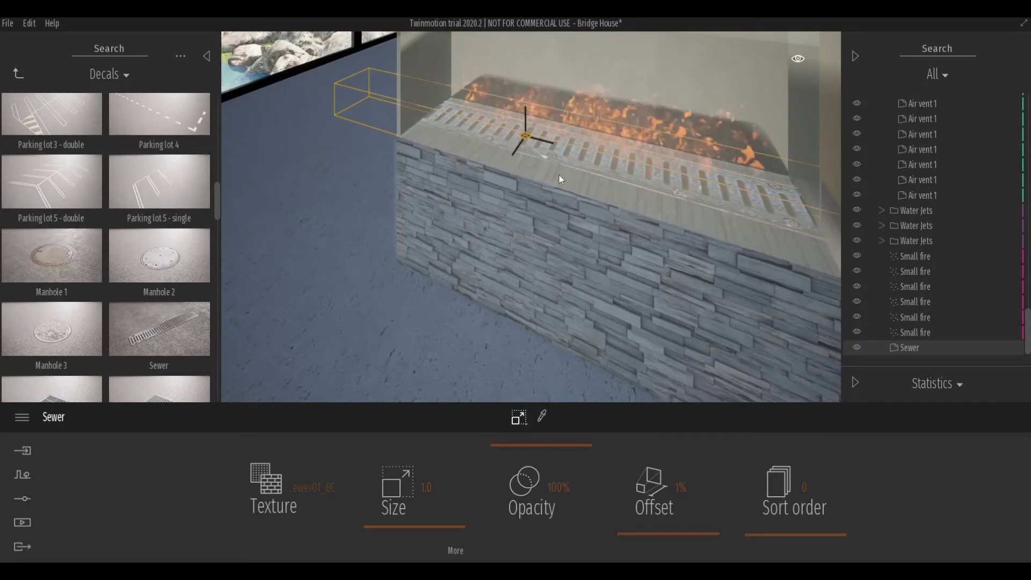
key(f)
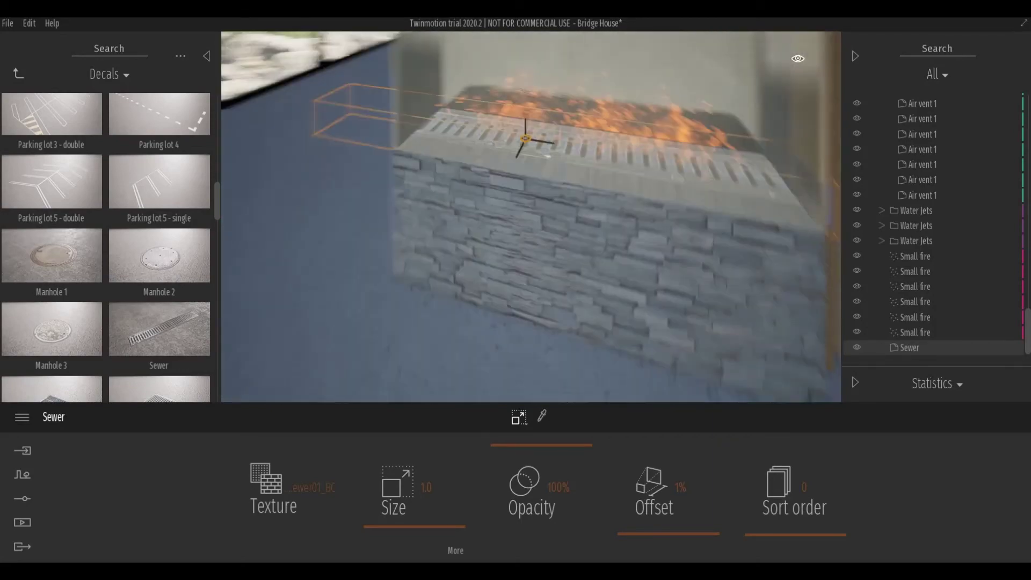
scroll(496, 238, down, 5)
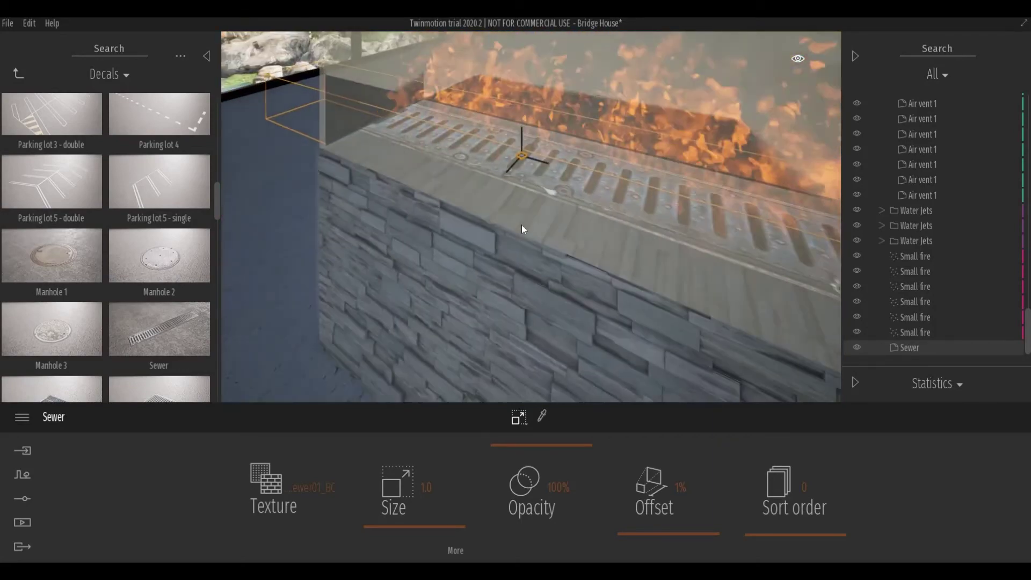
scroll(521, 224, up, 5)
right_drag(451, 223, 413, 317)
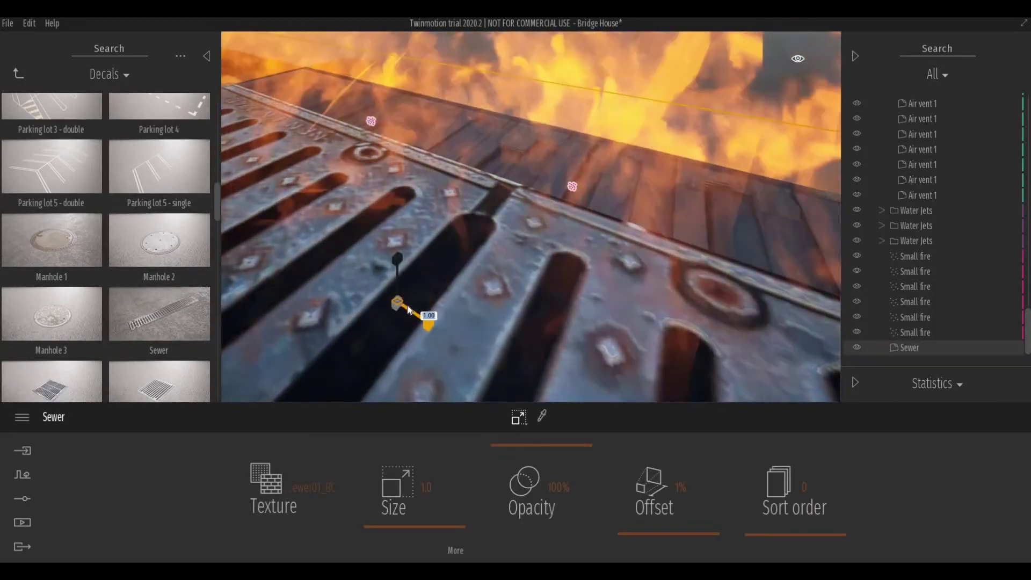
mouse_move(428, 323)
mouse_down()
mouse_move(280, 236)
mouse_move(302, 257)
mouse_up()
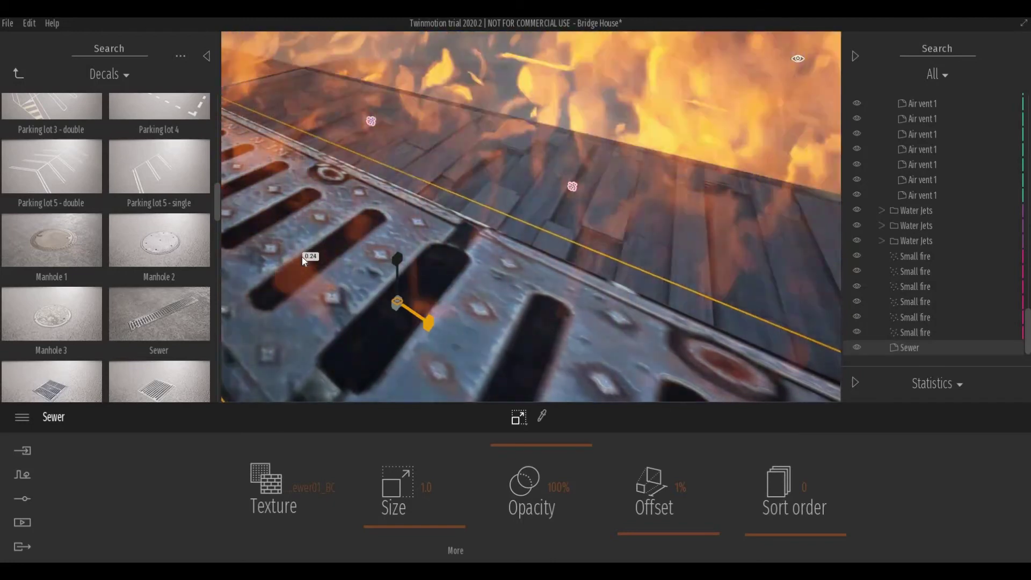
scroll(342, 264, down, 5)
mouse_move(545, 156)
mouse_down()
mouse_move(481, 134)
mouse_move(521, 168)
mouse_up()
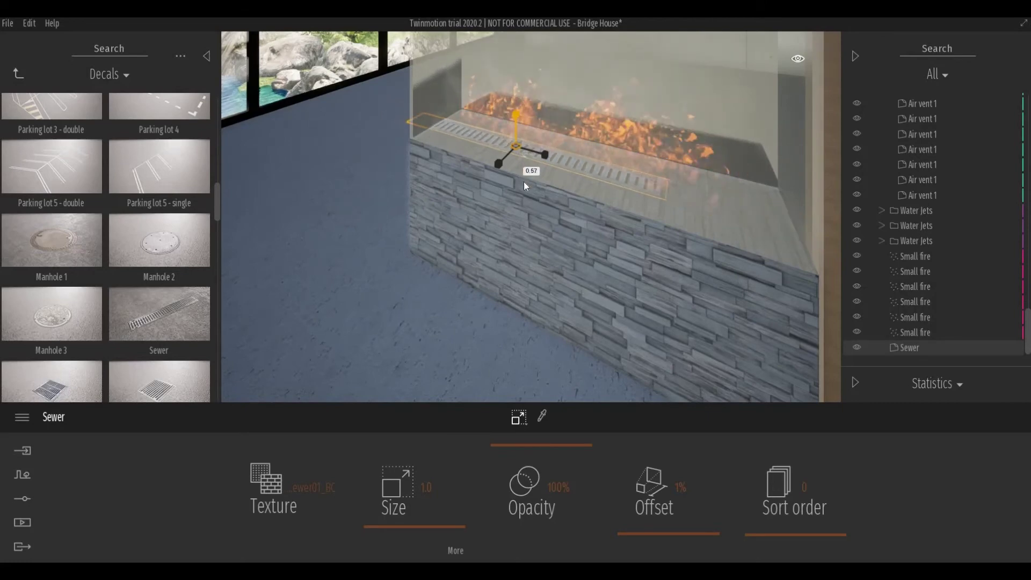
mouse_move(522, 165)
mouse_down()
mouse_move(529, 155)
mouse_move(608, 179)
mouse_up()
key(space)
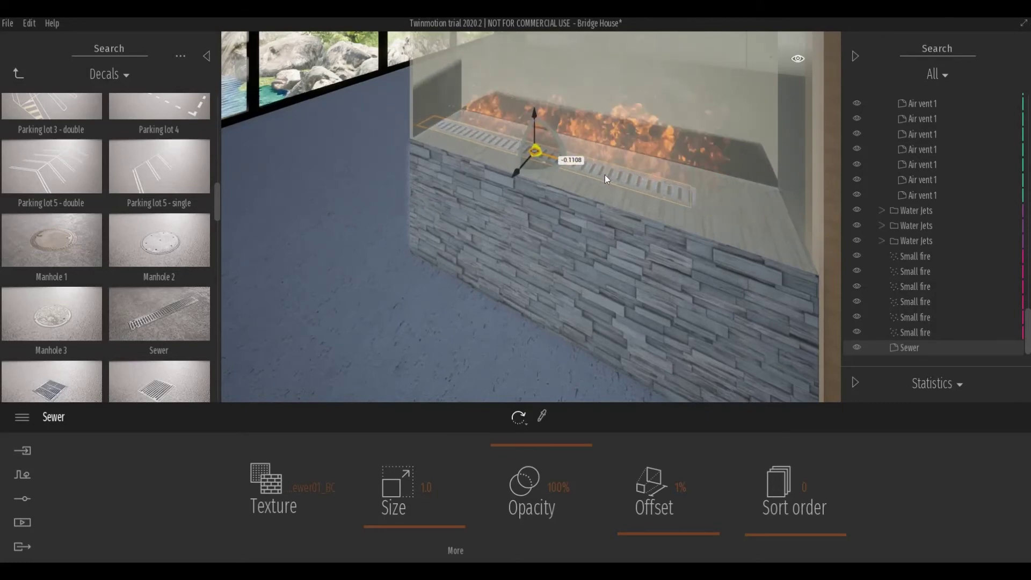
- Pick the wood wall's Olive 02 G material and change its scale from 6.71 to 6.00
click(600, 225)
scroll(478, 229, down, 5)
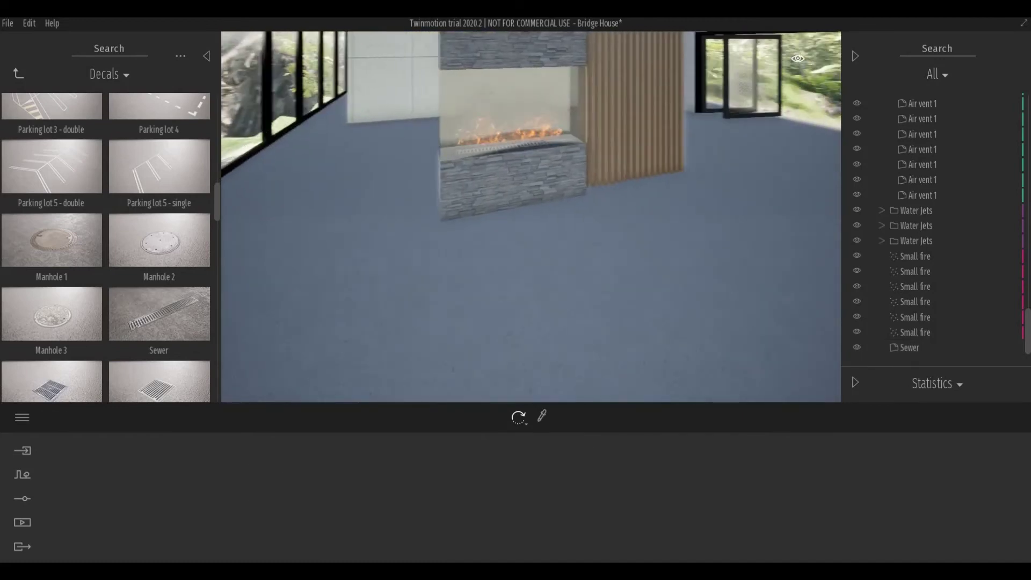
mouse_move(376, 250)
mouse_down()
mouse_move(497, 247)
mouse_move(420, 278)
mouse_move(438, 281)
mouse_move(346, 280)
mouse_move(491, 377)
mouse_up()
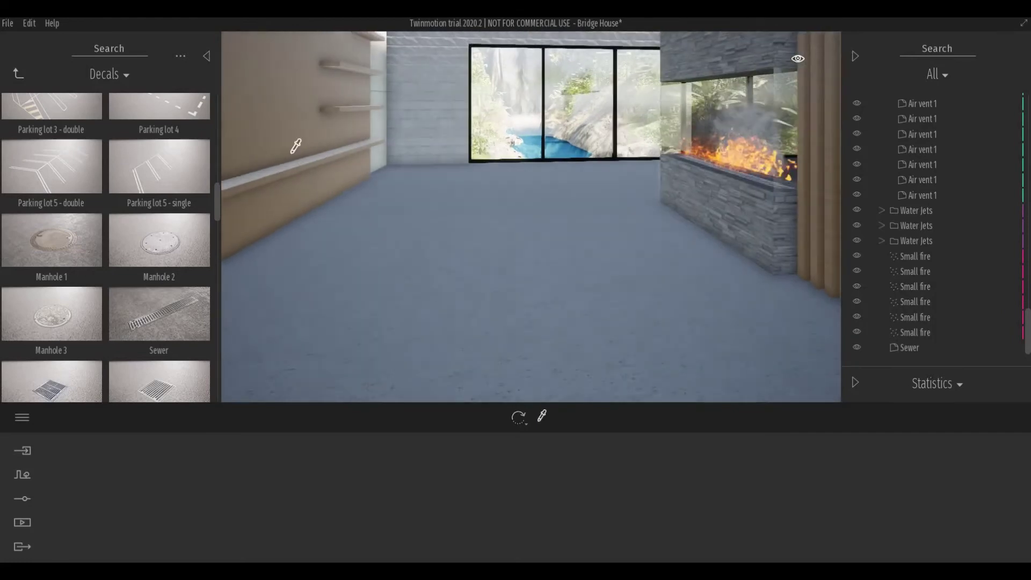
click(295, 143)
drag(663, 462, 671, 460)
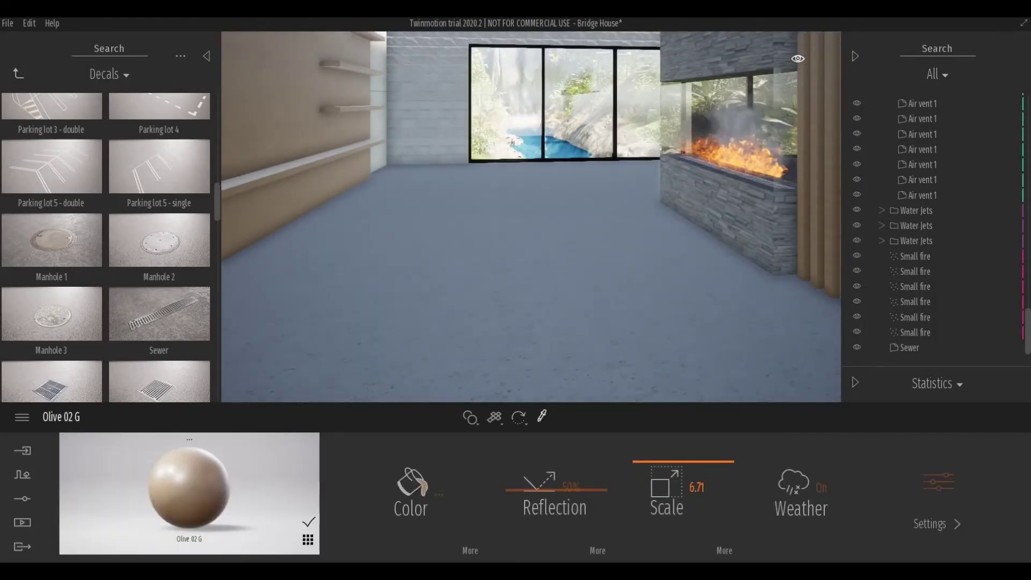
drag(419, 188, 382, 193)
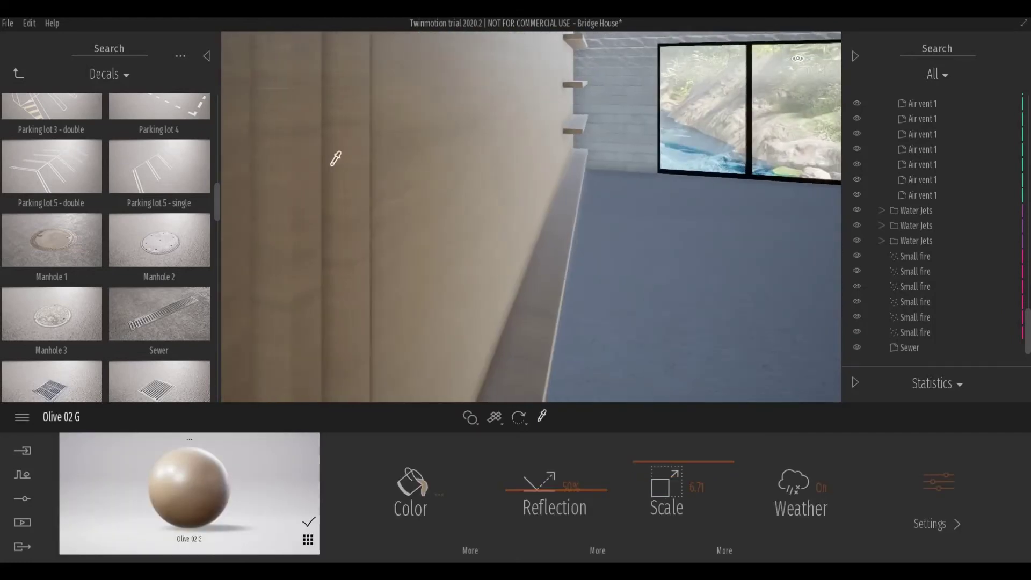
drag(334, 157, 323, 172)
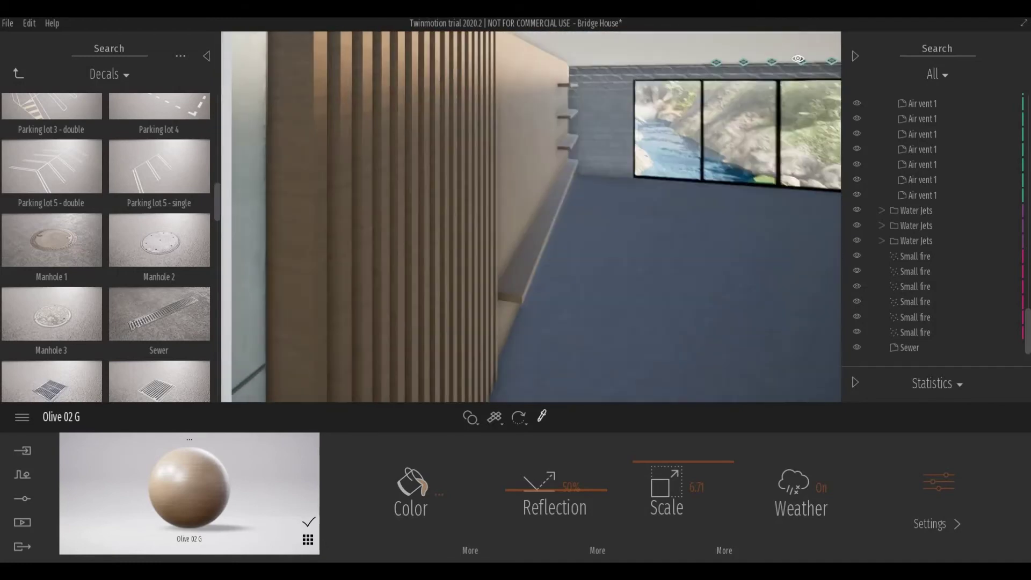
drag(468, 211, 494, 205)
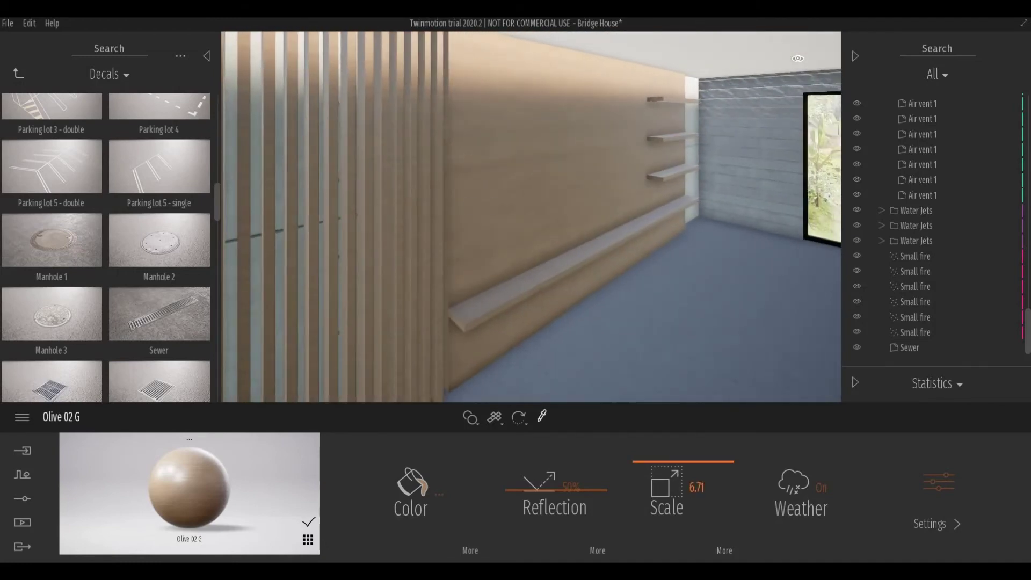
- Place Wall tv 01 from Home > Living room > Electronic appliances onto the wood wall
click(18, 73)
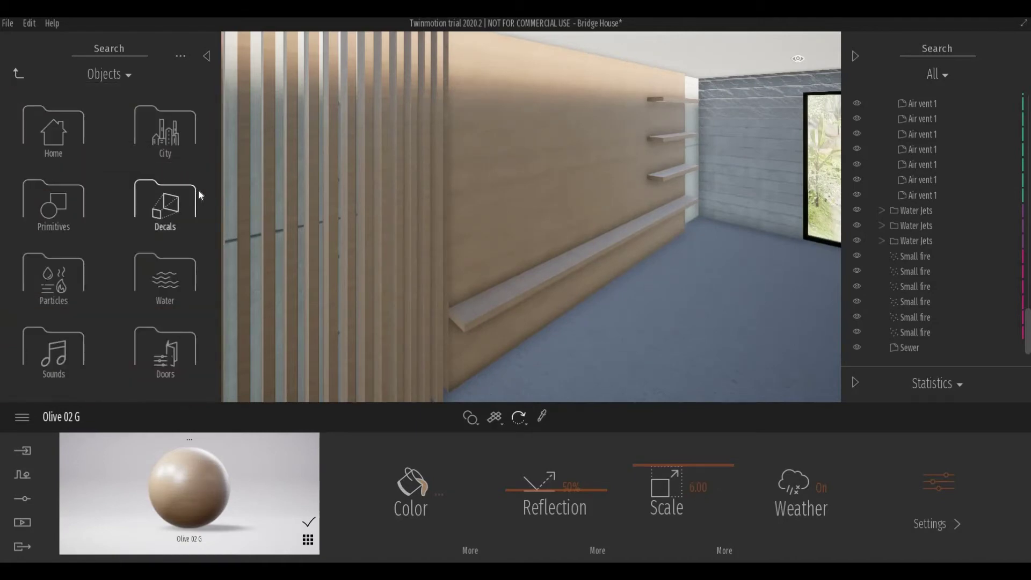
click(60, 154)
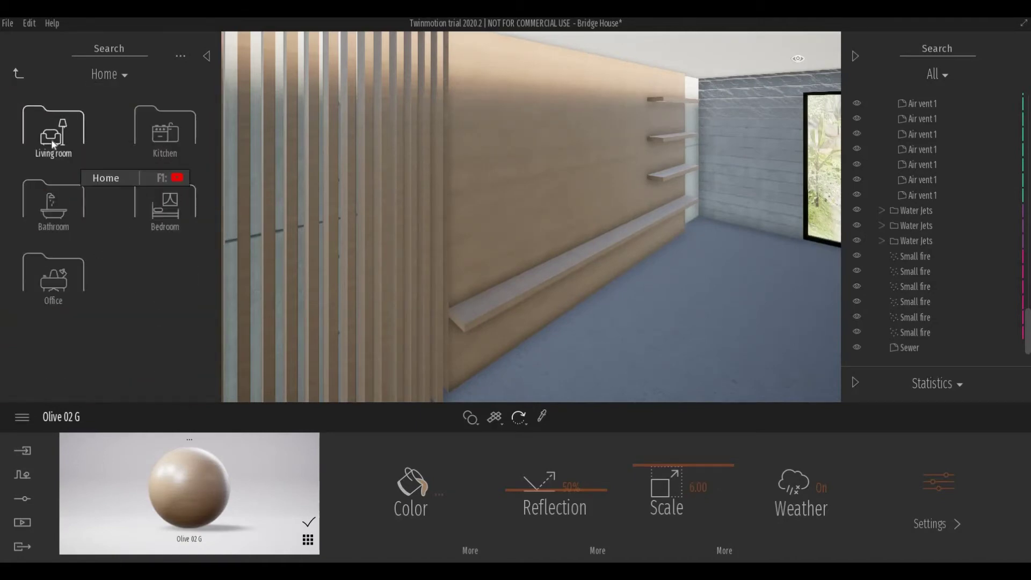
click(157, 140)
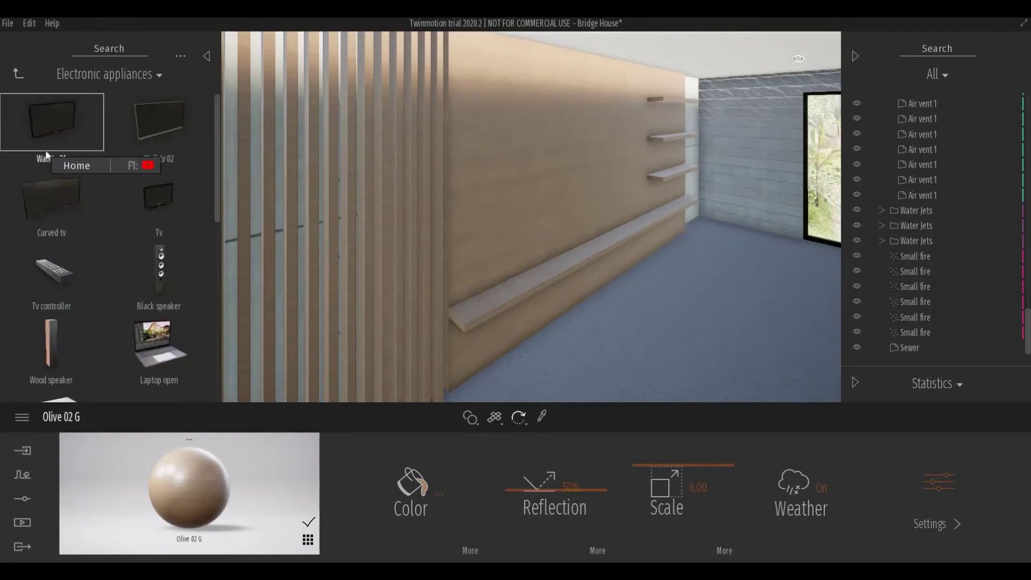
mouse_move(51, 122)
mouse_down()
mouse_move(483, 192)
mouse_move(559, 174)
mouse_move(553, 94)
mouse_up()
- Enlarge the wall TV wider and taller, then view the TV wall head-on
key(space)
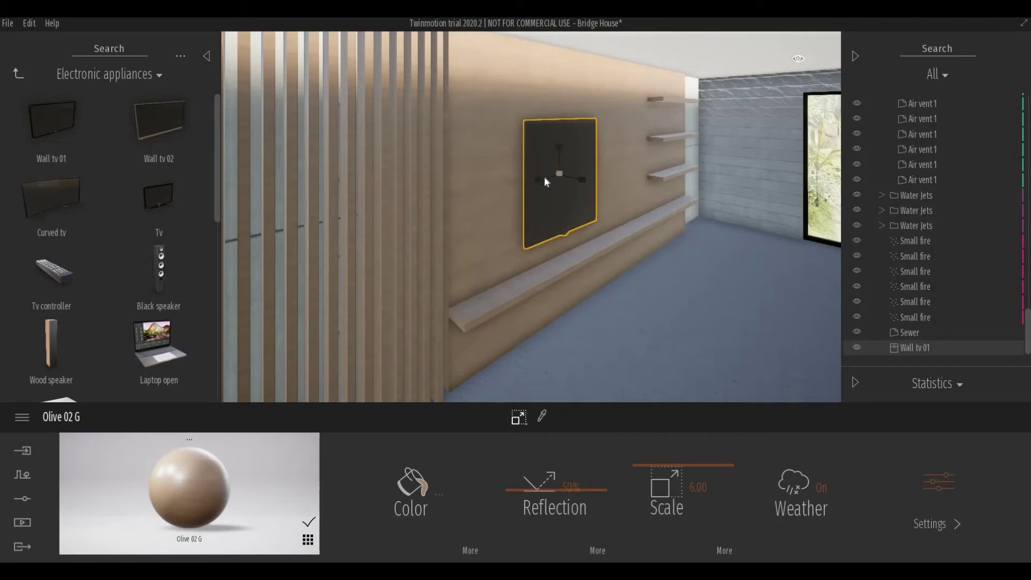
mouse_move(546, 183)
mouse_down()
mouse_move(470, 219)
mouse_move(482, 223)
mouse_up()
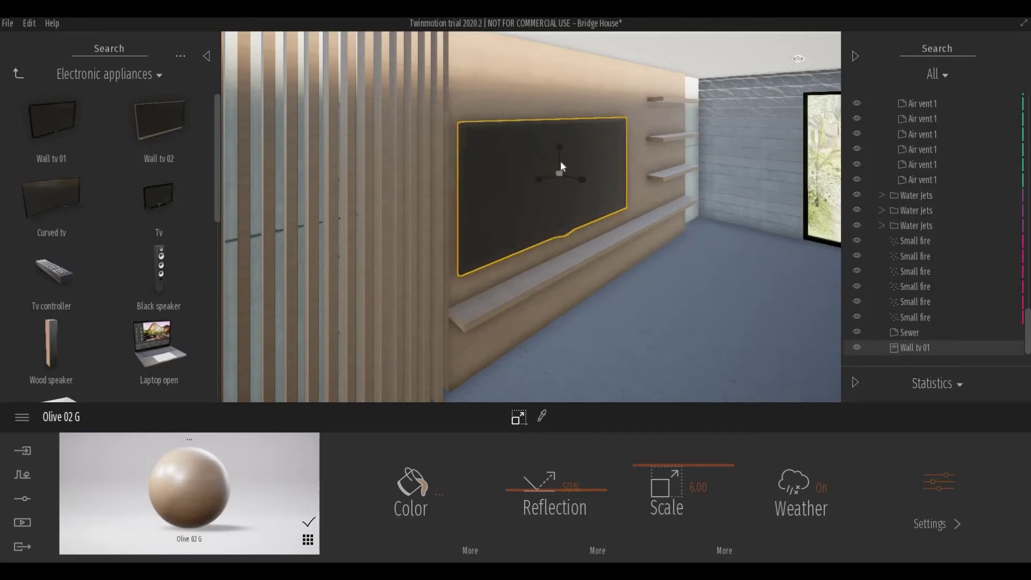
drag(563, 158, 561, 142)
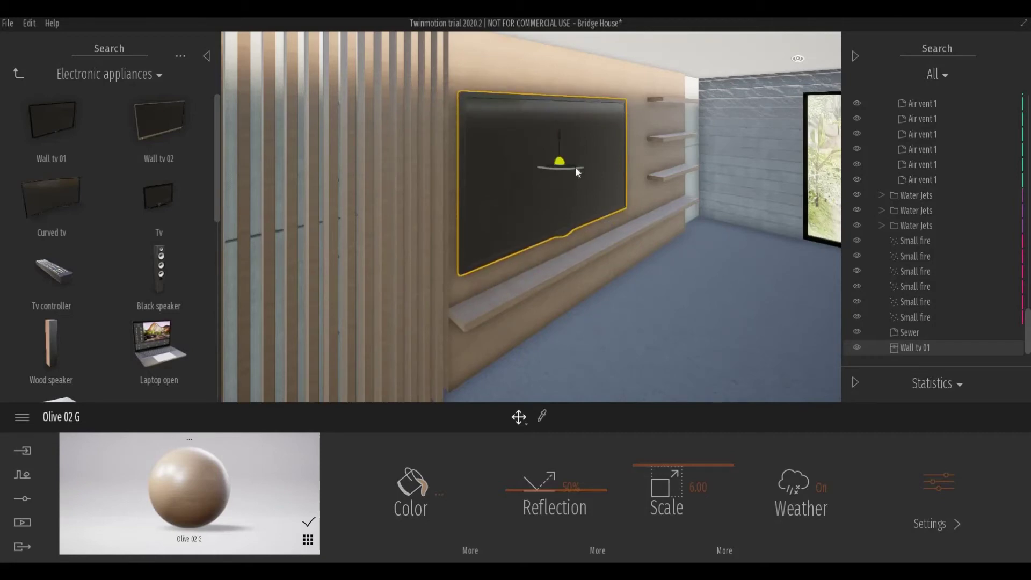
middle_drag(551, 210, 479, 144)
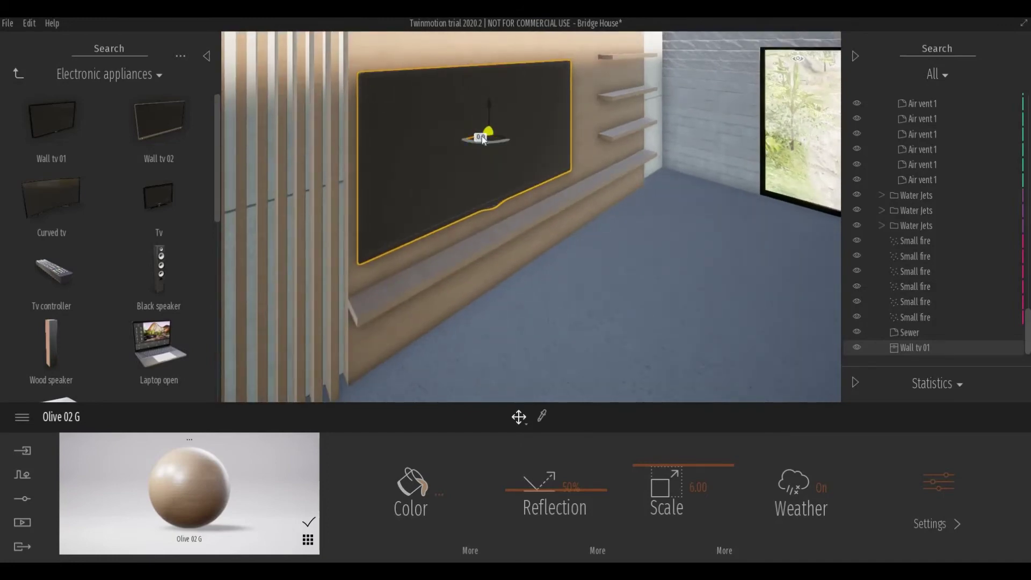
double_click(515, 235)
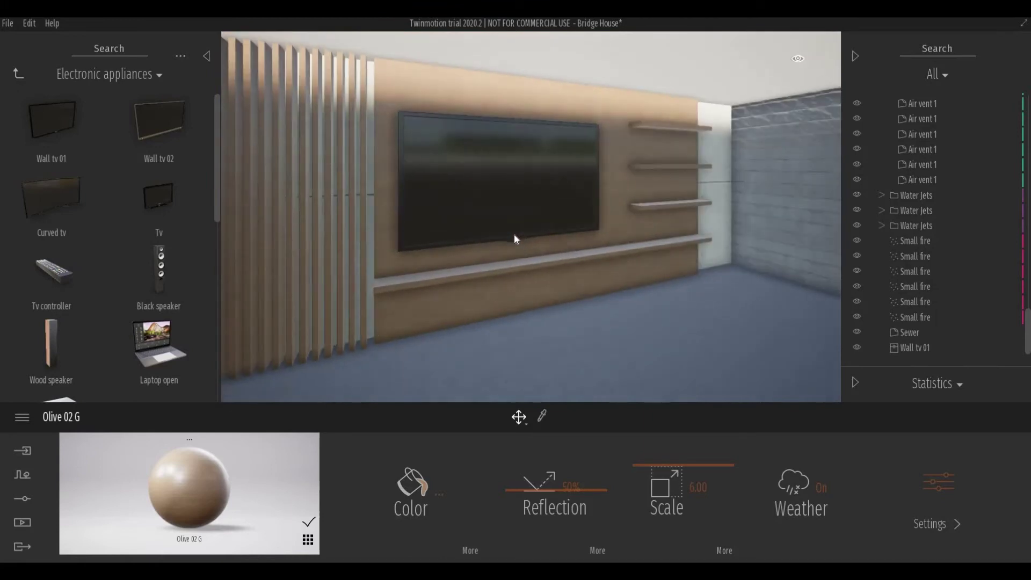
scroll(547, 249, up, 2)
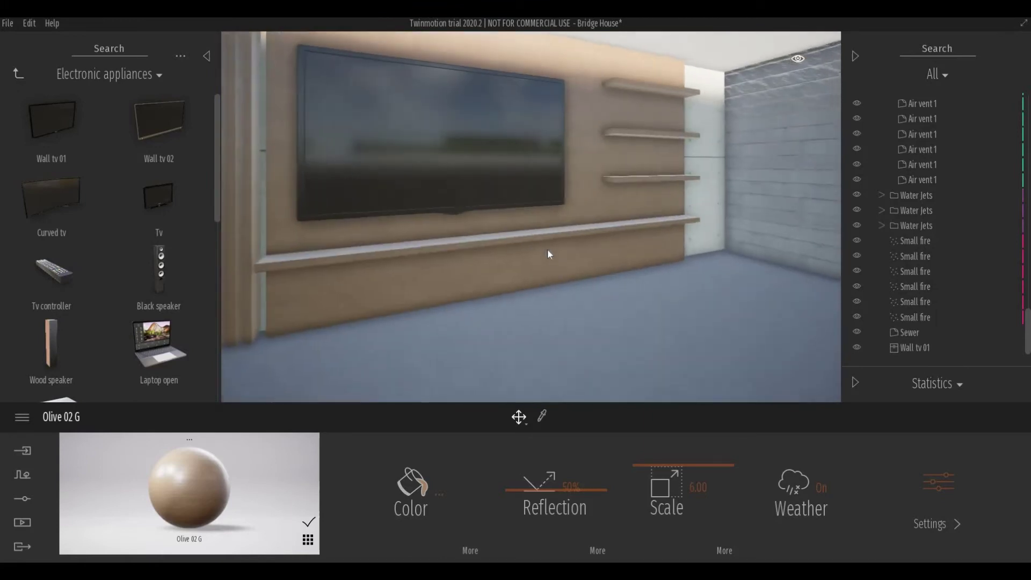
scroll(547, 249, down, 2)
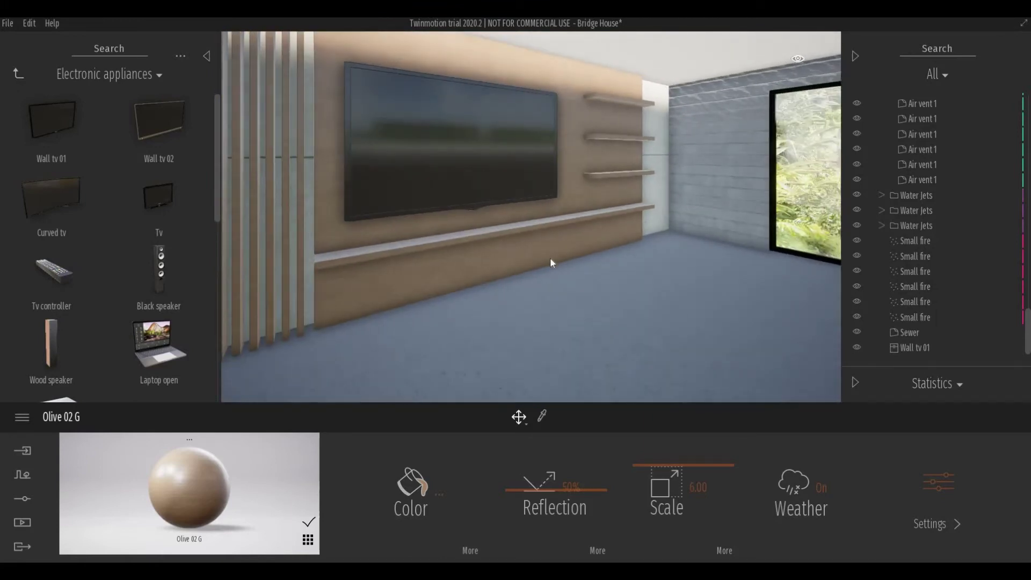
scroll(550, 258, up, 2)
key(Left)
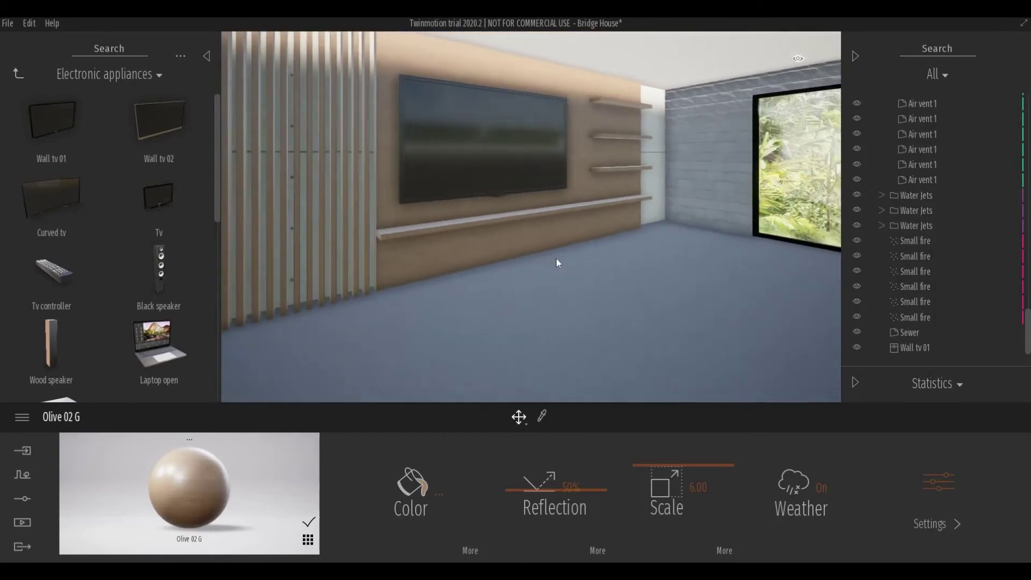
key(Left)
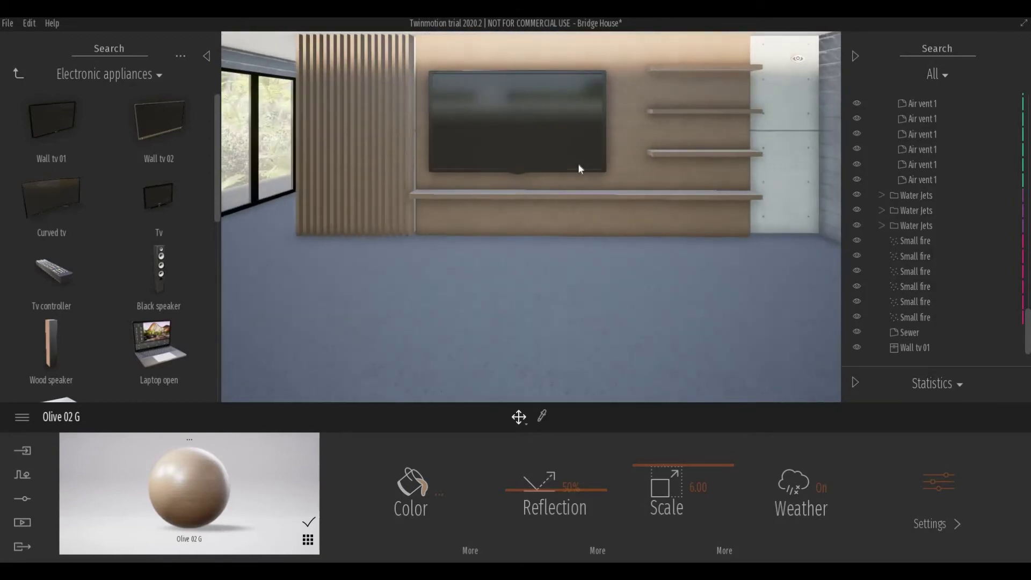
- Slide Wall tv 01 sideways along the wall above the long shelf
click(541, 125)
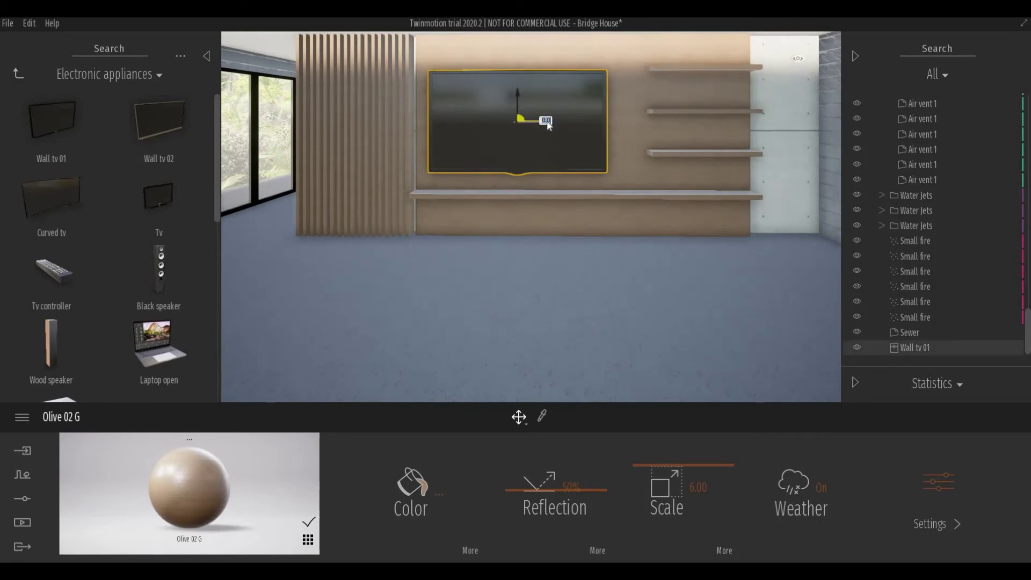
drag(541, 121, 550, 124)
key(ctrl+z)
mouse_move(543, 147)
right_down()
mouse_move(542, 98)
mouse_move(513, 196)
right_up()
scroll(535, 99, up, 5)
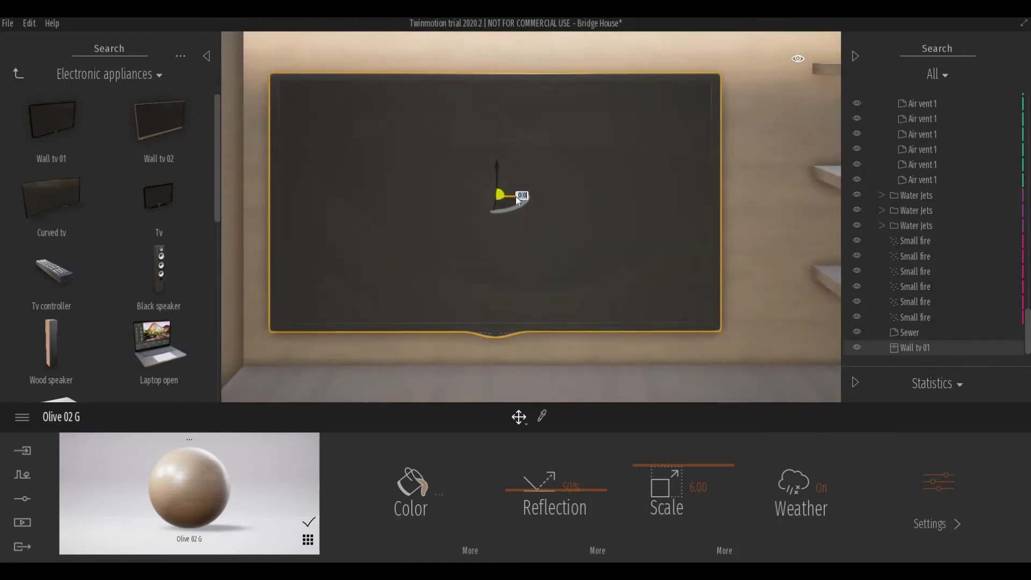
drag(516, 201, 544, 200)
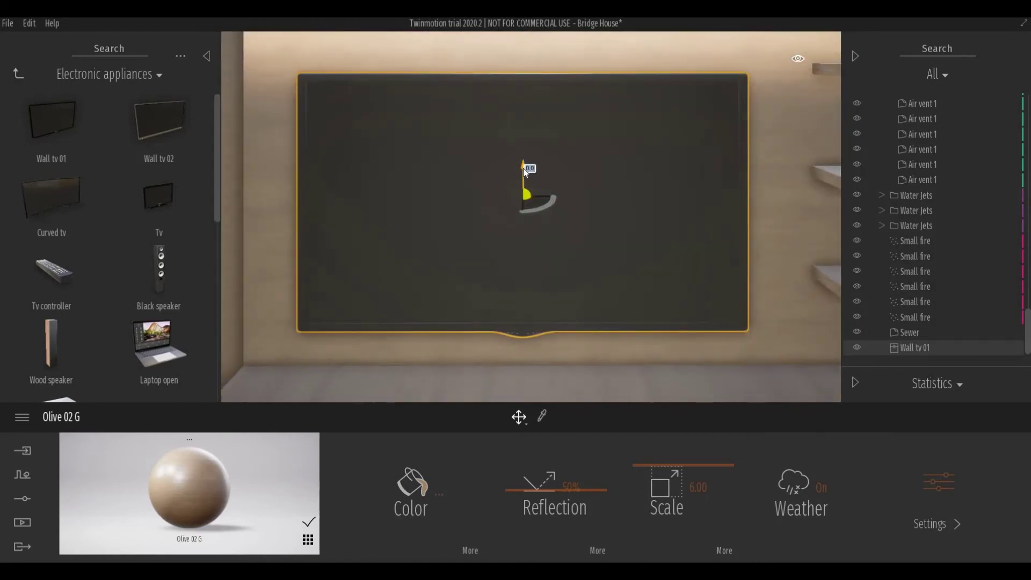
scroll(525, 172, down, 5)
key(Escape)
- Orbit past the TV wall, return up the library categories, and bring up the scene file commands
scroll(550, 228, down, 3)
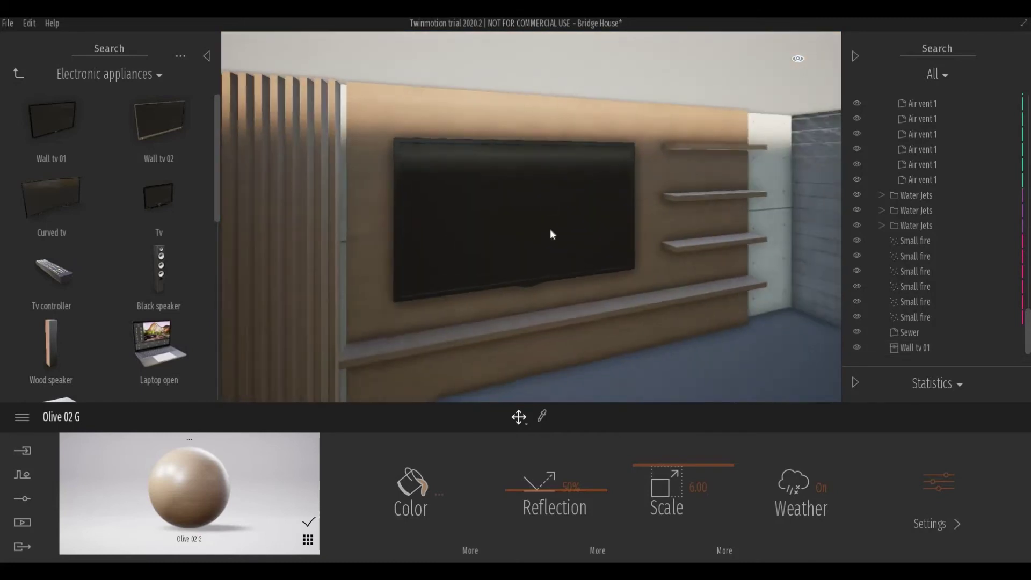
mouse_move(550, 229)
right_down()
mouse_move(636, 221)
mouse_move(656, 240)
right_up()
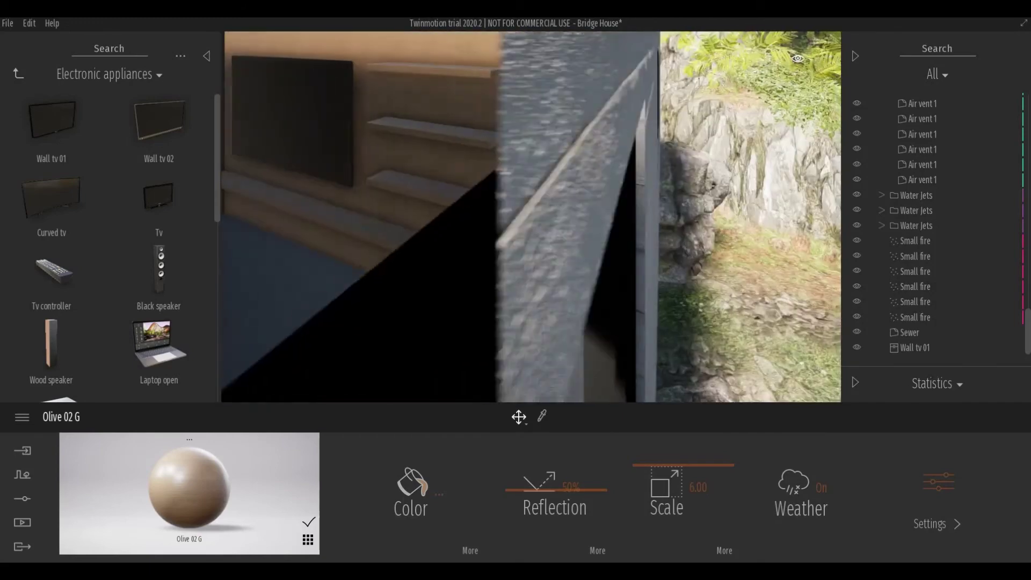
mouse_move(655, 241)
right_down()
mouse_move(629, 119)
mouse_move(584, 105)
mouse_move(450, 175)
mouse_move(488, 182)
mouse_move(357, 232)
mouse_move(540, 237)
mouse_move(590, 207)
mouse_move(570, 202)
mouse_move(564, 211)
mouse_move(607, 215)
mouse_move(626, 177)
right_up()
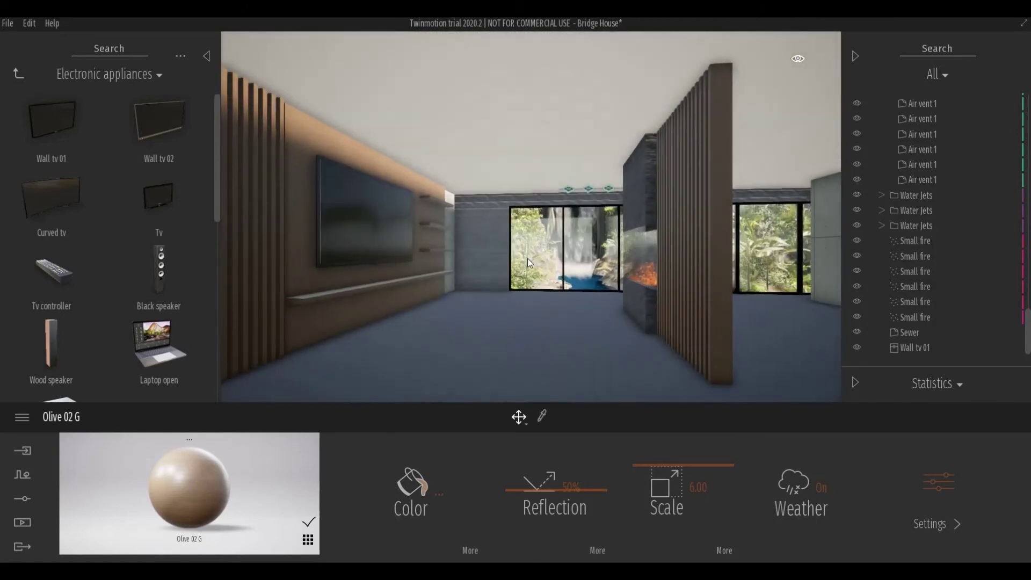
click(18, 75)
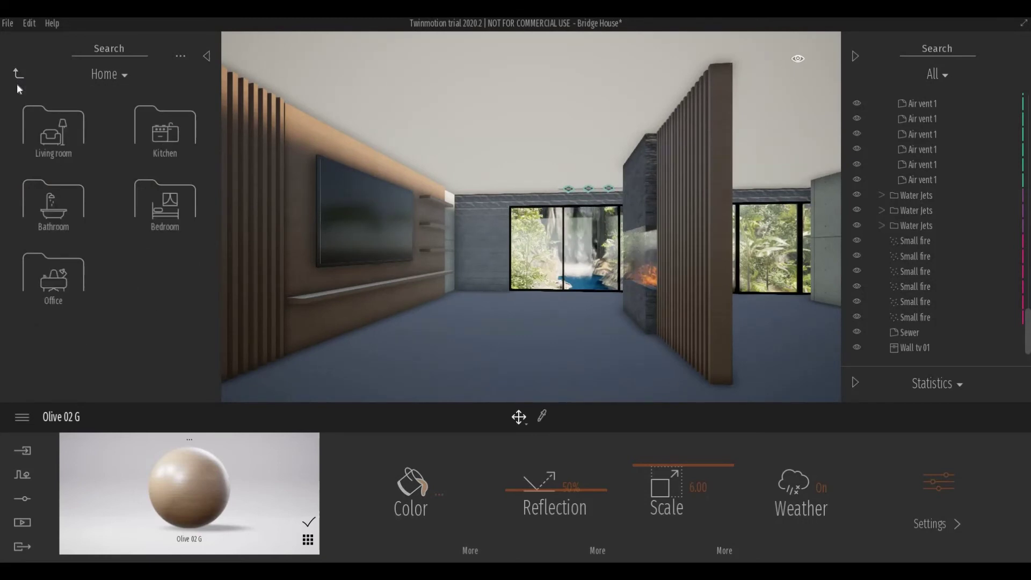
click(11, 24)
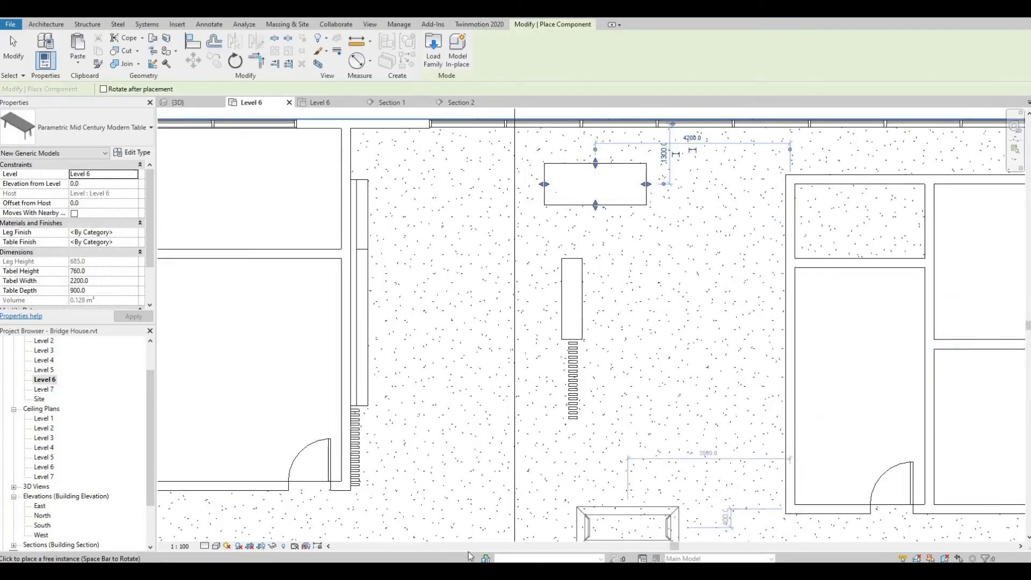
- Cancel the Mid Century Modern Table placement and dismiss the Free Cam already-running warning
key(Escape)
key(Escape)
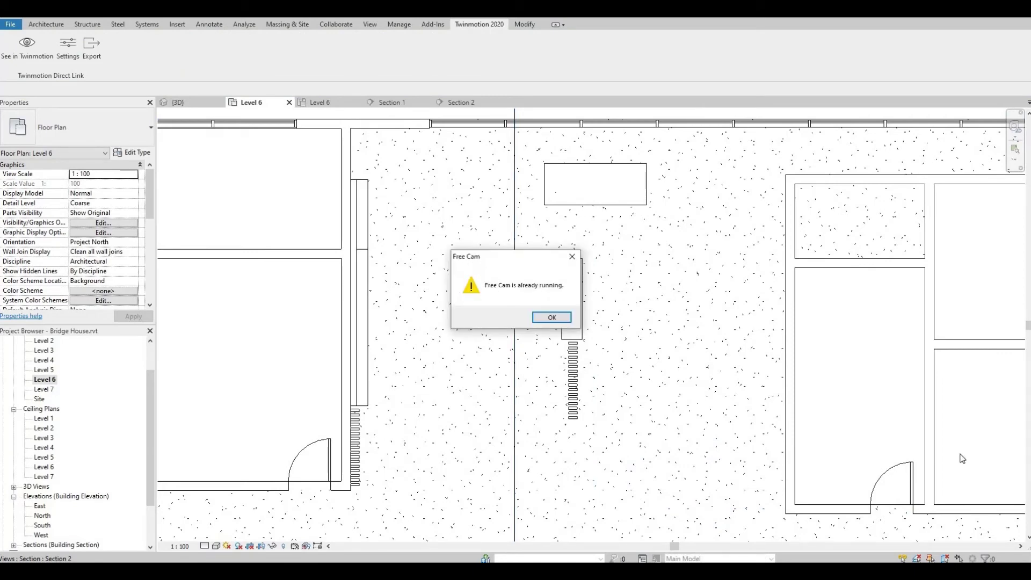
click(557, 321)
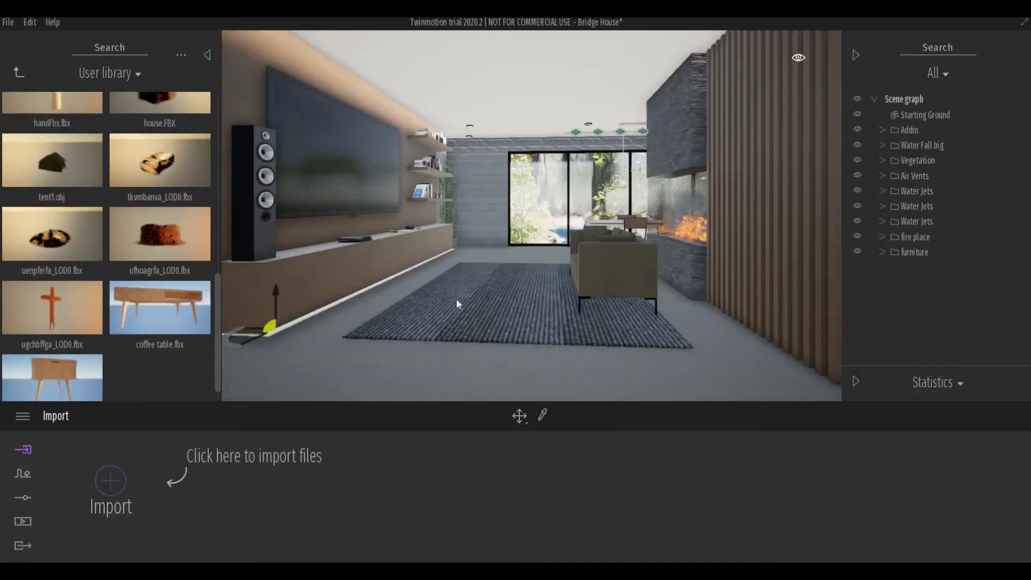
- Place coffee table.fbx in the living room, focus on it, and move it beside the sofa
click(484, 285)
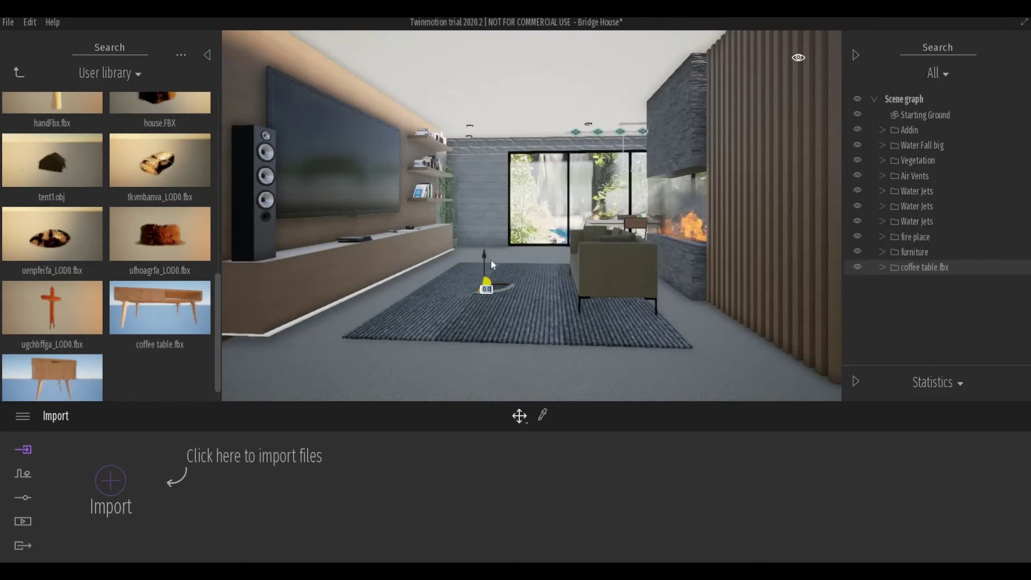
drag(485, 260, 492, 120)
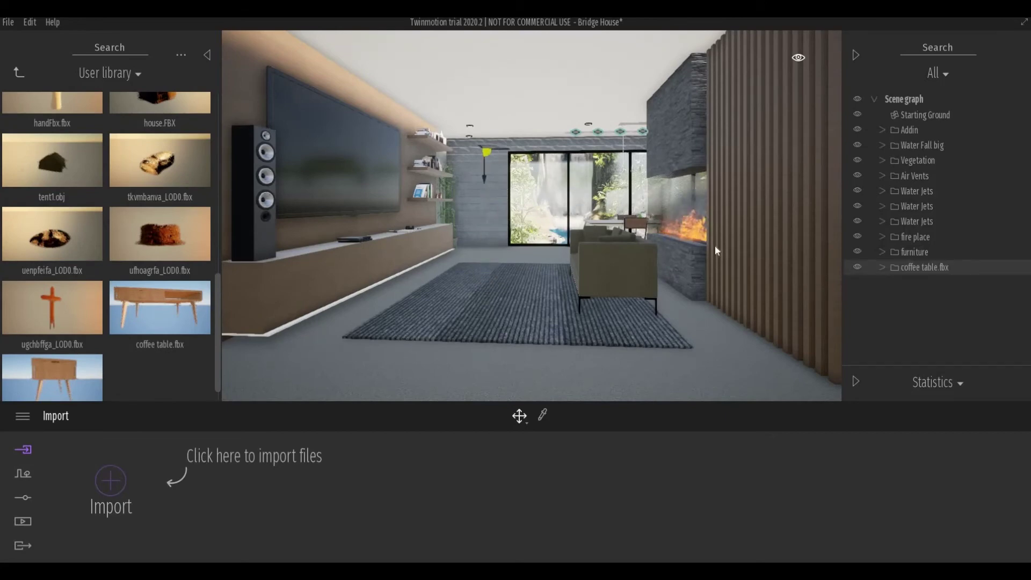
right_click(914, 265)
click(939, 427)
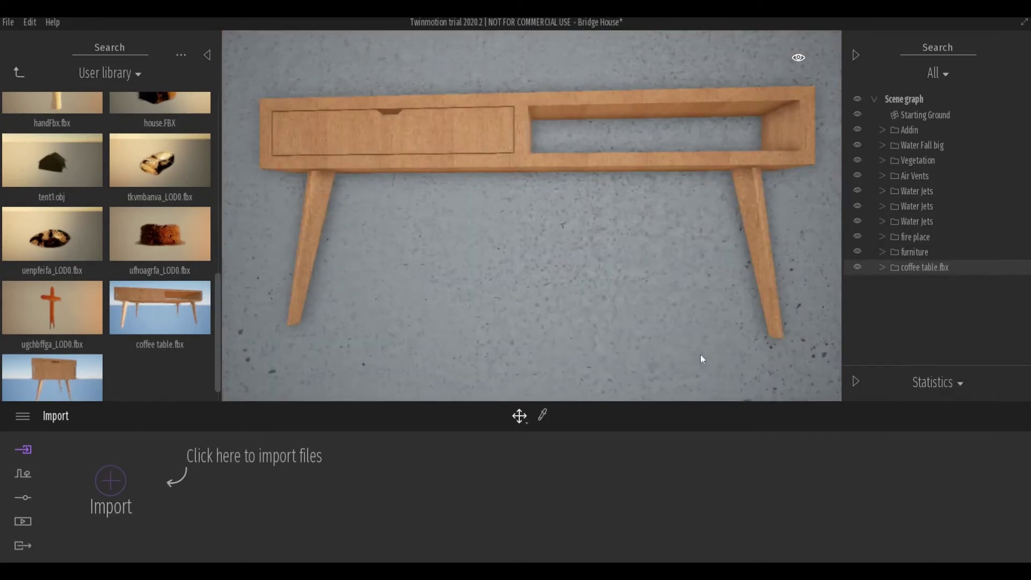
scroll(559, 274, down, 10)
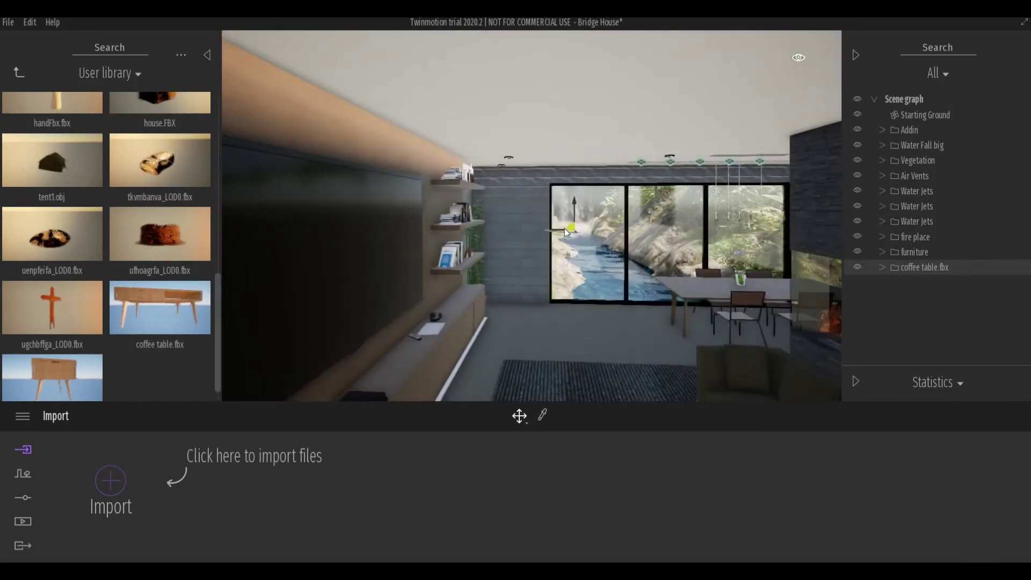
drag(569, 231, 762, 359)
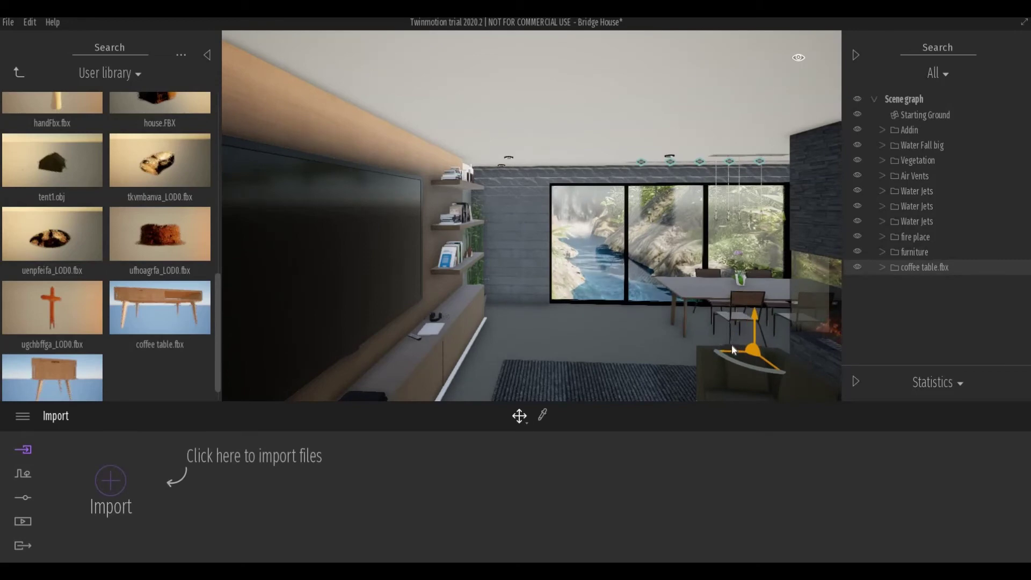
mouse_move(756, 352)
mouse_down()
mouse_move(663, 299)
mouse_move(641, 253)
mouse_up()
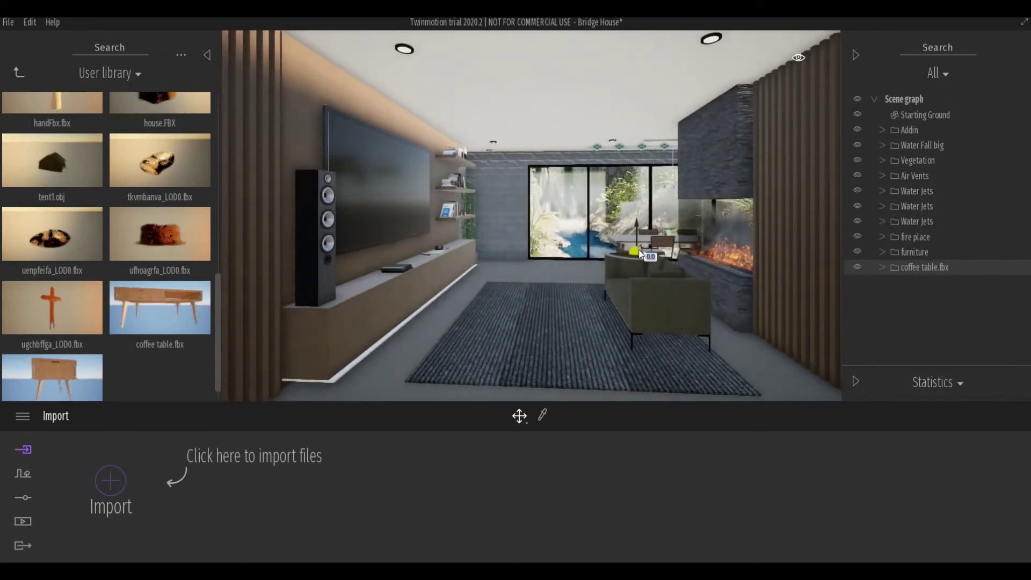
mouse_move(747, 332)
mouse_down()
mouse_move(705, 280)
mouse_move(723, 300)
mouse_move(862, 350)
mouse_up()
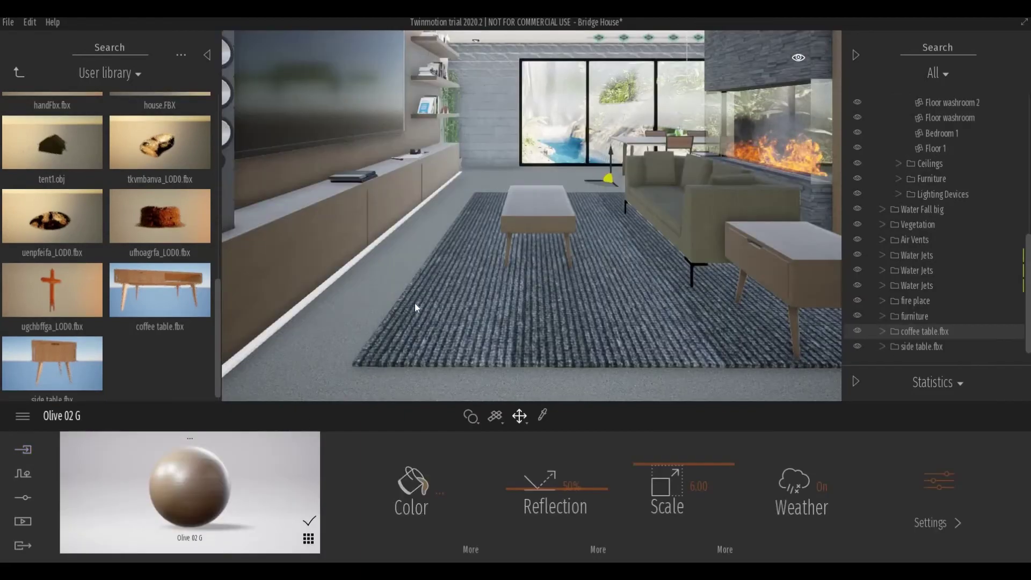
drag(414, 303, 466, 273)
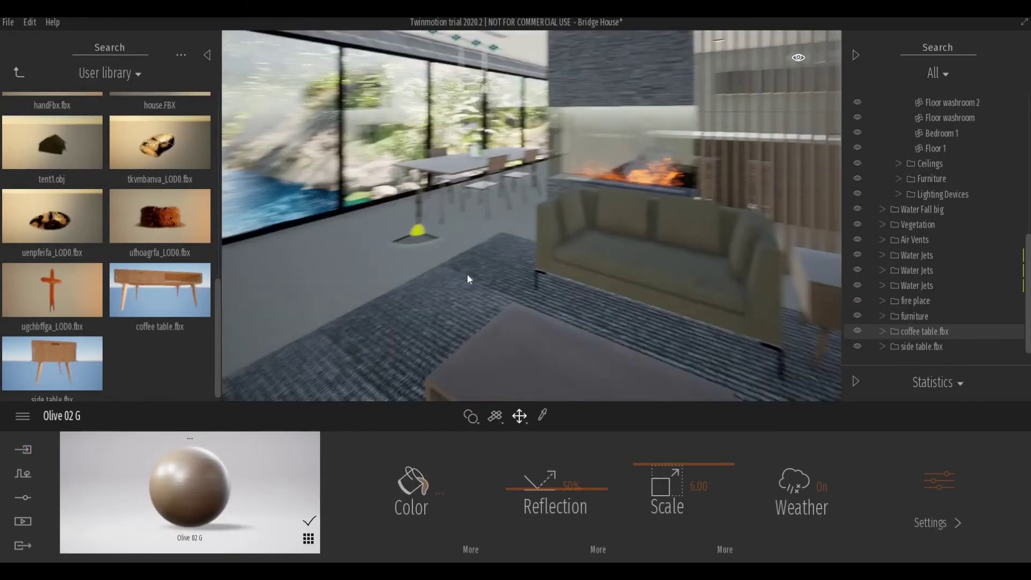
- Drag the Tripod lamp from Home > Living room > Lamps behind the sofa near the window
click(19, 73)
click(40, 205)
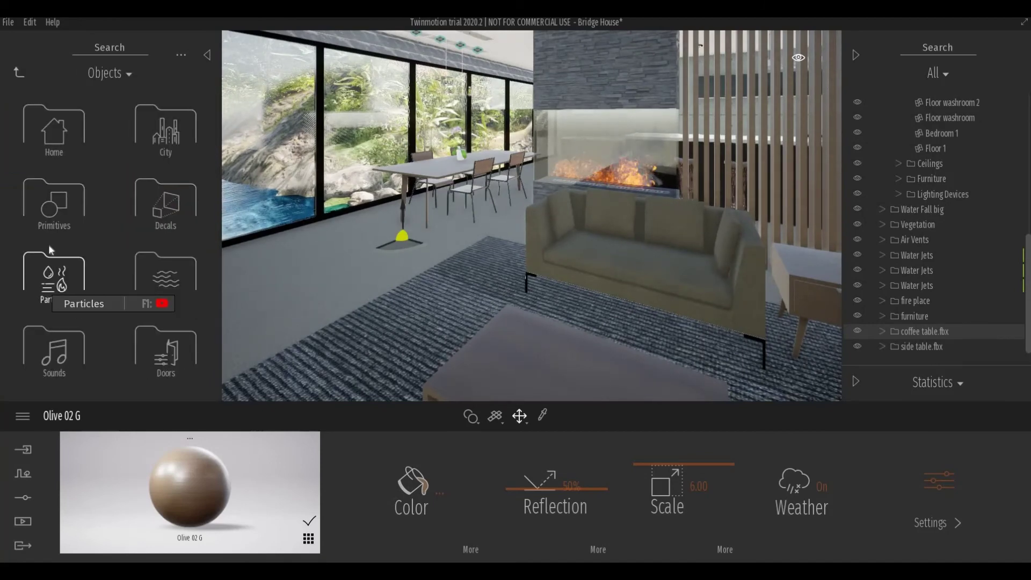
click(50, 152)
click(45, 212)
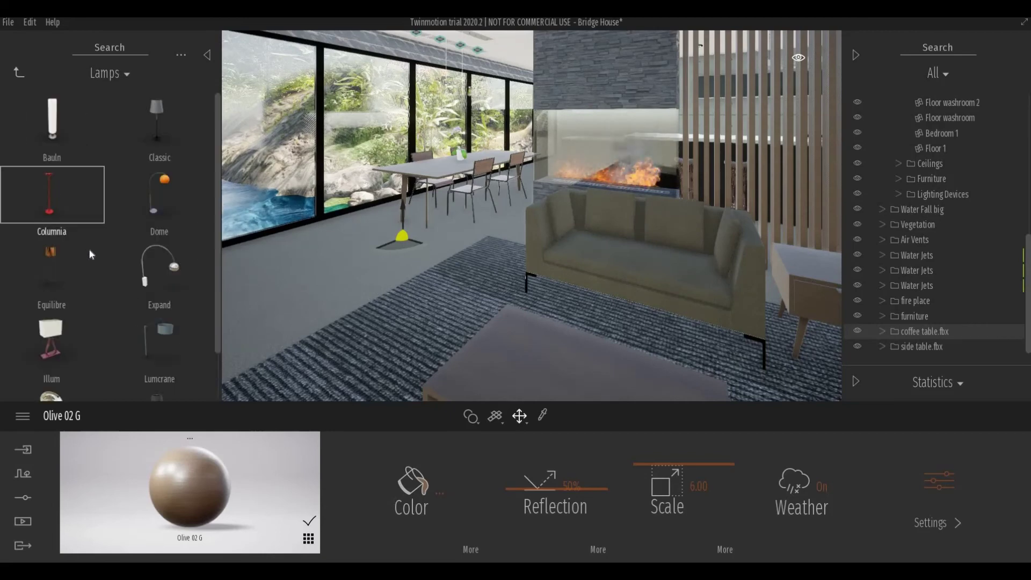
scroll(161, 323, down, 1)
drag(156, 355, 494, 262)
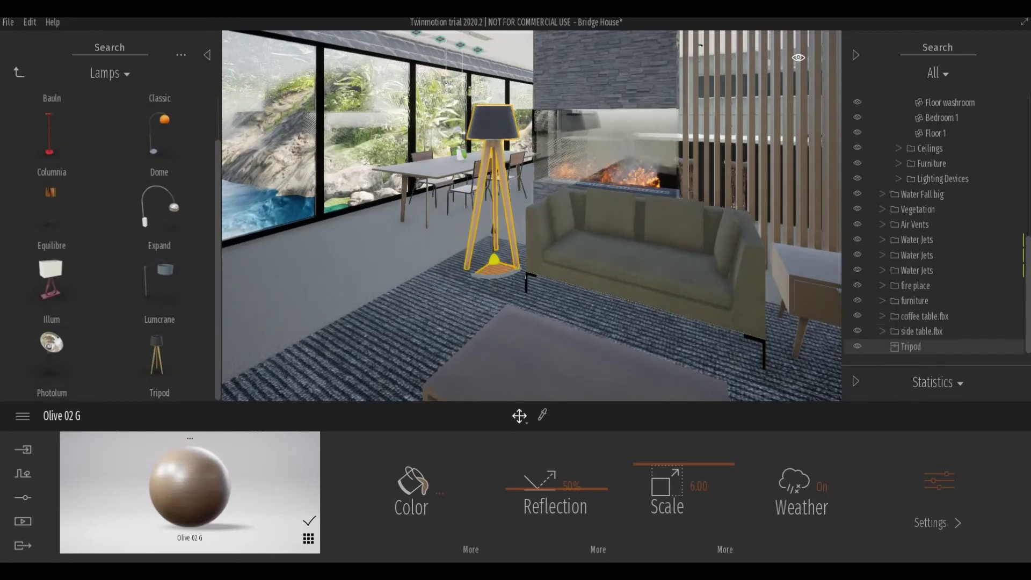
scroll(489, 308, down, 5)
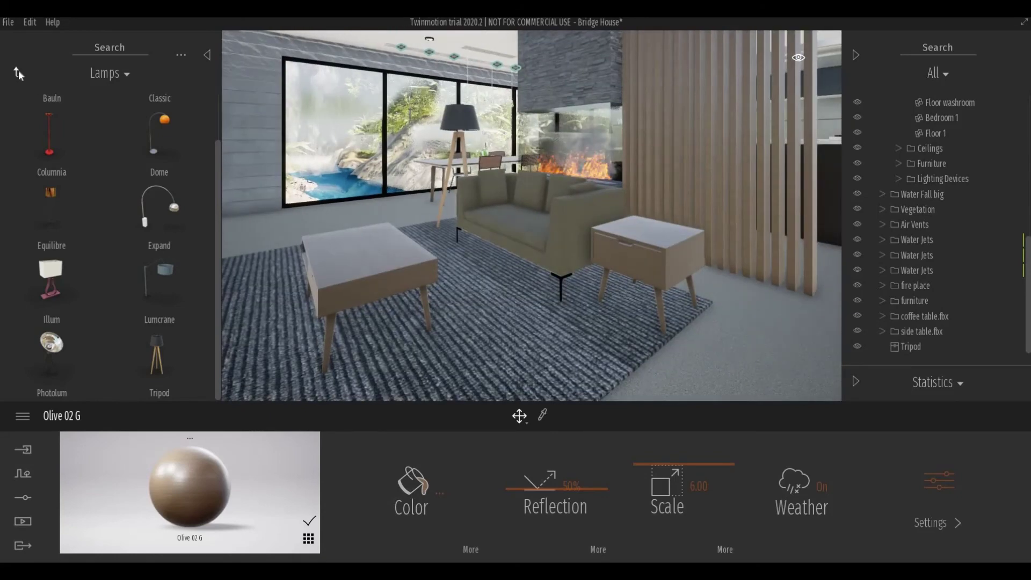
click(18, 73)
click(18, 73)
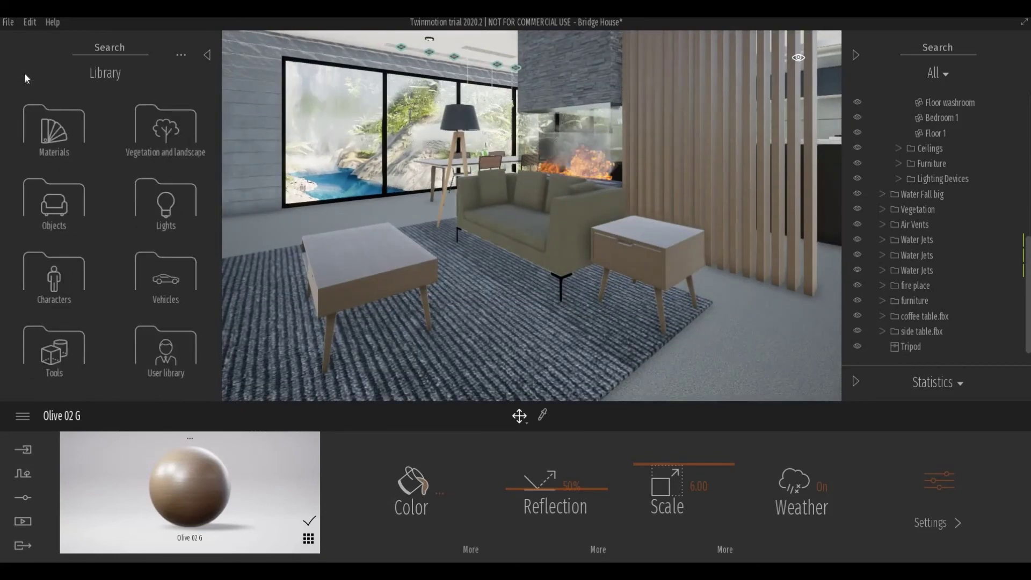
- Place a Buddha statue from the user decorations on the side table, turned to face the room
click(159, 357)
click(159, 259)
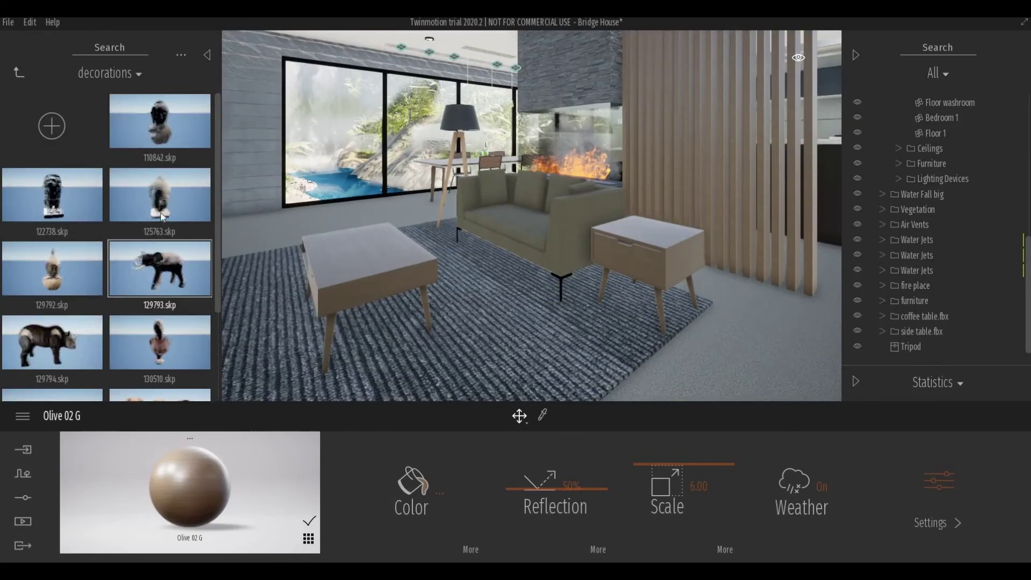
drag(441, 261, 659, 237)
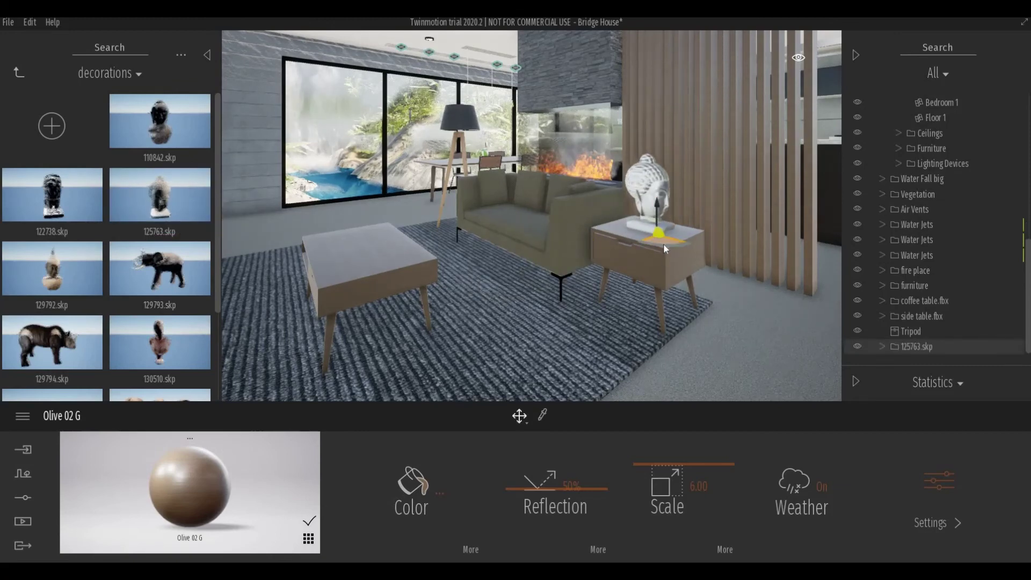
drag(666, 247, 624, 228)
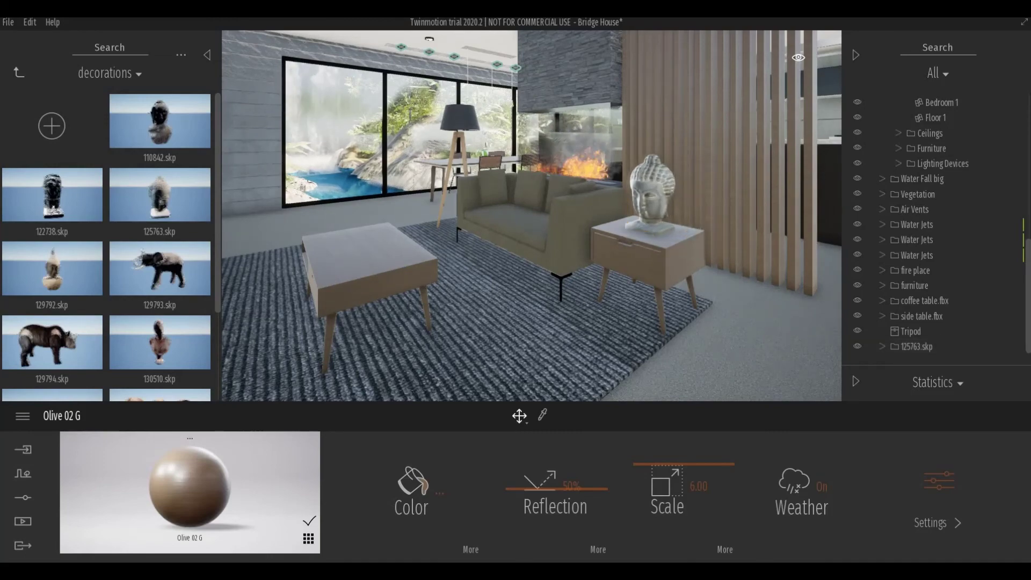
- Move the triangle decoration on the TV wall shelves down onto the console top
drag(591, 295, 438, 169)
scroll(438, 178, up, 3)
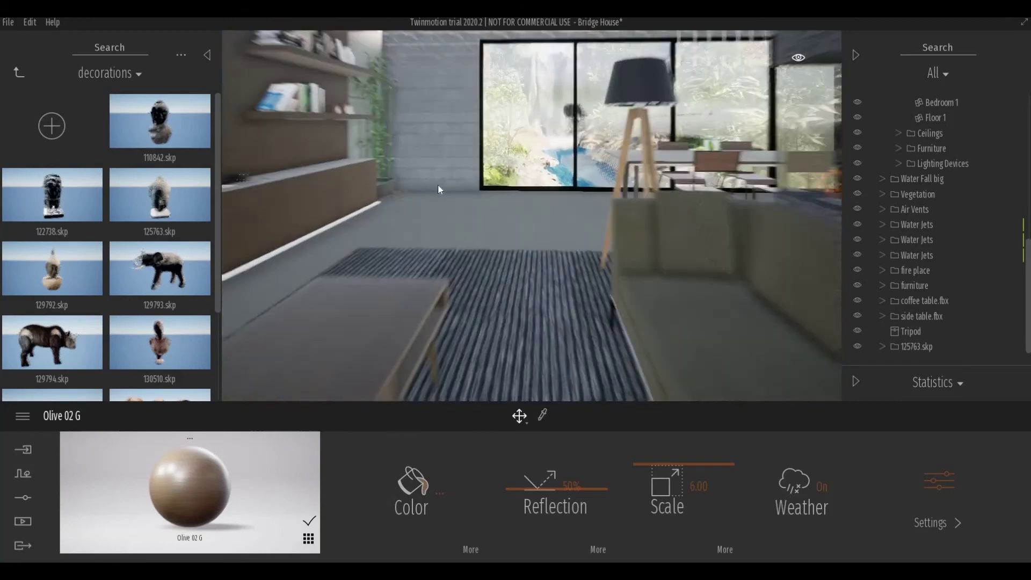
scroll(450, 218, up, 3)
drag(466, 225, 549, 231)
scroll(497, 244, up, 3)
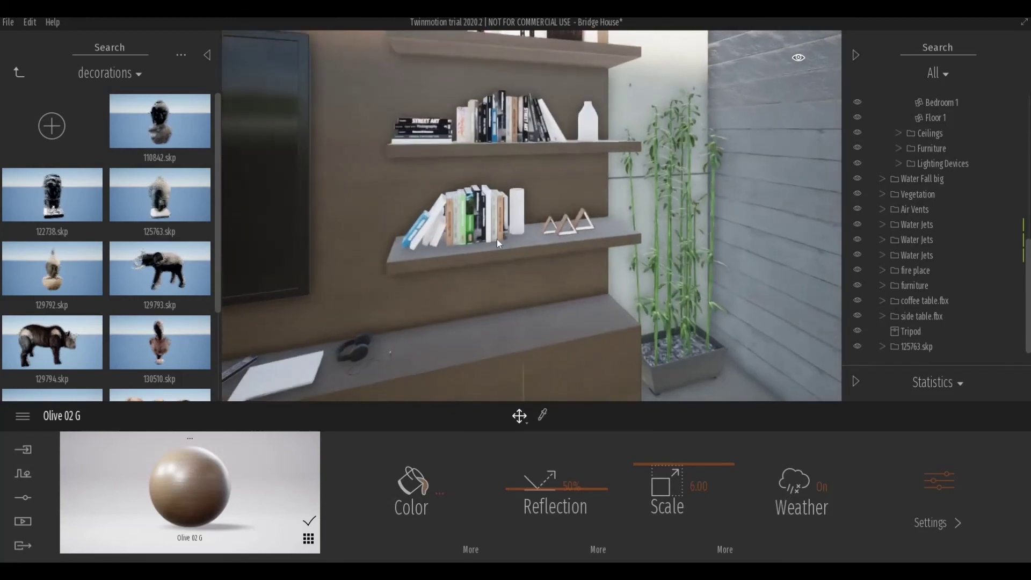
scroll(614, 260, up, 2)
click(611, 234)
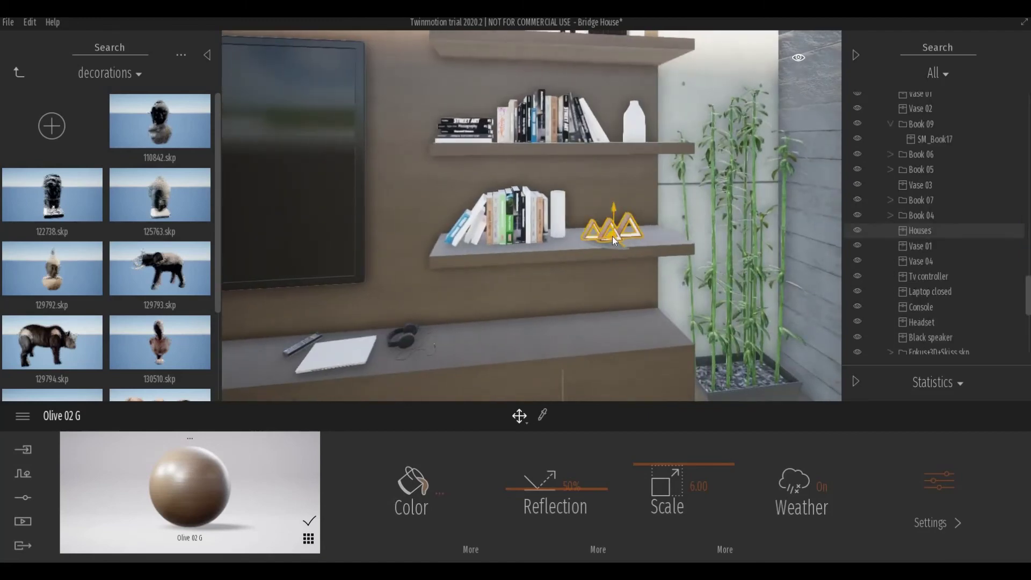
drag(510, 338, 481, 338)
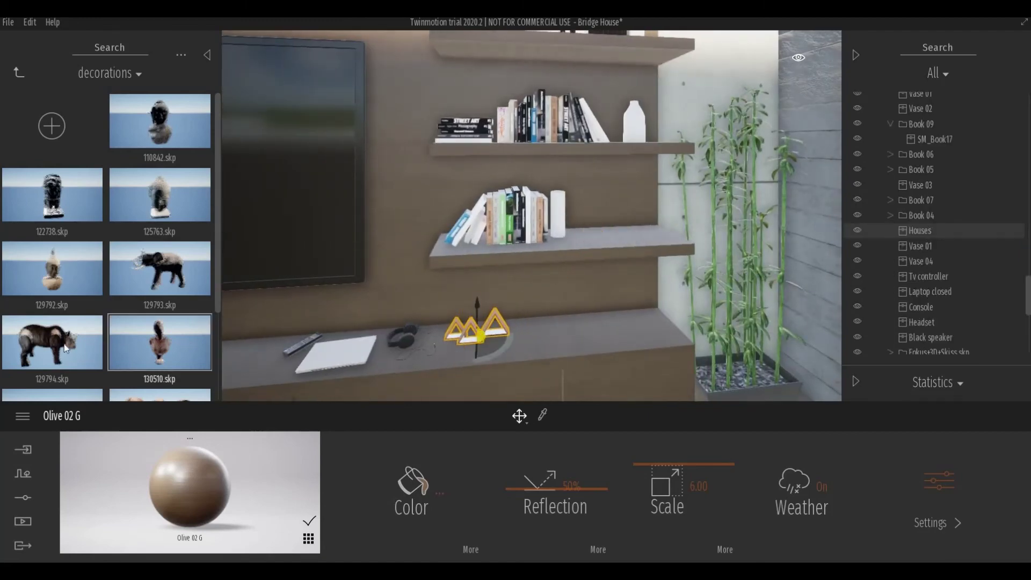
- Add a rhino figure to the shelf and delete the small vase
drag(63, 344, 636, 236)
drag(636, 238, 637, 248)
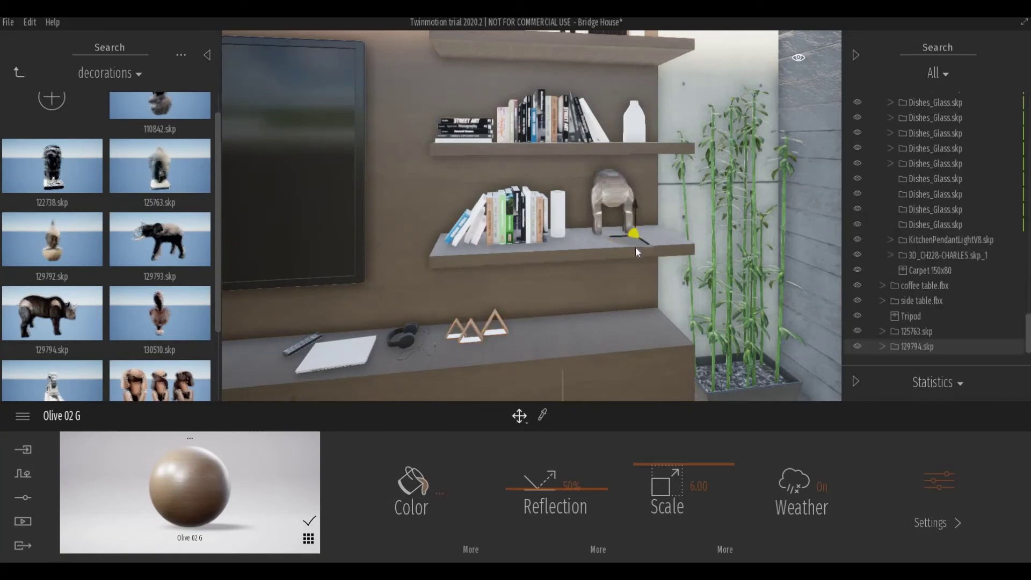
click(558, 220)
key(Delete)
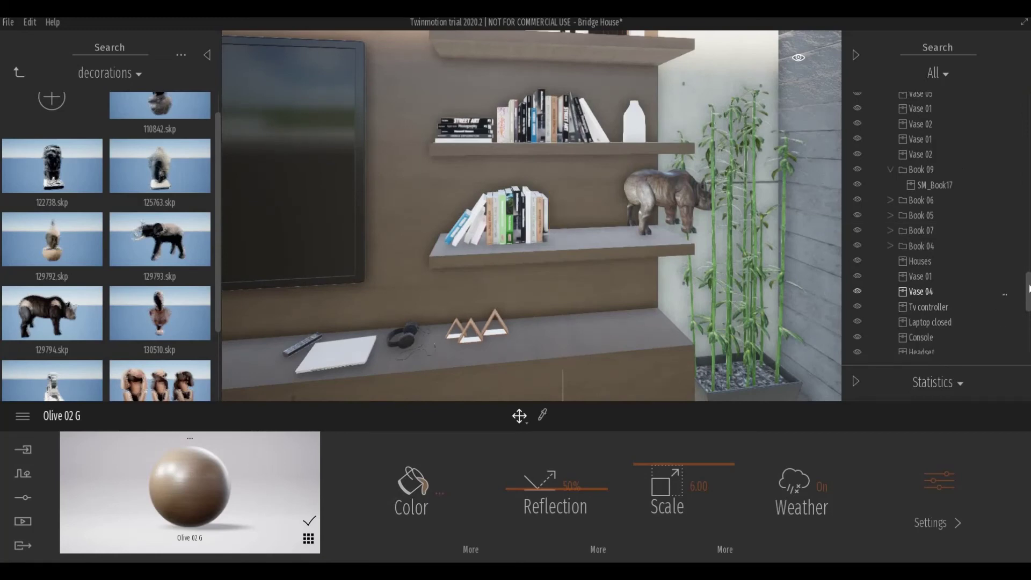
- Slide the rhino left beside the books and place the elephant figure on the cabinet top
click(620, 237)
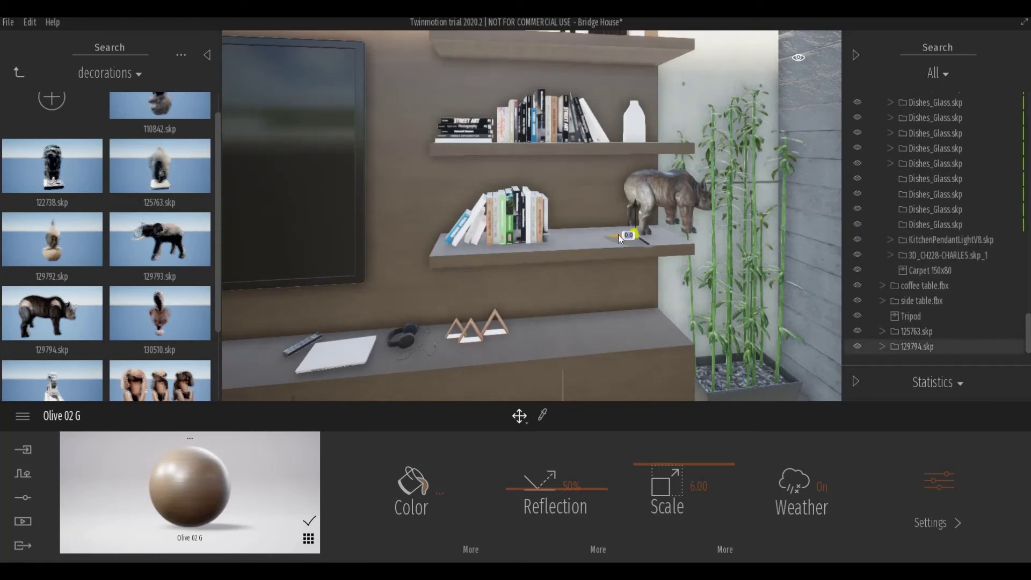
drag(619, 237, 530, 256)
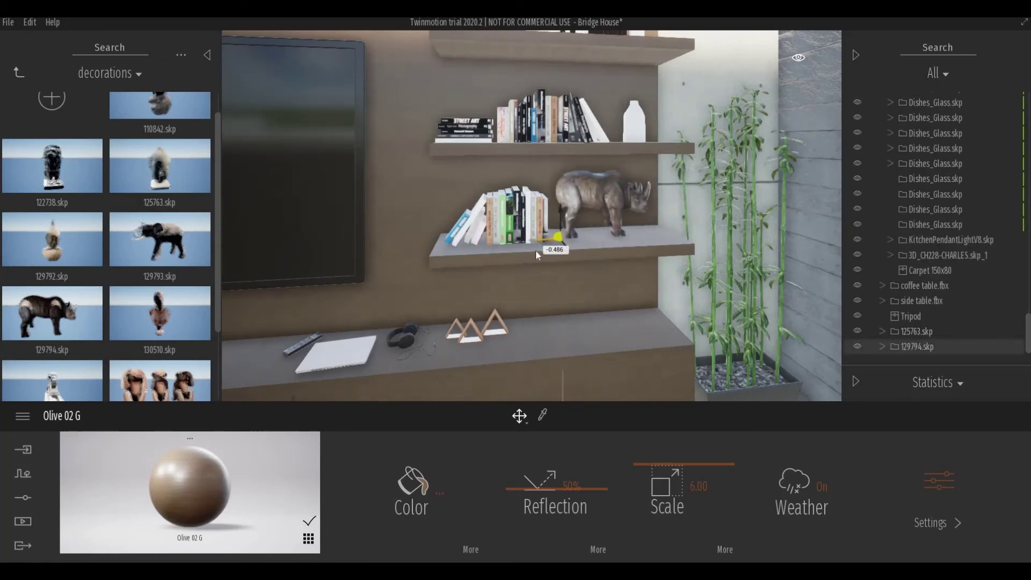
click(509, 268)
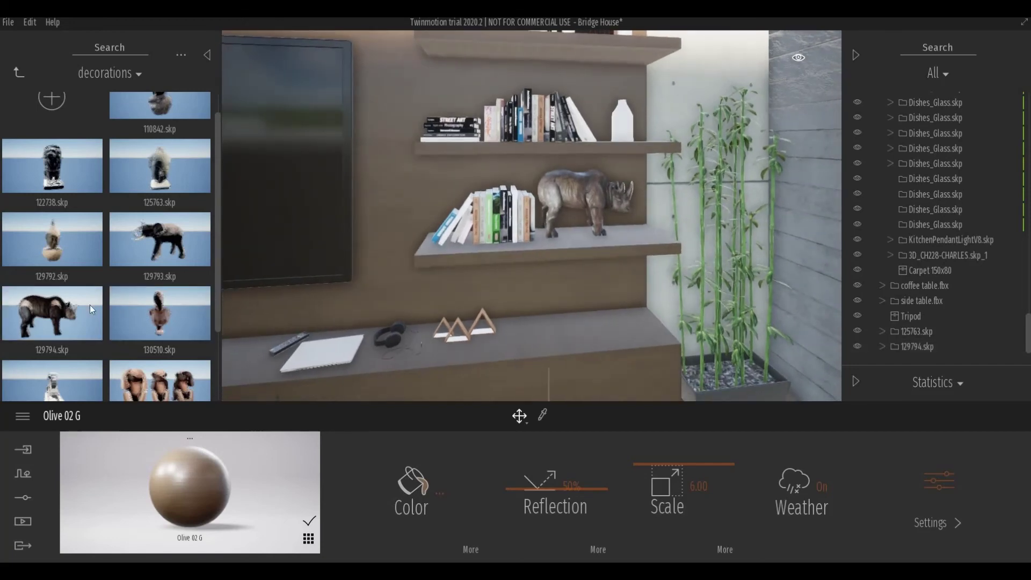
mouse_move(321, 293)
mouse_down()
mouse_move(579, 343)
mouse_move(586, 361)
mouse_move(518, 324)
mouse_move(506, 329)
mouse_up()
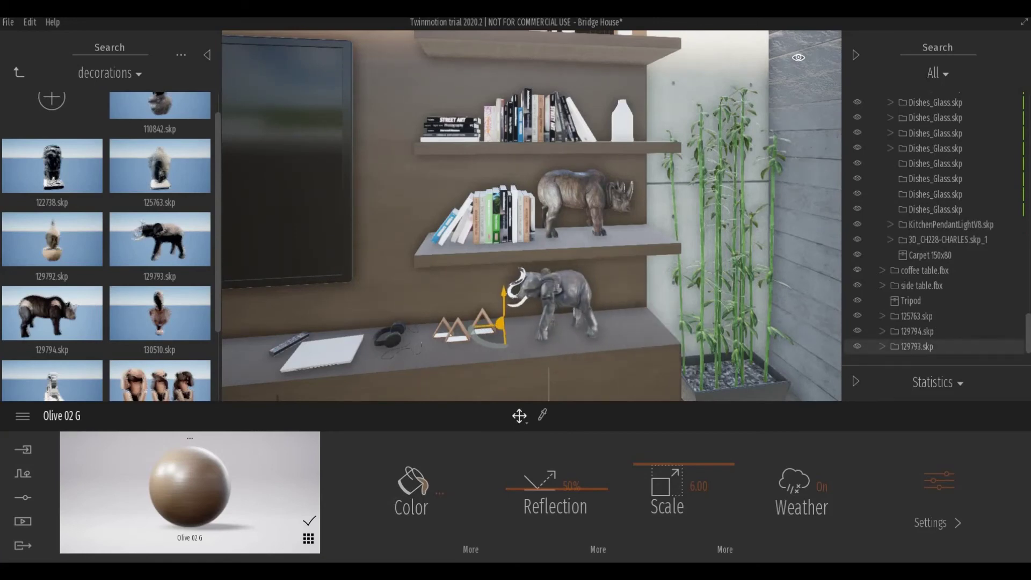
right_drag(506, 329, 344, 328)
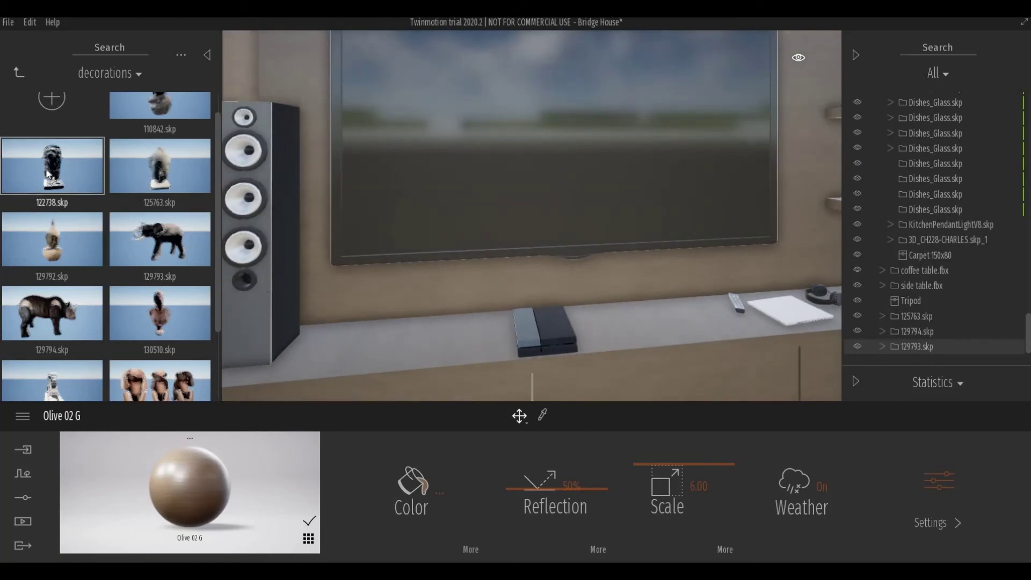
- Place the three-monkey figure on the cabinet, then delete it
drag(164, 391, 510, 328)
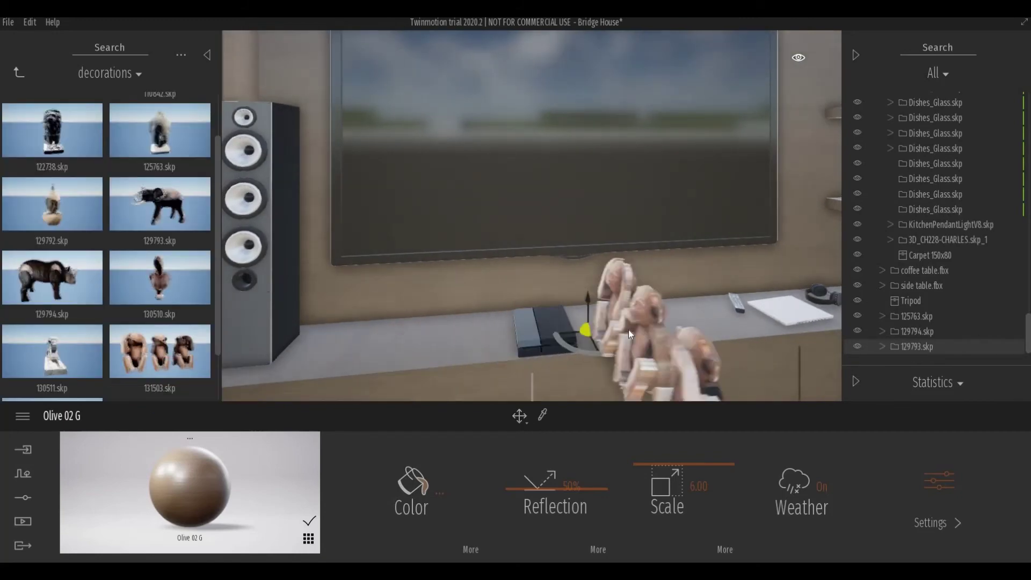
drag(423, 329, 402, 331)
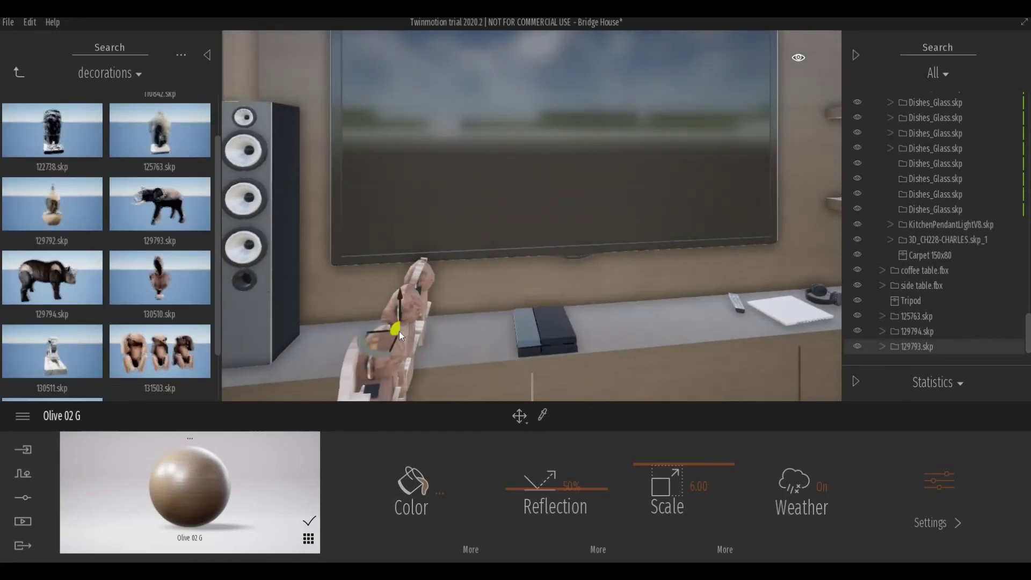
scroll(399, 331, down, 5)
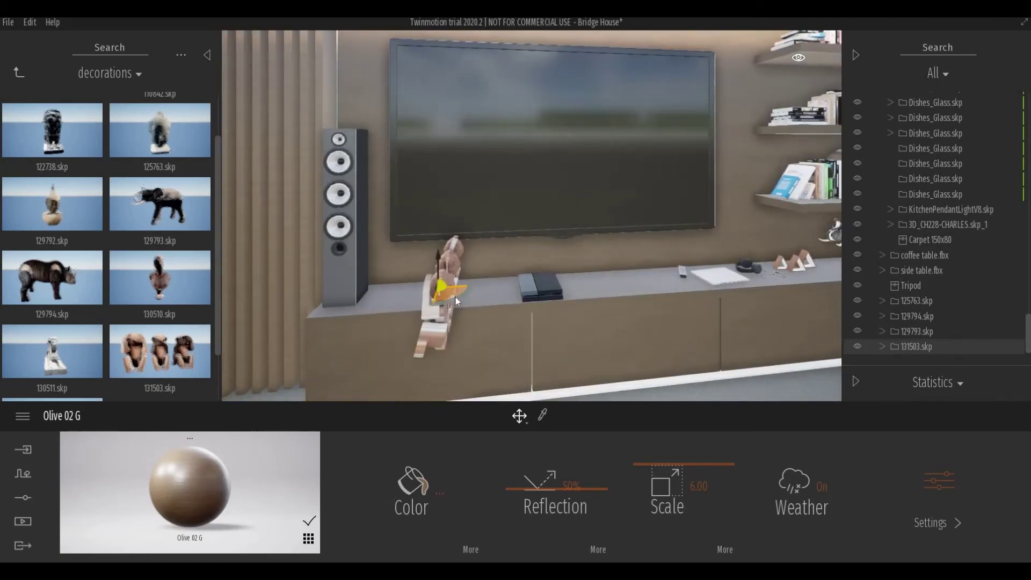
key(Delete)
- Delete the small vase on the second book shelf and put the bust sculpture in its place
drag(331, 284, 301, 279)
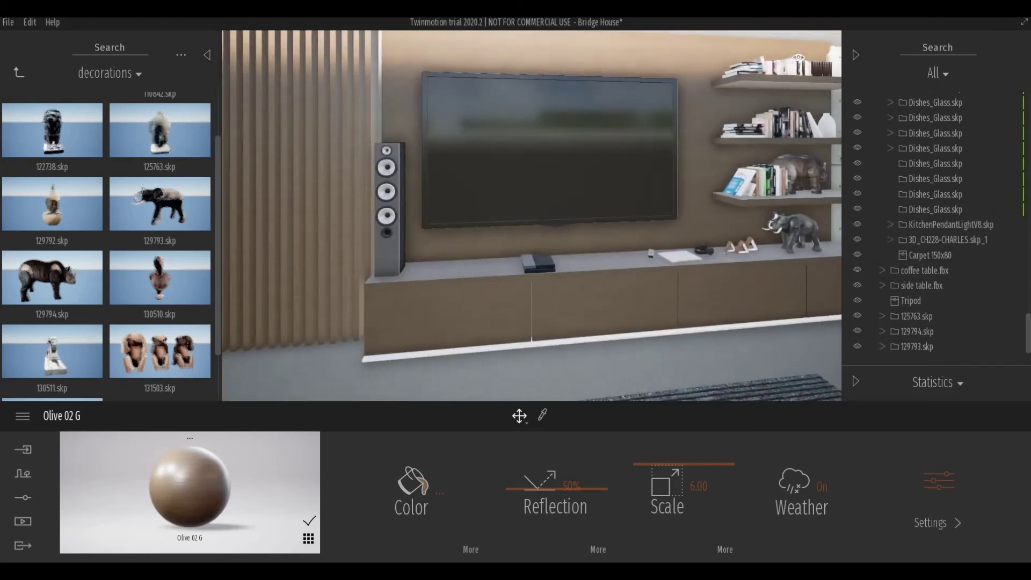
scroll(161, 247, down, 1)
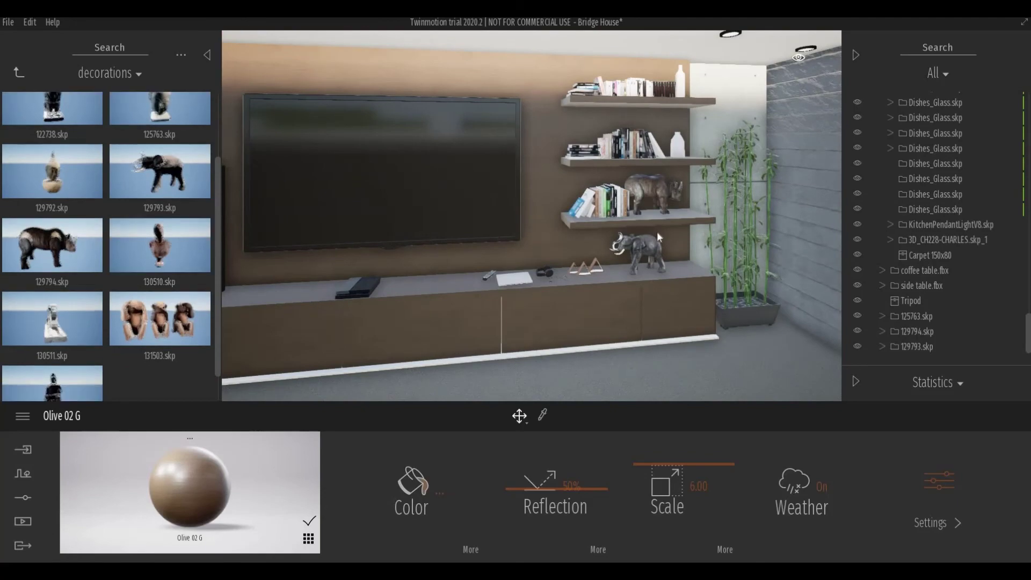
drag(656, 231, 617, 155)
double_click(615, 158)
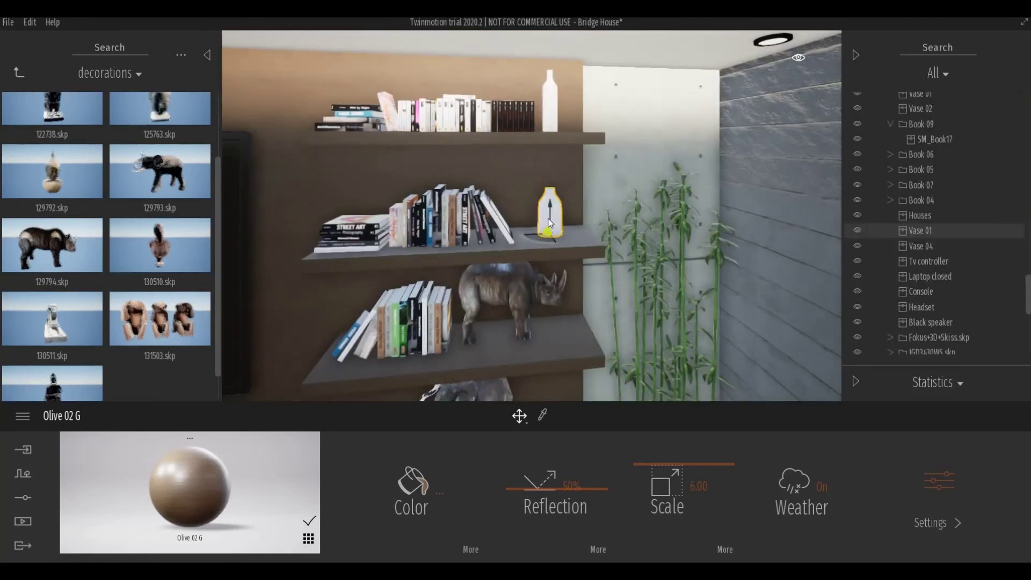
key(Delete)
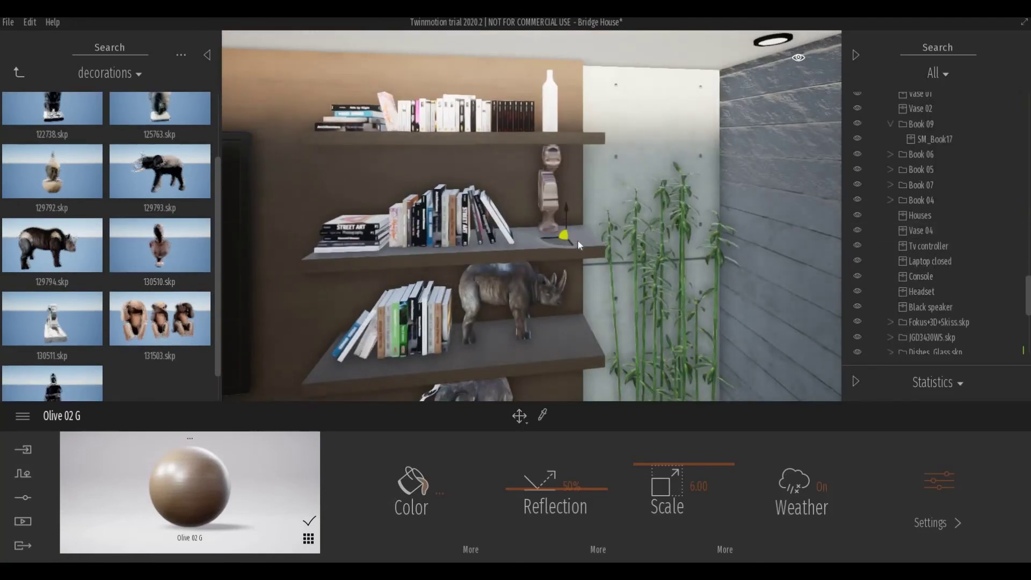
mouse_move(562, 236)
mouse_down()
mouse_move(578, 250)
mouse_move(503, 240)
mouse_up()
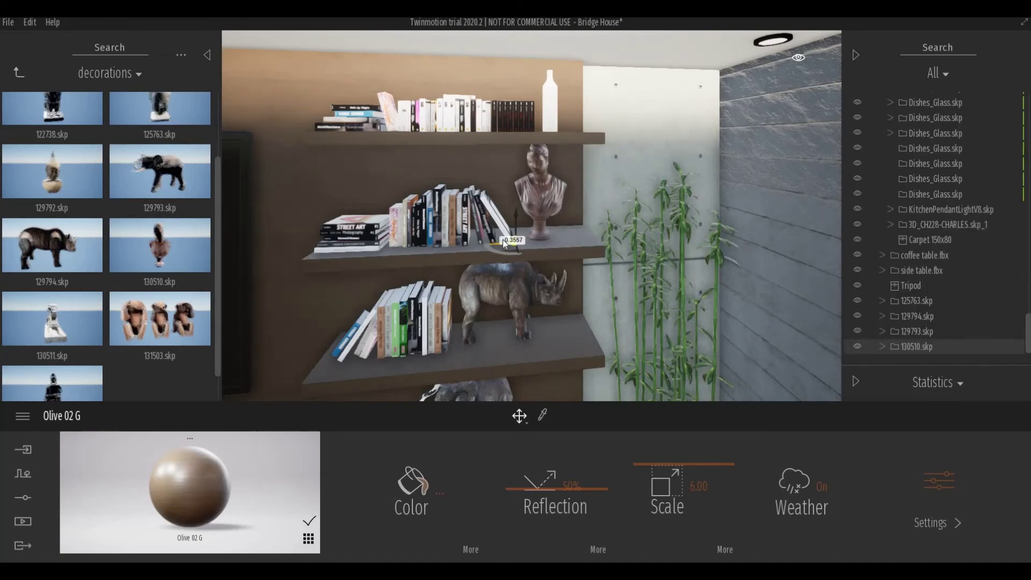
- Try the 130511.skp statue beside the cabinet, then discard it
scroll(521, 269, down, 5)
scroll(634, 137, up, 5)
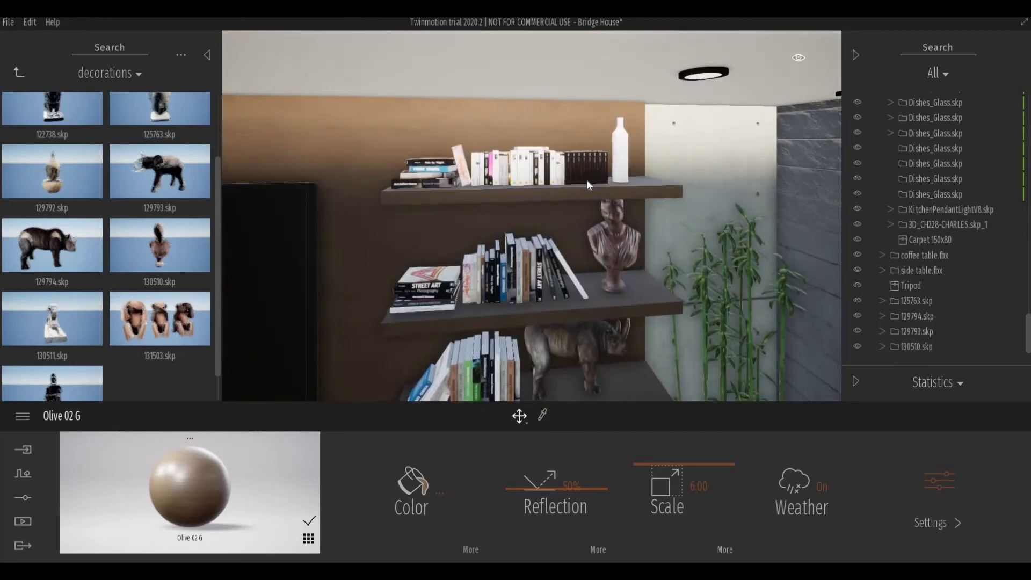
scroll(602, 178, down, 5)
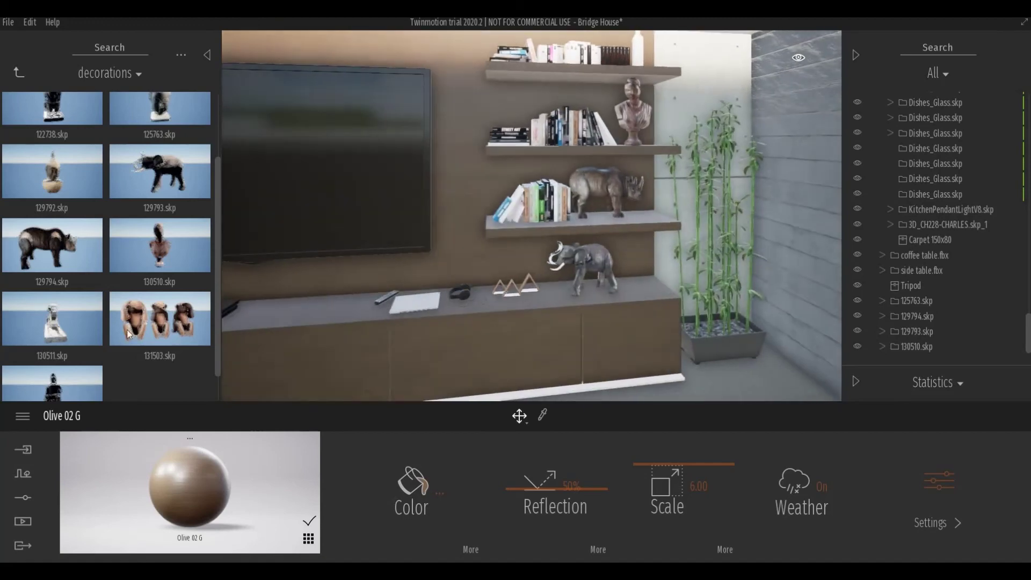
scroll(127, 329, down, 1)
mouse_move(52, 356)
mouse_down()
mouse_move(656, 290)
mouse_move(138, 338)
mouse_up()
drag(85, 304, 649, 302)
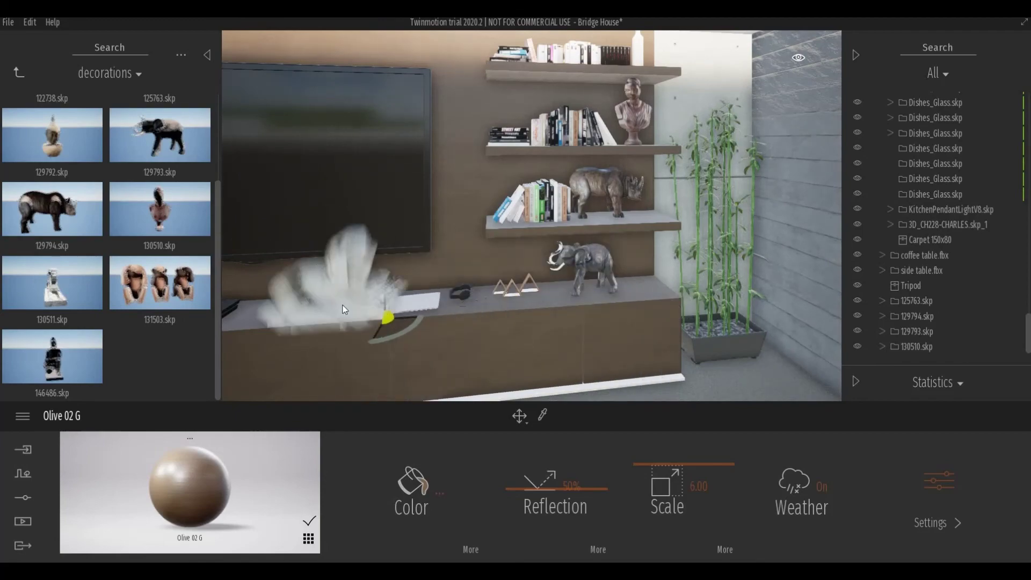
drag(419, 320, 200, 281)
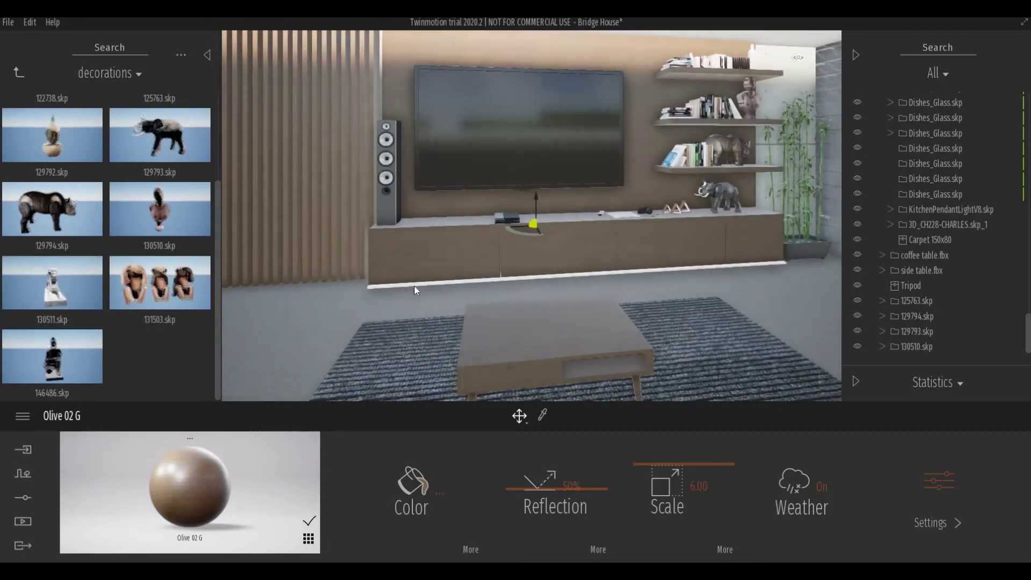
- Drop the 64656 framed picture from the user library's Framed image folder into the room
key(d)
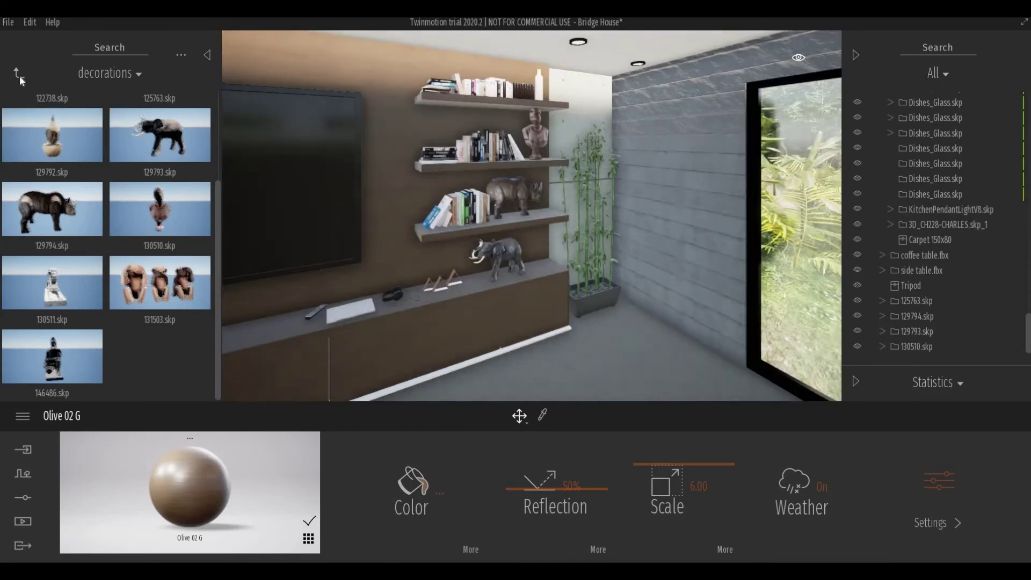
click(18, 73)
scroll(60, 312, down, 1)
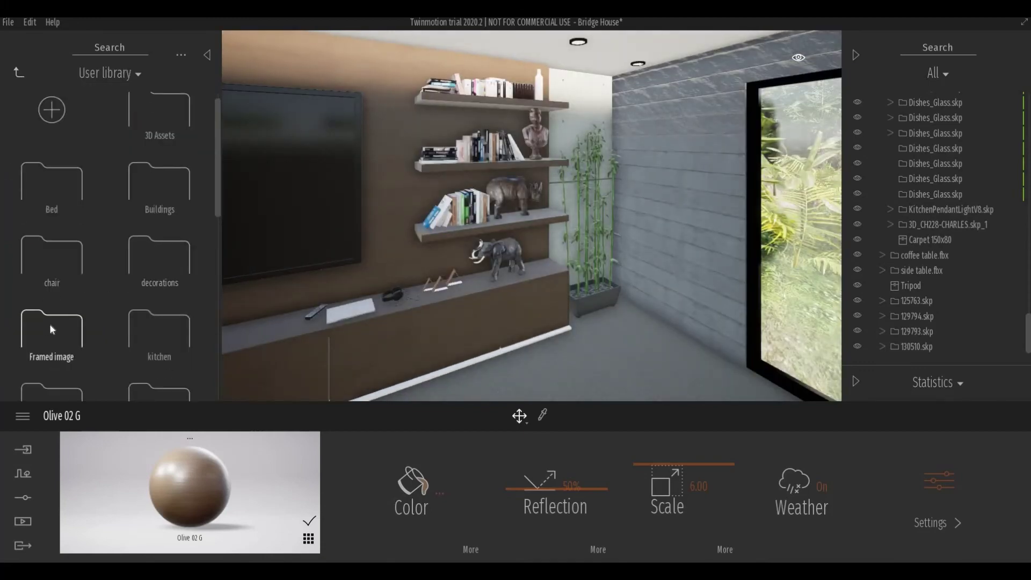
double_click(49, 324)
mouse_move(52, 330)
mouse_down()
mouse_move(656, 202)
mouse_move(694, 207)
mouse_up()
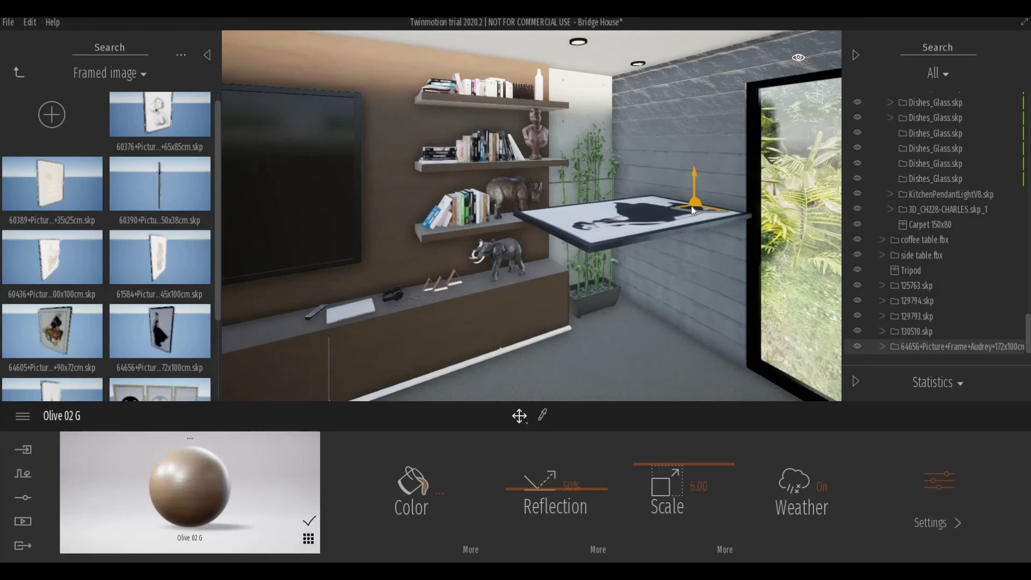
- Rotate the 64656 framed picture upright and slide it along the stone wall beside the window
key(space)
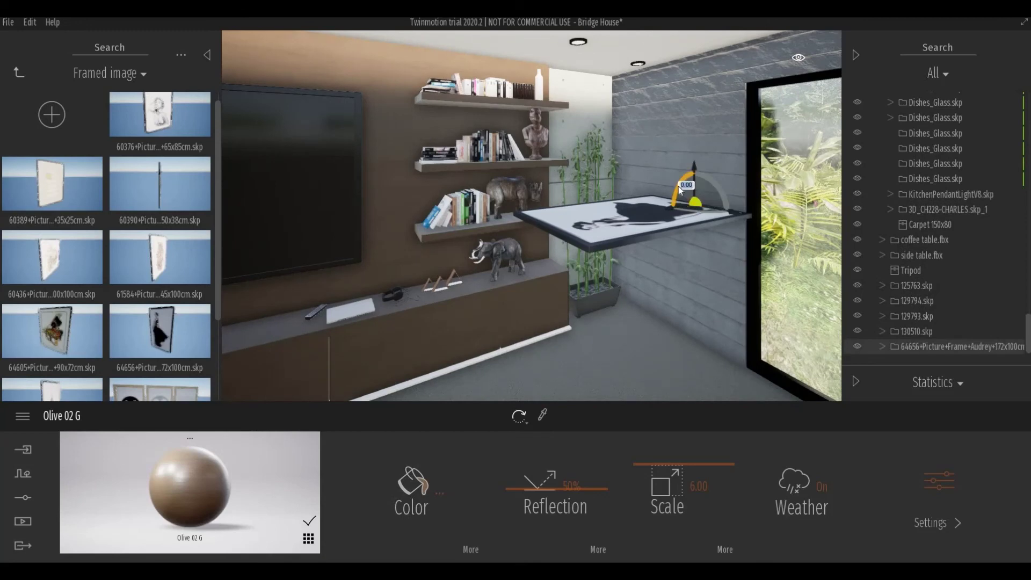
drag(679, 185, 701, 227)
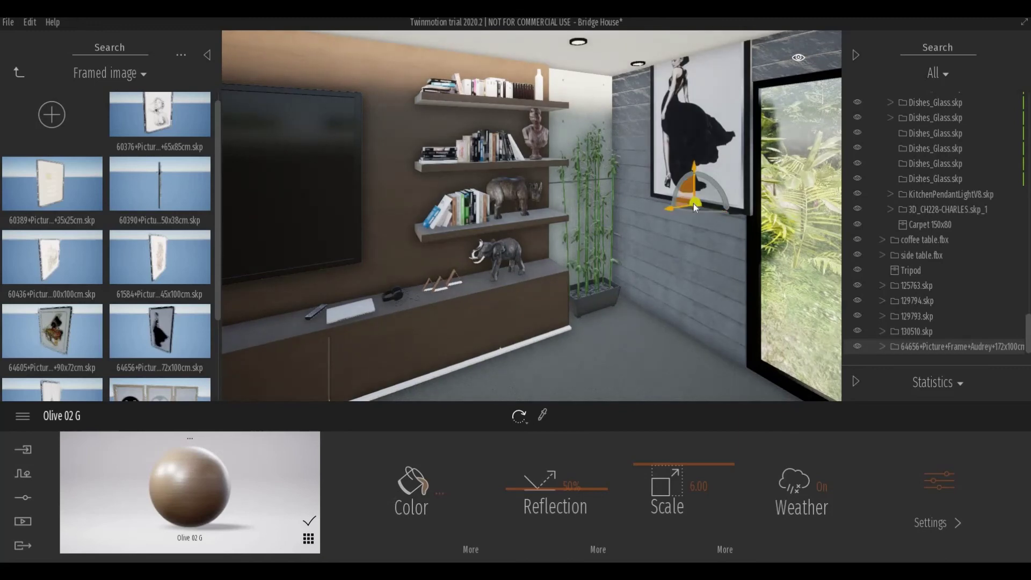
mouse_move(695, 204)
mouse_down()
mouse_move(691, 224)
mouse_move(695, 188)
mouse_move(707, 258)
mouse_up()
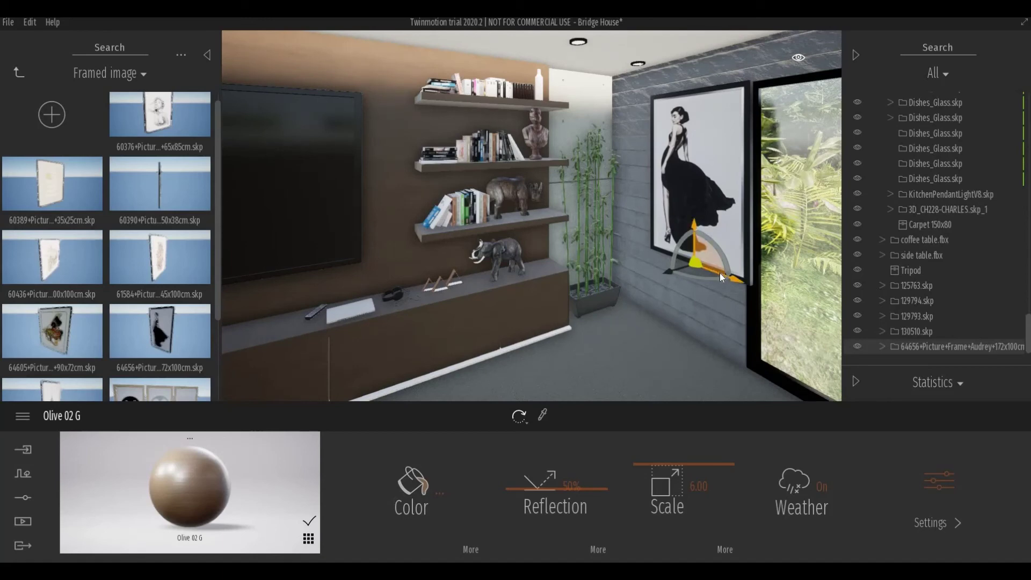
drag(719, 274, 663, 263)
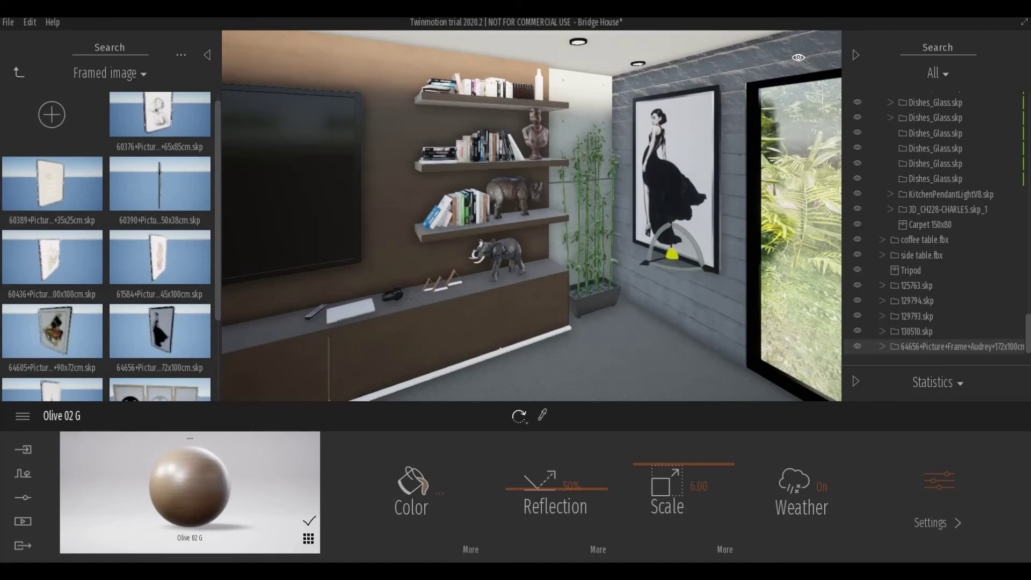
scroll(620, 278, down, 10)
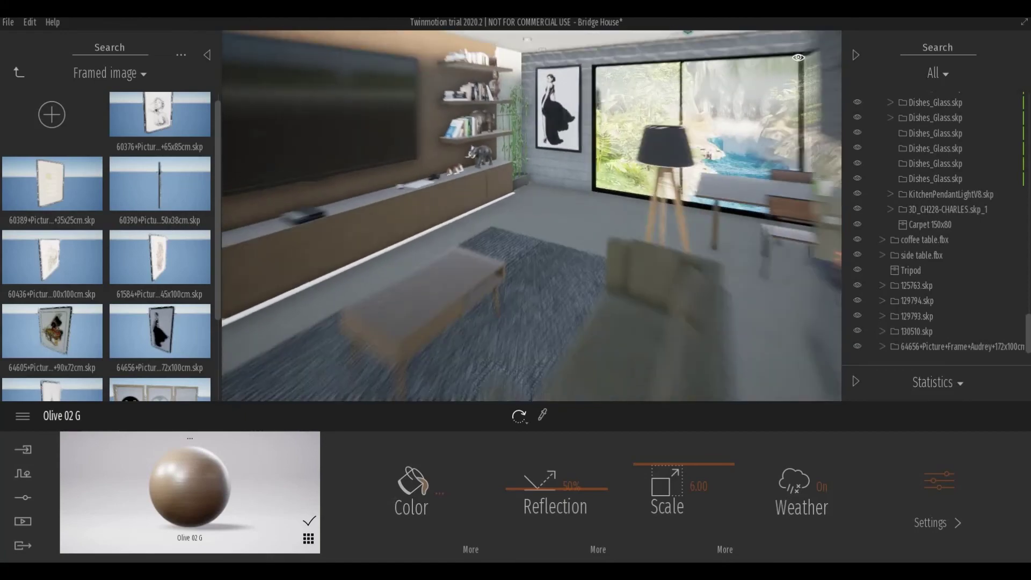
- Return to the user library, frame the kitchen wall shelves, and enter the kitchen assets folder
click(16, 73)
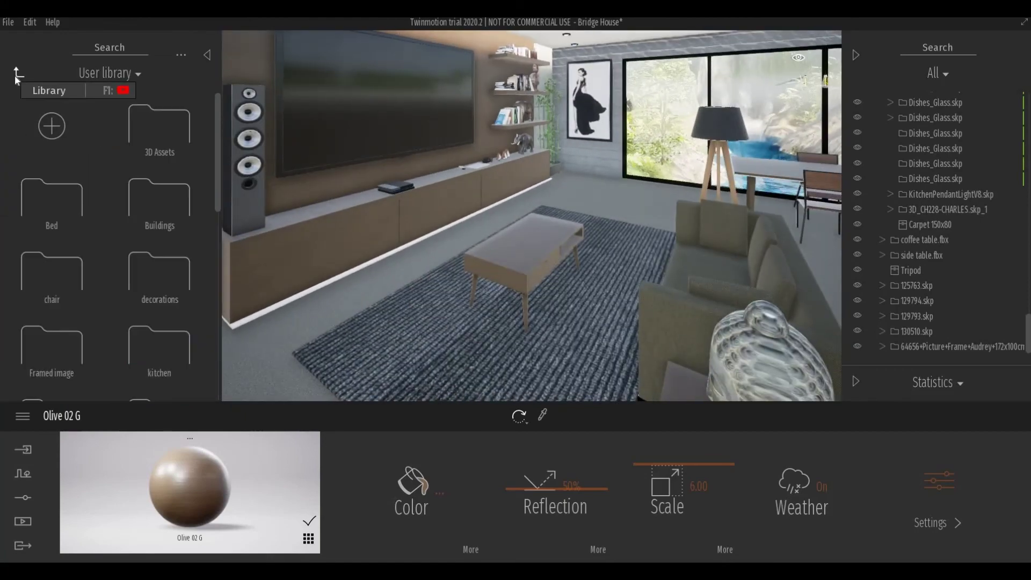
mouse_move(518, 257)
mouse_down()
mouse_move(543, 259)
mouse_move(547, 281)
mouse_up()
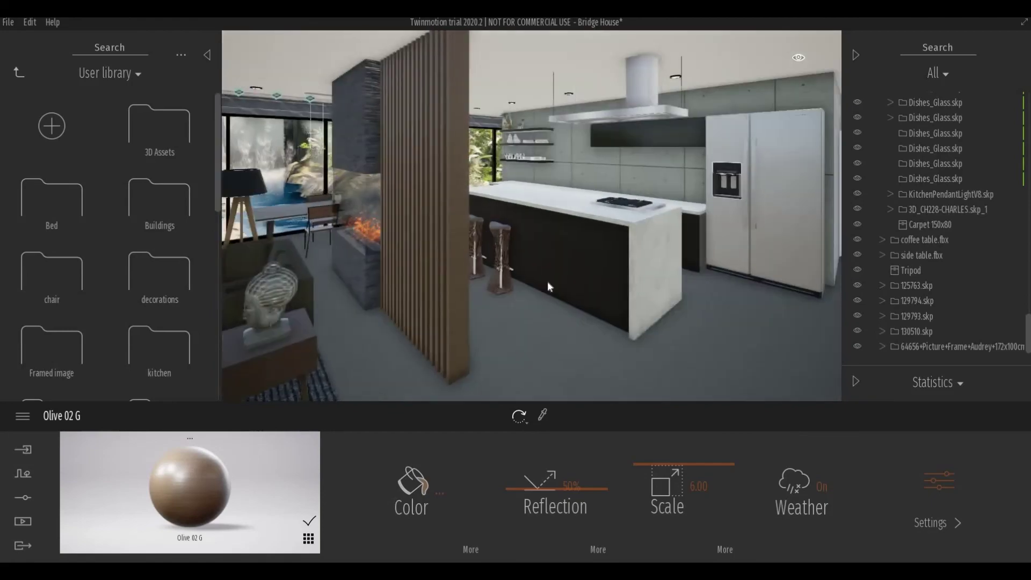
drag(515, 148, 514, 122)
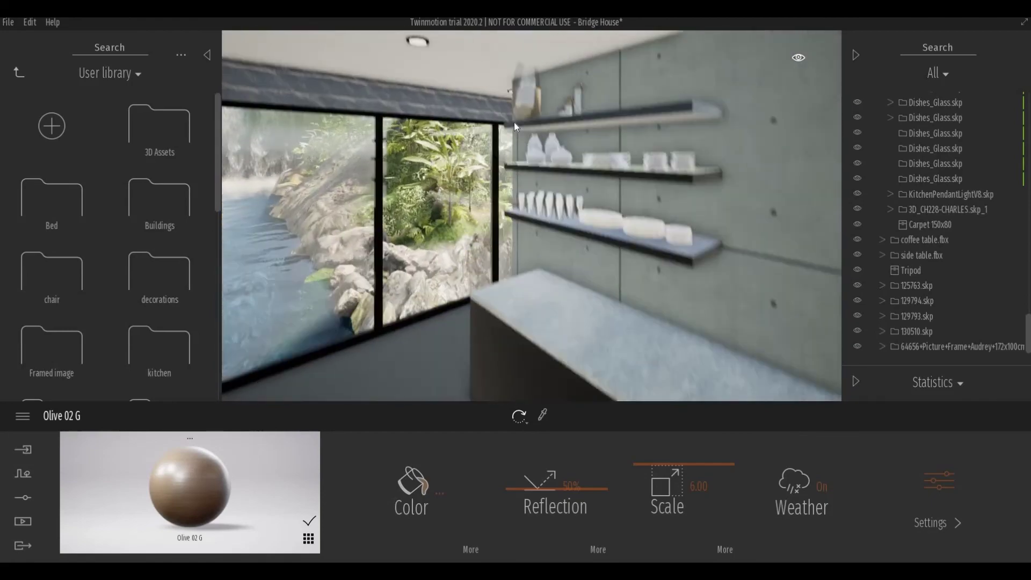
click(159, 350)
- Place the coffee maker facing forward on the kitchen shelf, then add the Group_1599 glass vases
mouse_move(443, 218)
mouse_down()
mouse_move(468, 111)
mouse_move(536, 281)
mouse_move(744, 327)
mouse_up()
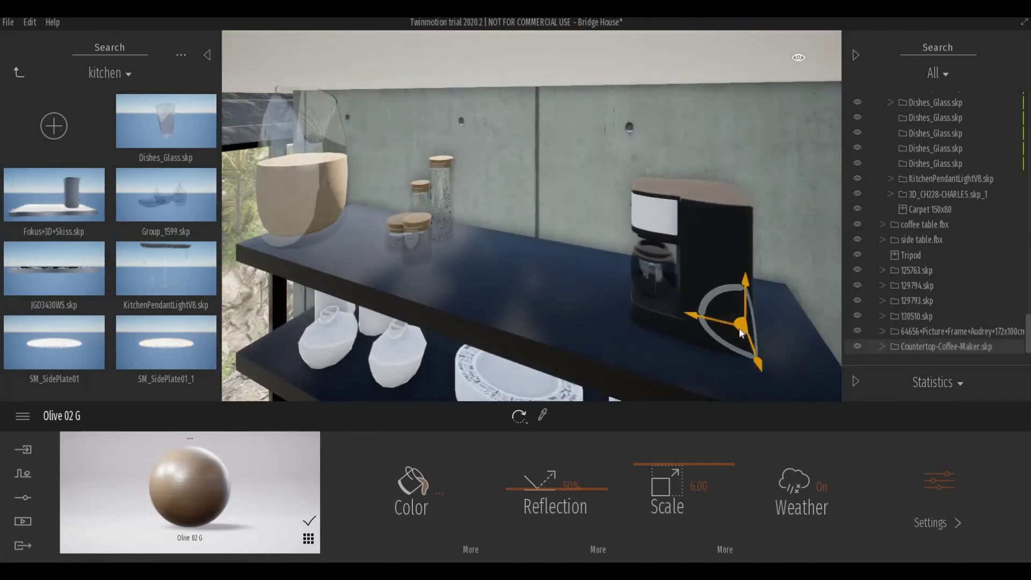
click(724, 348)
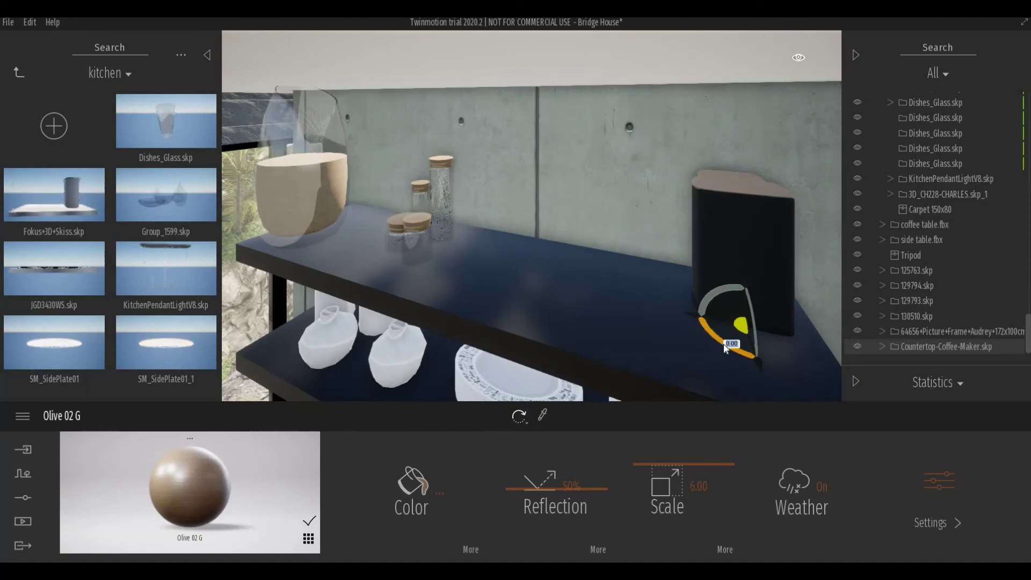
click(724, 344)
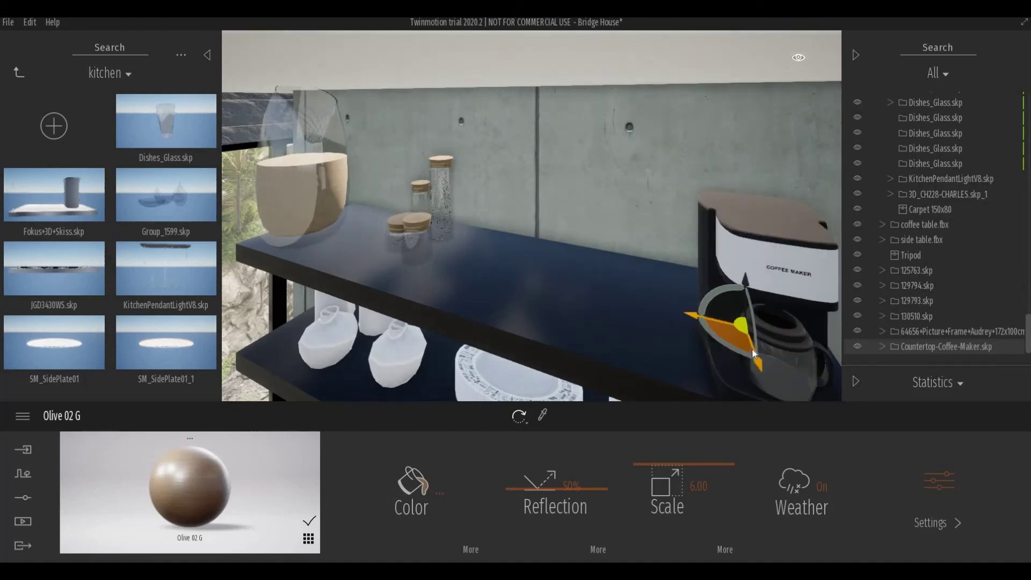
drag(752, 349, 394, 299)
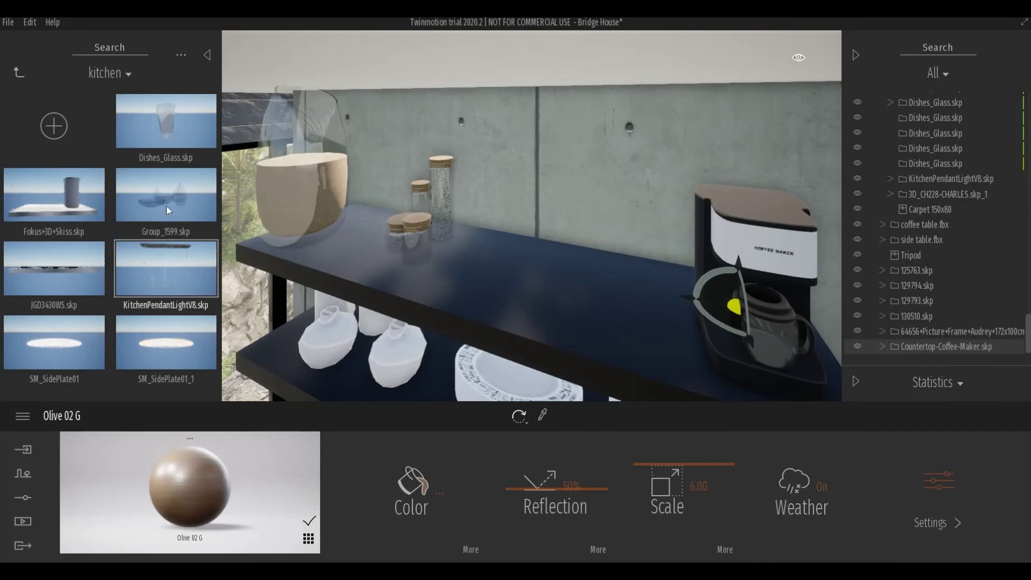
mouse_move(166, 209)
mouse_down()
mouse_move(504, 224)
mouse_move(493, 246)
mouse_up()
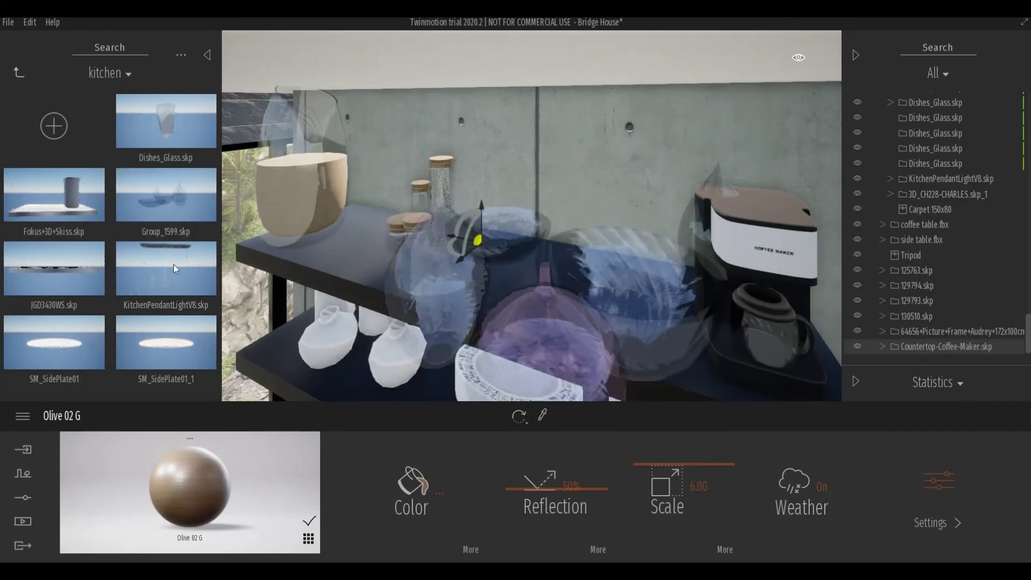
- Drop the glass vase set on the upper shelf and undo a wrong vase move
key(Down)
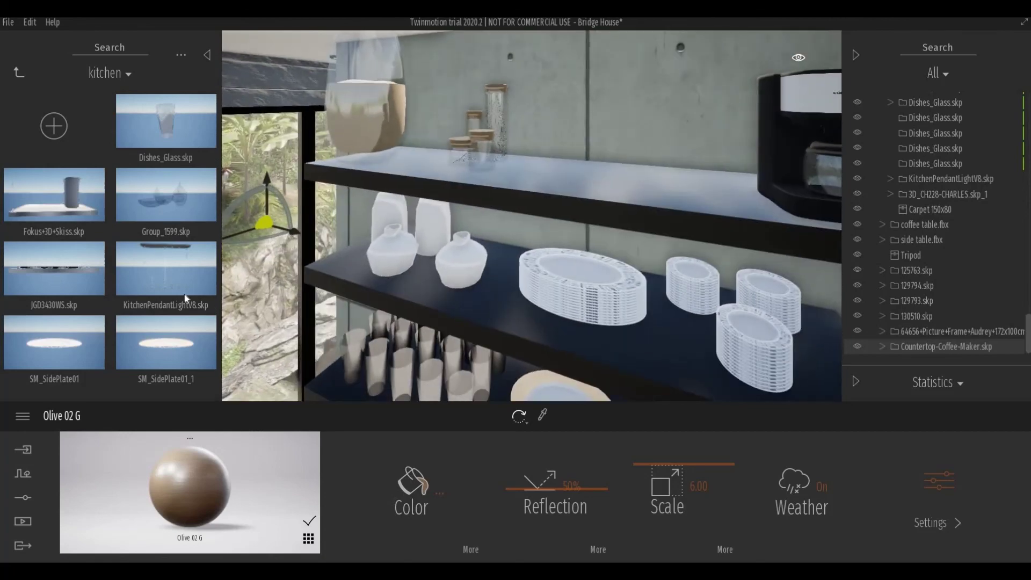
key(Down)
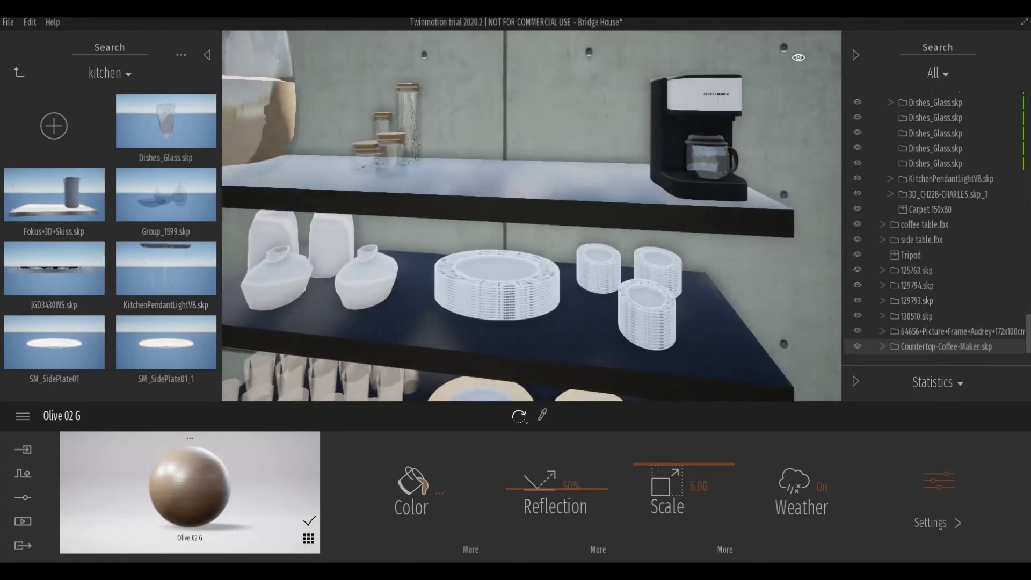
key(Left)
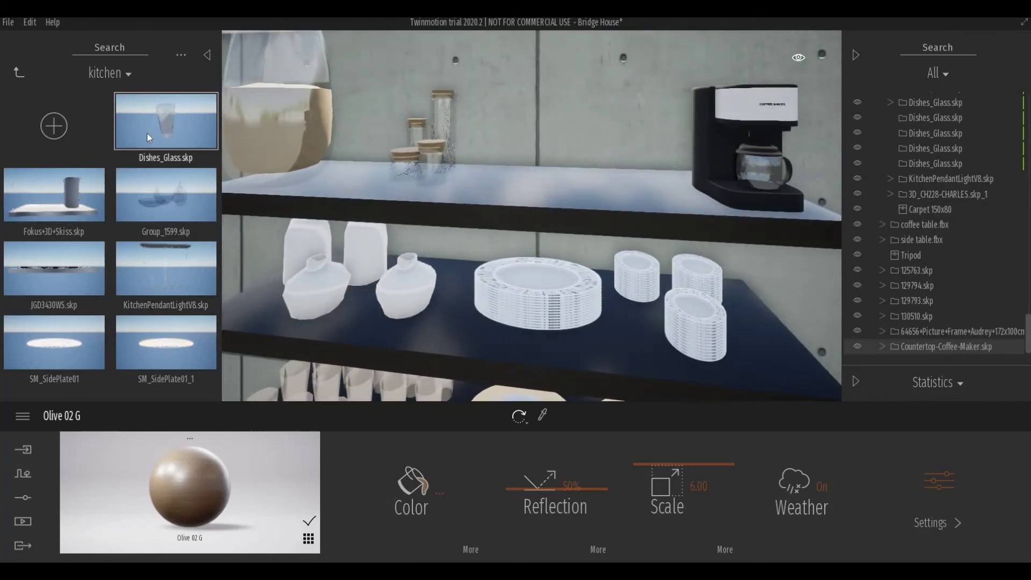
drag(166, 195, 572, 200)
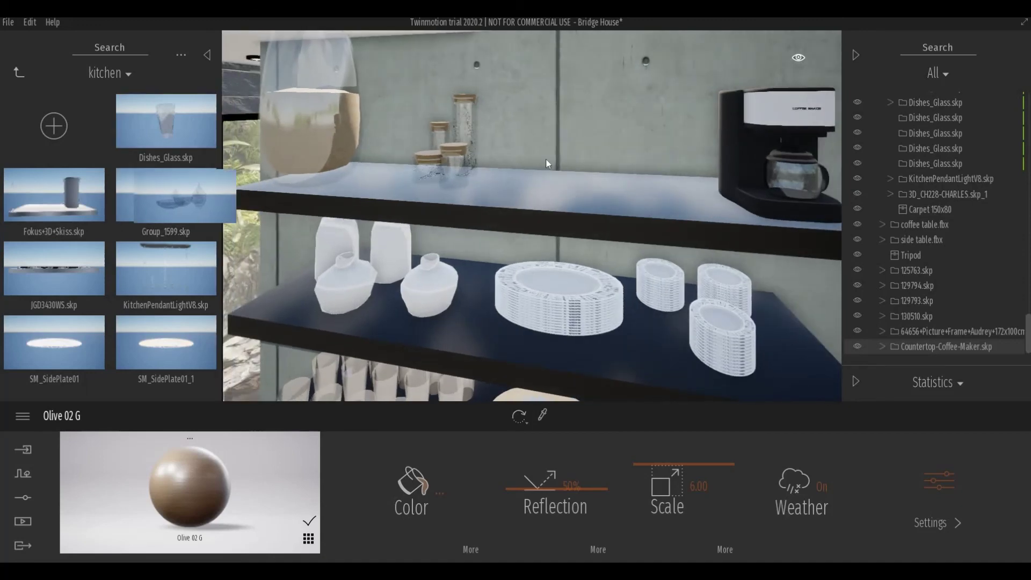
key(Down)
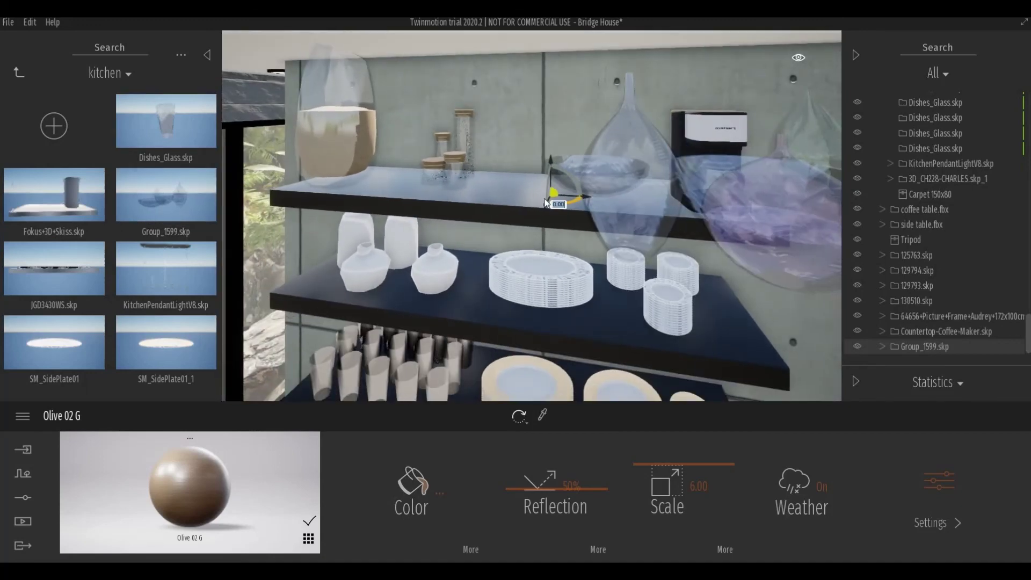
key(Up)
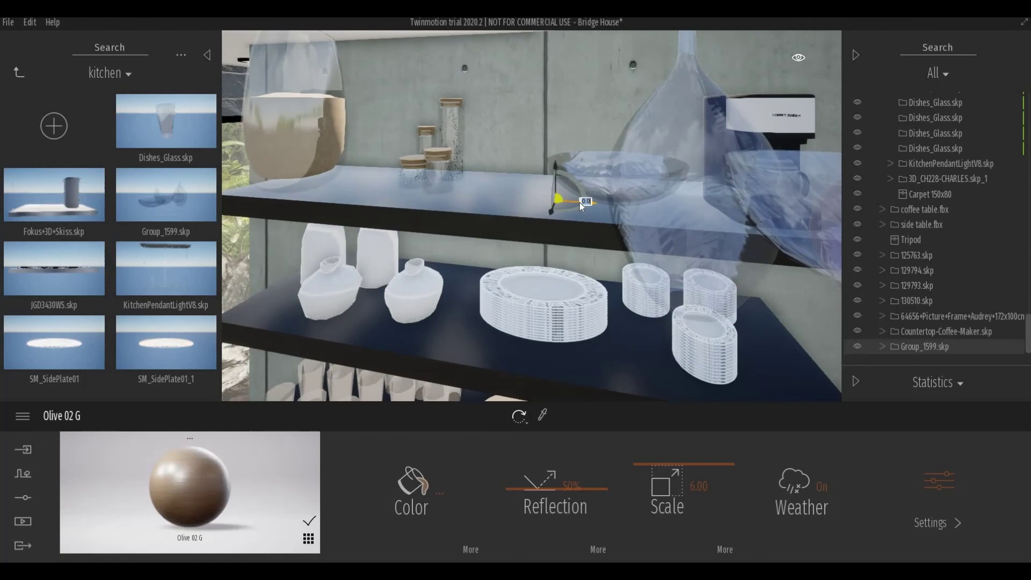
drag(582, 203, 447, 196)
key(ctrl+z)
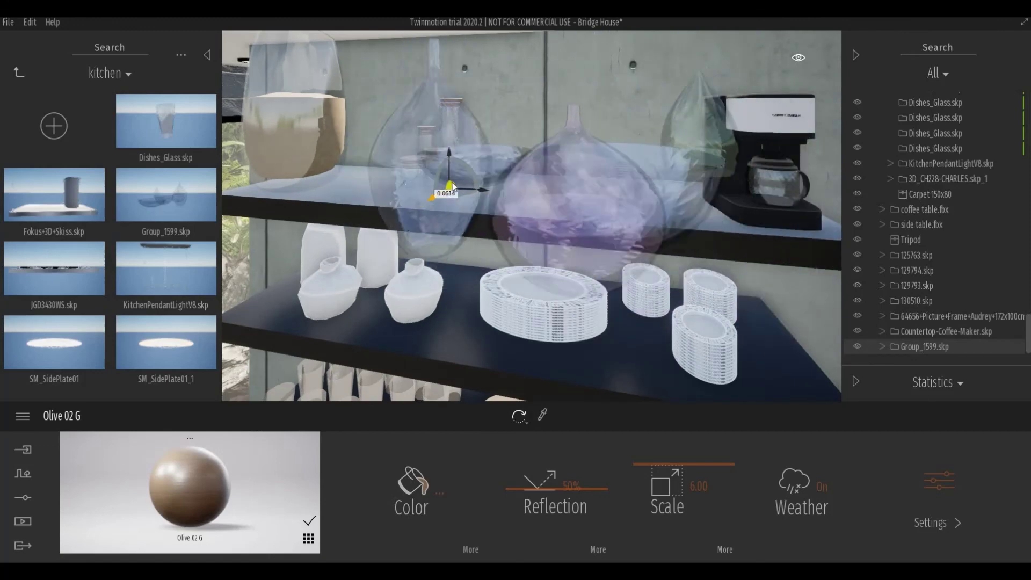
key(ctrl+z)
key(ctrl+z)
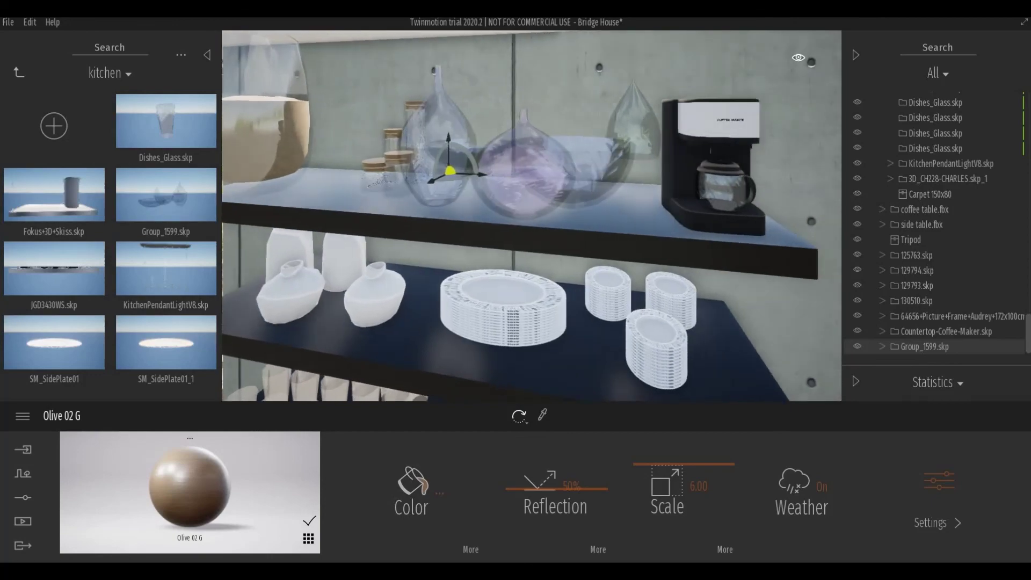
- Nudge the purple vase and the Group_1599 group into place, then select the coffee maker, blue vase and storage jars
right_drag(477, 230, 636, 134)
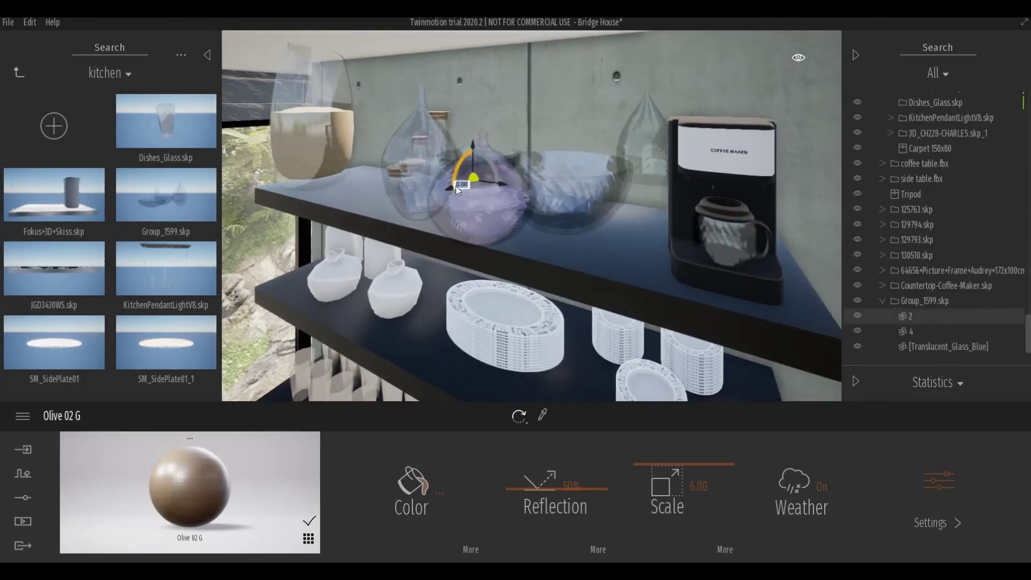
drag(469, 182, 360, 230)
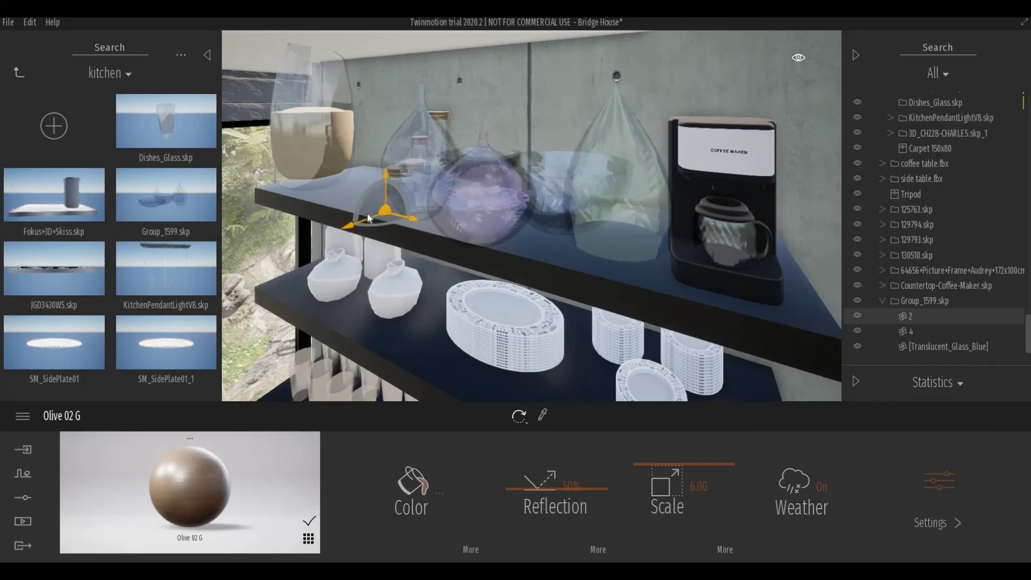
click(904, 302)
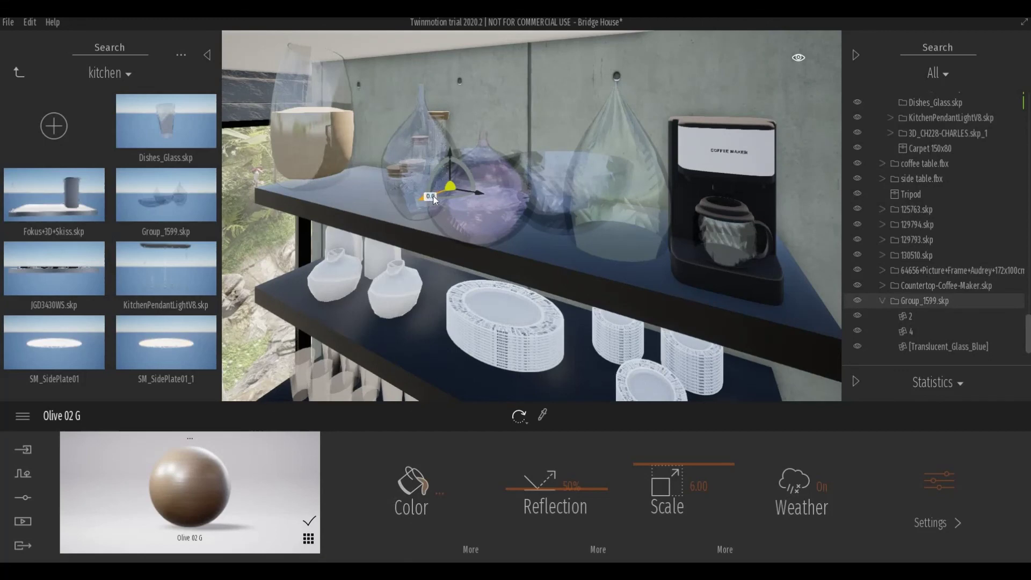
drag(424, 197, 455, 200)
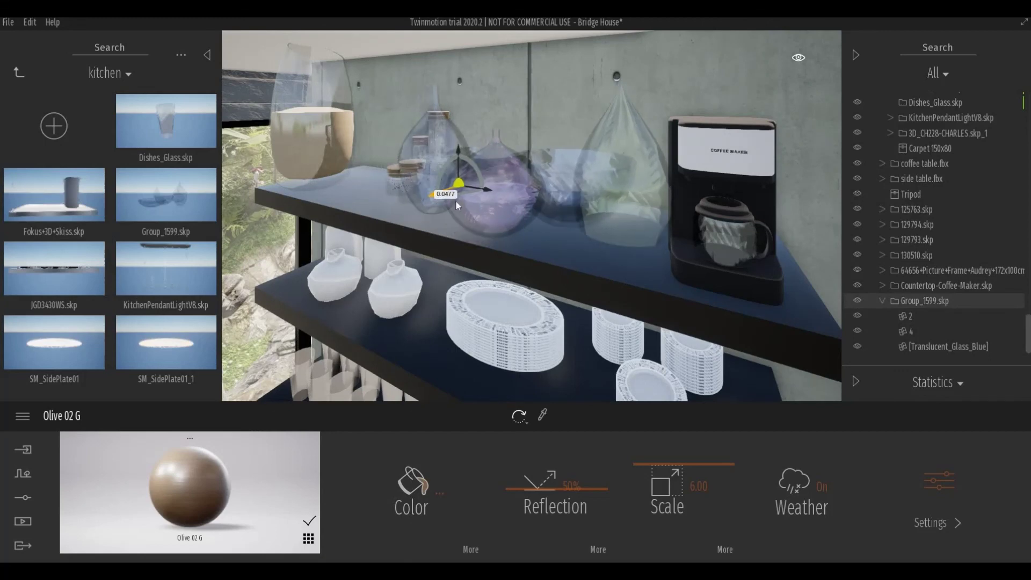
click(756, 268)
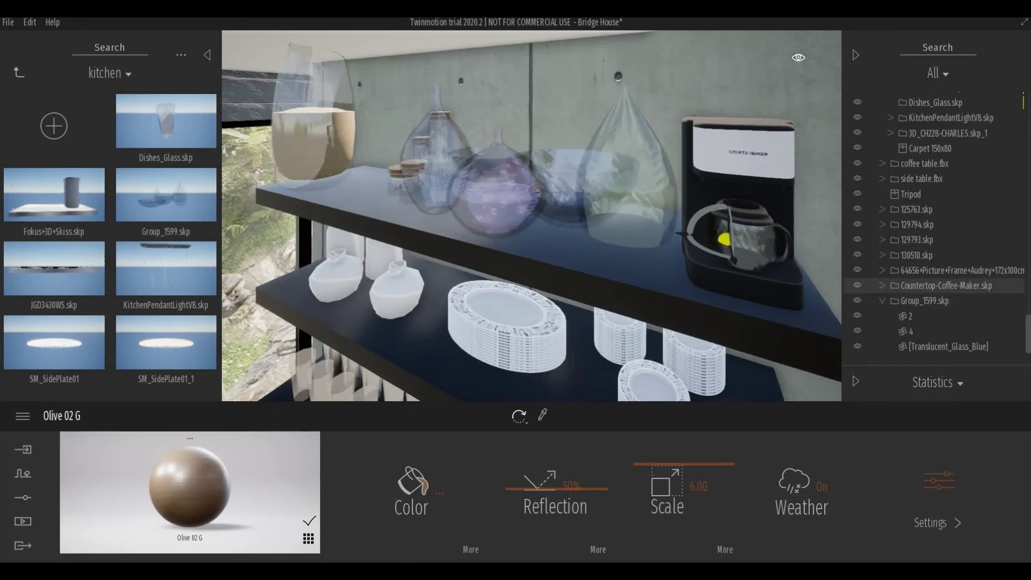
right_drag(618, 231, 363, 191)
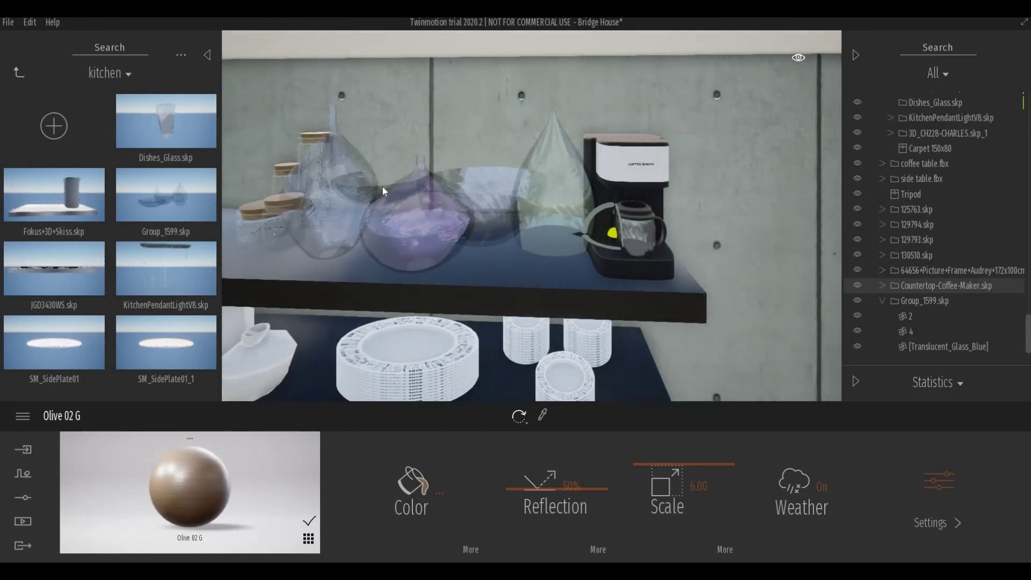
click(382, 187)
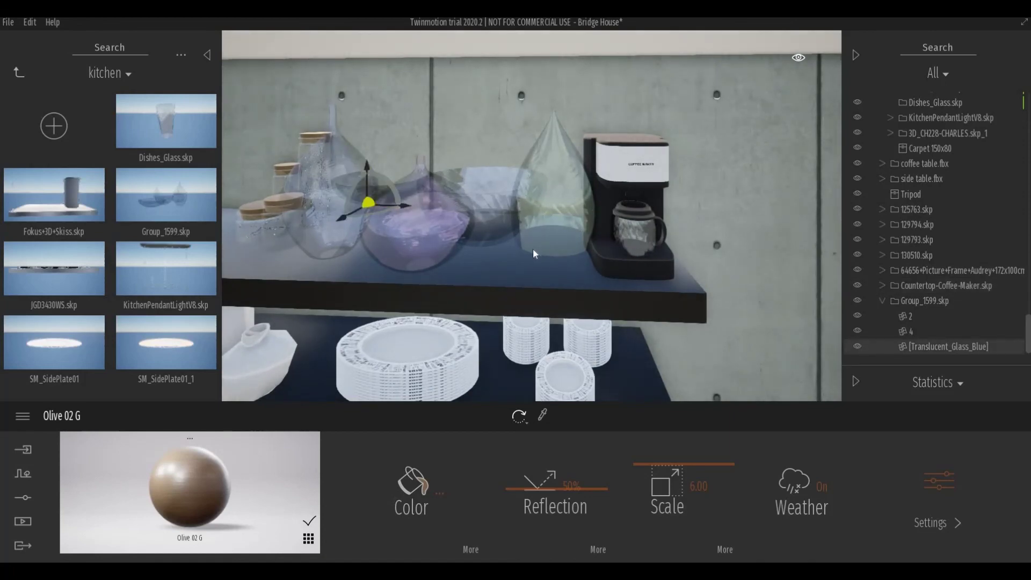
mouse_move(533, 249)
right_down()
mouse_move(492, 269)
mouse_move(376, 246)
right_up()
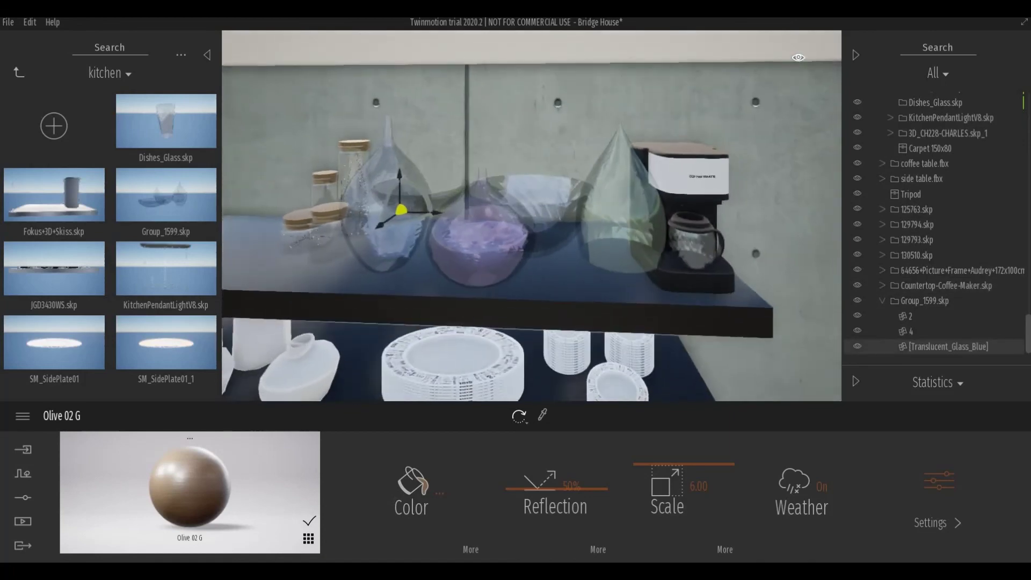
click(377, 246)
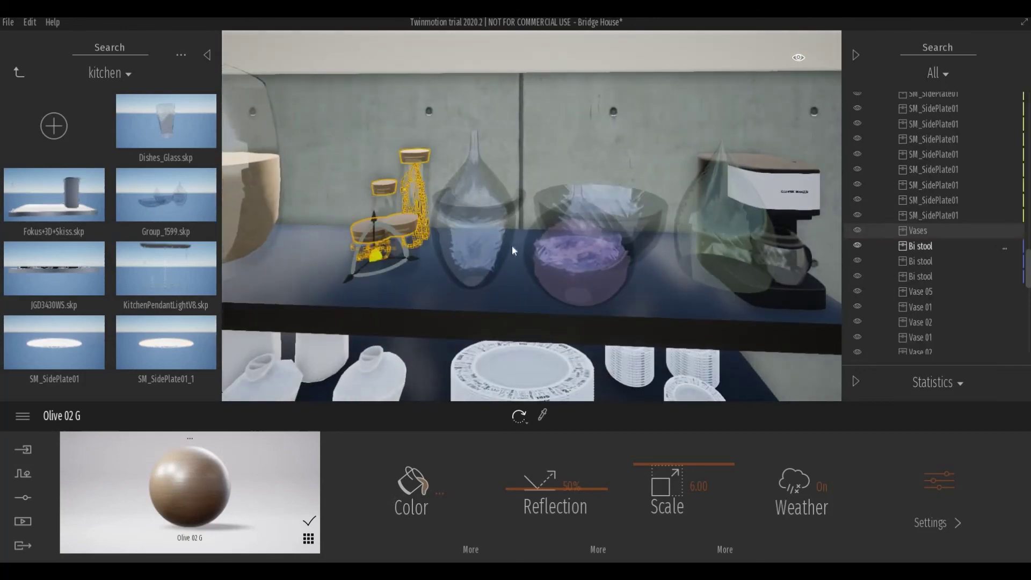
- Slide the glass dish left along the upper shelf and adjust its height
right_drag(348, 255, 416, 242)
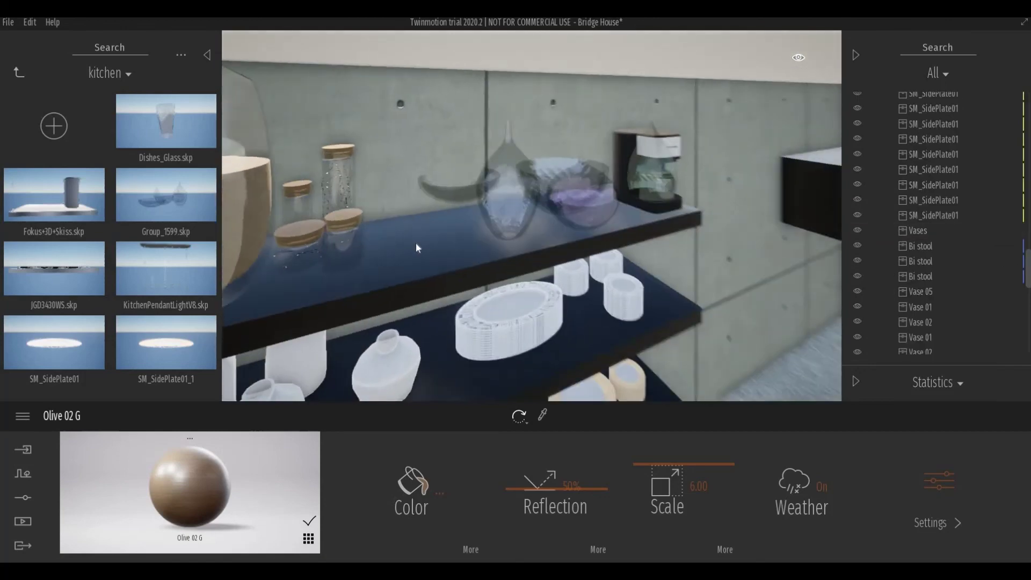
click(450, 188)
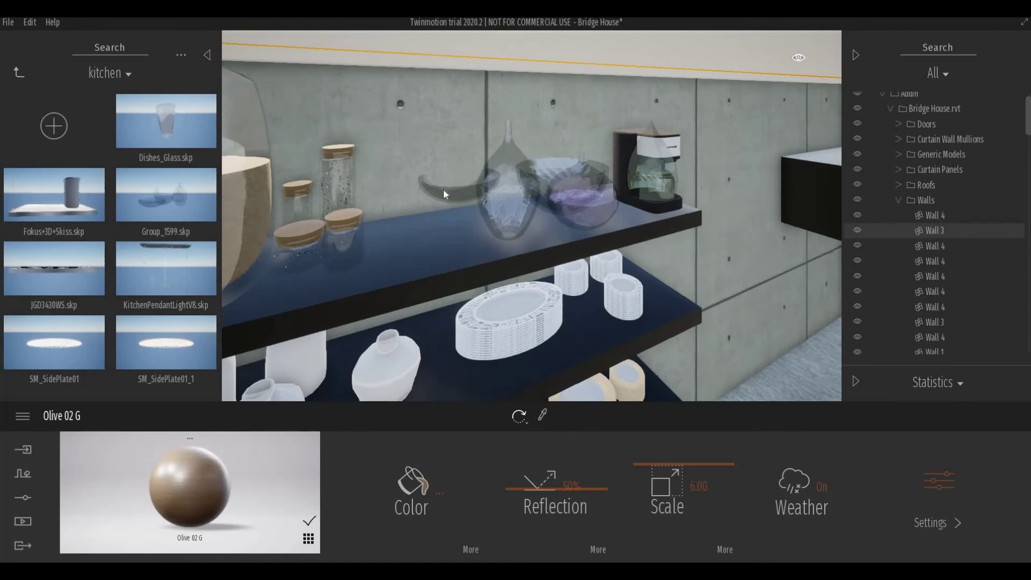
click(443, 194)
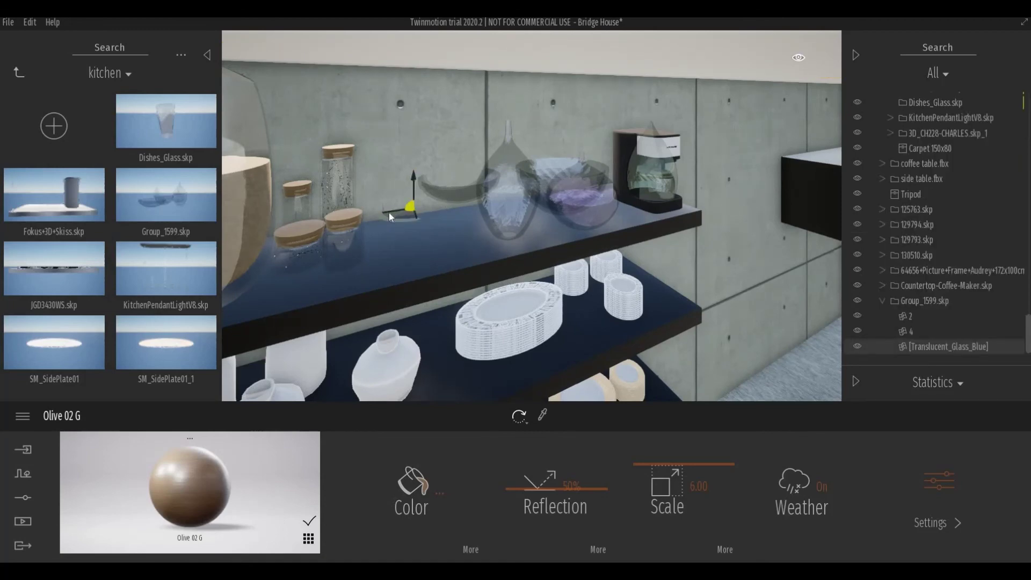
drag(391, 211, 347, 227)
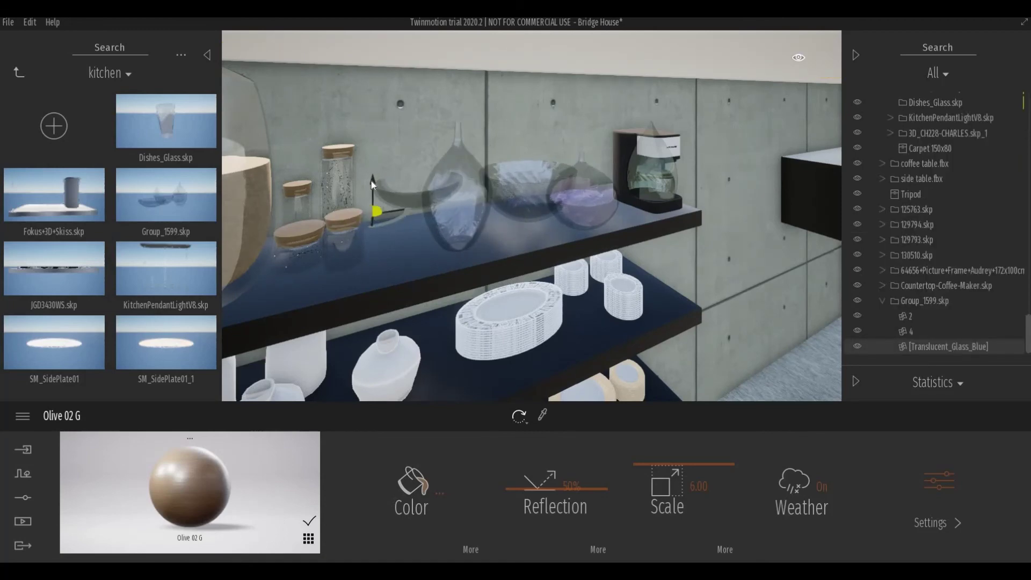
drag(372, 185, 483, 204)
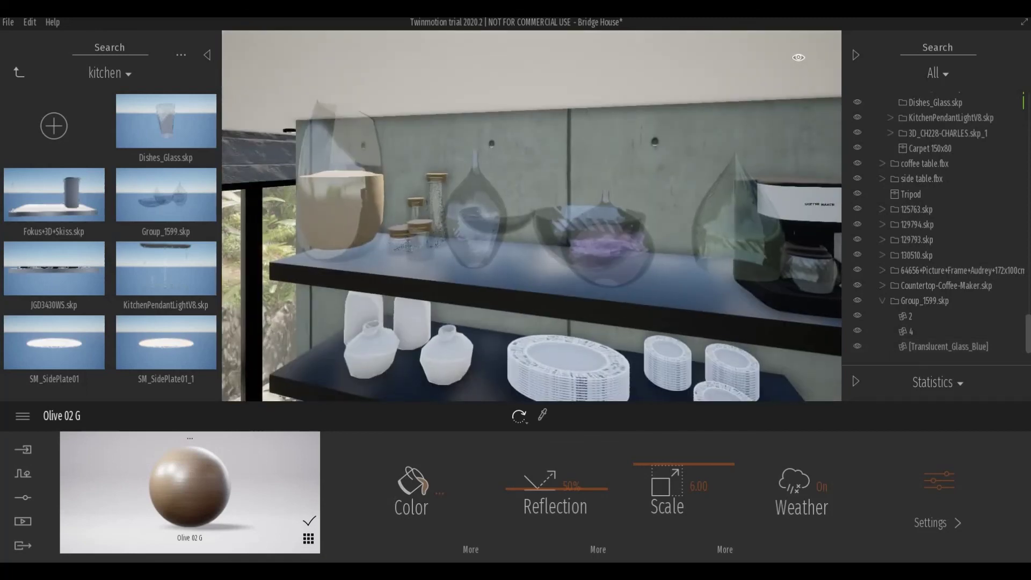
- Lower Group_1599's child object '2' onto the shelf surface
drag(569, 247, 595, 286)
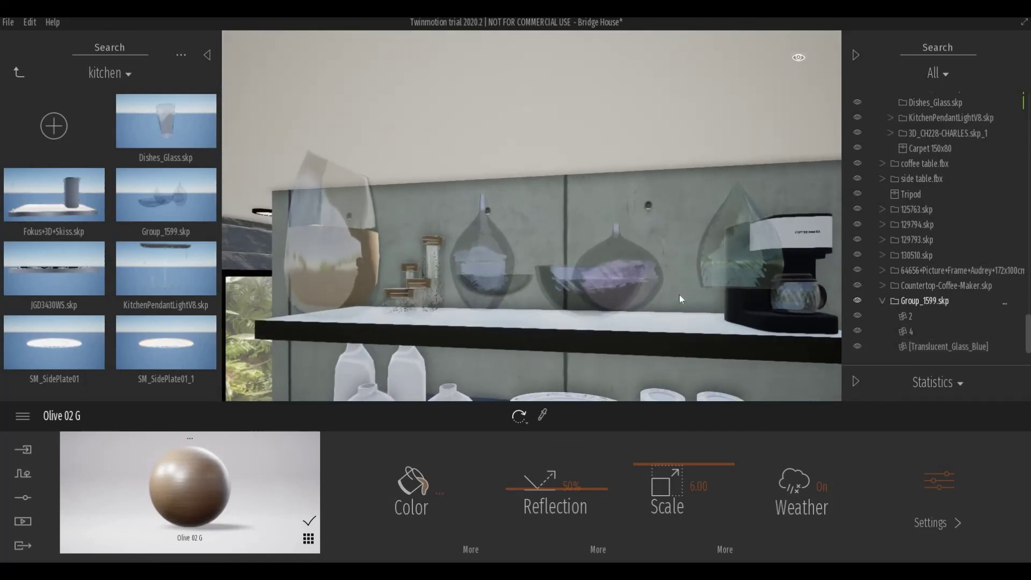
click(489, 289)
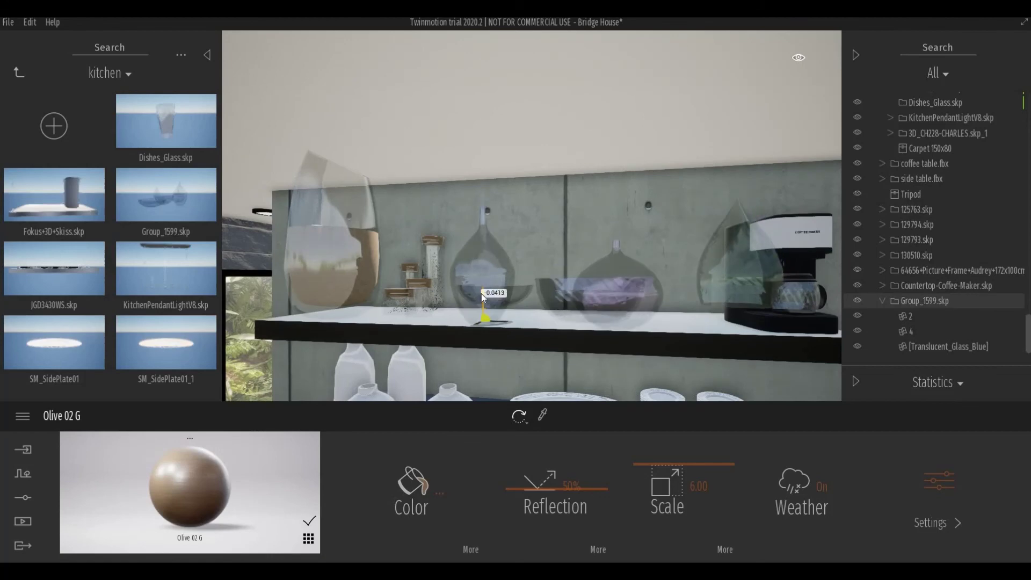
click(705, 280)
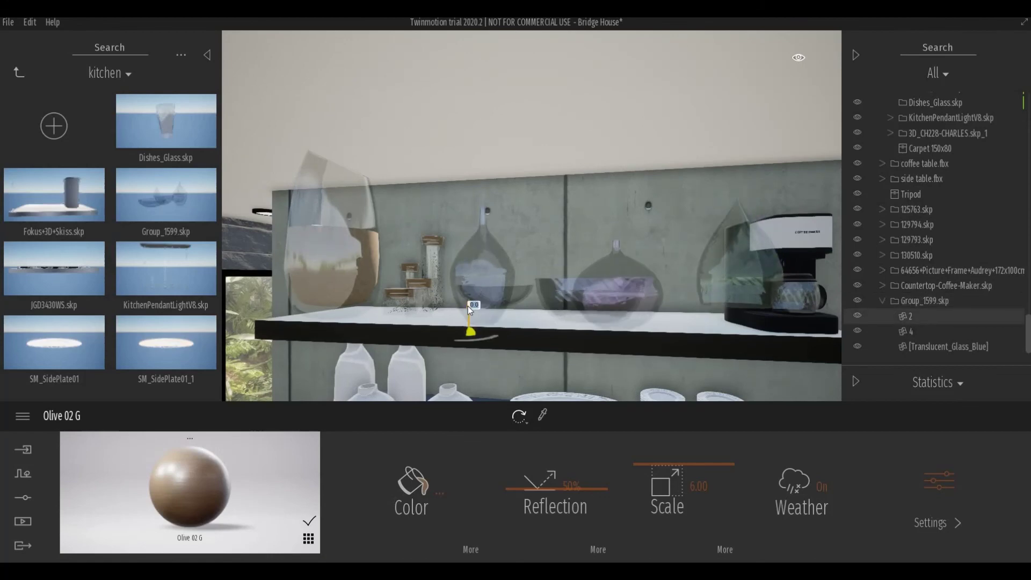
mouse_move(470, 309)
mouse_down()
mouse_move(489, 353)
mouse_move(441, 357)
mouse_up()
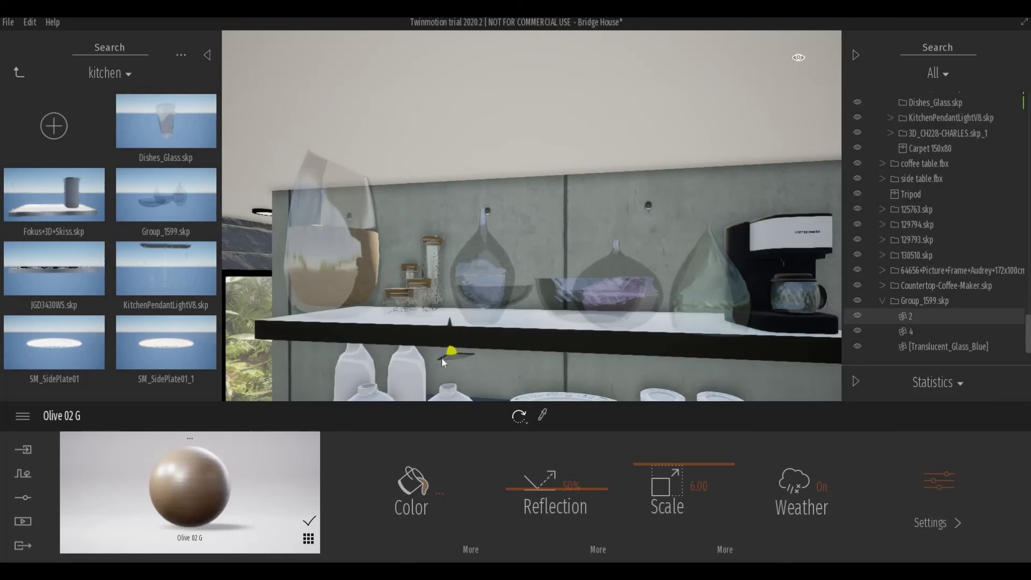
click(537, 369)
drag(537, 370, 518, 330)
- Fly the view from the kitchen shelves past the garden windows to the fireplace and floor lamp
drag(468, 303, 498, 310)
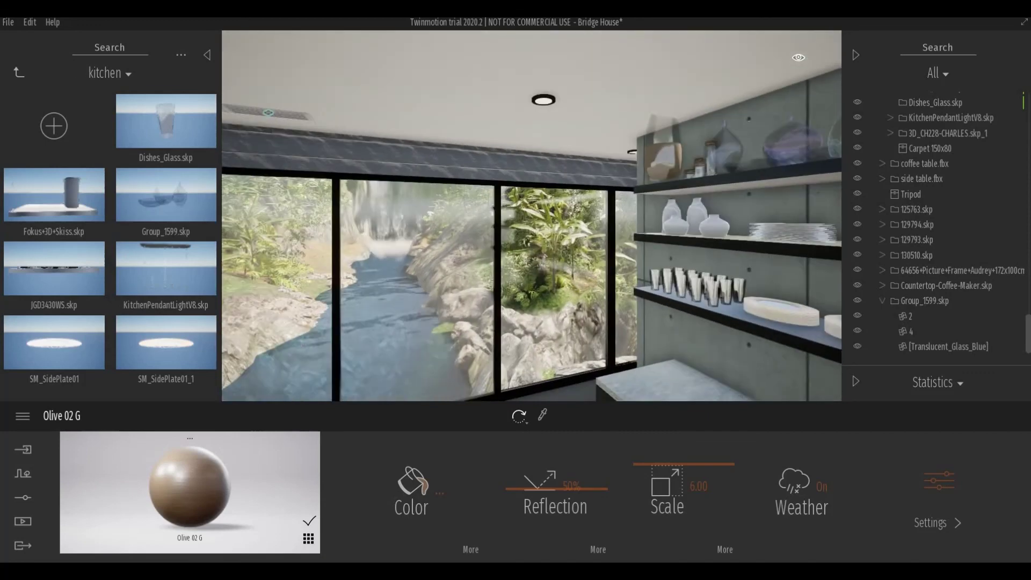
drag(576, 237, 509, 272)
key(Down)
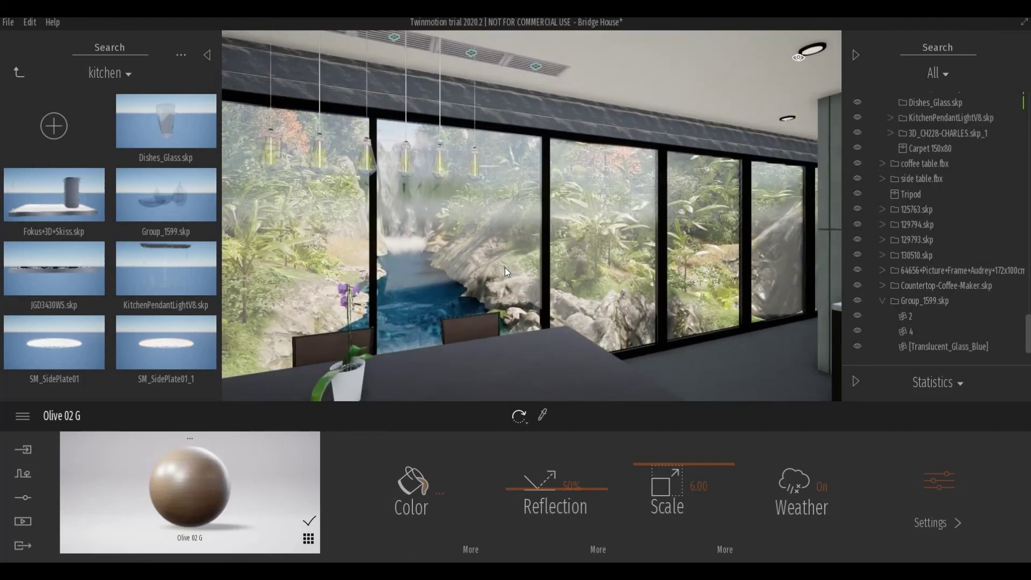
key(Down)
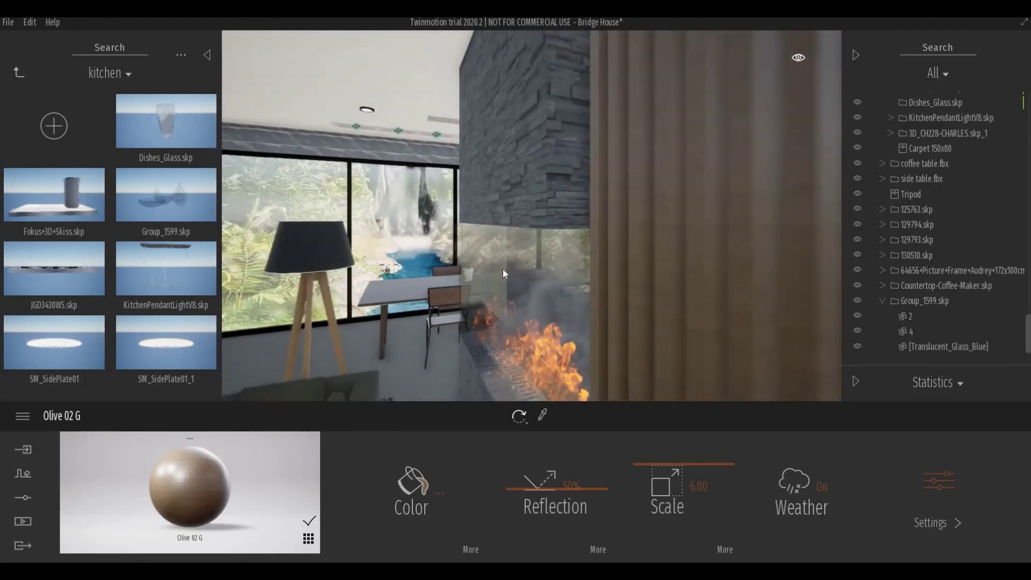